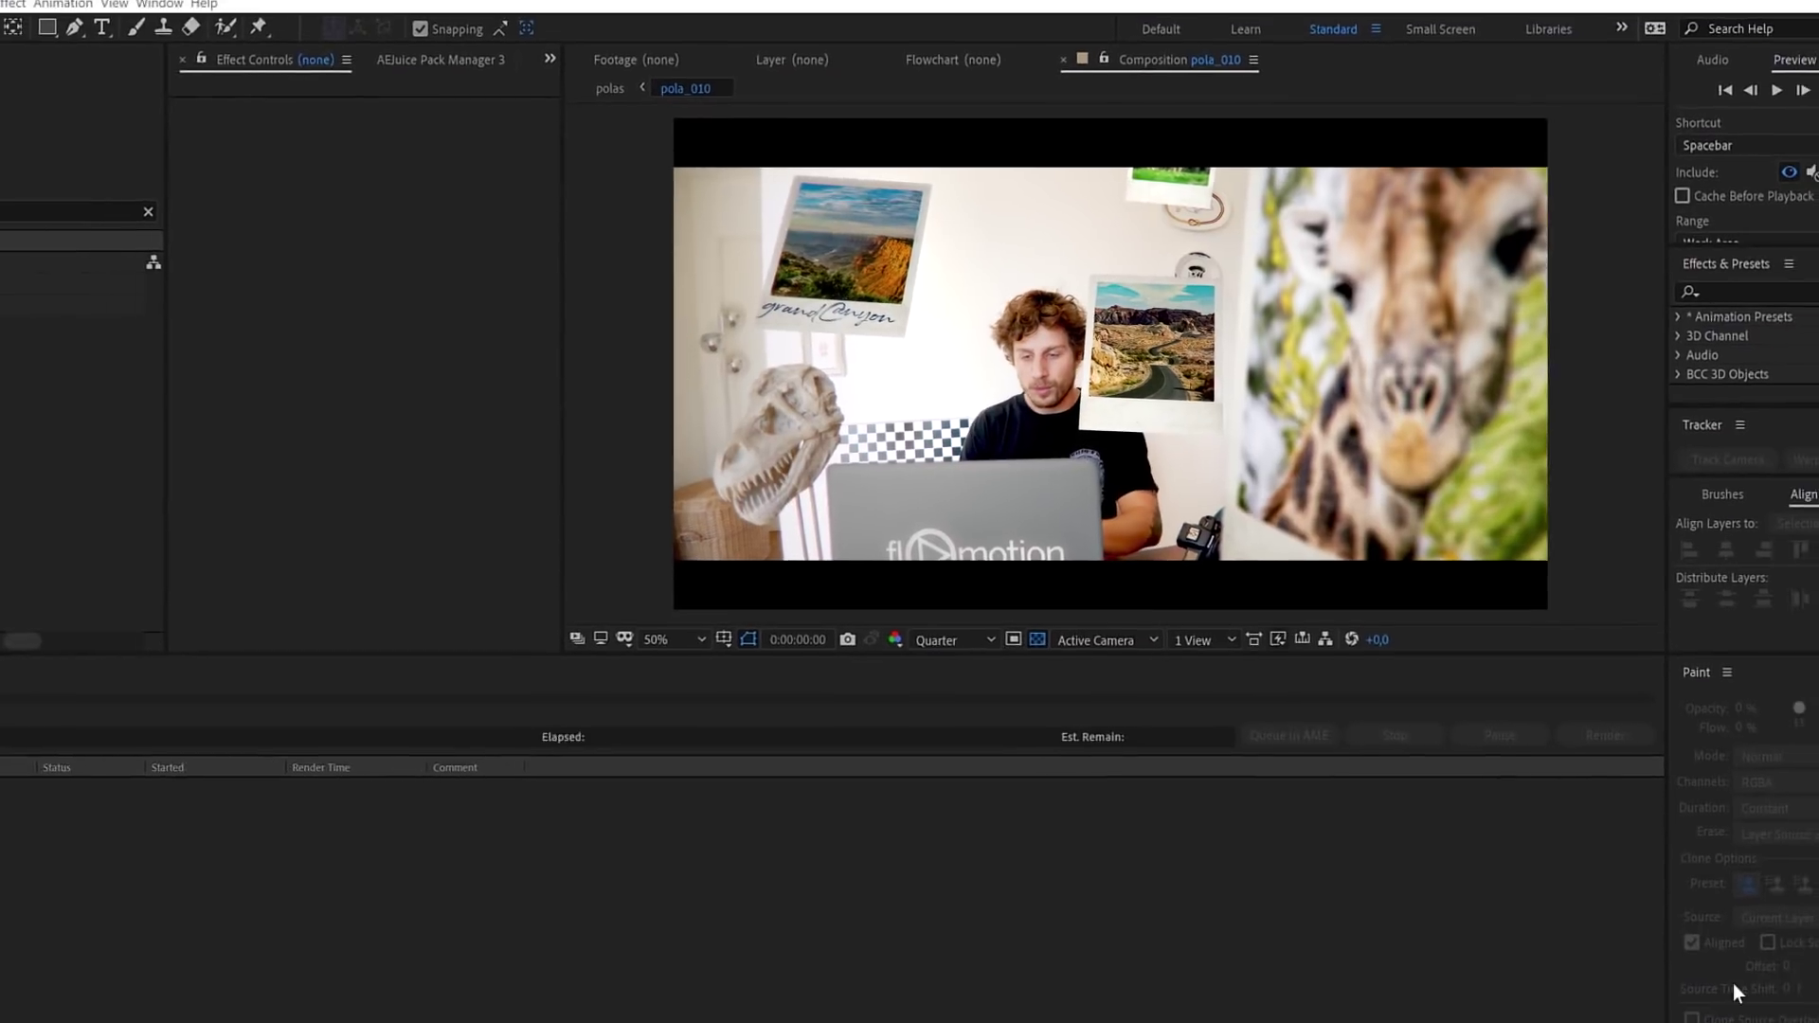
# - Preview footageFullHD.mp4 up to about four seconds and make the viewer area taller
pyautogui.click(72, 281)
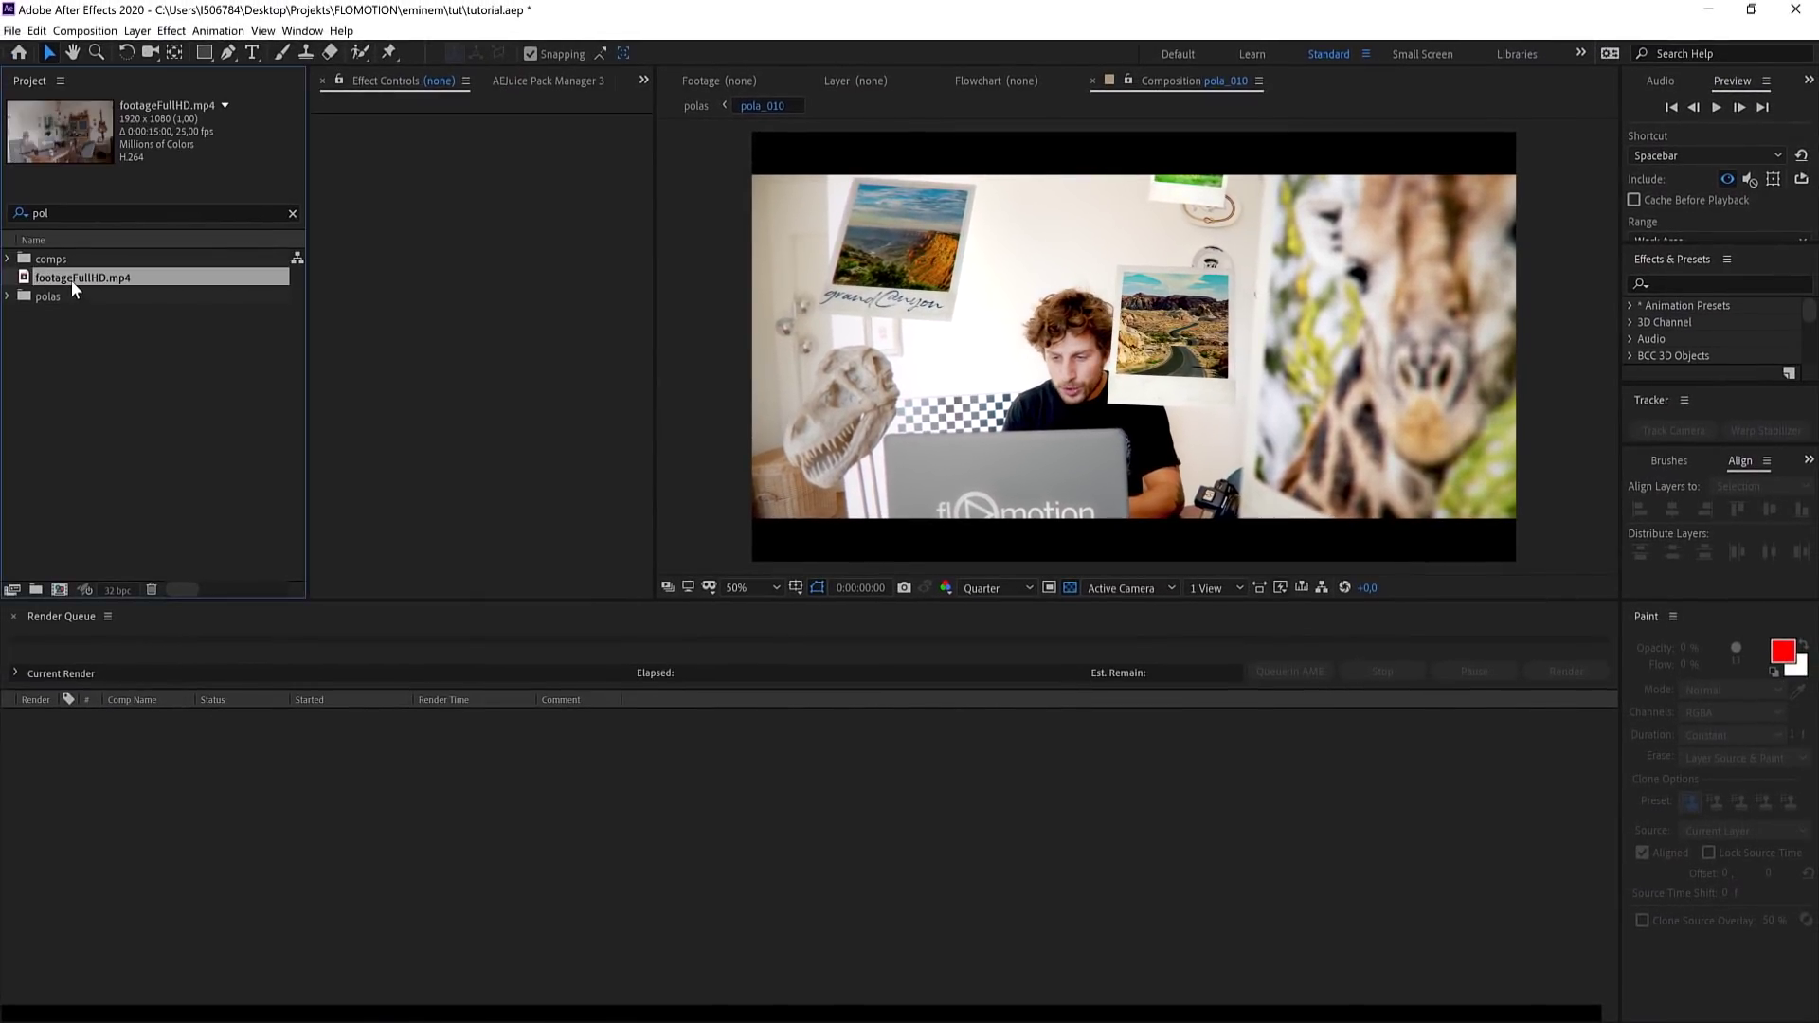
pyautogui.doubleClick(82, 284)
pyautogui.moveTo(663, 544); pyautogui.dragTo(1125, 550)
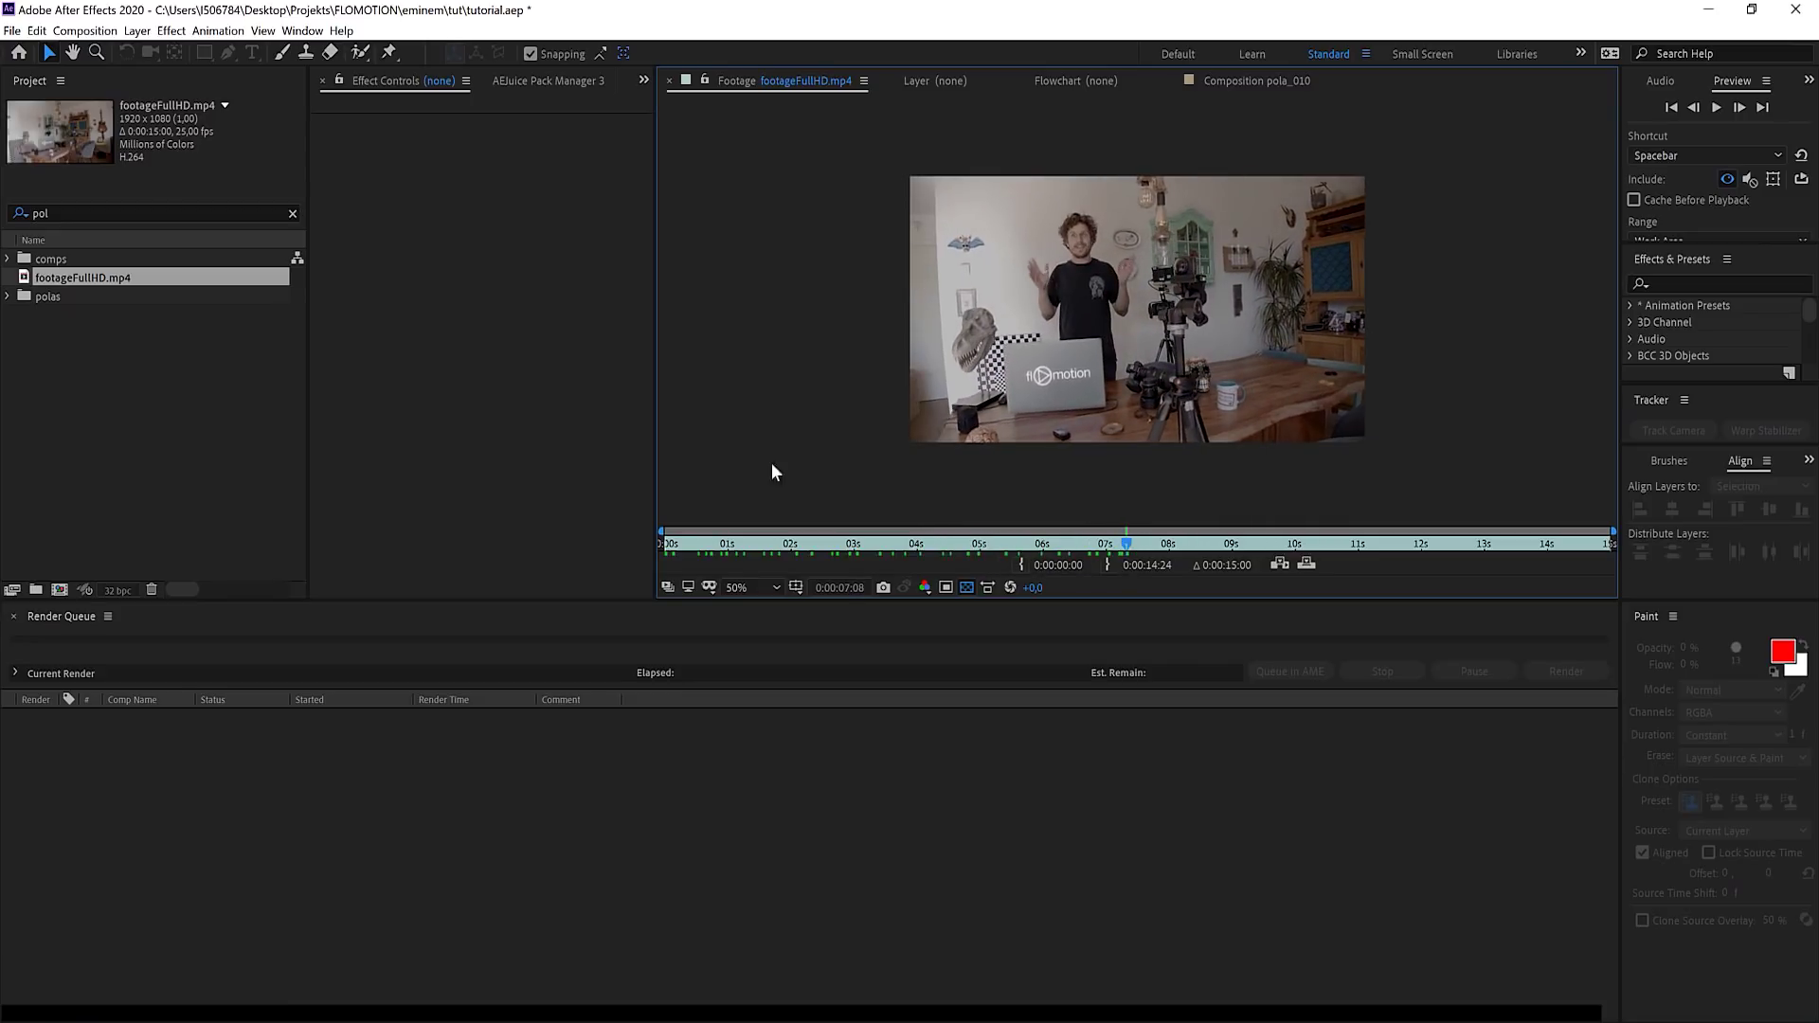
pyautogui.scroll(2, 1243, 432)
pyautogui.moveTo(768, 601); pyautogui.dragTo(60, 747)
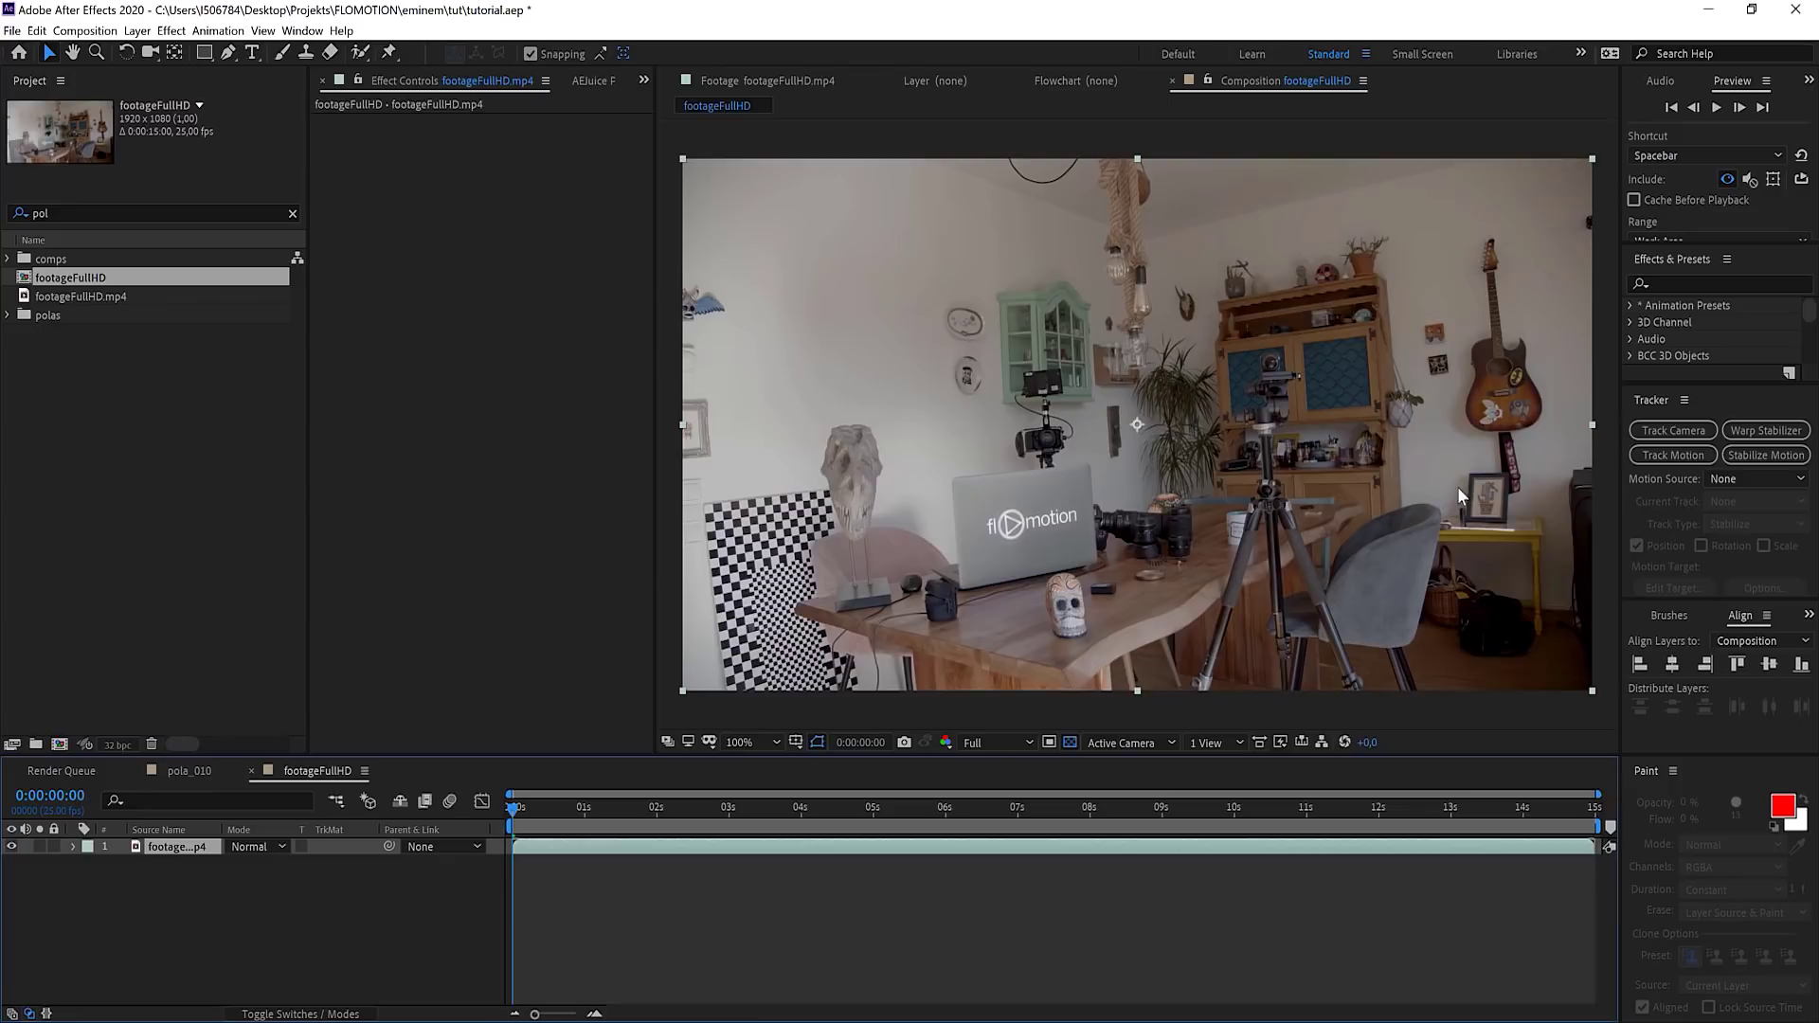
pyautogui.moveTo(654, 323); pyautogui.dragTo(497, 318)
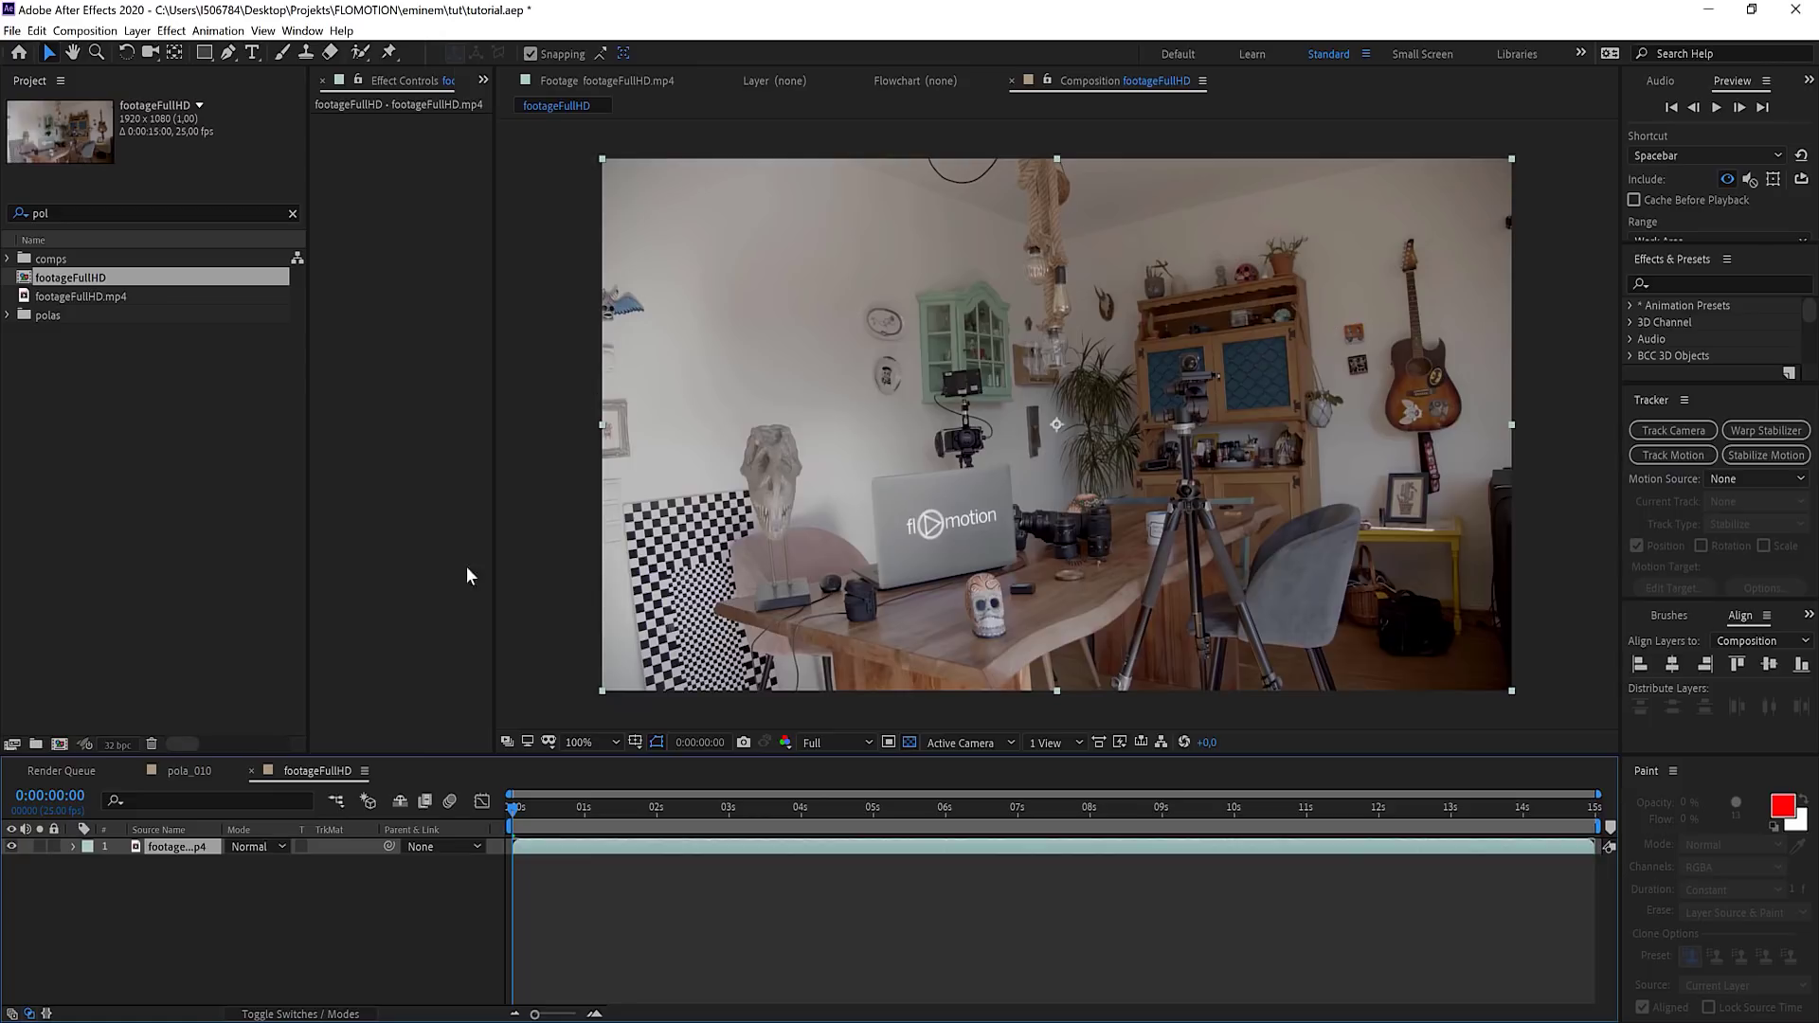
pyautogui.moveTo(620, 761); pyautogui.dragTo(619, 820)
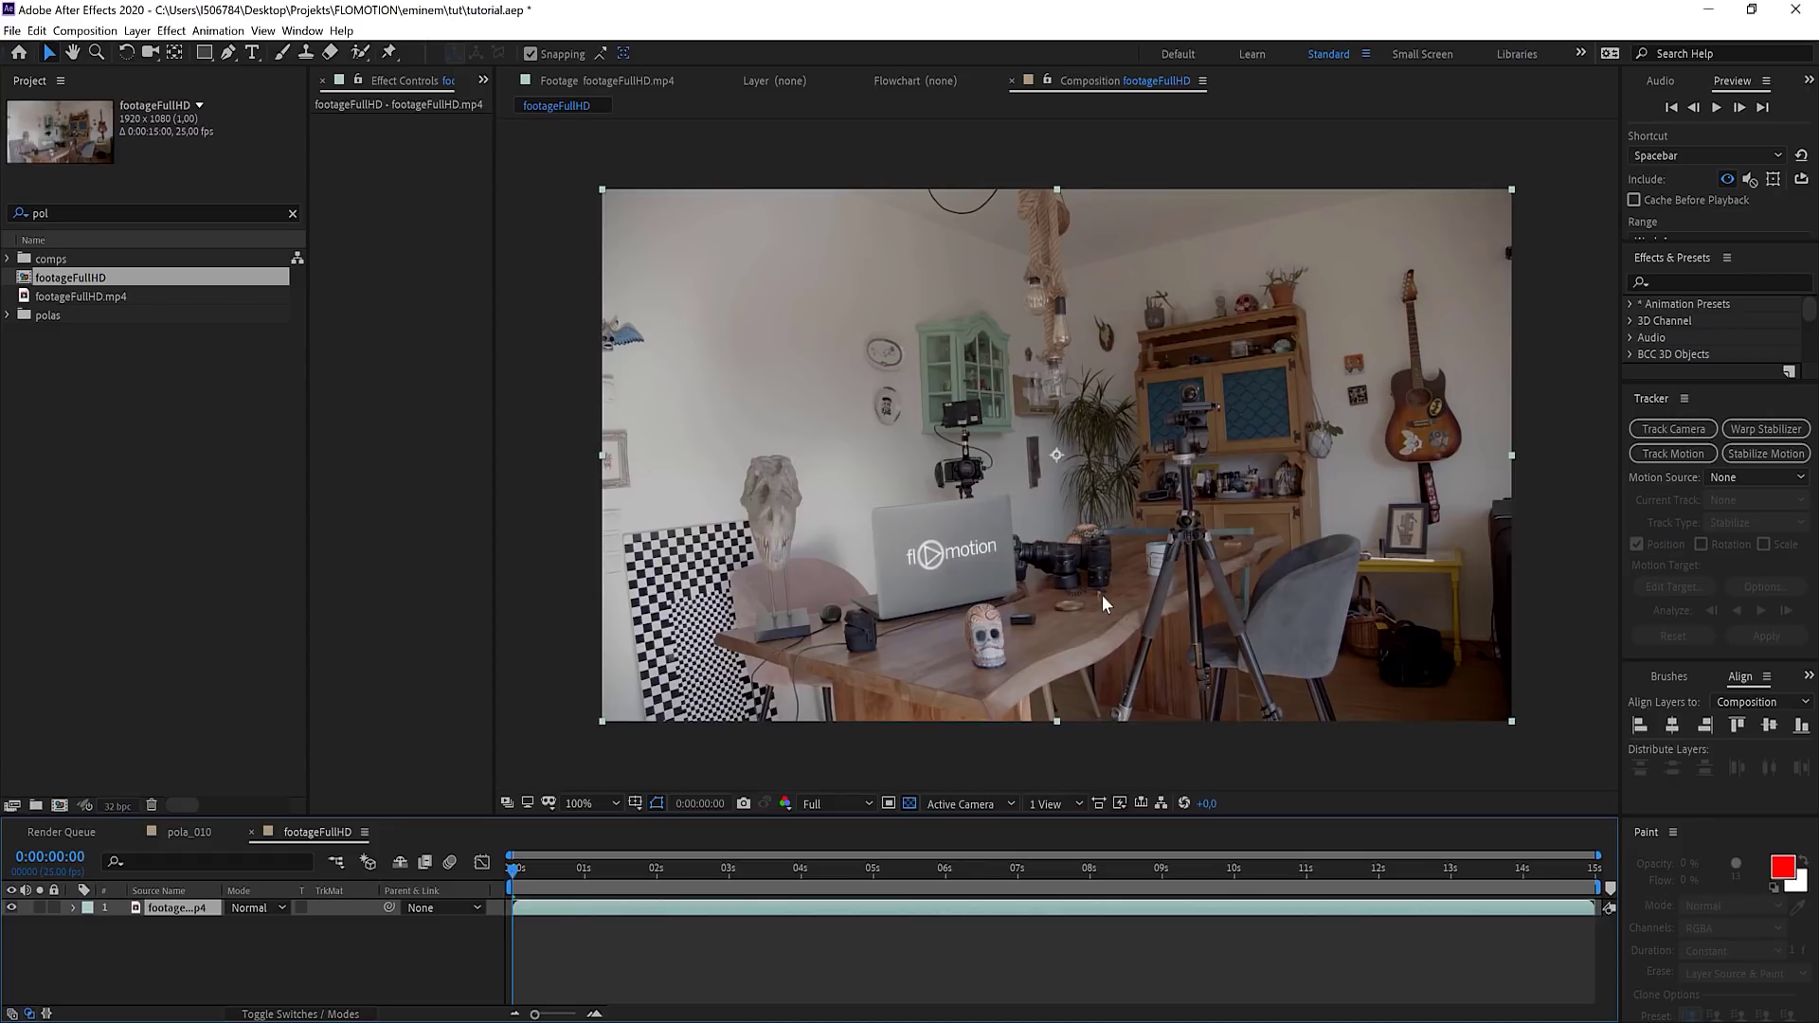
pyautogui.moveTo(513, 868); pyautogui.dragTo(1356, 927)
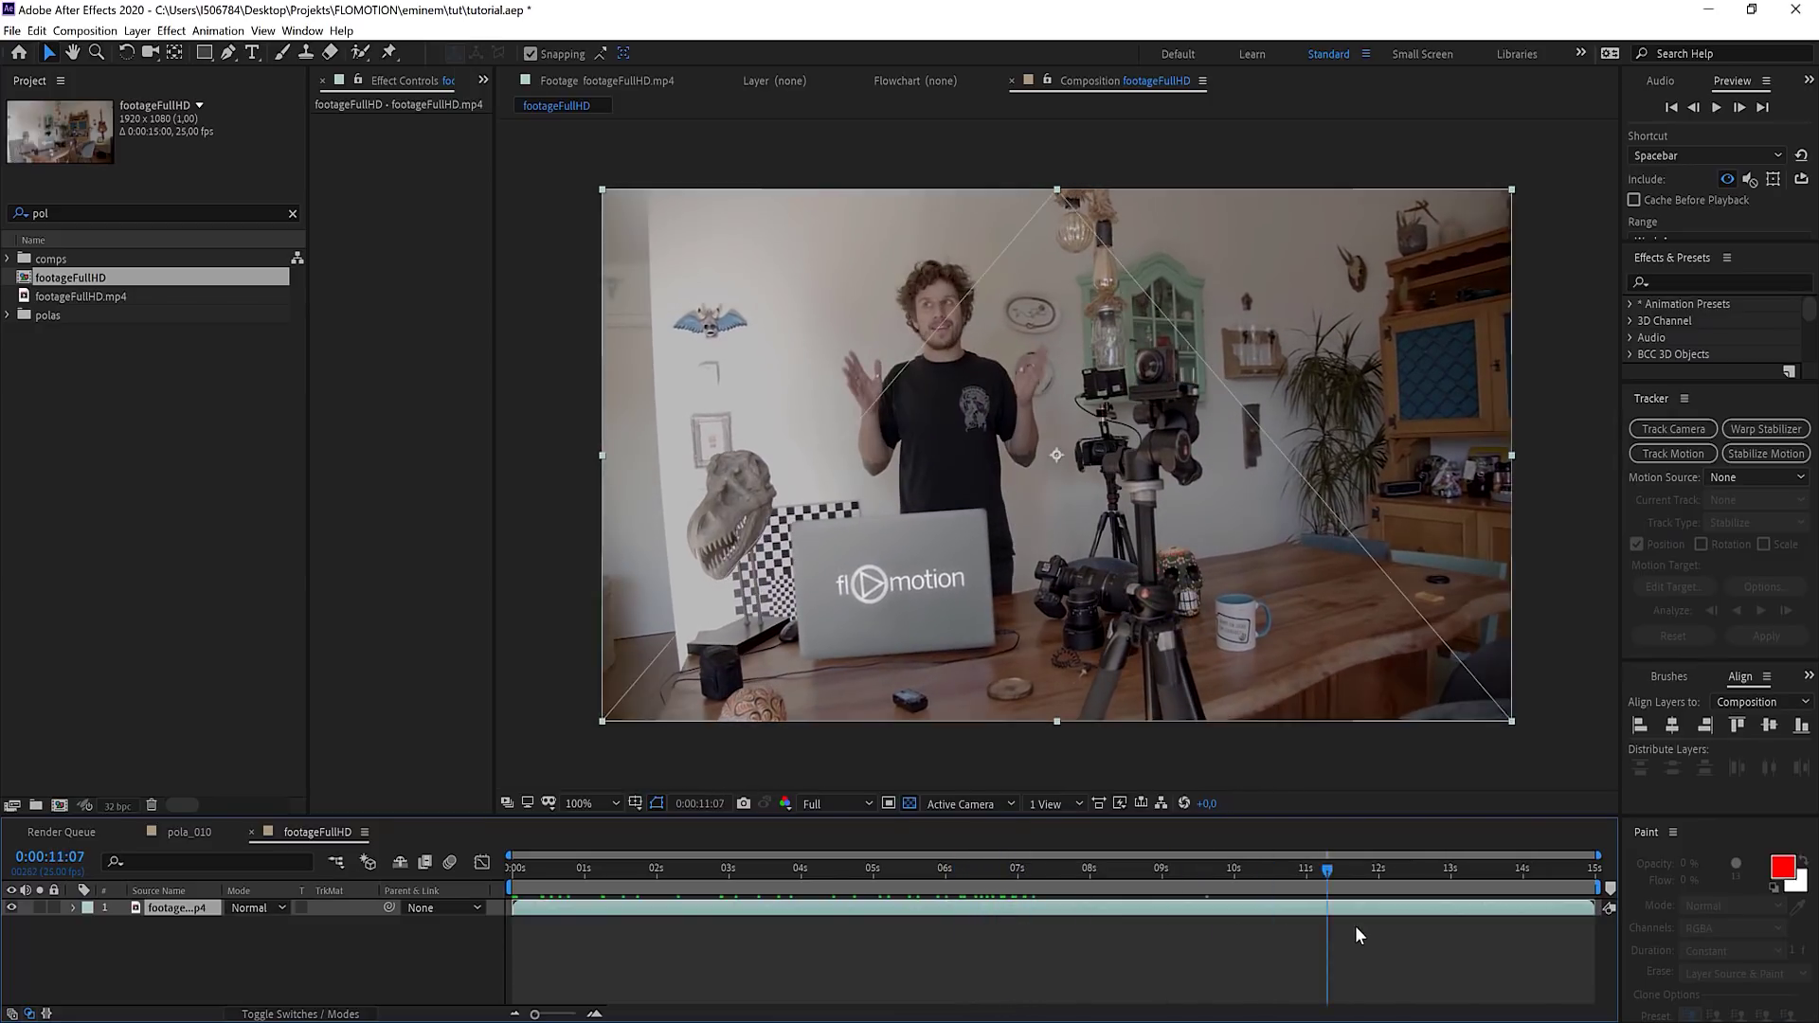
pyautogui.press('Home')
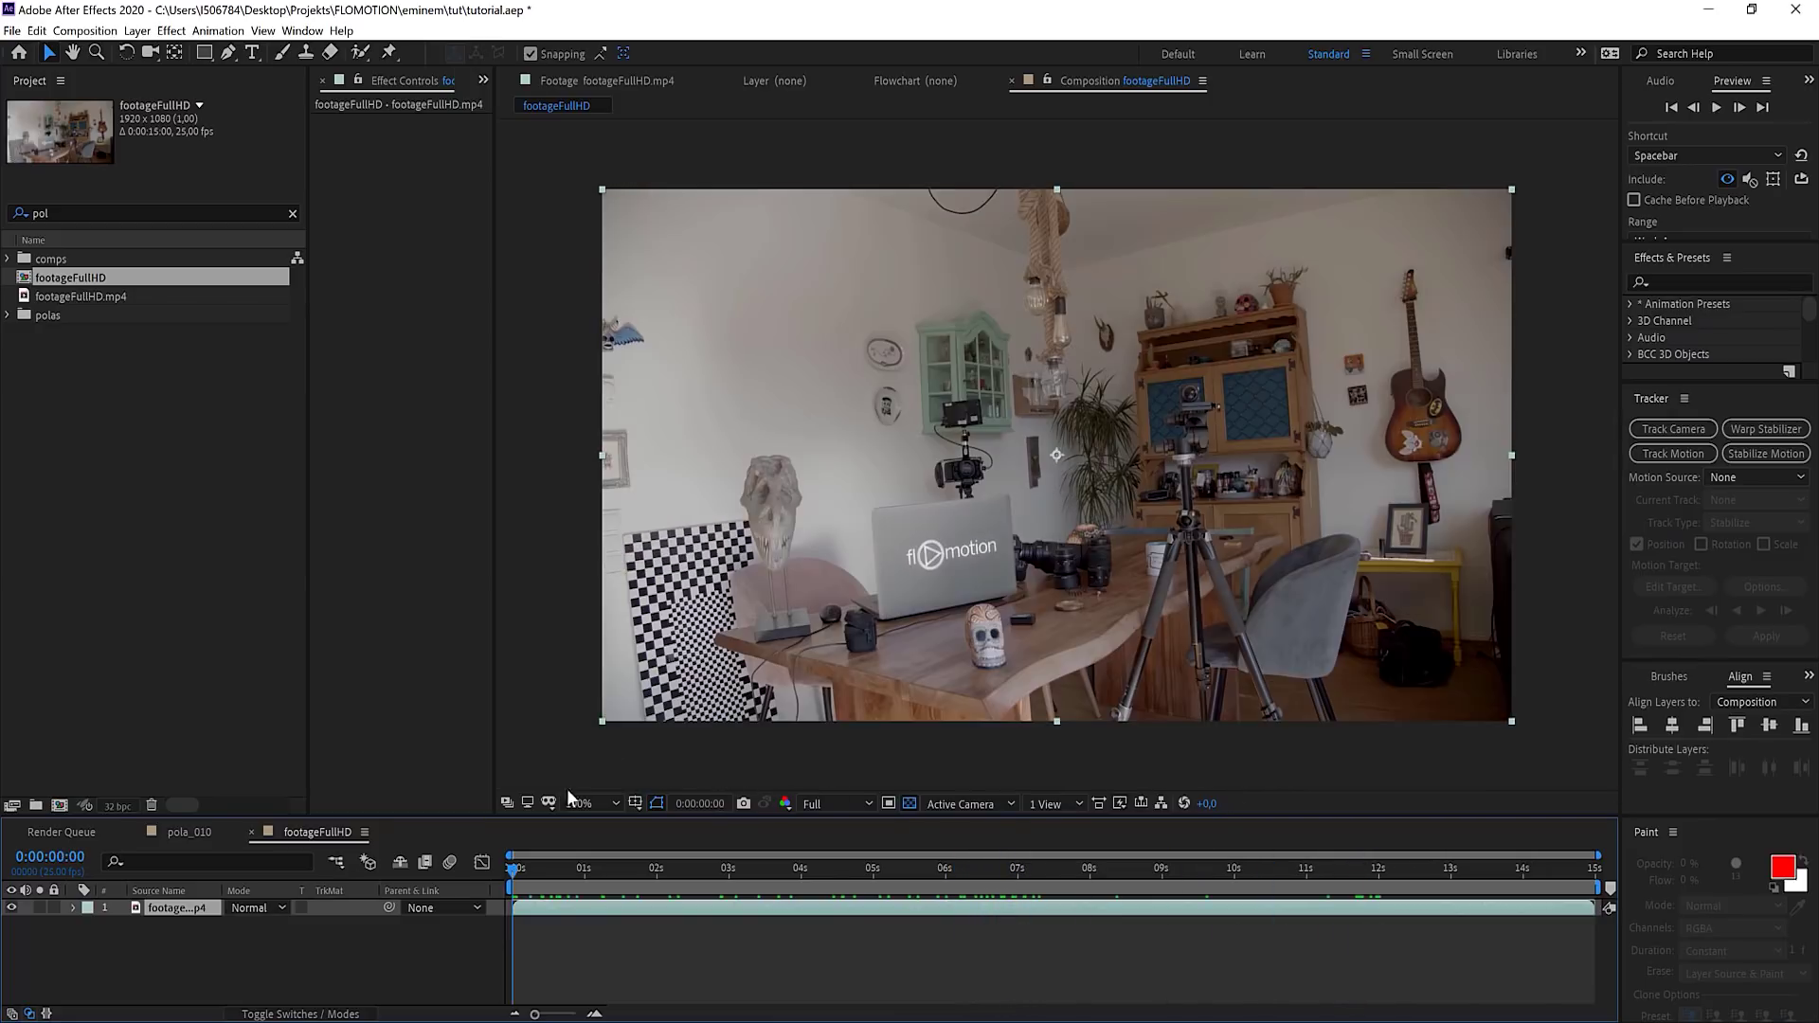
# - Apply the 3D Camera Tracker to the room footage from an Effects search for 'camera t'
pyautogui.click(1682, 278)
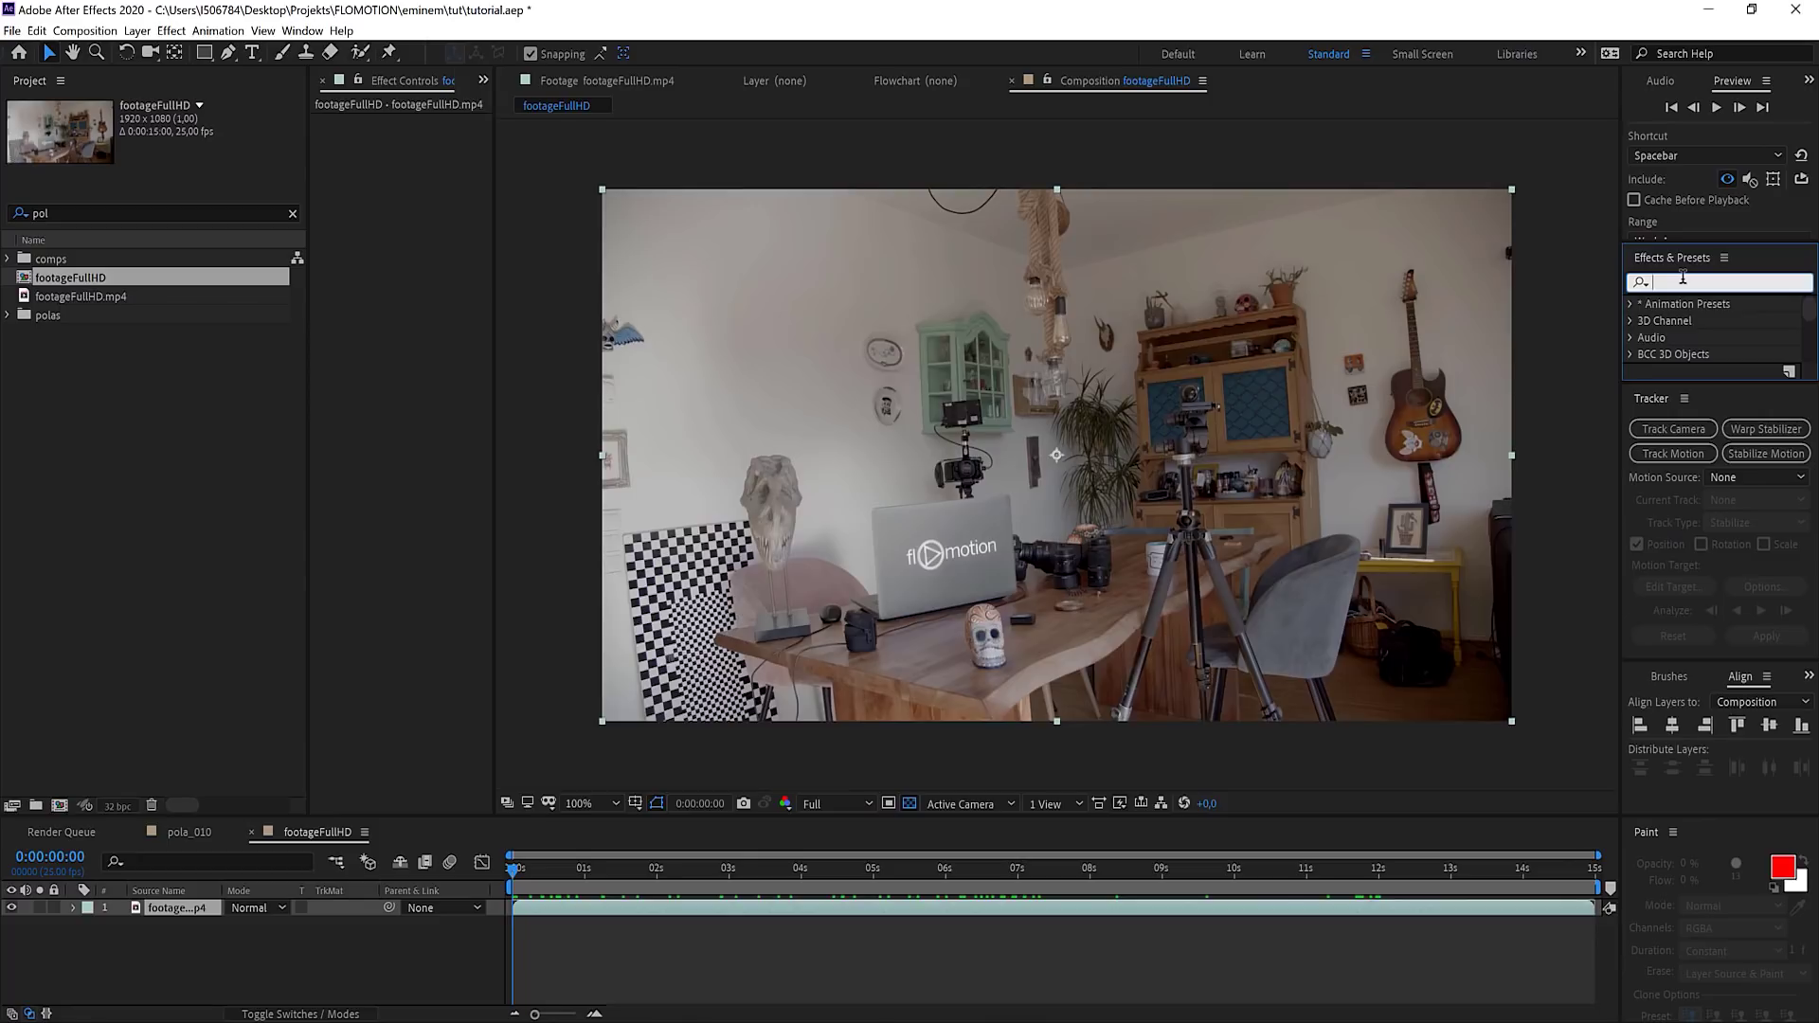
pyautogui.write('camera')
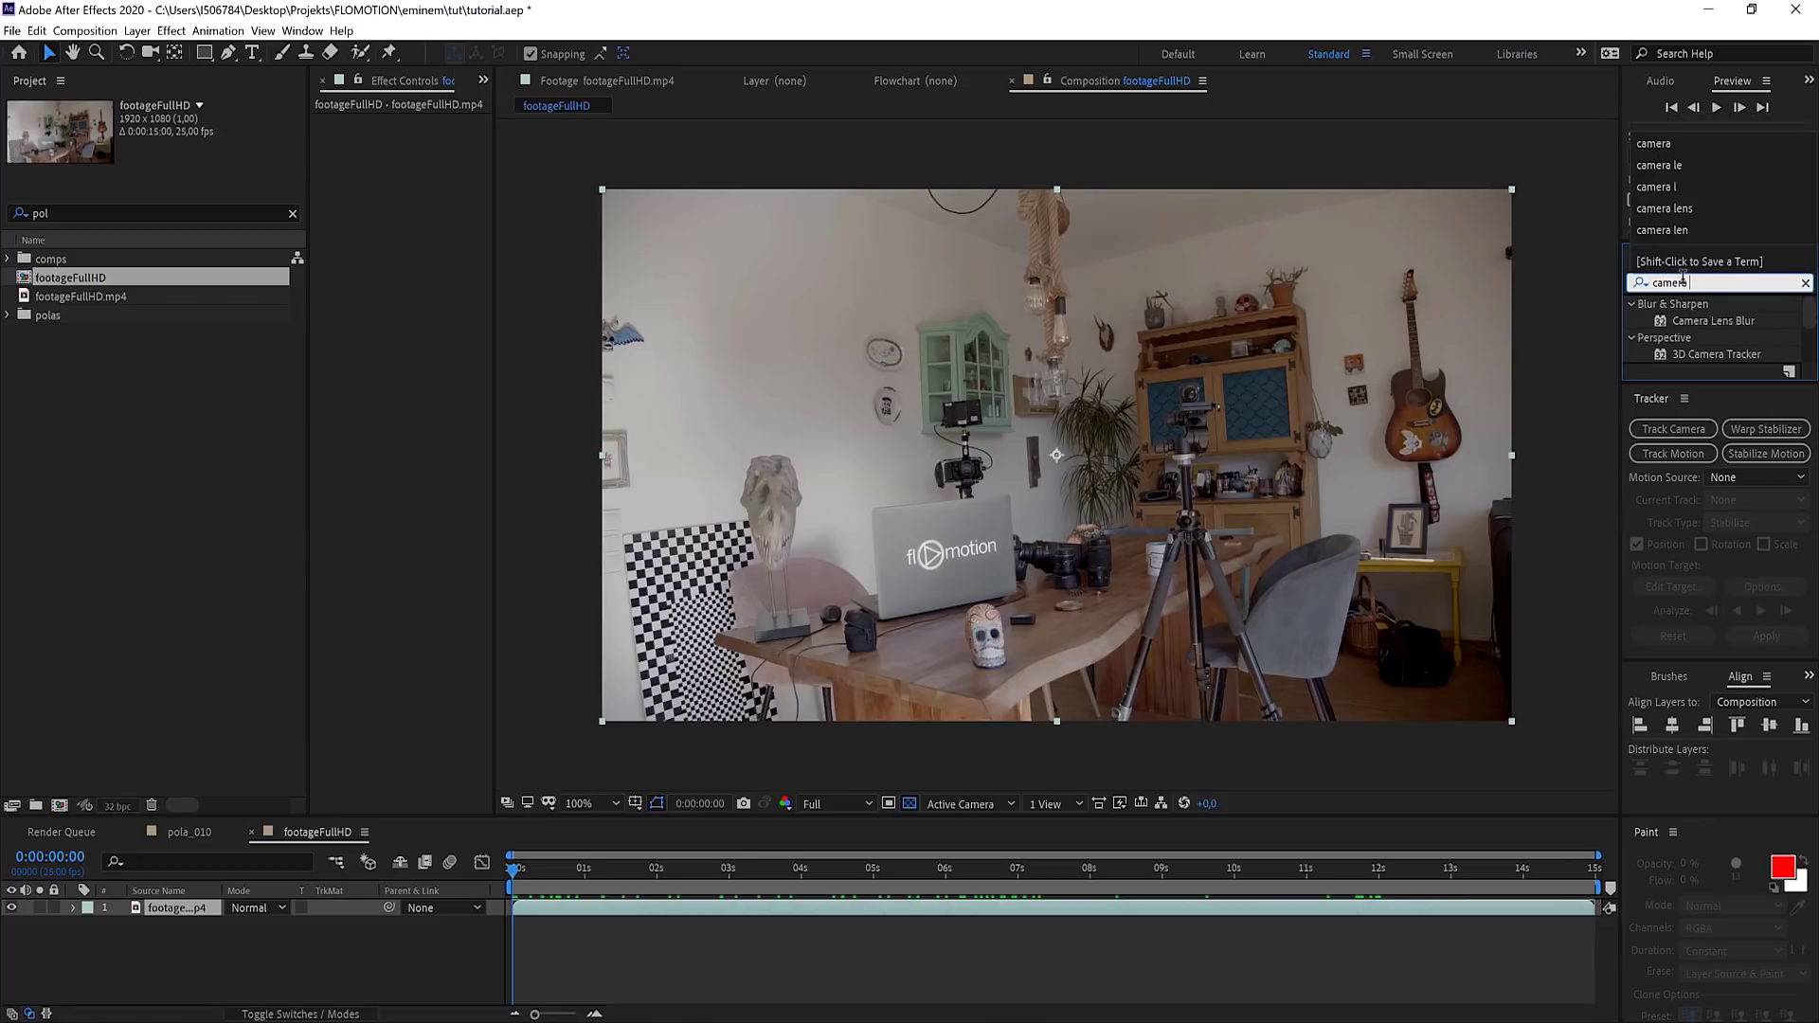
pyautogui.write(' t')
pyautogui.moveTo(1716, 320); pyautogui.dragTo(1120, 423)
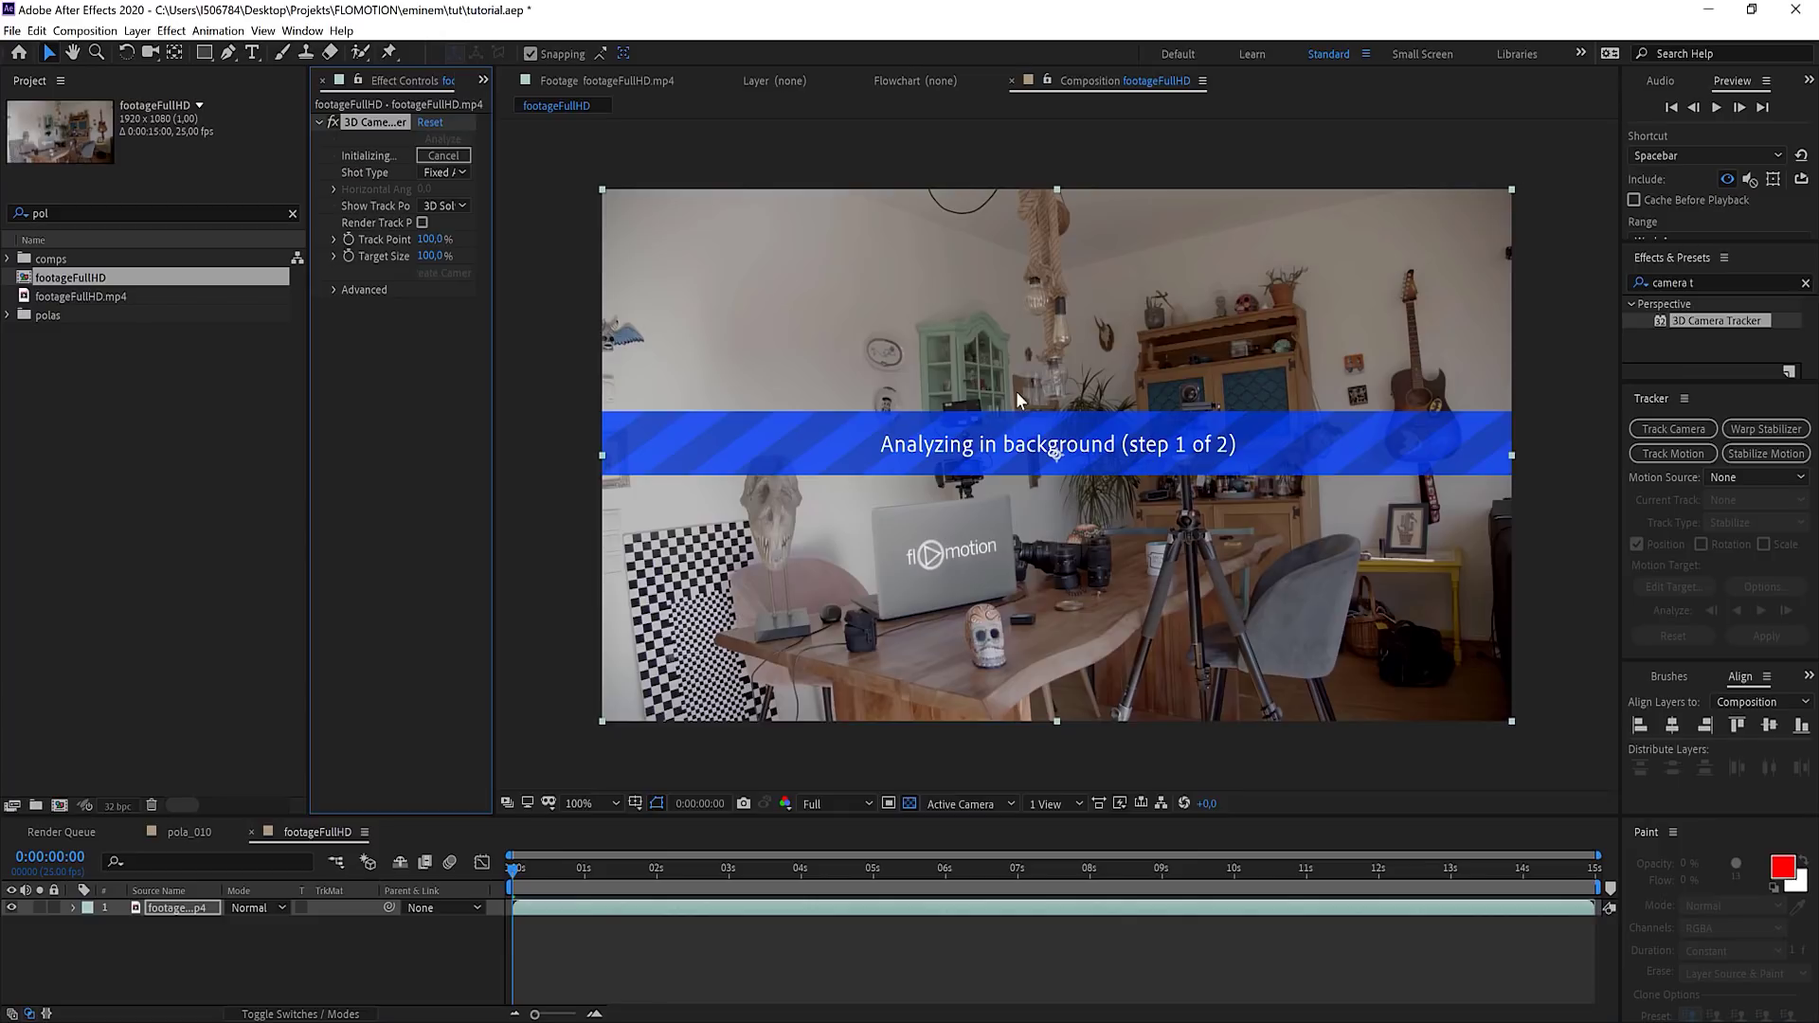
# - Expand the tracker's Advanced settings and tick Hide Warning Banner
pyautogui.click(333, 289)
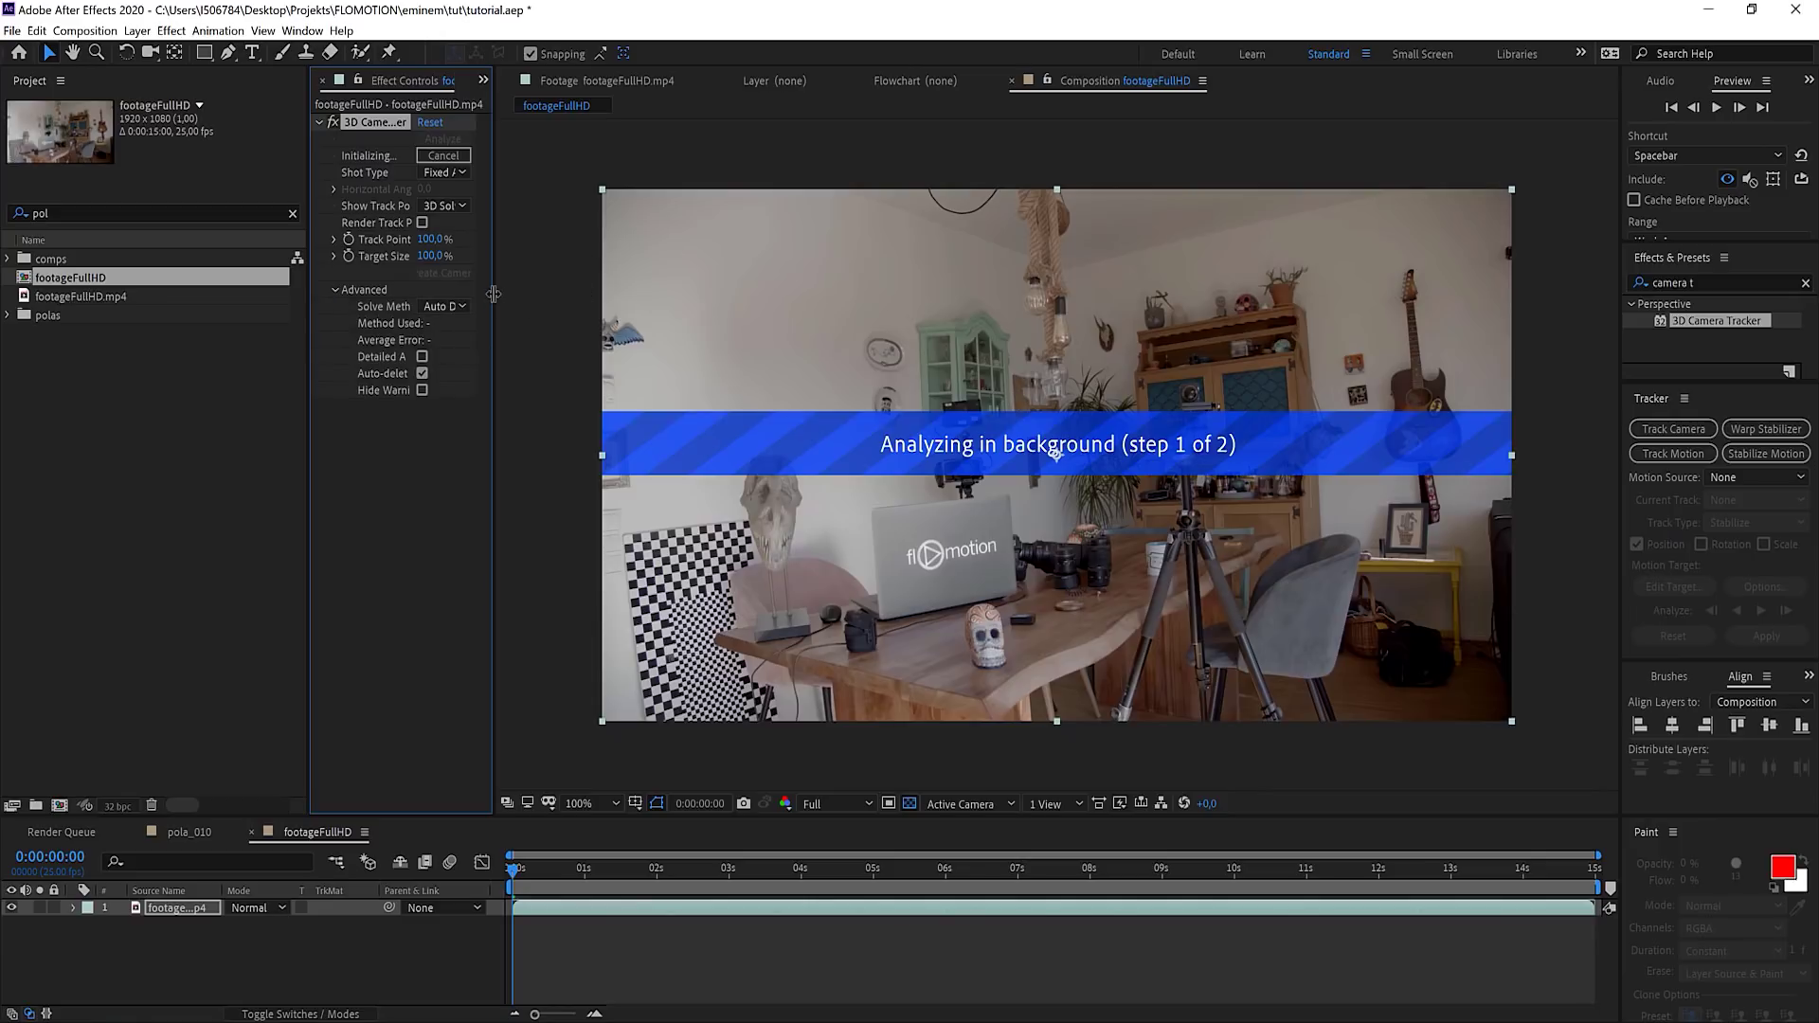
pyautogui.moveTo(494, 294); pyautogui.dragTo(641, 301)
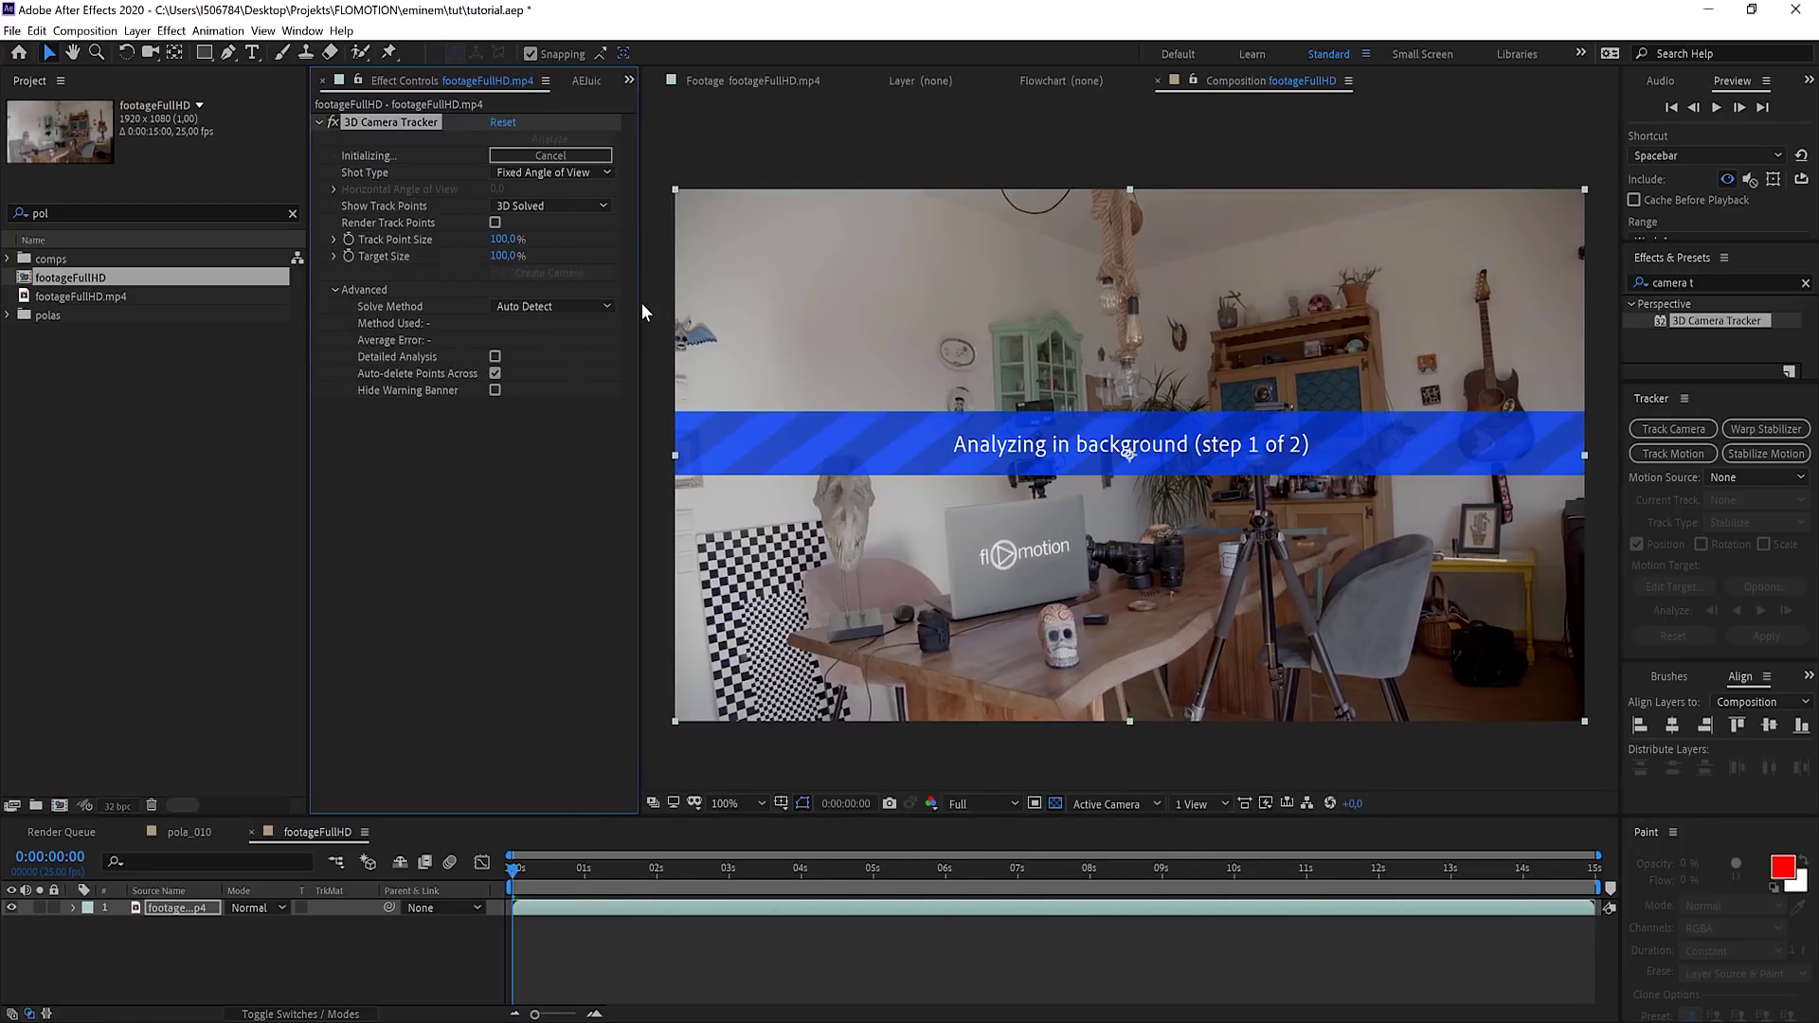
pyautogui.click(496, 391)
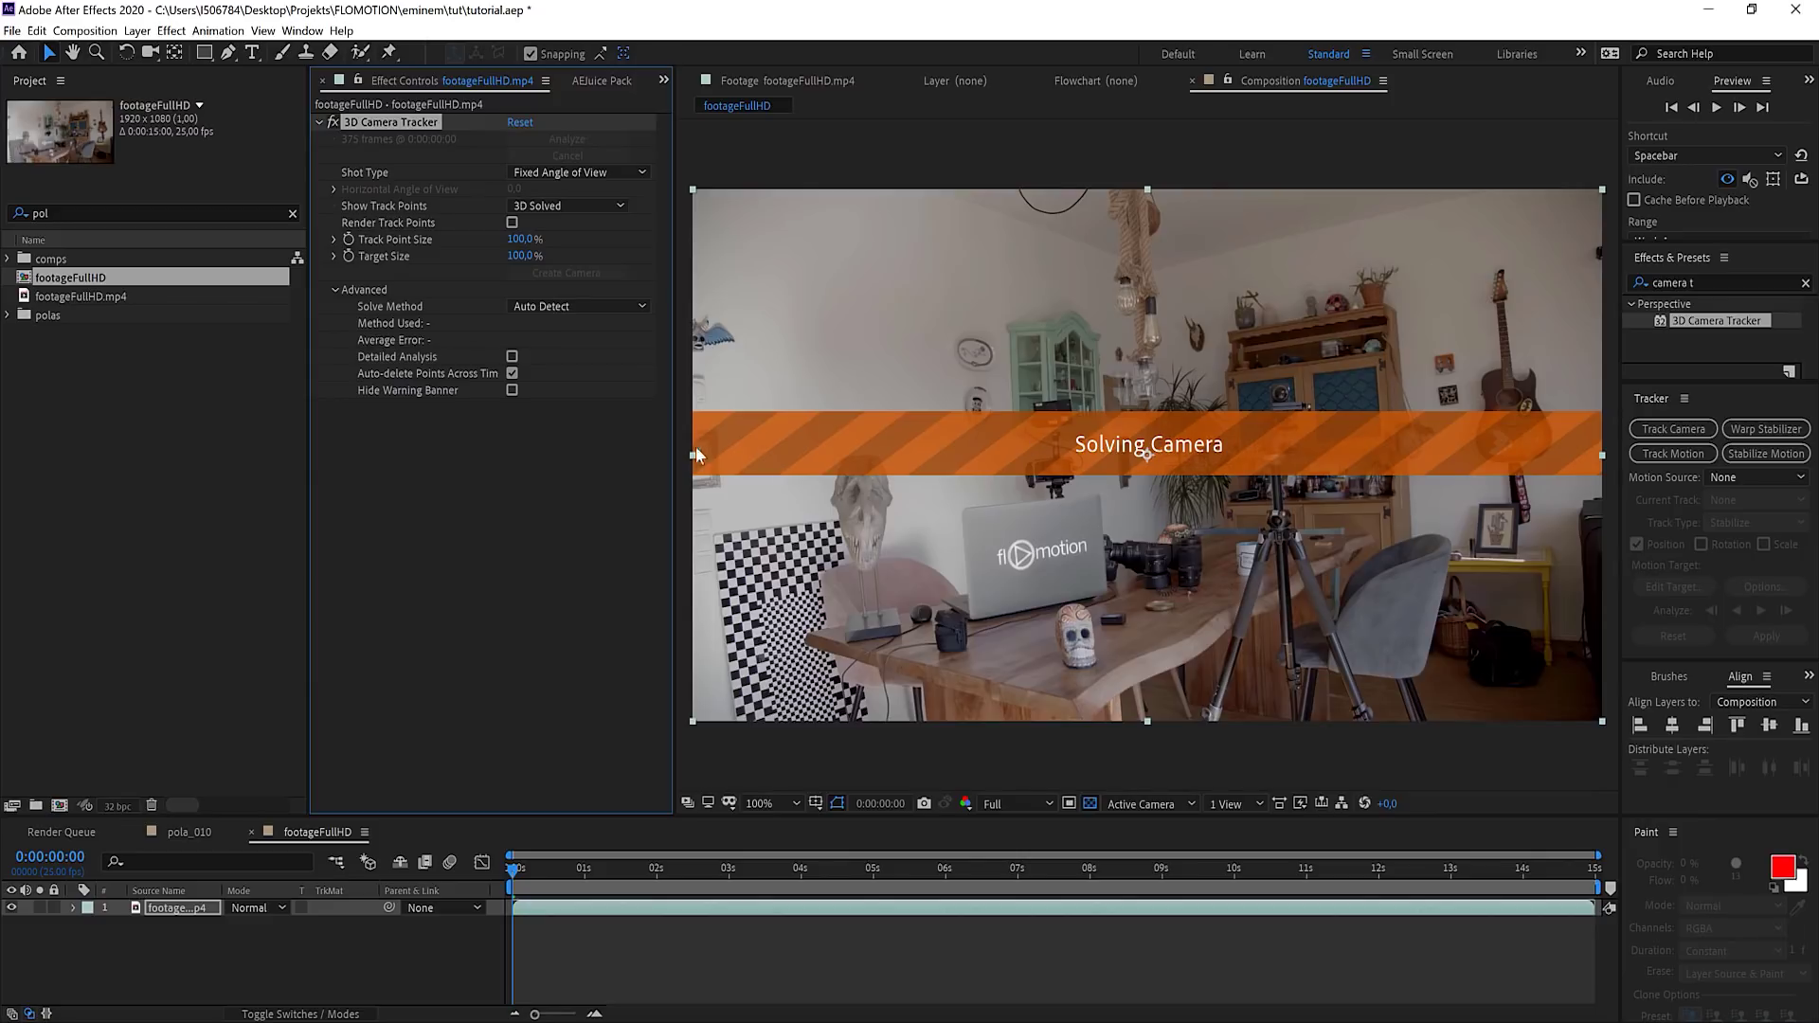
# - Resize the Effect Controls and Project panels while the camera solve finishes
pyautogui.moveTo(675, 453); pyautogui.dragTo(549, 446)
pyautogui.moveTo(308, 379); pyautogui.dragTo(227, 373)
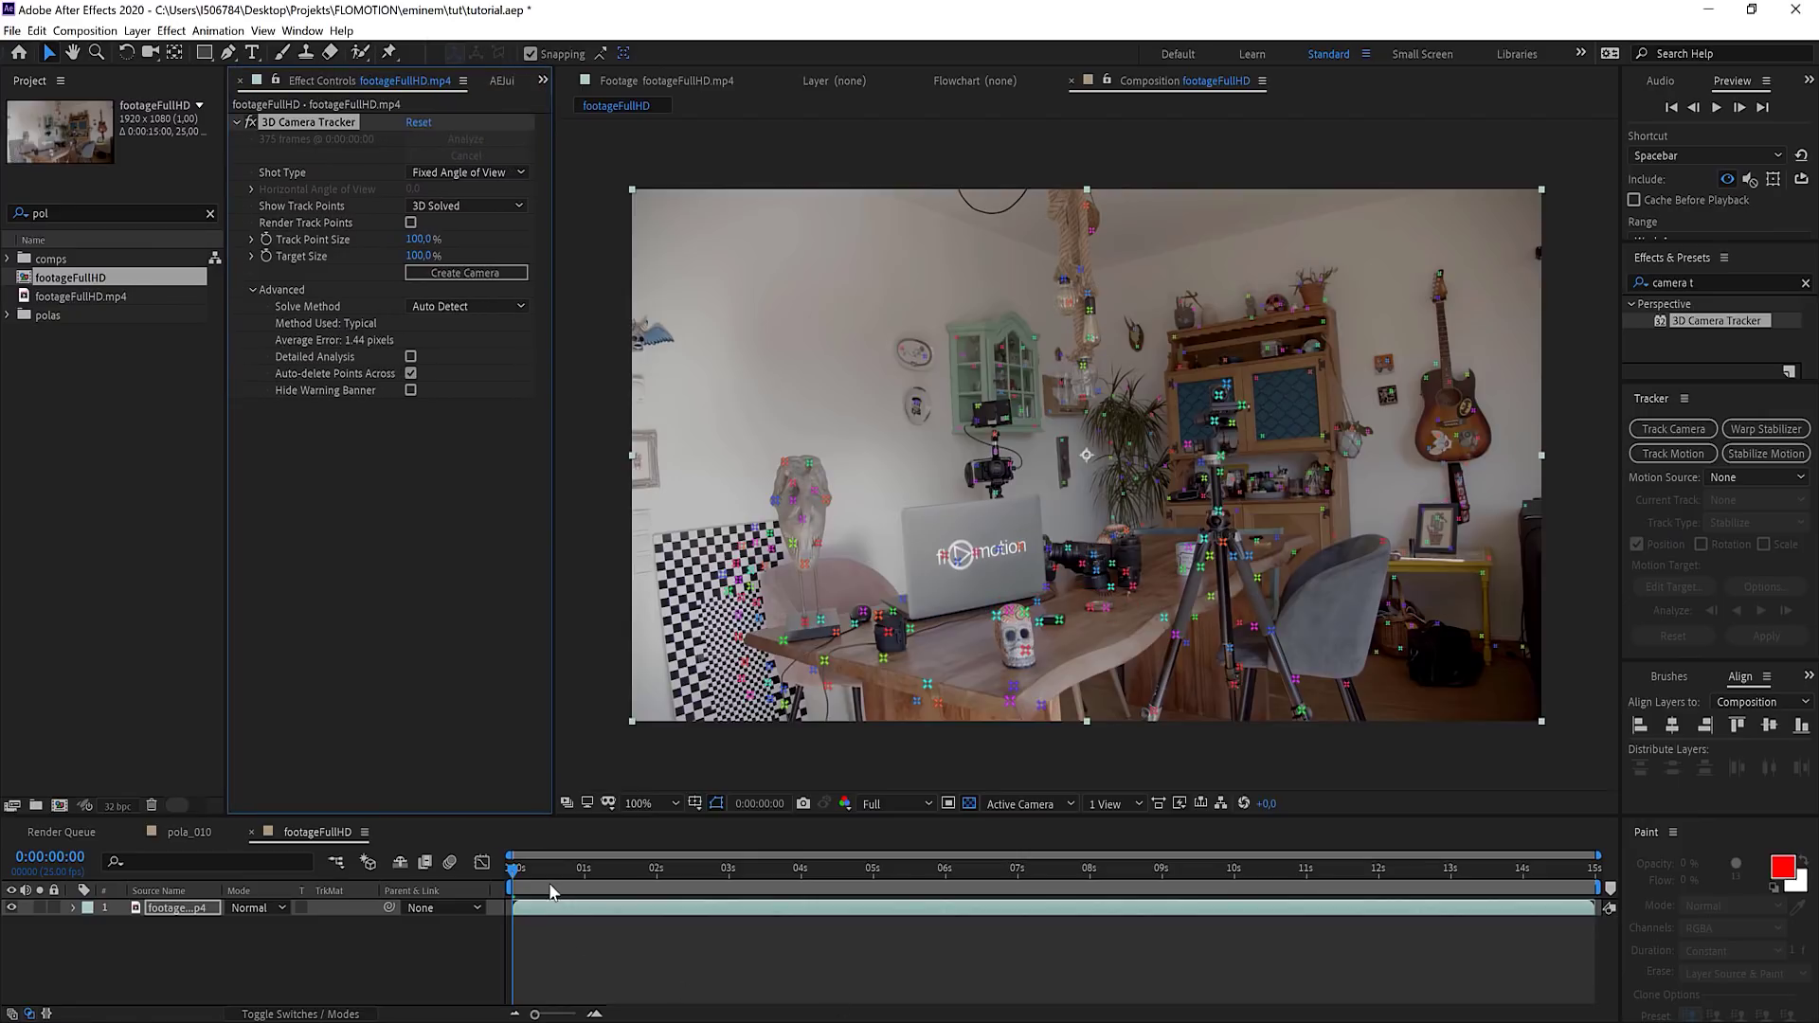
# - Inspect the track points at 200% zoom, return to 100% and play back the tracked footage
pyautogui.press('.')
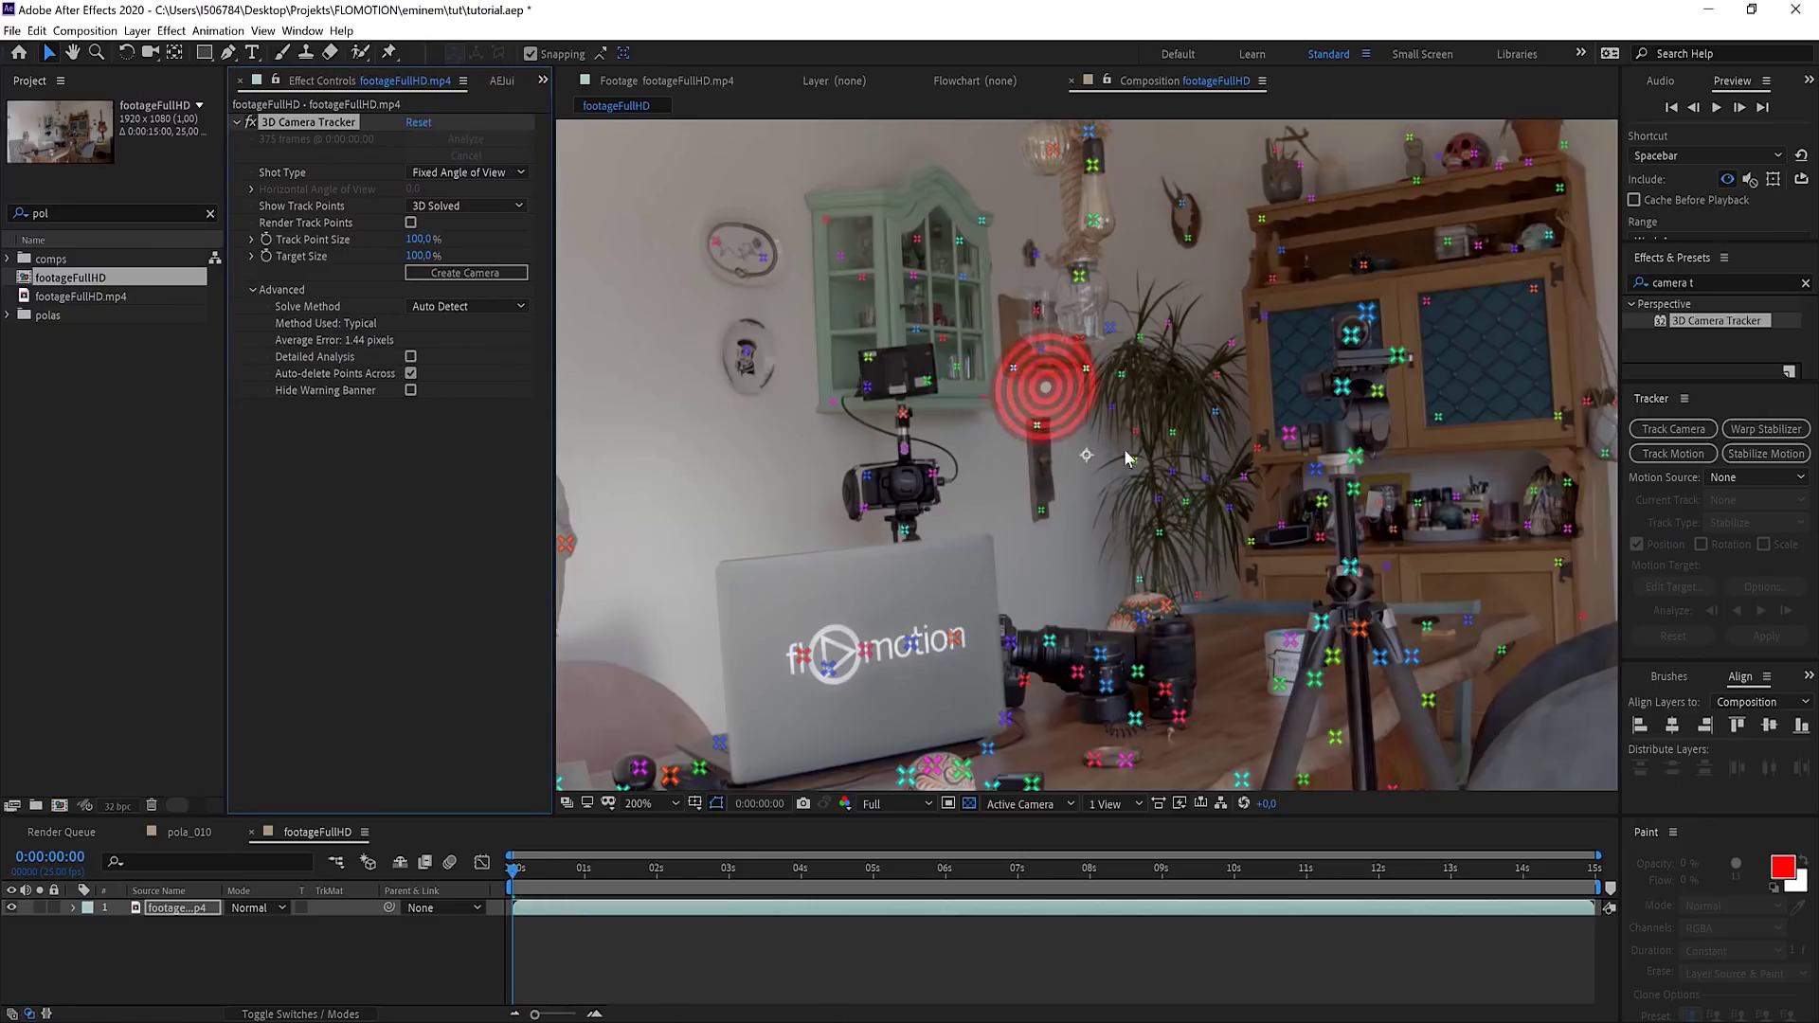
pyautogui.moveTo(516, 879); pyautogui.dragTo(715, 902)
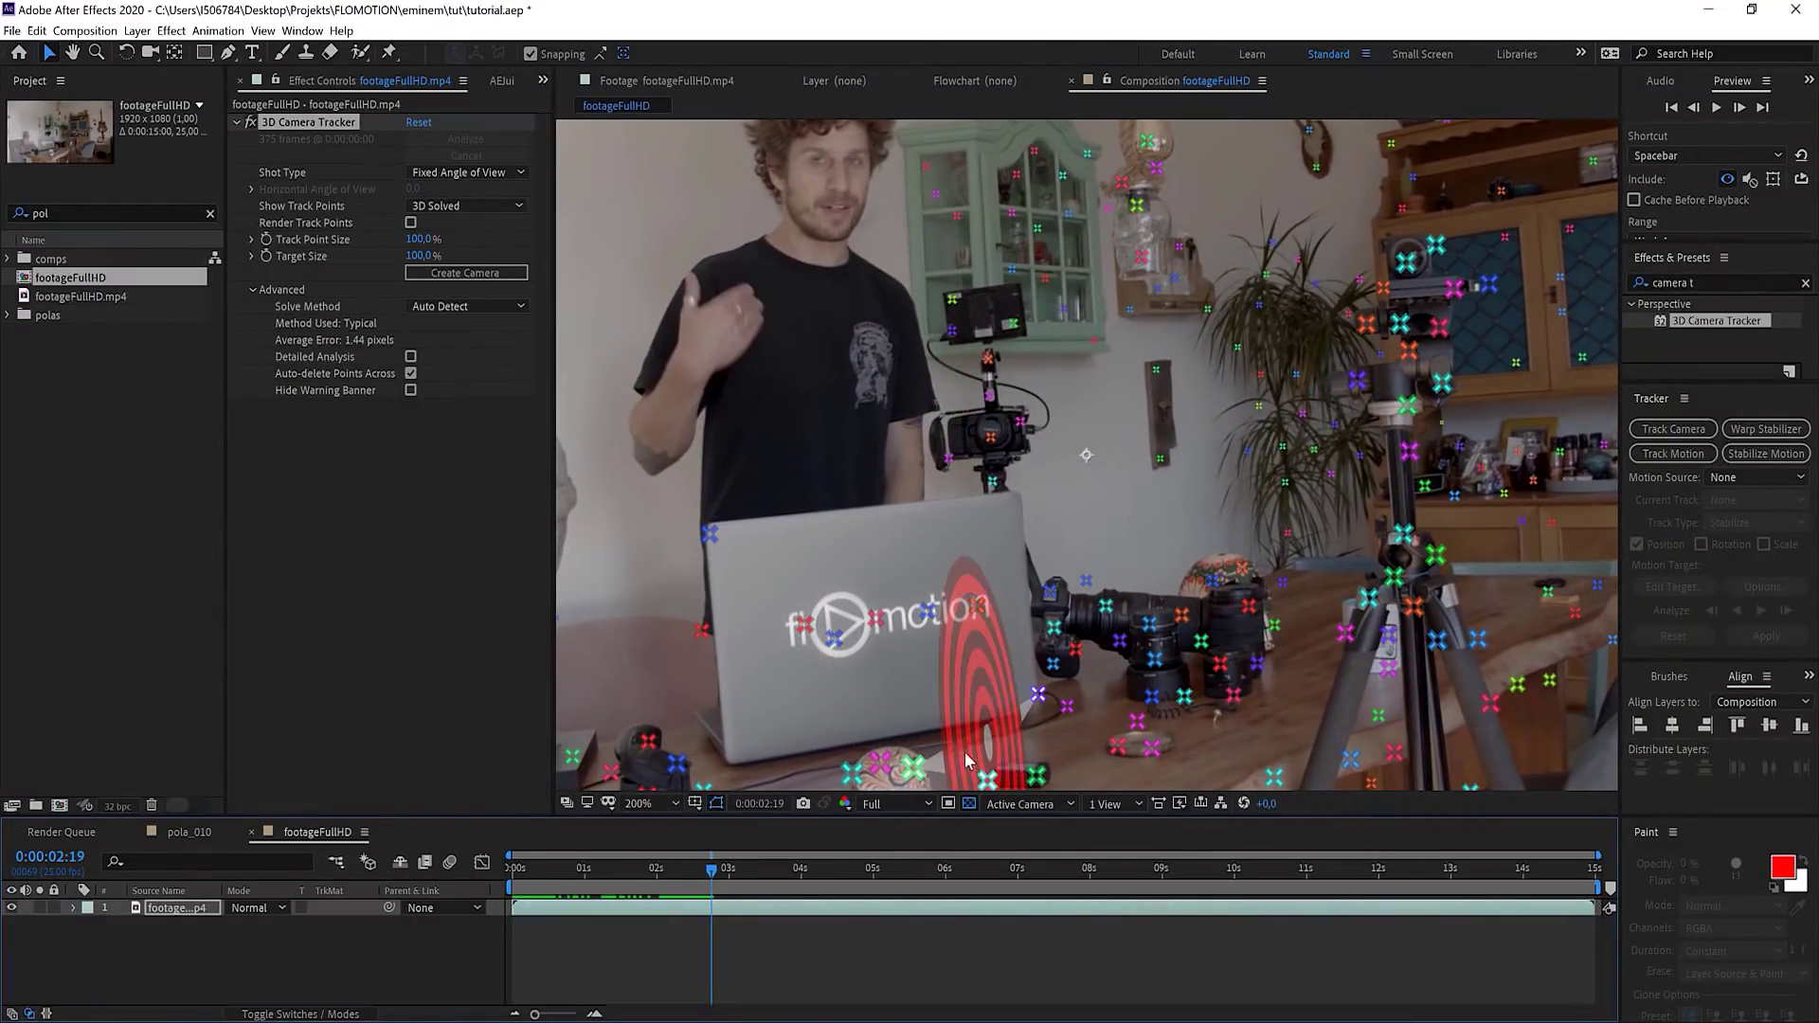
pyautogui.moveTo(1042, 766); pyautogui.dragTo(1039, 709)
pyautogui.press('v')
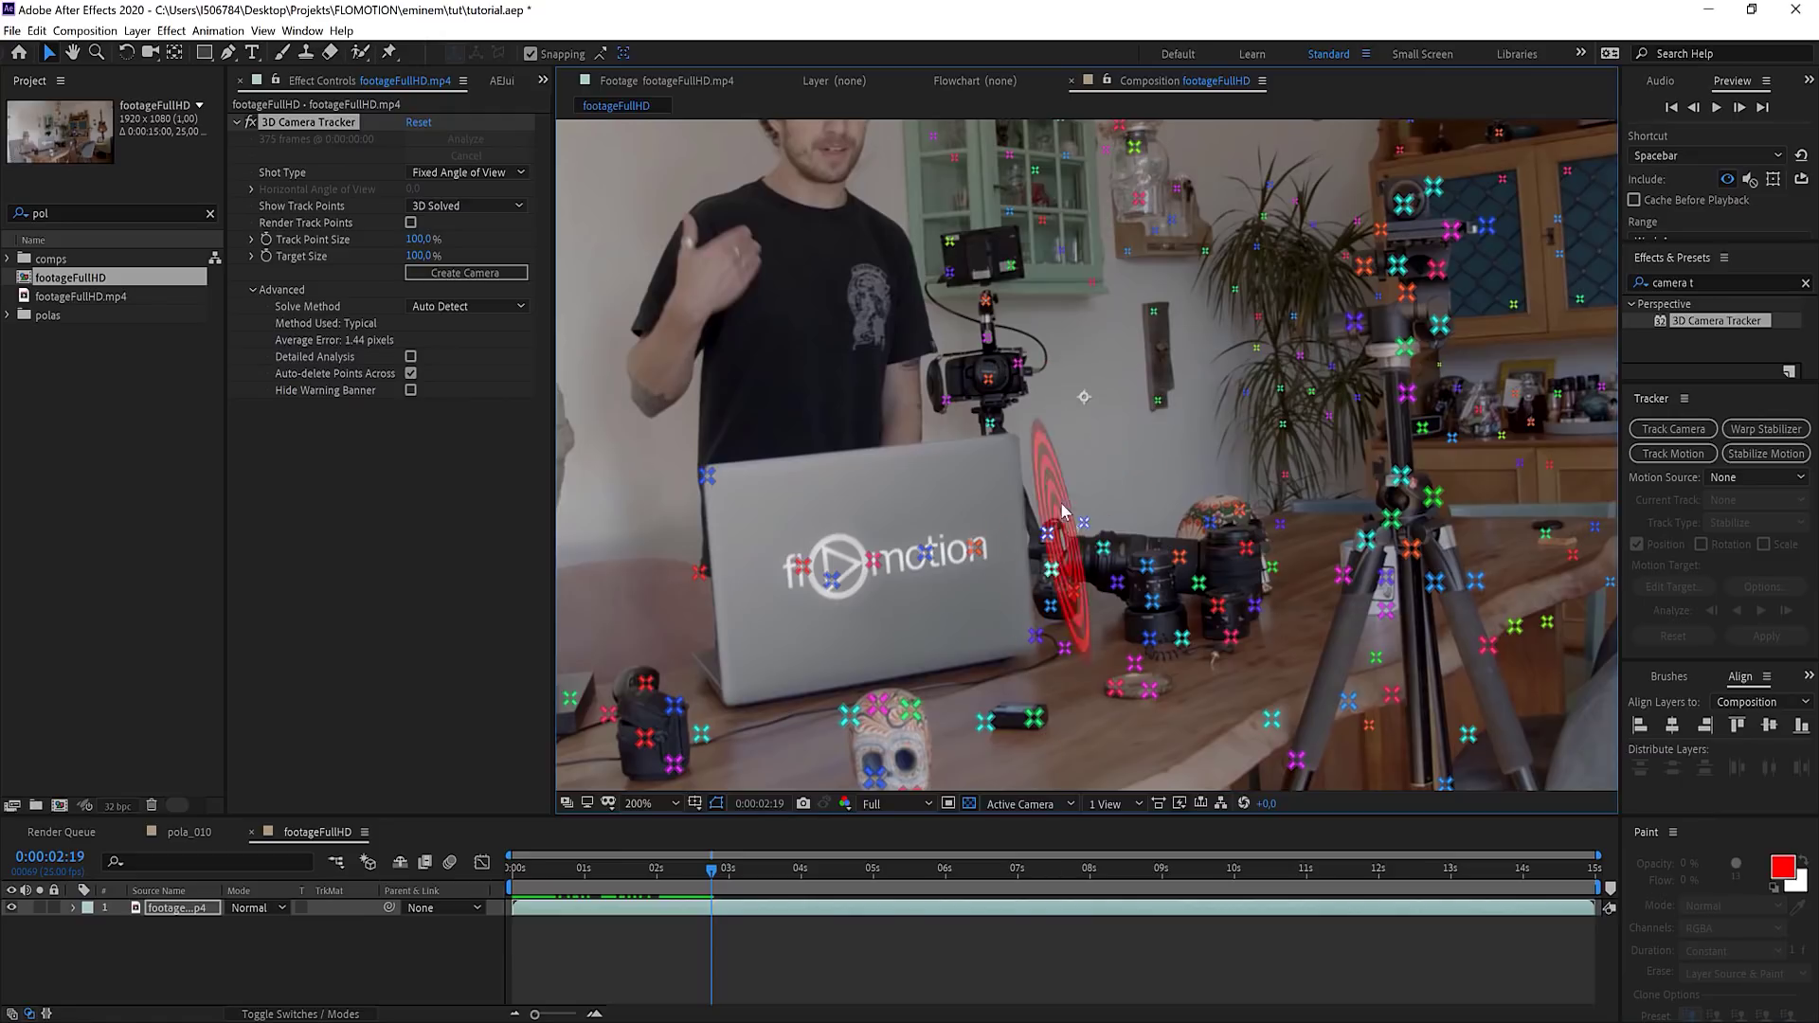
pyautogui.press(',')
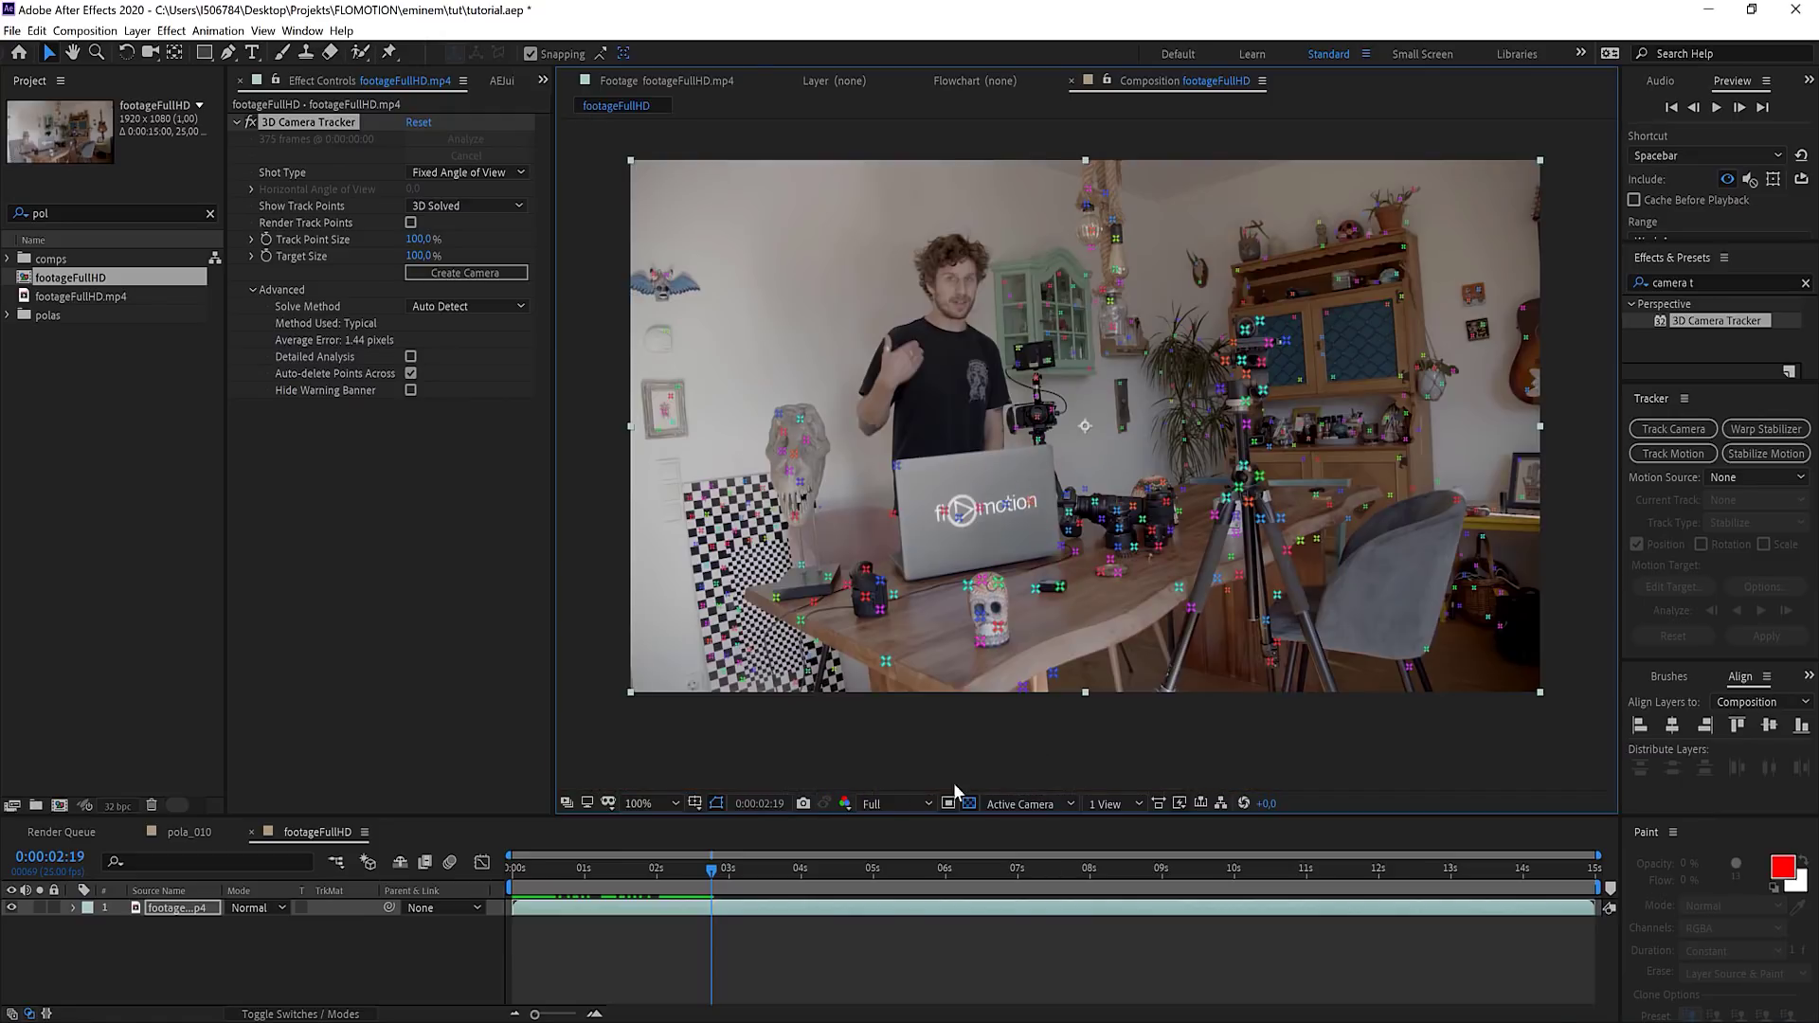
pyautogui.moveTo(719, 873); pyautogui.dragTo(516, 874)
pyautogui.press('space')
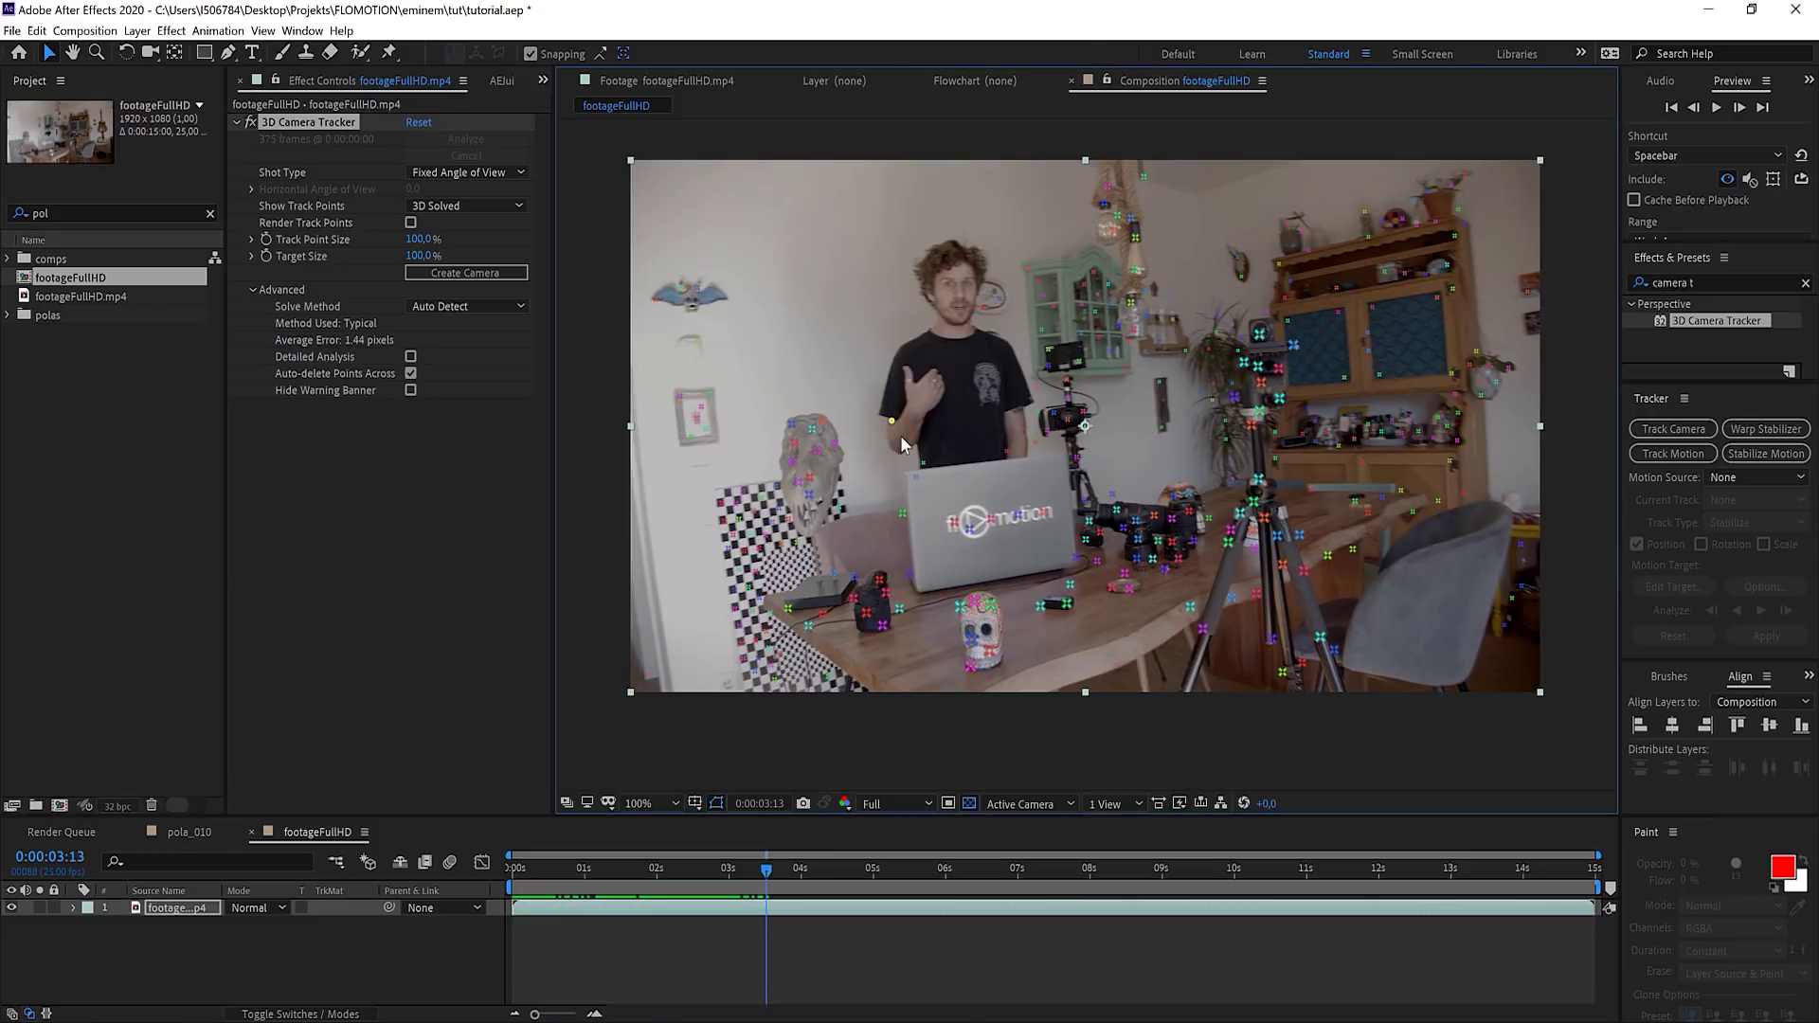
pyautogui.hotkey('ctrl', 'z')
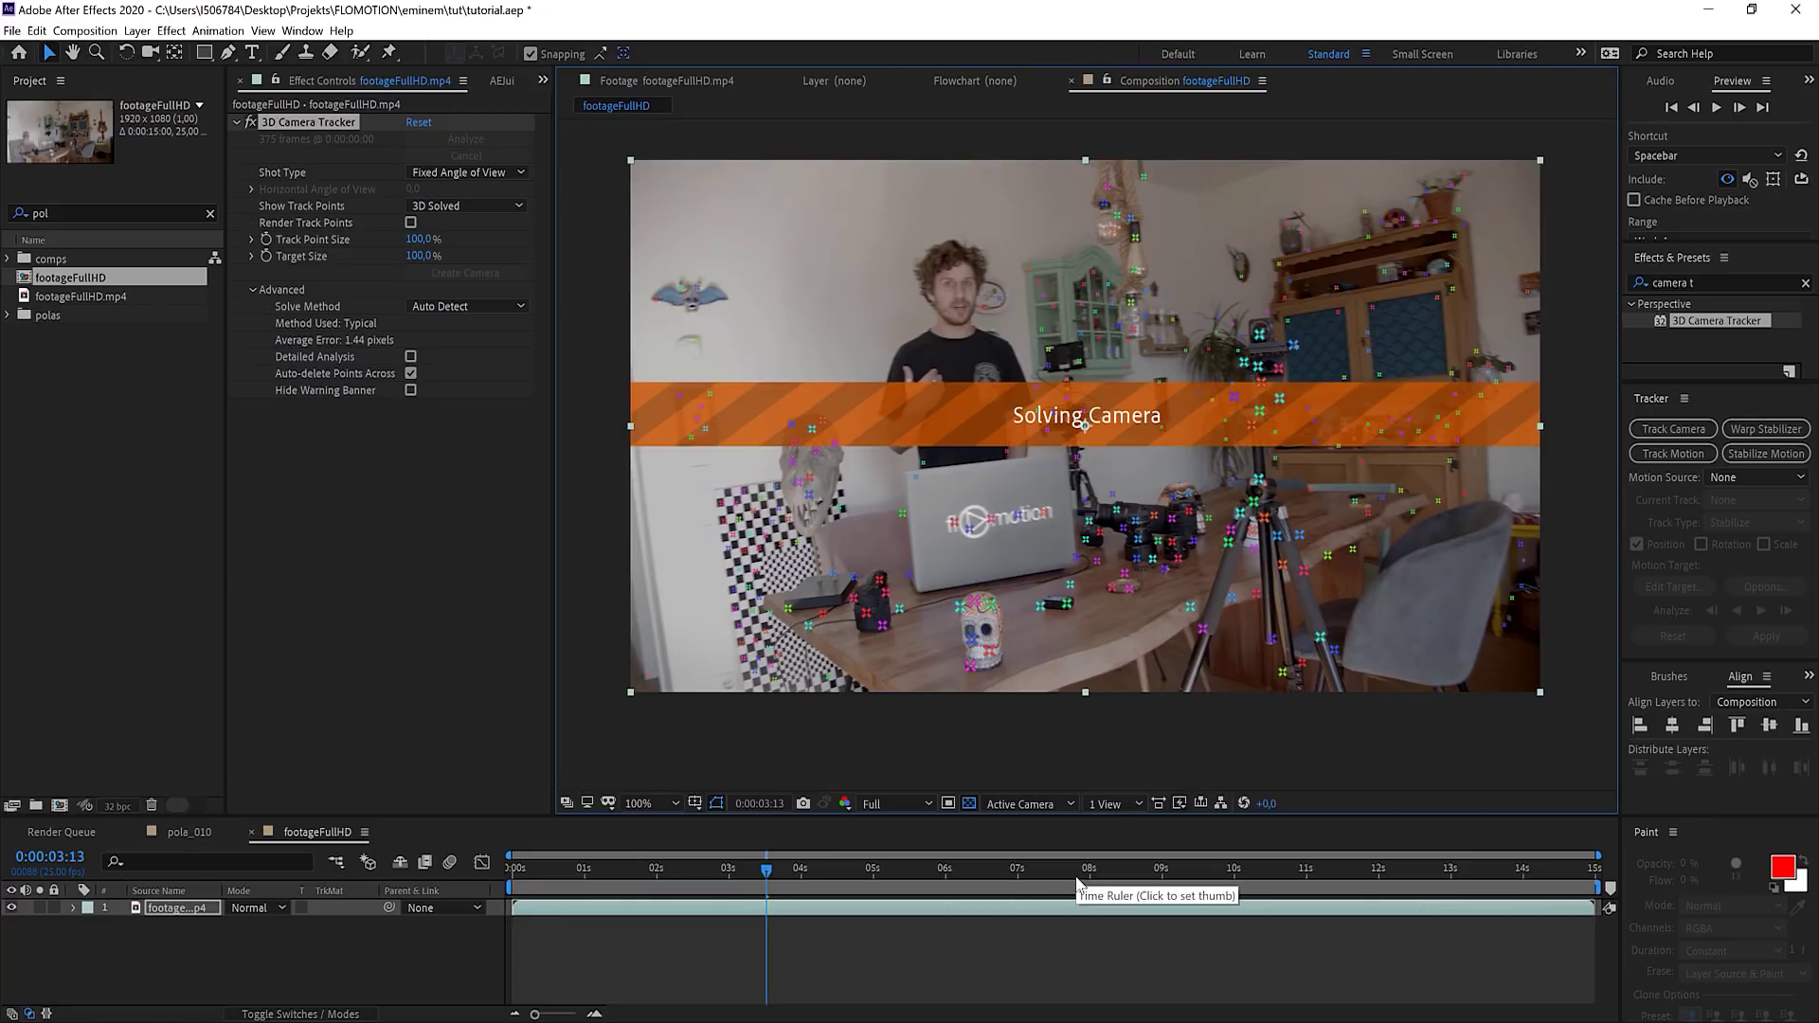
# - Scrub back and forth through the footage while the camera re-solves
pyautogui.moveTo(777, 867)
pyautogui.mouseDown()
pyautogui.moveTo(818, 879)
pyautogui.moveTo(798, 879)
pyautogui.mouseUp()
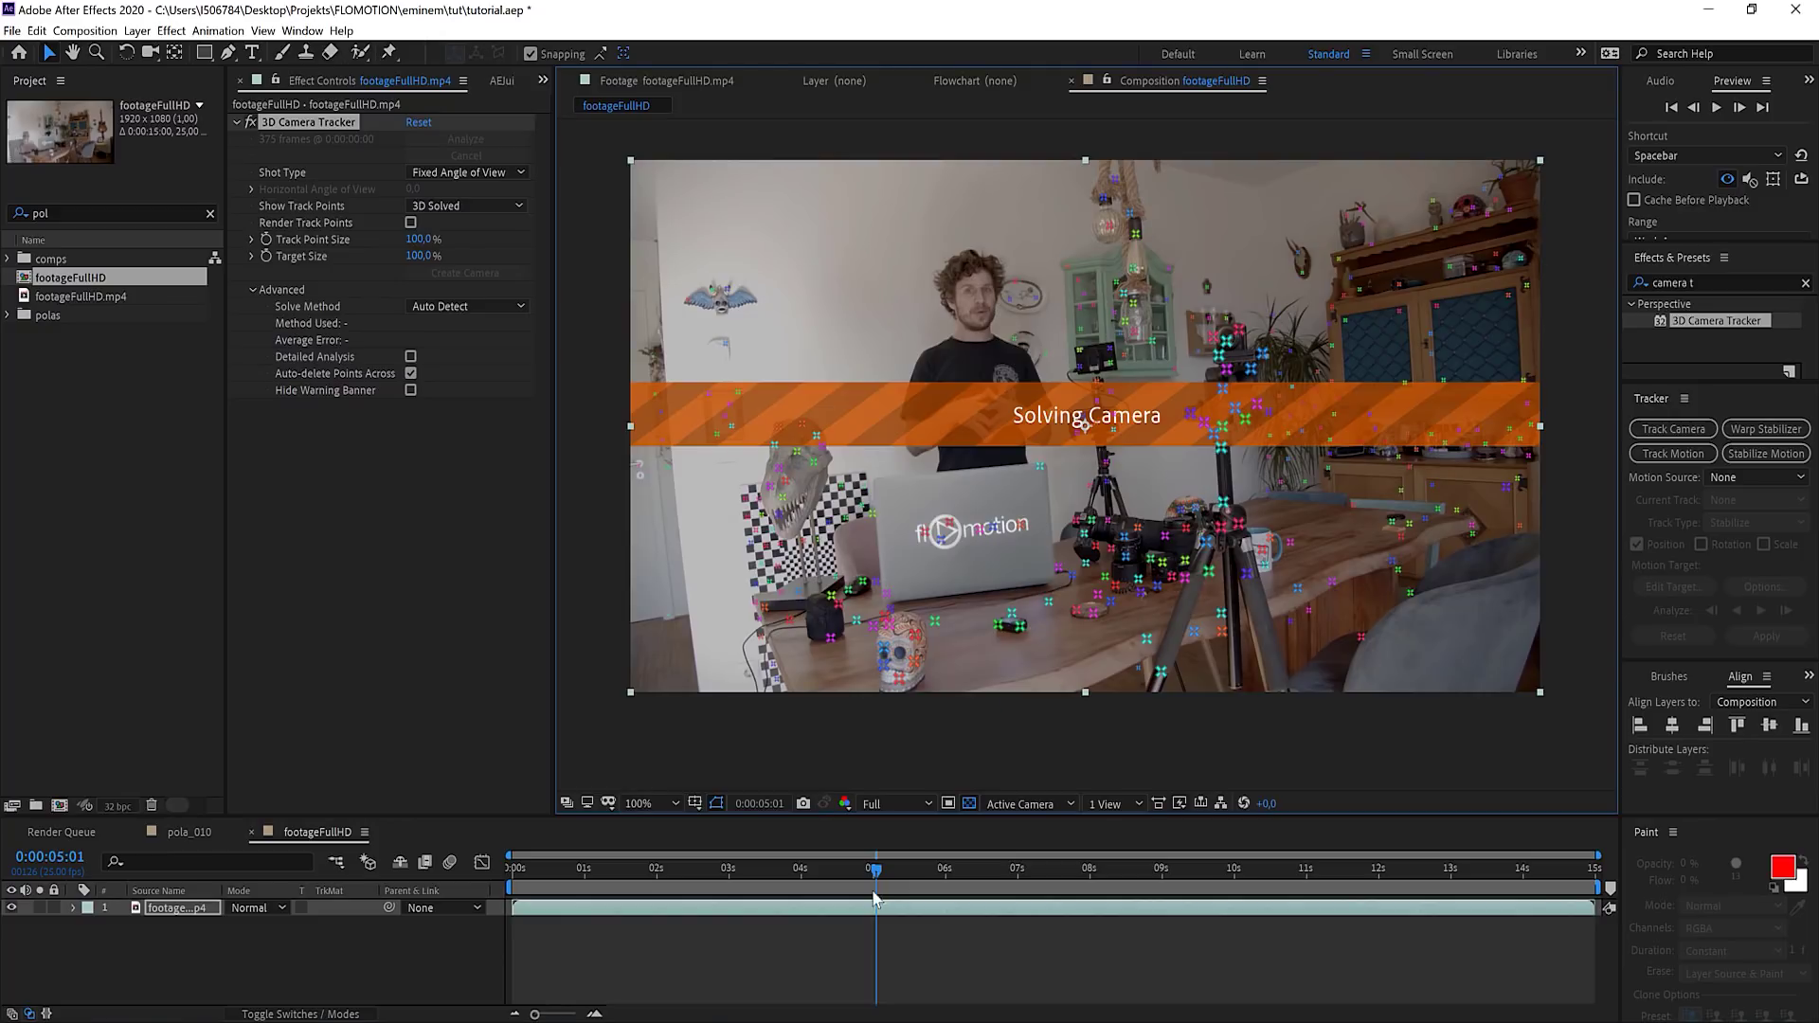
pyautogui.moveTo(889, 873); pyautogui.dragTo(963, 493)
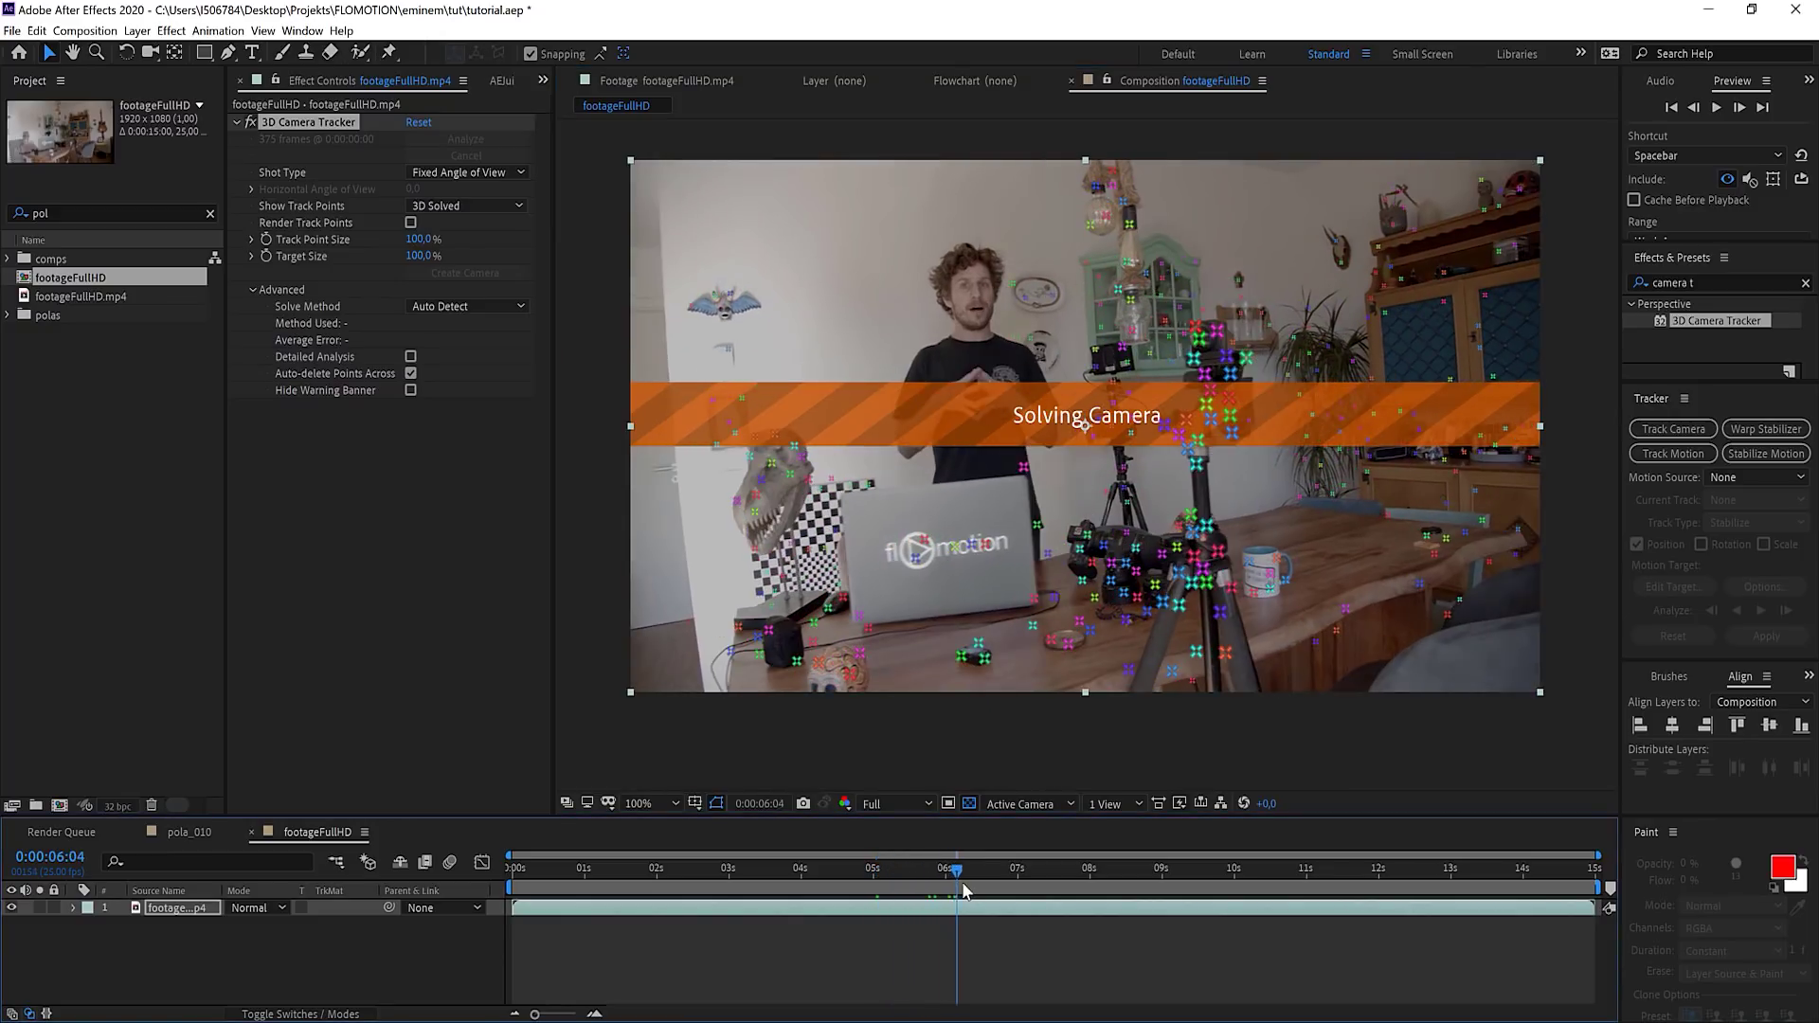
pyautogui.moveTo(771, 872); pyautogui.dragTo(702, 873)
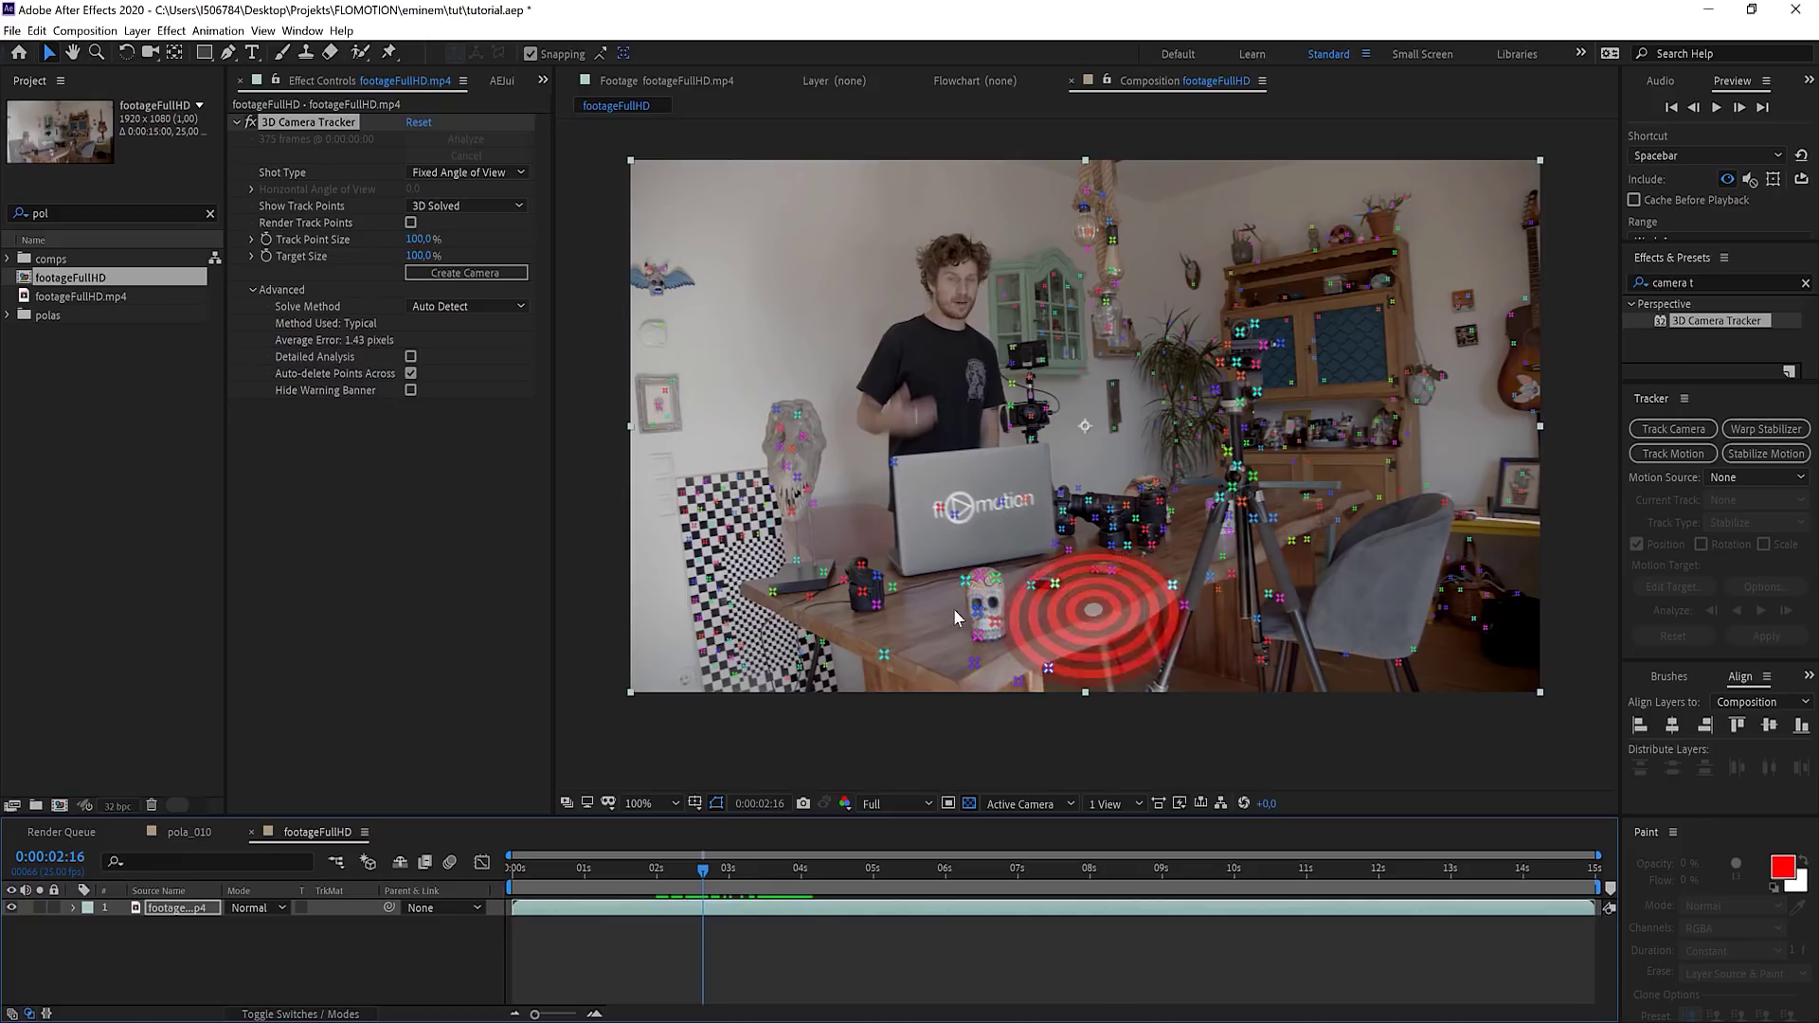
# - Select three table track points, create a solid and camera from them, then deselect the tracker
pyautogui.click(773, 593)
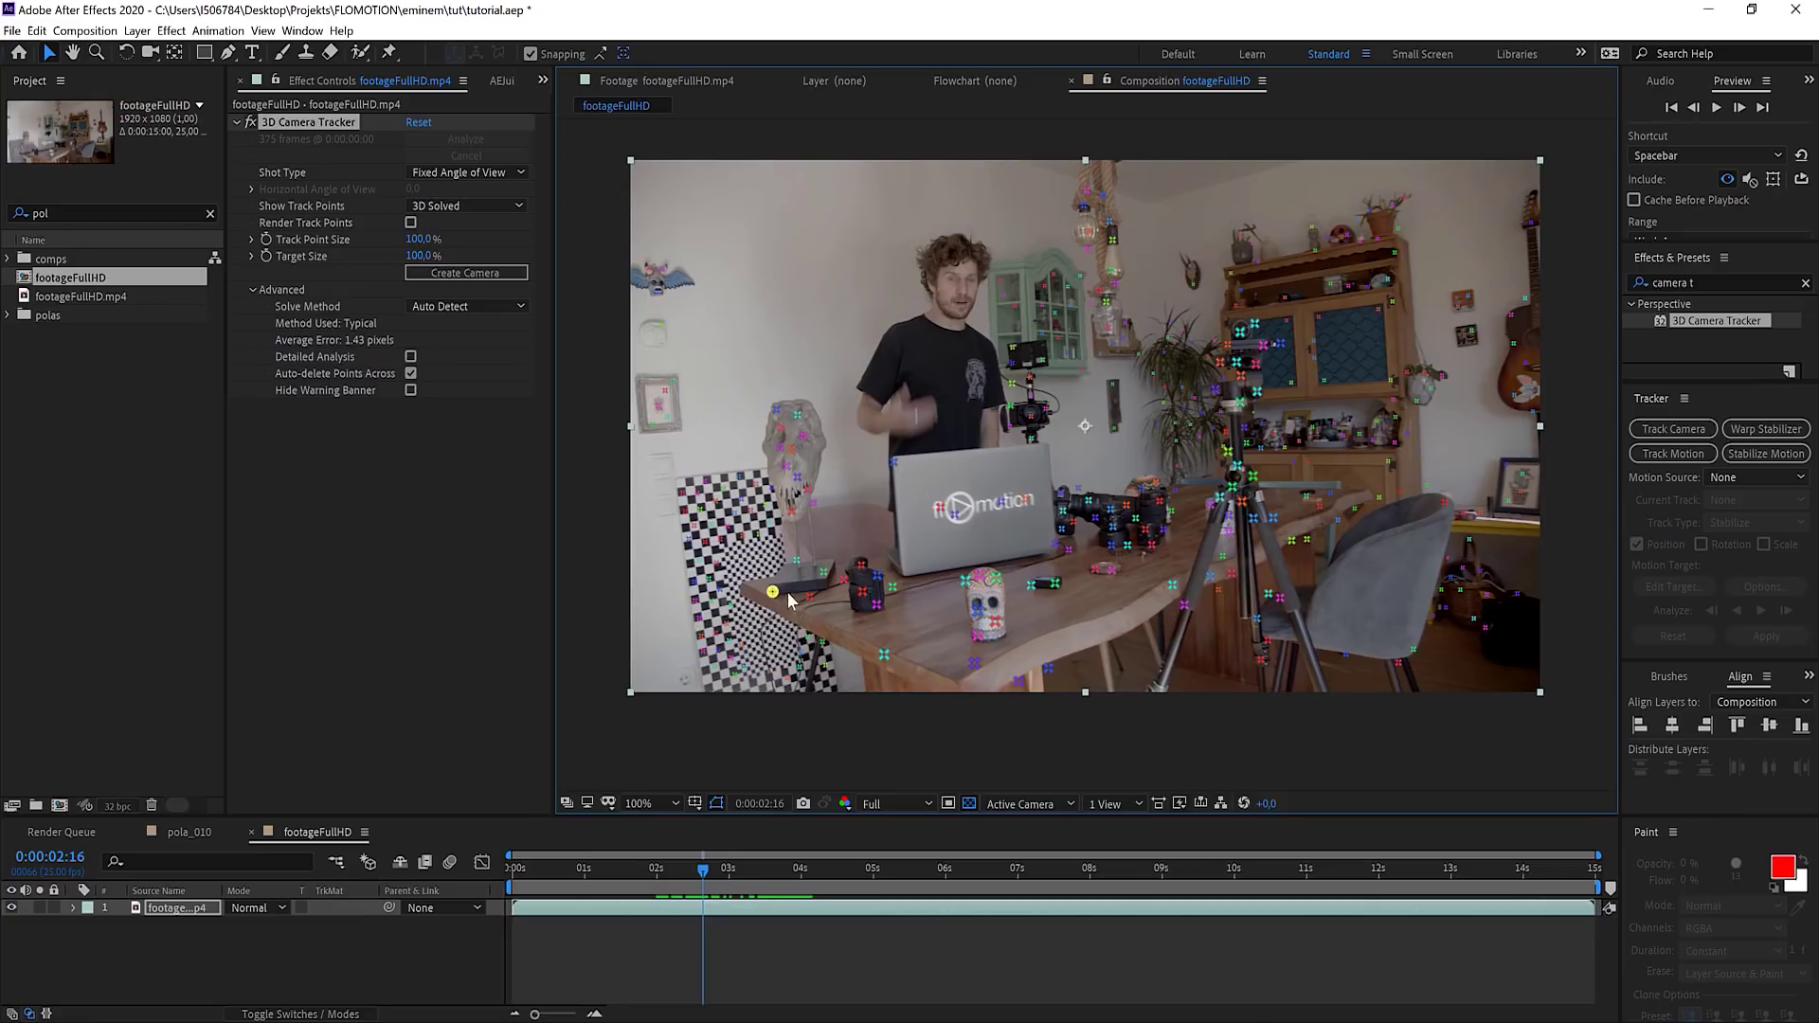
pyautogui.keyDown('shift'); pyautogui.click(975, 663); pyautogui.keyUp('shift')
pyautogui.keyDown('shift'); pyautogui.click(1306, 496); pyautogui.keyUp('shift')
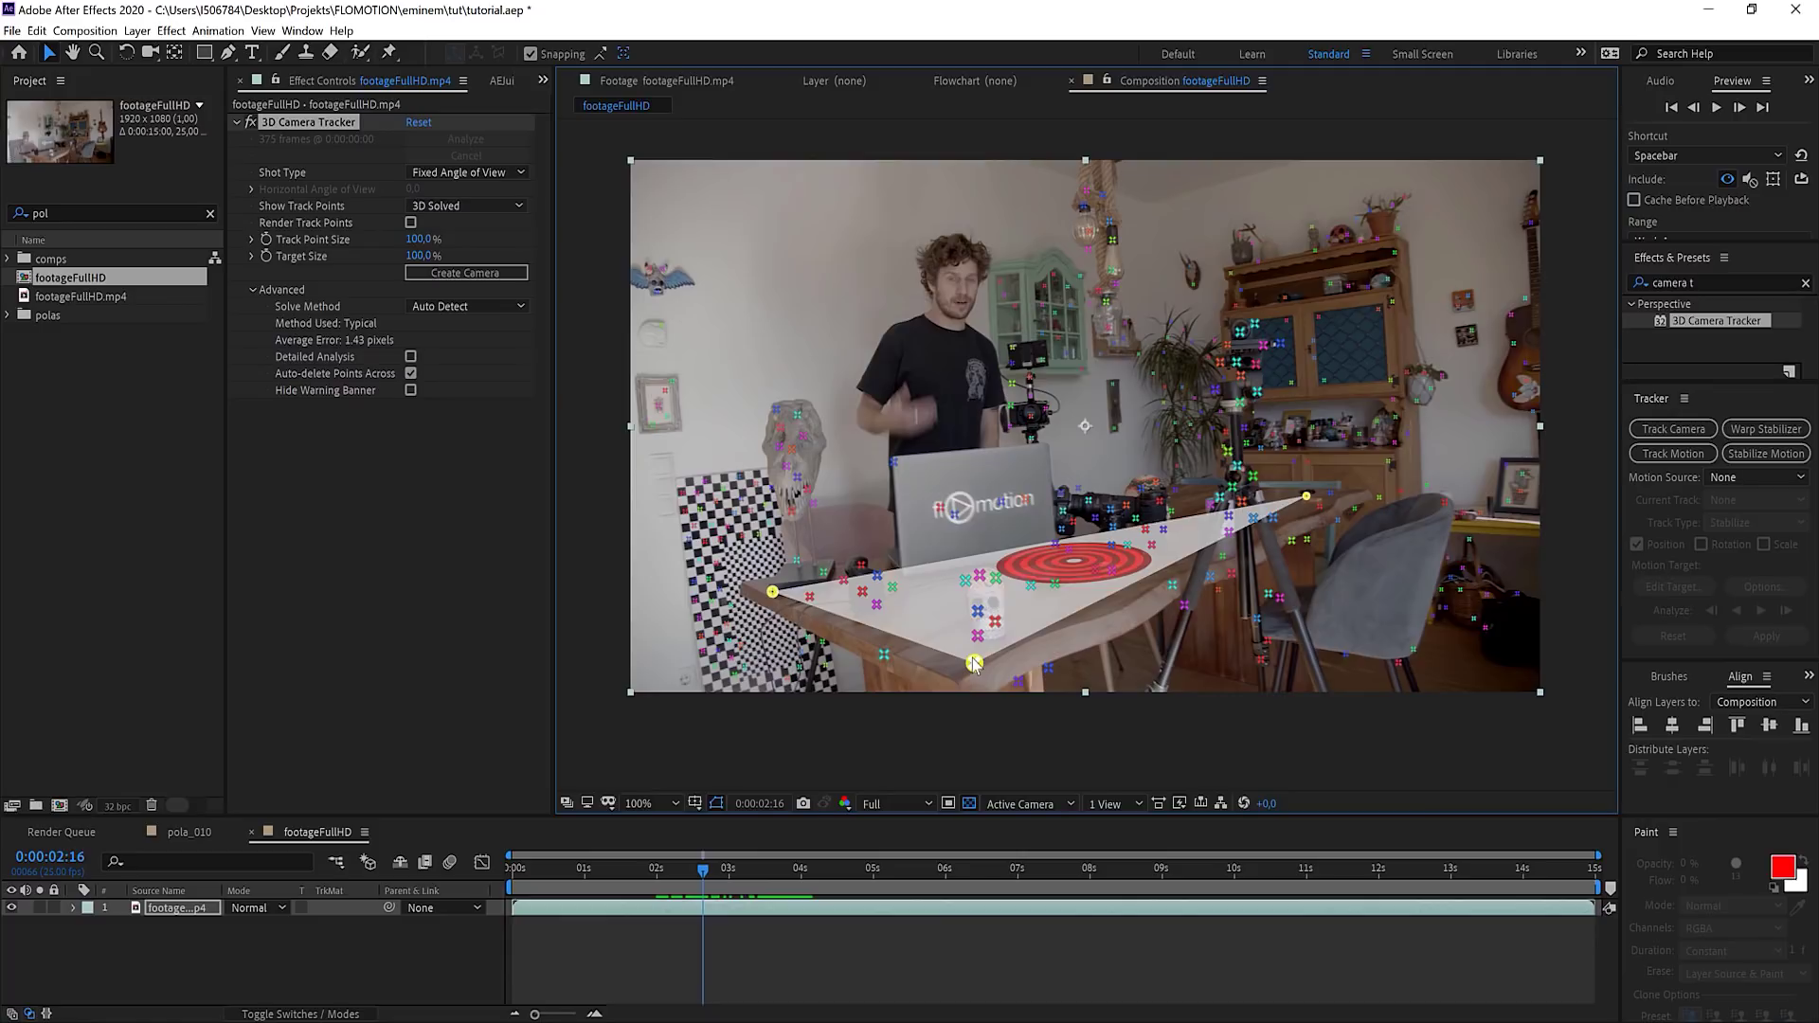
pyautogui.rightClick(977, 650)
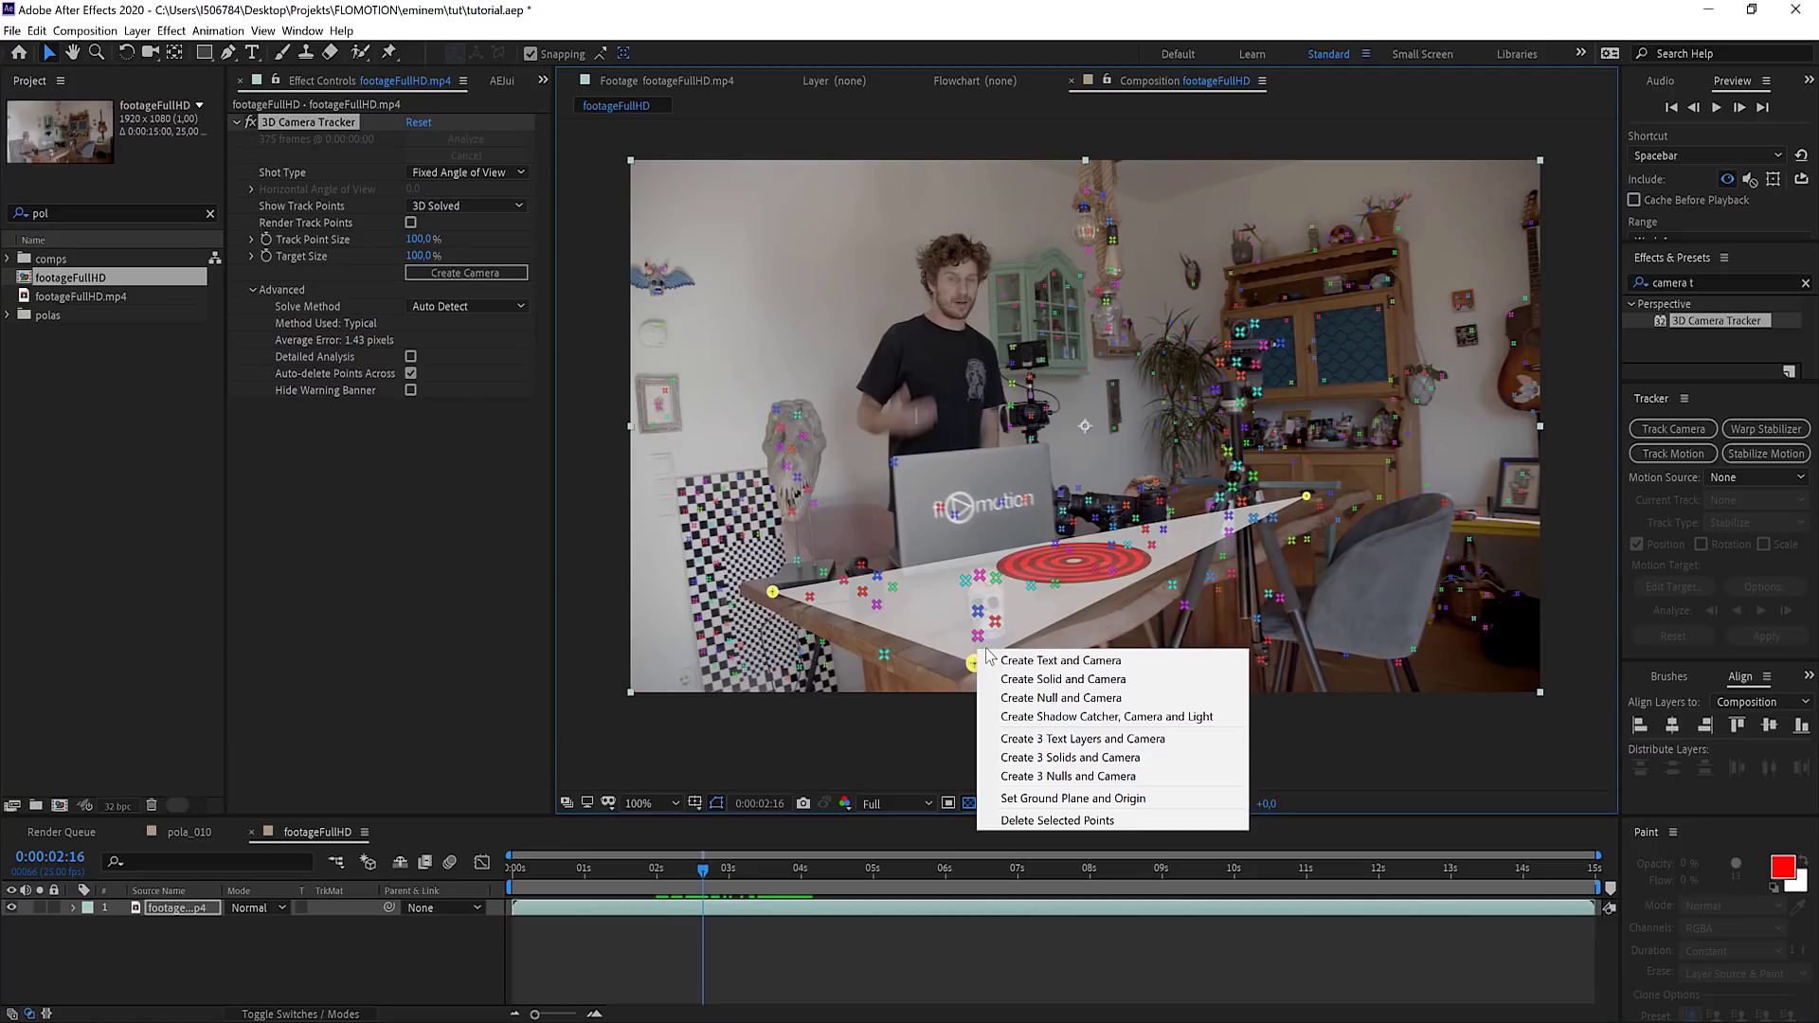
pyautogui.click(1051, 680)
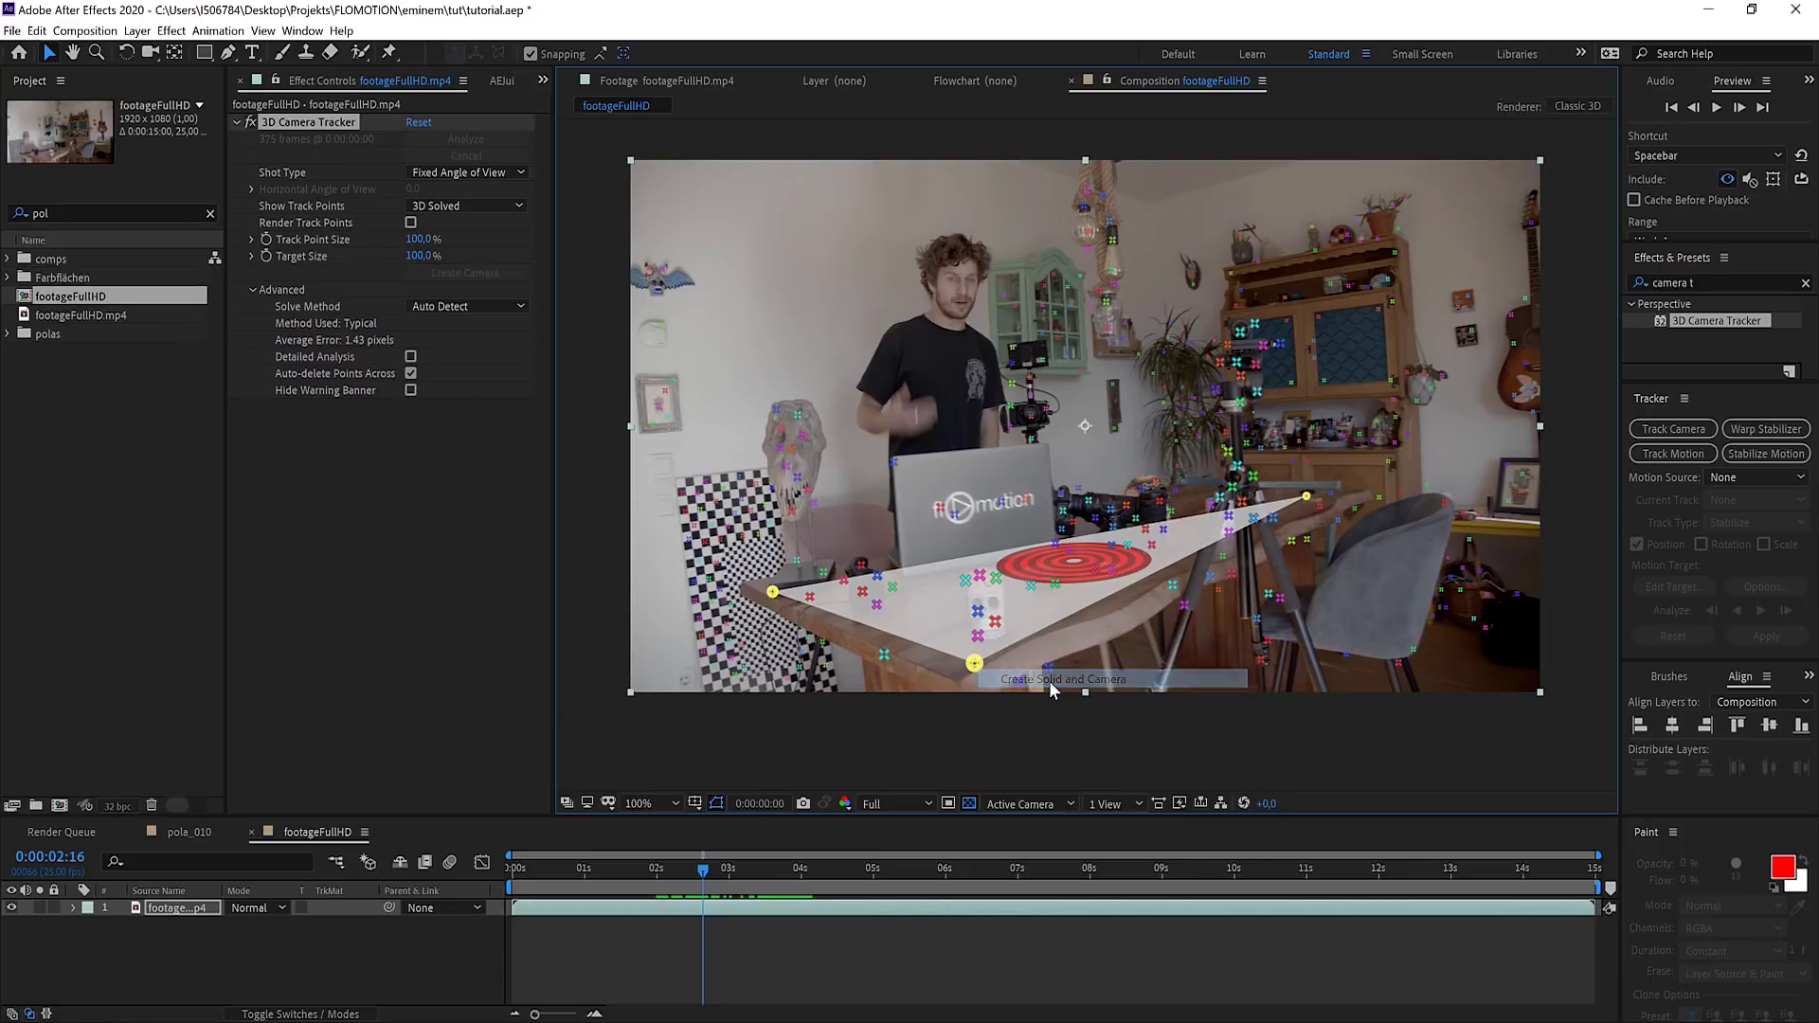
pyautogui.click(399, 486)
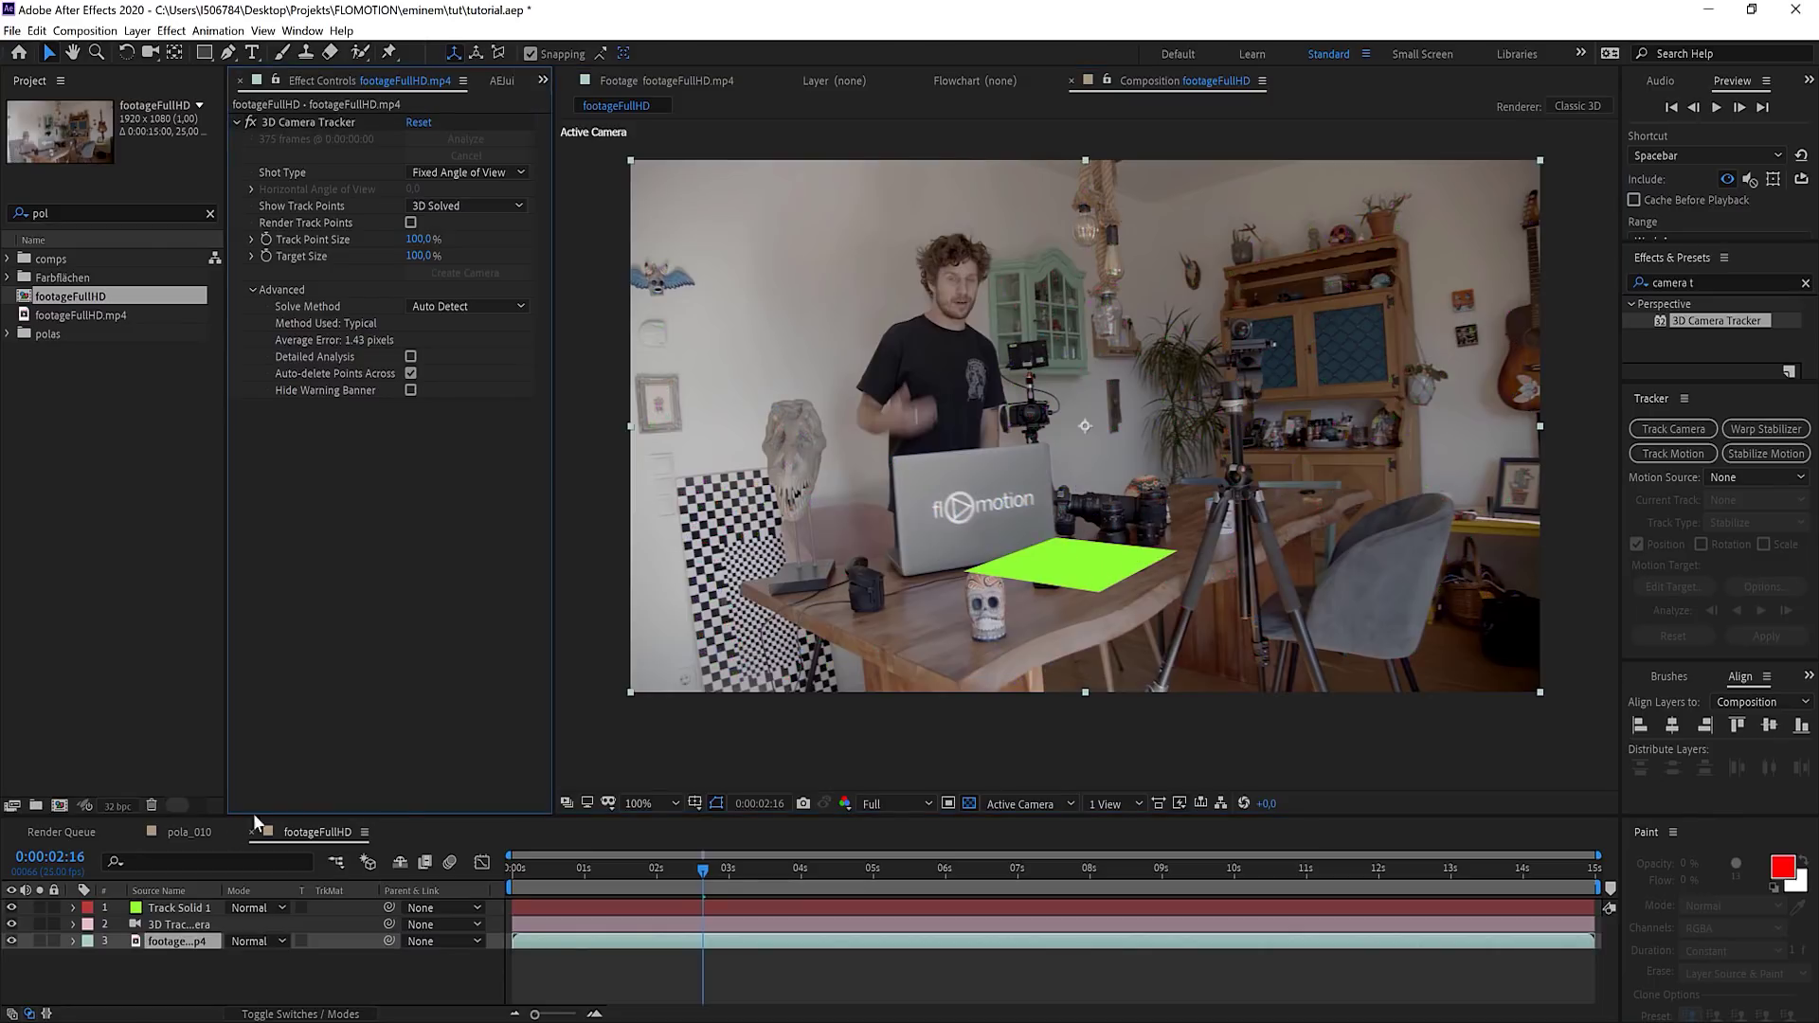
# - Scale Track Solid 1 with its corner handles to cover the tabletop
pyautogui.click(166, 909)
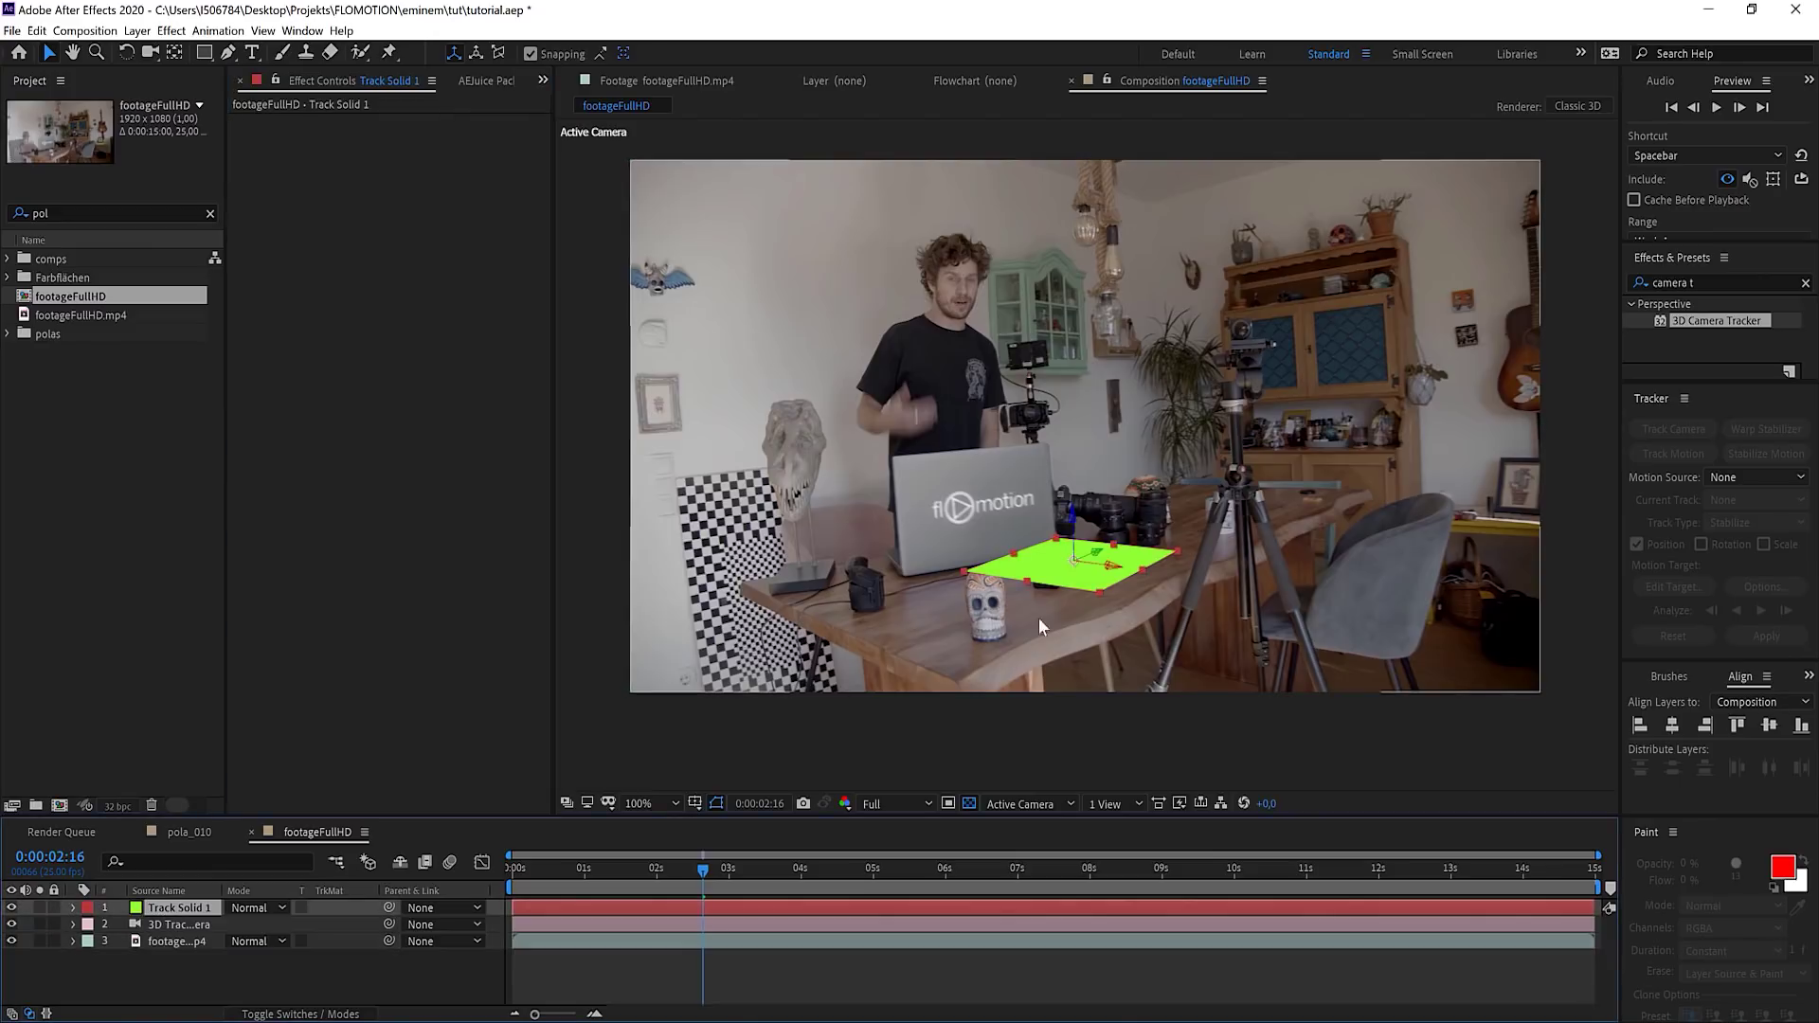
pyautogui.moveTo(1095, 589); pyautogui.dragTo(980, 635)
pyautogui.moveTo(1192, 551); pyautogui.dragTo(1592, 281)
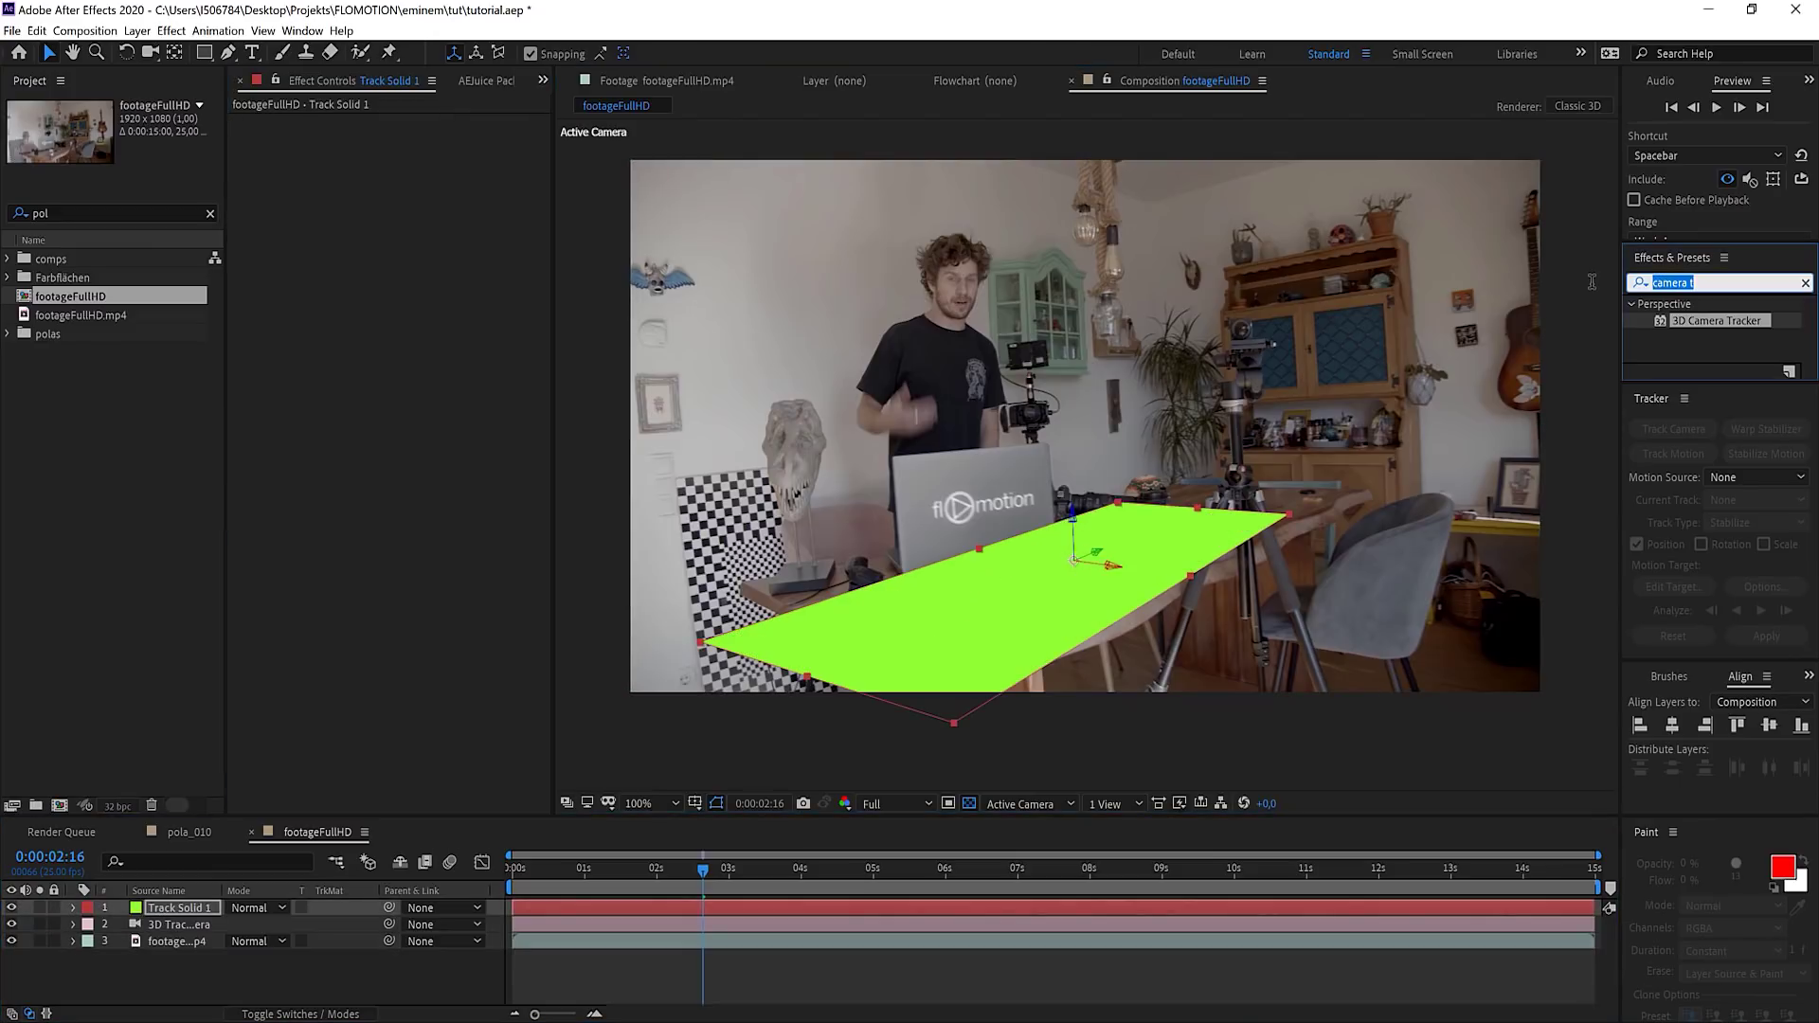
# - Apply the Grid effect to the track solid and preview the result
pyautogui.write('grid')
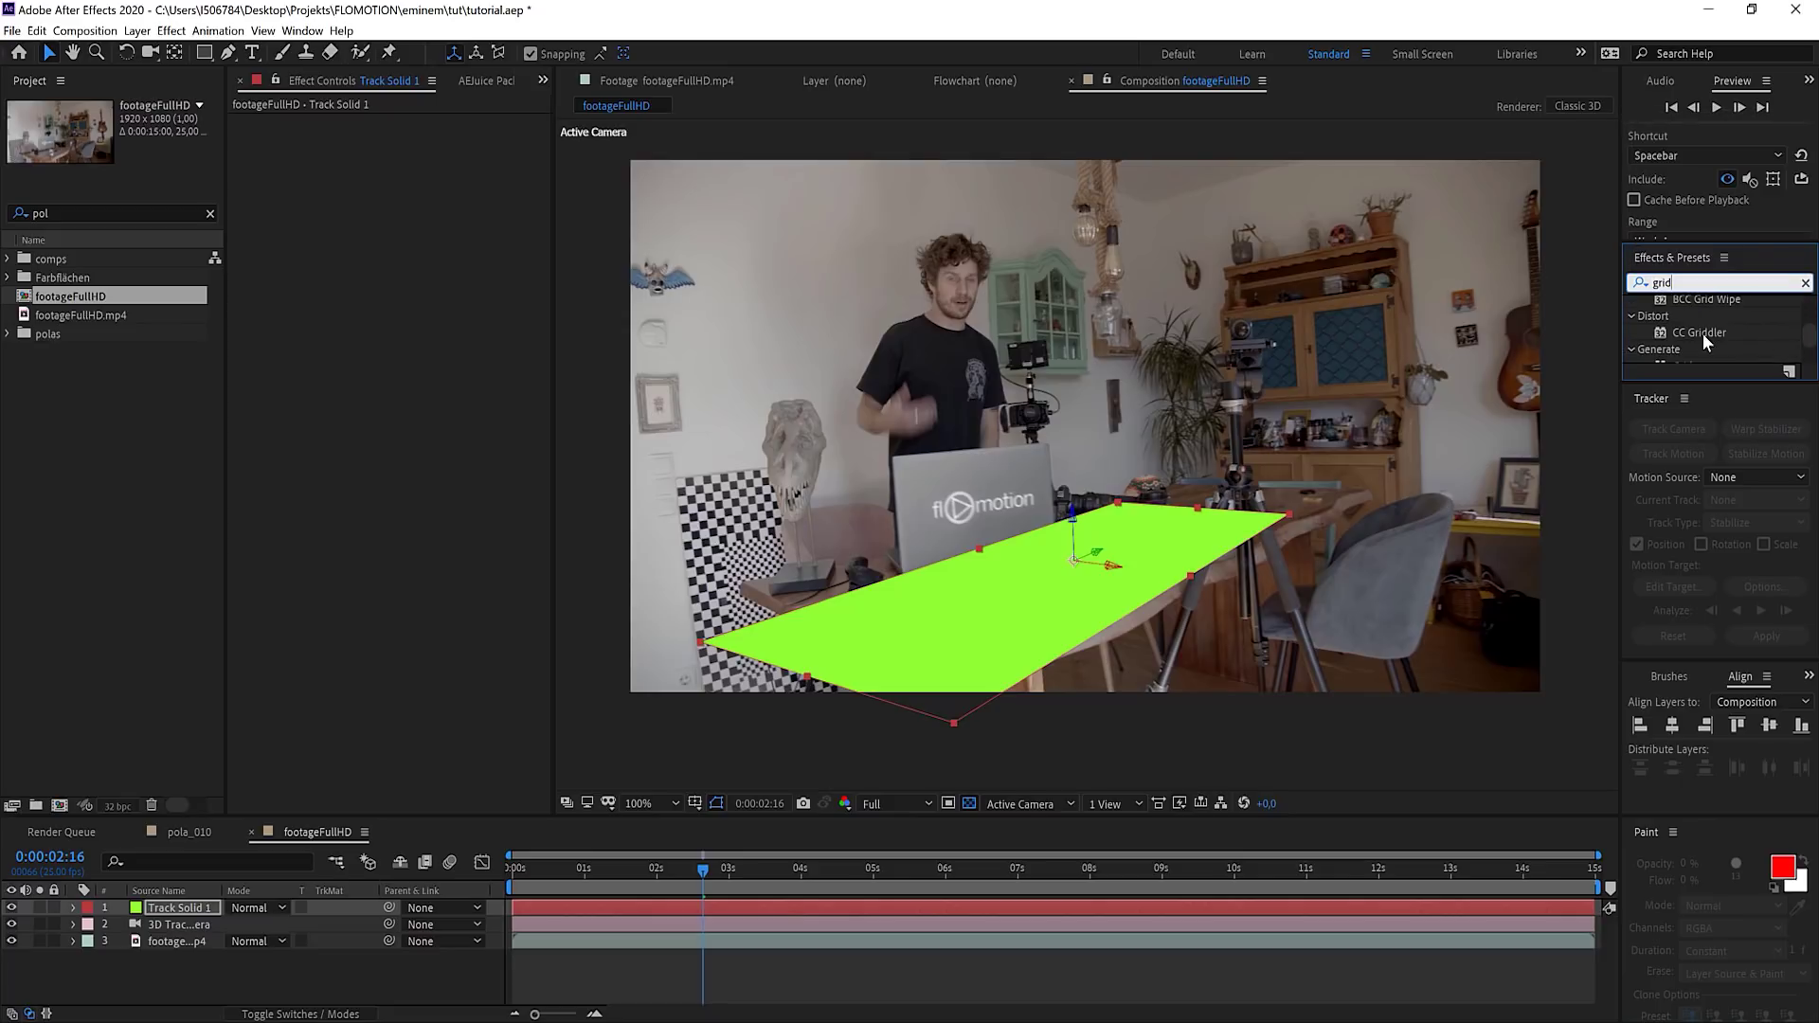
pyautogui.moveTo(1682, 322); pyautogui.dragTo(1137, 603)
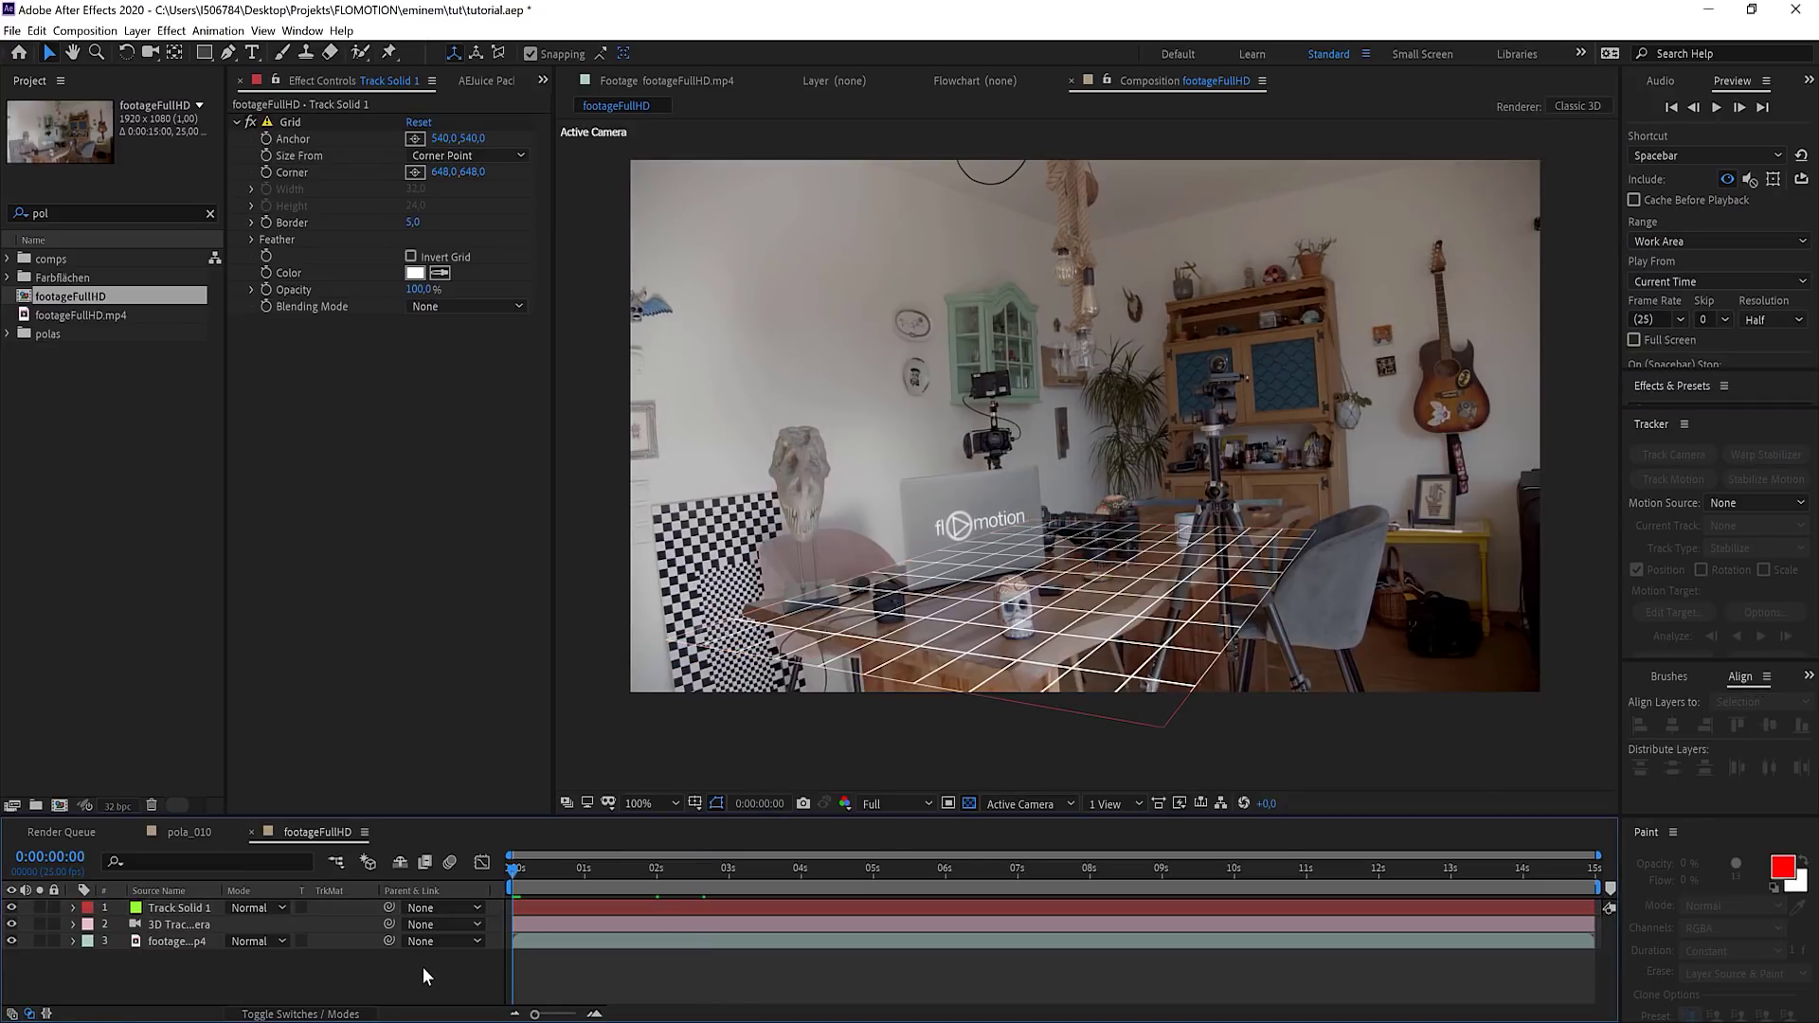
pyautogui.press('space')
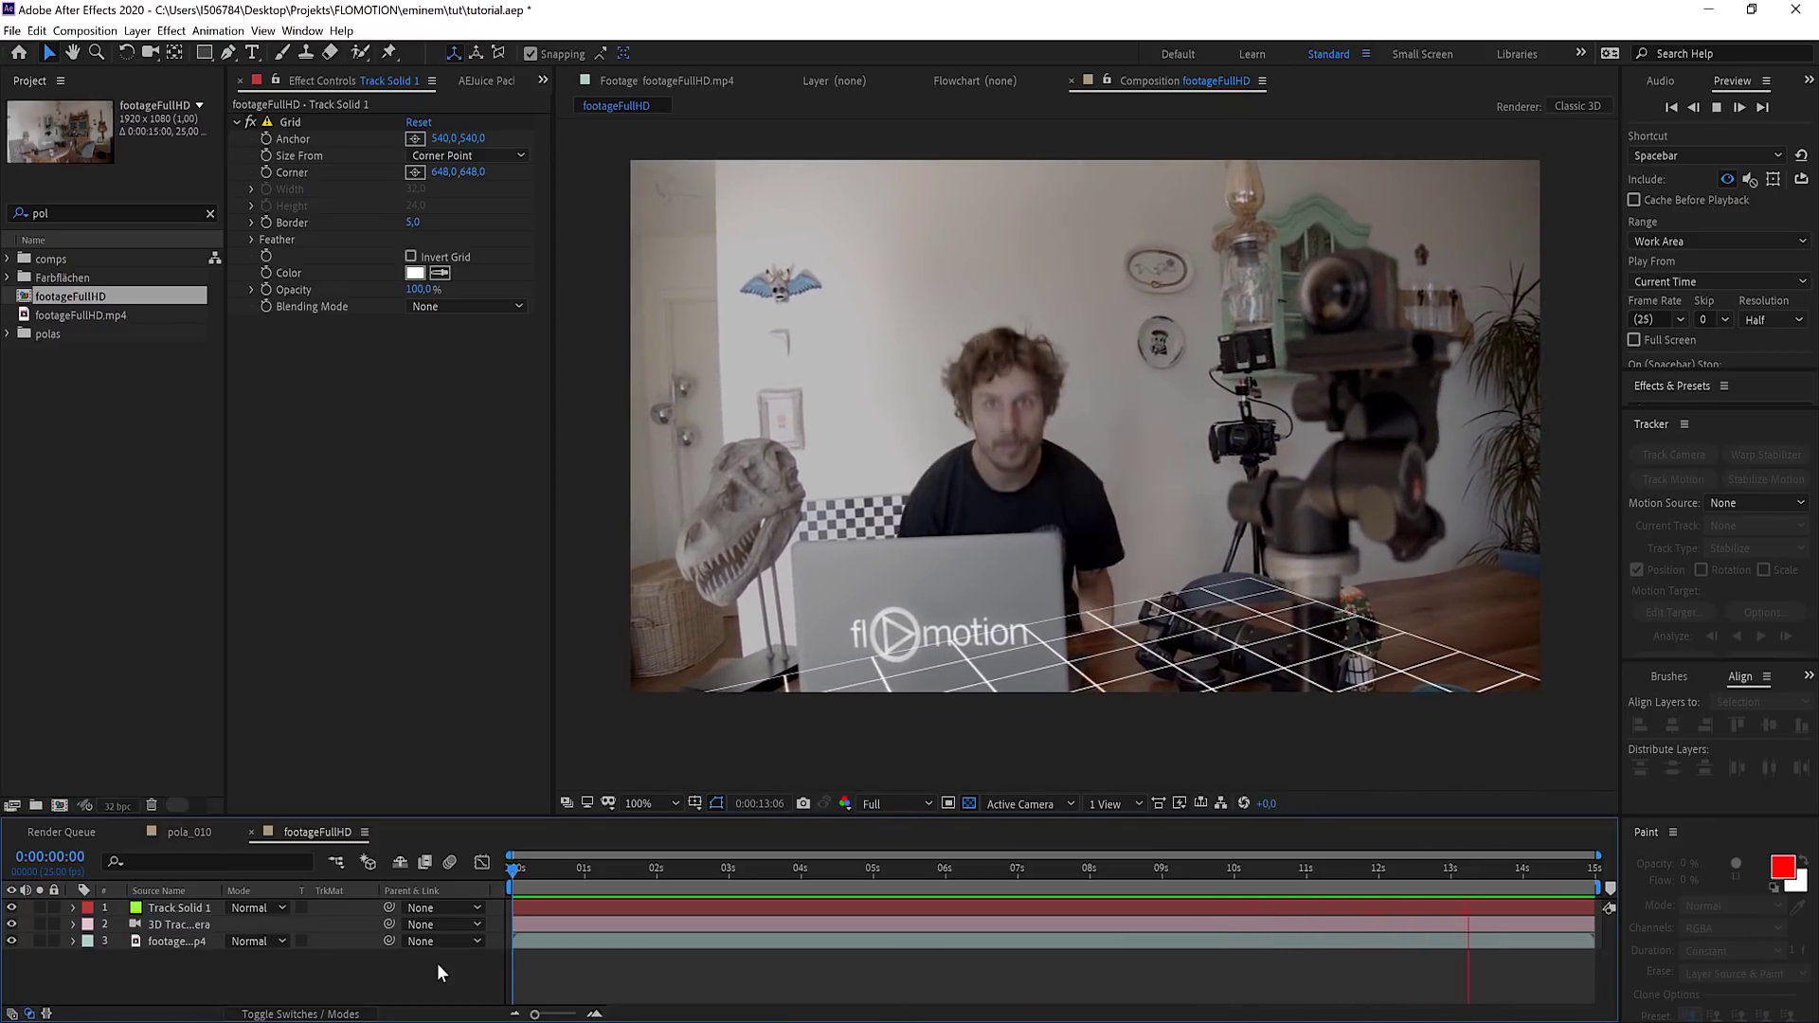
pyautogui.press('space')
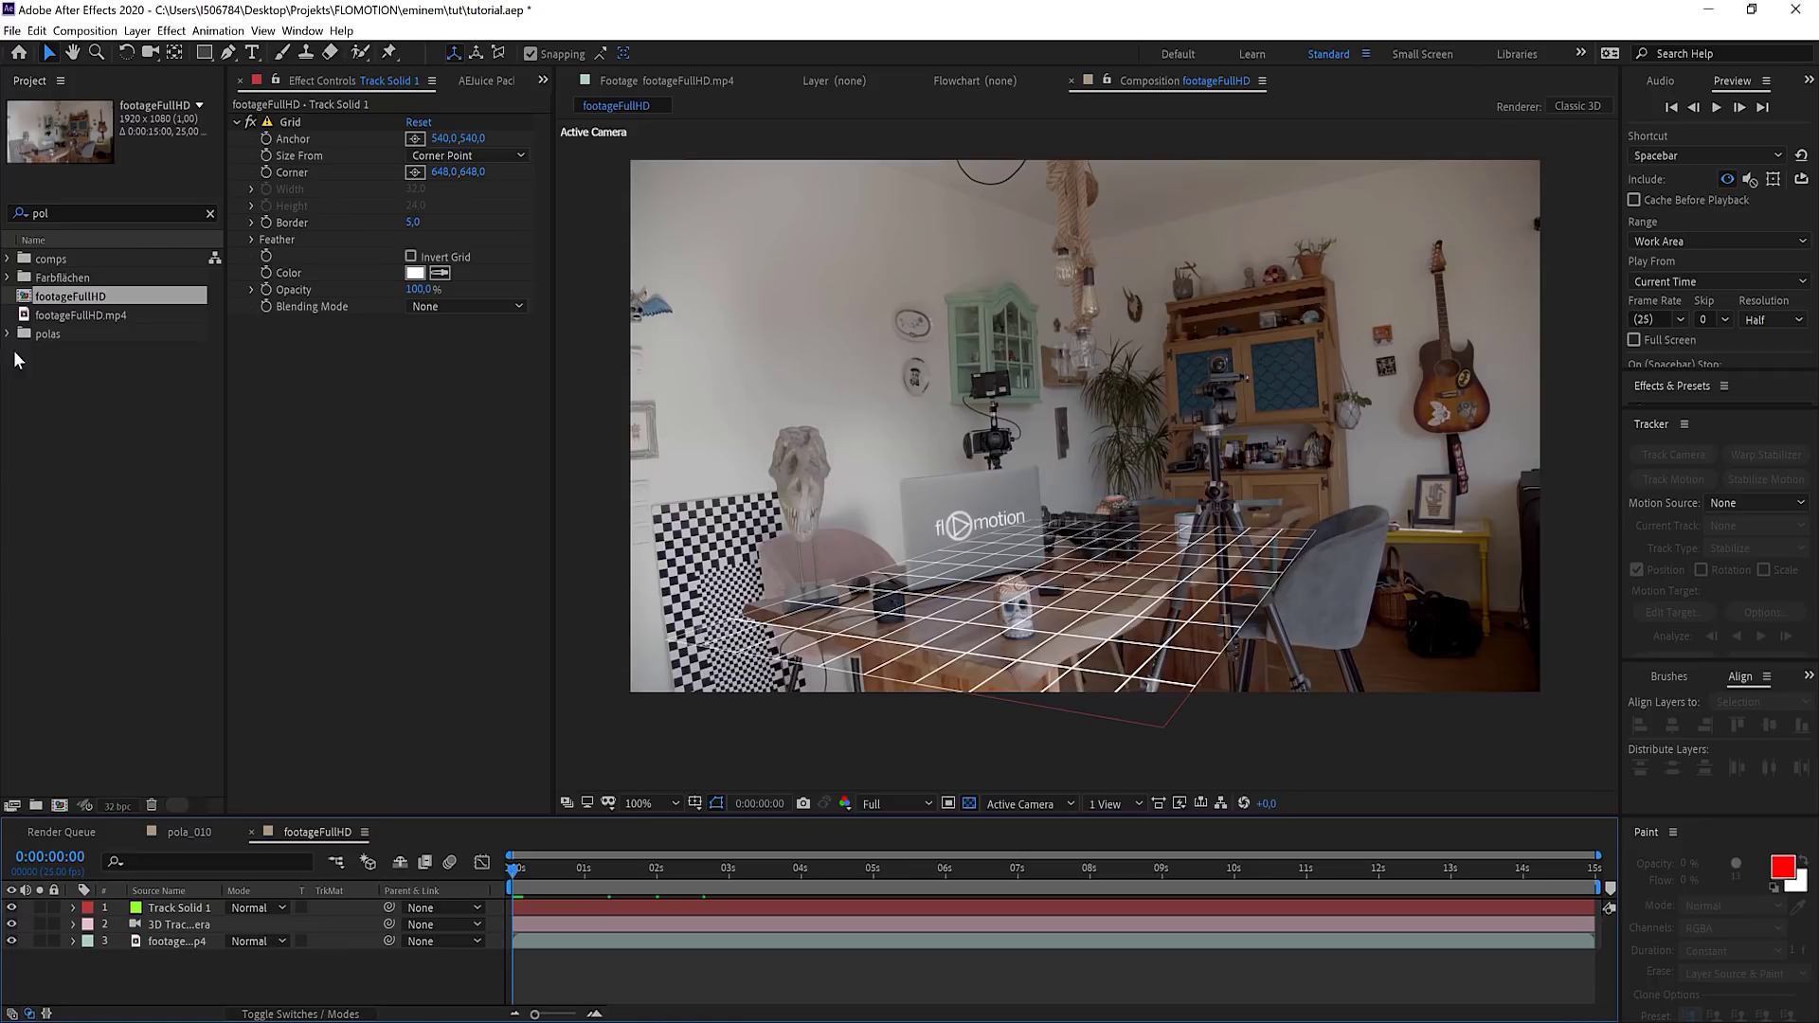
# - Browse the polaroids in the comps folder and add pola_002 to the timeline
pyautogui.click(8, 259)
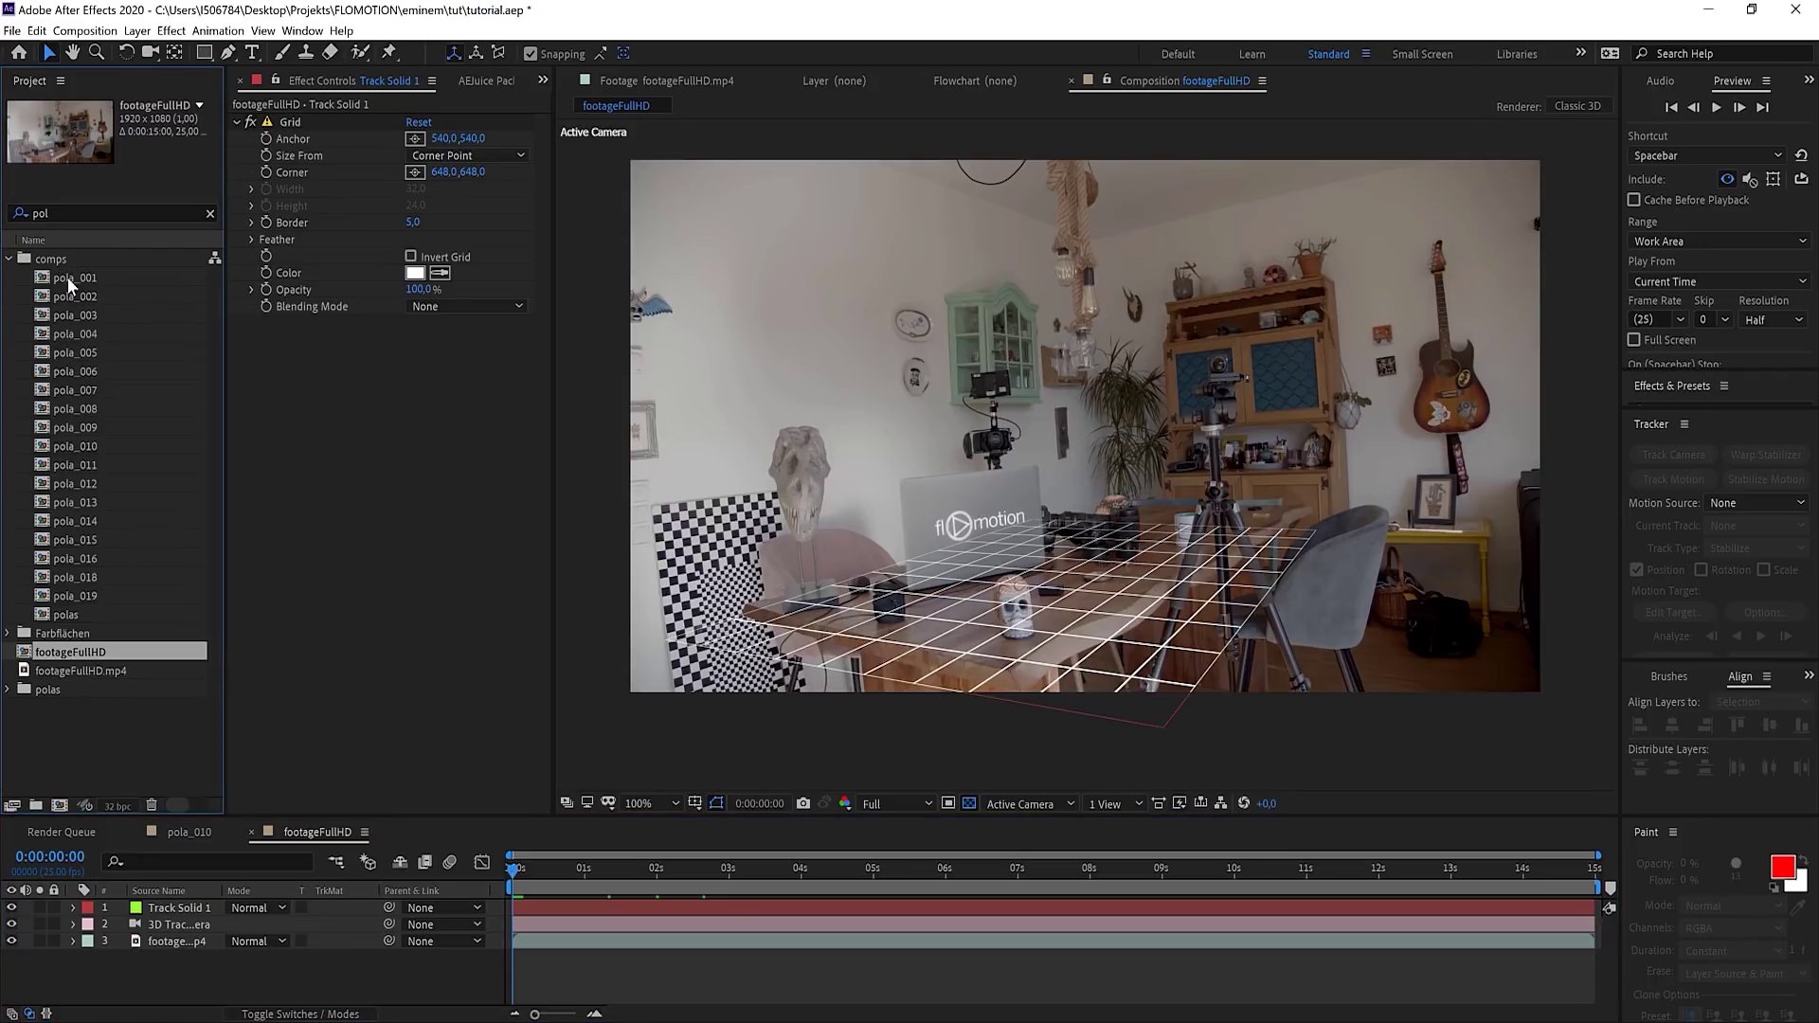
pyautogui.click(69, 281)
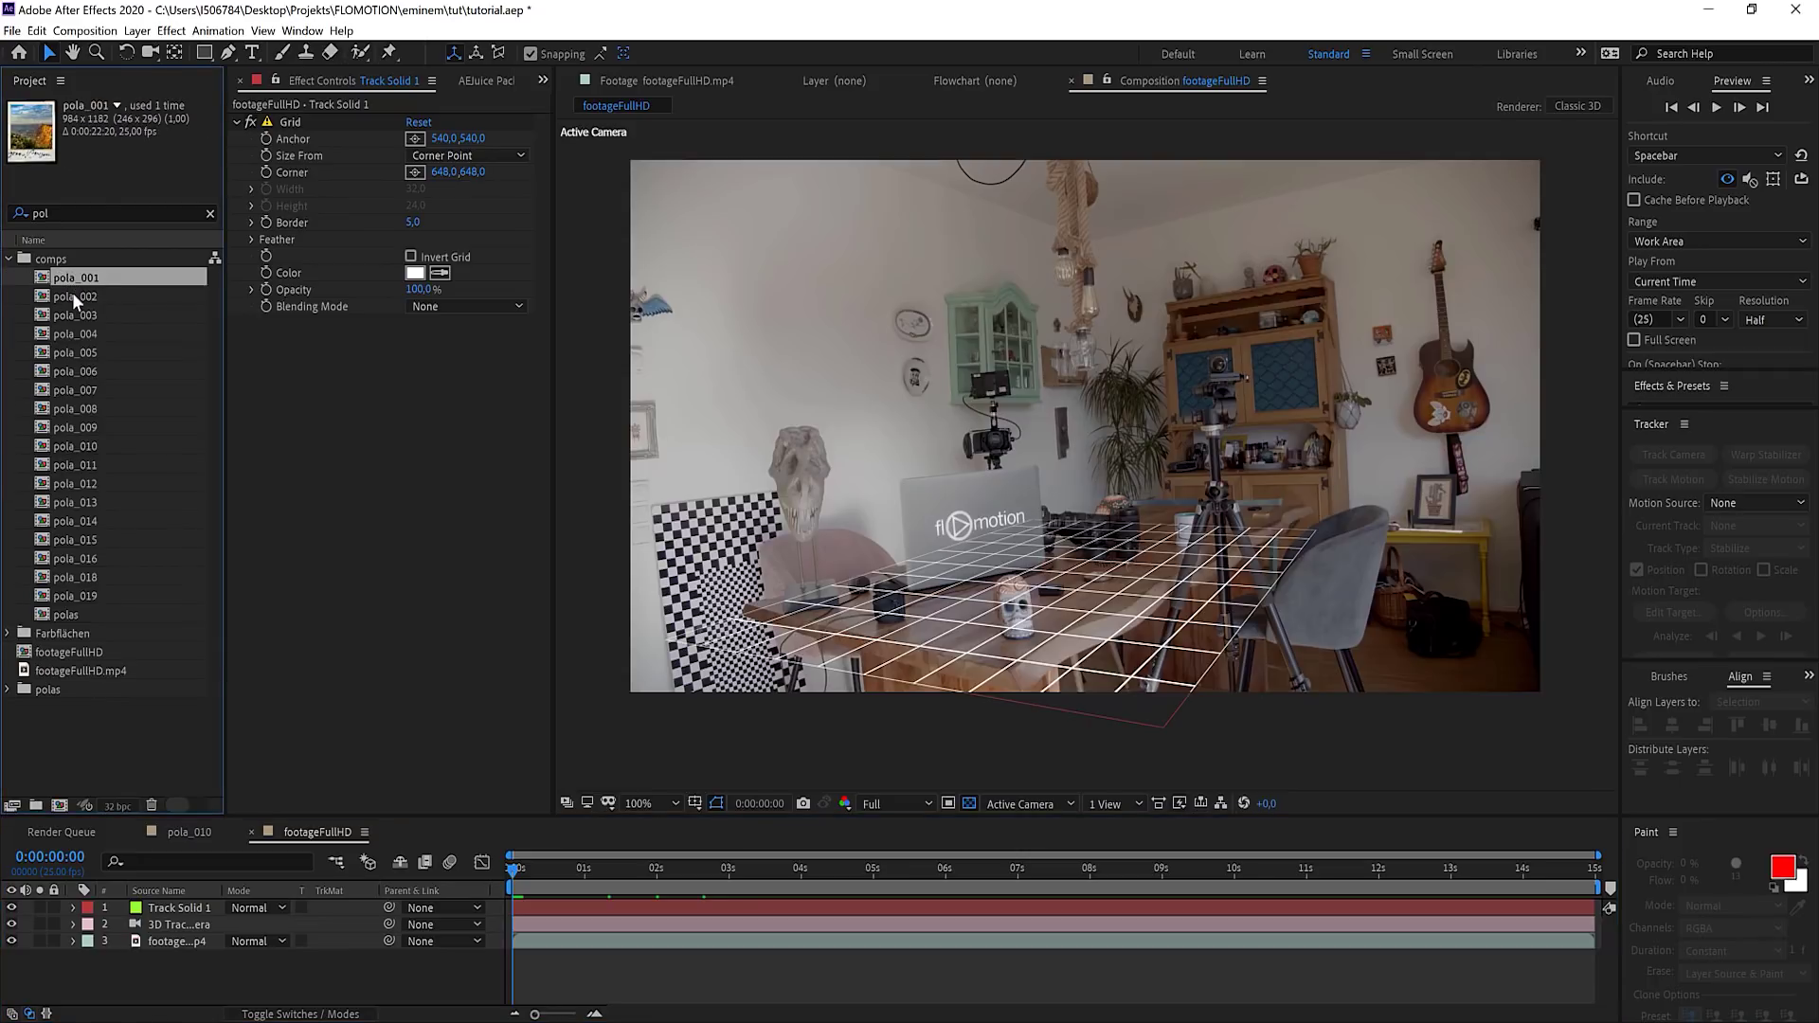
pyautogui.click(72, 293)
pyautogui.click(77, 374)
pyautogui.click(68, 298)
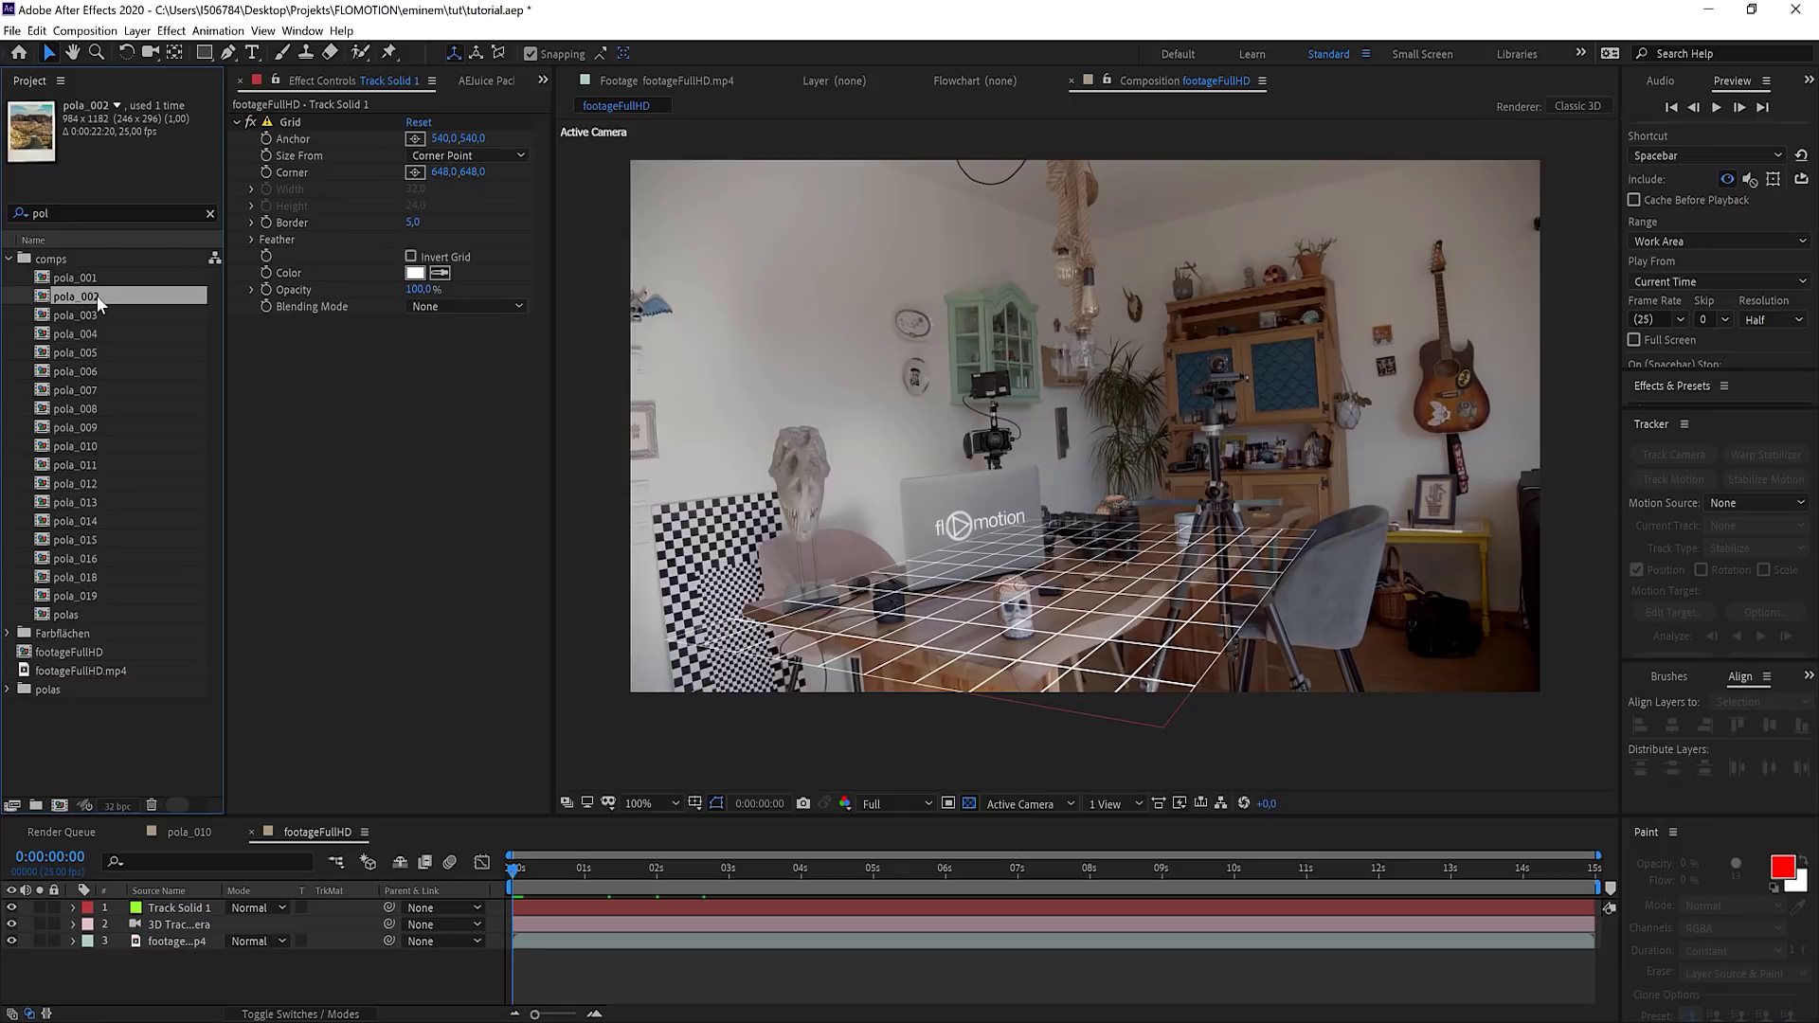
pyautogui.moveTo(99, 301); pyautogui.dragTo(223, 911)
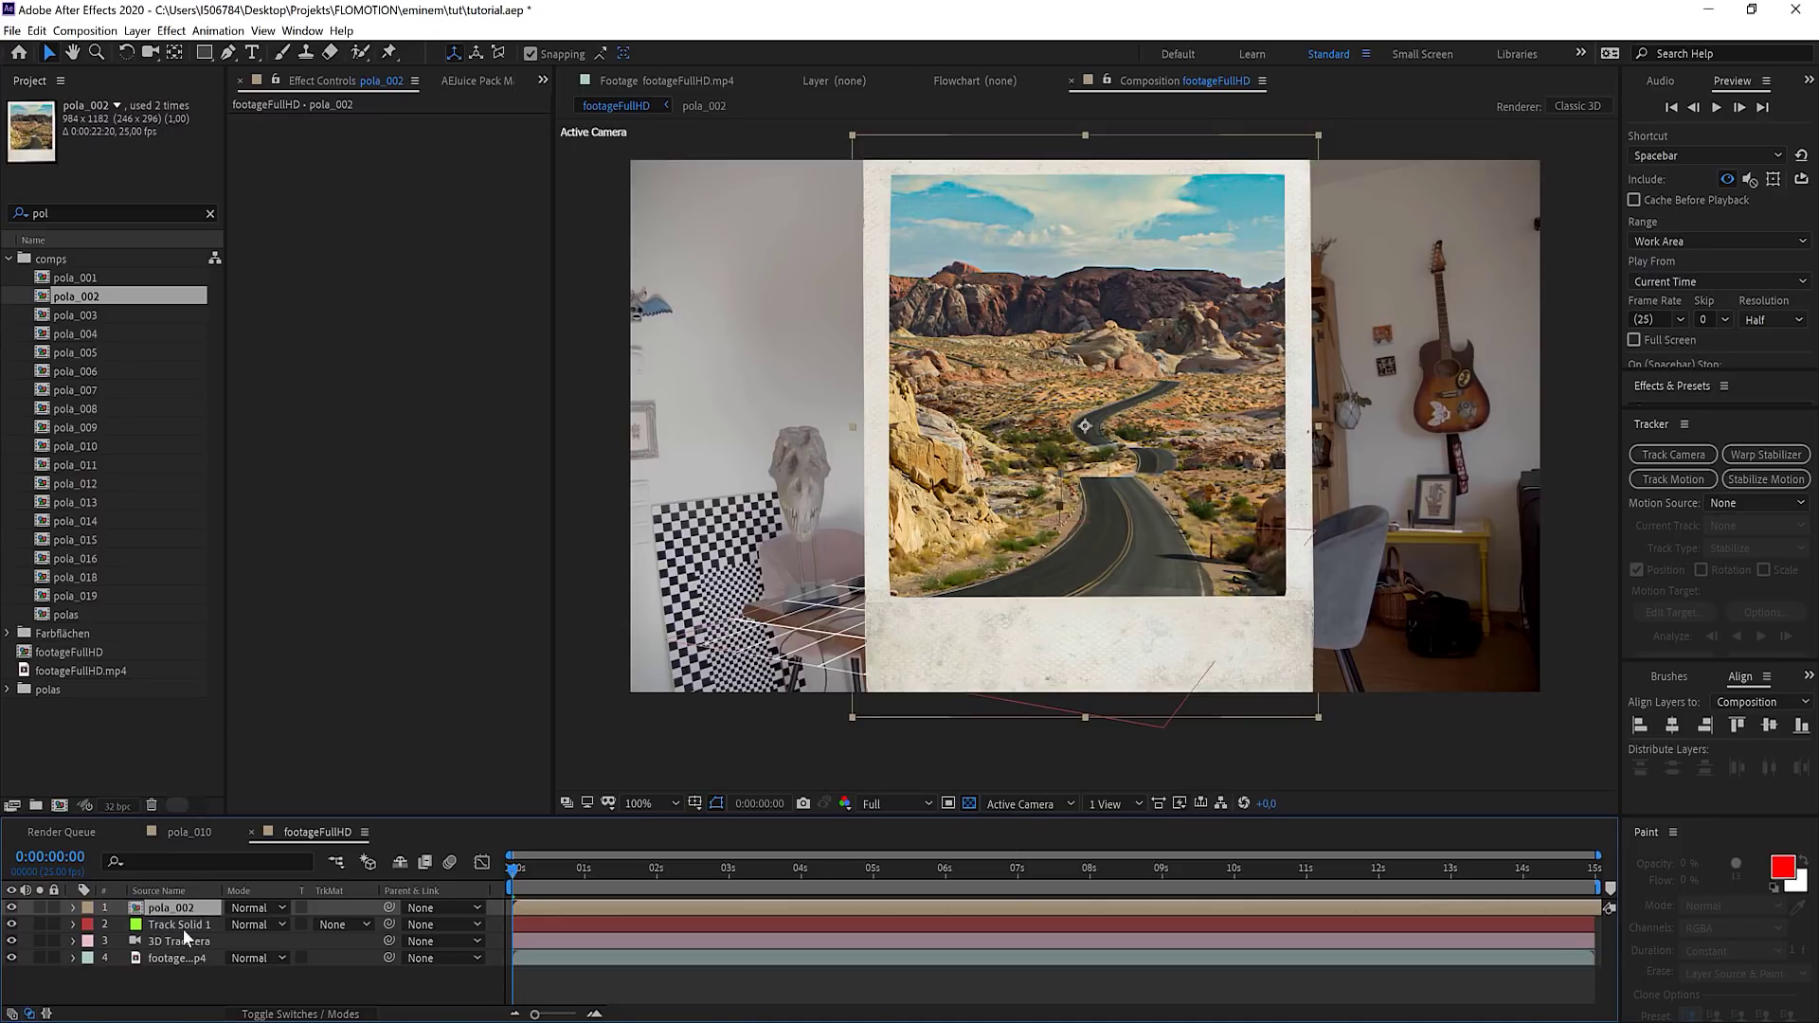
# - Hide Track Solid 1 and show the layer switch columns instead of modes
pyautogui.click(11, 925)
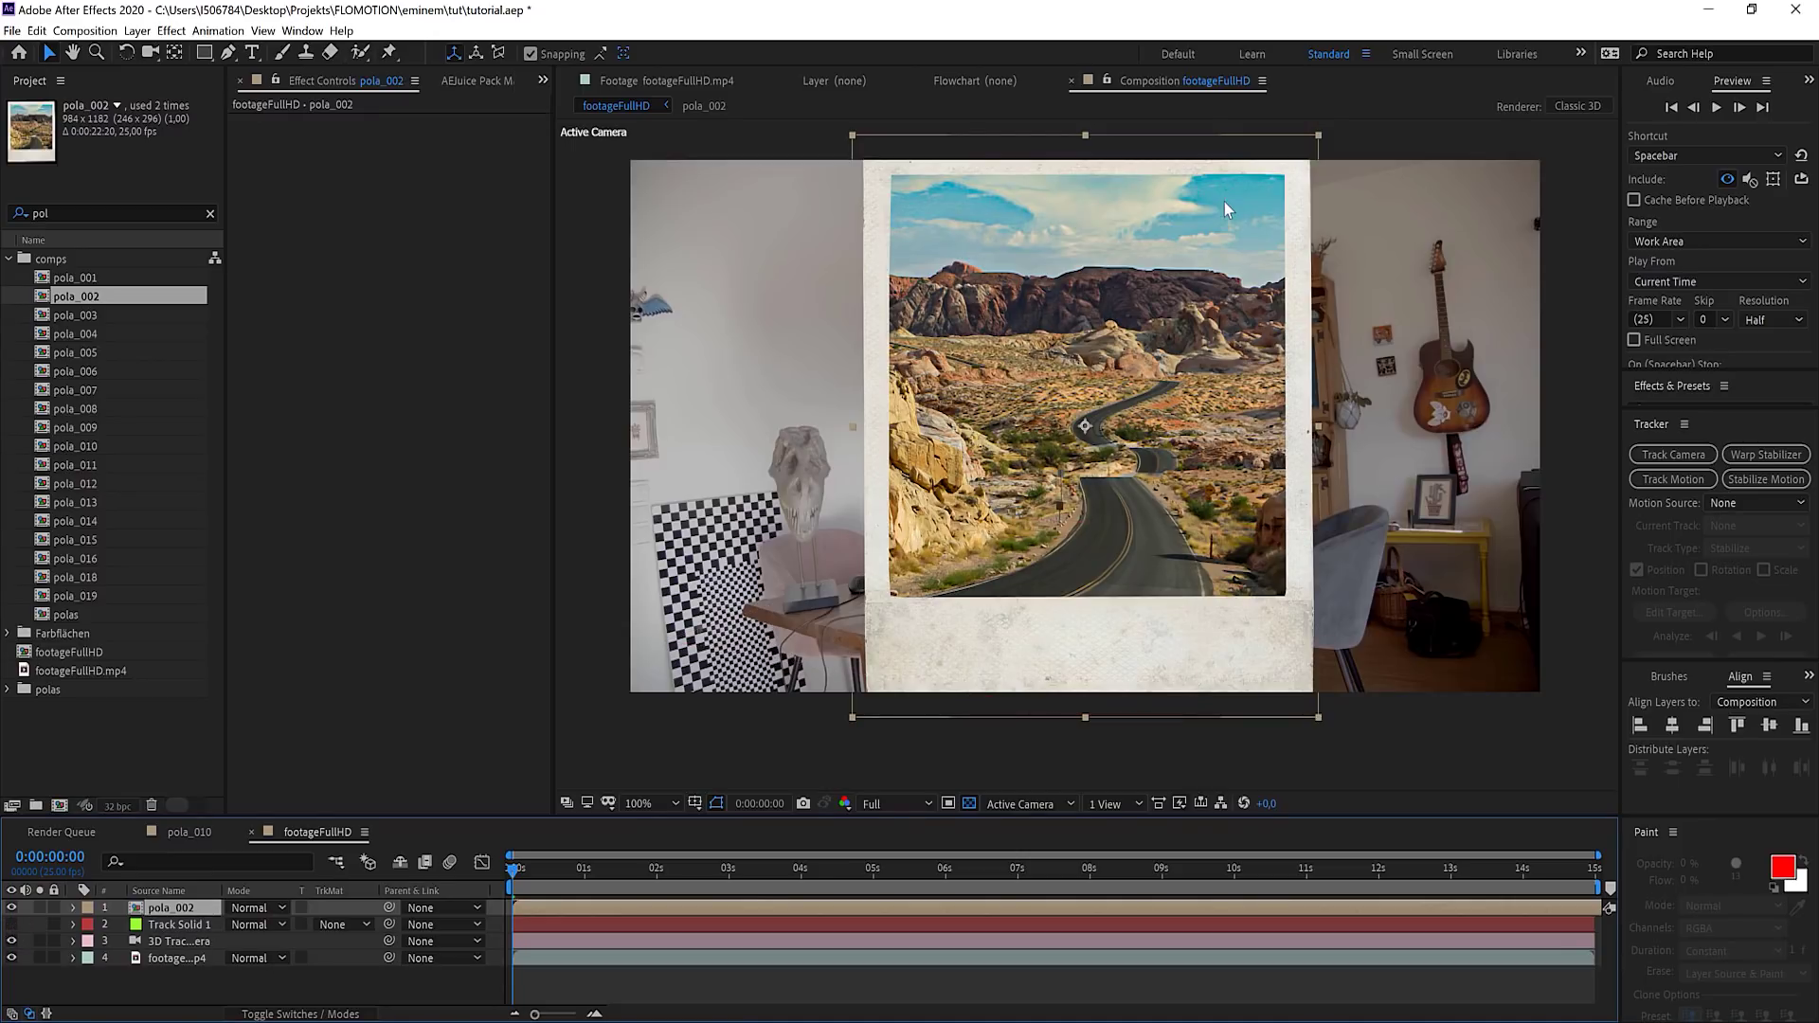
pyautogui.click(1308, 155)
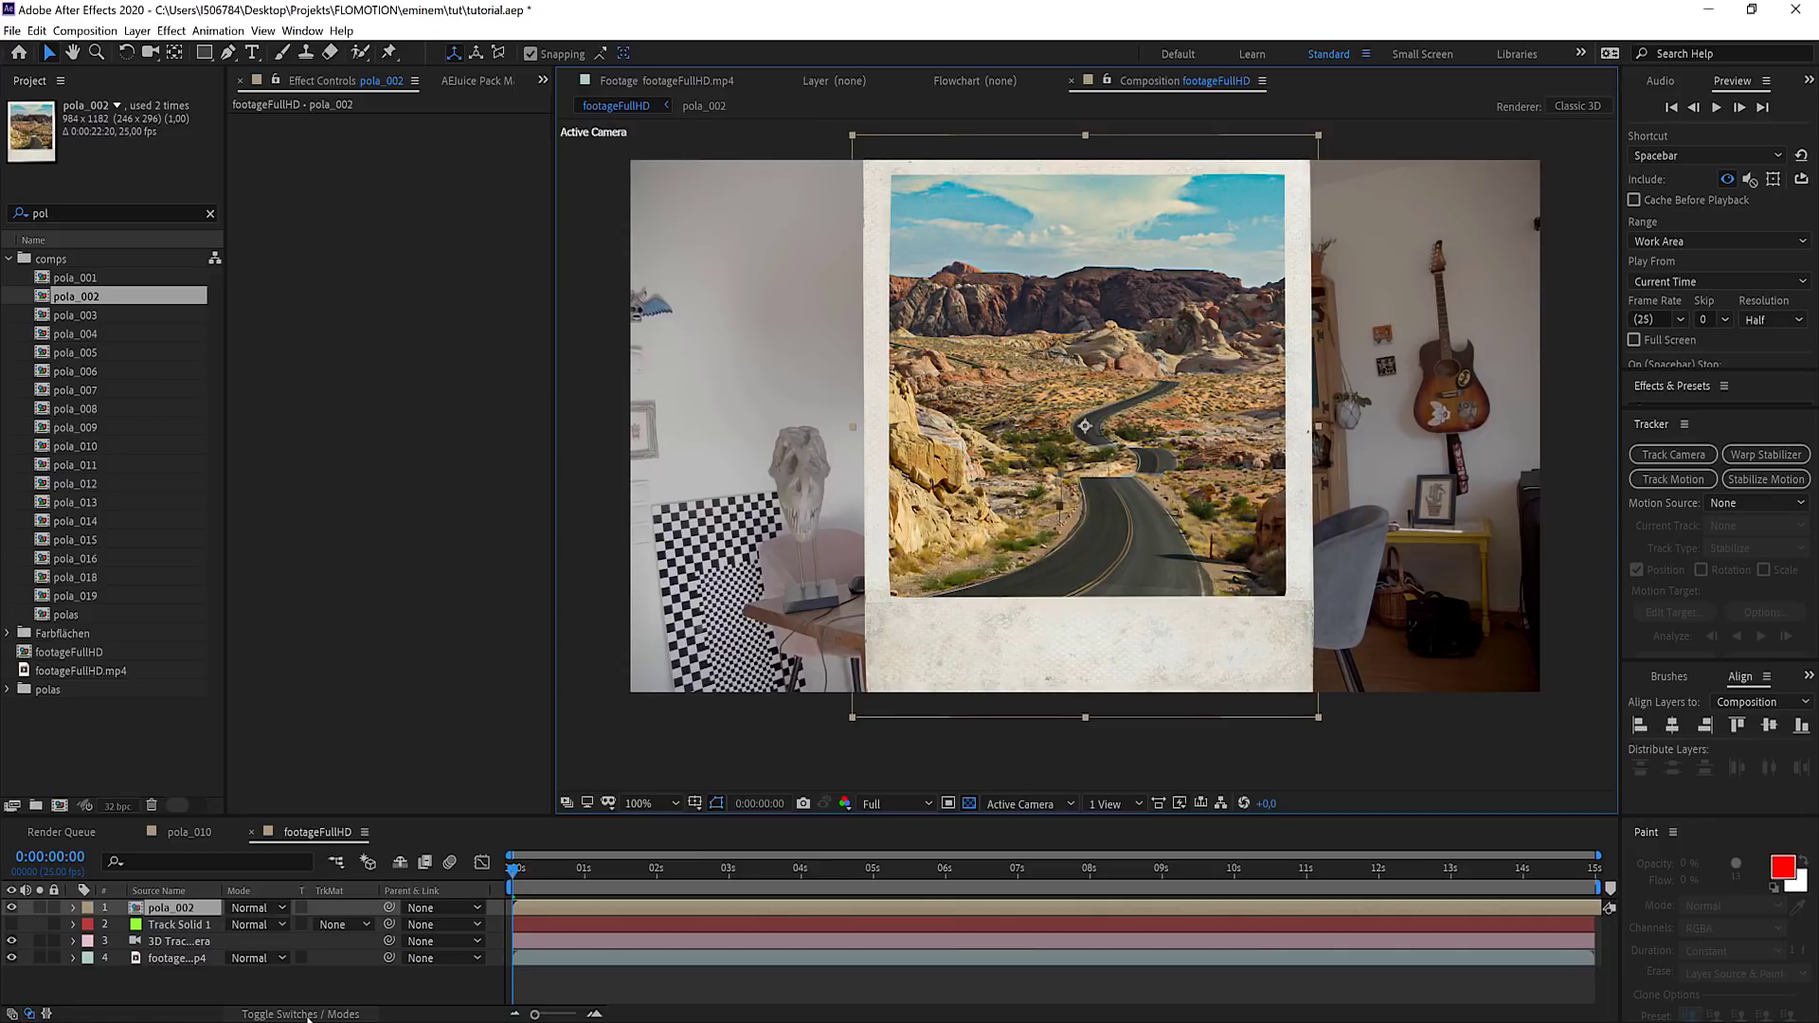
pyautogui.click(308, 1014)
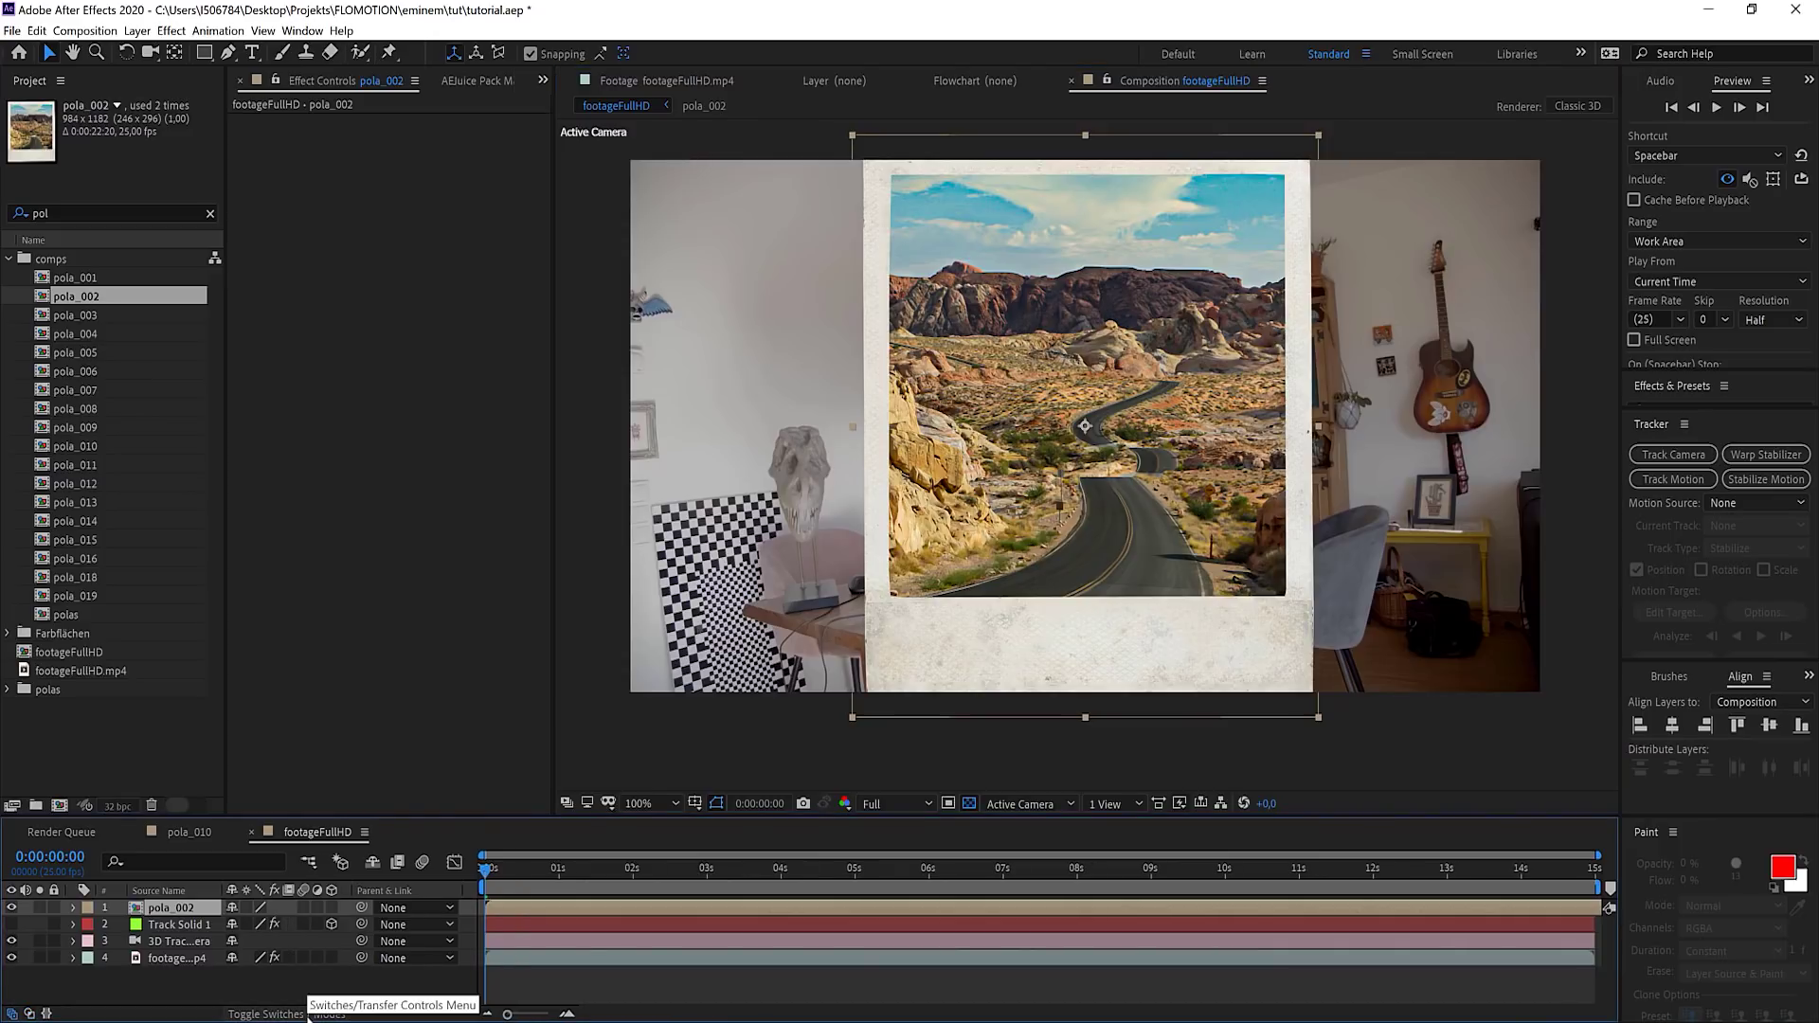
# - Make the road polaroid pola_002 a 3D layer, position it in the room and preview
pyautogui.click(331, 924)
pyautogui.moveTo(1103, 363); pyautogui.dragTo(1185, 333)
pyautogui.click(331, 907)
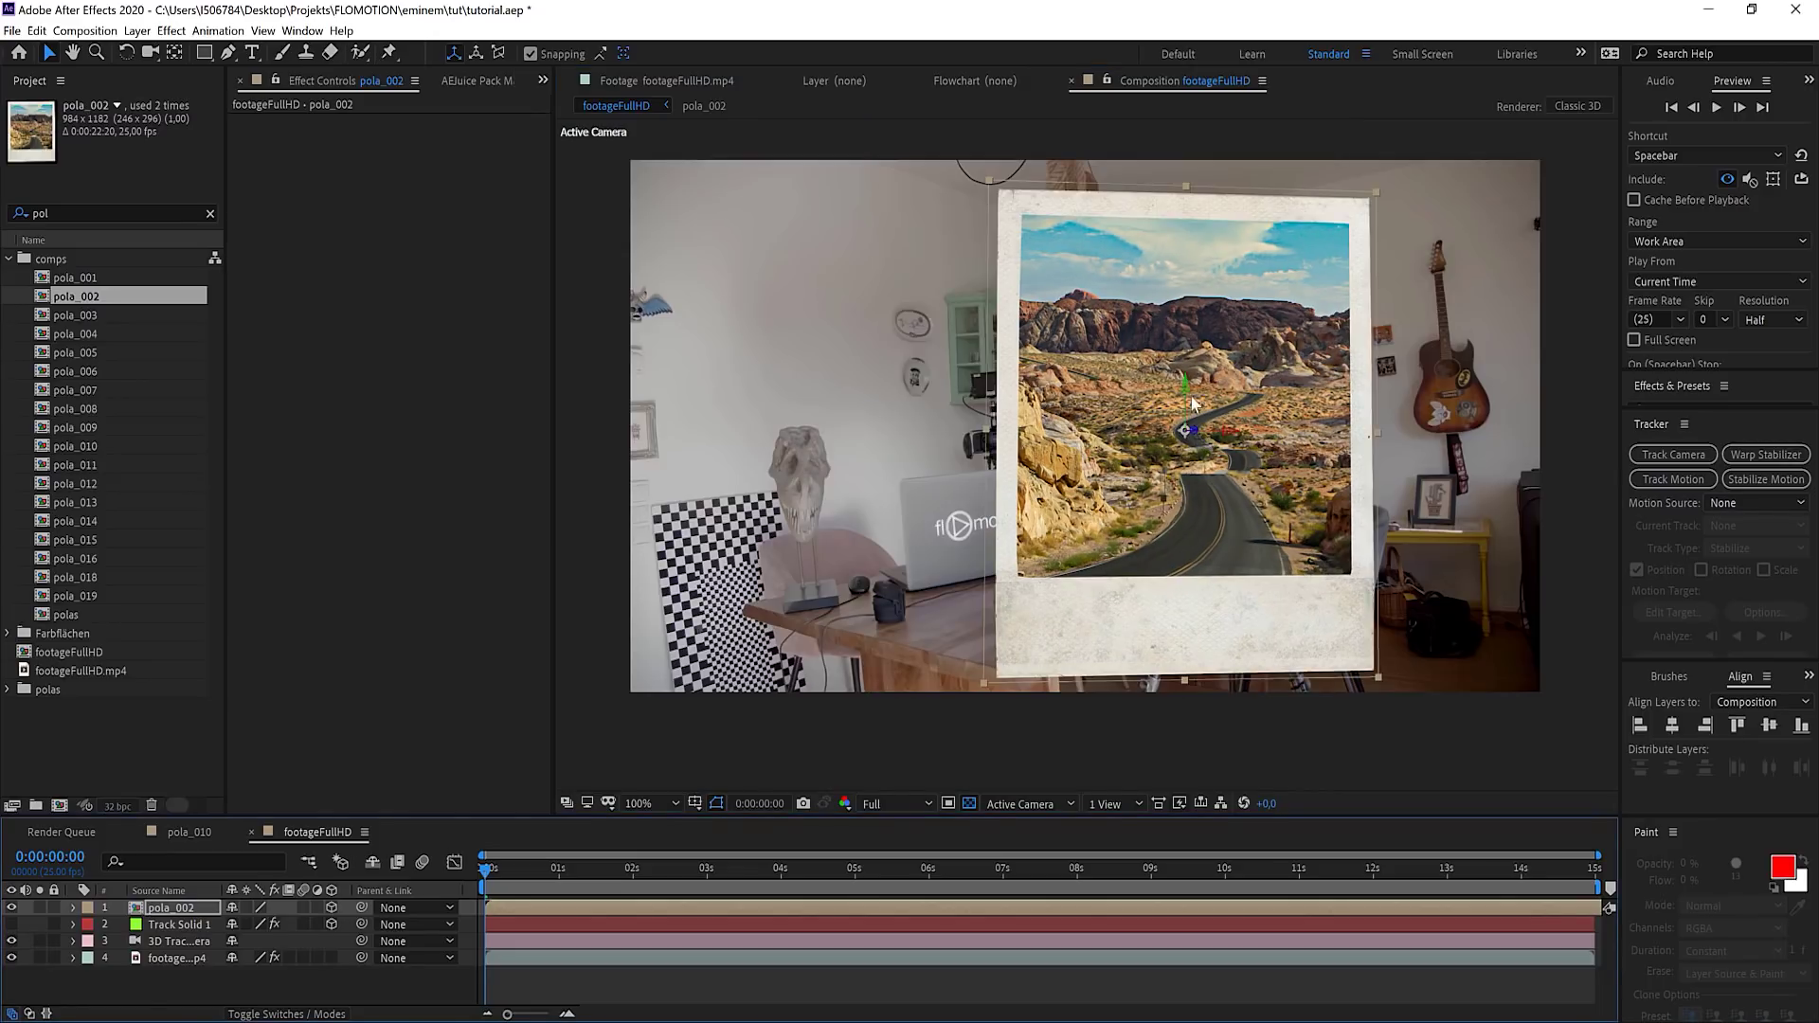
pyautogui.moveTo(1192, 402); pyautogui.dragTo(1042, 502)
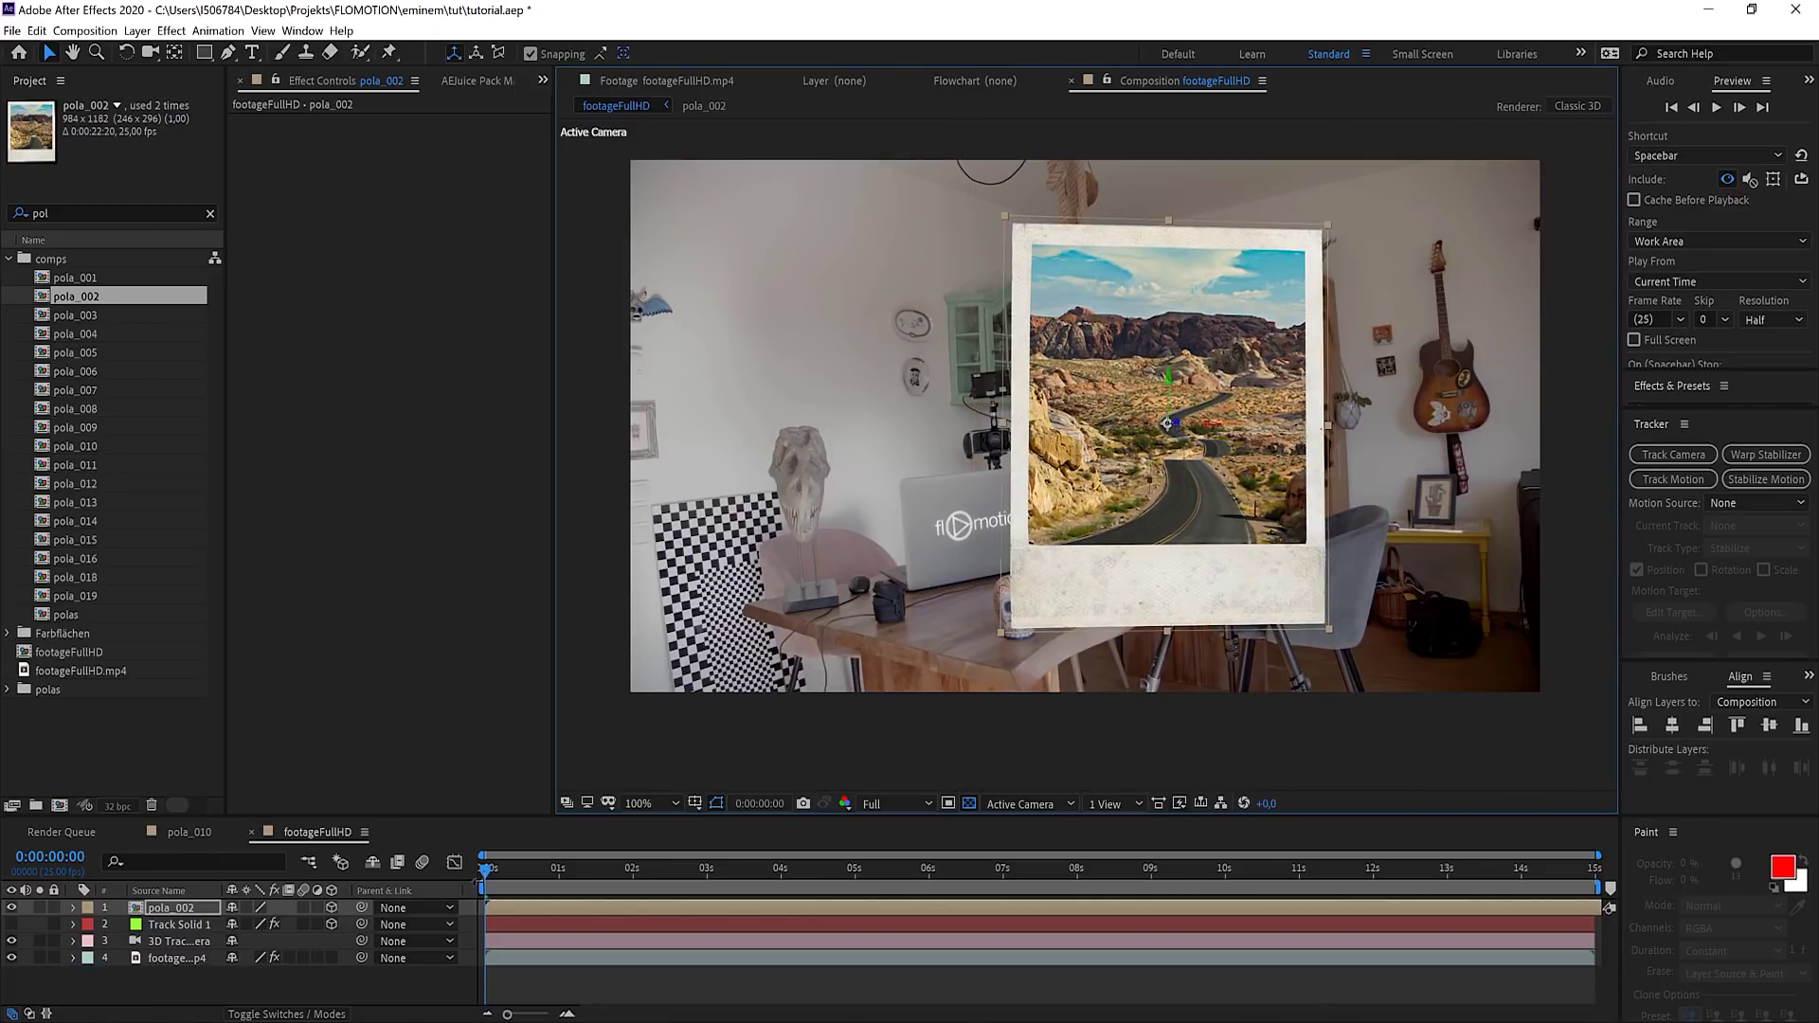
pyautogui.press('space')
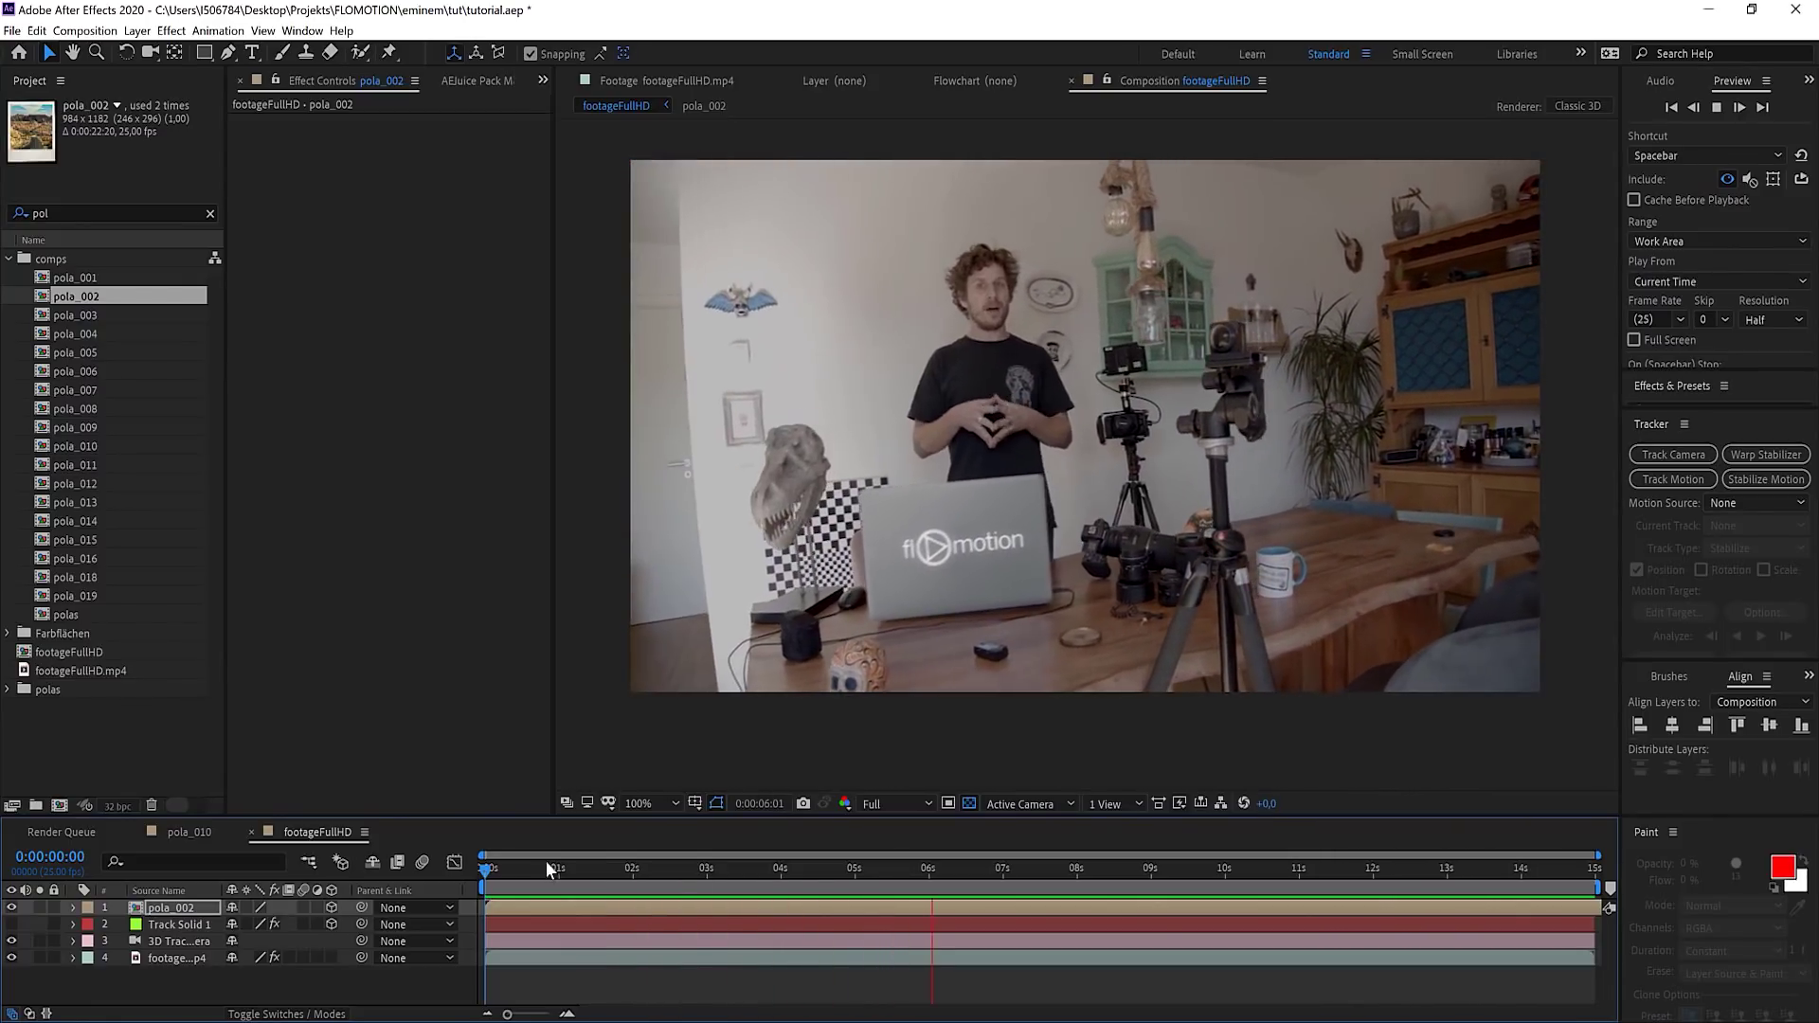
pyautogui.moveTo(1002, 867); pyautogui.dragTo(486, 867)
# - Add the crab polaroid pola_016 as top layer, move it left and make it 3D
pyautogui.click(102, 333)
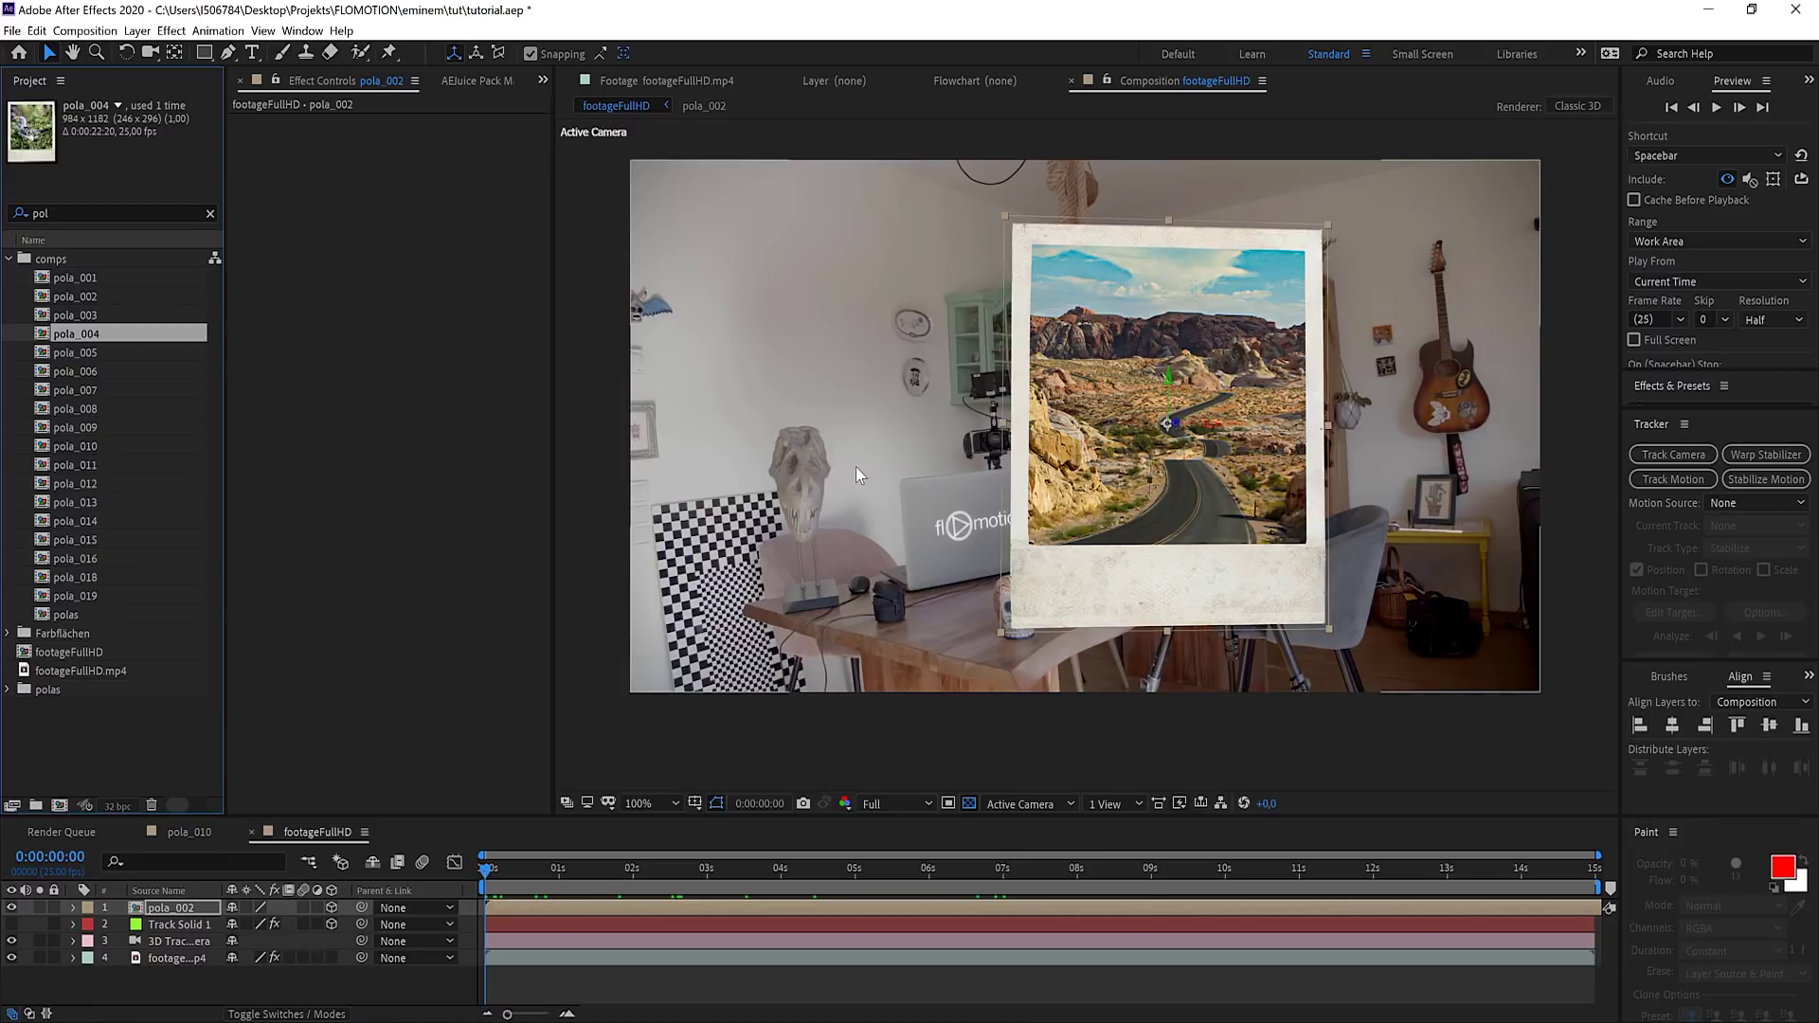
pyautogui.moveTo(95, 558); pyautogui.dragTo(95, 614)
pyautogui.moveTo(503, 843); pyautogui.dragTo(540, 915)
pyautogui.moveTo(1133, 438); pyautogui.dragTo(861, 433)
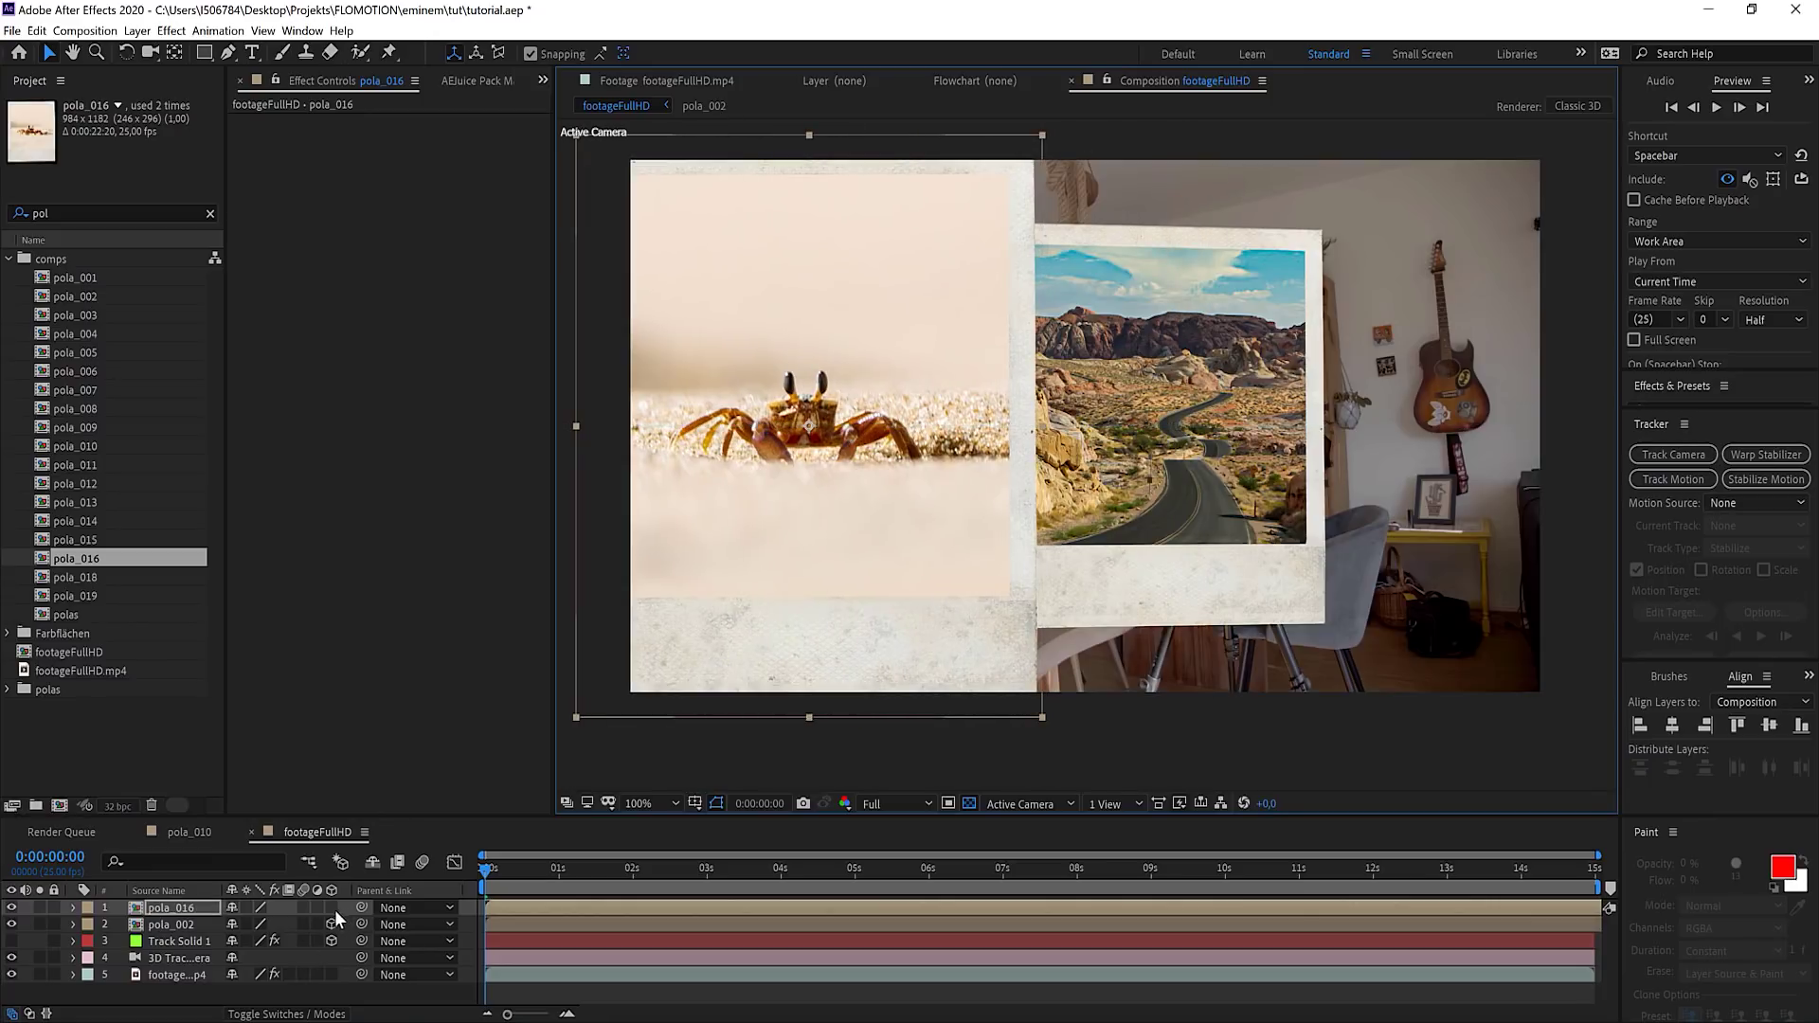
pyautogui.click(332, 907)
# - Hide both the road and crab polaroid layers and preview the footage
pyautogui.click(331, 923)
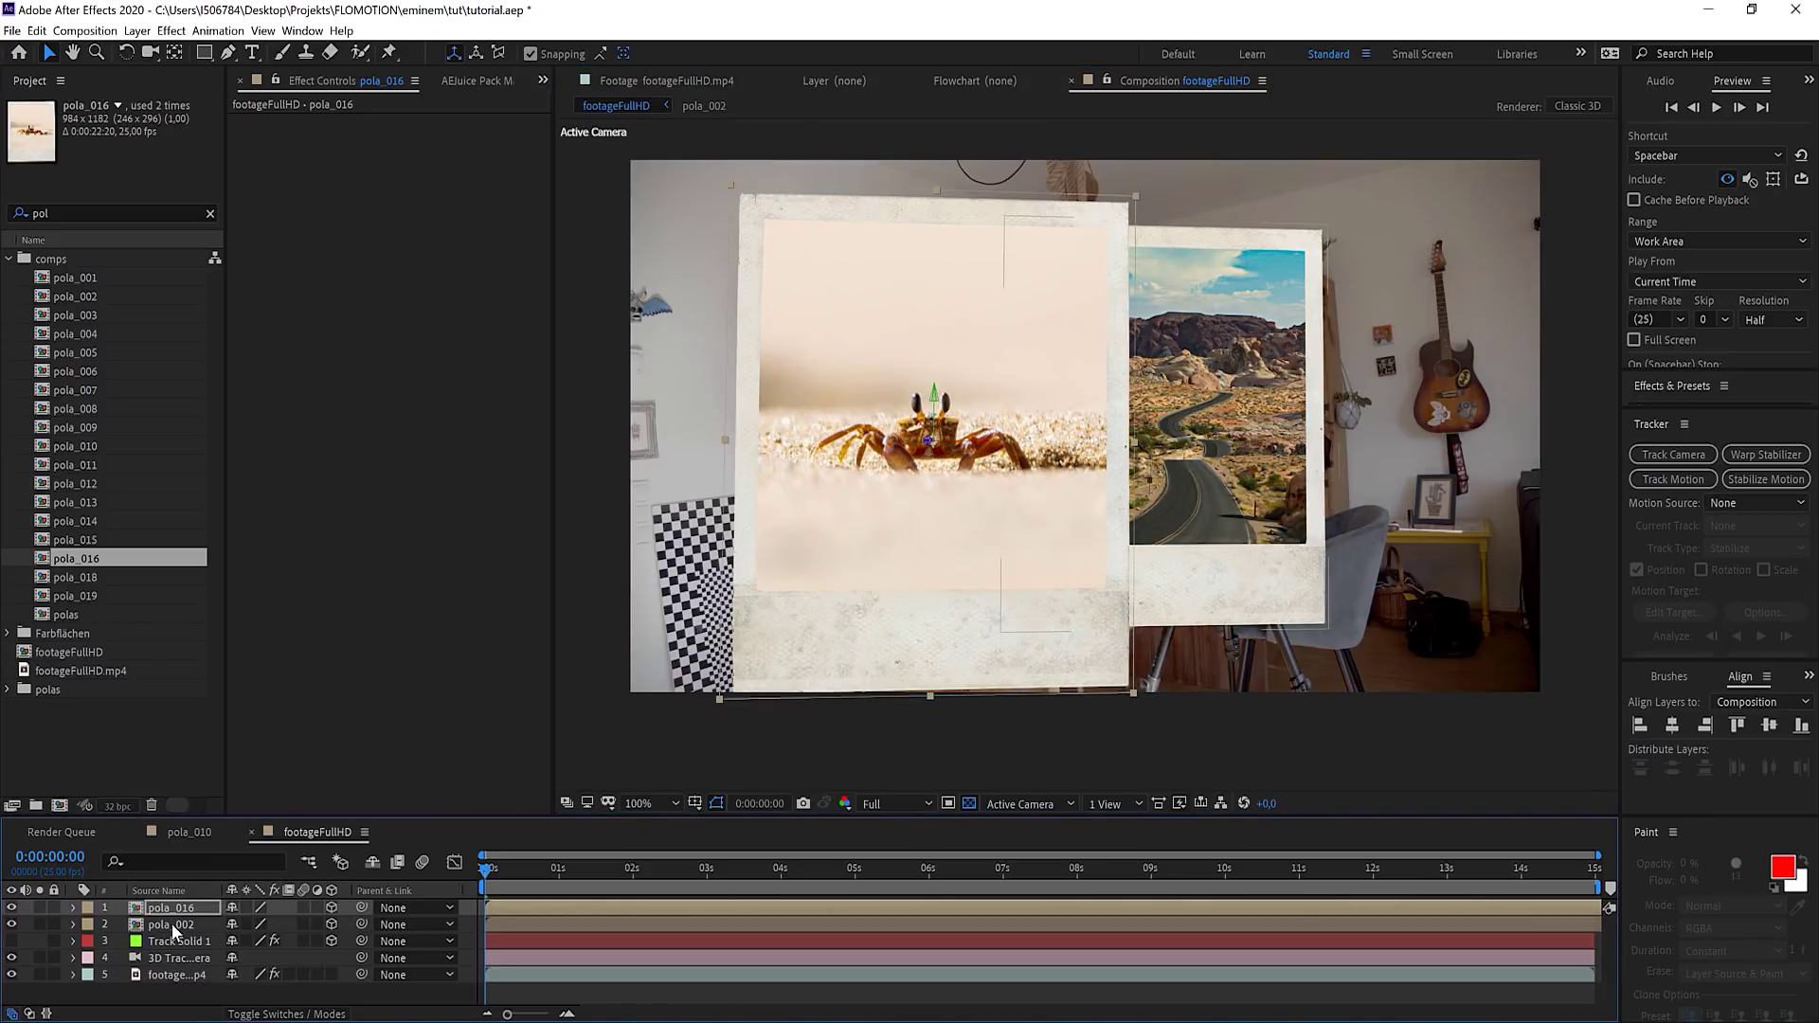
pyautogui.click(173, 924)
pyautogui.click(10, 923)
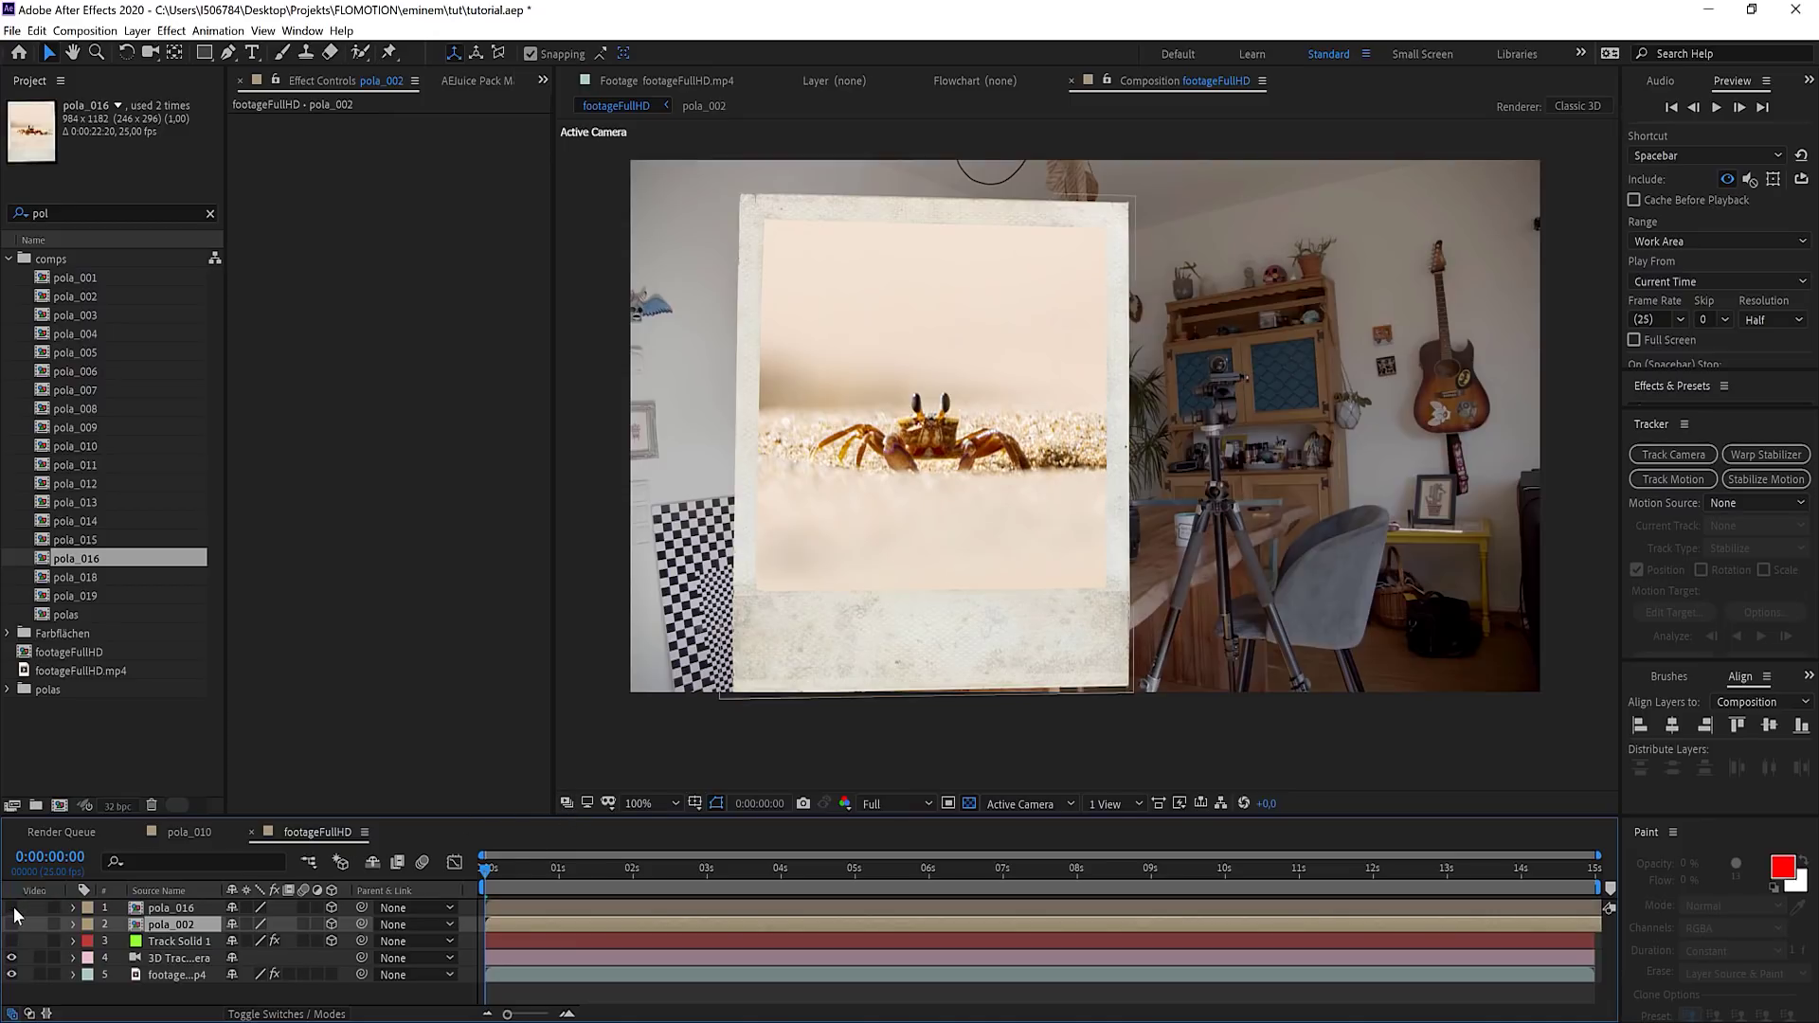
pyautogui.click(11, 907)
pyautogui.press('space')
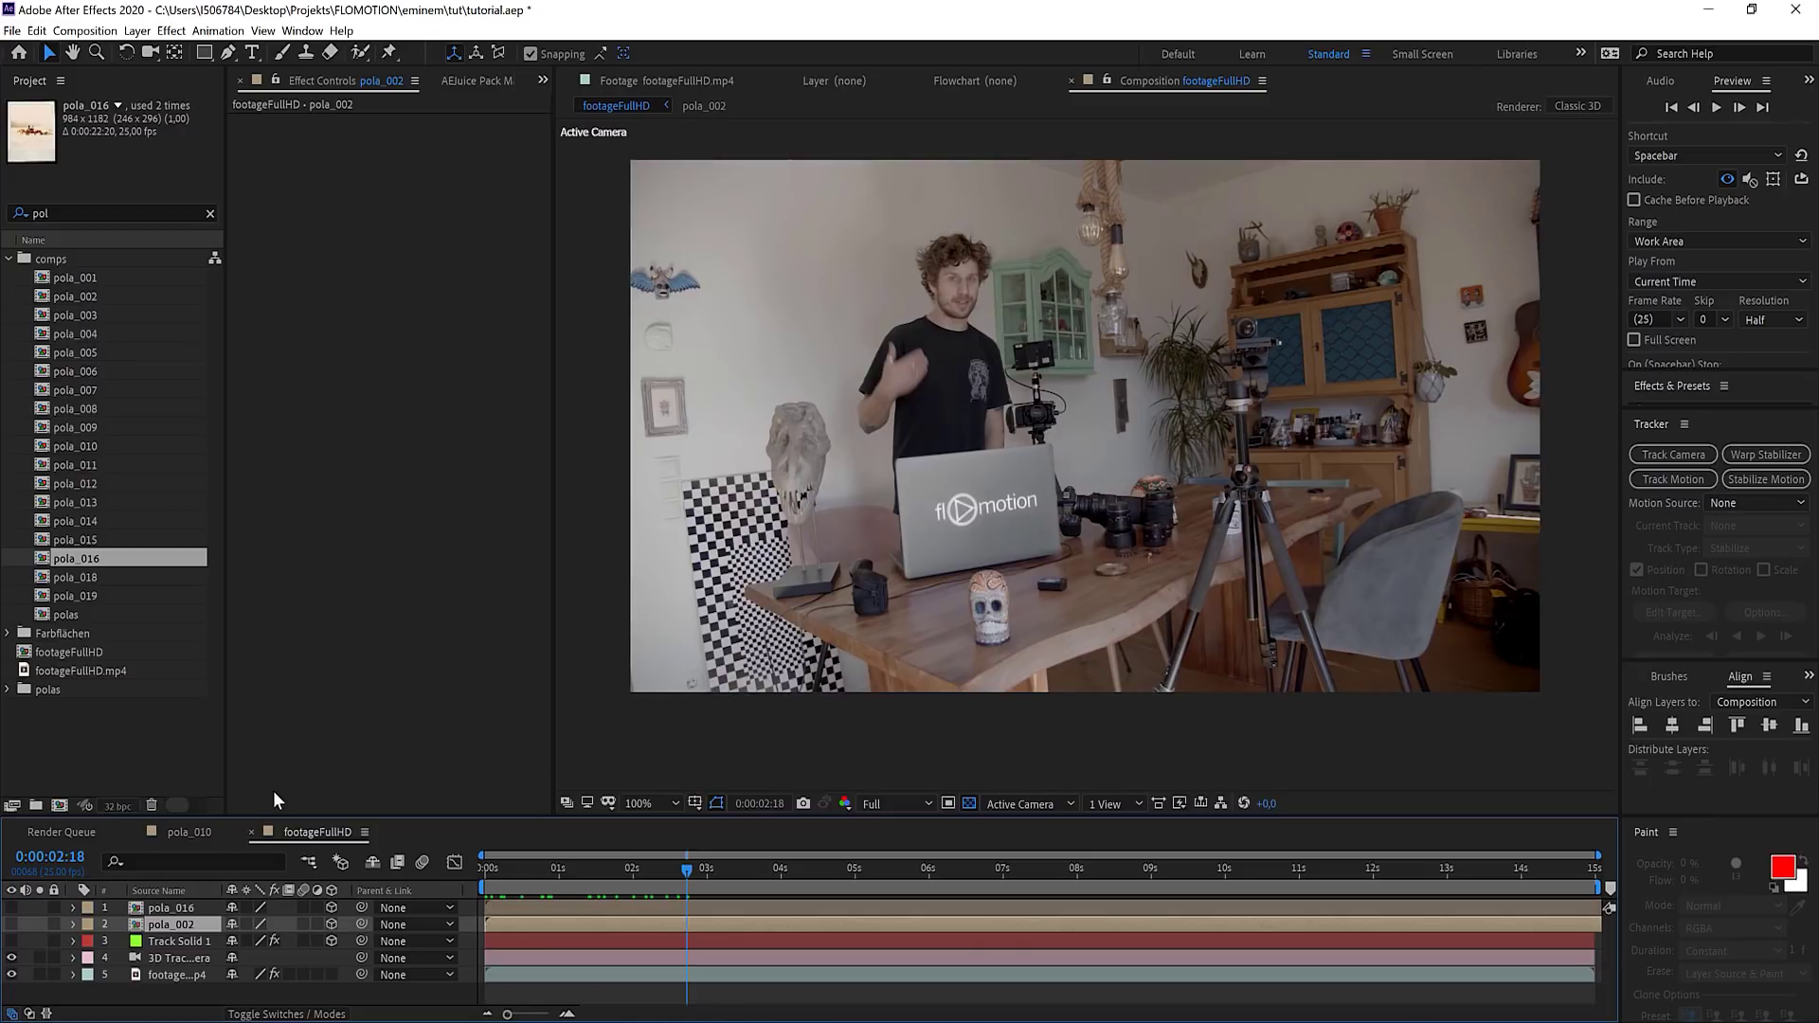
# - Zoom to 200% on the skull's track points and create a tracked null there
pyautogui.click(183, 978)
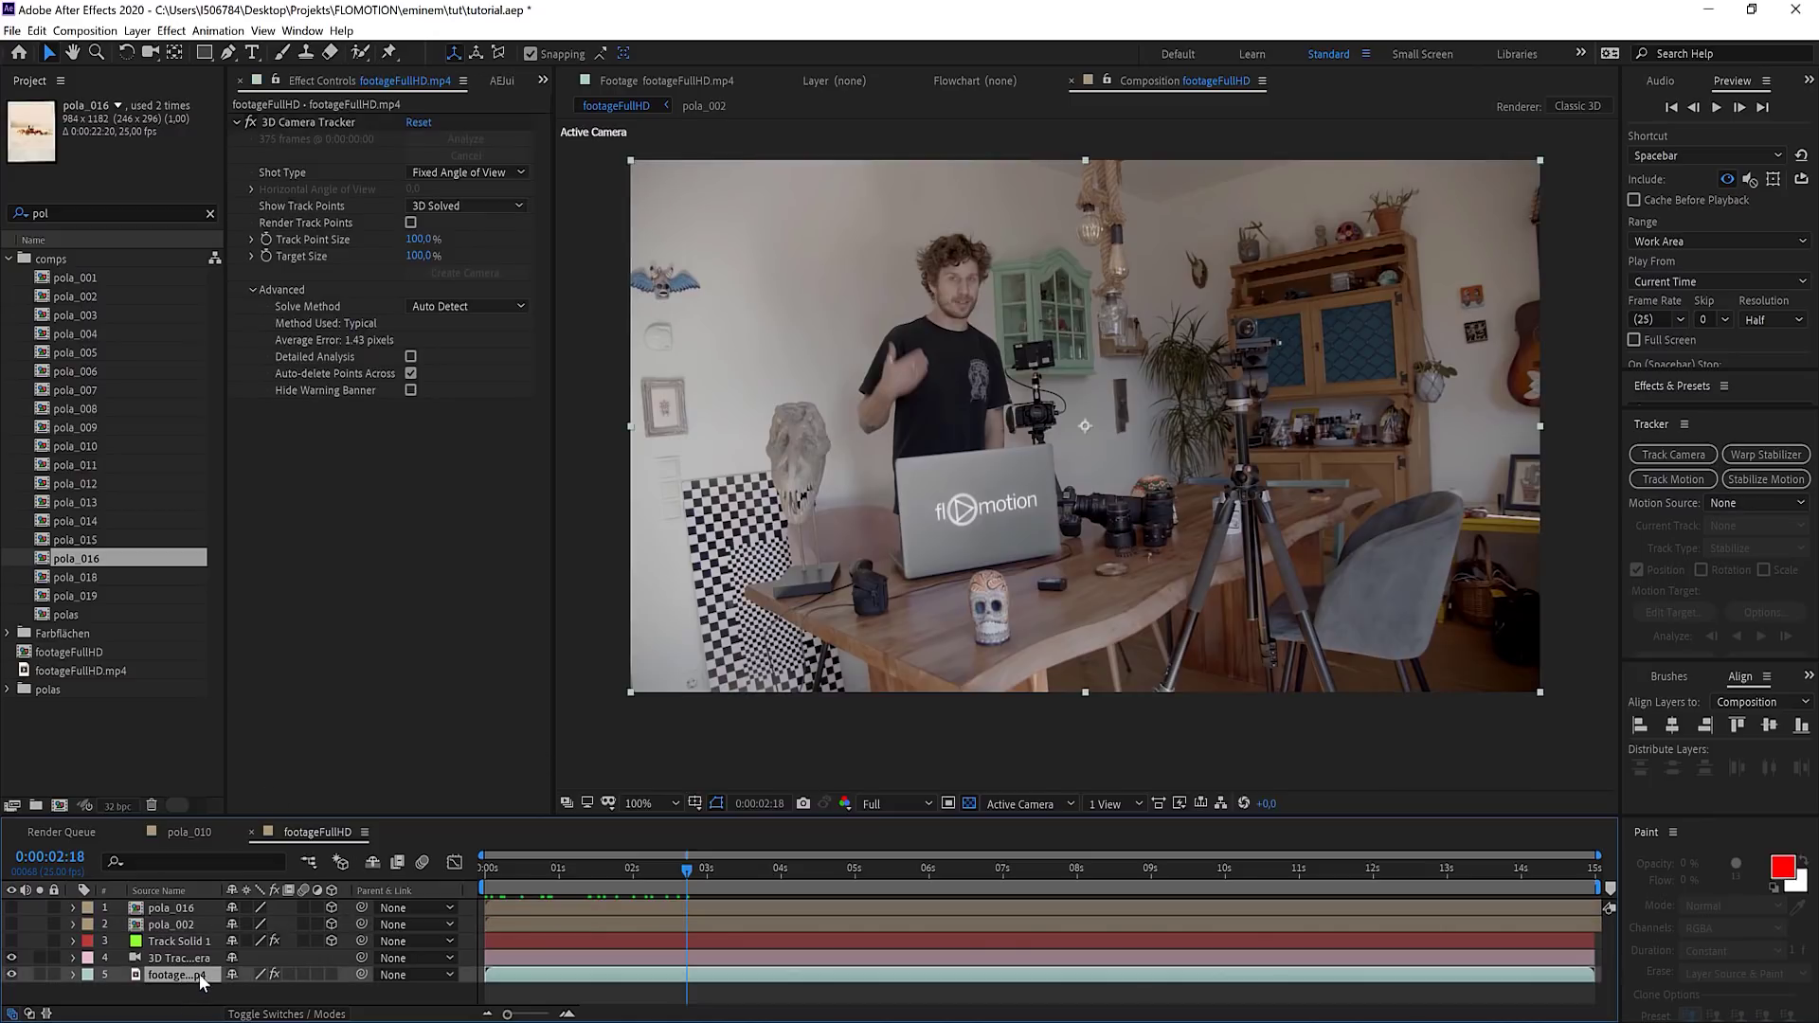
pyautogui.click(288, 119)
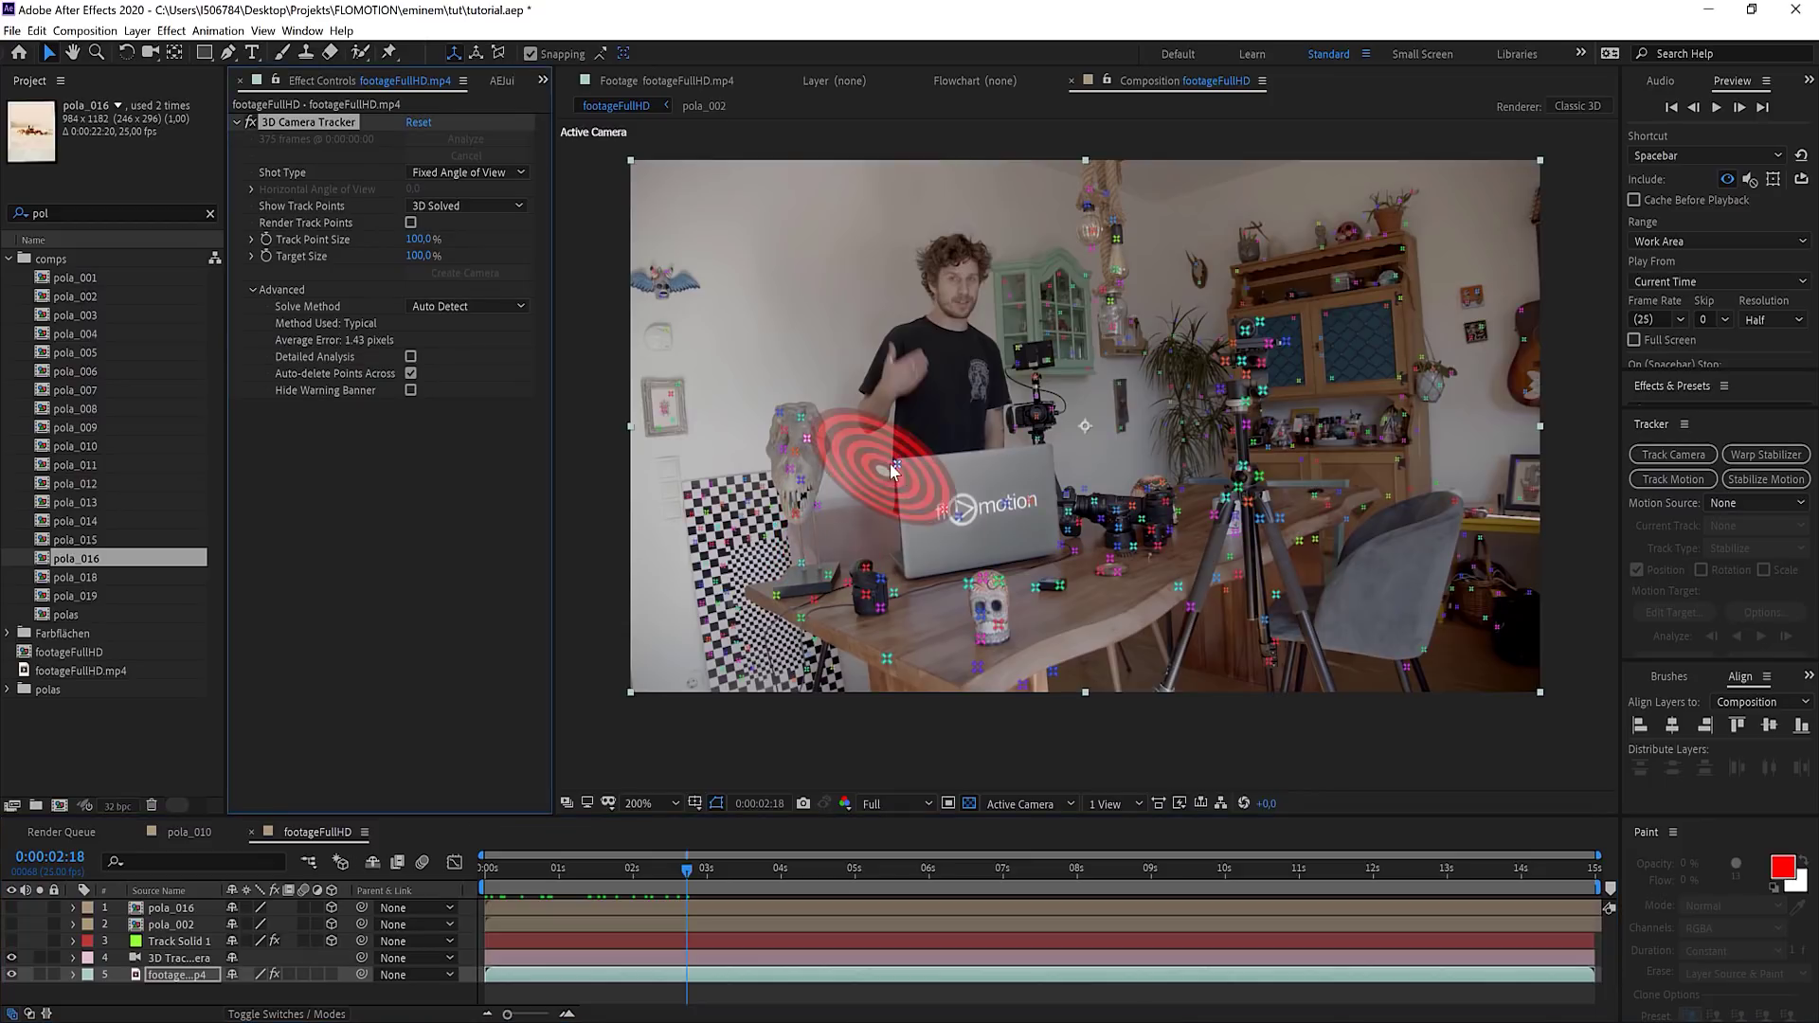
pyautogui.press('.')
pyautogui.moveTo(1009, 513); pyautogui.dragTo(1265, 503)
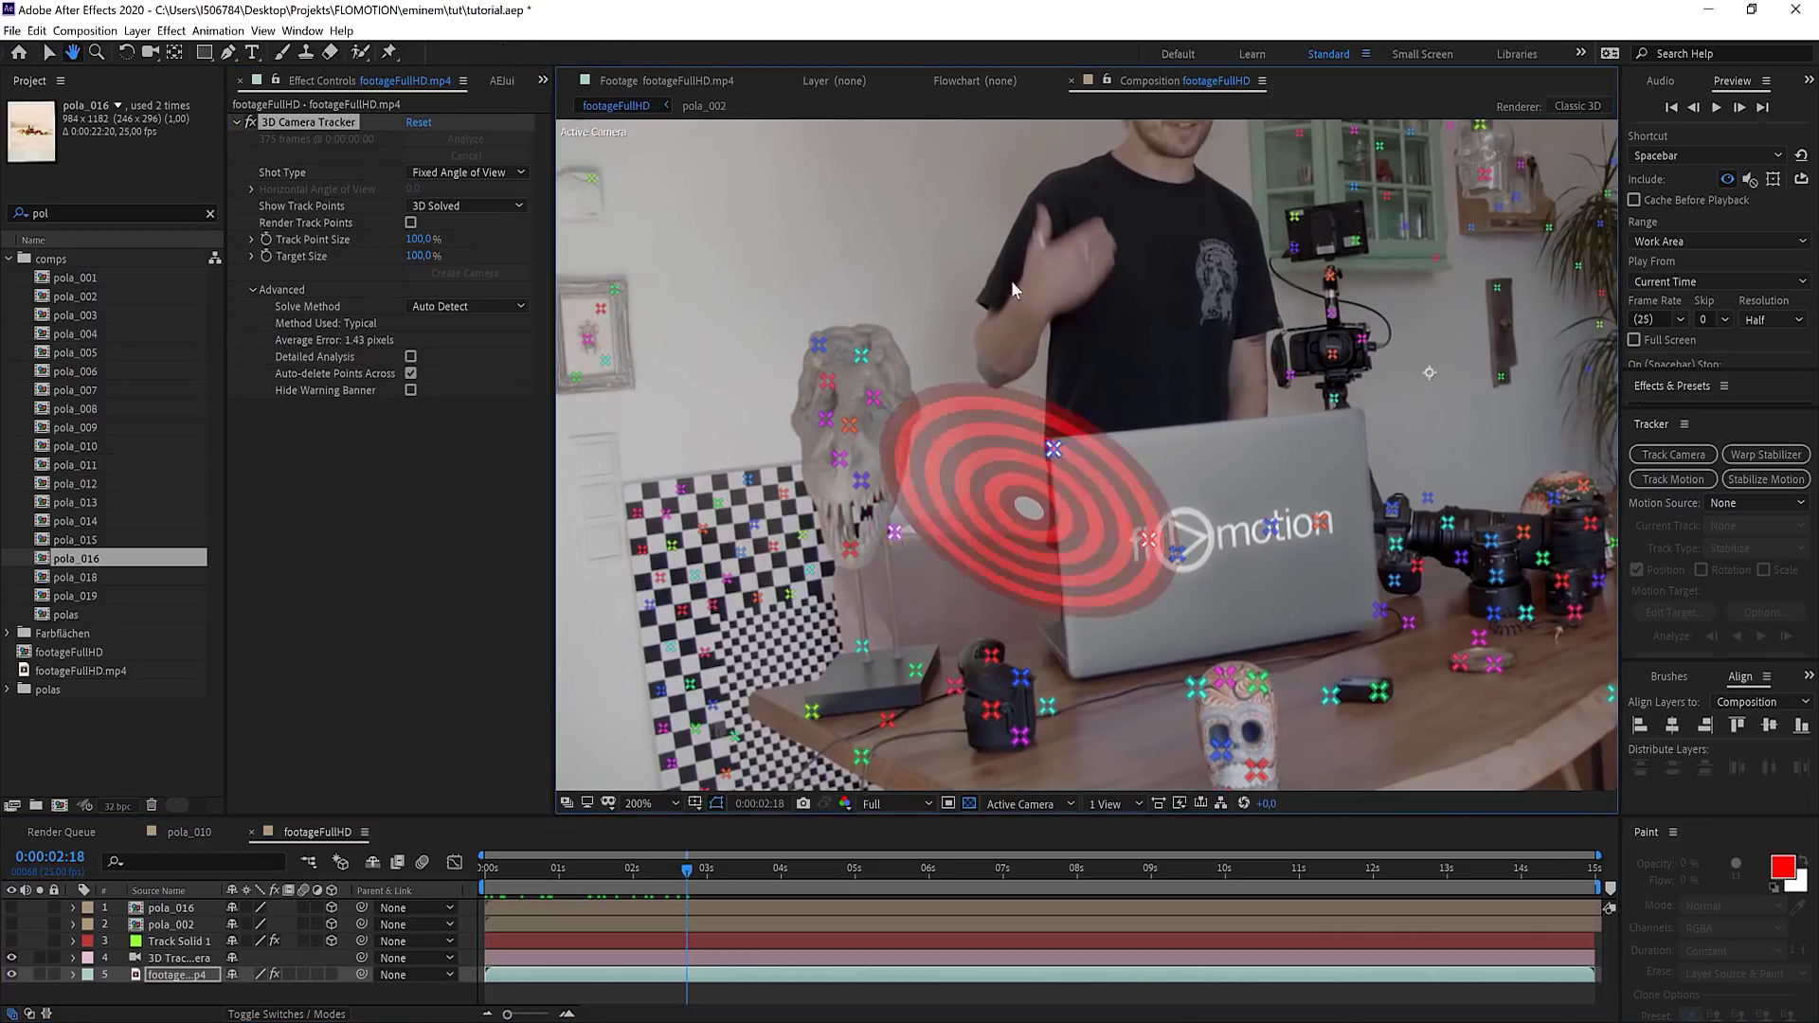
pyautogui.click(860, 359)
pyautogui.rightClick(861, 360)
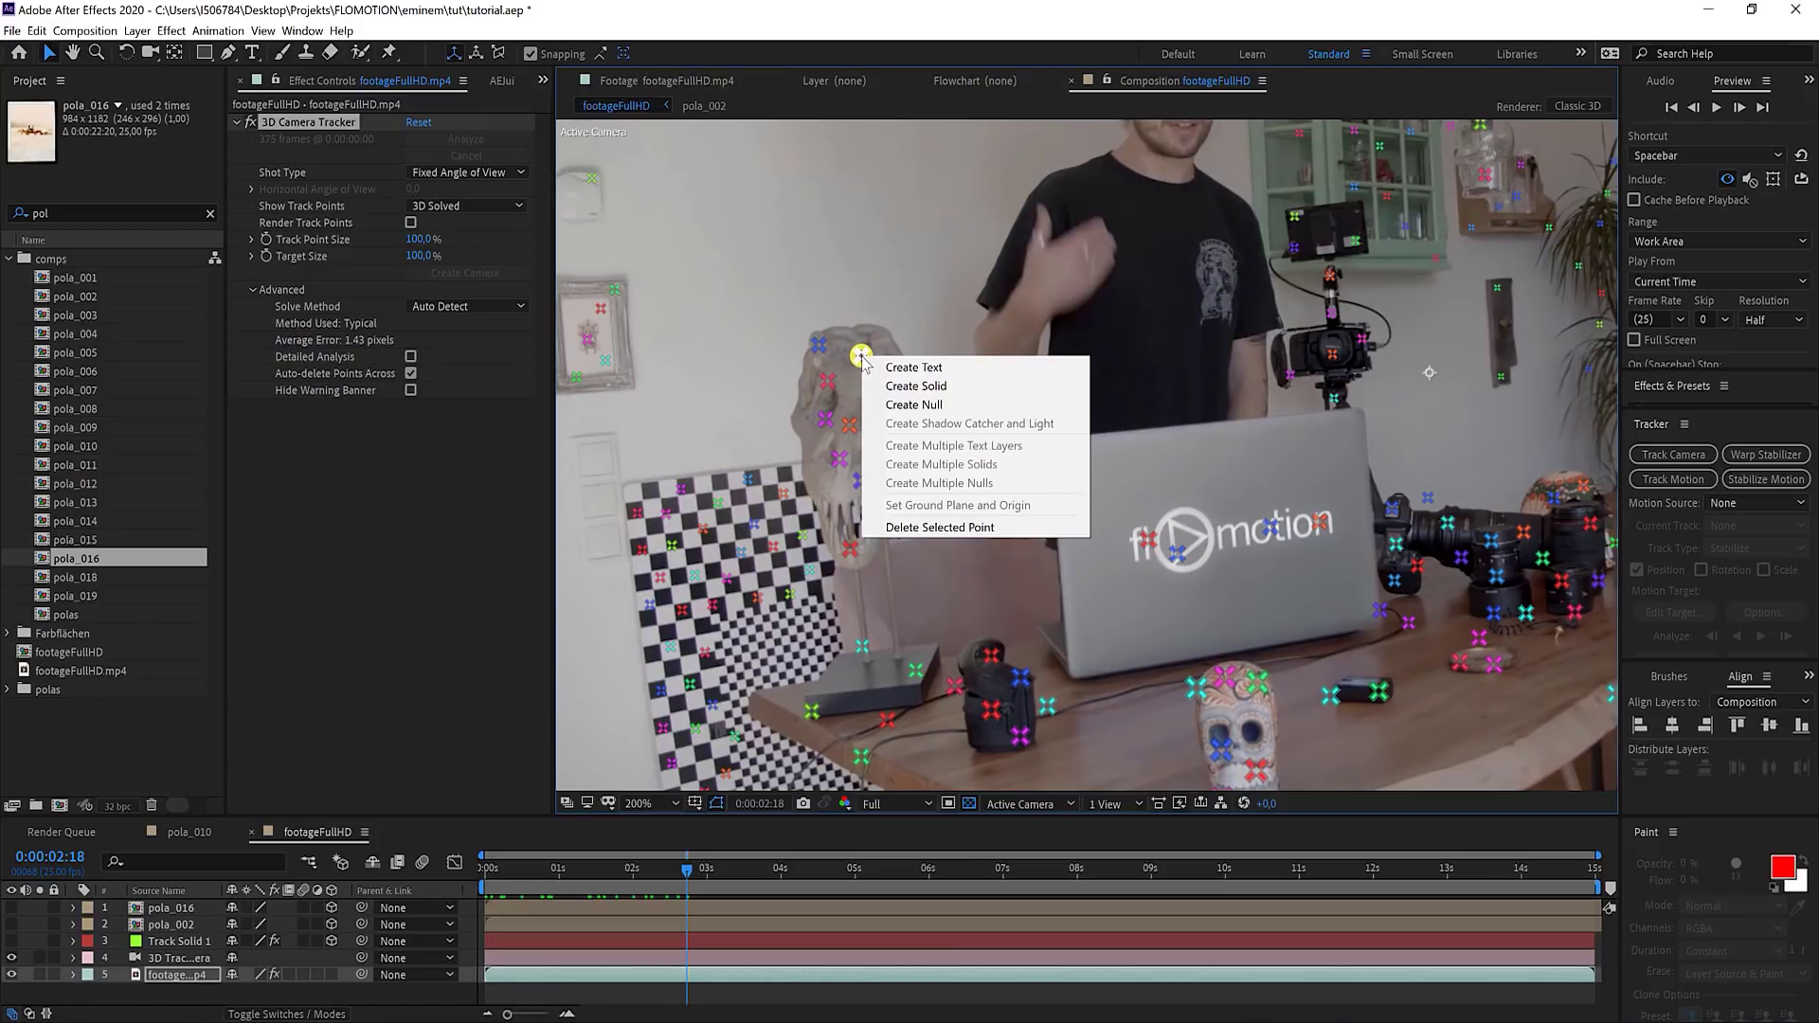
pyautogui.click(924, 404)
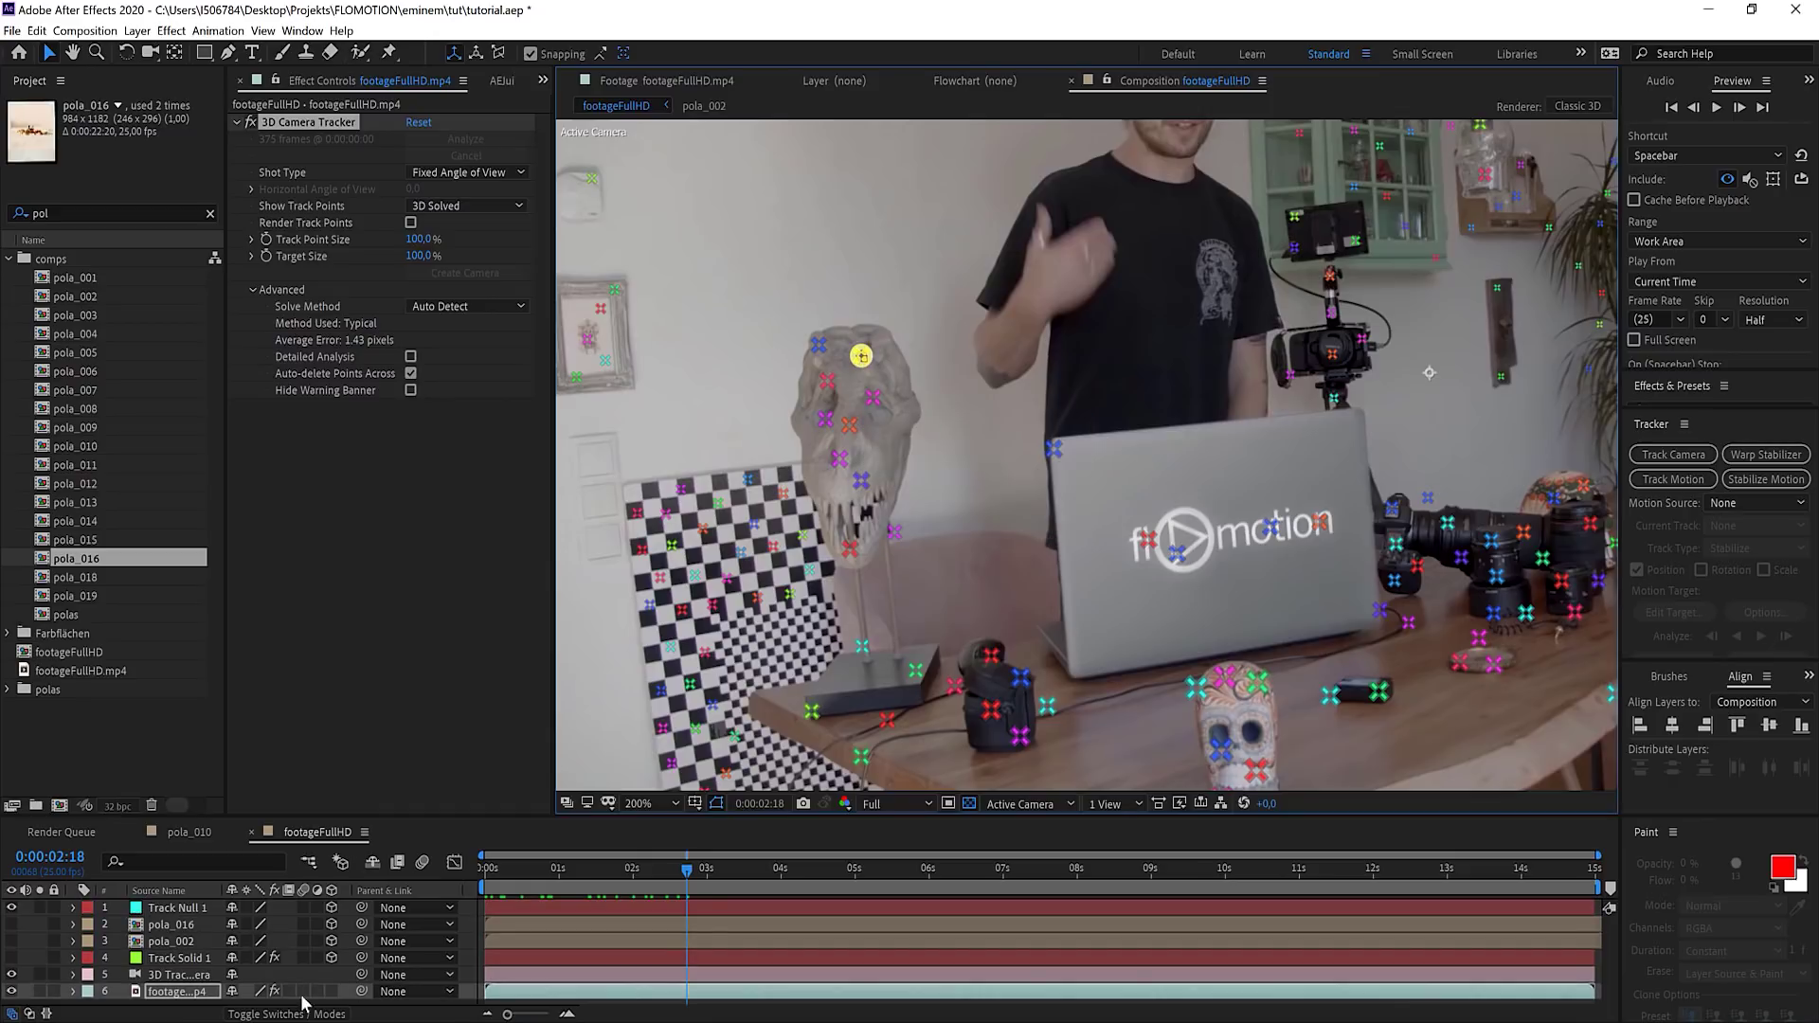
# - Rename Track Null 1 to 'trex'
pyautogui.click(178, 910)
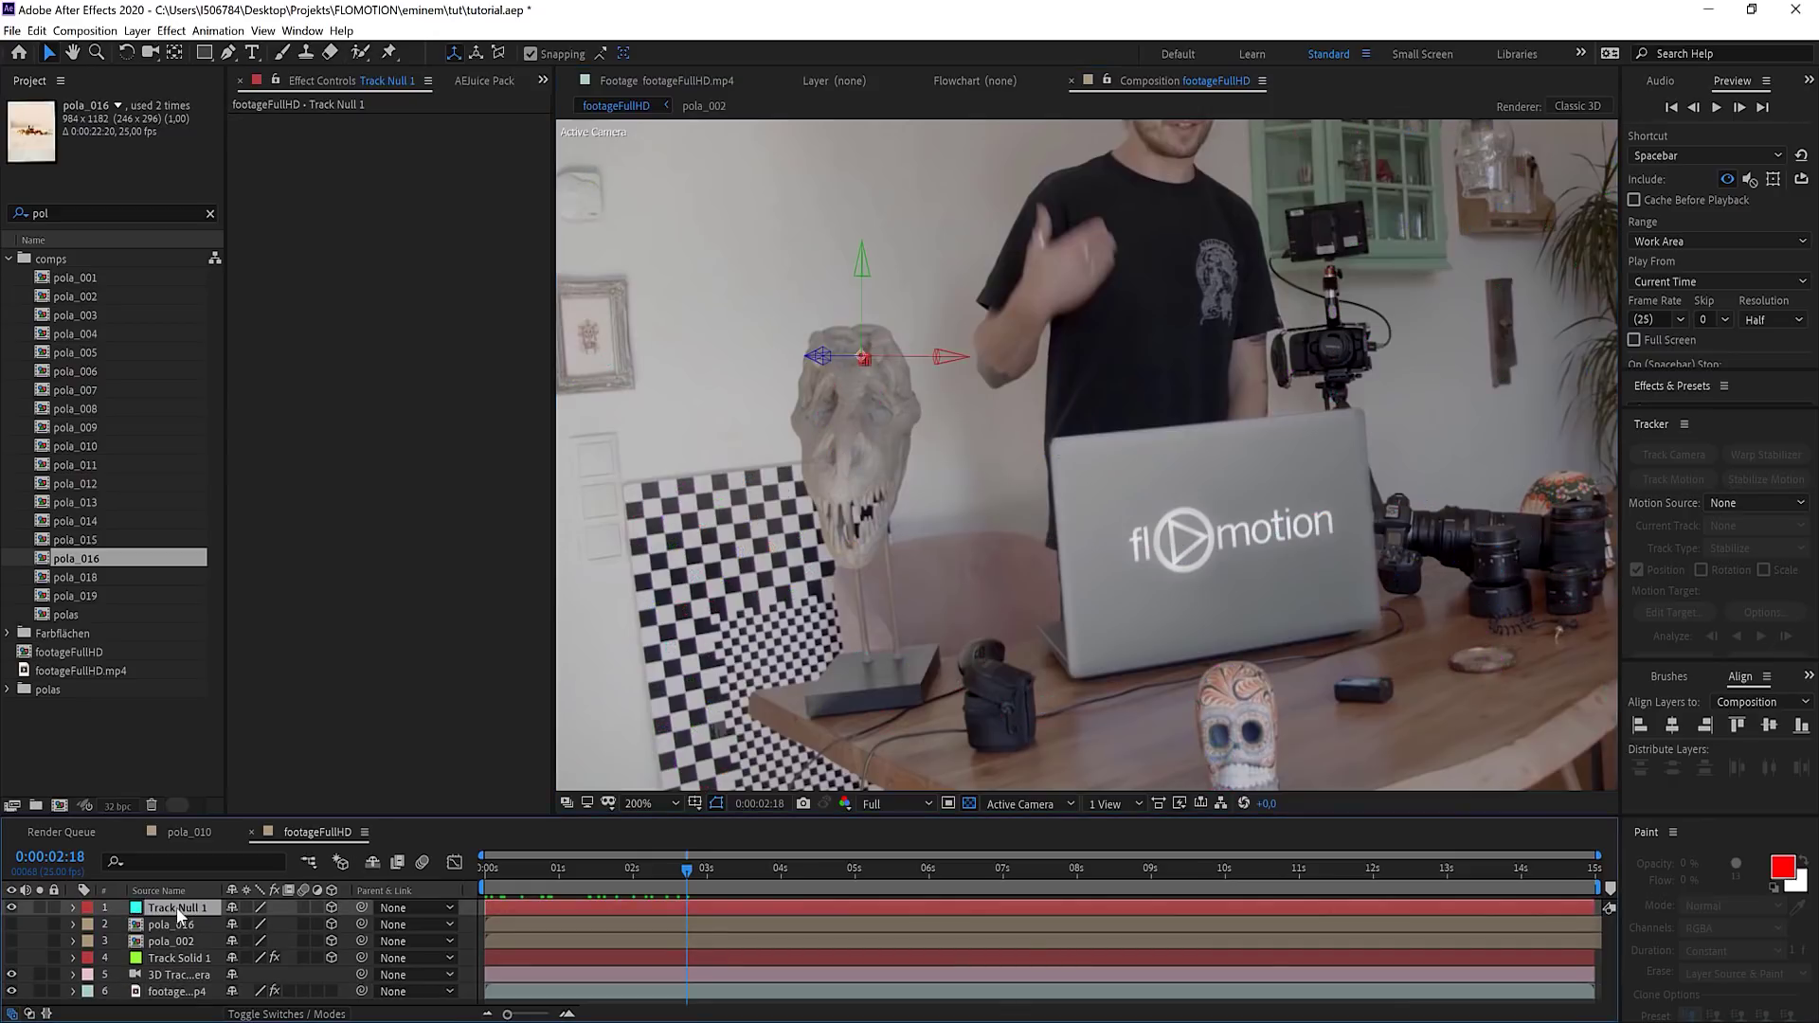
pyautogui.write('trex')
pyautogui.scroll(-1, 808, 589)
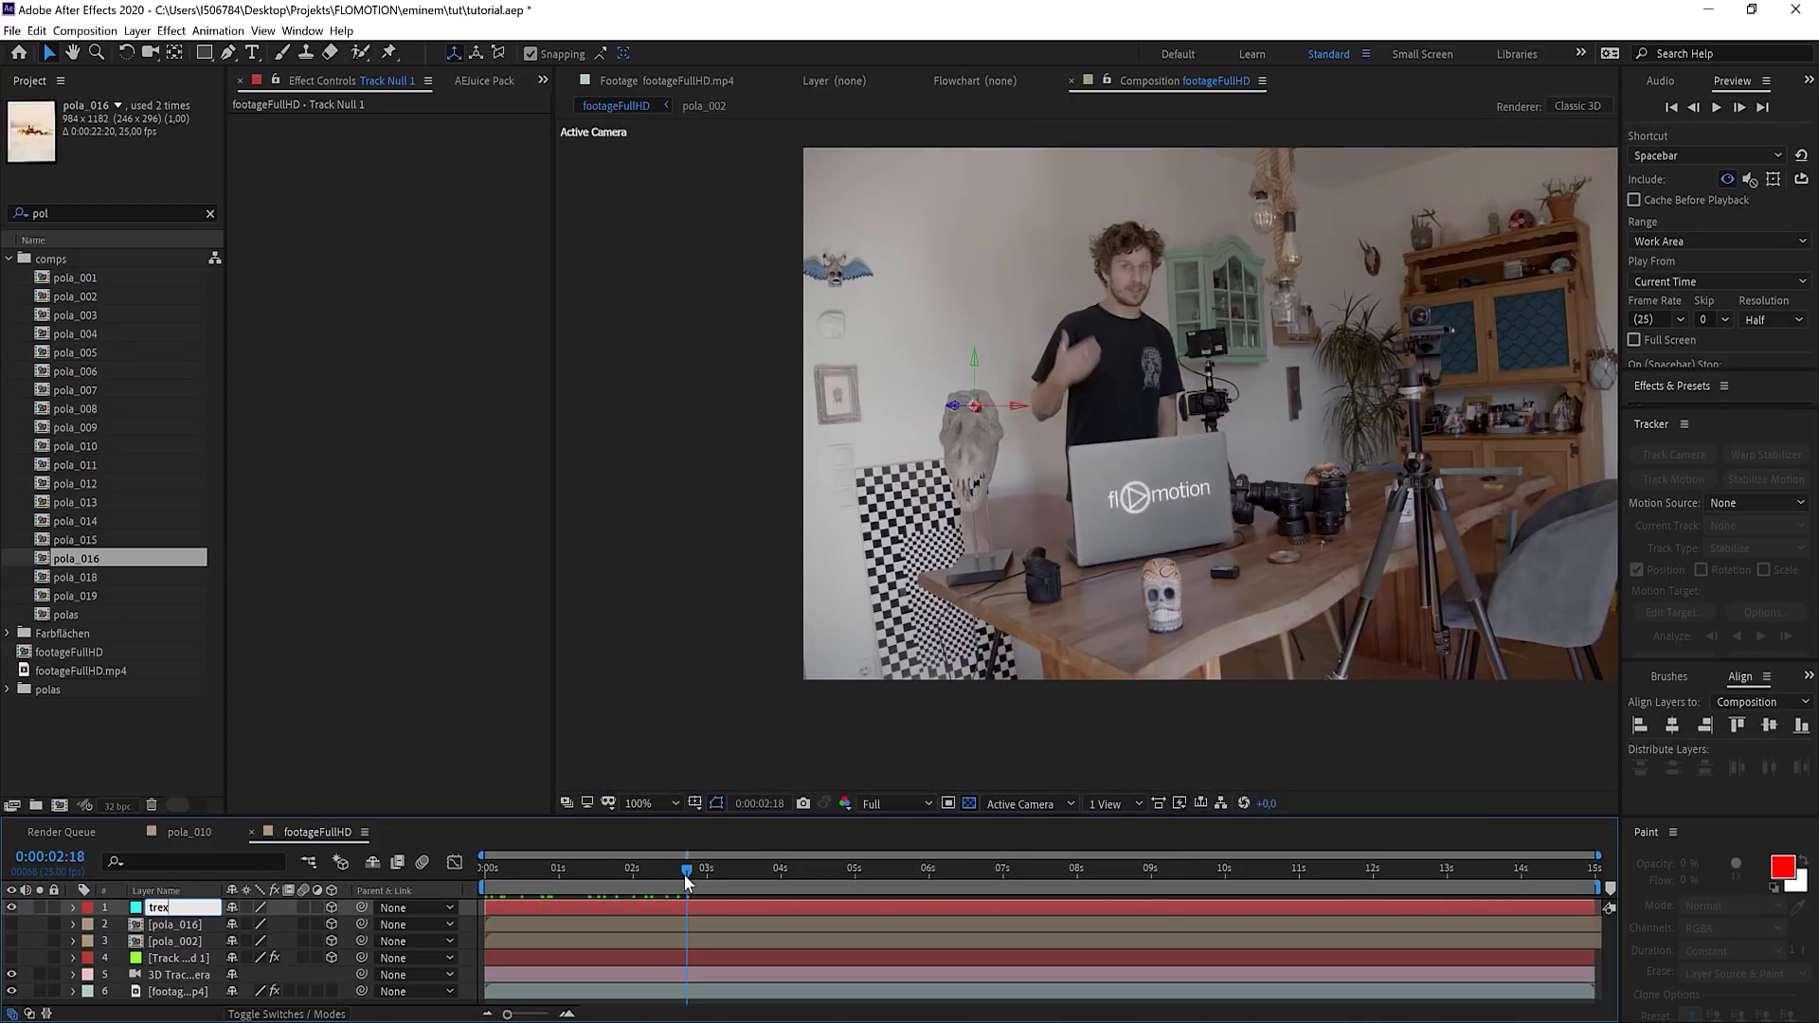
pyautogui.moveTo(674, 873); pyautogui.dragTo(736, 911)
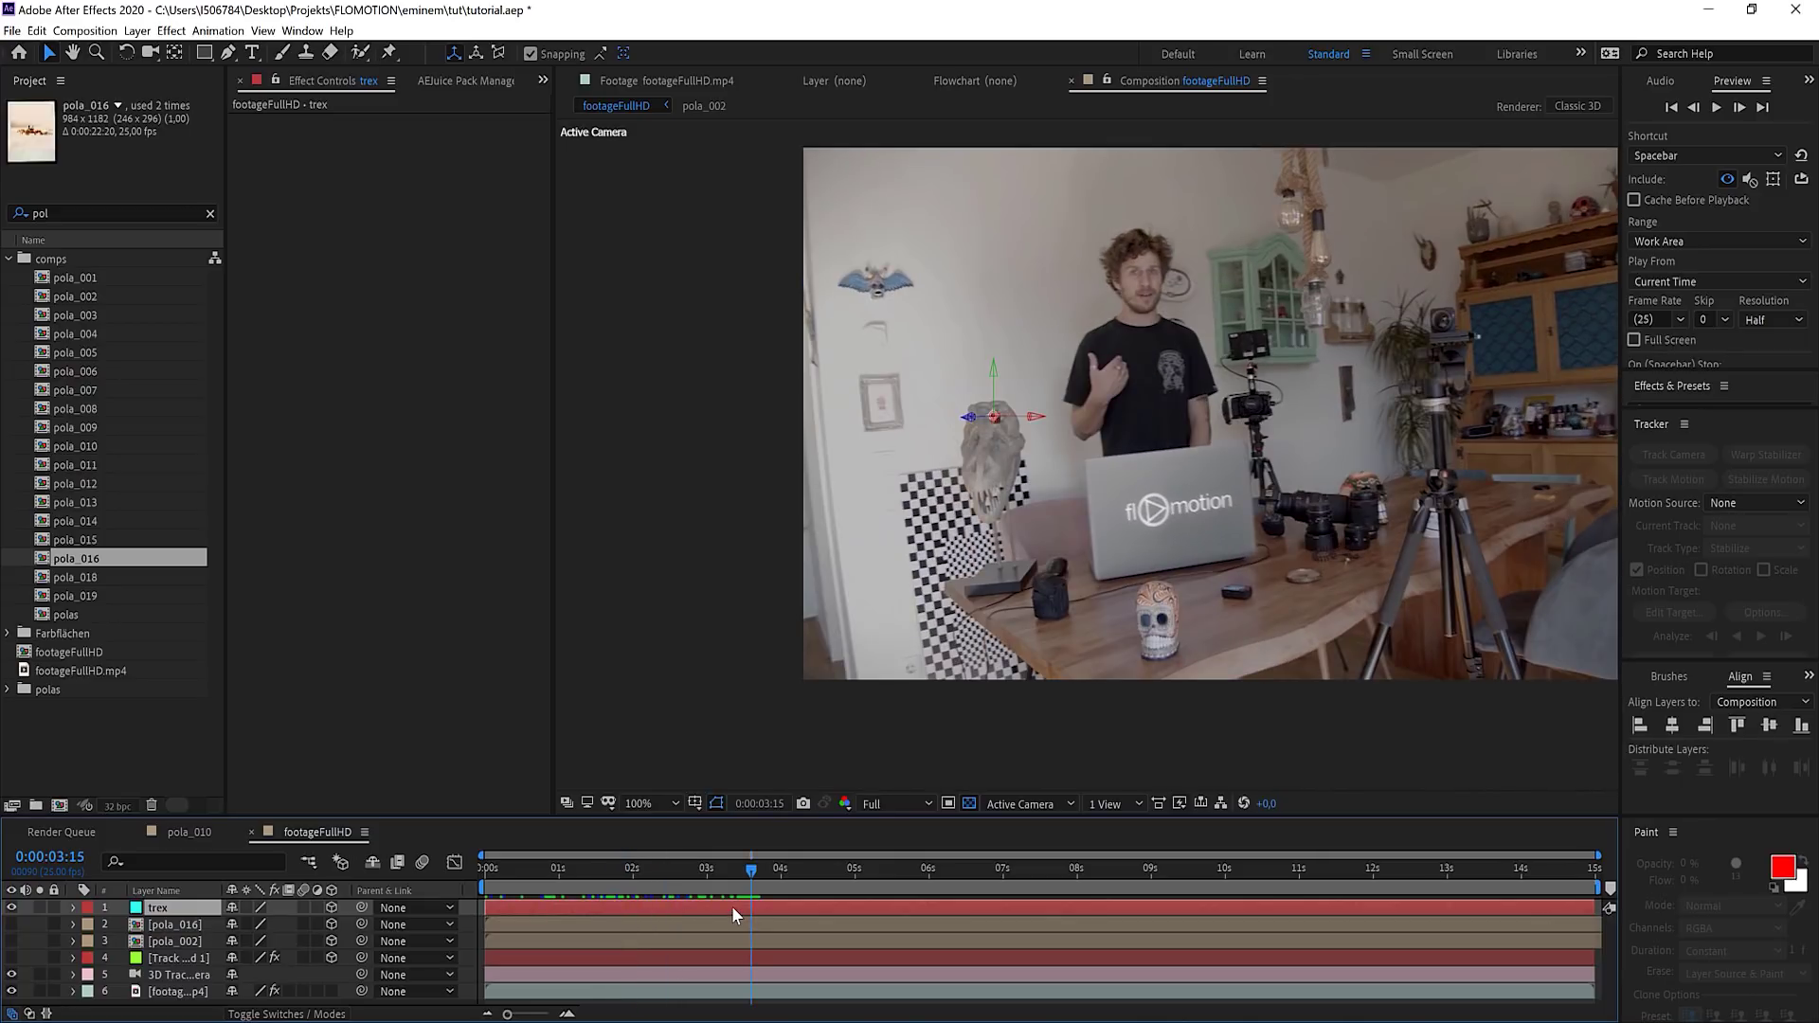
# - Reveal the trex and pola_016 Position values and make pola_016 visible at the comp start
pyautogui.press('p')
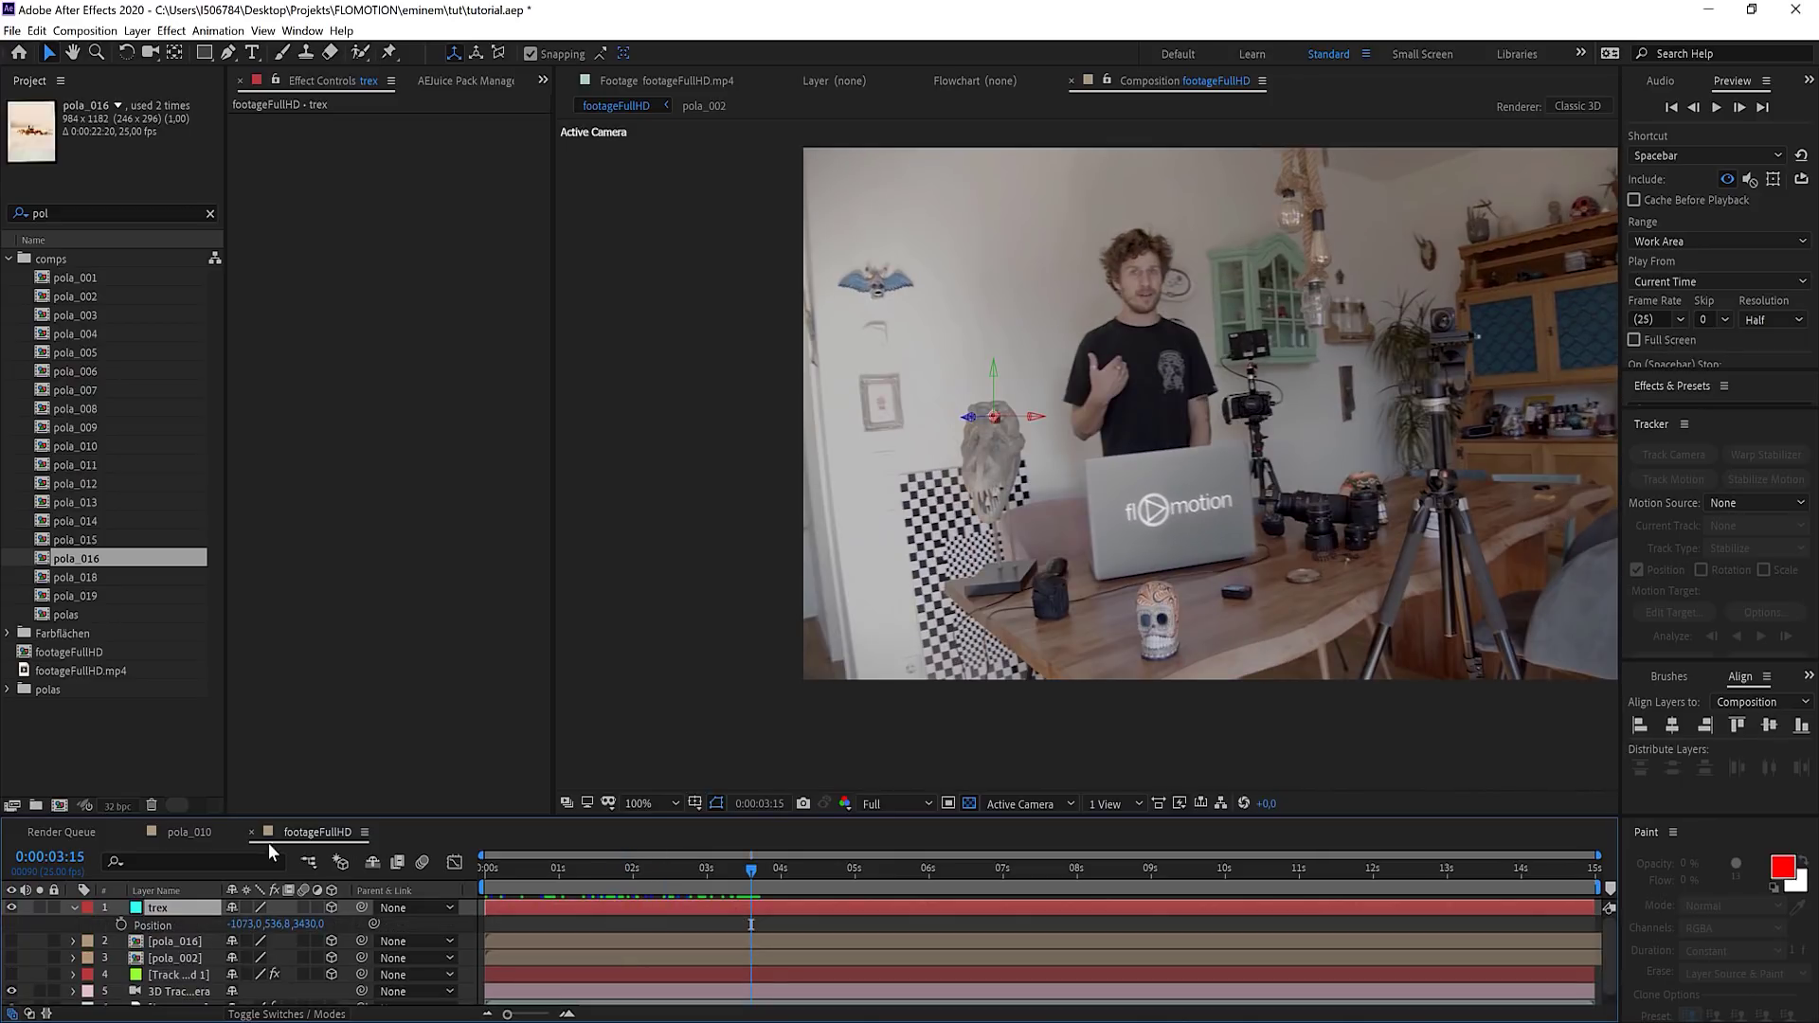
pyautogui.moveTo(266, 815); pyautogui.dragTo(265, 720)
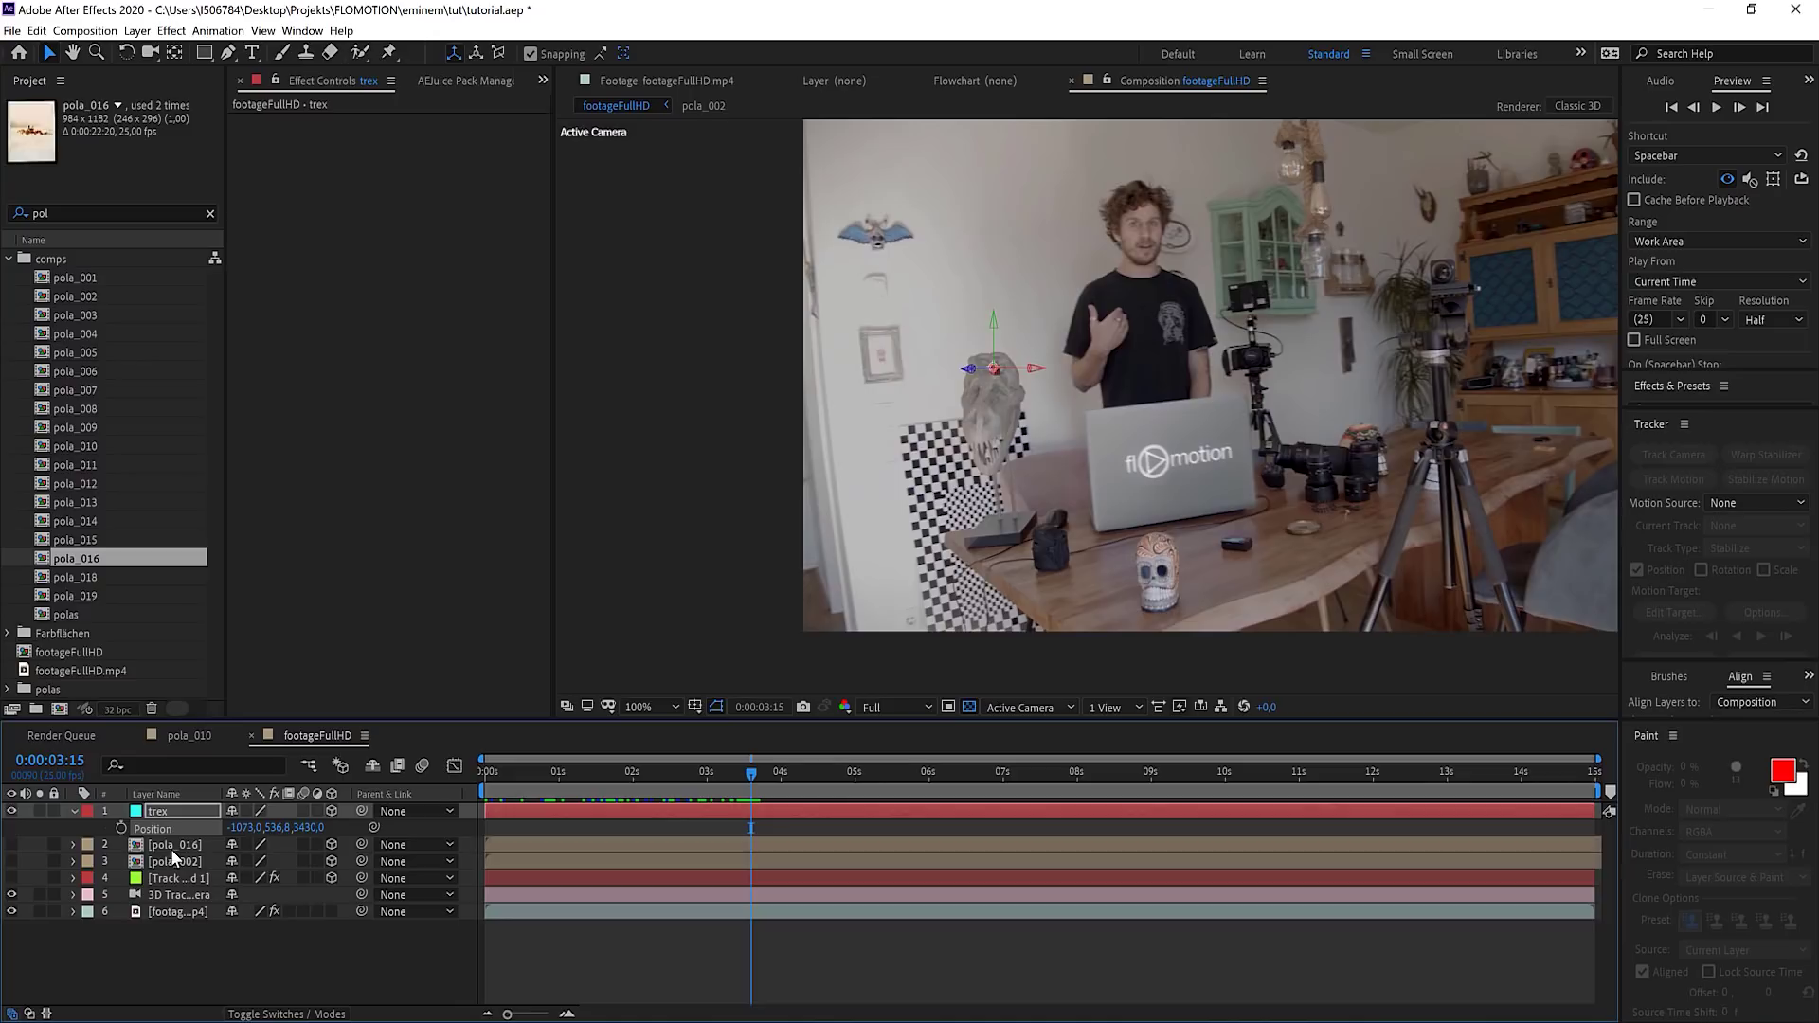
pyautogui.click(170, 849)
pyautogui.click(13, 844)
pyautogui.press('Home')
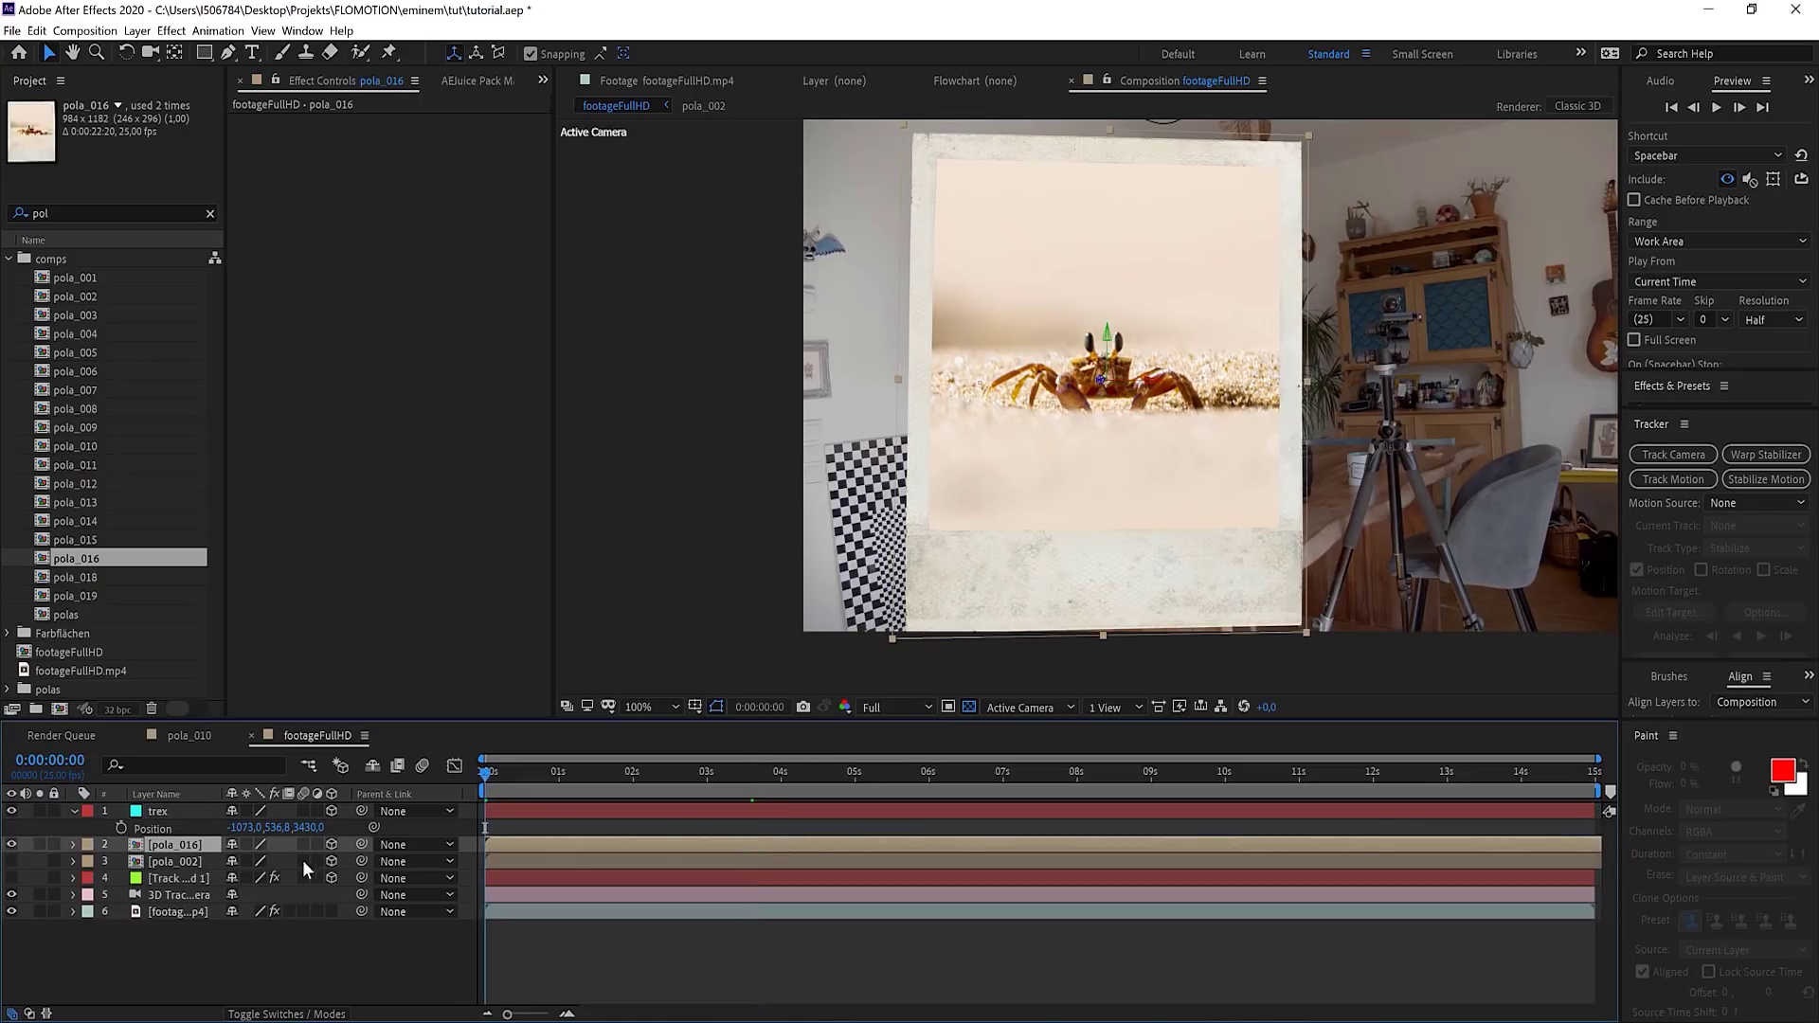
pyautogui.press('p')
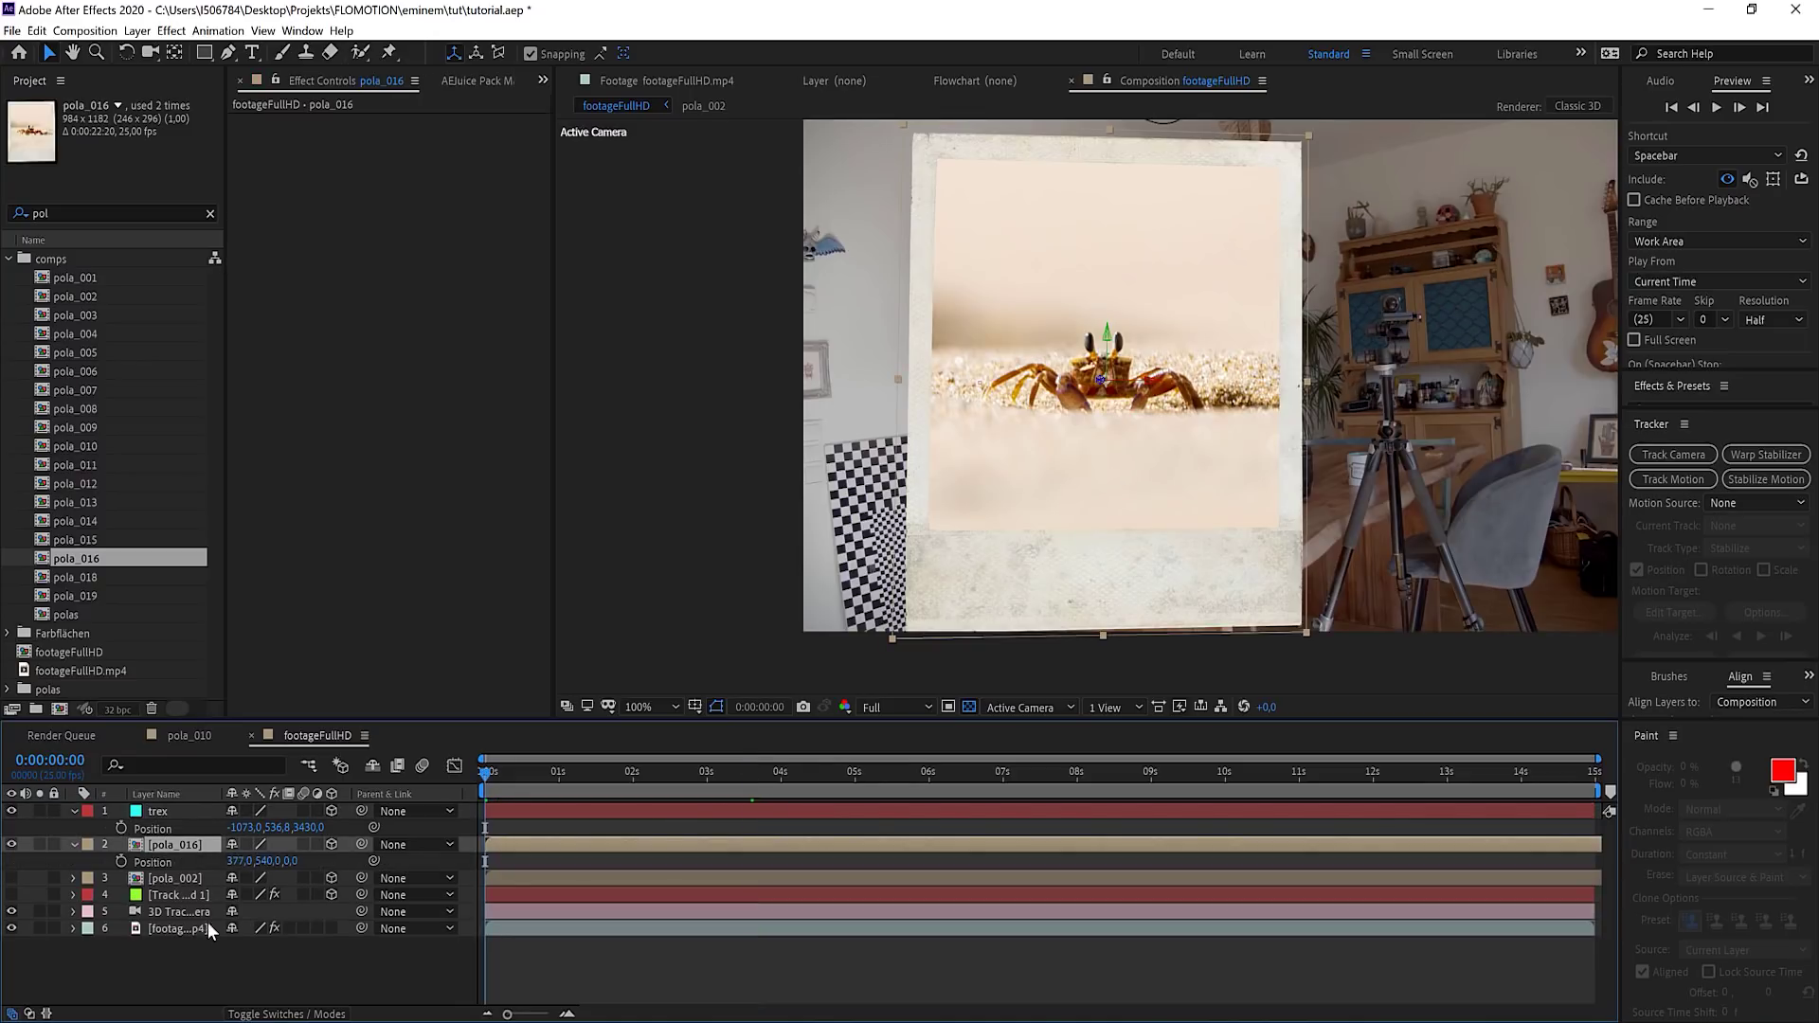
# - Paste trex's position (-1073.0, 536.8, 3430.0) into pola_016's Position and preview playback
pyautogui.click(146, 863)
pyautogui.hotkey('ctrl', 'v')
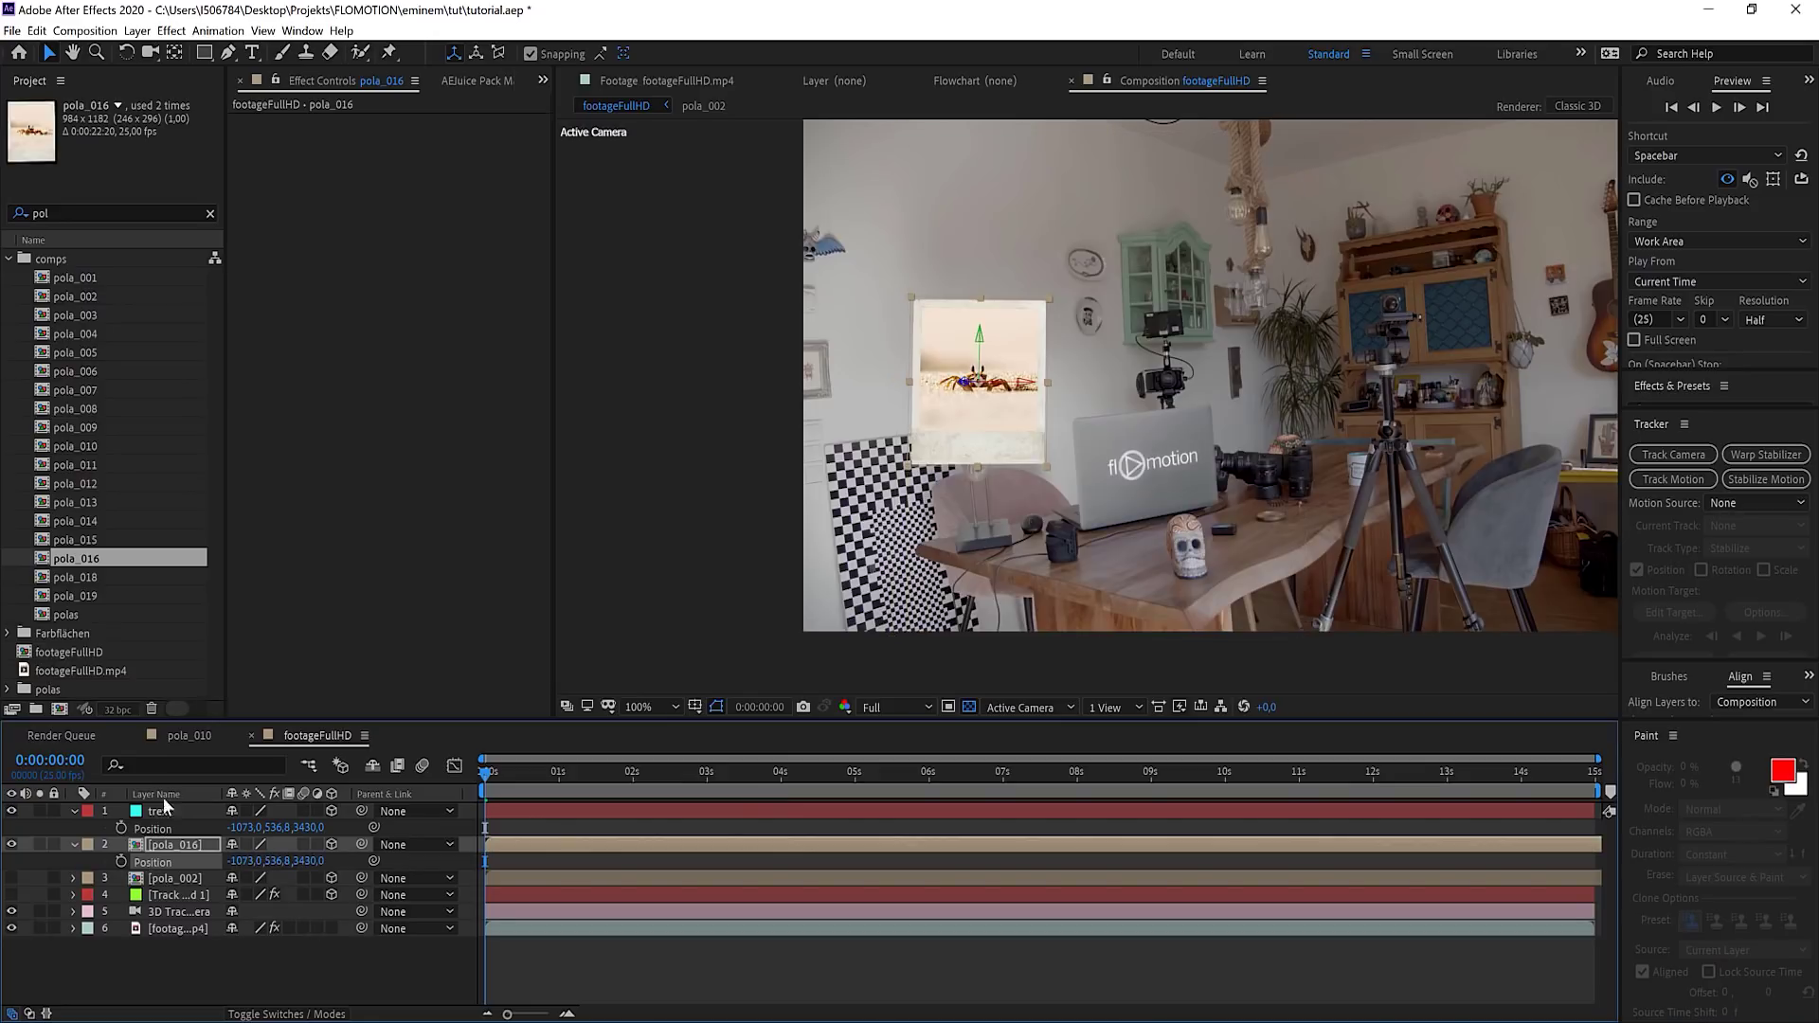
pyautogui.click(37, 30)
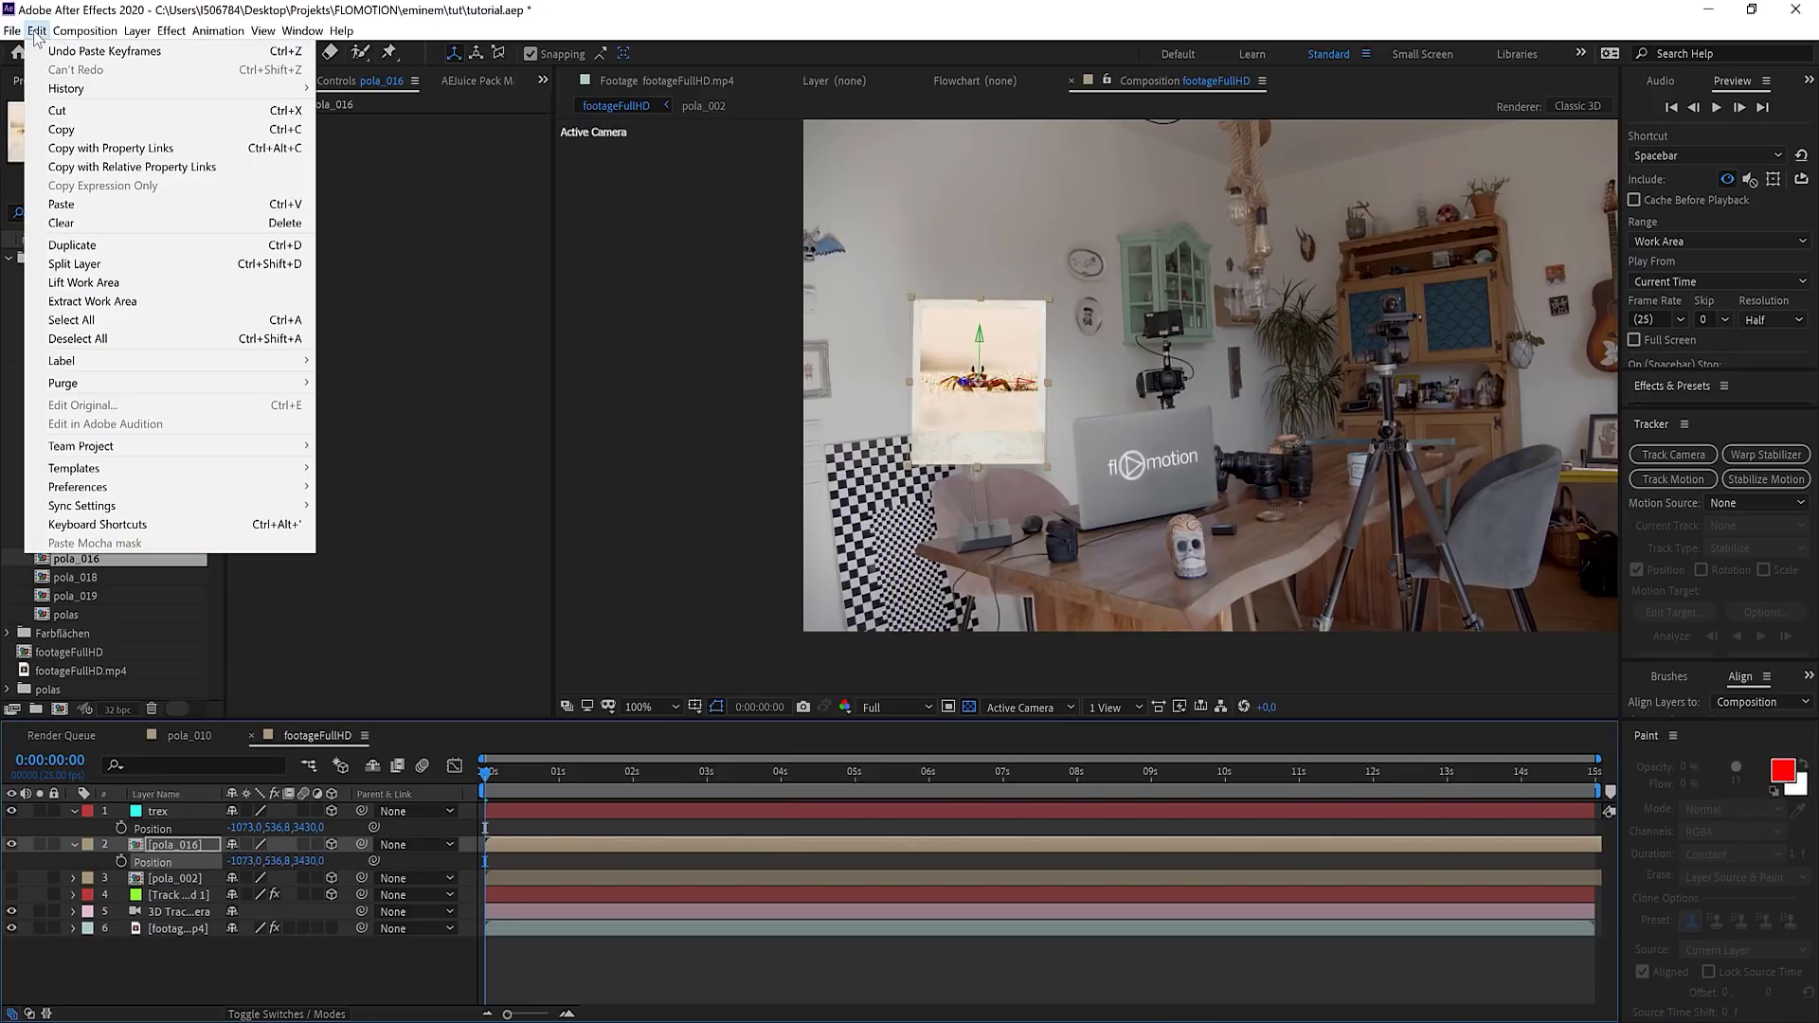
pyautogui.click(64, 129)
pyautogui.click(84, 30)
pyautogui.click(486, 779)
pyautogui.press('space')
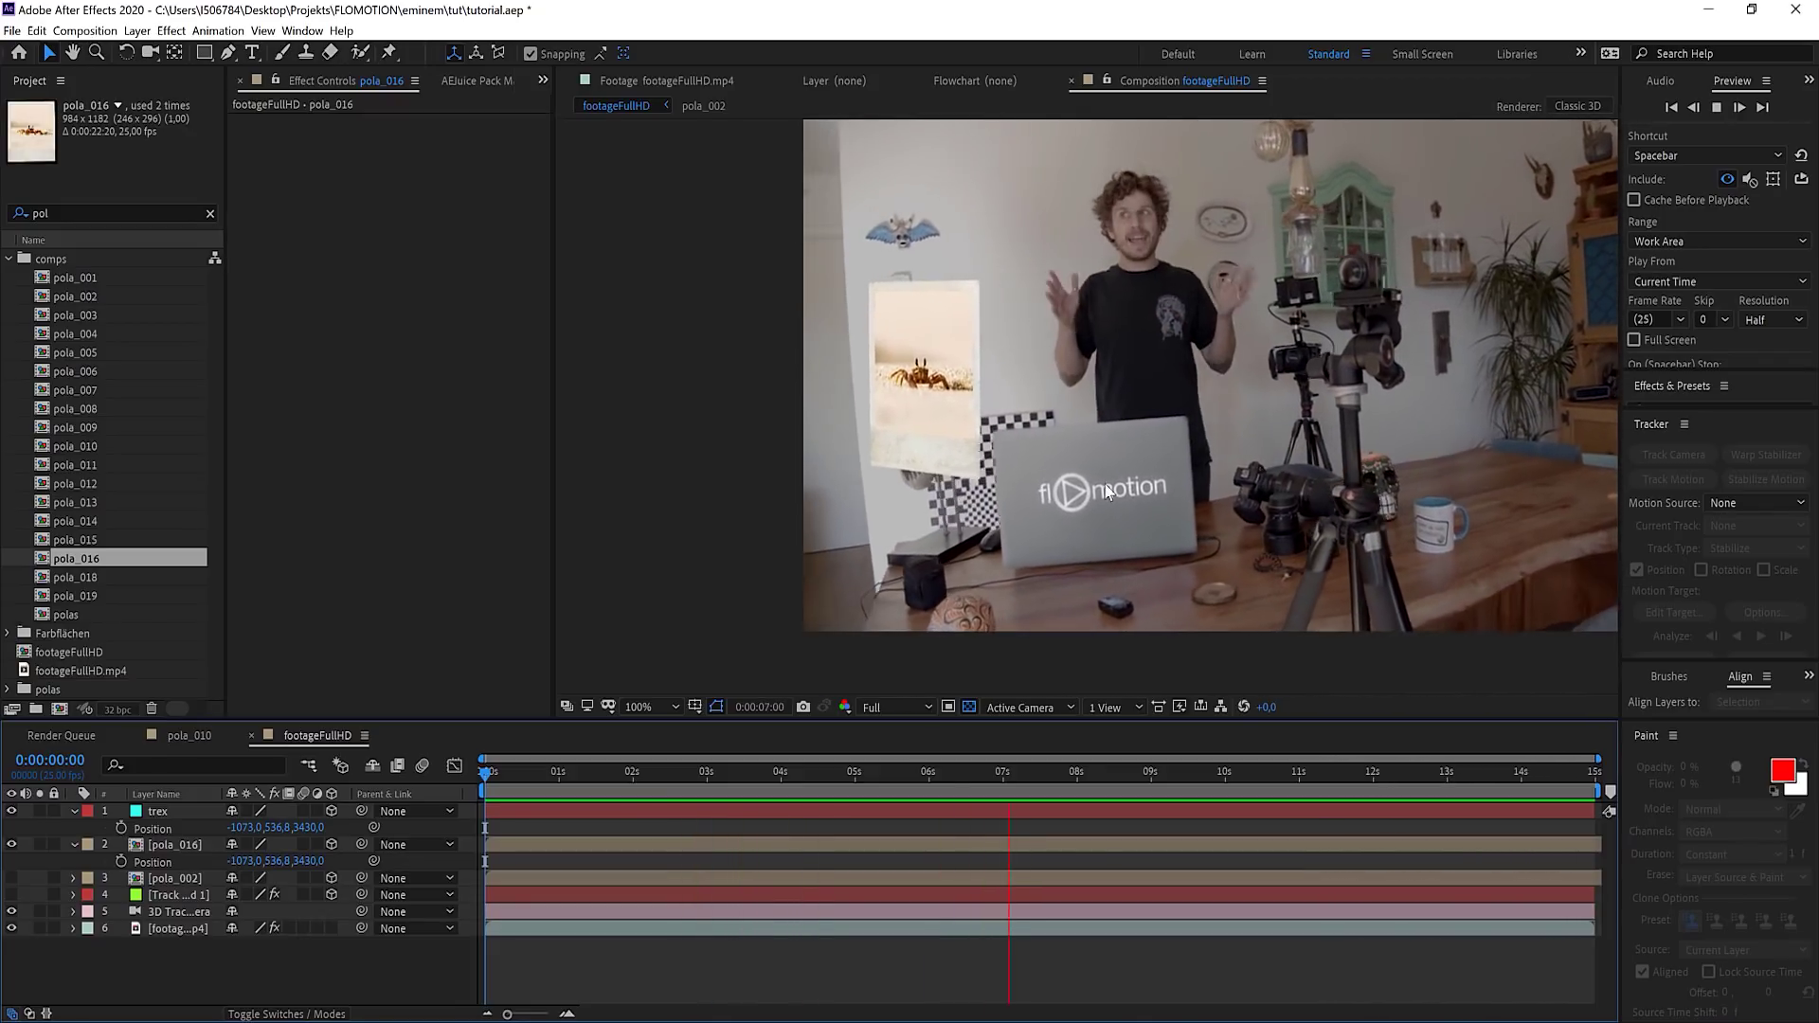
# - Stop the preview and scale the crab polaroid pola_016 down to 44%
pyautogui.click(233, 975)
pyautogui.click(233, 976)
pyautogui.click(189, 847)
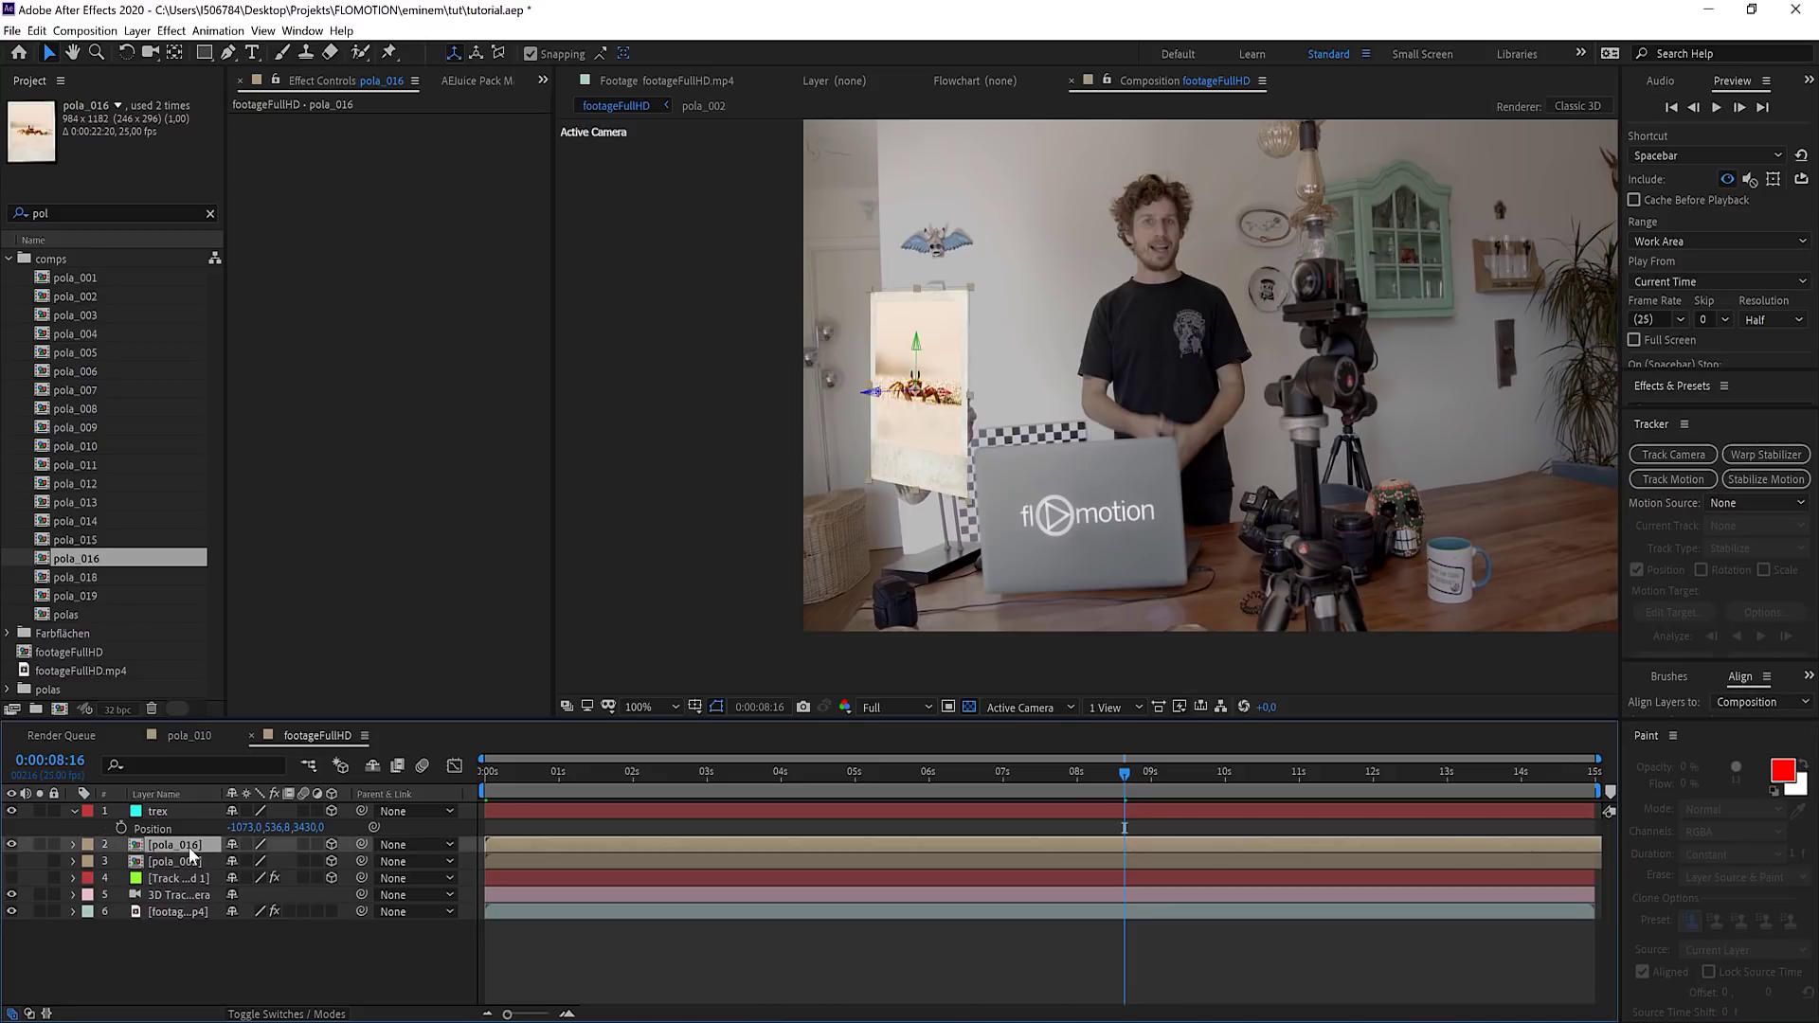
pyautogui.press('s')
pyautogui.moveTo(284, 861); pyautogui.dragTo(222, 877)
pyautogui.click(907, 664)
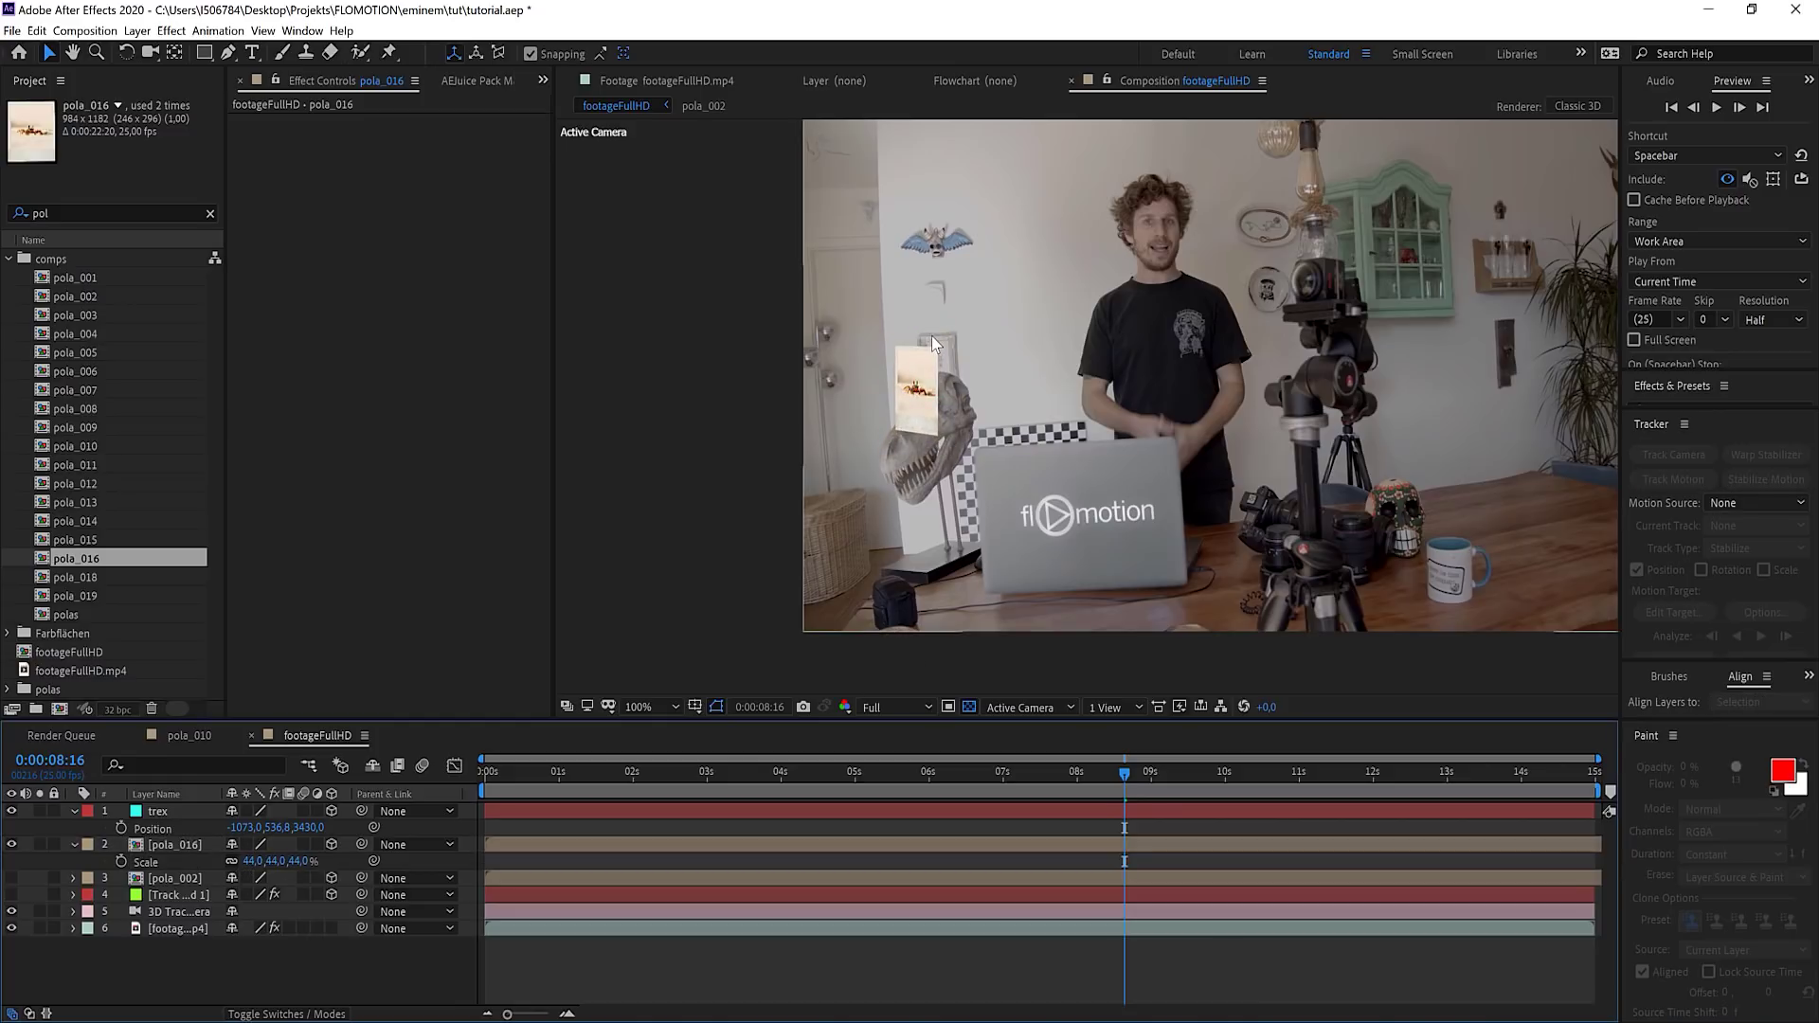
# - Rotate pola_016 so it faces the camera above the trex skull
pyautogui.click(916, 389)
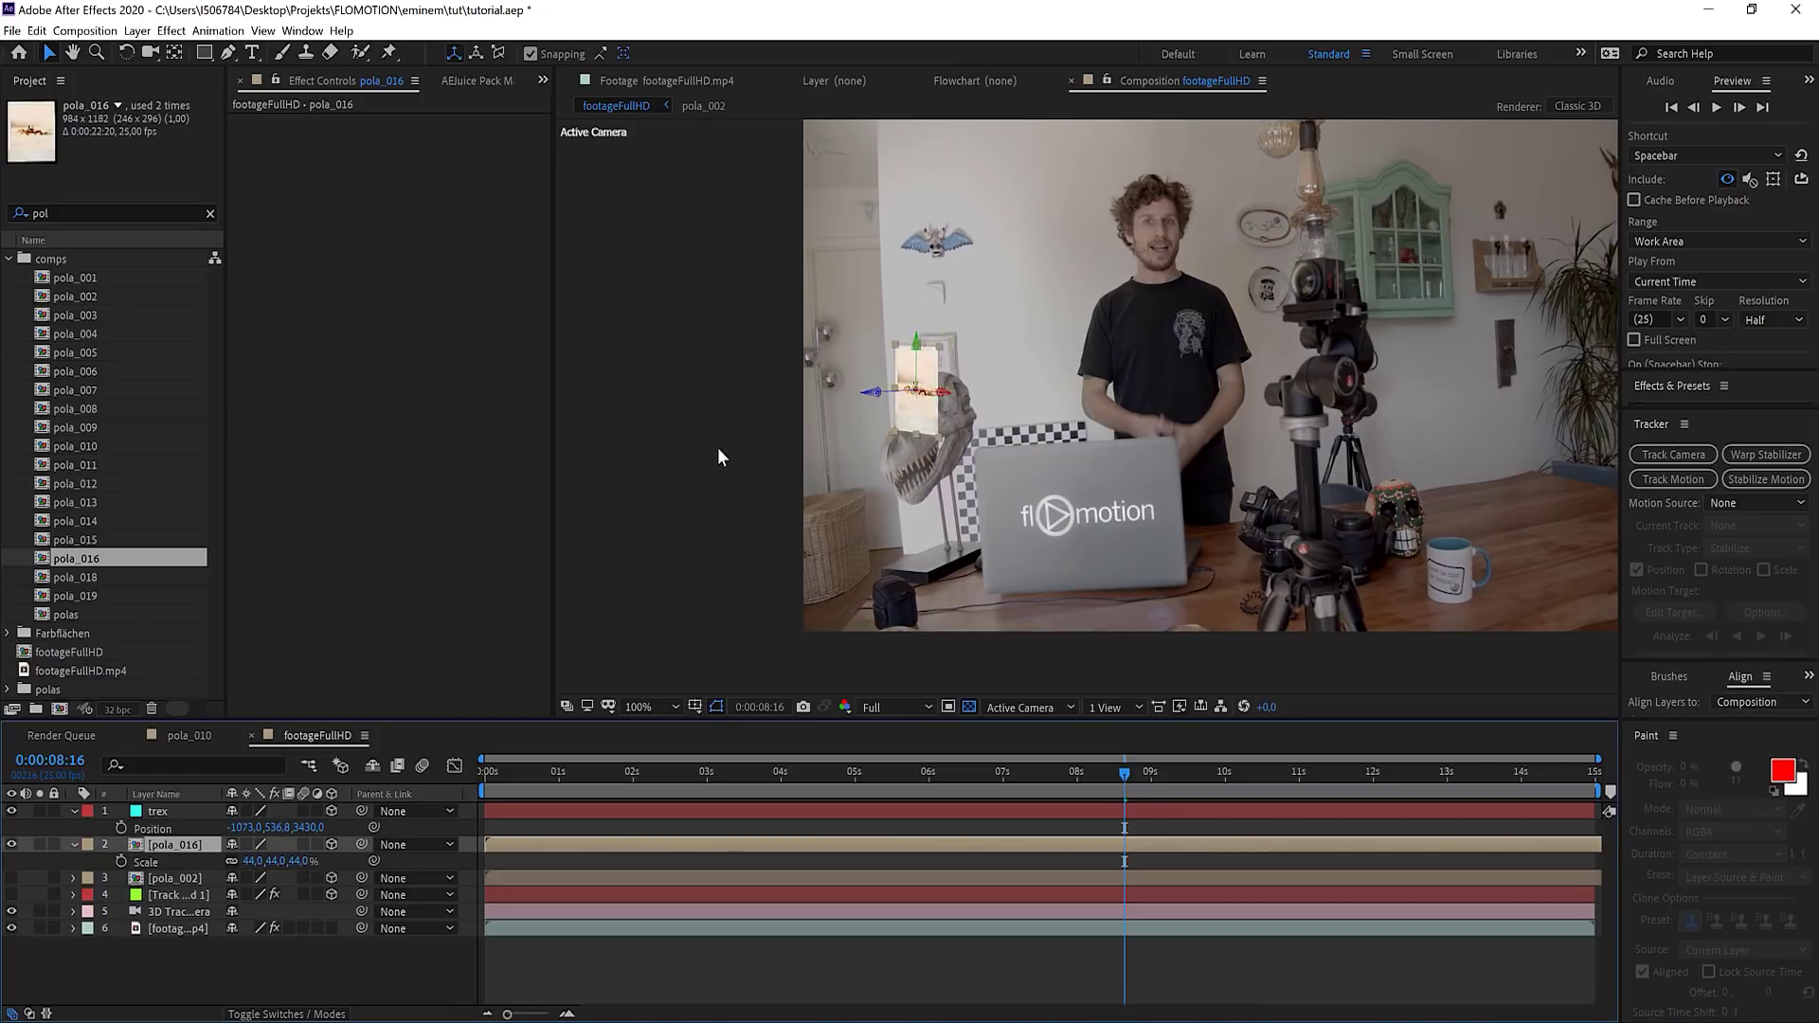
pyautogui.press('w')
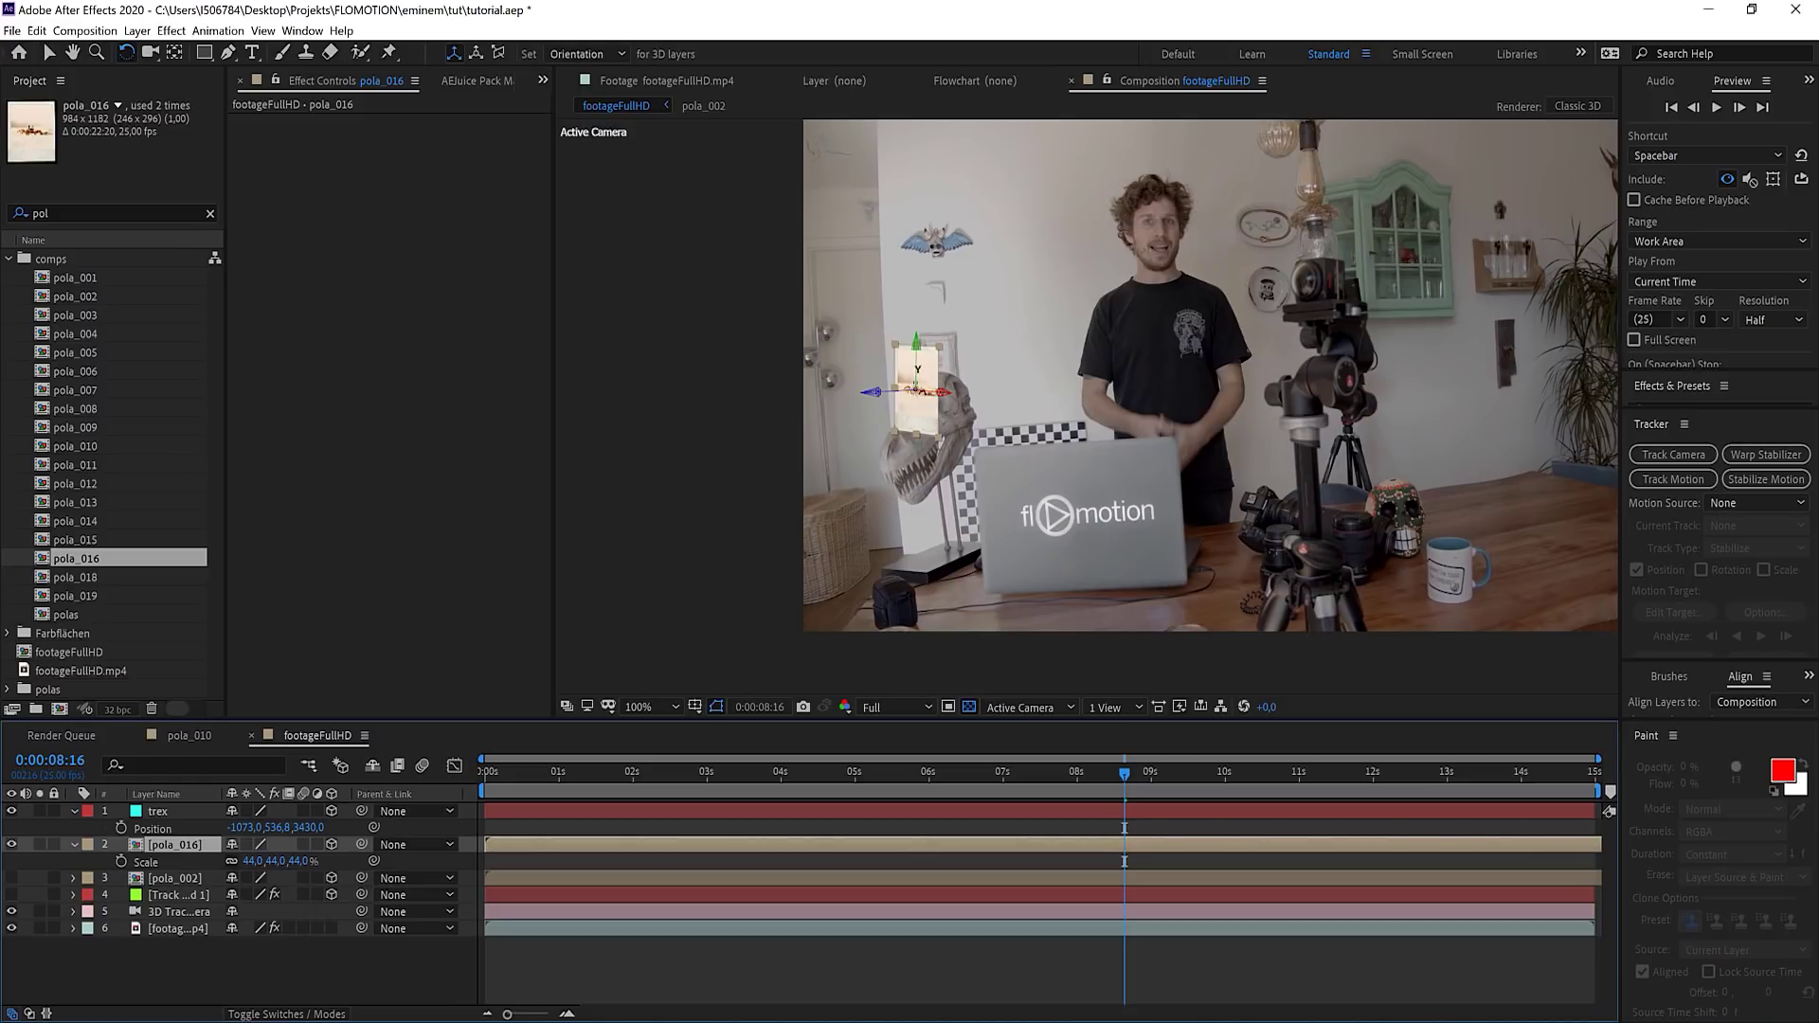
pyautogui.moveTo(938, 390); pyautogui.dragTo(961, 331)
pyautogui.press('v')
# - Make pola_002 visible and set its scale to 44%
pyautogui.click(11, 877)
pyautogui.click(162, 878)
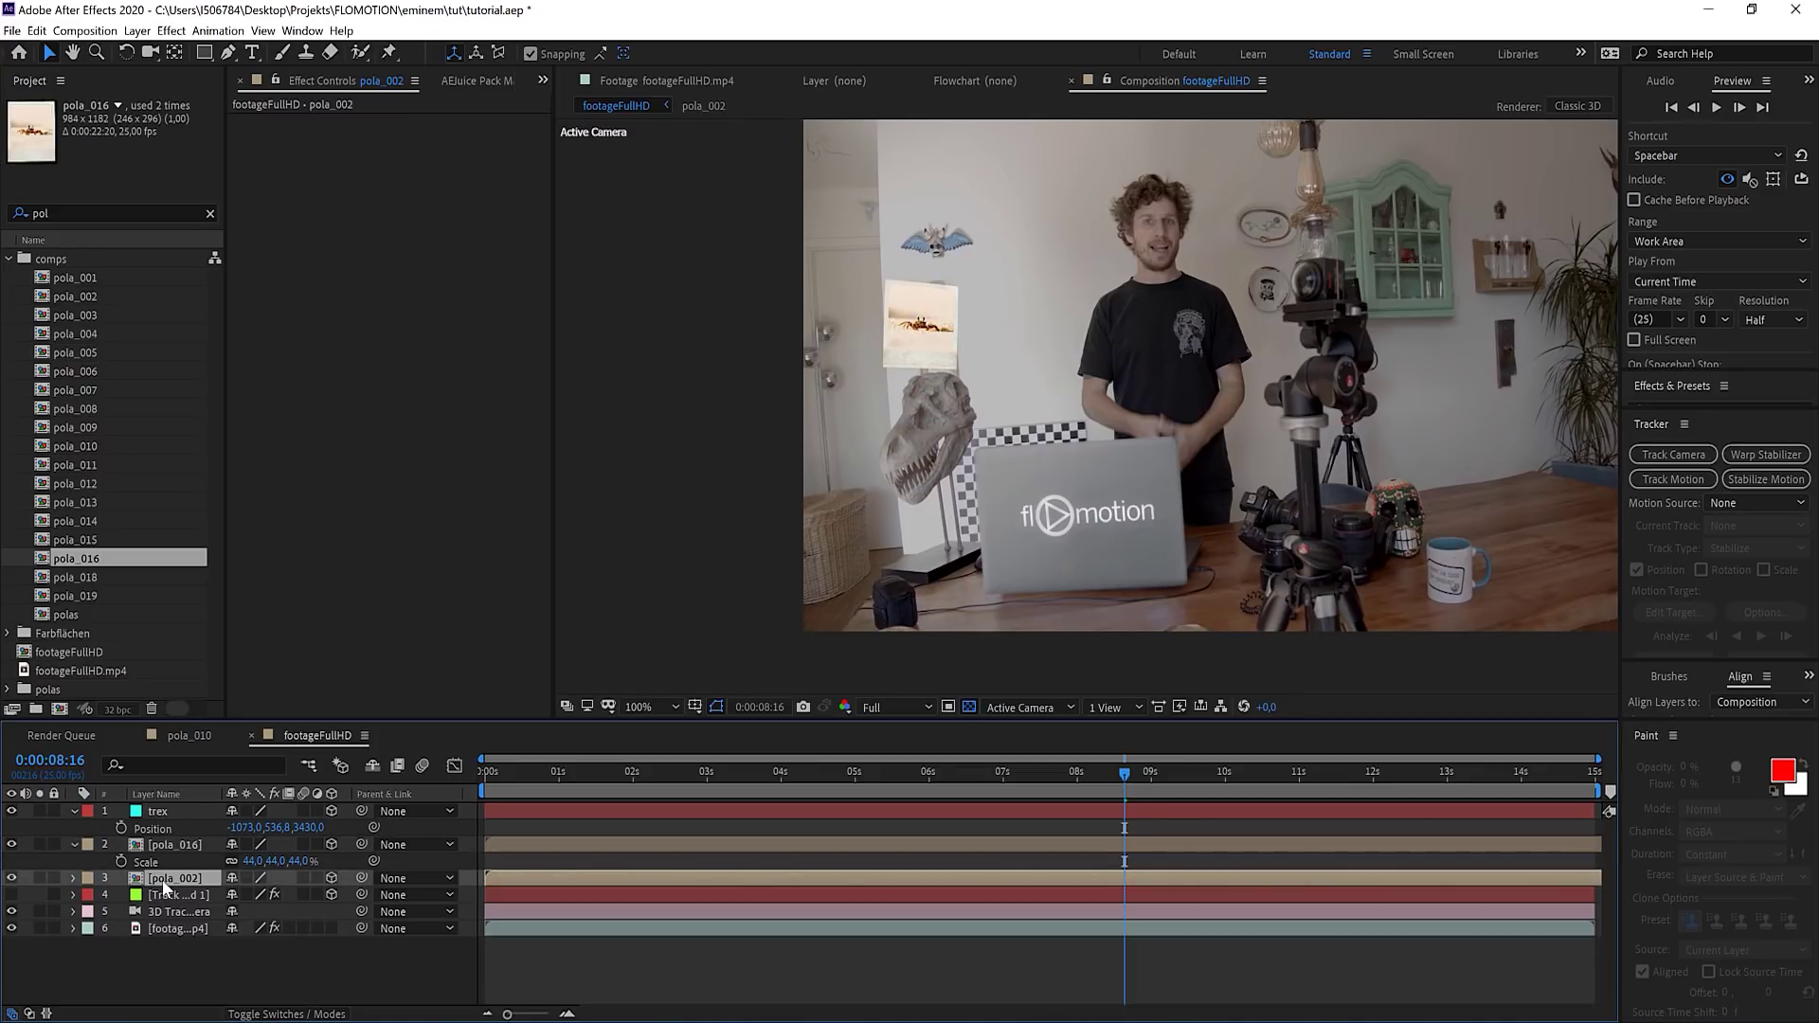
pyautogui.write('s')
pyautogui.write('44')
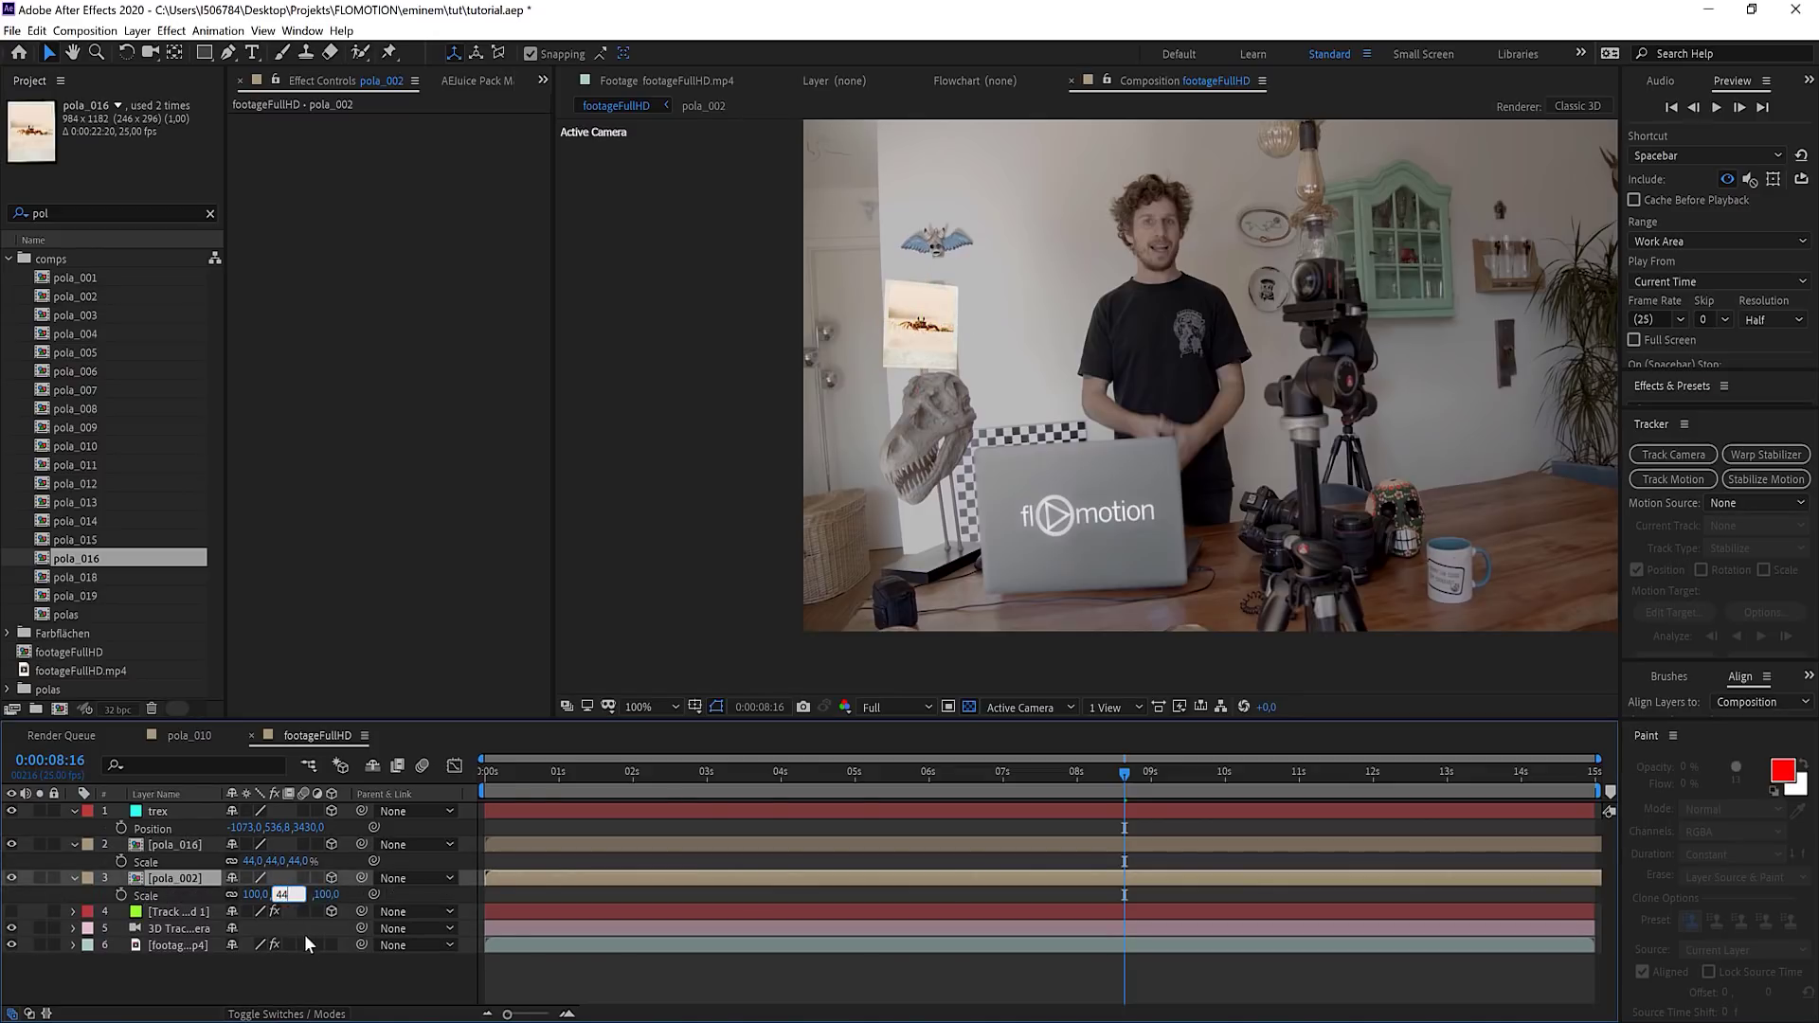
pyautogui.press('Return')
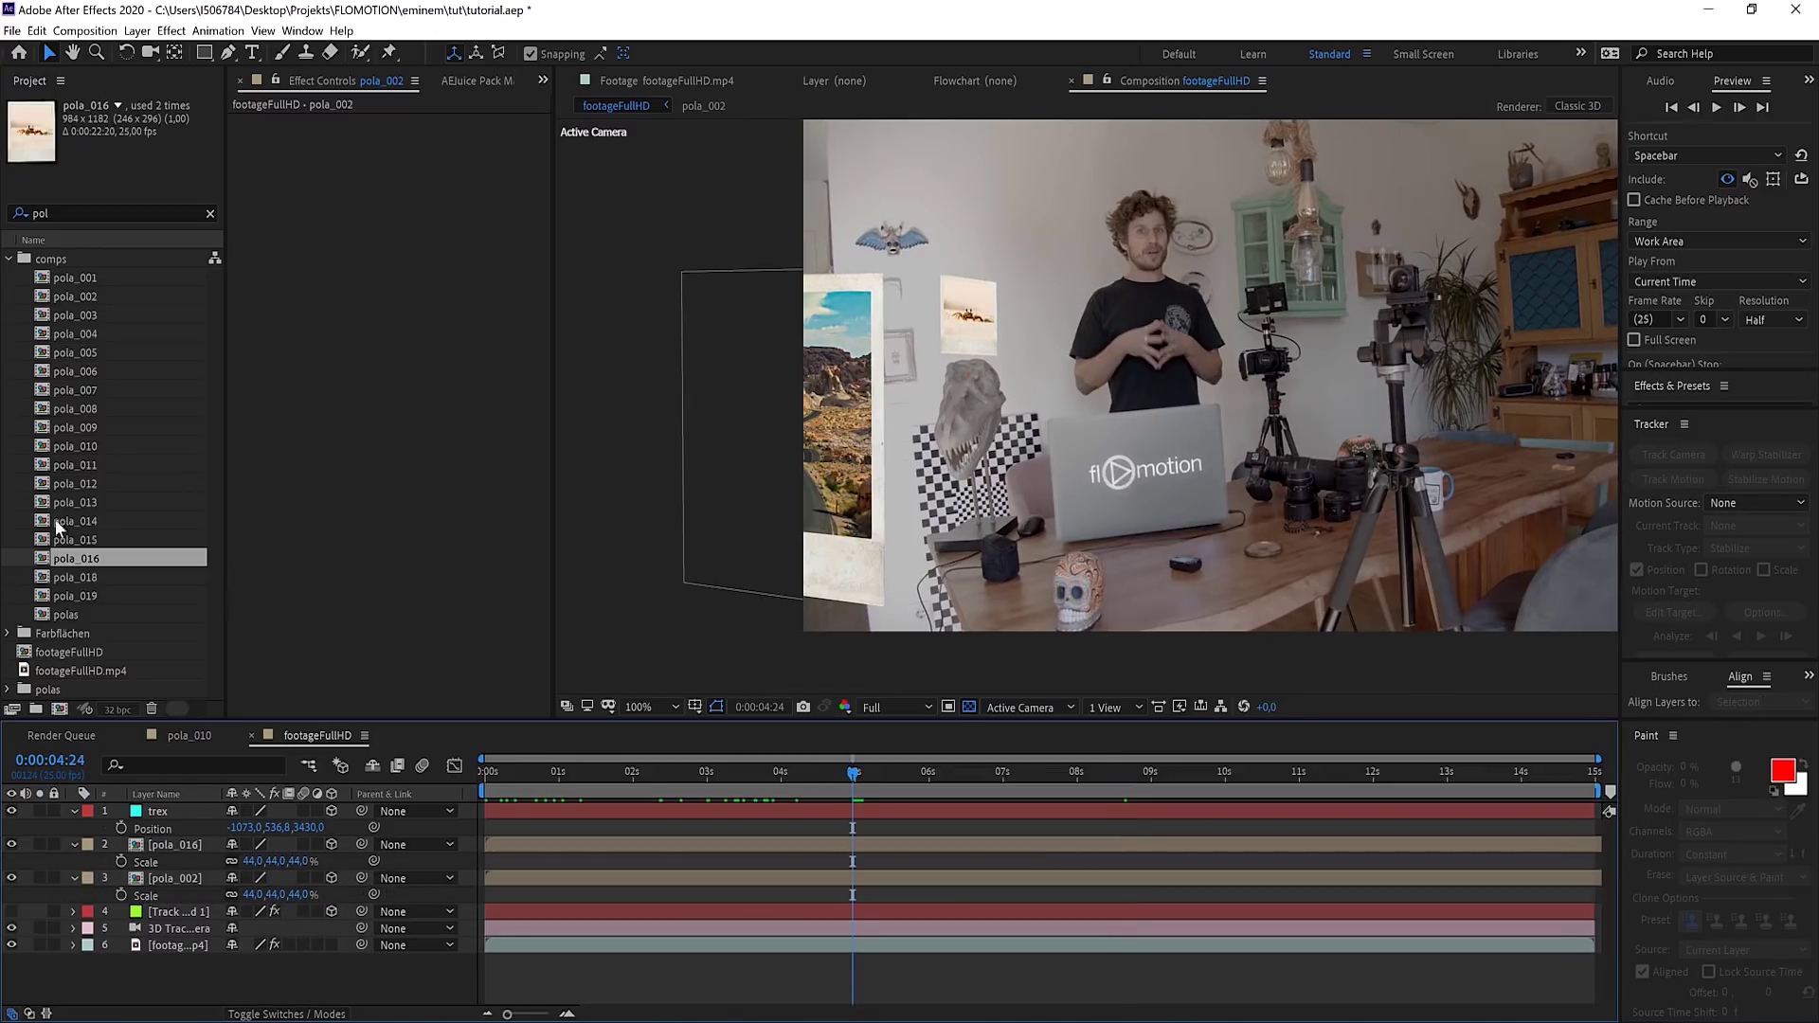
# - Add the starry-sky pola_010 comp as a layer at 44% scale with 3D enabled
pyautogui.click(71, 446)
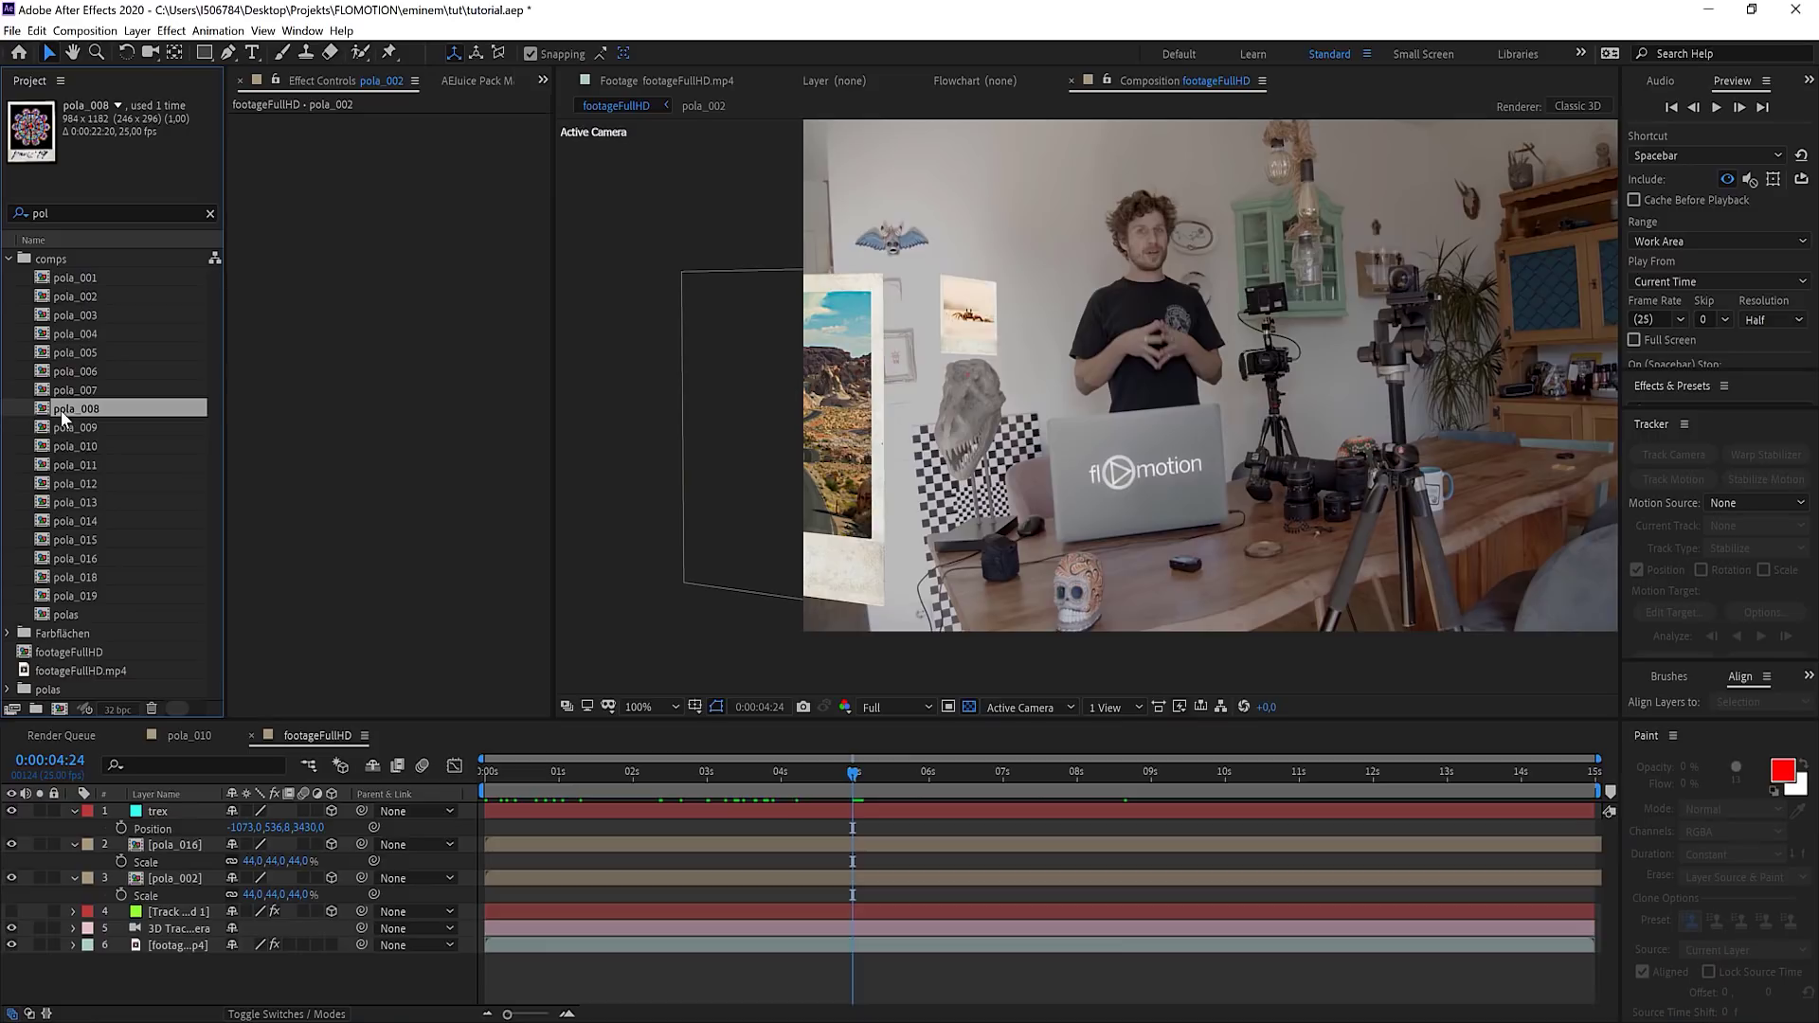
pyautogui.moveTo(71, 445); pyautogui.dragTo(1435, 428)
pyautogui.scroll(-2, 1429, 426)
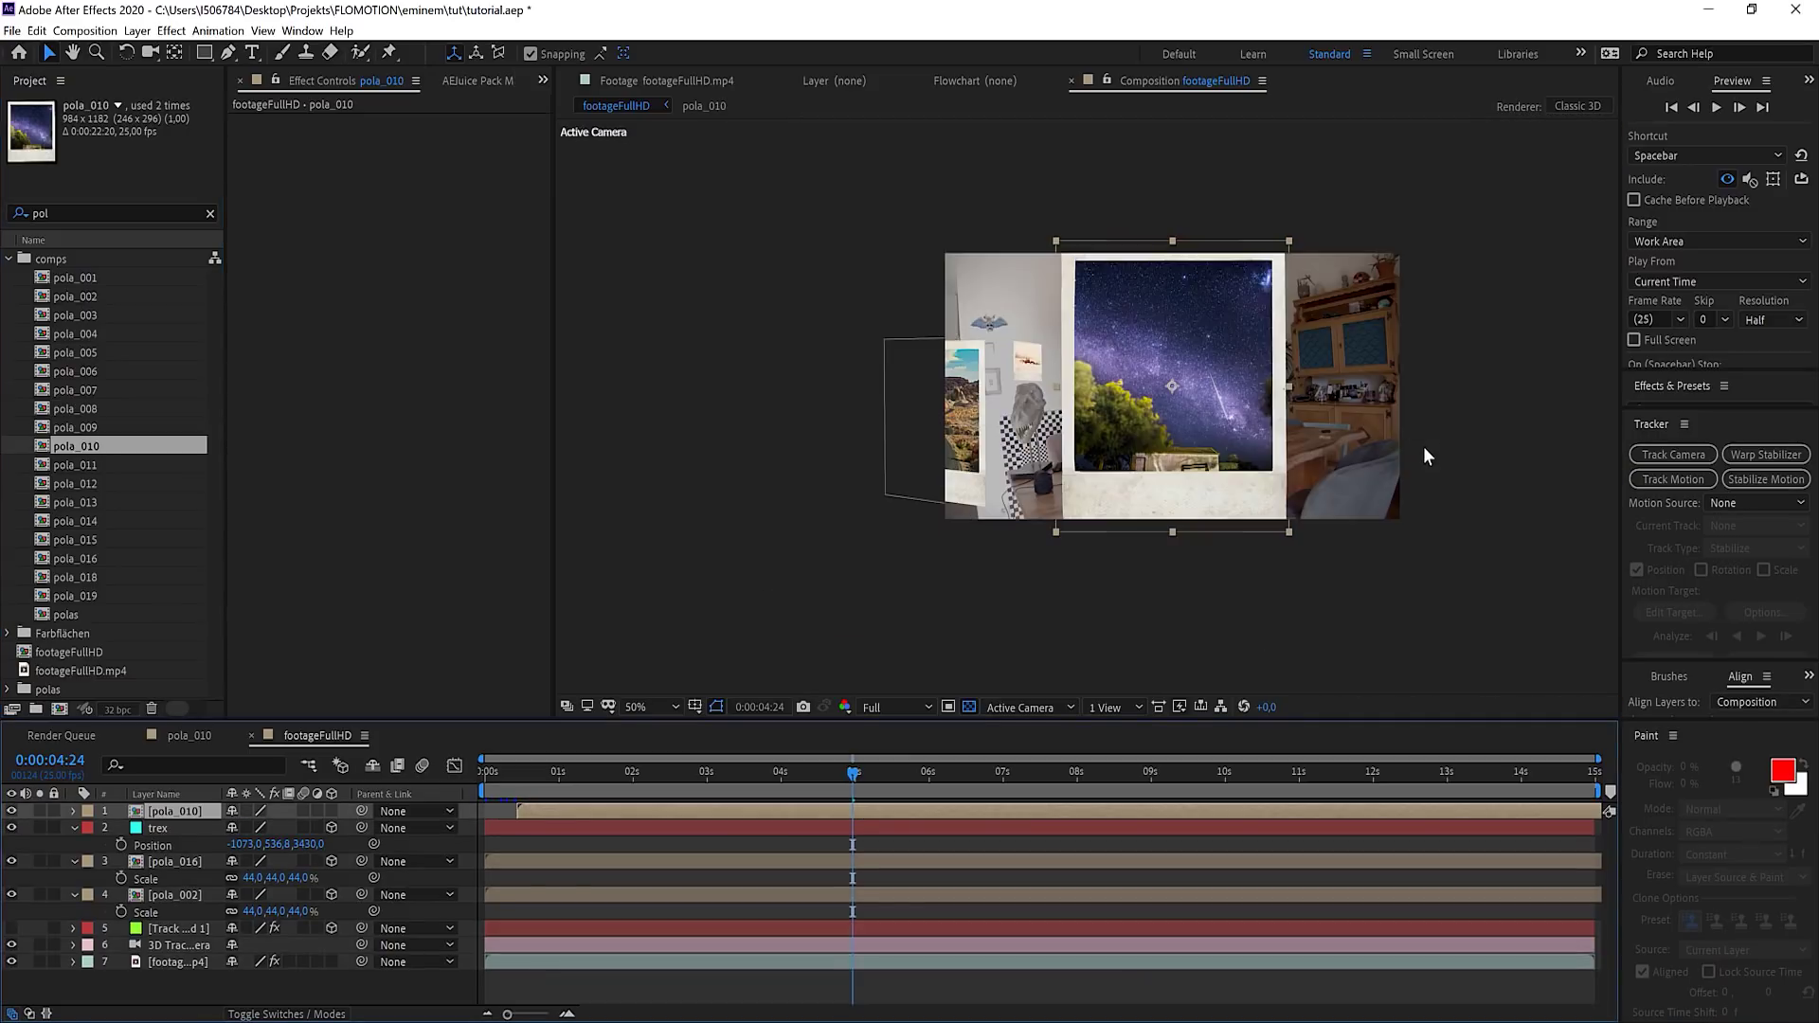
pyautogui.scroll(2, 942, 312)
pyautogui.scroll(2, 1167, 440)
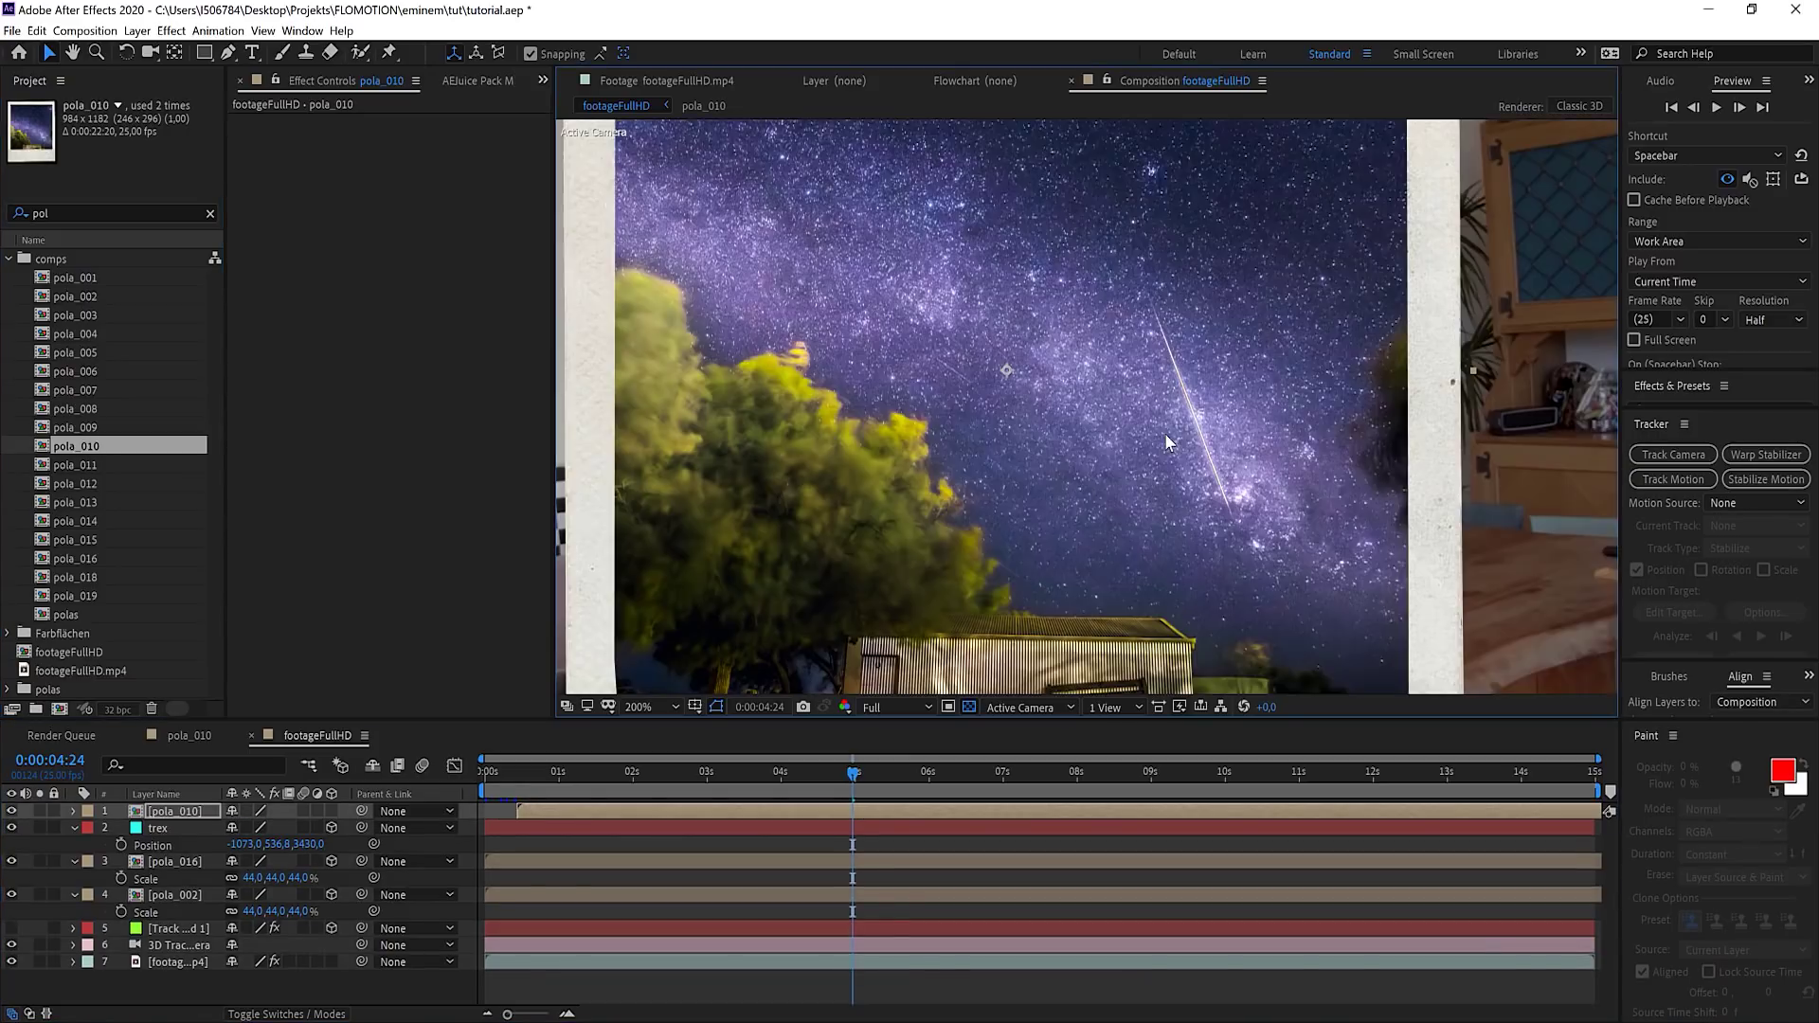
pyautogui.scroll(-2, 1242, 525)
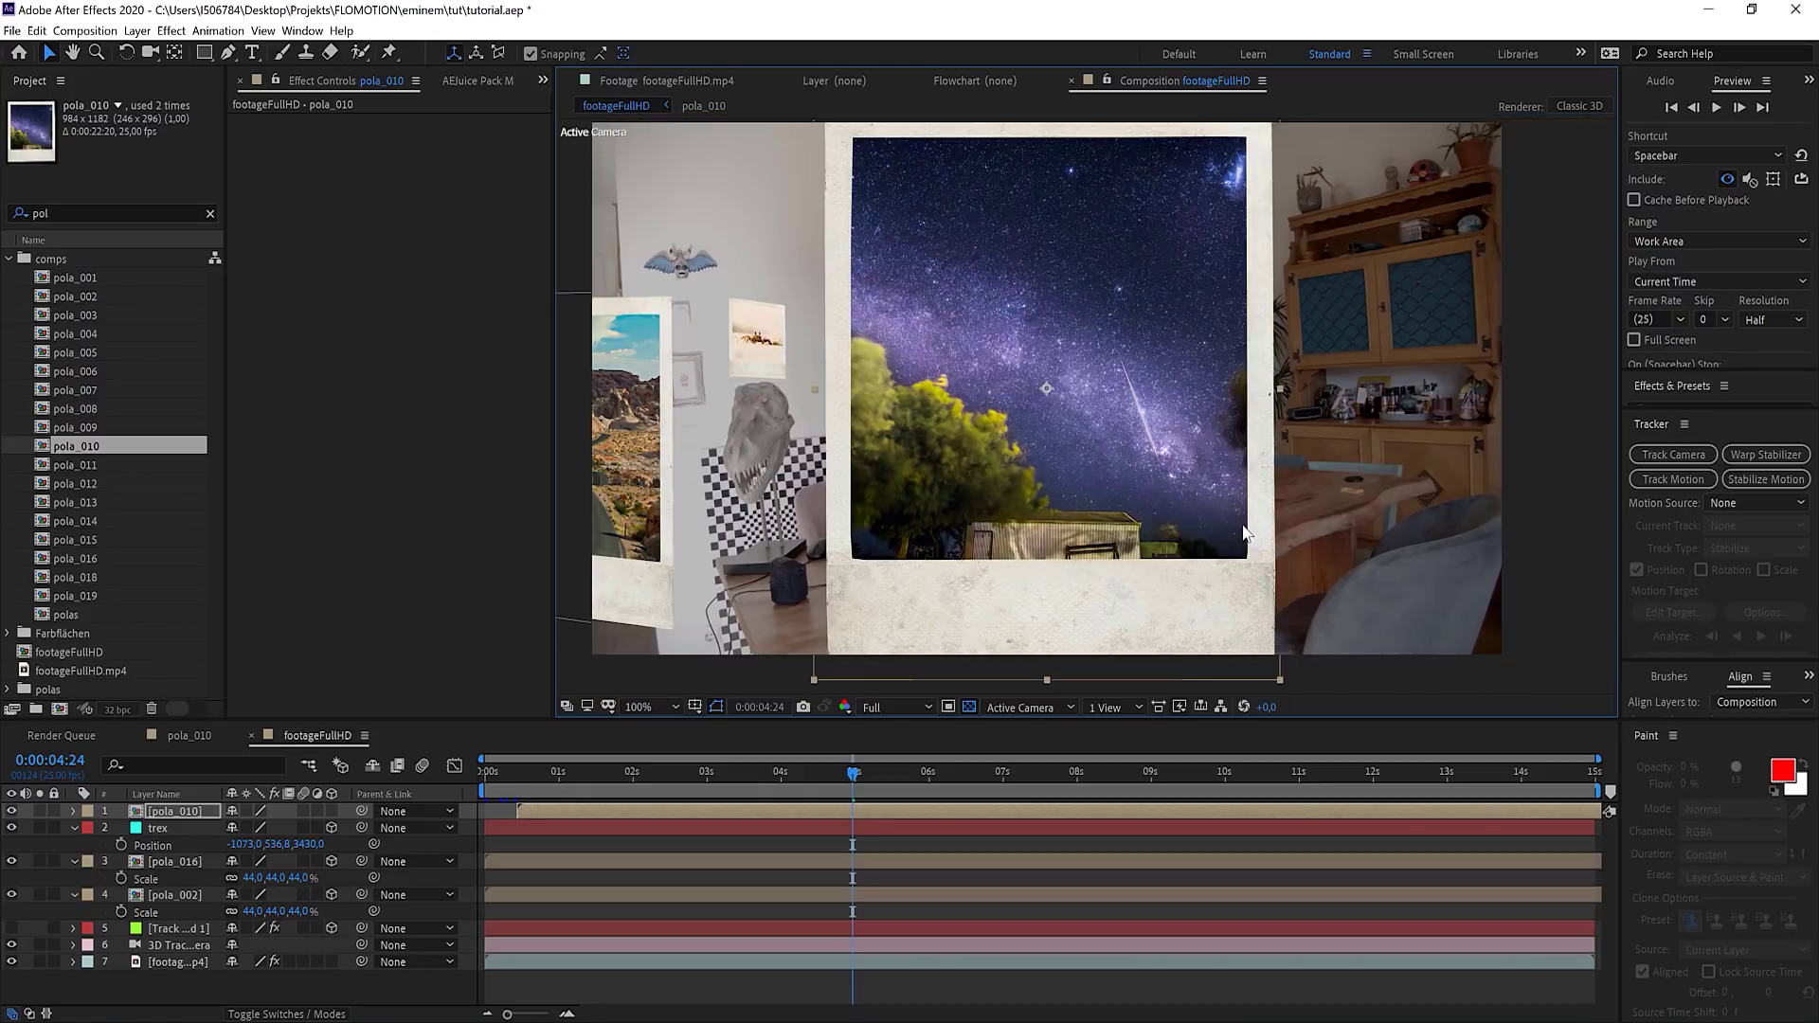
pyautogui.write('s')
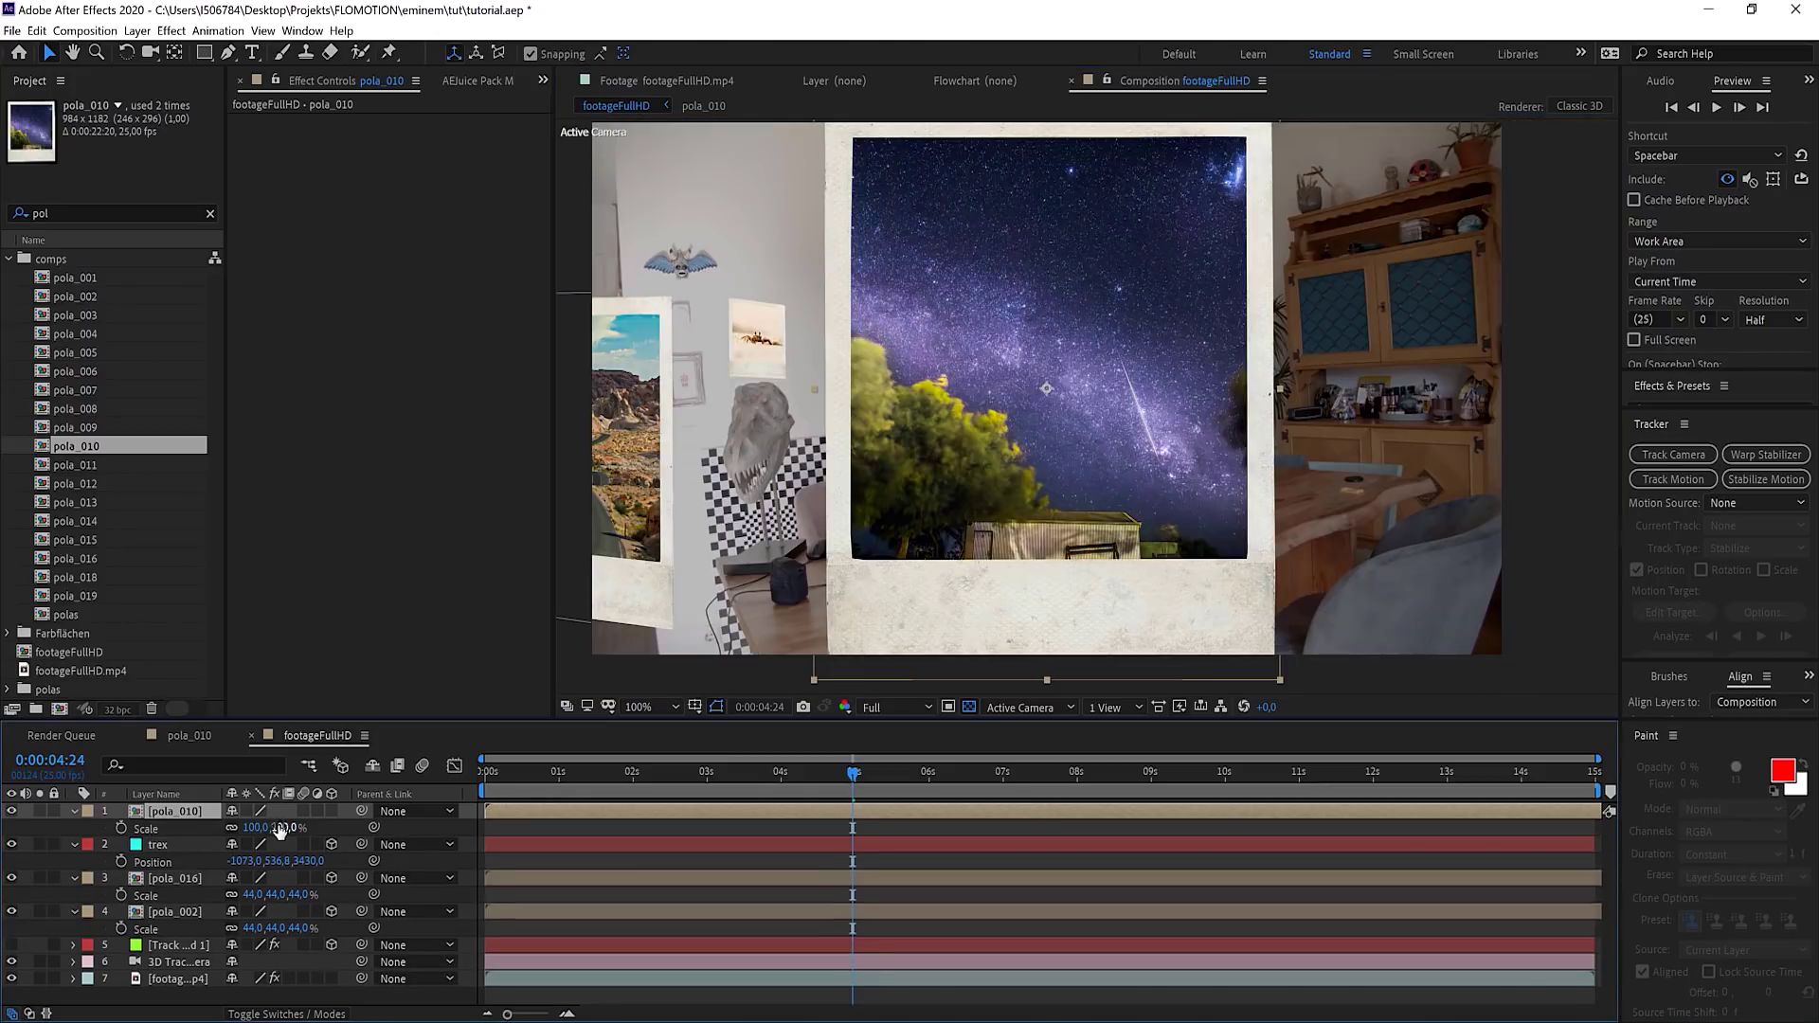
pyautogui.write('44')
pyautogui.press('Return')
pyautogui.click(332, 811)
# - Push pola_010 back into the room and raise it above the laptop
pyautogui.press('Home')
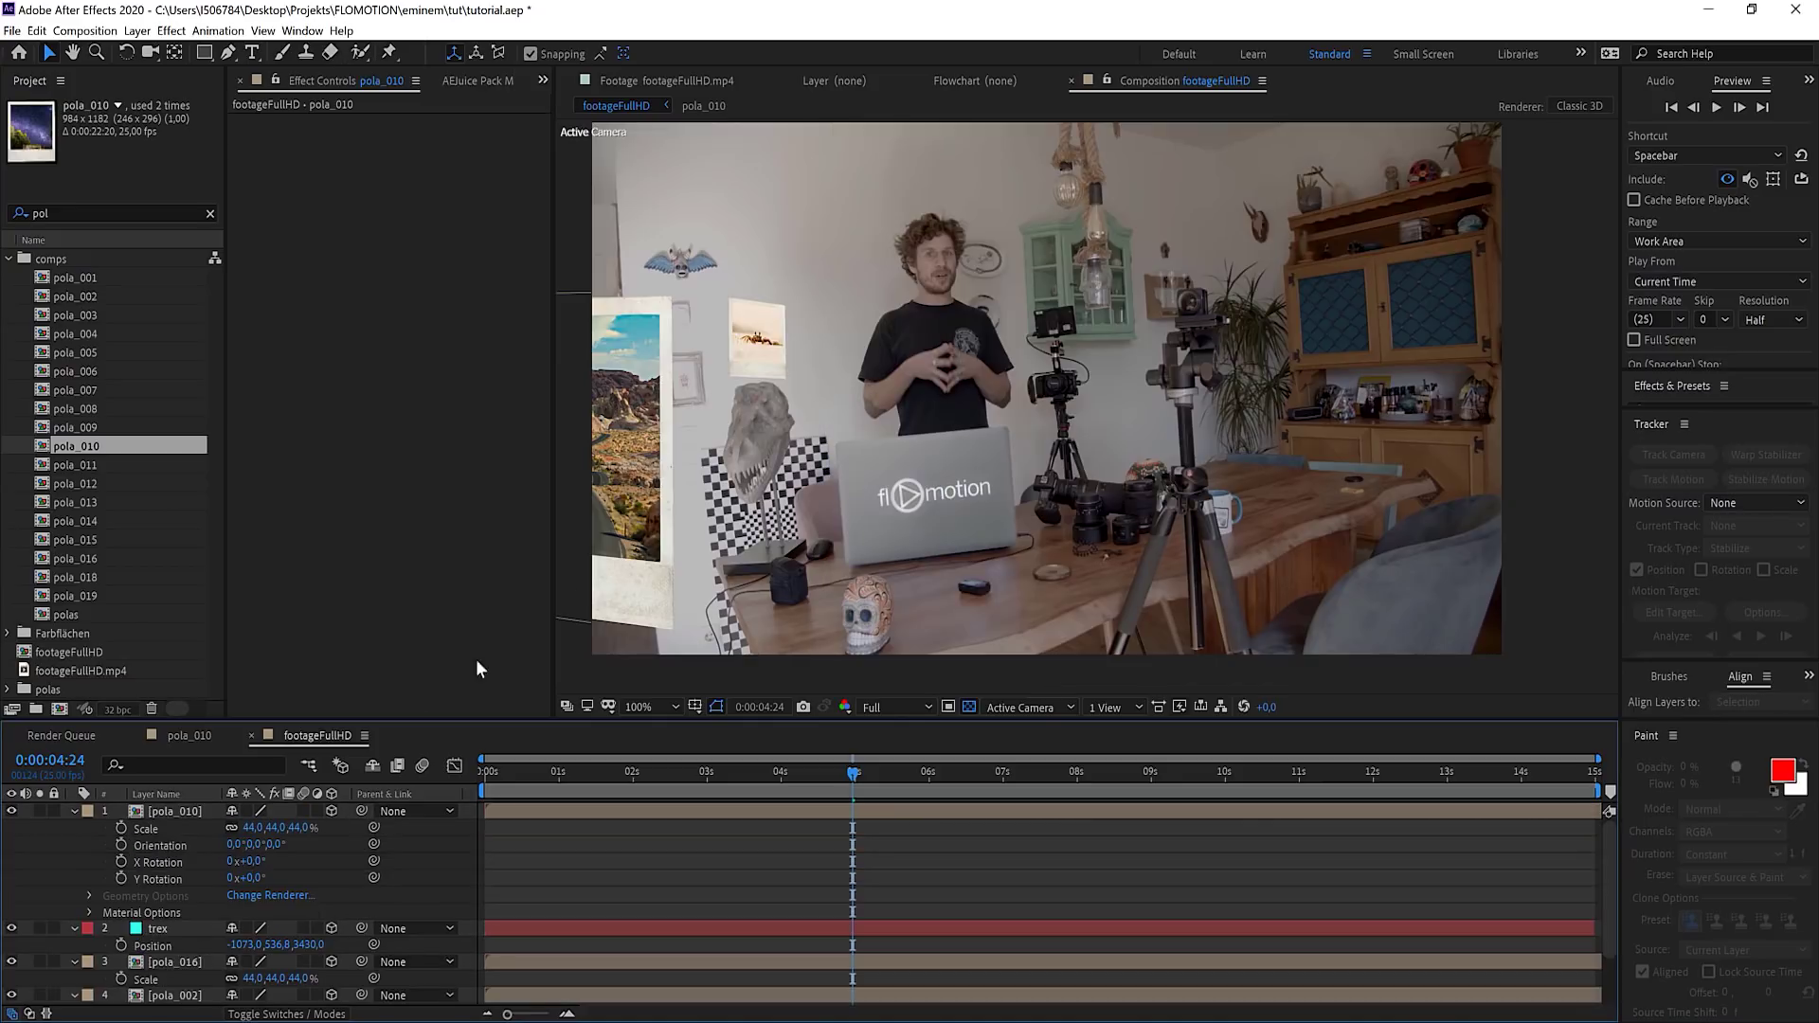
pyautogui.moveTo(1338, 409); pyautogui.dragTo(1014, 393)
pyautogui.moveTo(585, 769); pyautogui.dragTo(848, 775)
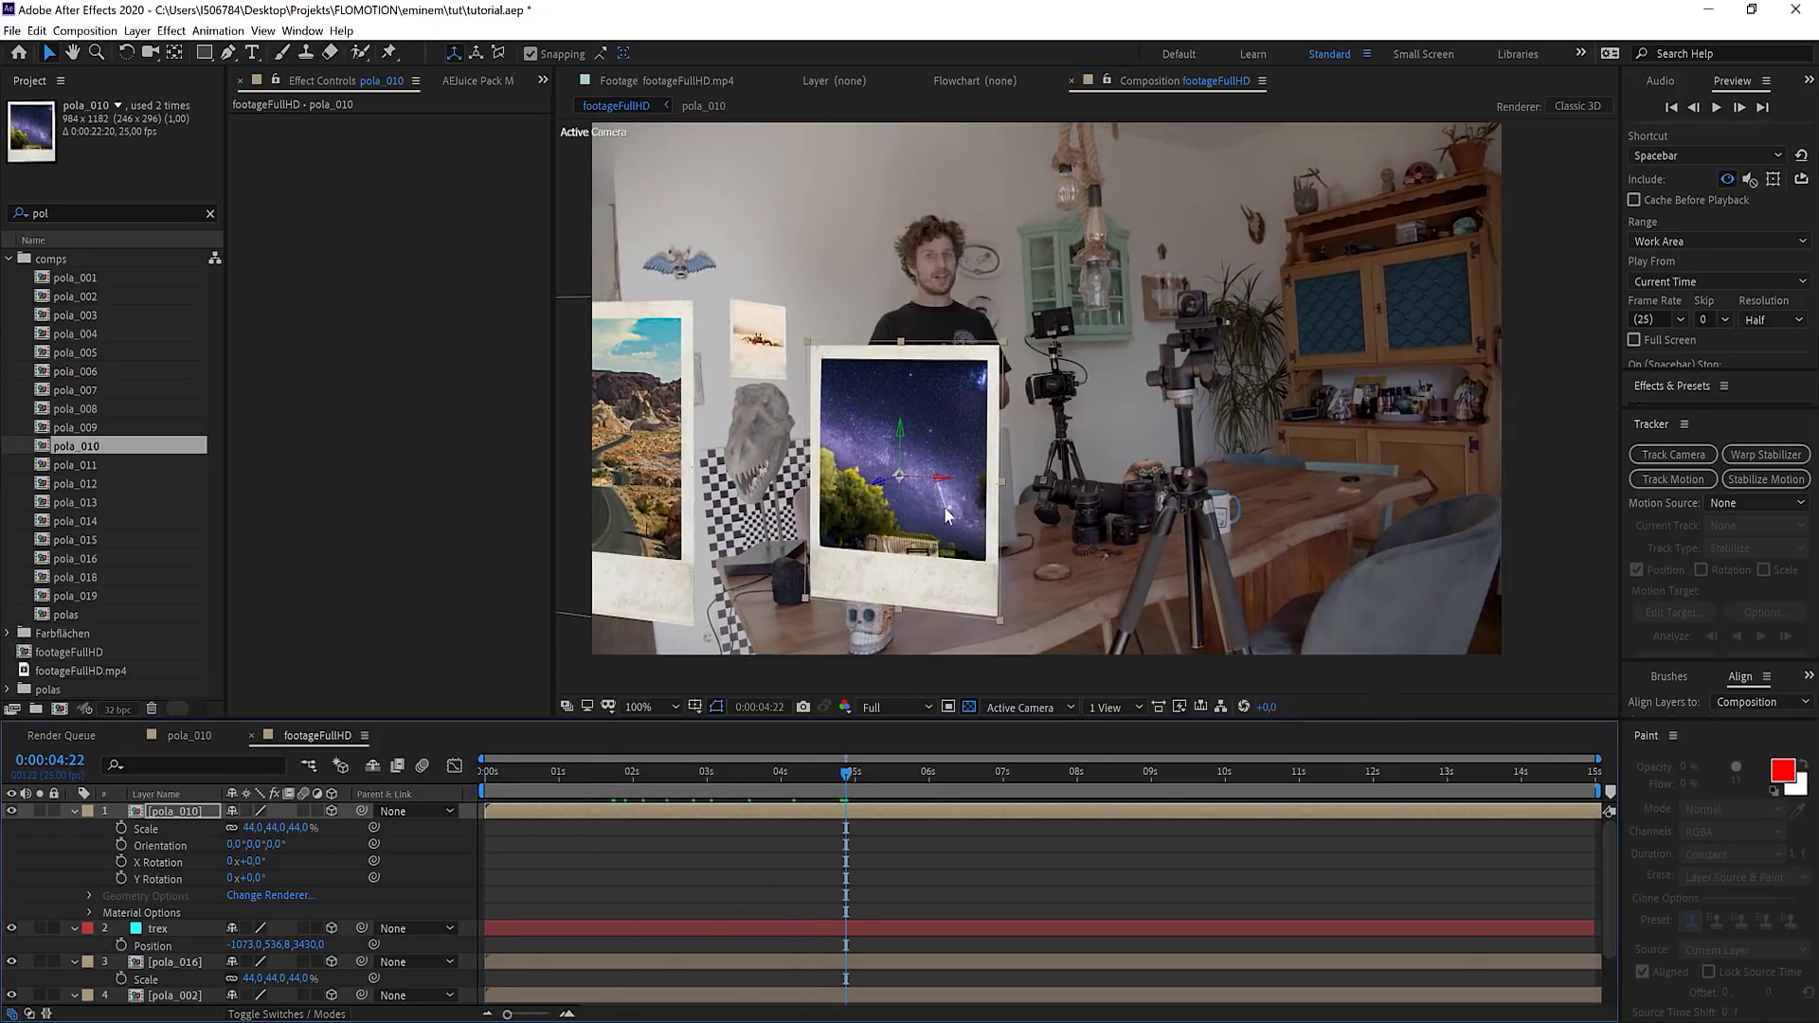
pyautogui.moveTo(917, 499); pyautogui.dragTo(917, 266)
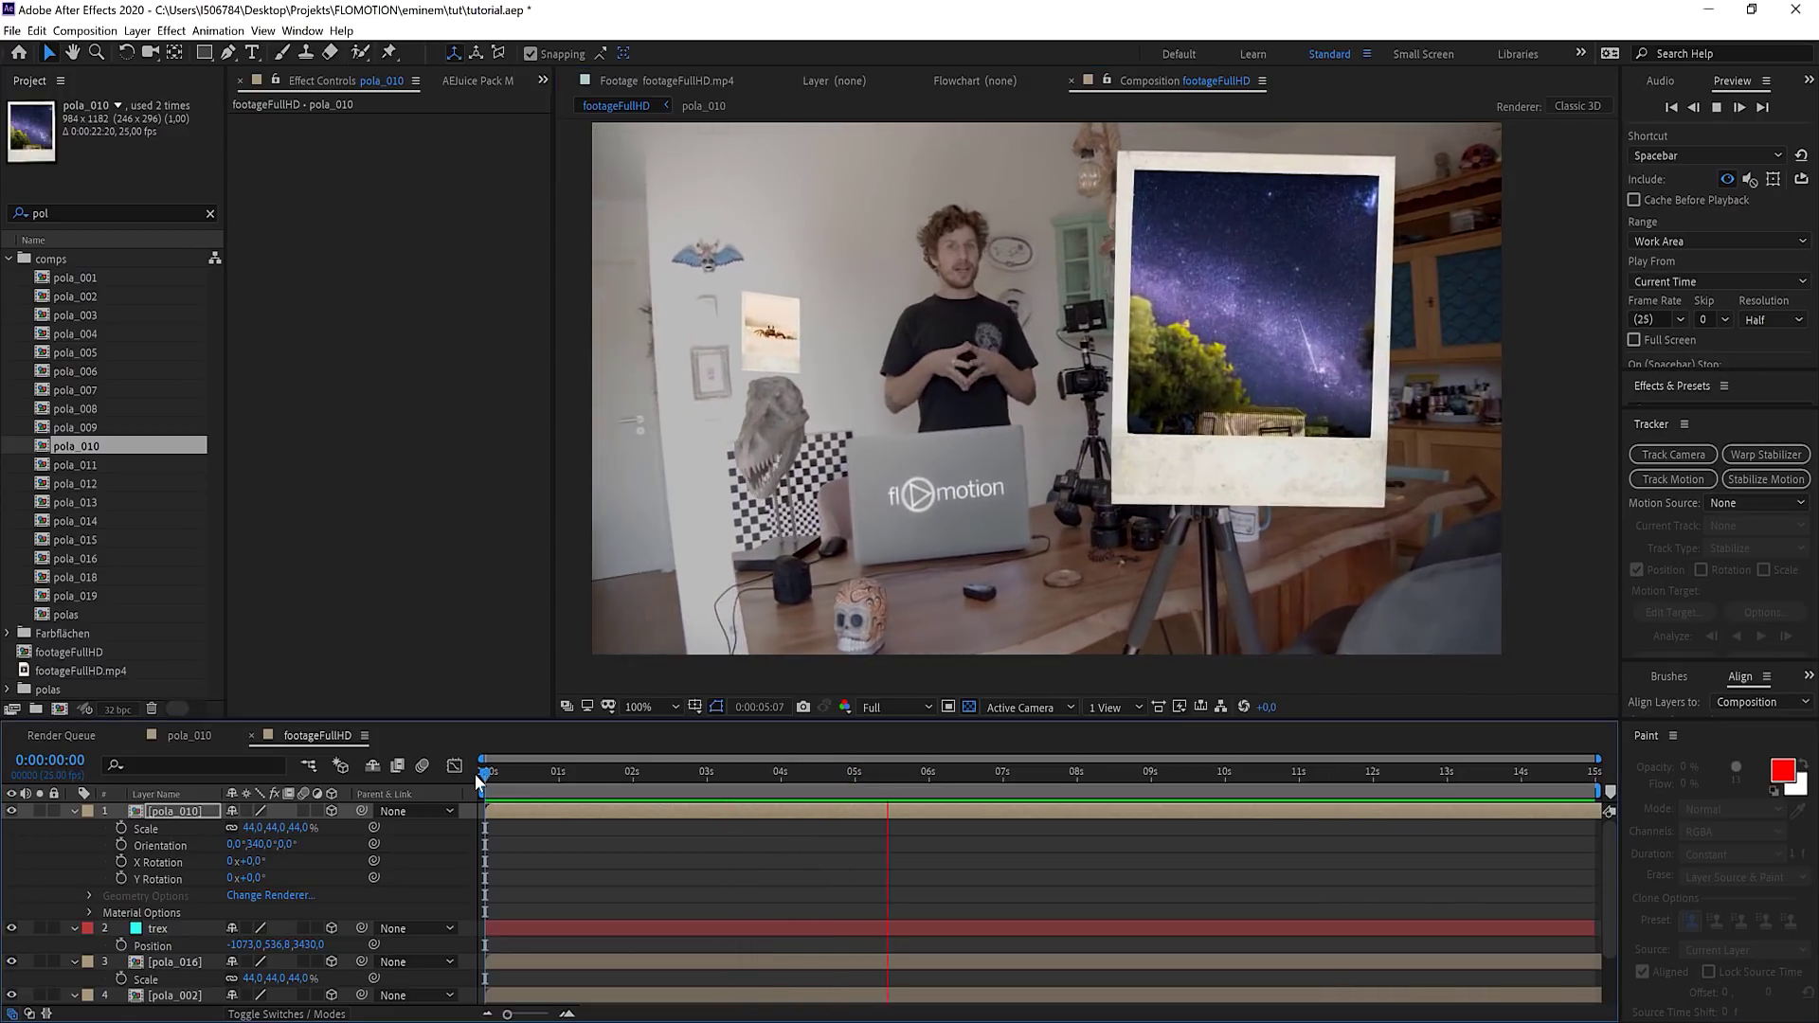
pyautogui.press('space')
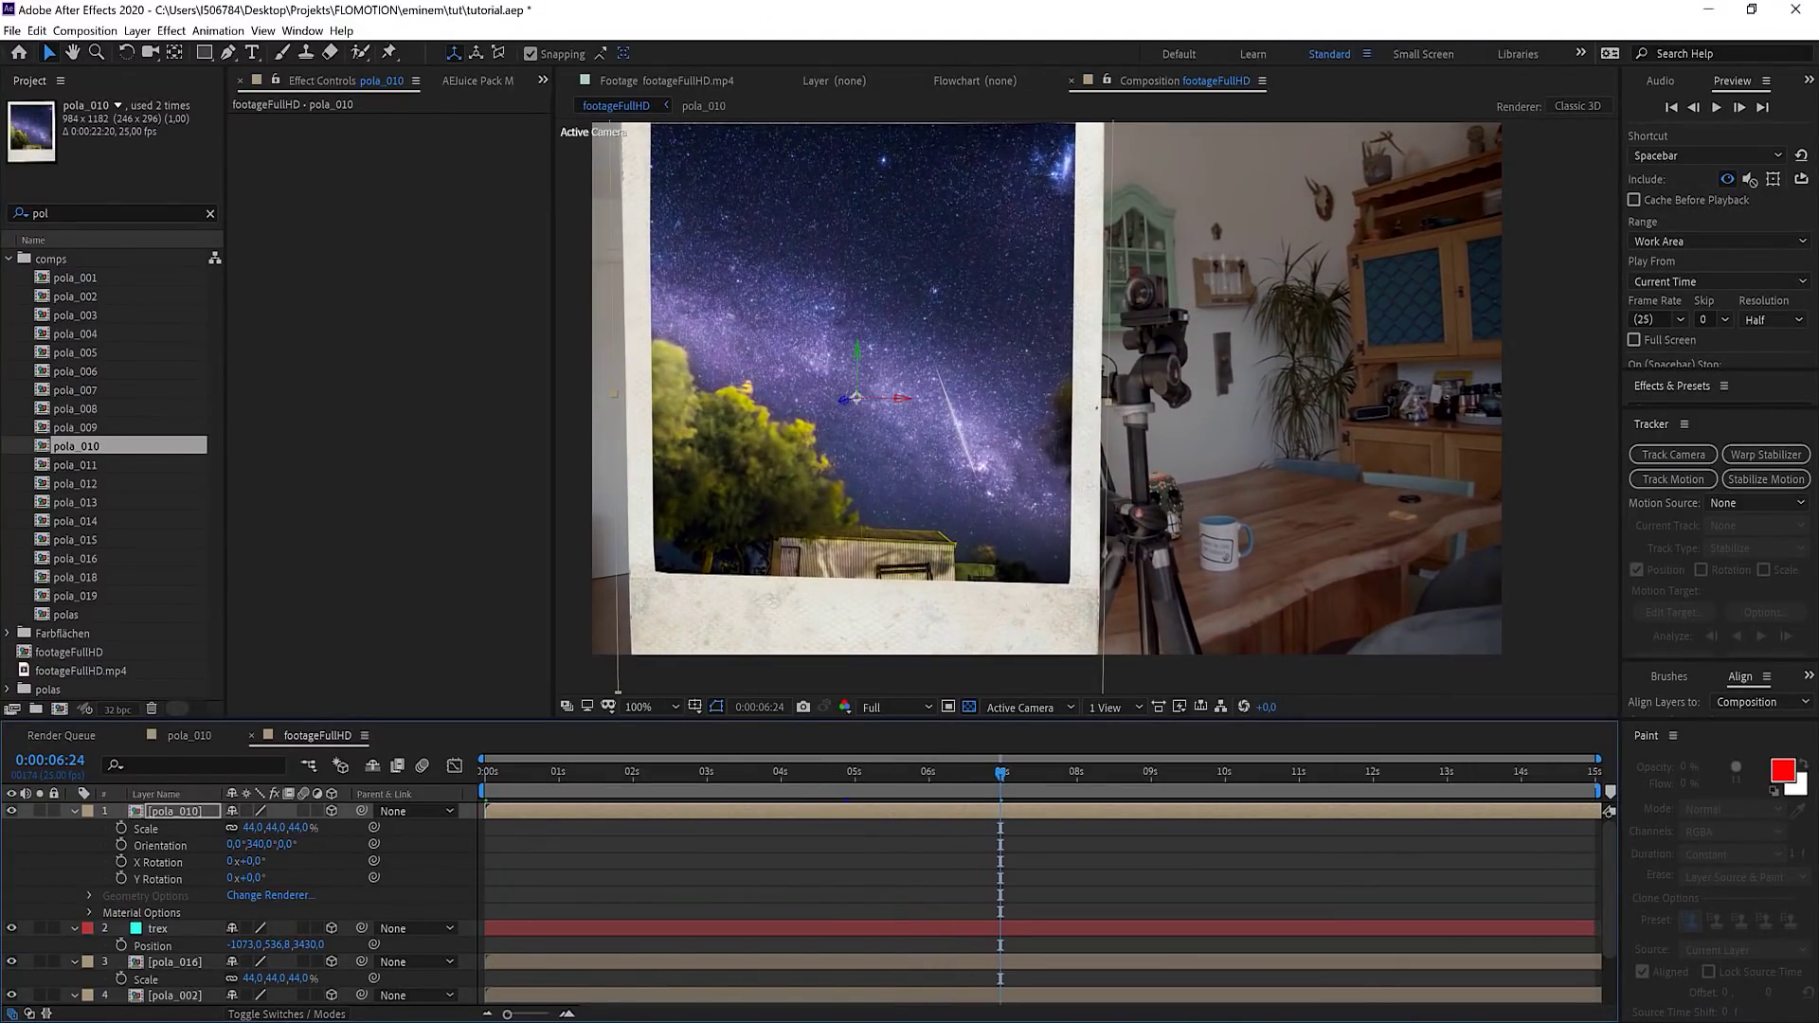
# - Collapse the properties of pola_010, trex, pola_016 and pola_002
pyautogui.click(73, 811)
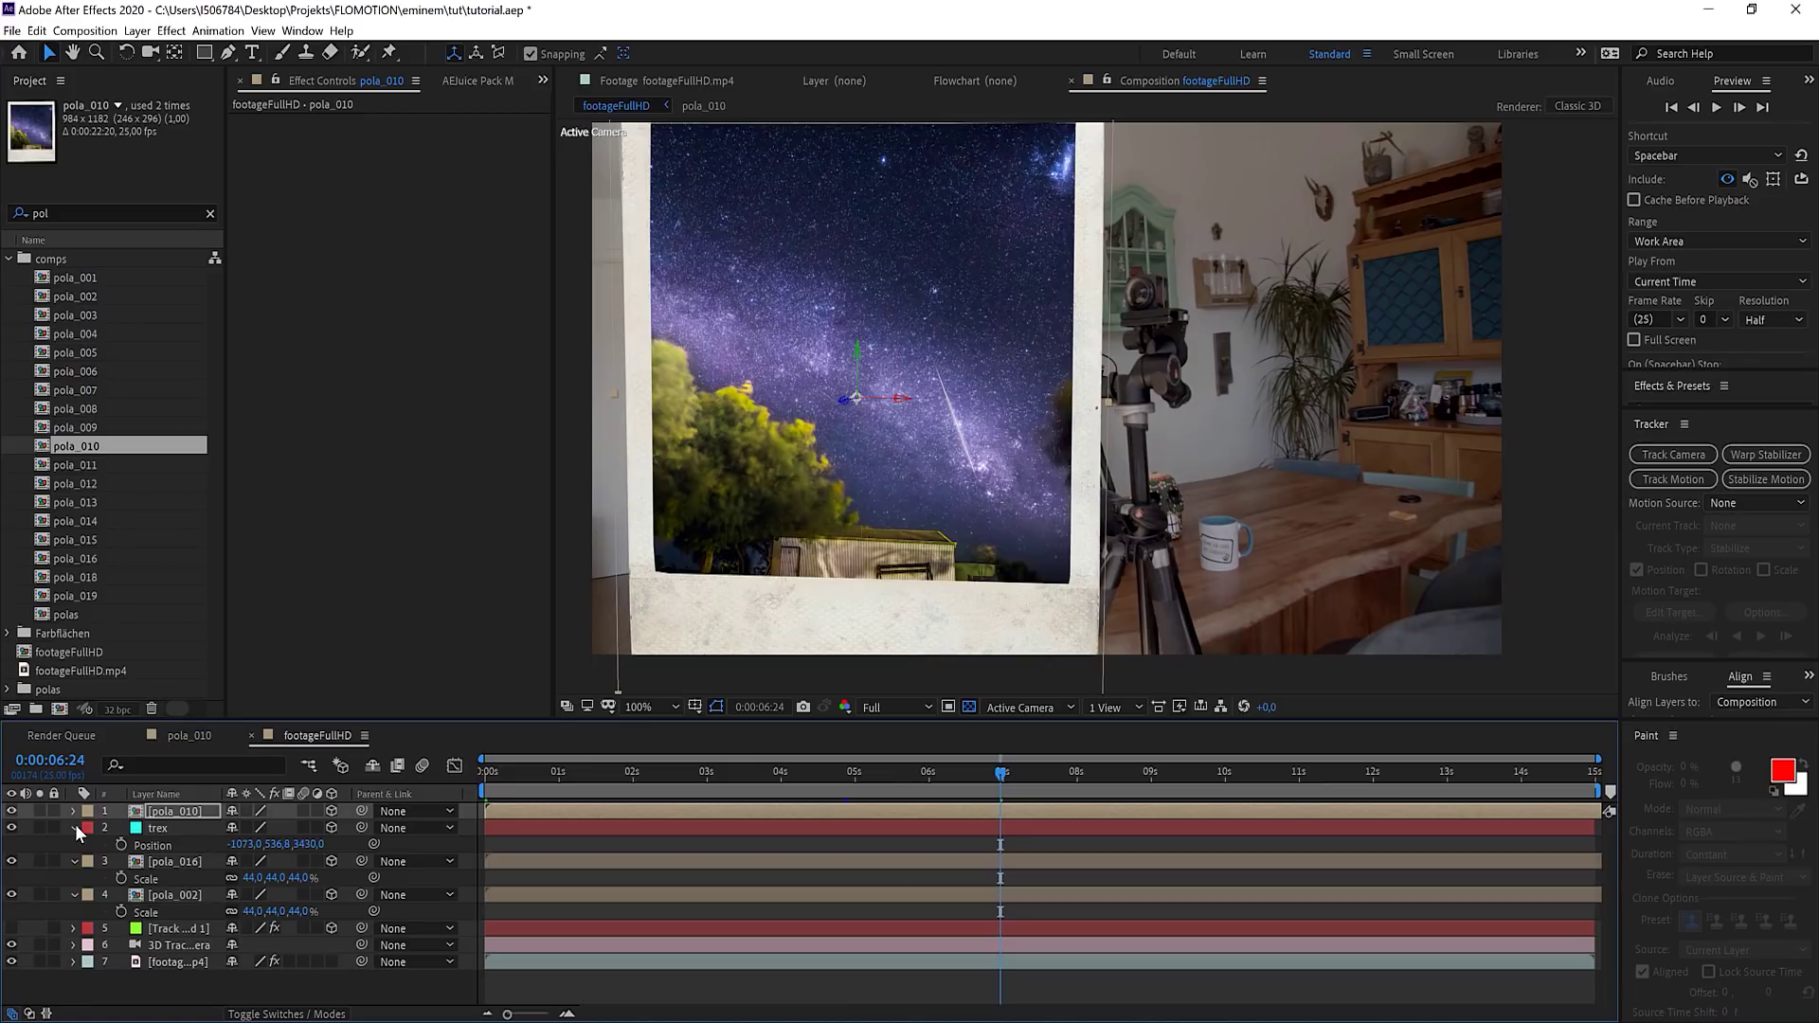
pyautogui.click(76, 824)
pyautogui.click(75, 844)
pyautogui.click(75, 861)
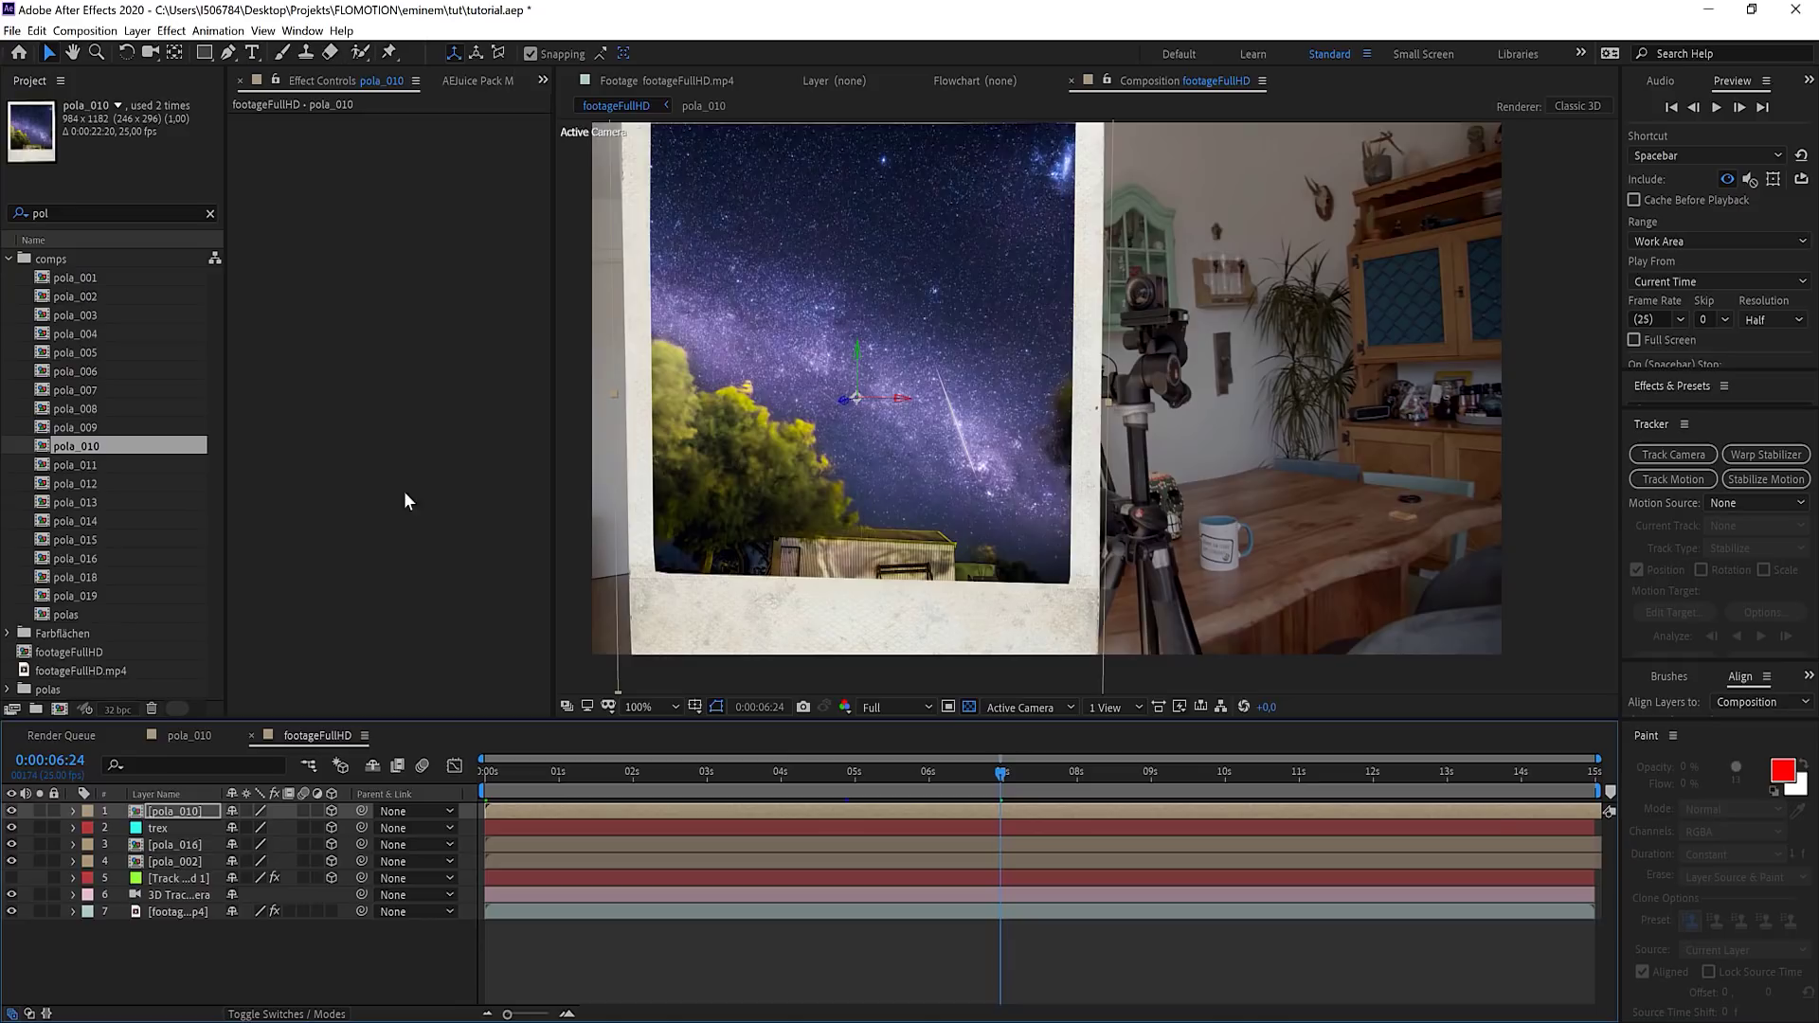
# - Turn on motion blur for pola_010 and Collapse Transformations for pola_016 and pola_002
pyautogui.click(303, 811)
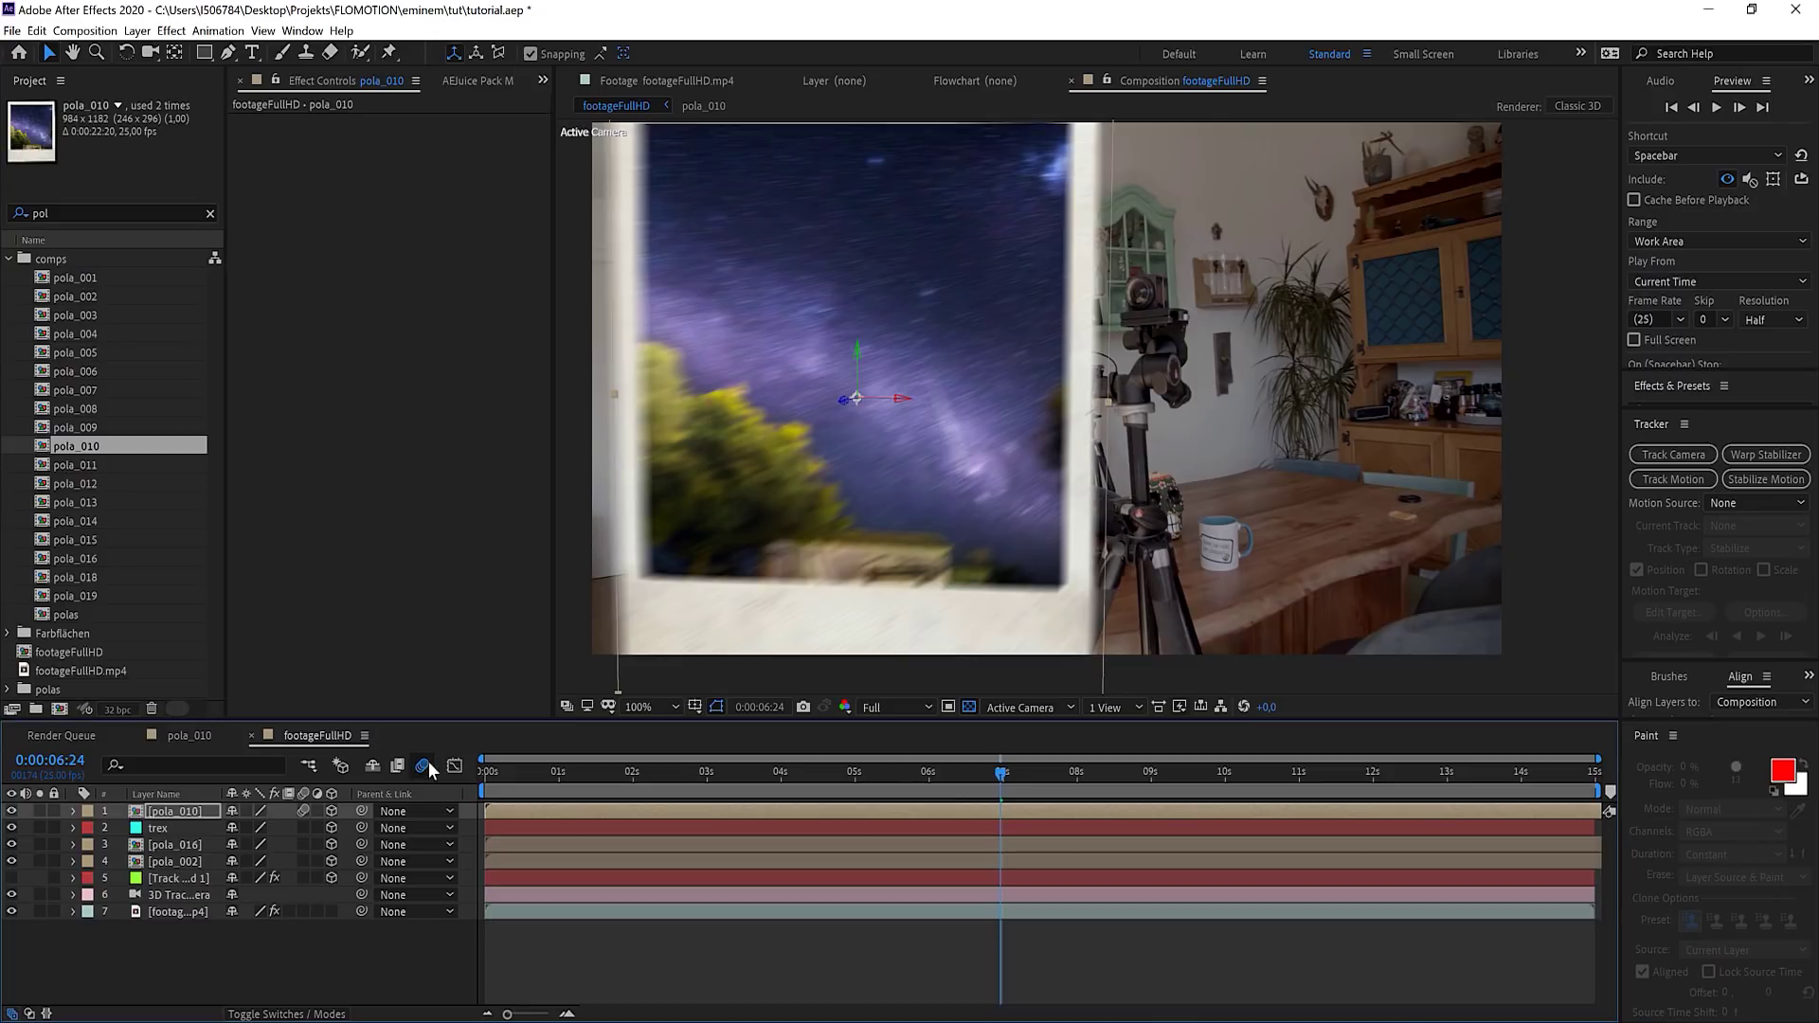
pyautogui.click(165, 844)
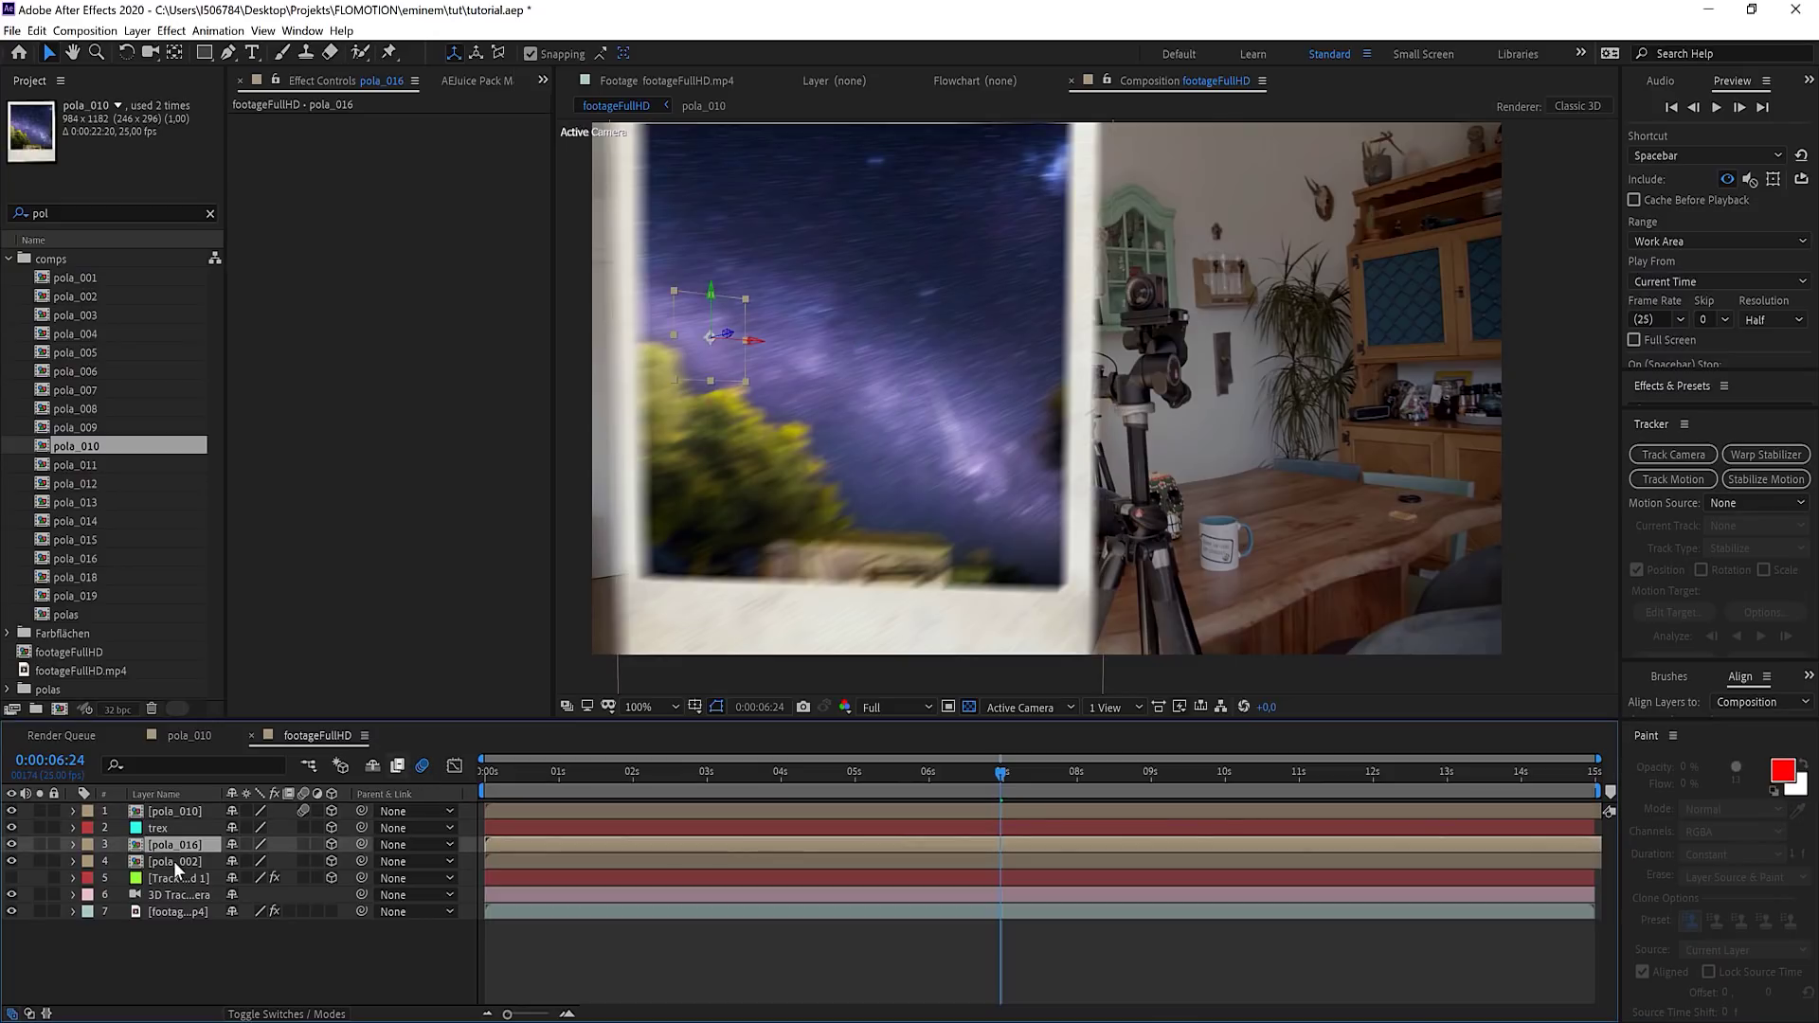
pyautogui.keyDown('shift'); pyautogui.click(173, 861); pyautogui.keyUp('shift')
pyautogui.click(302, 844)
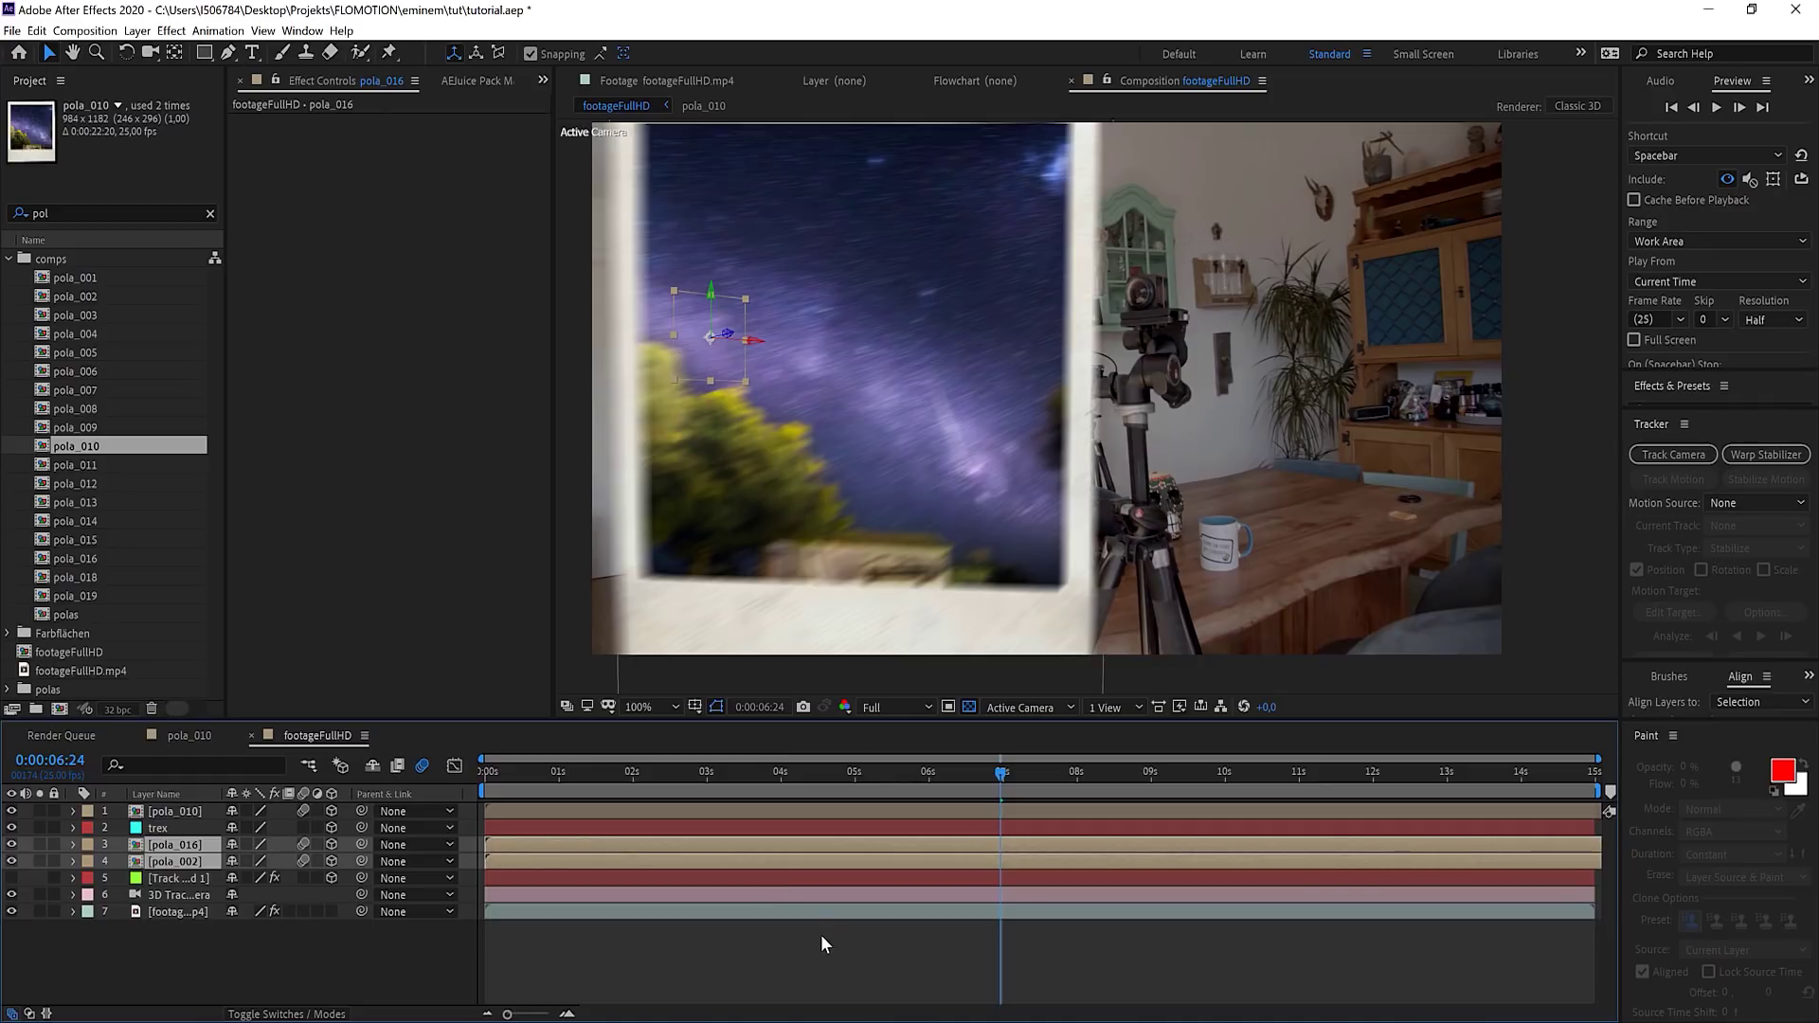
# - Change the Shutter Angle from 360 to 180 in Advanced Composition Settings and confirm
pyautogui.click(84, 31)
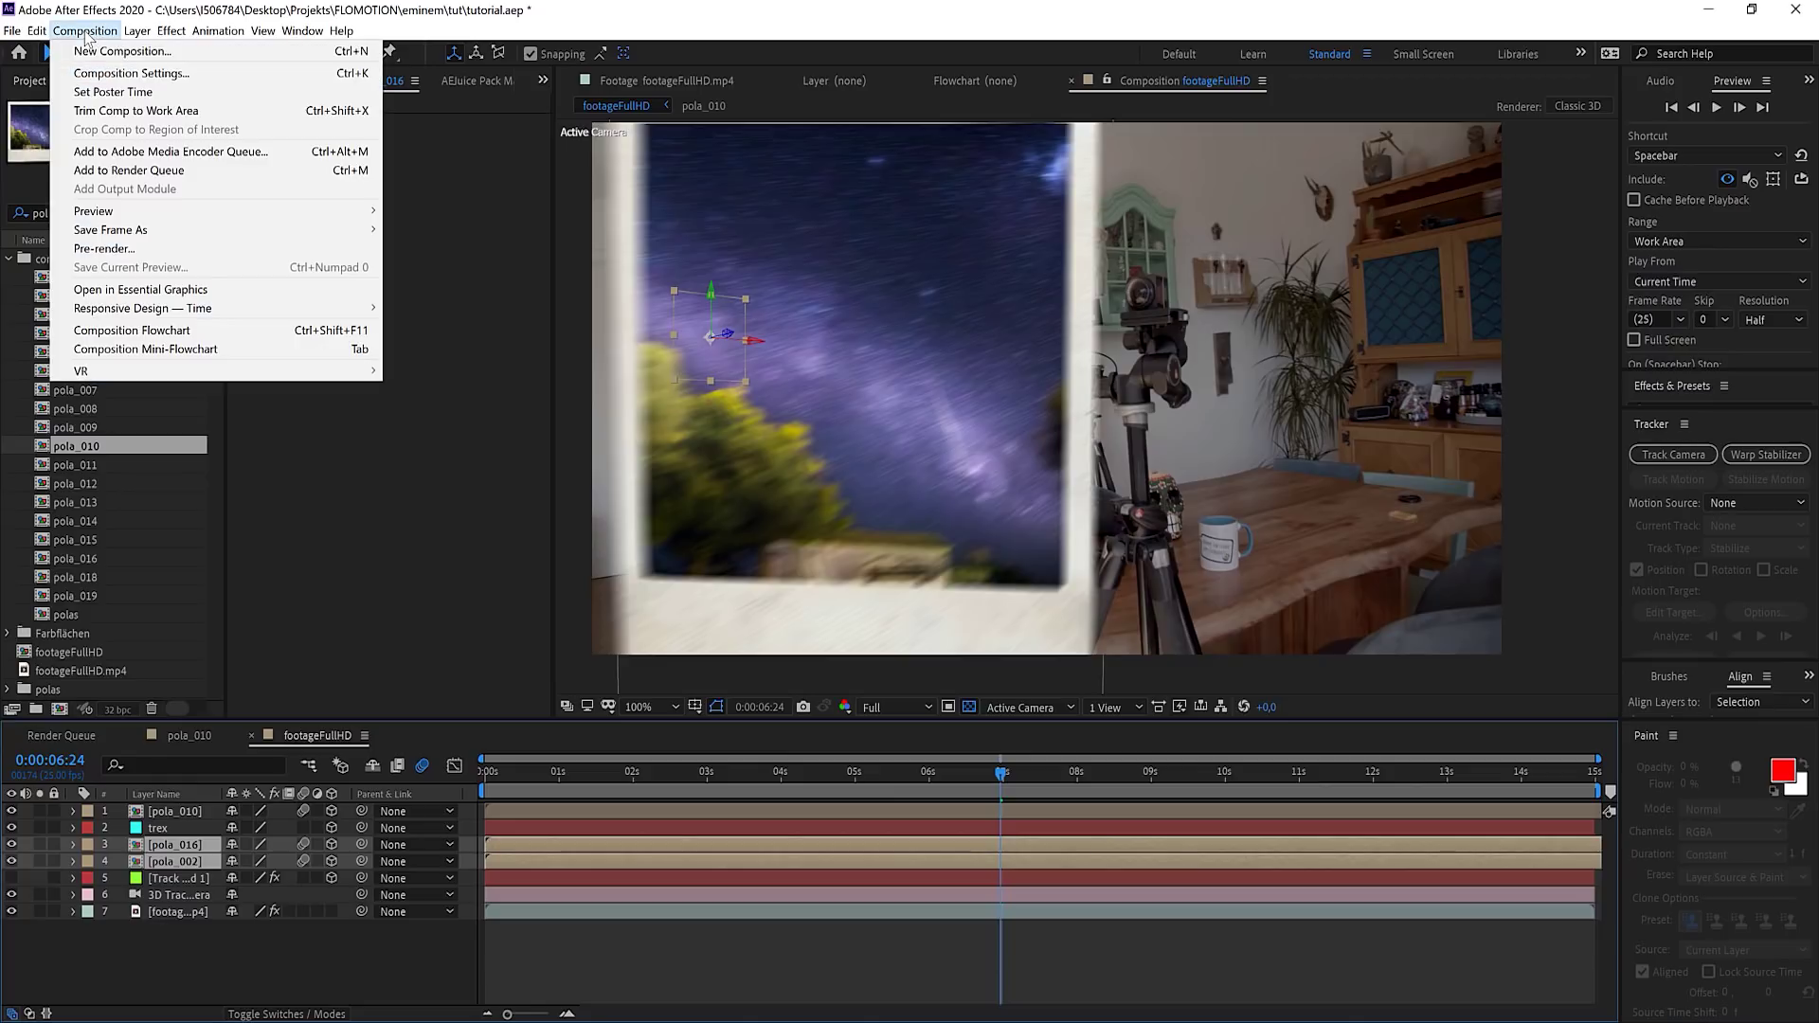
pyautogui.click(99, 68)
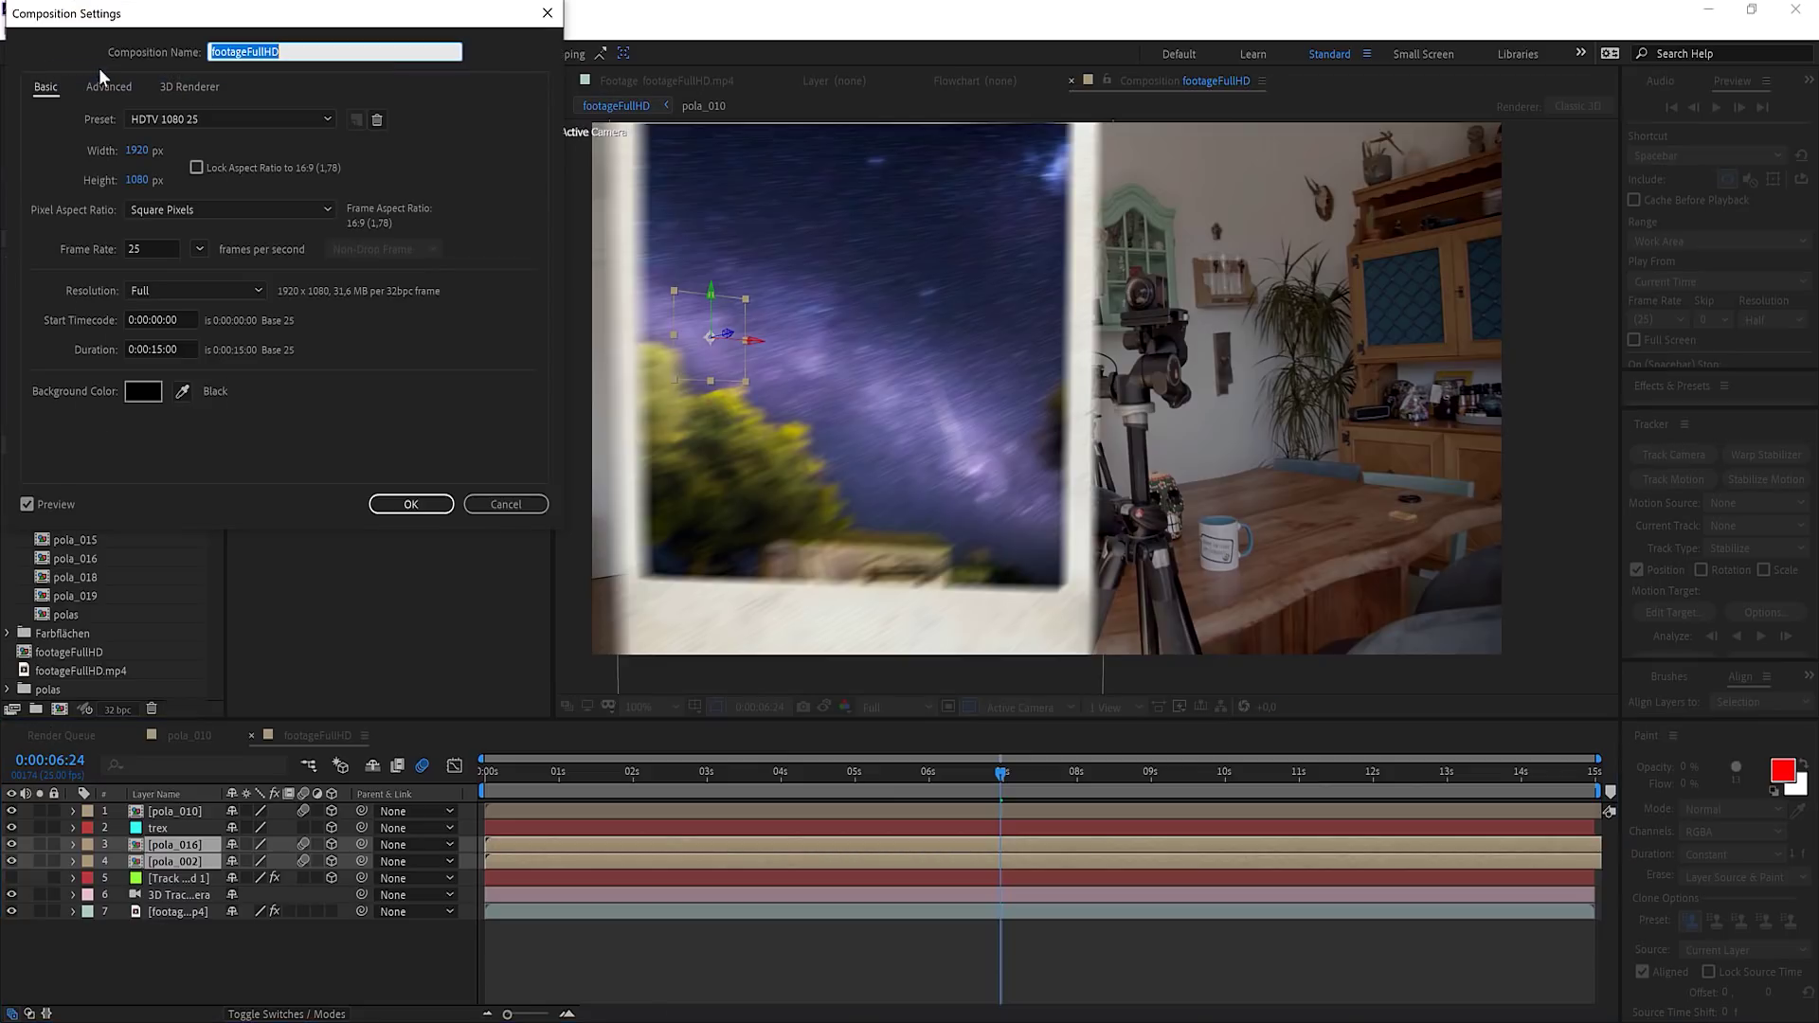
pyautogui.click(755, 248)
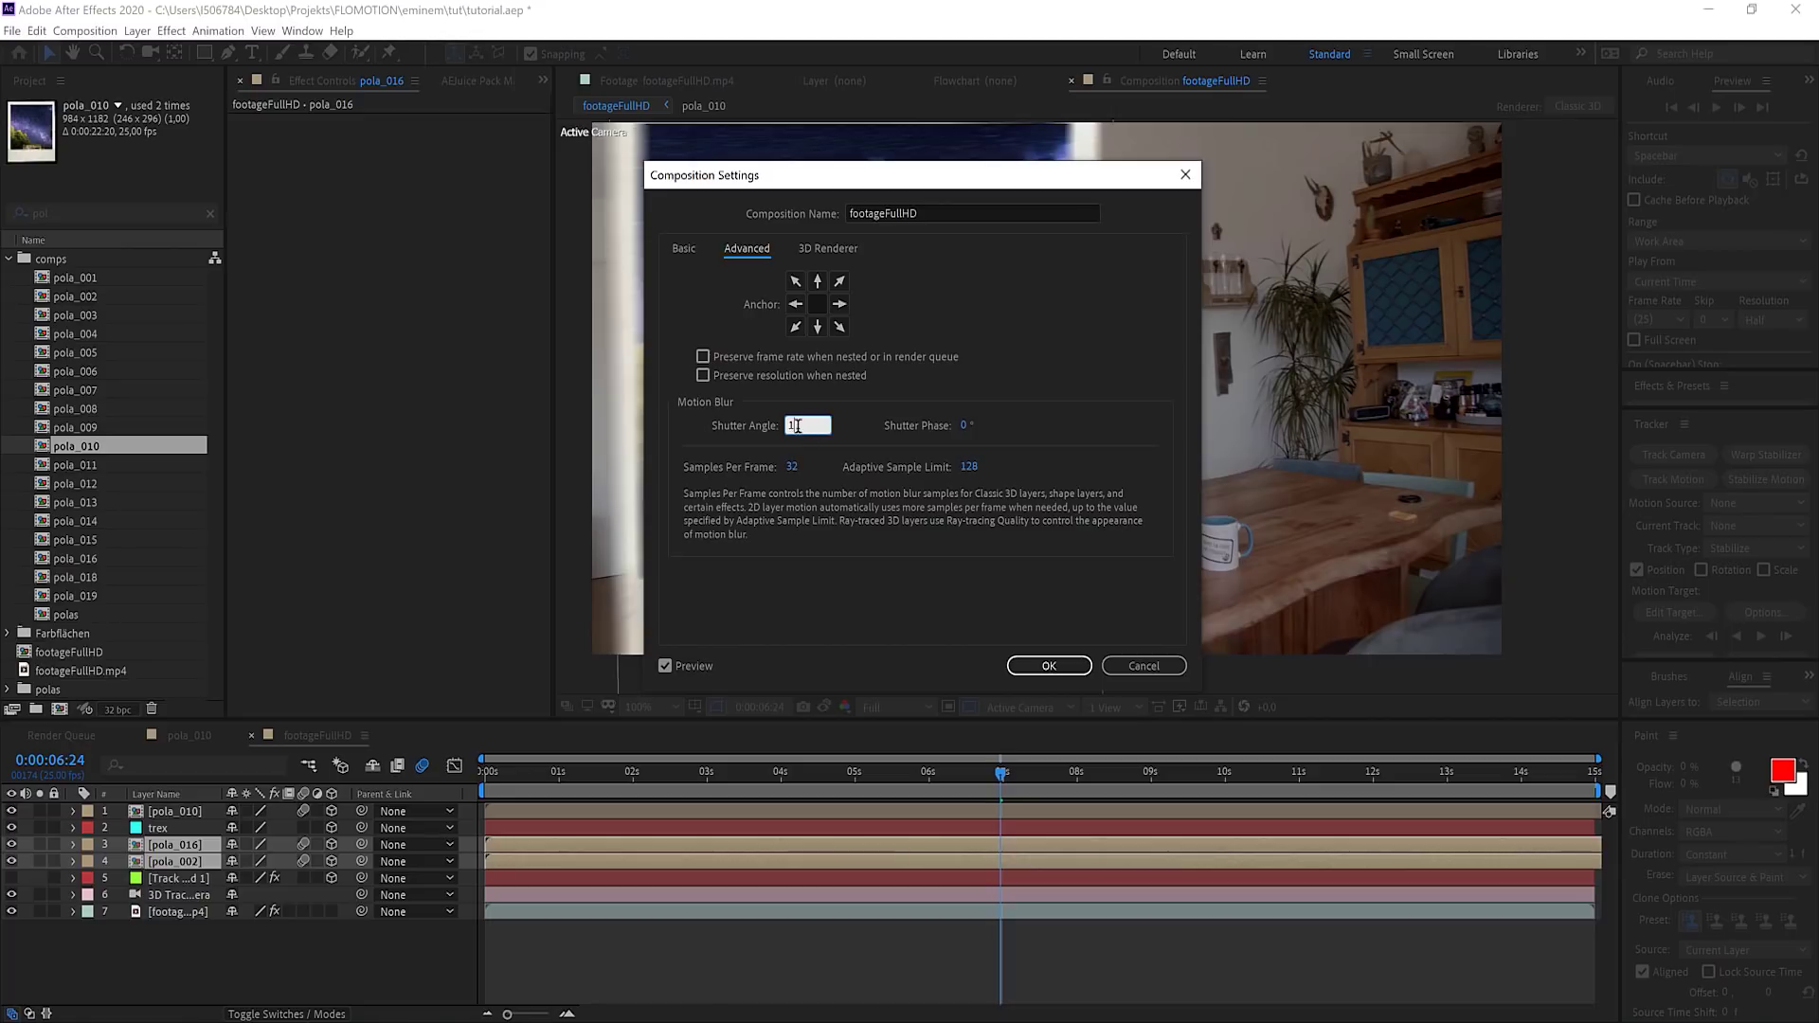
pyautogui.write('180')
pyautogui.click(1067, 433)
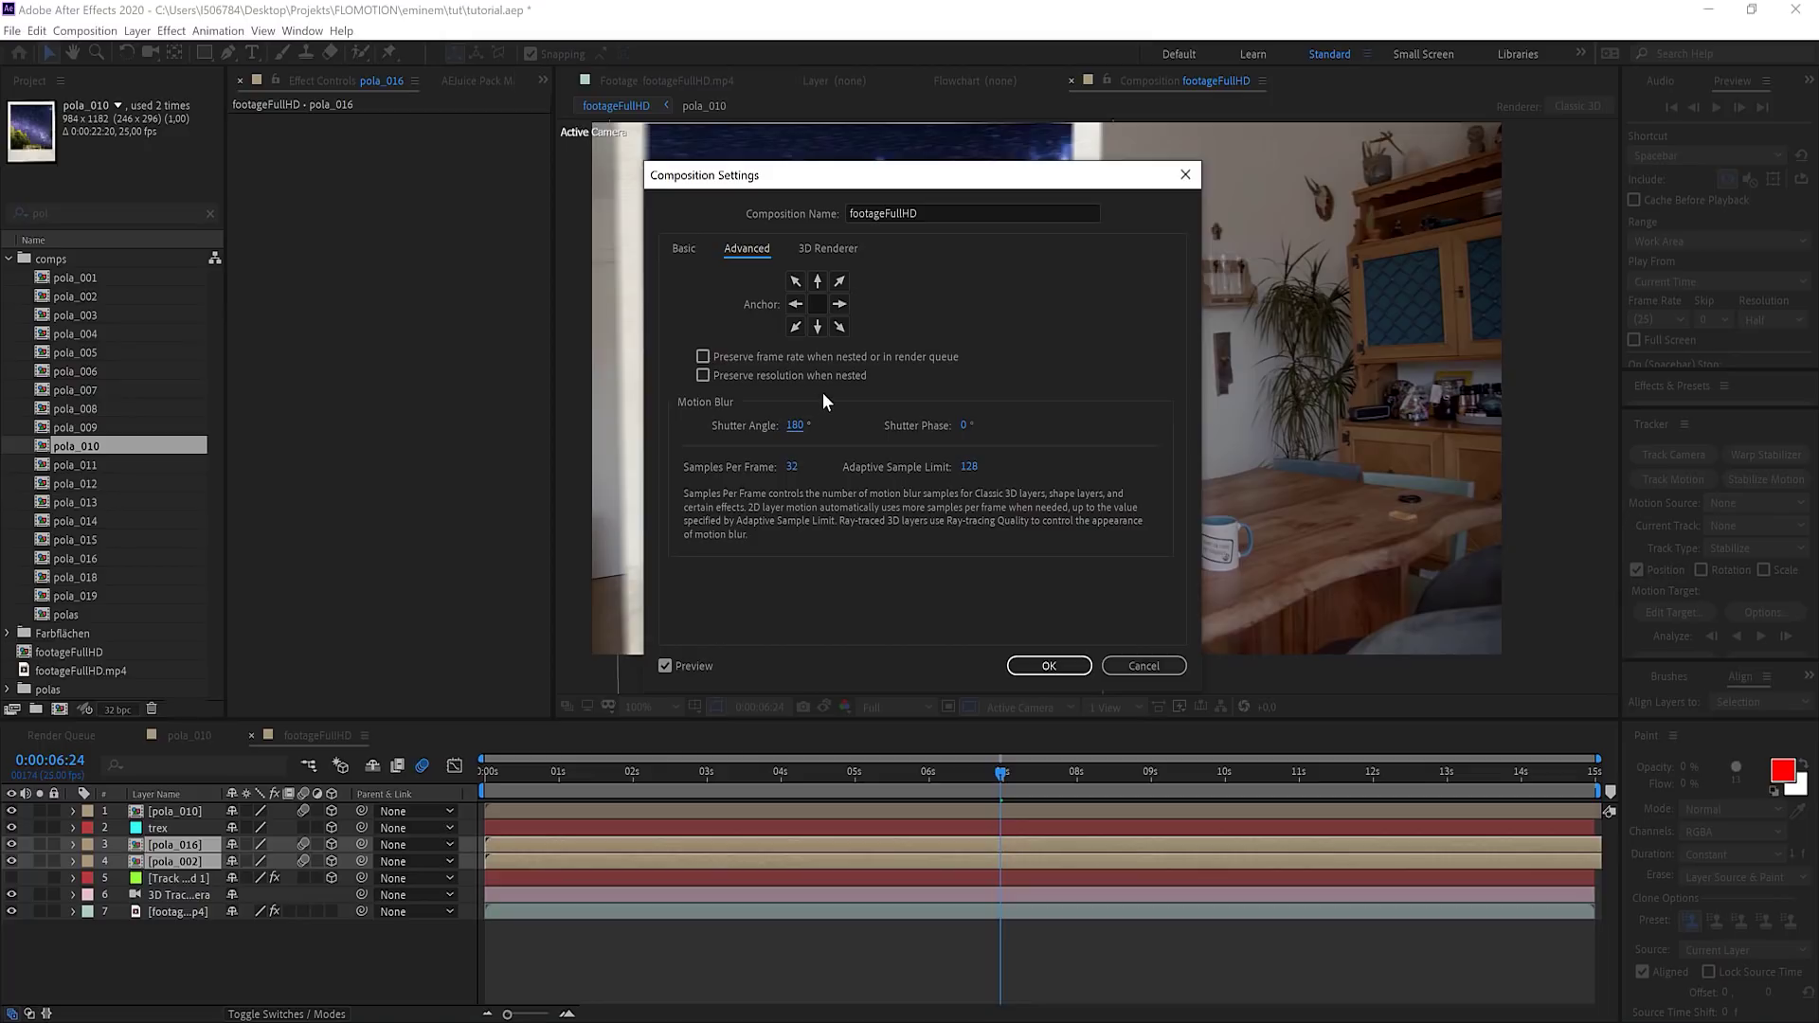
pyautogui.click(1049, 665)
pyautogui.moveTo(1001, 771); pyautogui.dragTo(472, 771)
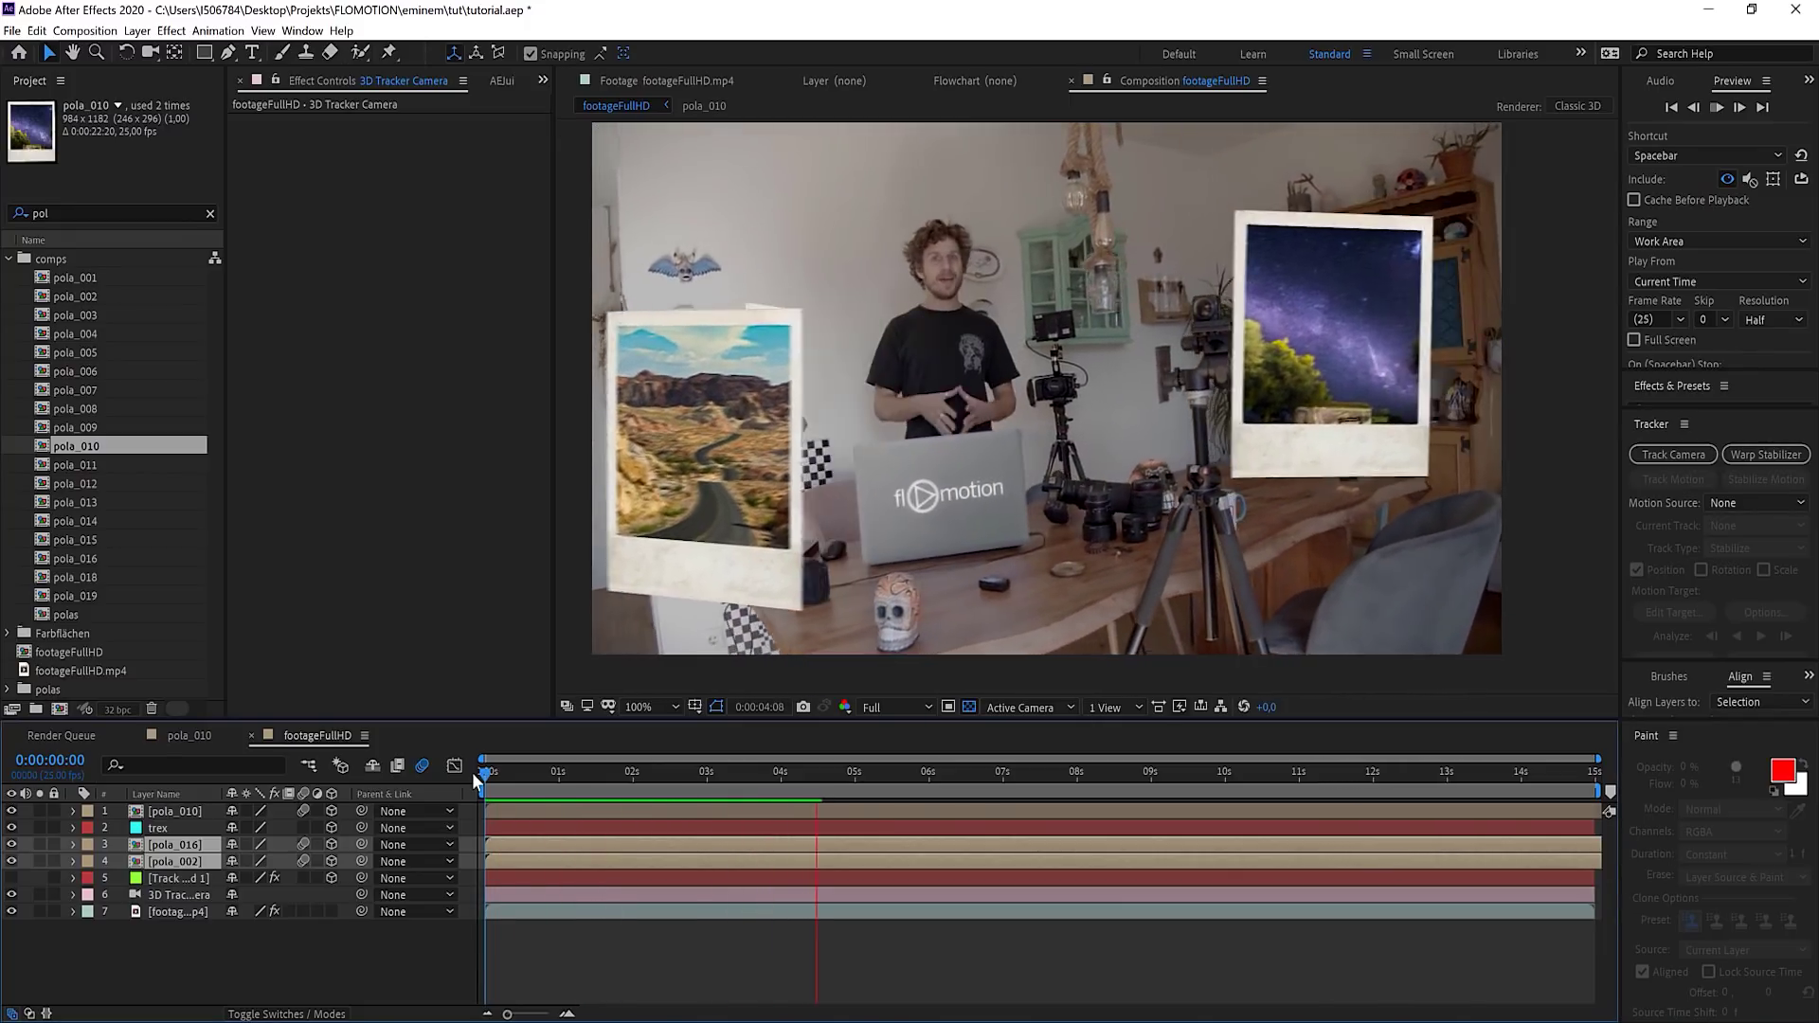
# - At 0:00:11:01, show the 3D Camera Tracker points and open a tripod track point's menu
pyautogui.click(1302, 771)
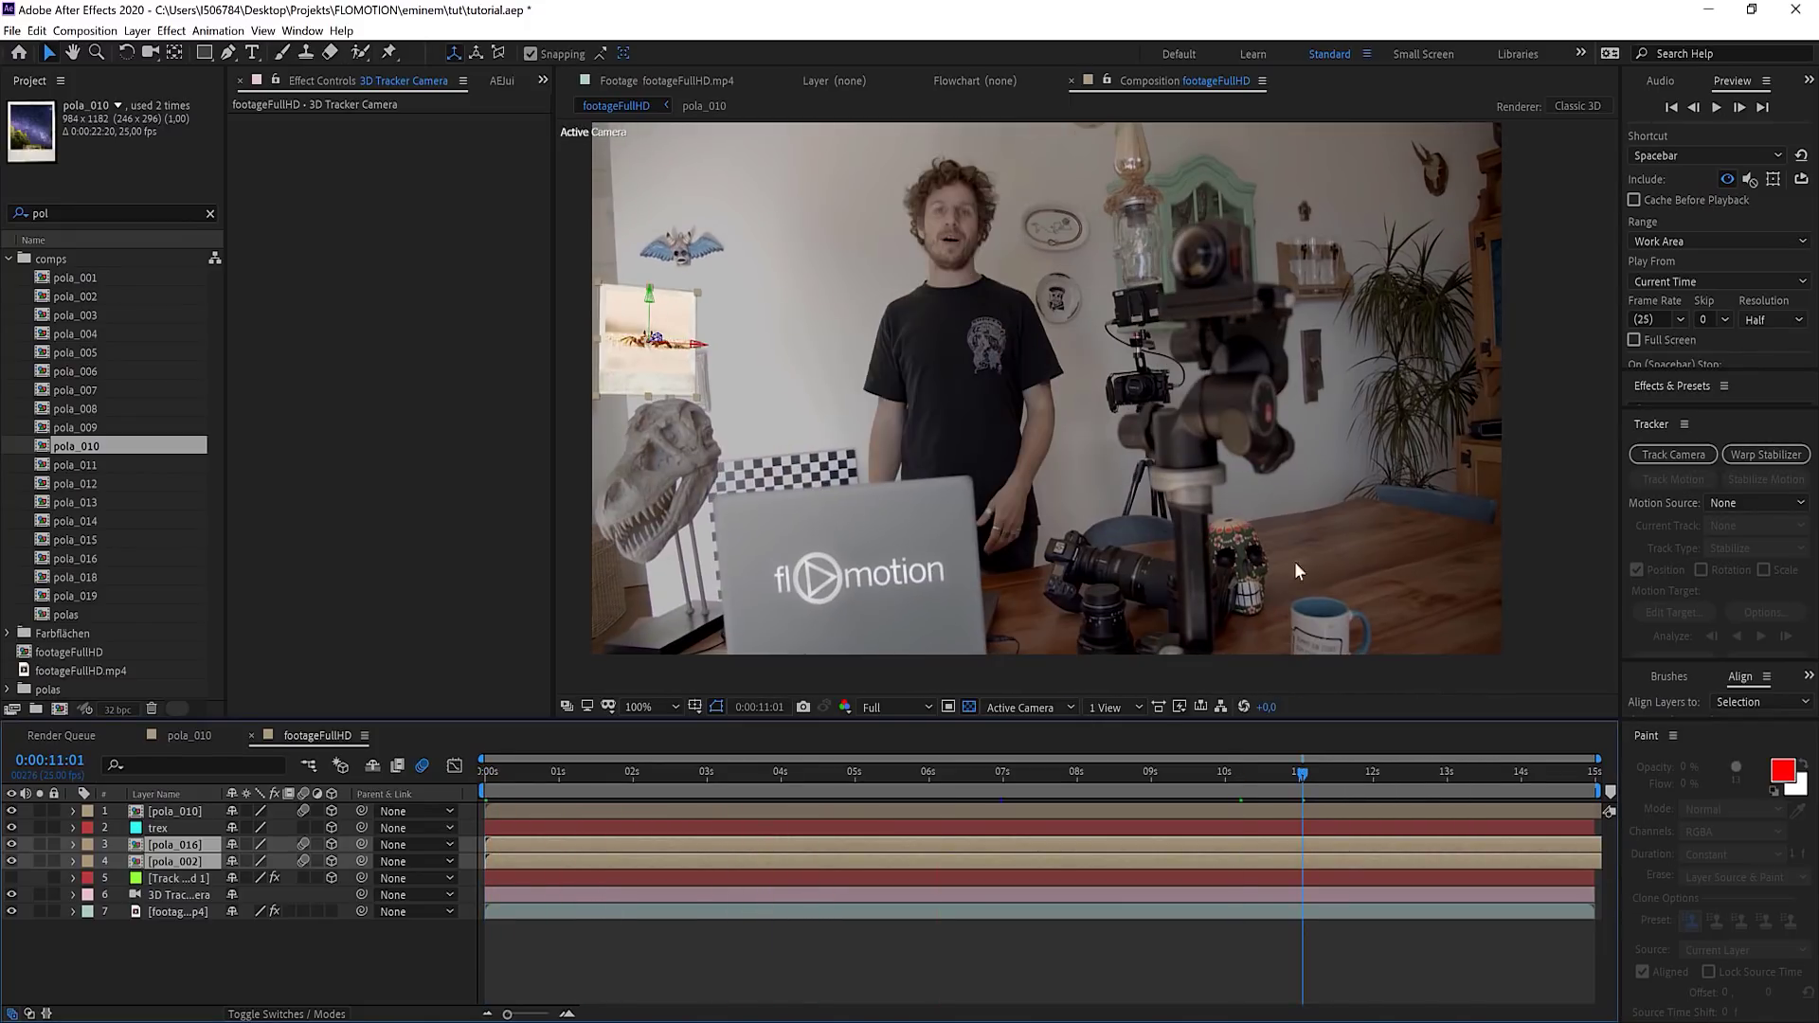
pyautogui.click(175, 912)
pyautogui.click(331, 123)
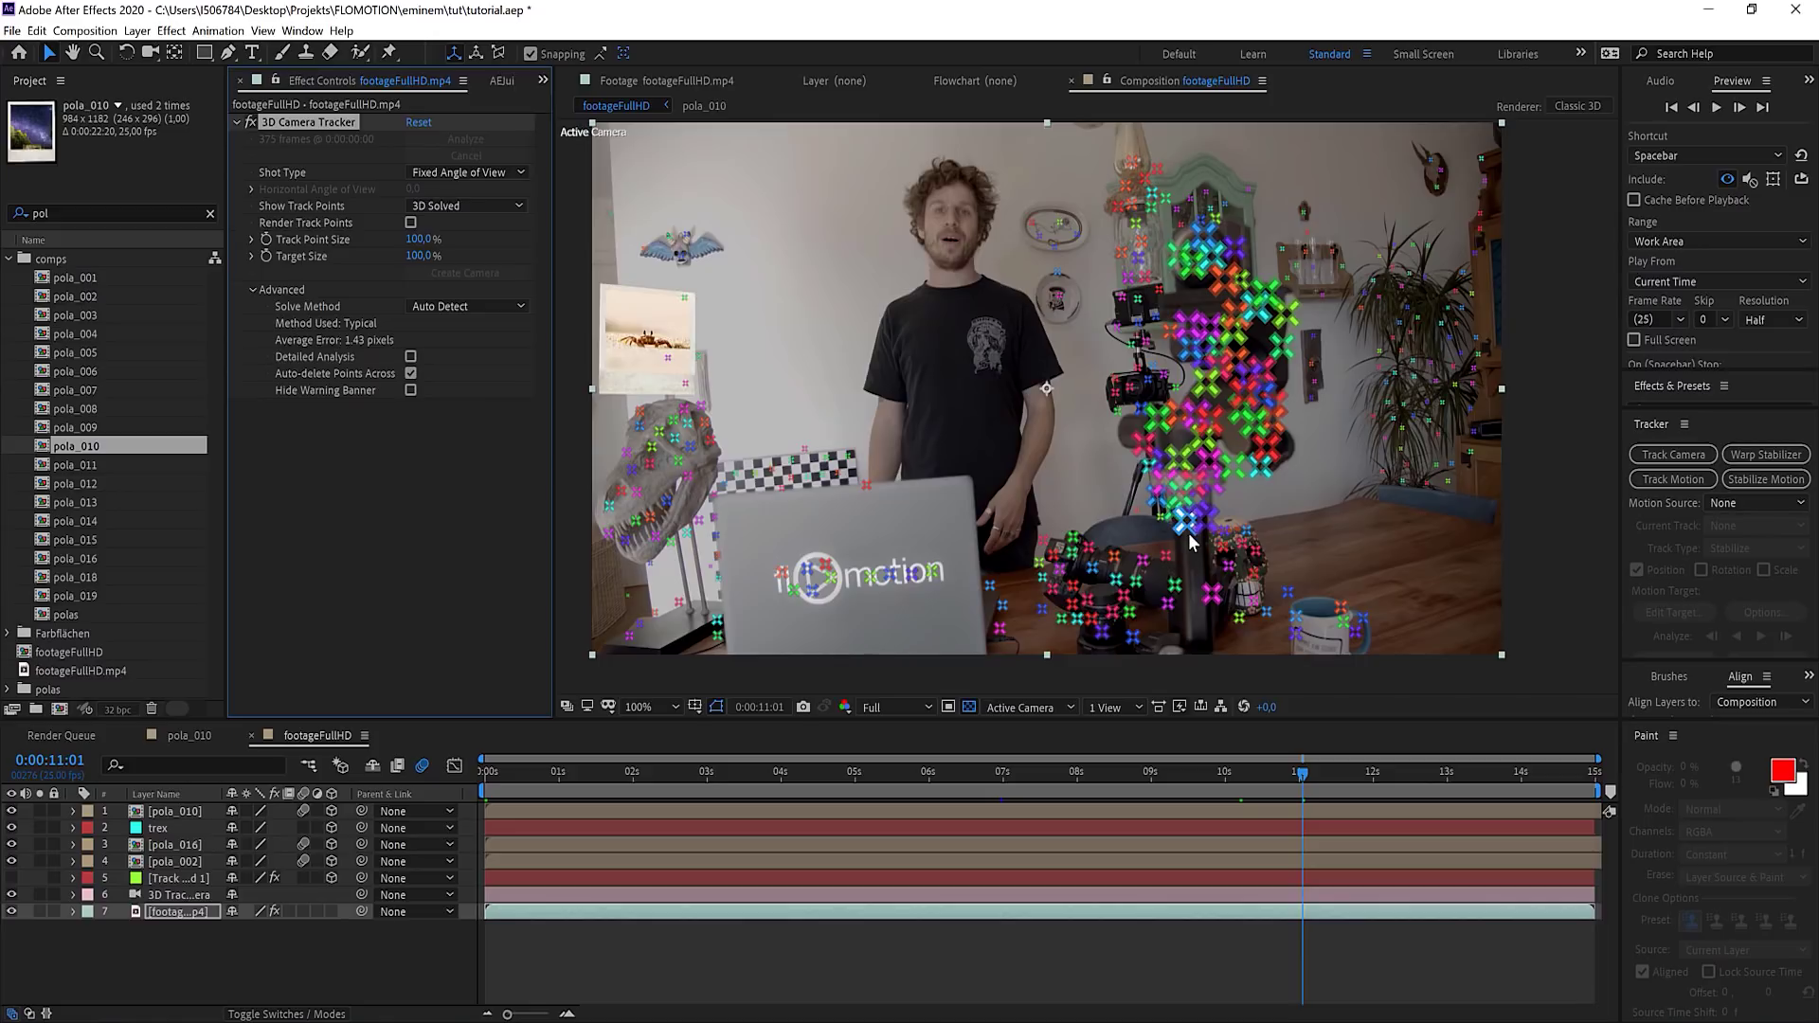
pyautogui.rightClick(1158, 426)
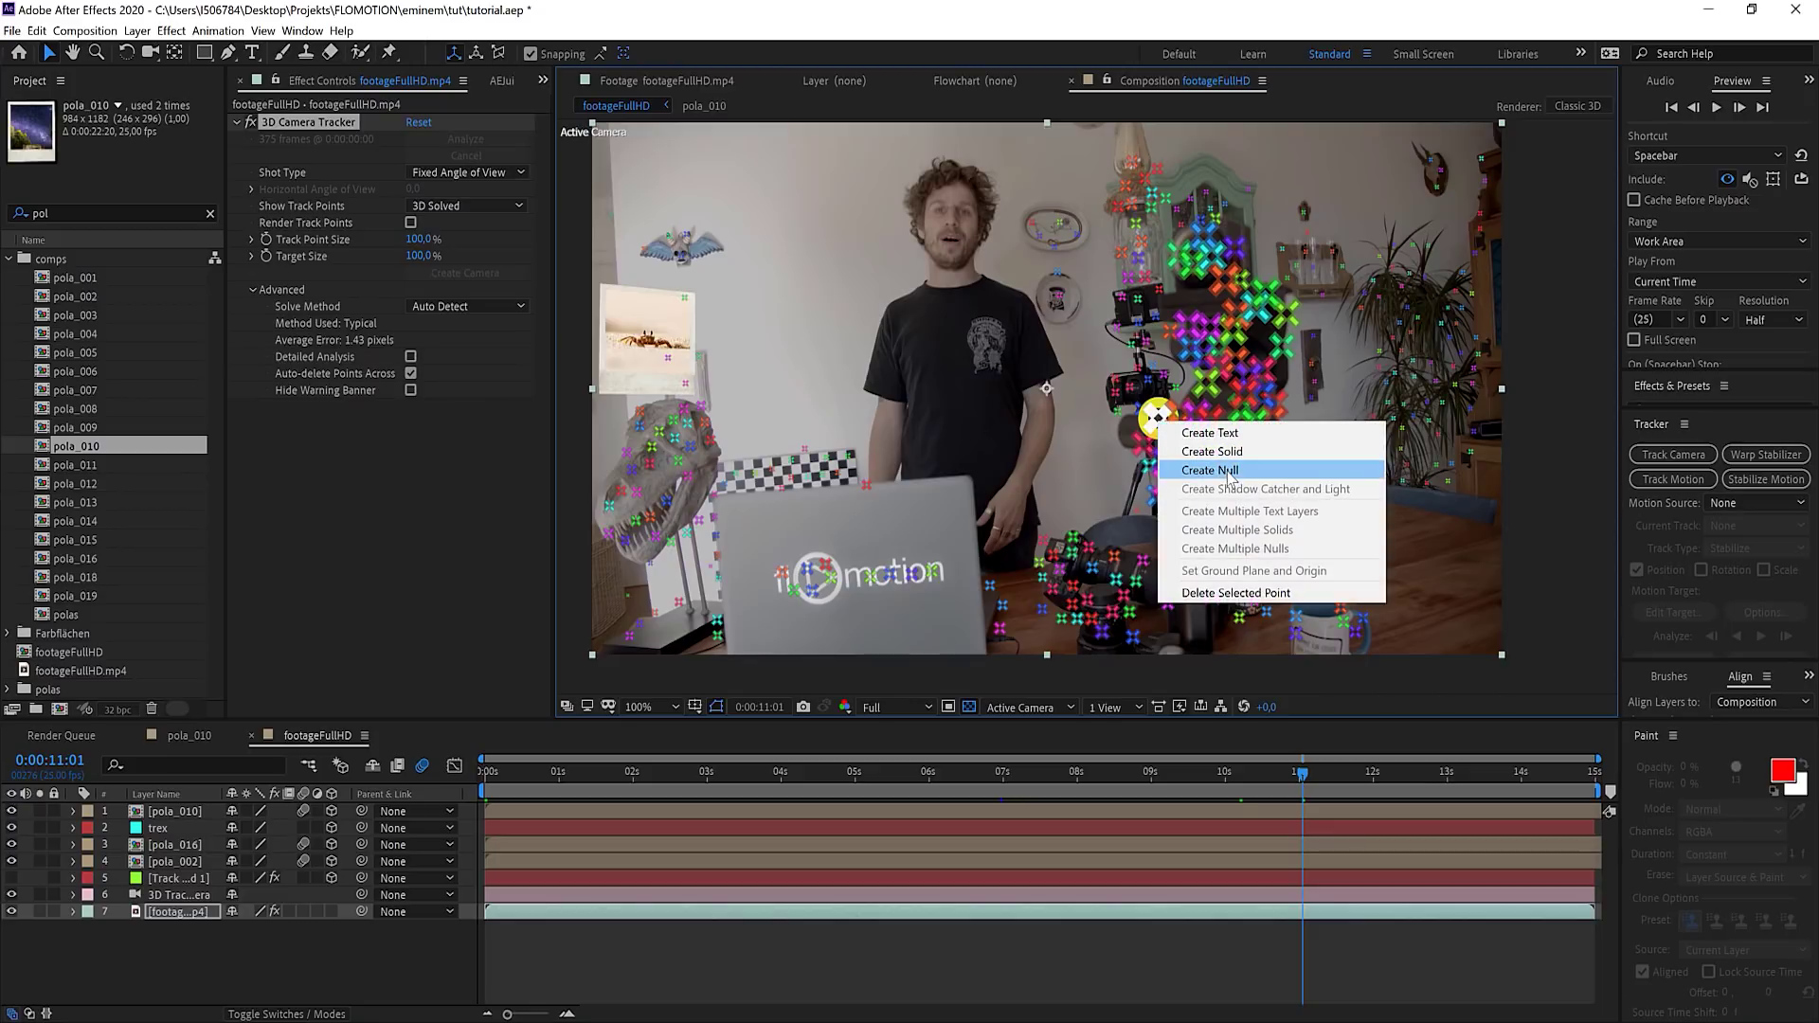
# - Create a null at the tripod track point and rename it close
pyautogui.click(1228, 477)
pyautogui.click(180, 811)
pyautogui.press('Return')
pyautogui.write('c')
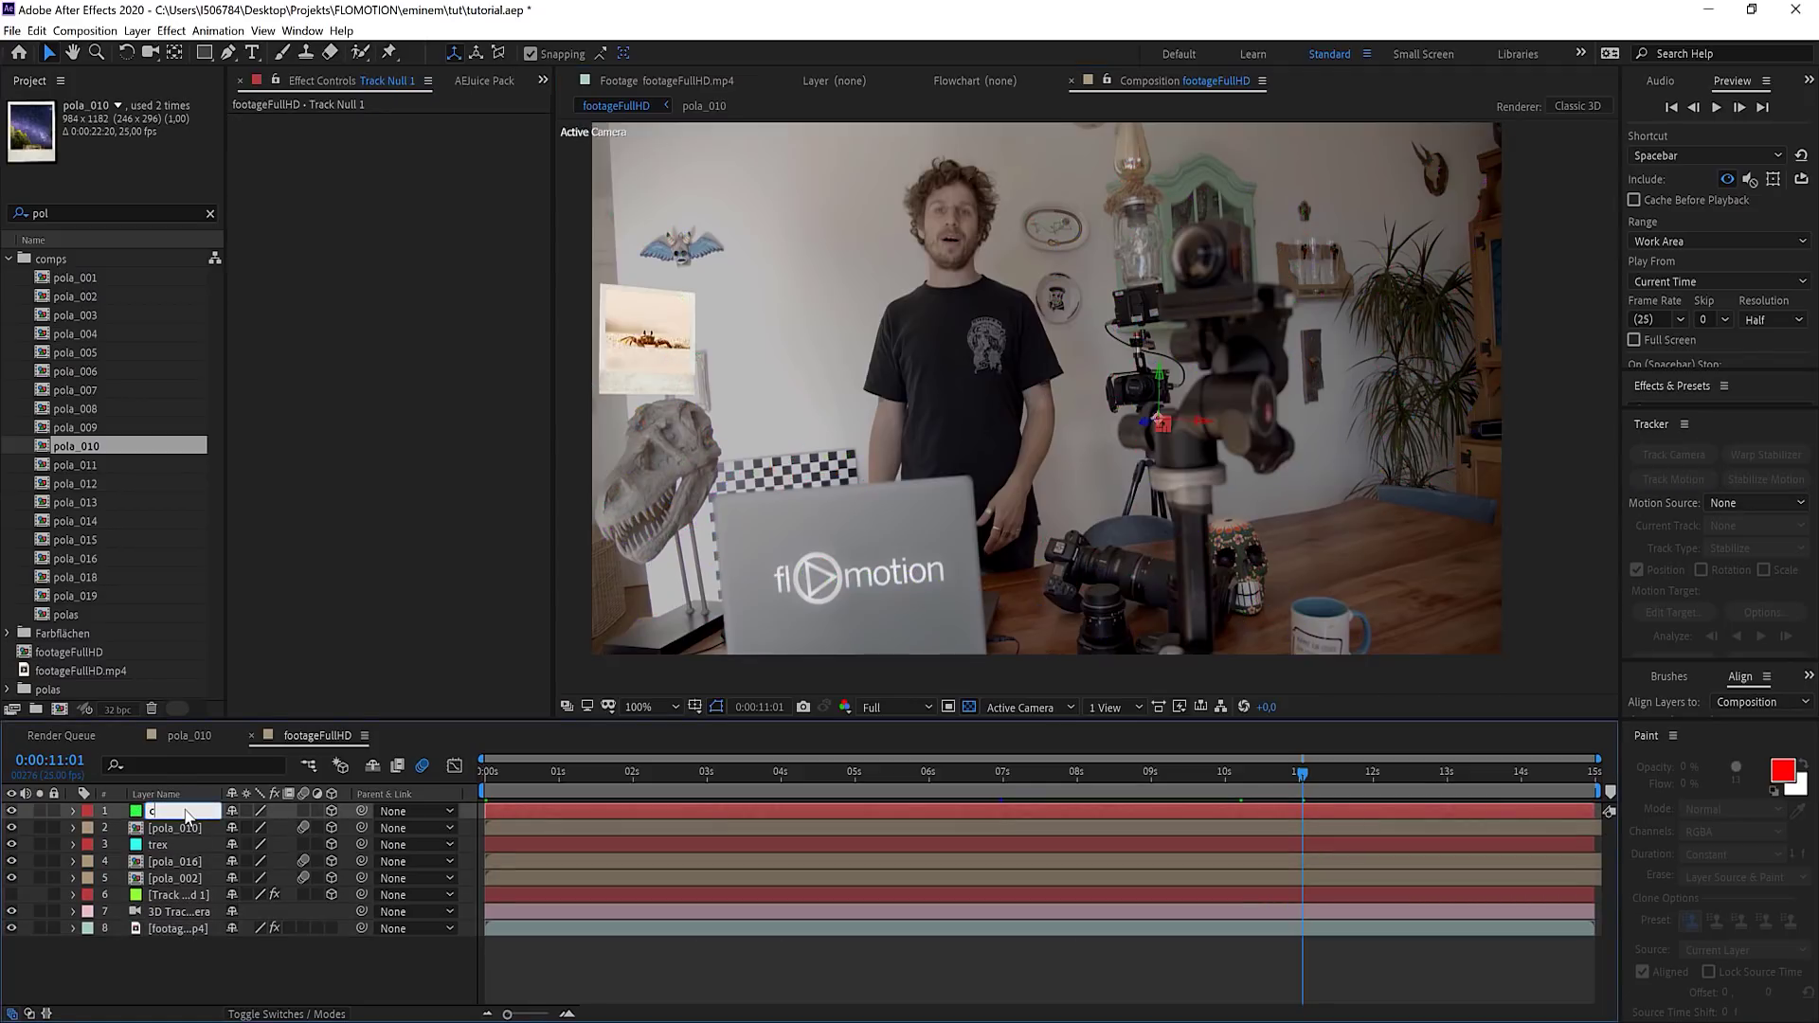
pyautogui.write('lose')
pyautogui.press('Return')
# - Add pola_007 to the comp as a 3D layer at the close null's position
pyautogui.doubleClick(98, 381)
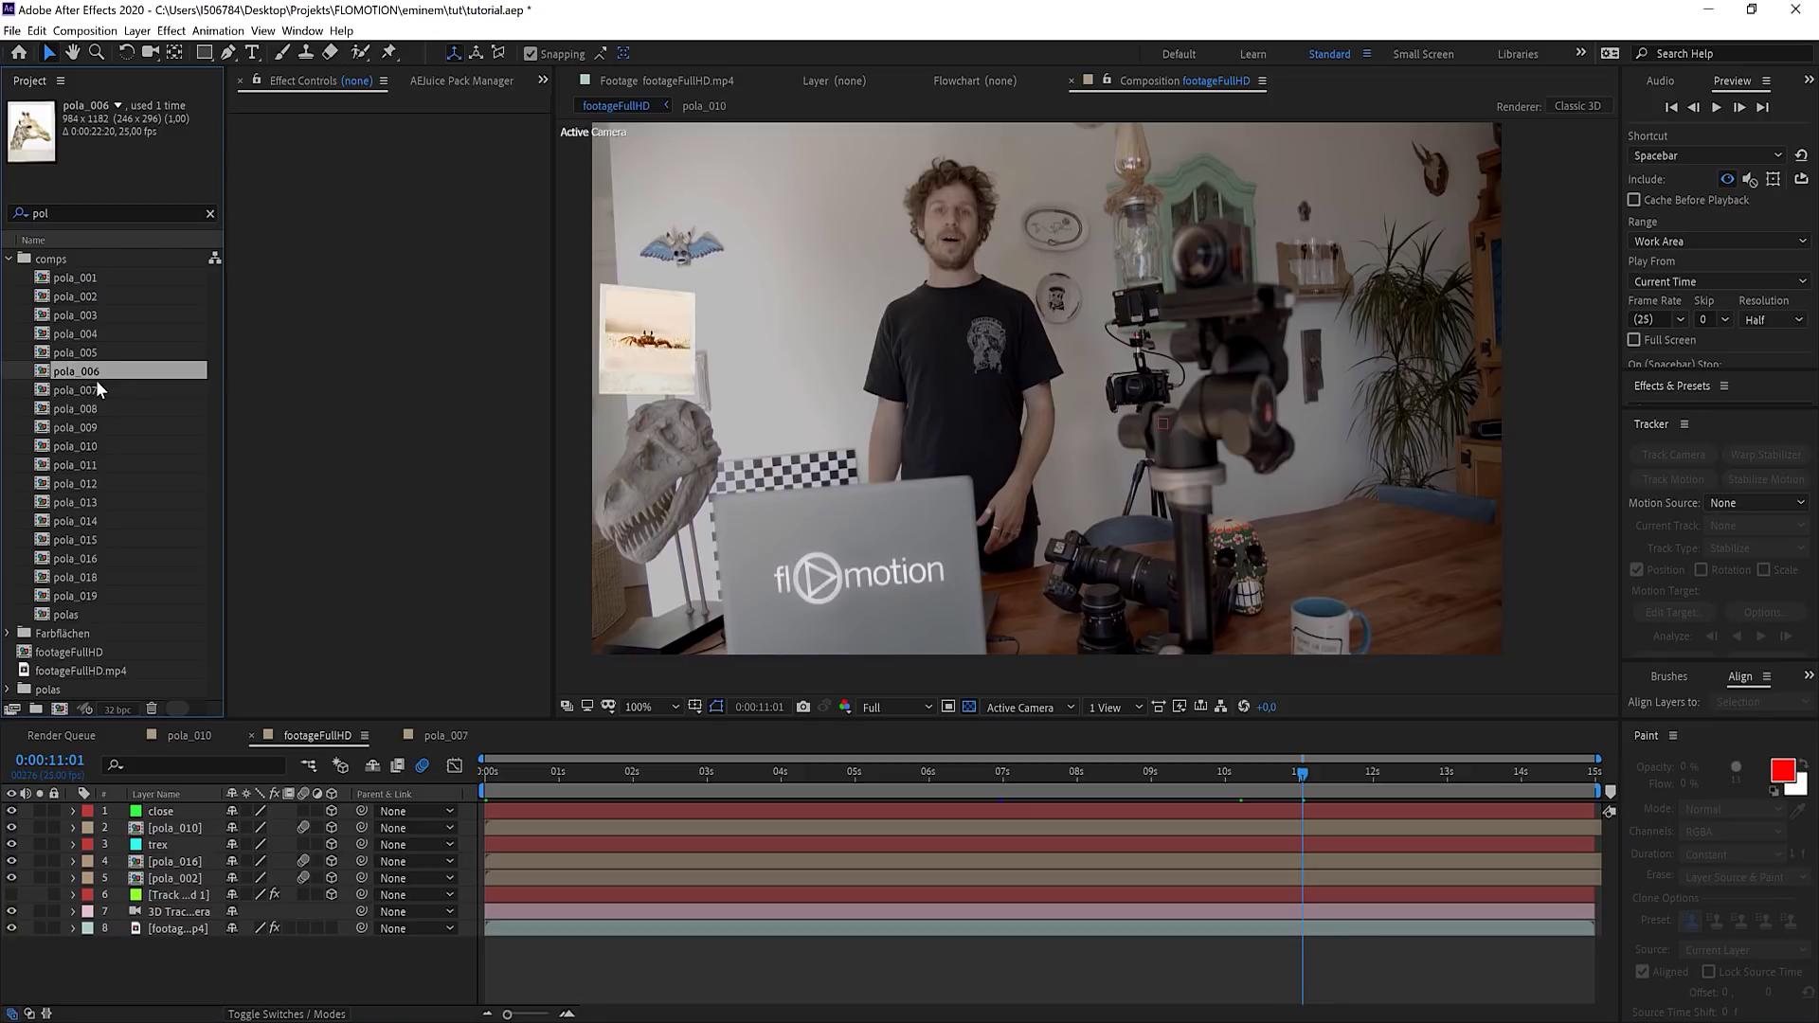
pyautogui.moveTo(98, 382); pyautogui.dragTo(190, 821)
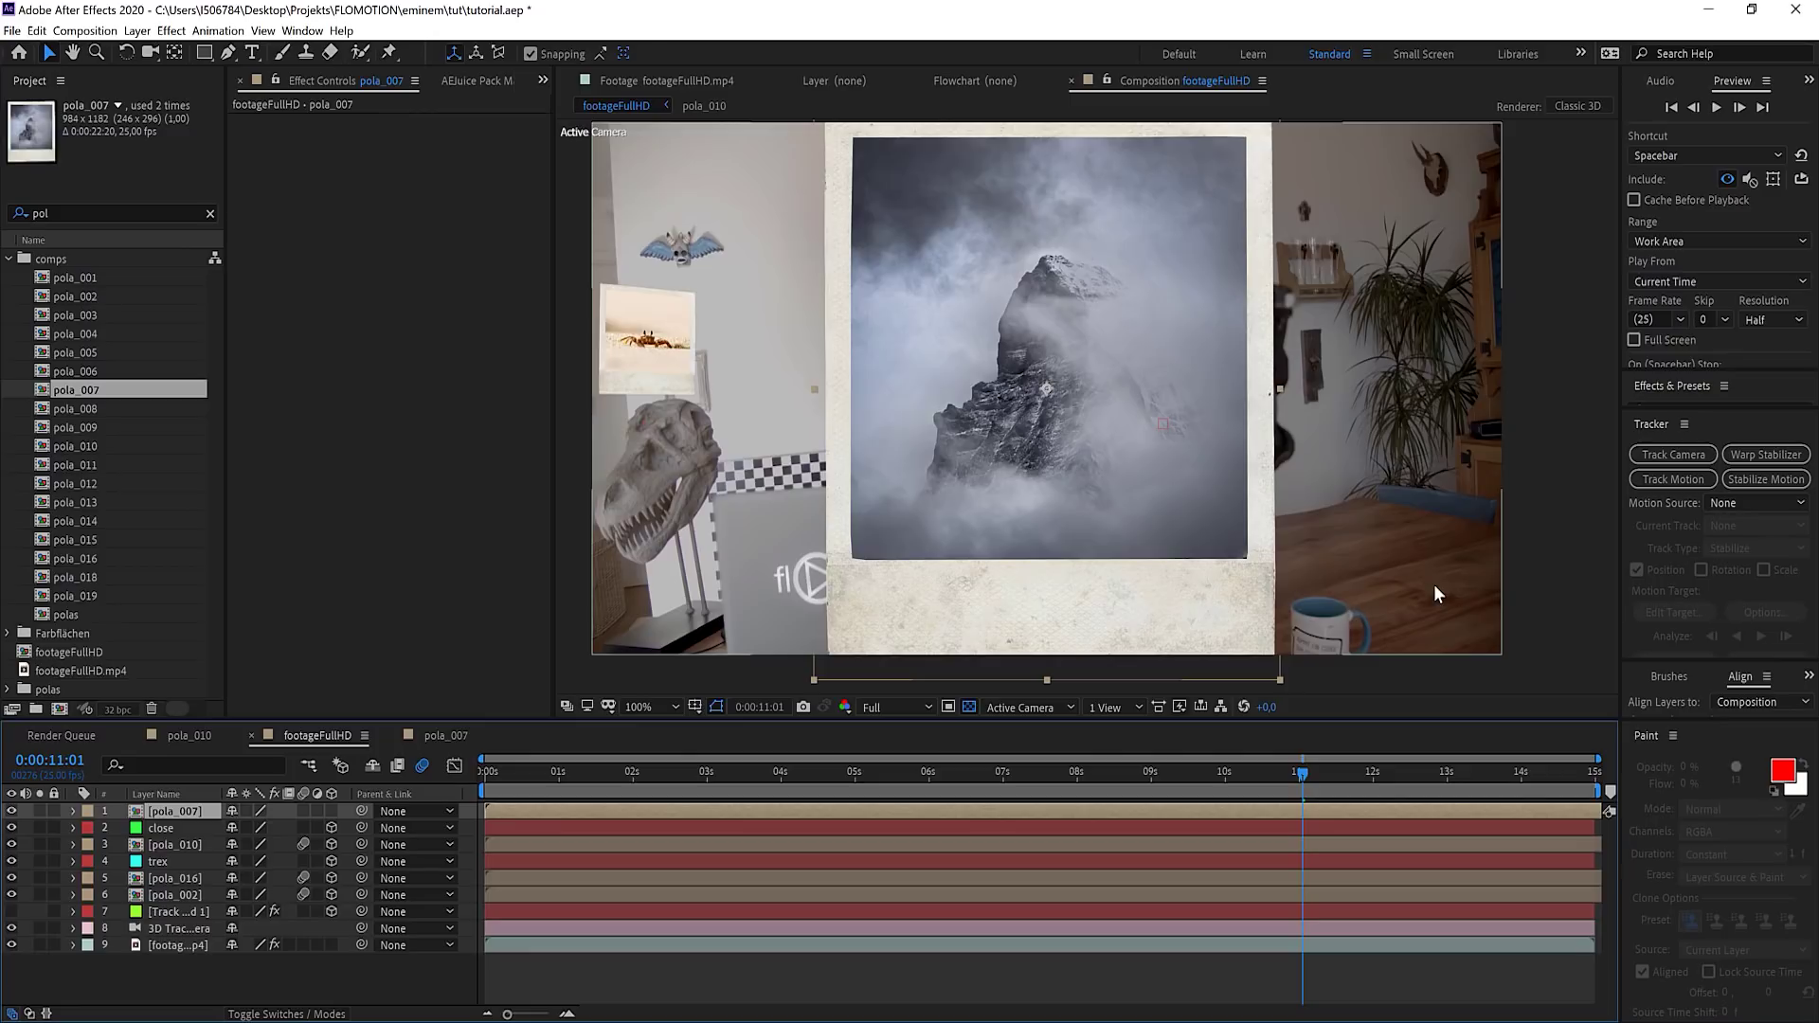
pyautogui.click(331, 811)
pyautogui.click(188, 830)
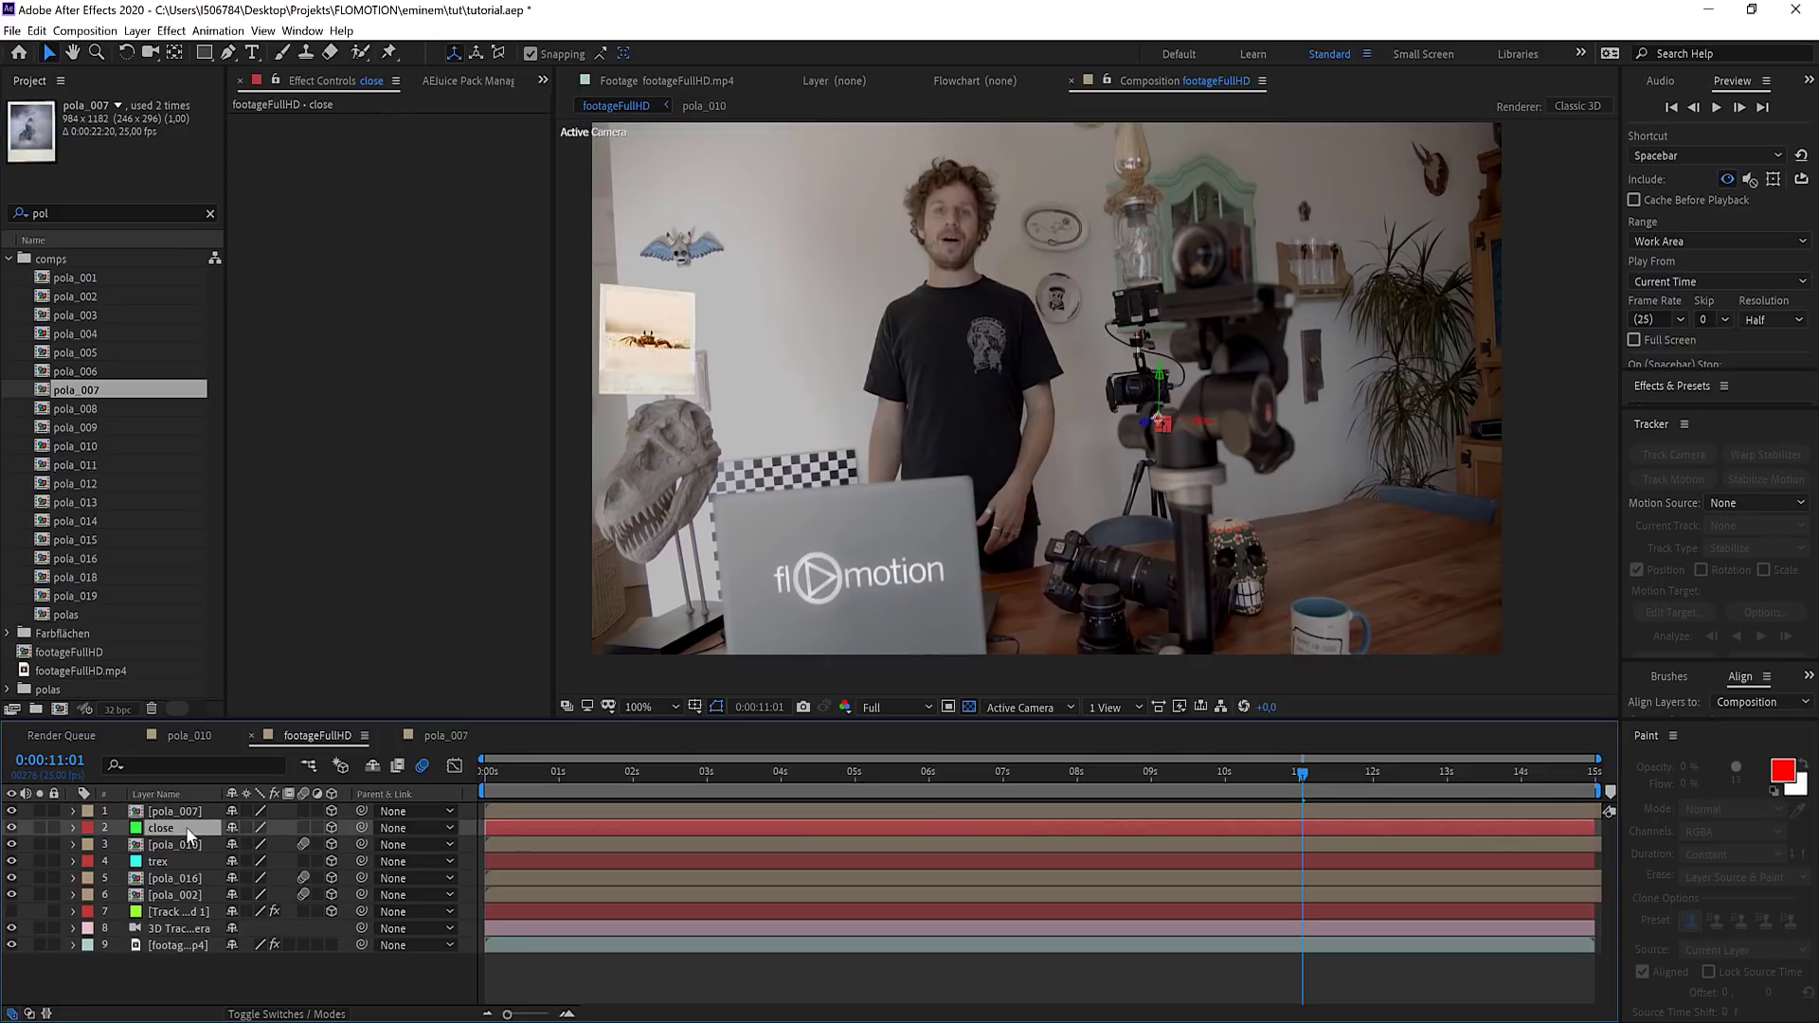
pyautogui.press('p')
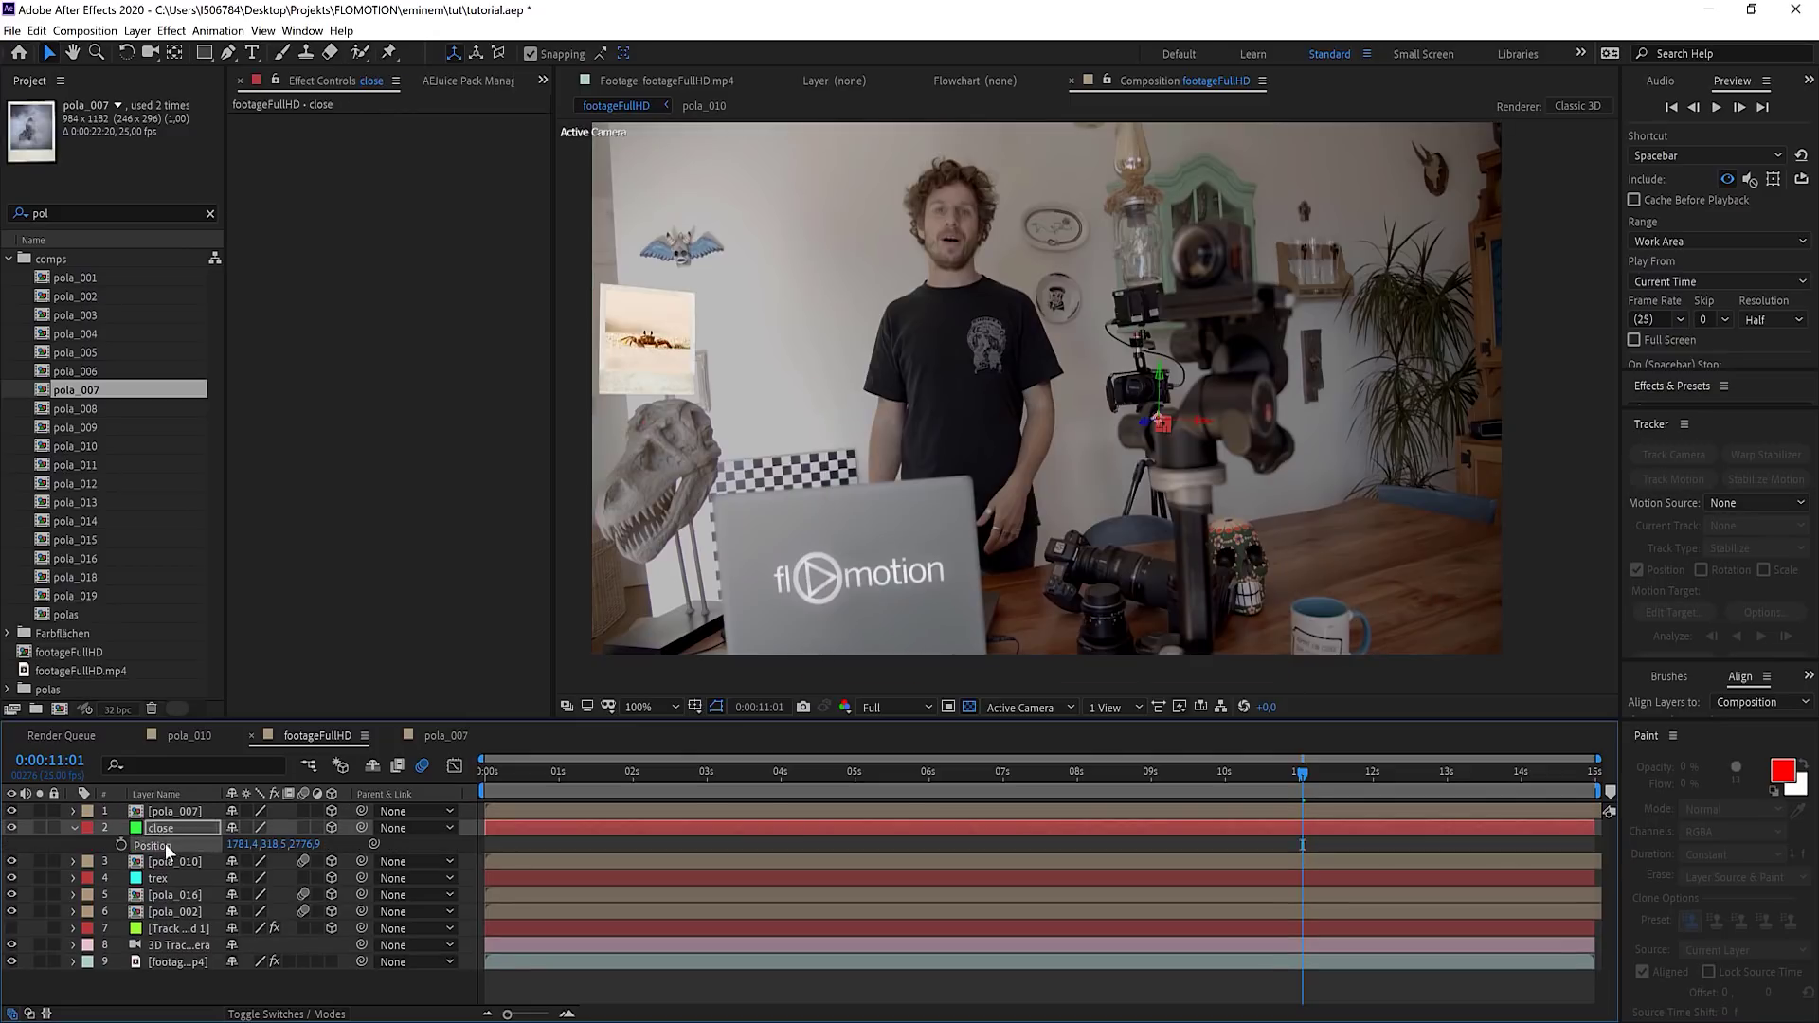
pyautogui.click(163, 815)
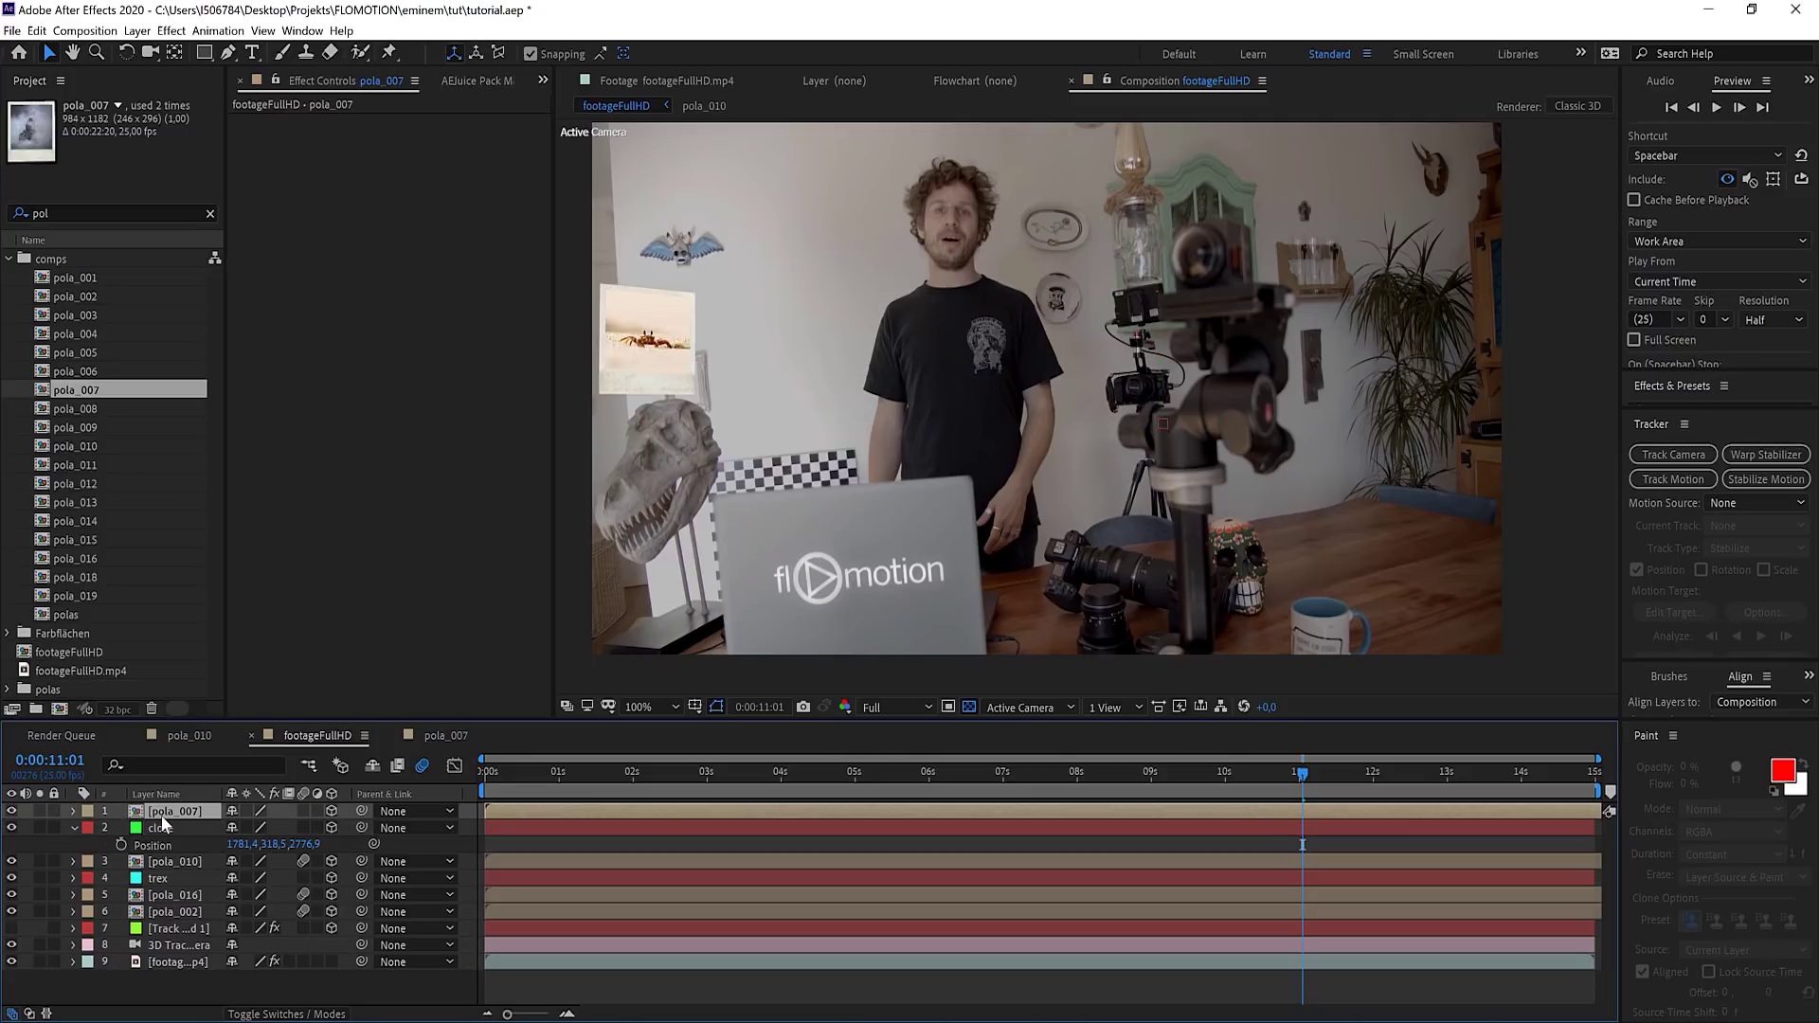
pyautogui.press('p')
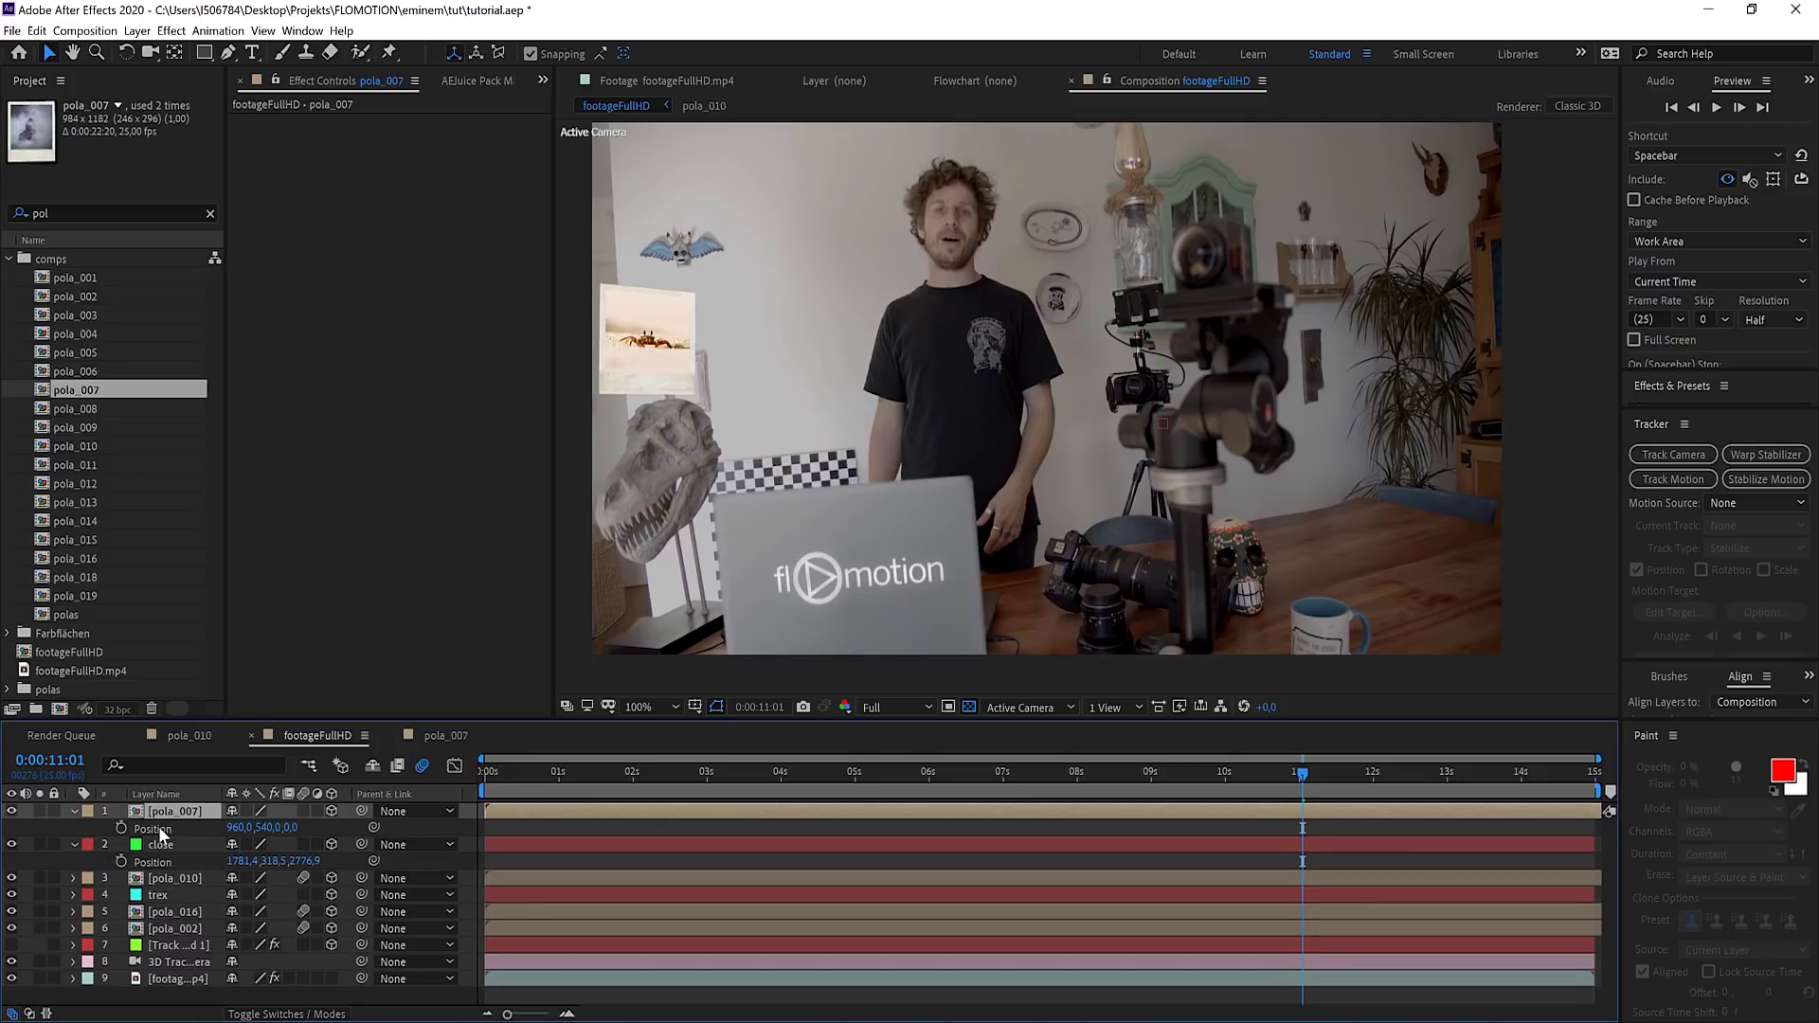
pyautogui.press('s')
# - Scale pola_007 to 44%, enable Collapse Transformations, and fold the open properties
pyautogui.press('w')
pyautogui.click(313, 827)
pyautogui.write('44')
pyautogui.press('Return')
pyautogui.press('v')
pyautogui.press('pageup')
pyautogui.click(303, 811)
pyautogui.click(77, 811)
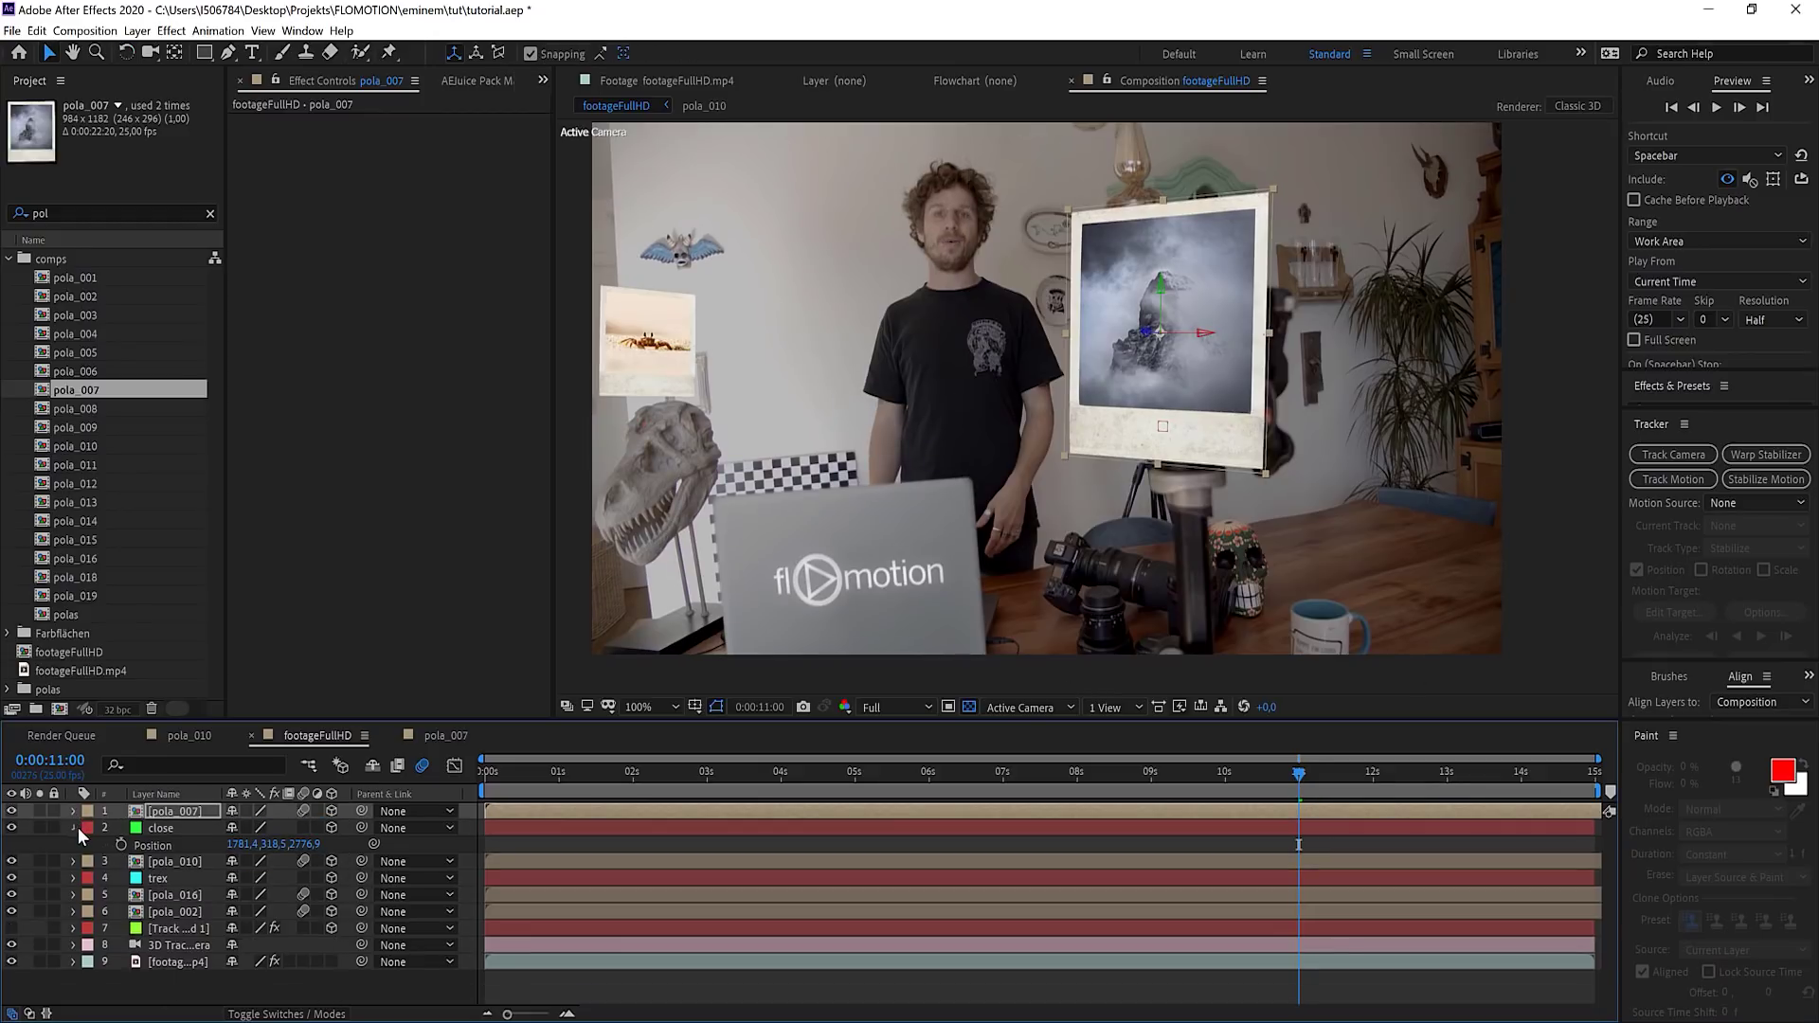
pyautogui.click(78, 827)
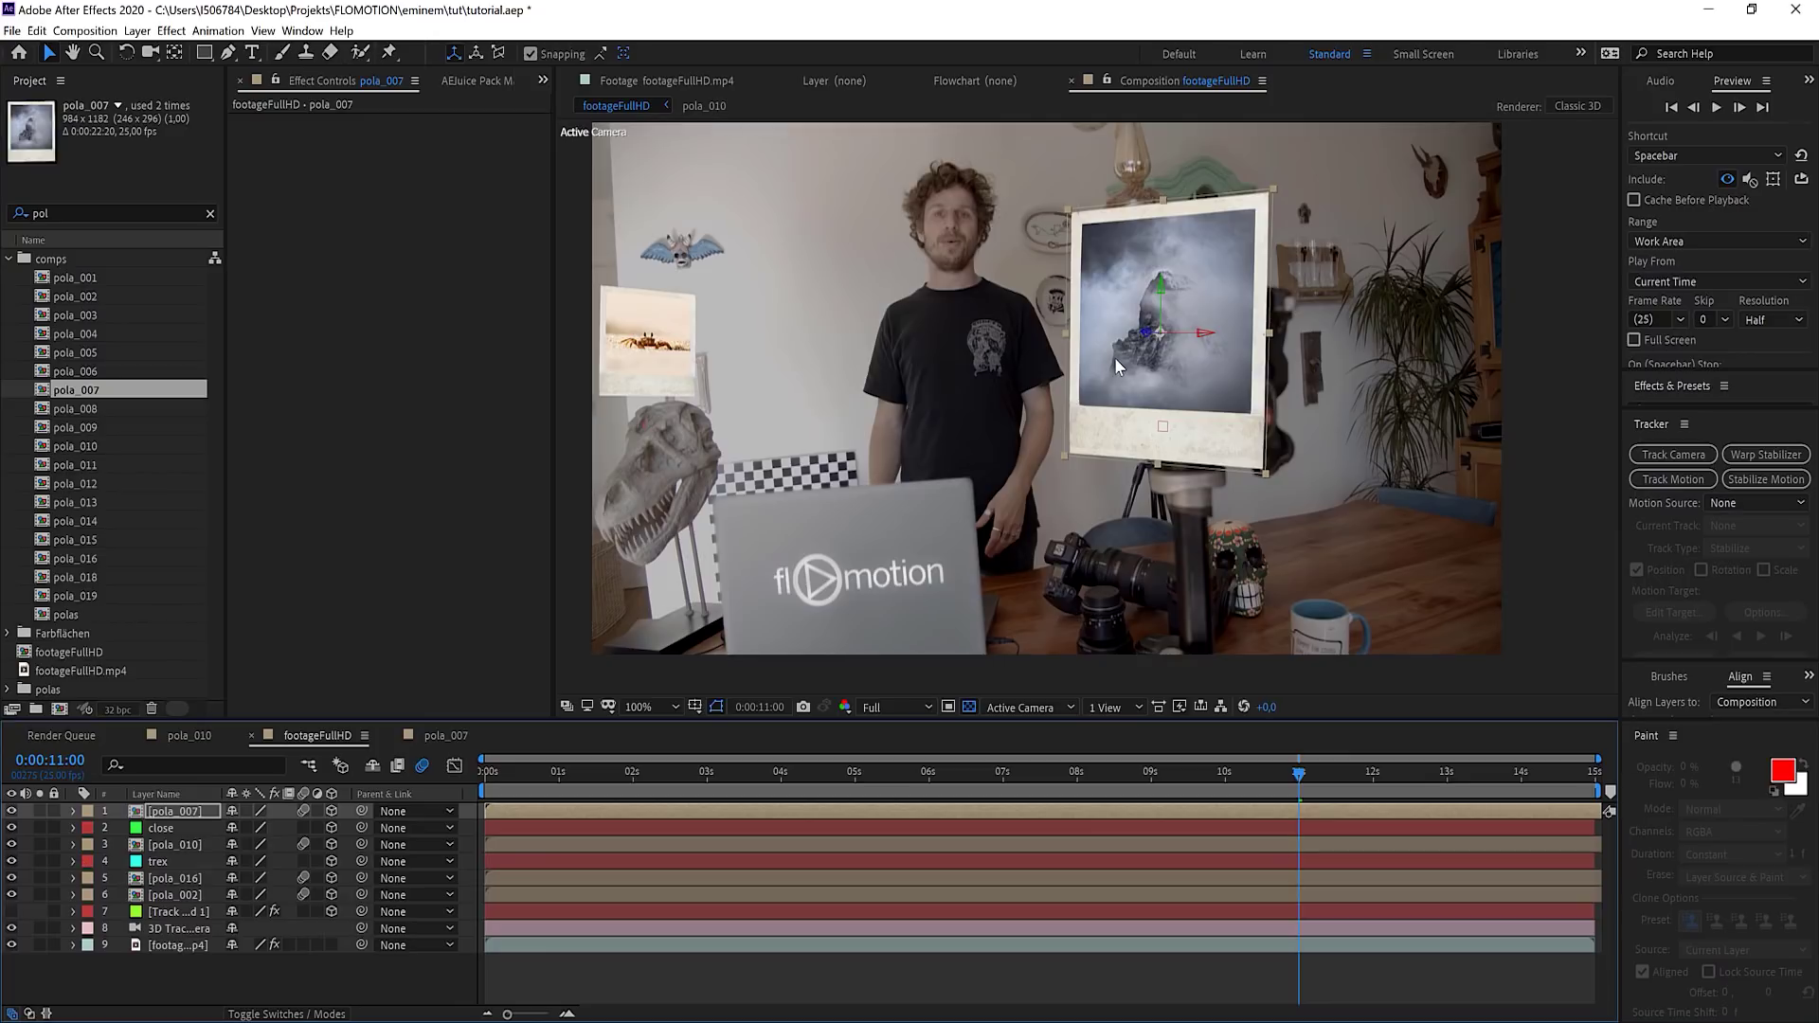
# - Turn on depth of field for the 3D Tracker Camera, raising aperture and blur level to 136%
pyautogui.click(168, 933)
pyautogui.click(73, 930)
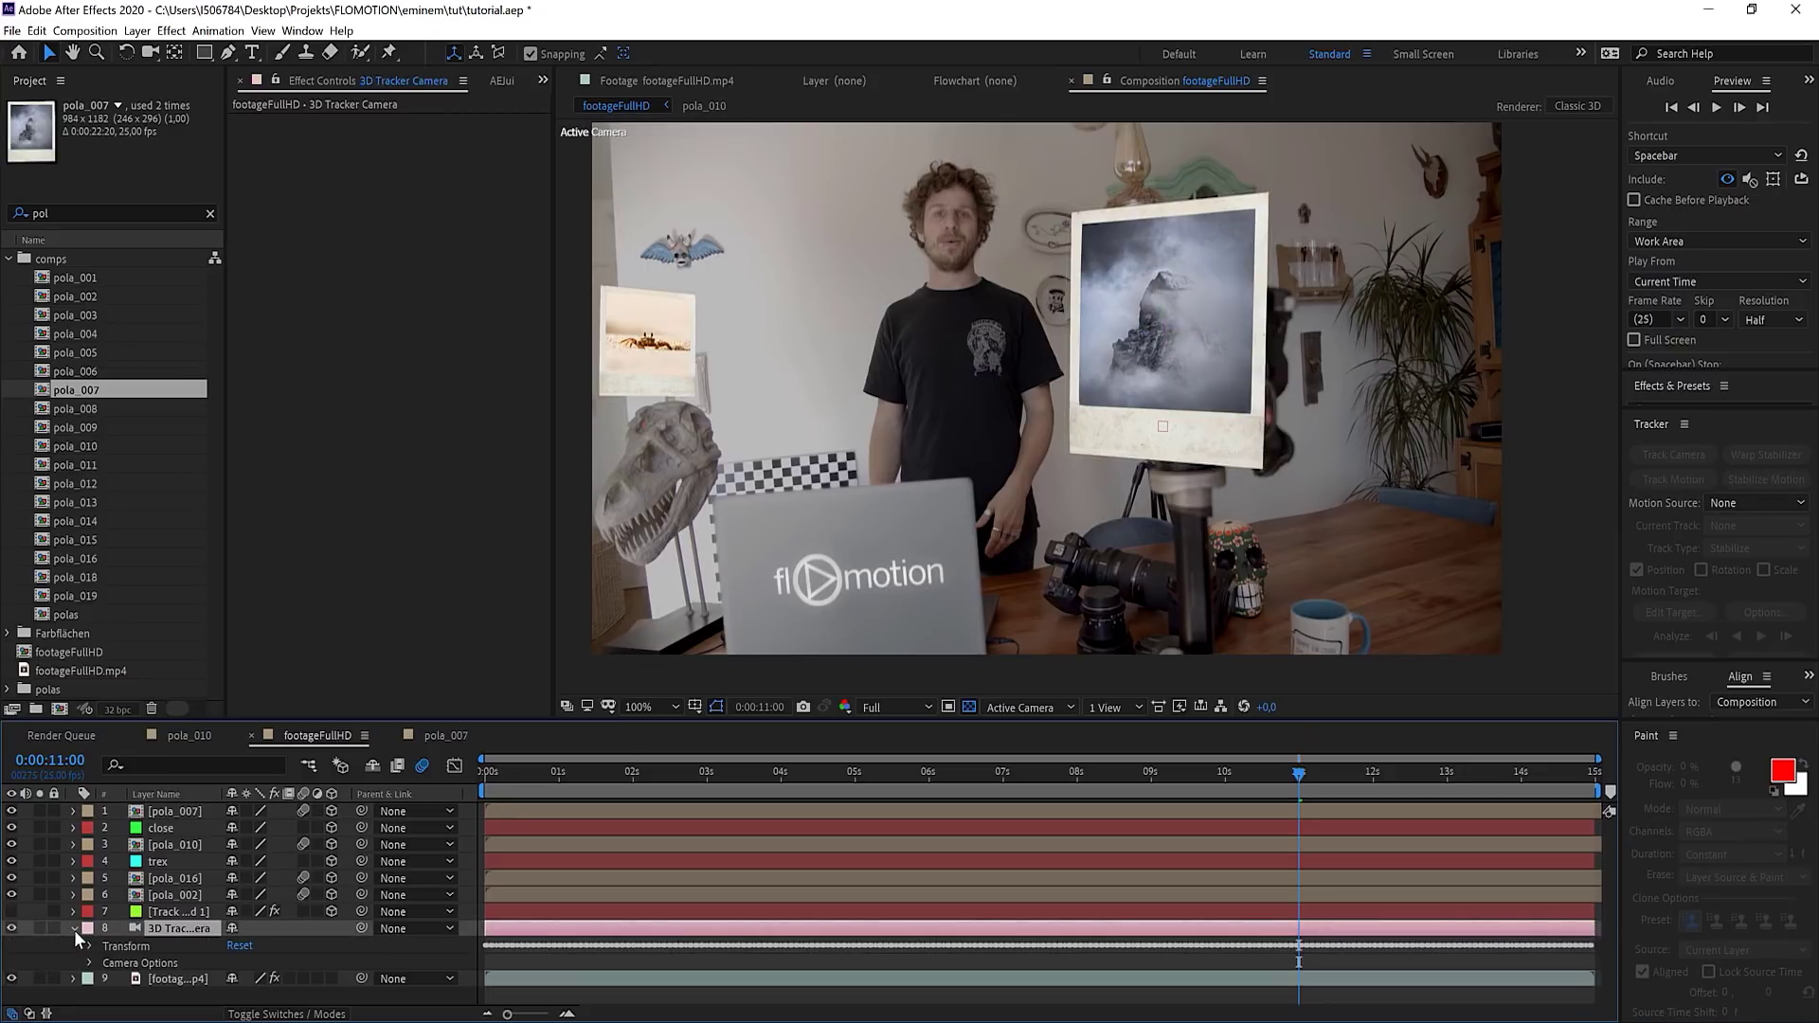
pyautogui.click(89, 962)
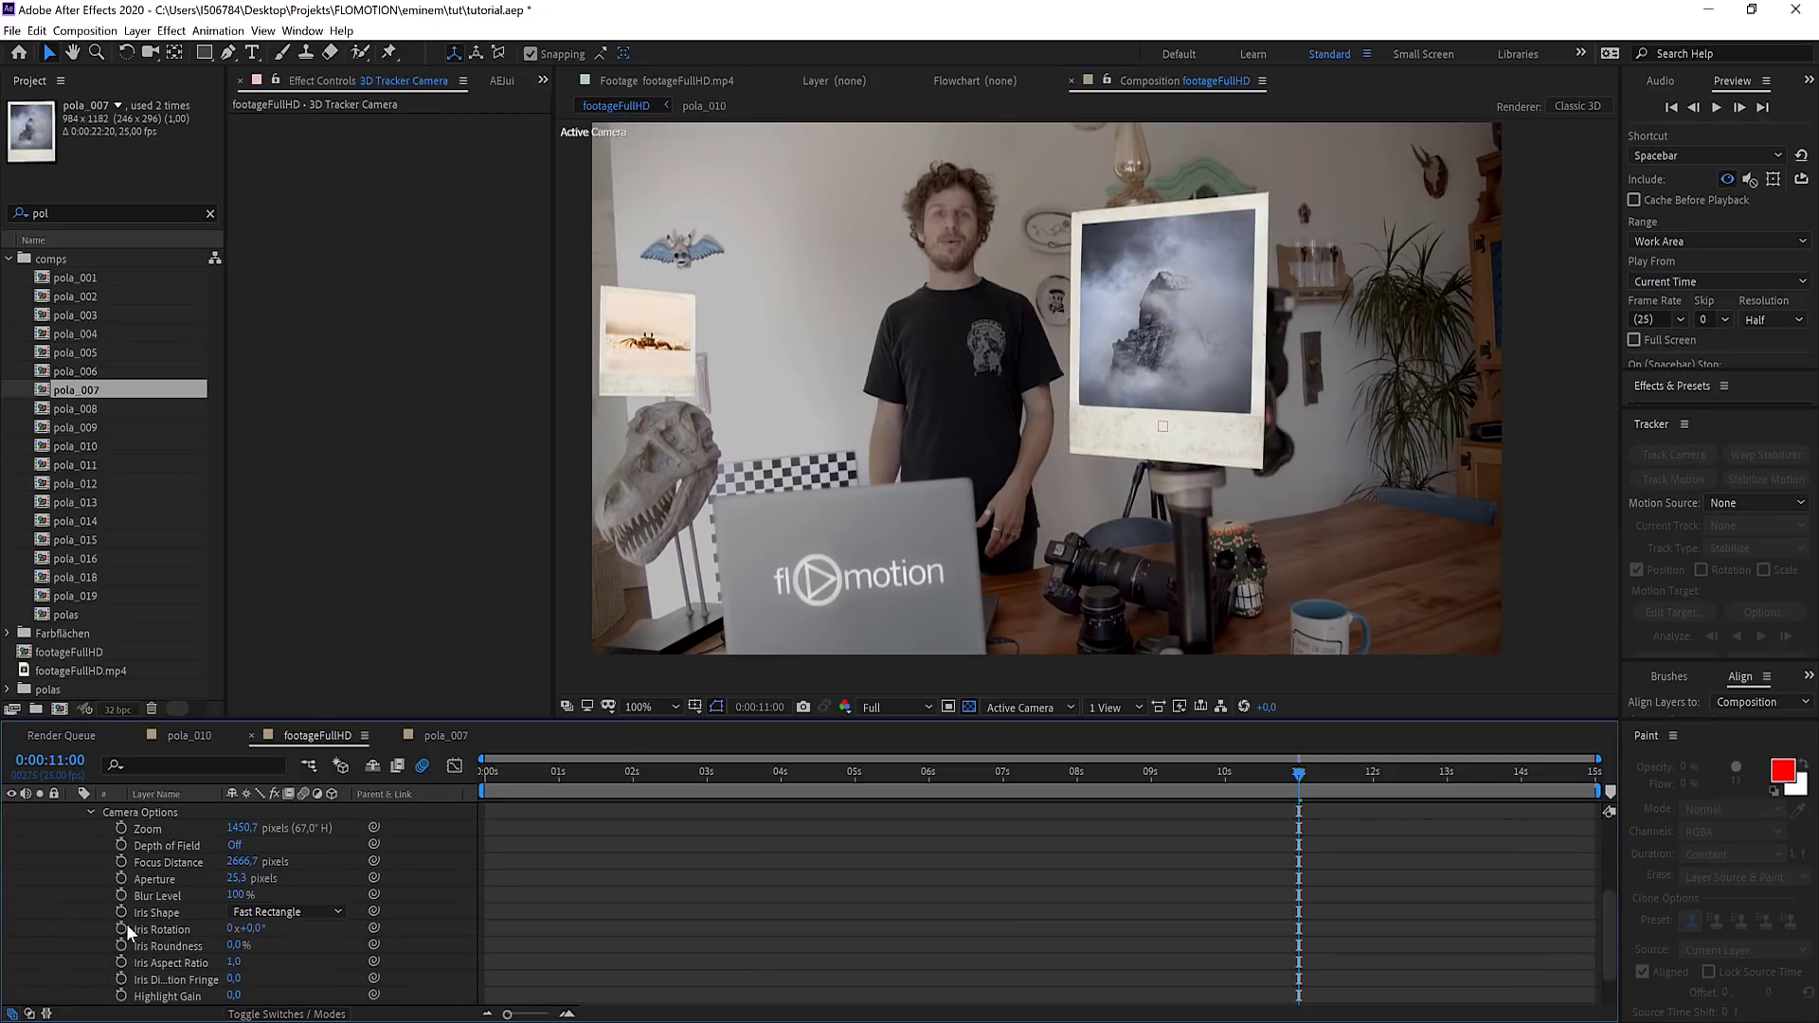
pyautogui.click(236, 845)
pyautogui.moveTo(239, 886); pyautogui.dragTo(833, 888)
pyautogui.moveTo(268, 896); pyautogui.dragTo(318, 913)
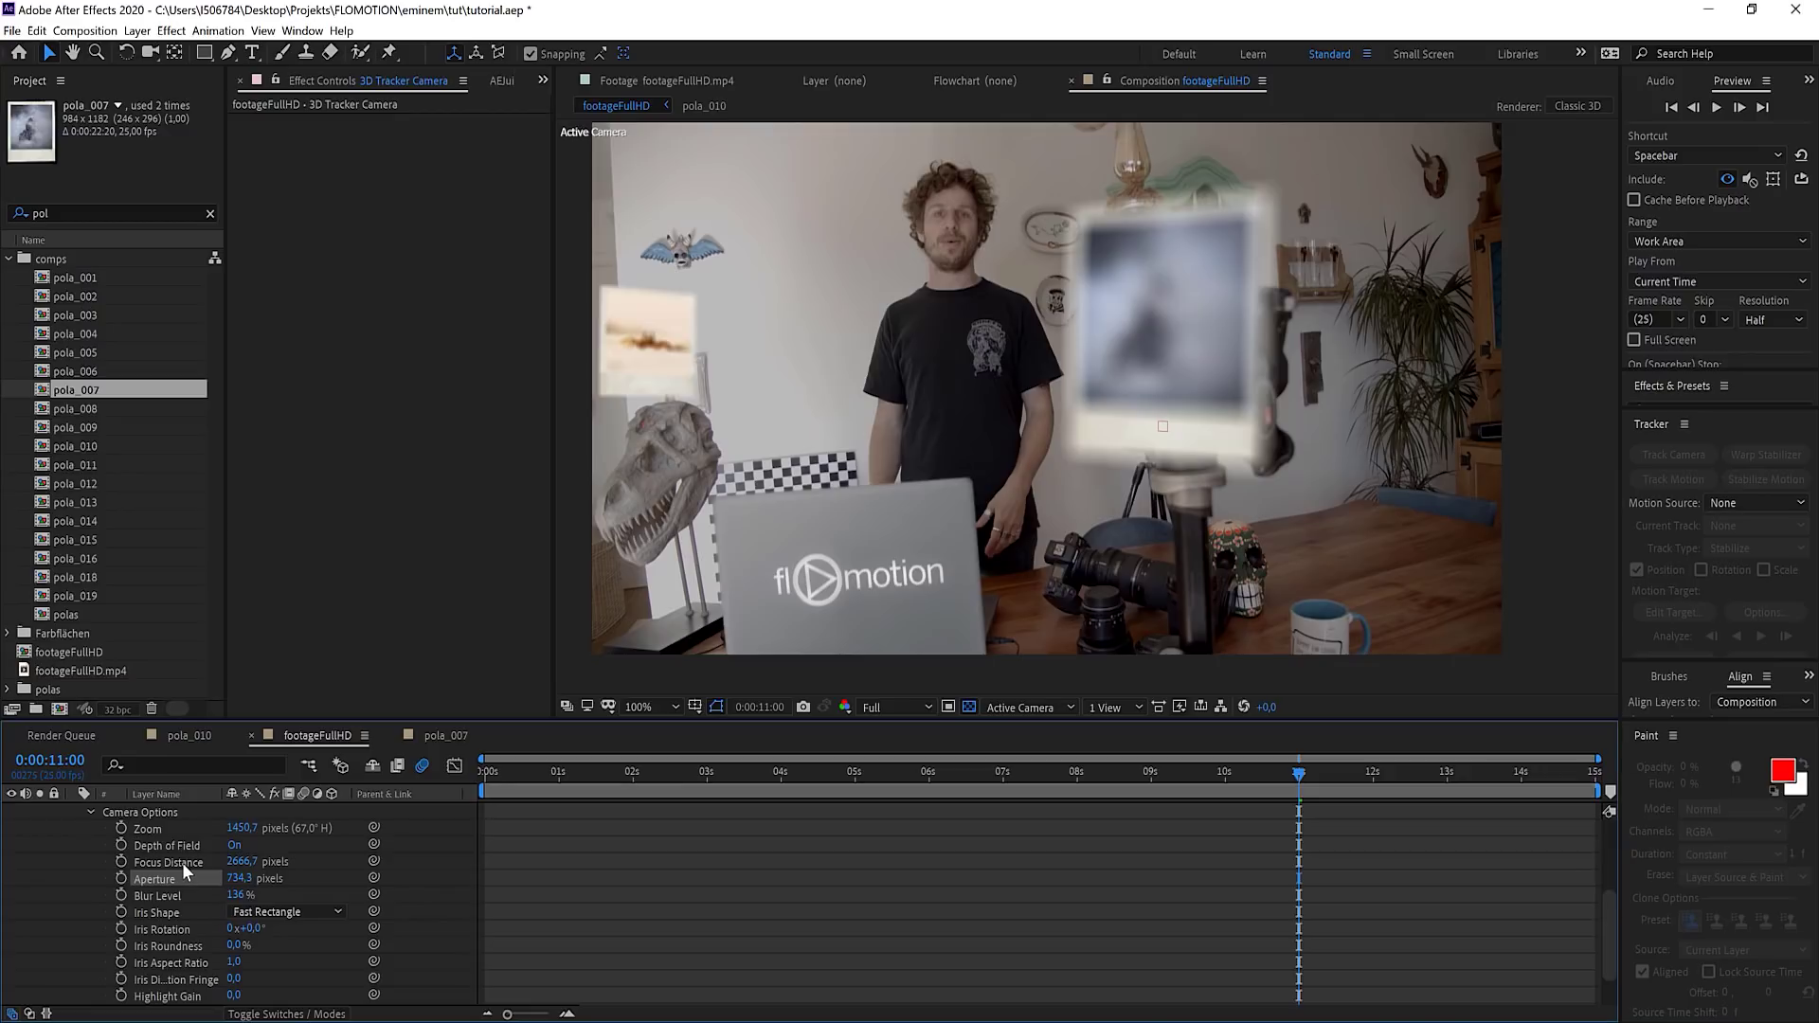
# - Set the camera's focus distance to 3281,7 pixels, checking focus on the crab polaroid
pyautogui.moveTo(238, 861); pyautogui.dragTo(217, 862)
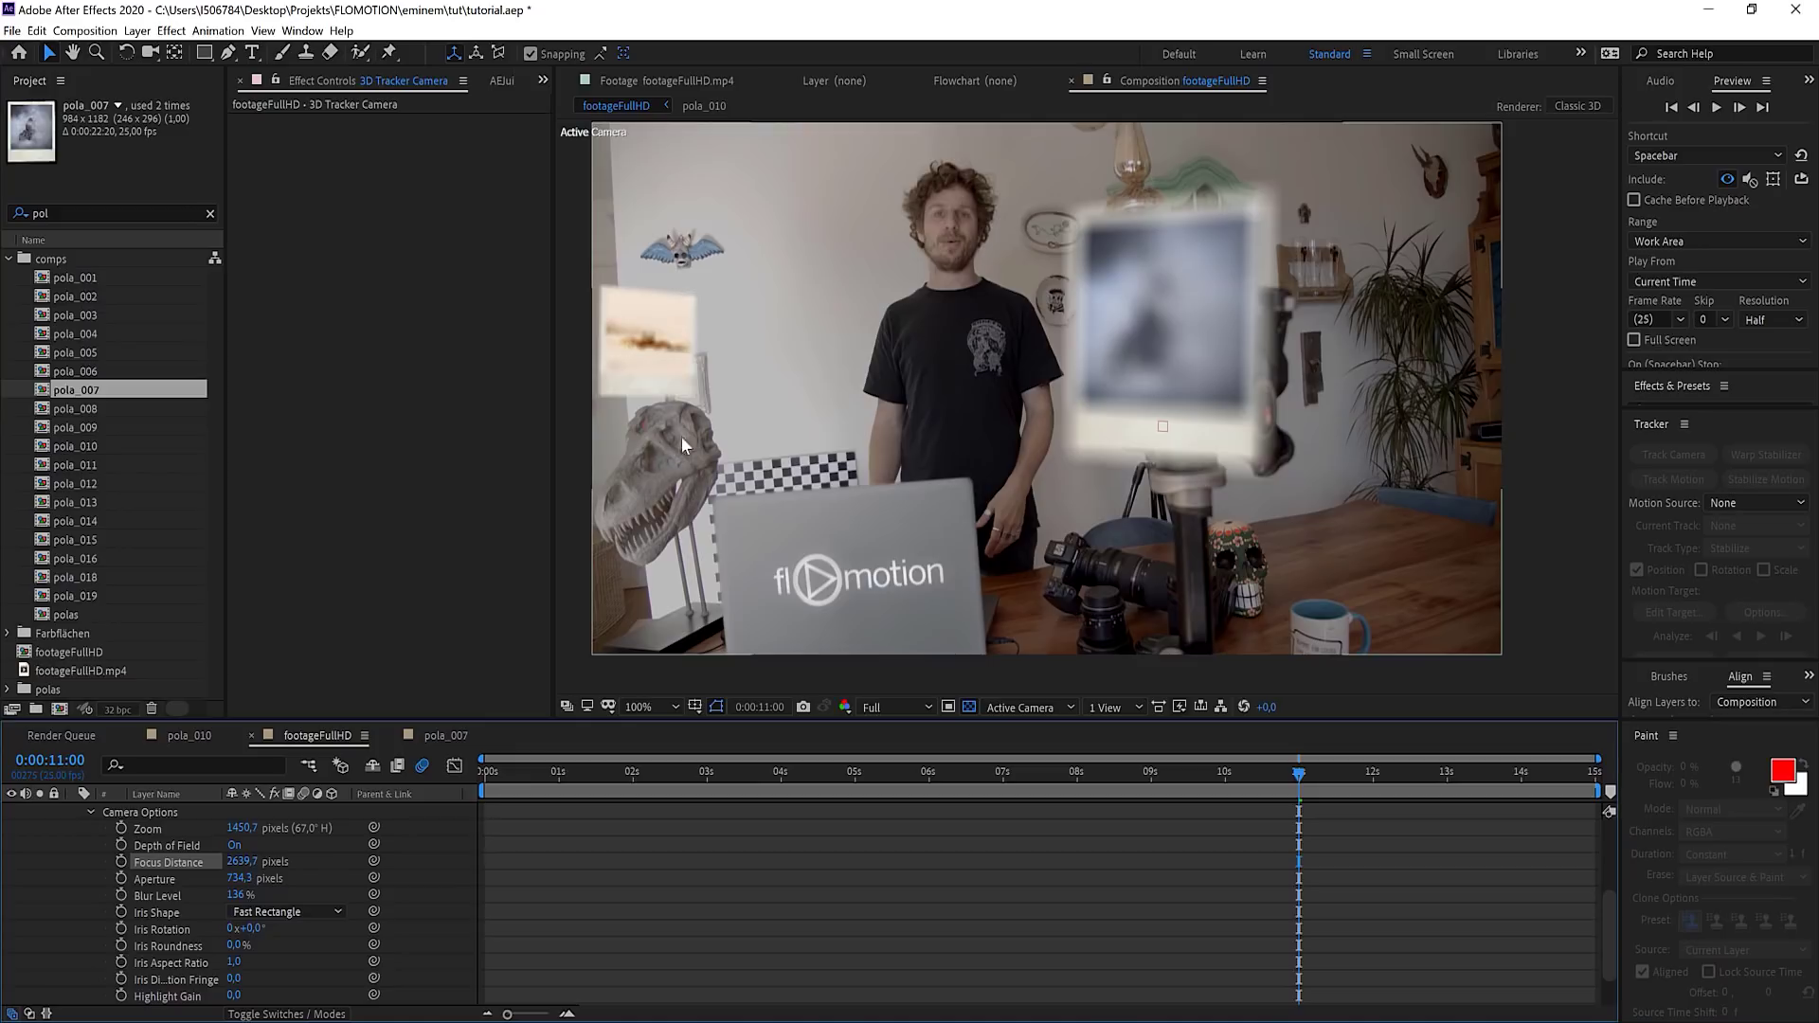
pyautogui.moveTo(245, 864); pyautogui.dragTo(785, 846)
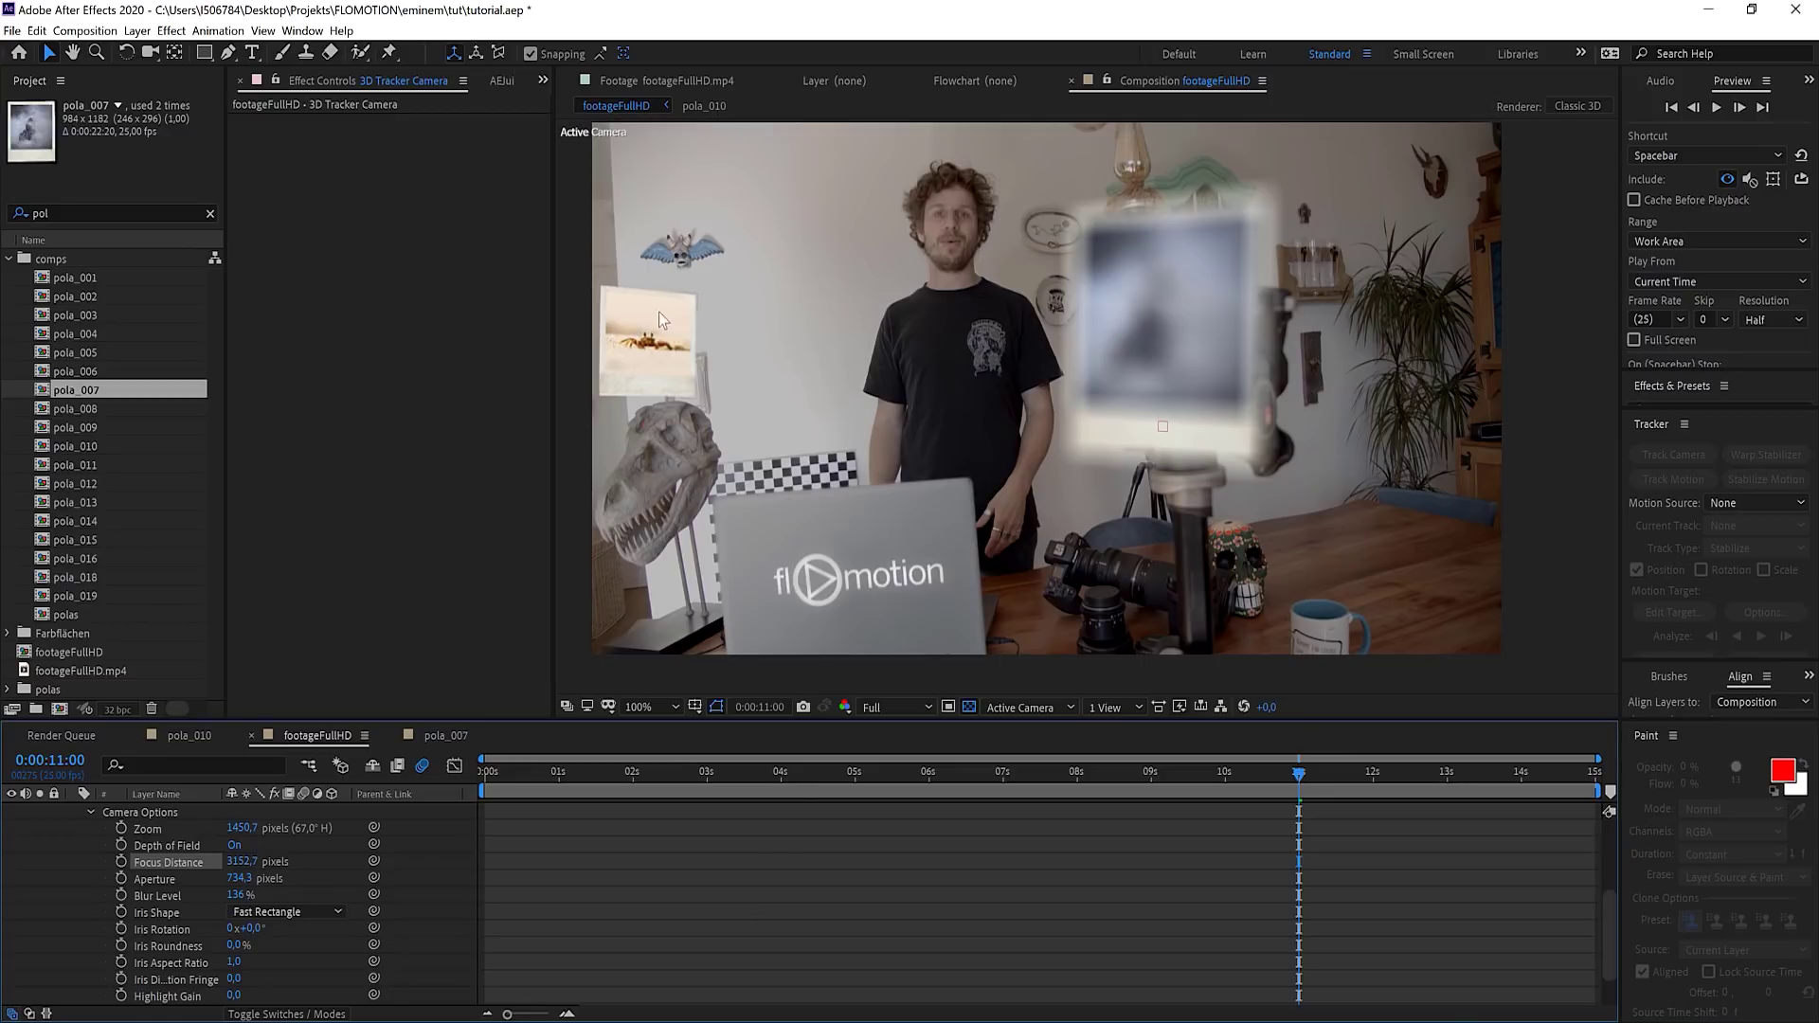
pyautogui.press('.')
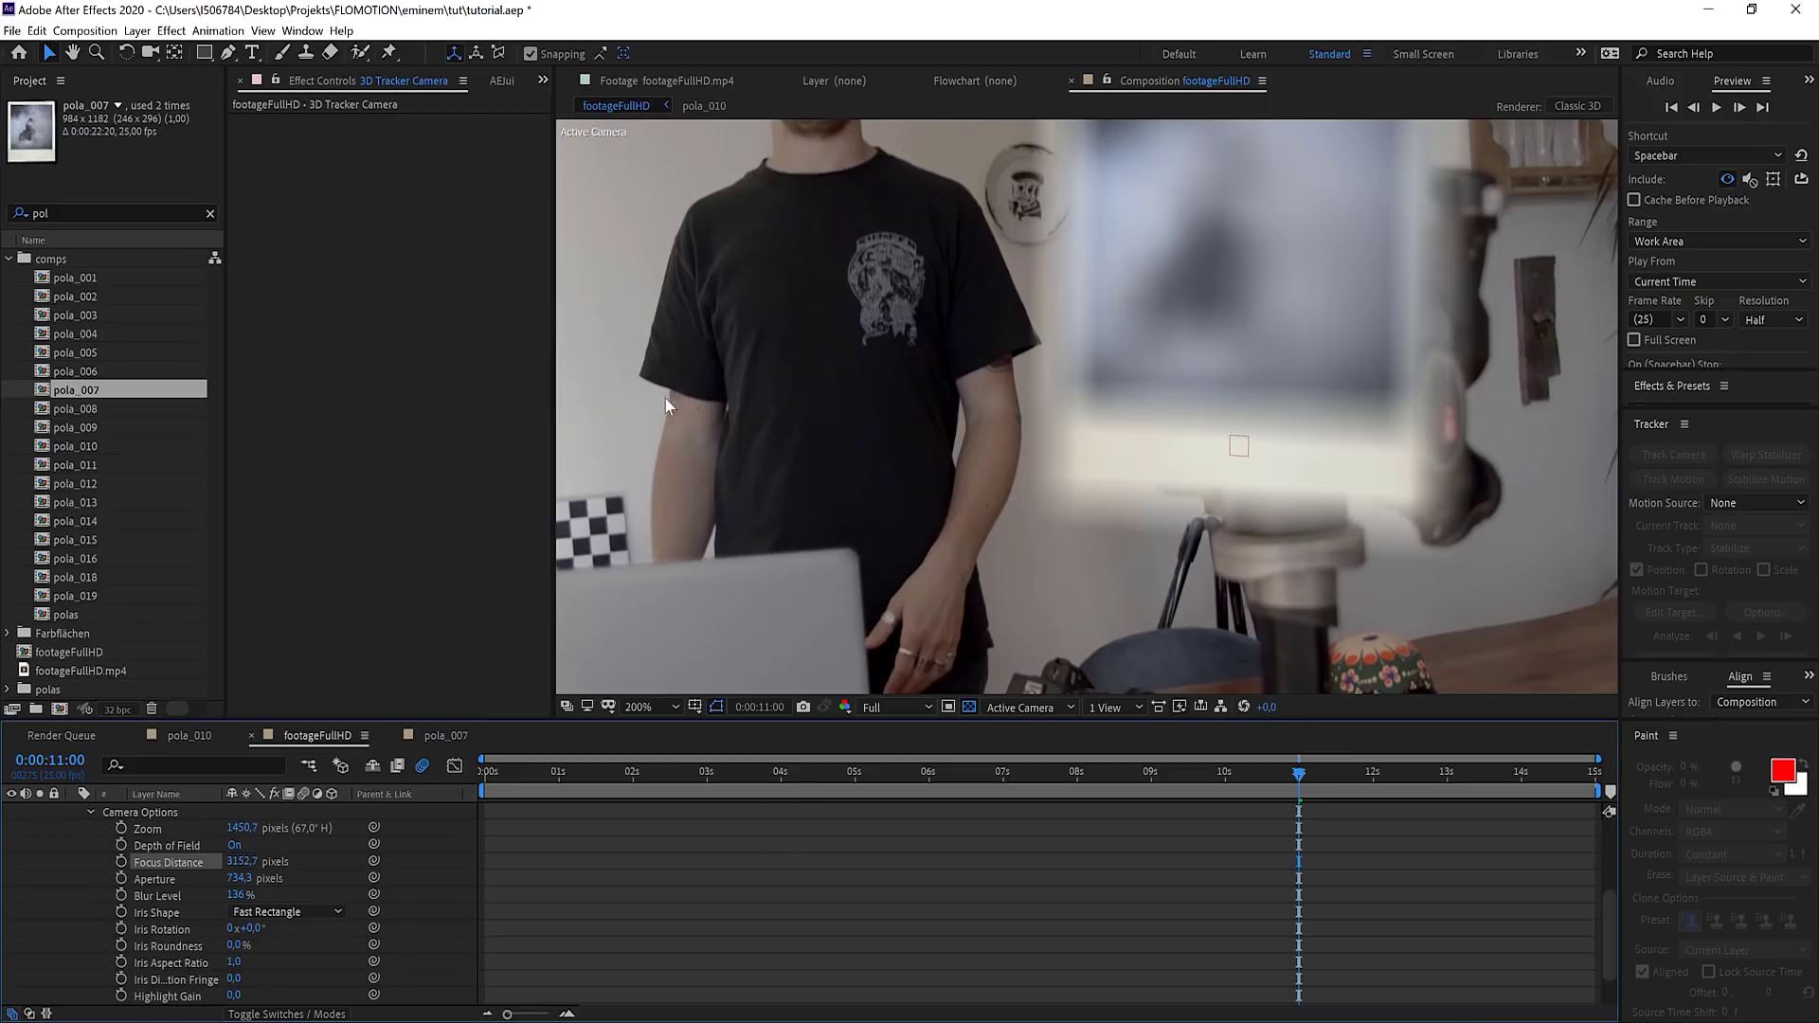
pyautogui.moveTo(712, 424); pyautogui.dragTo(1082, 441)
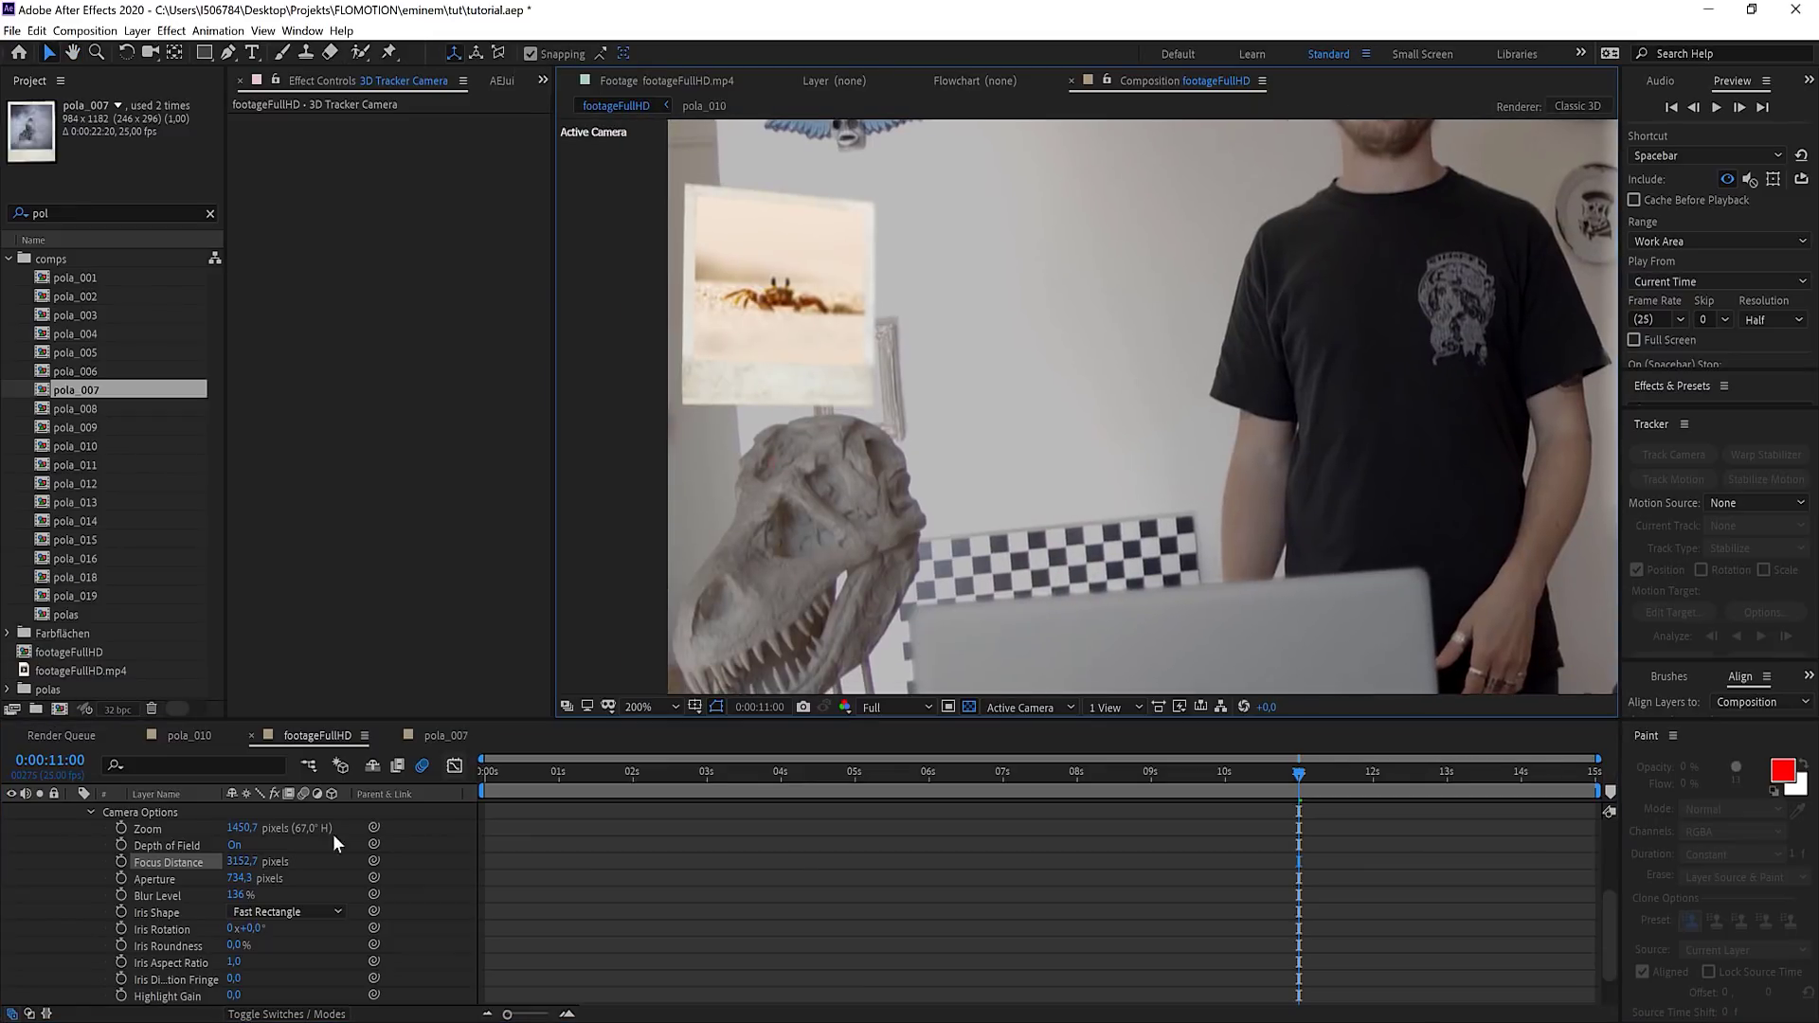
pyautogui.moveTo(242, 861); pyautogui.dragTo(384, 870)
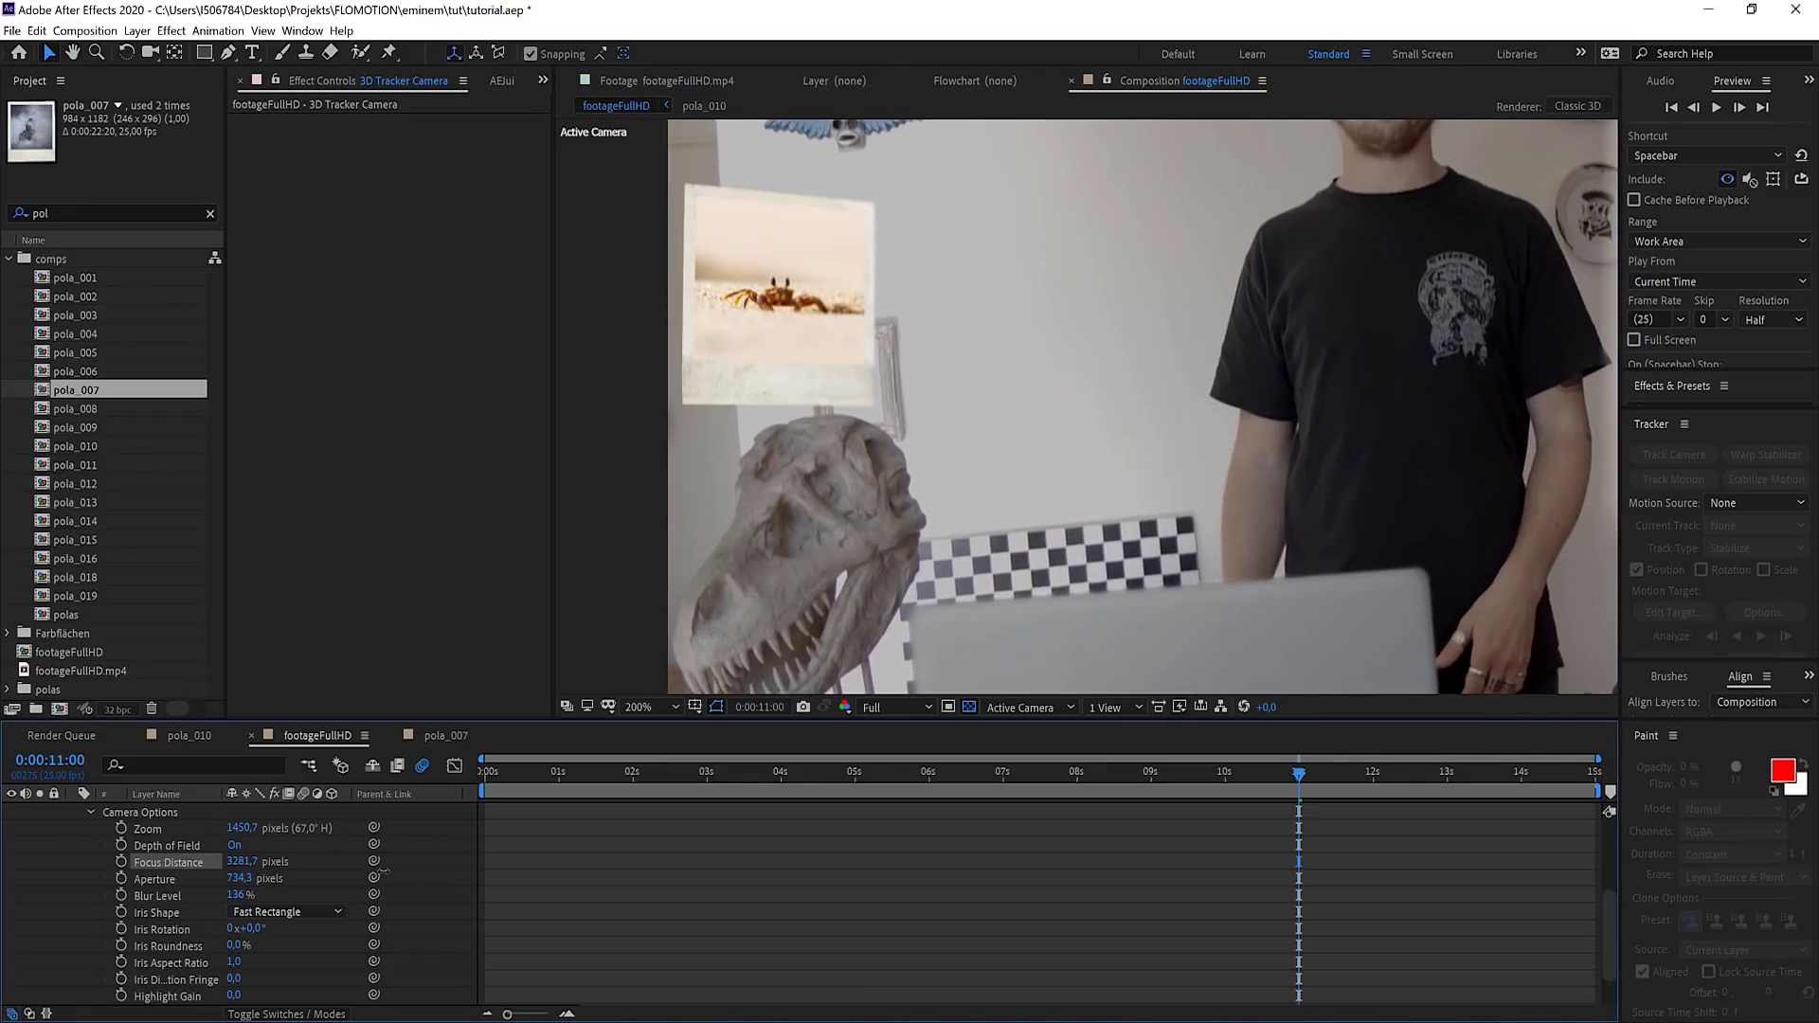
pyautogui.press(',')
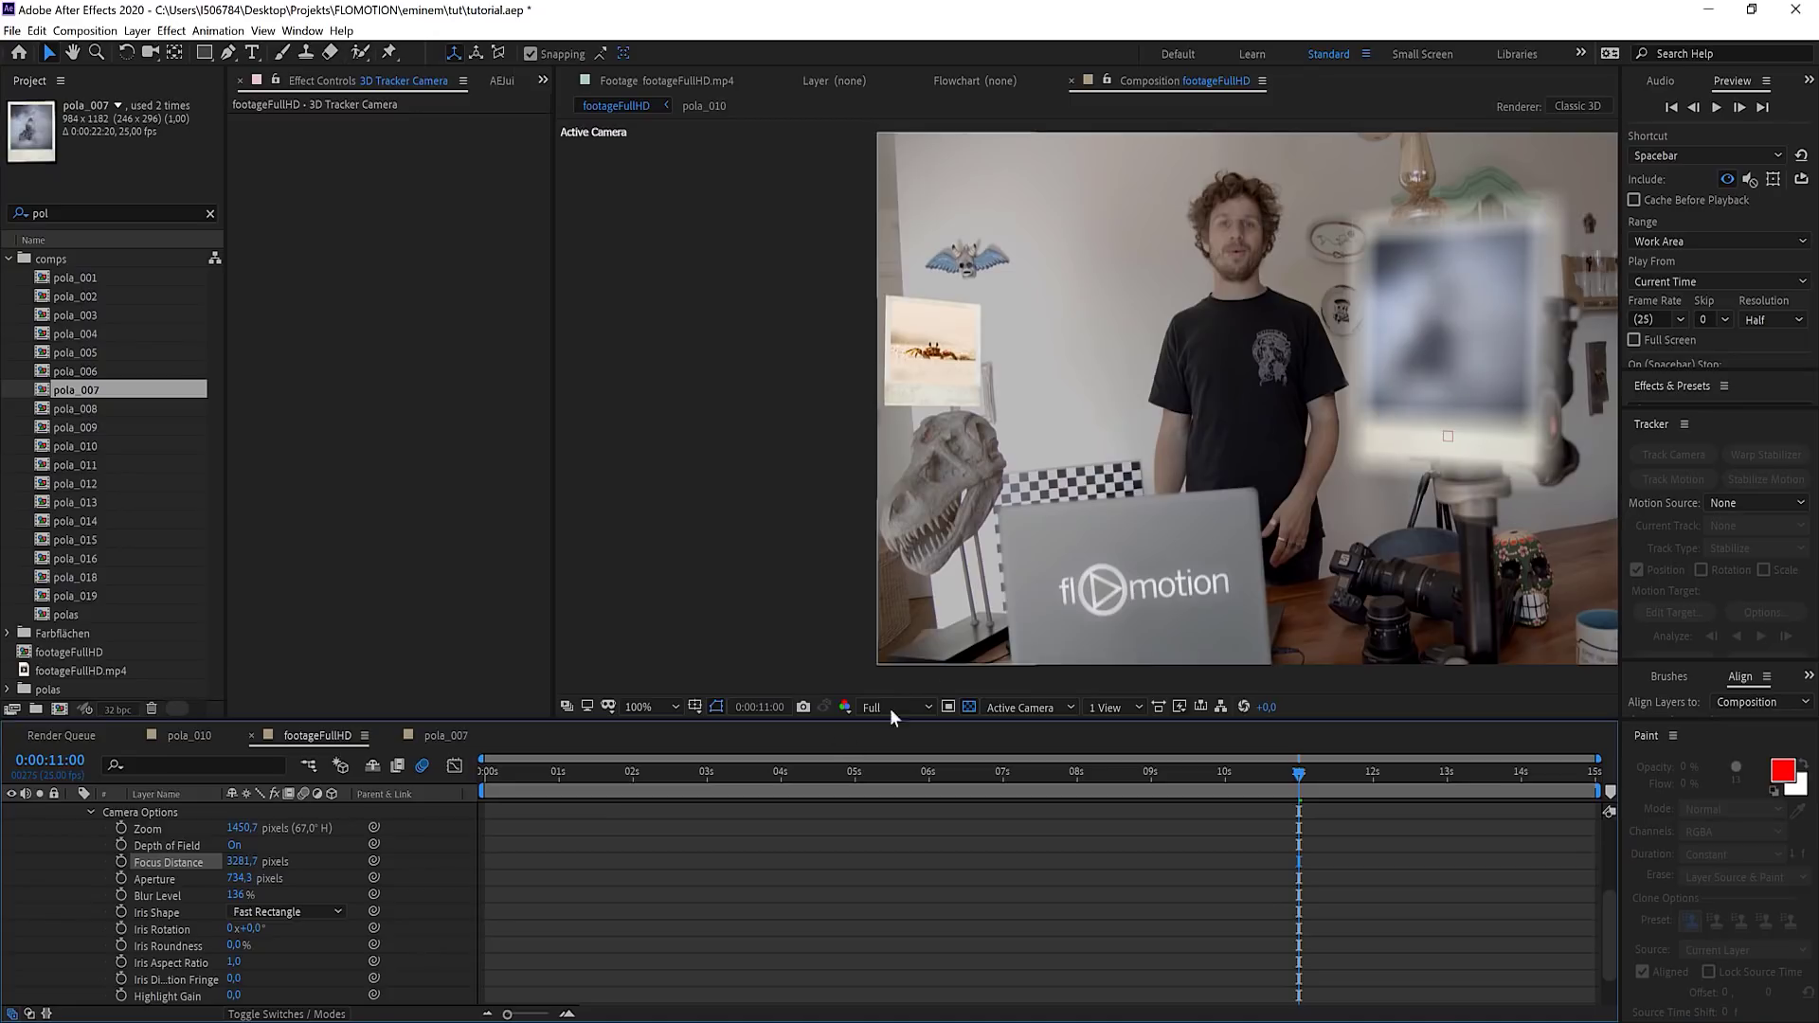
# - Lower the aperture to 88.0 for subtler blur and preview the shot
pyautogui.moveTo(242, 880); pyautogui.dragTo(147, 896)
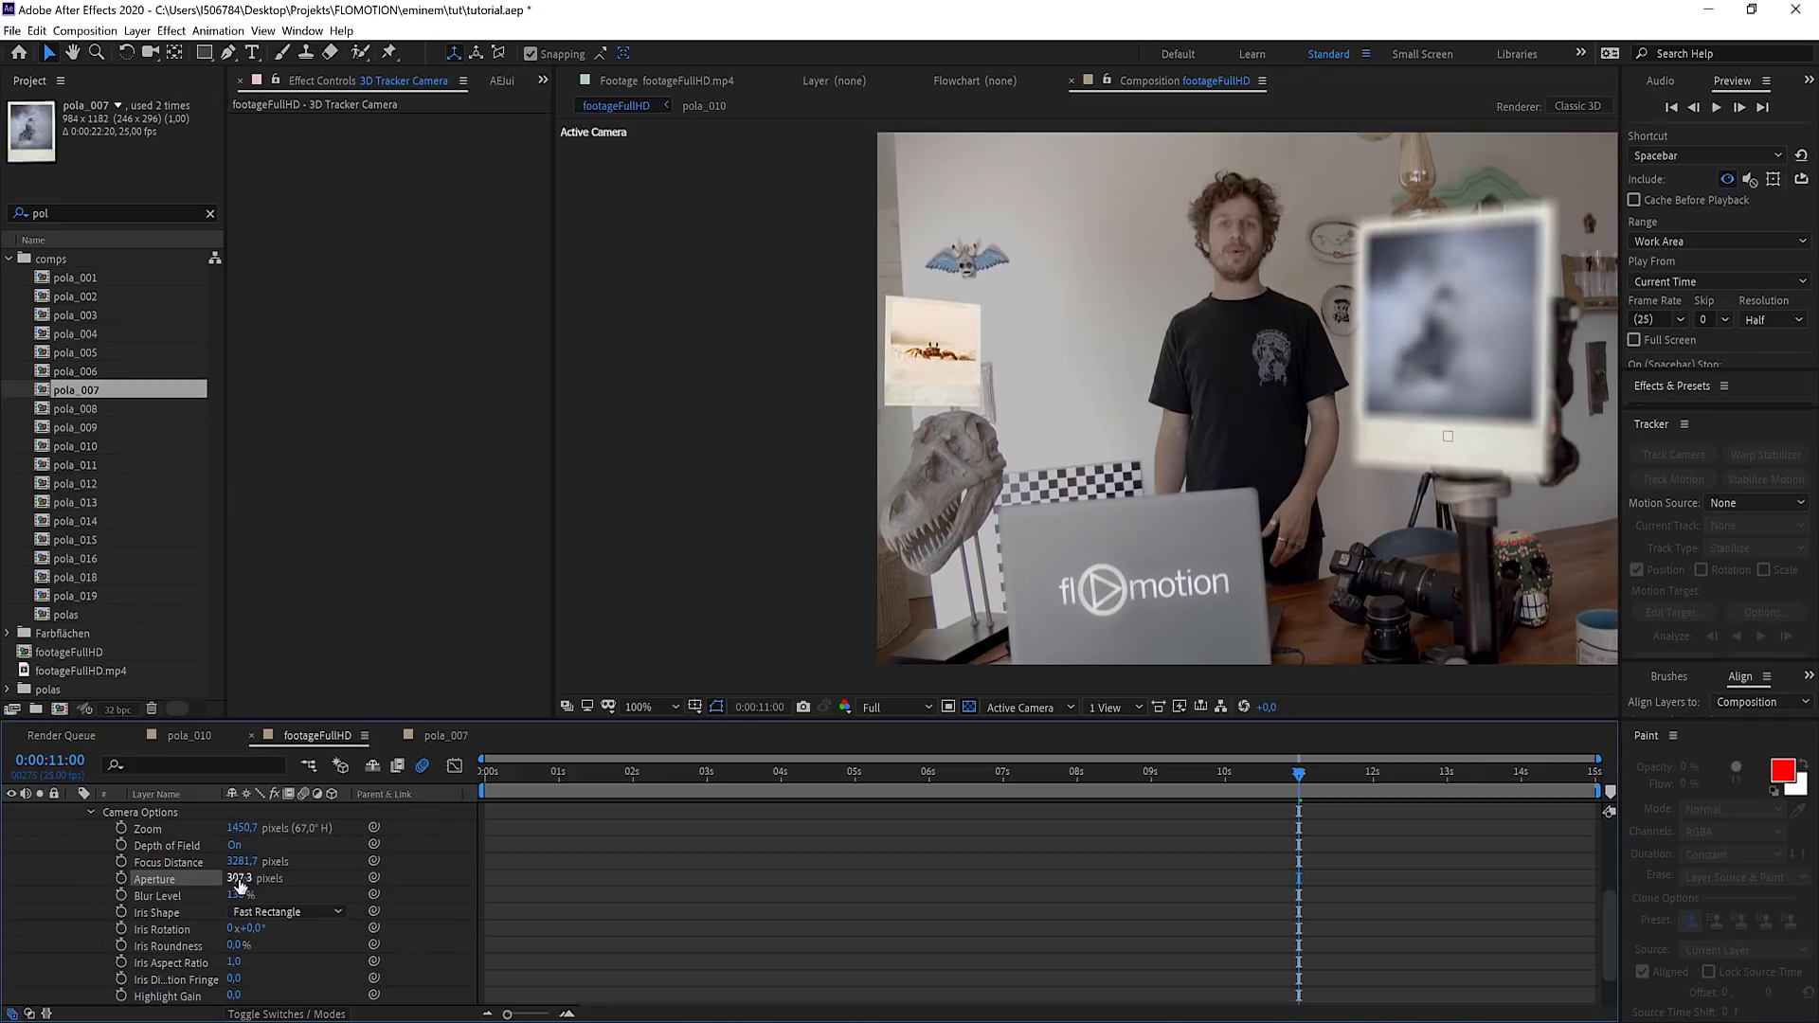
pyautogui.moveTo(236, 879); pyautogui.dragTo(62, 915)
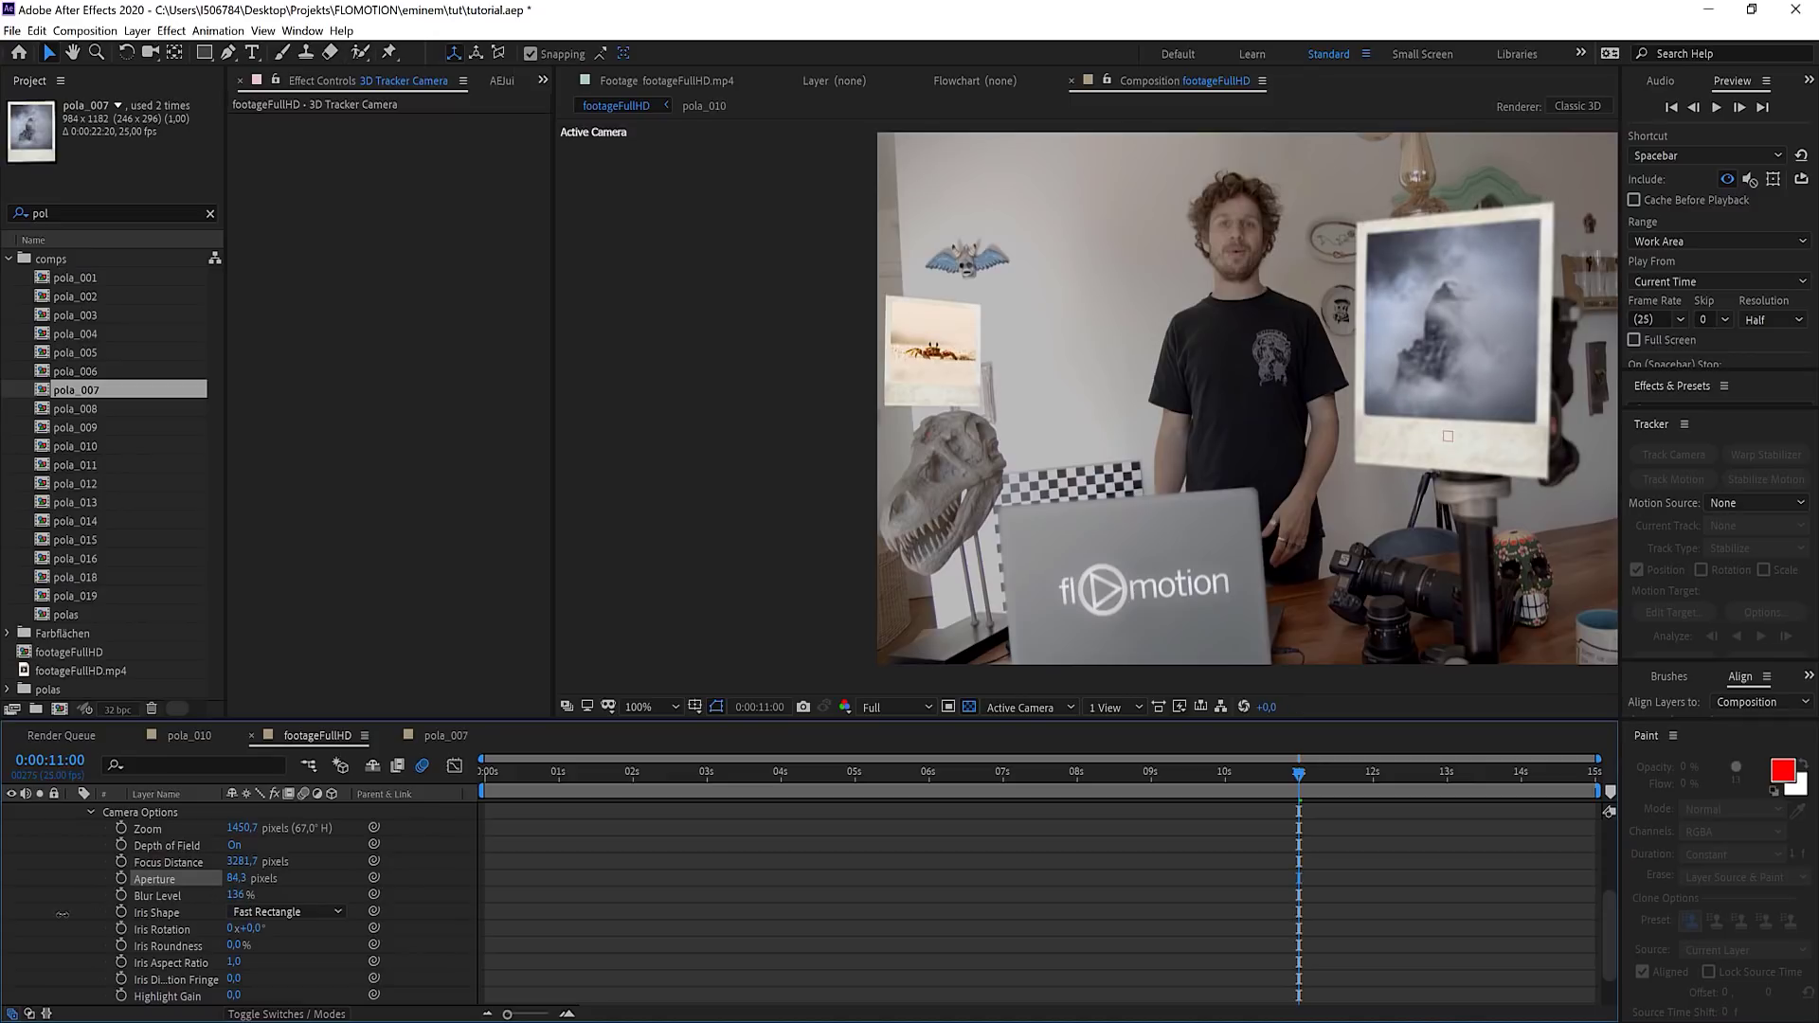
pyautogui.click(236, 902)
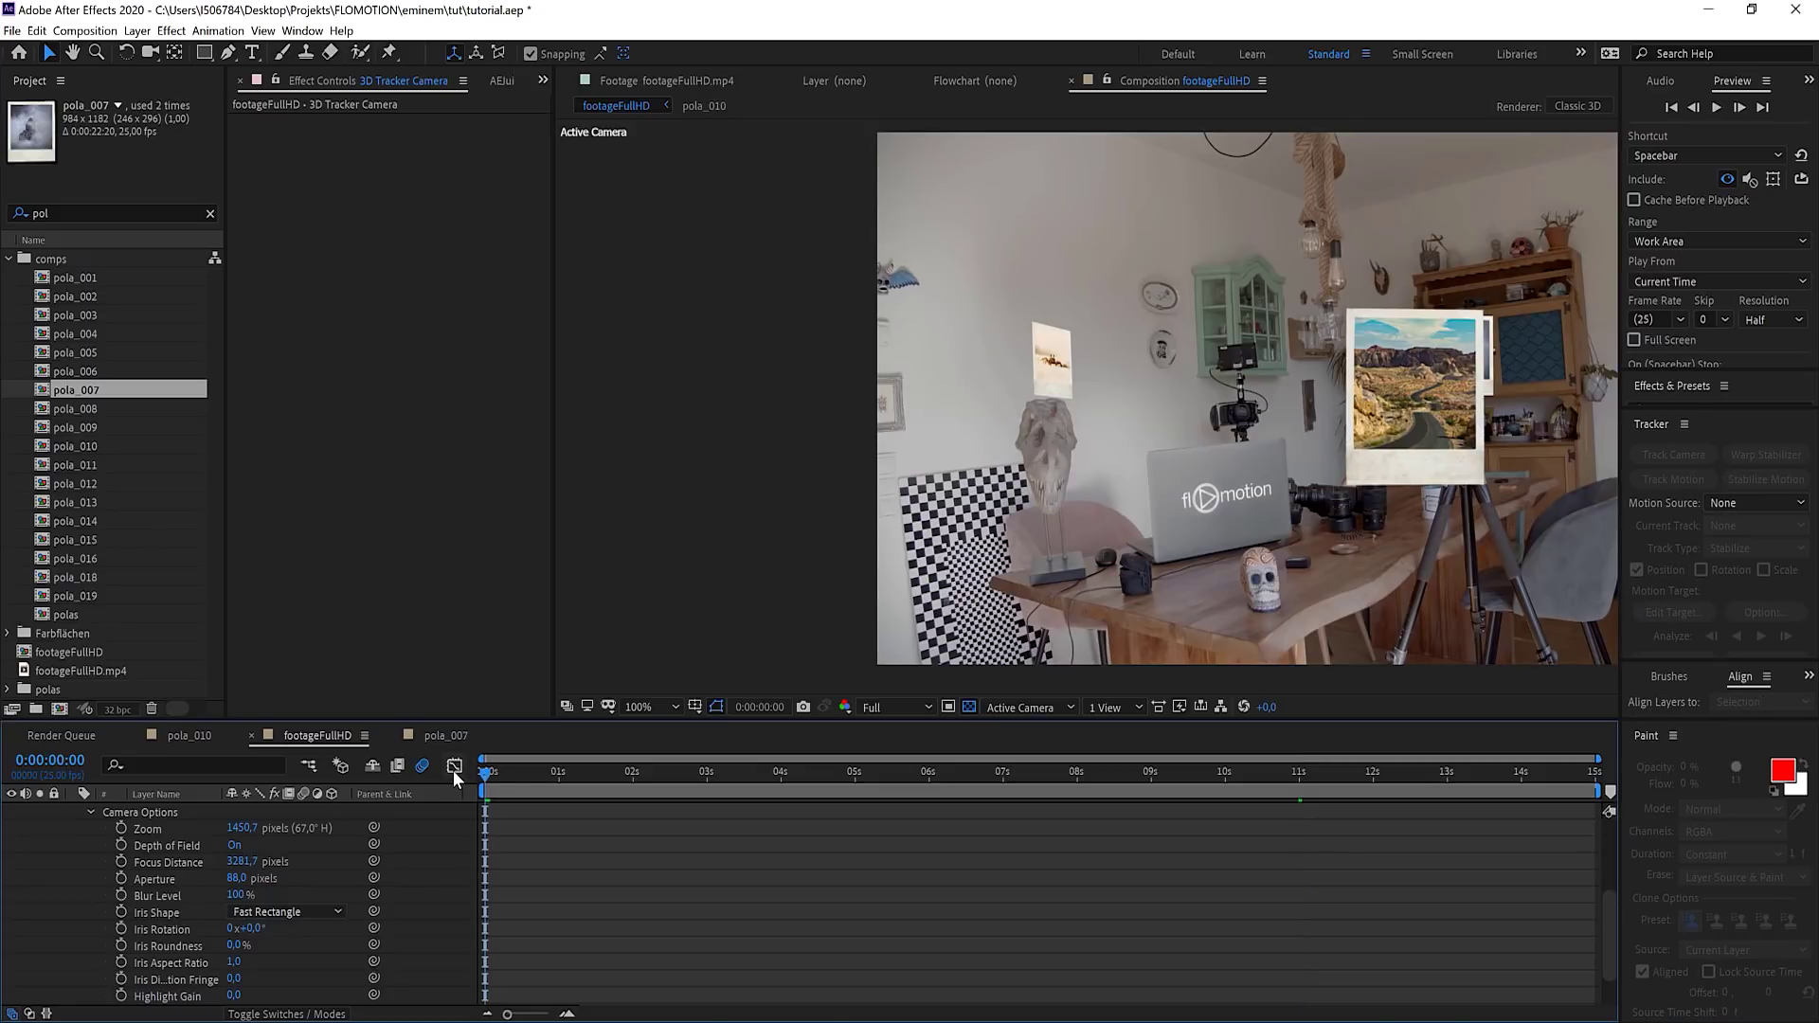
pyautogui.press('space')
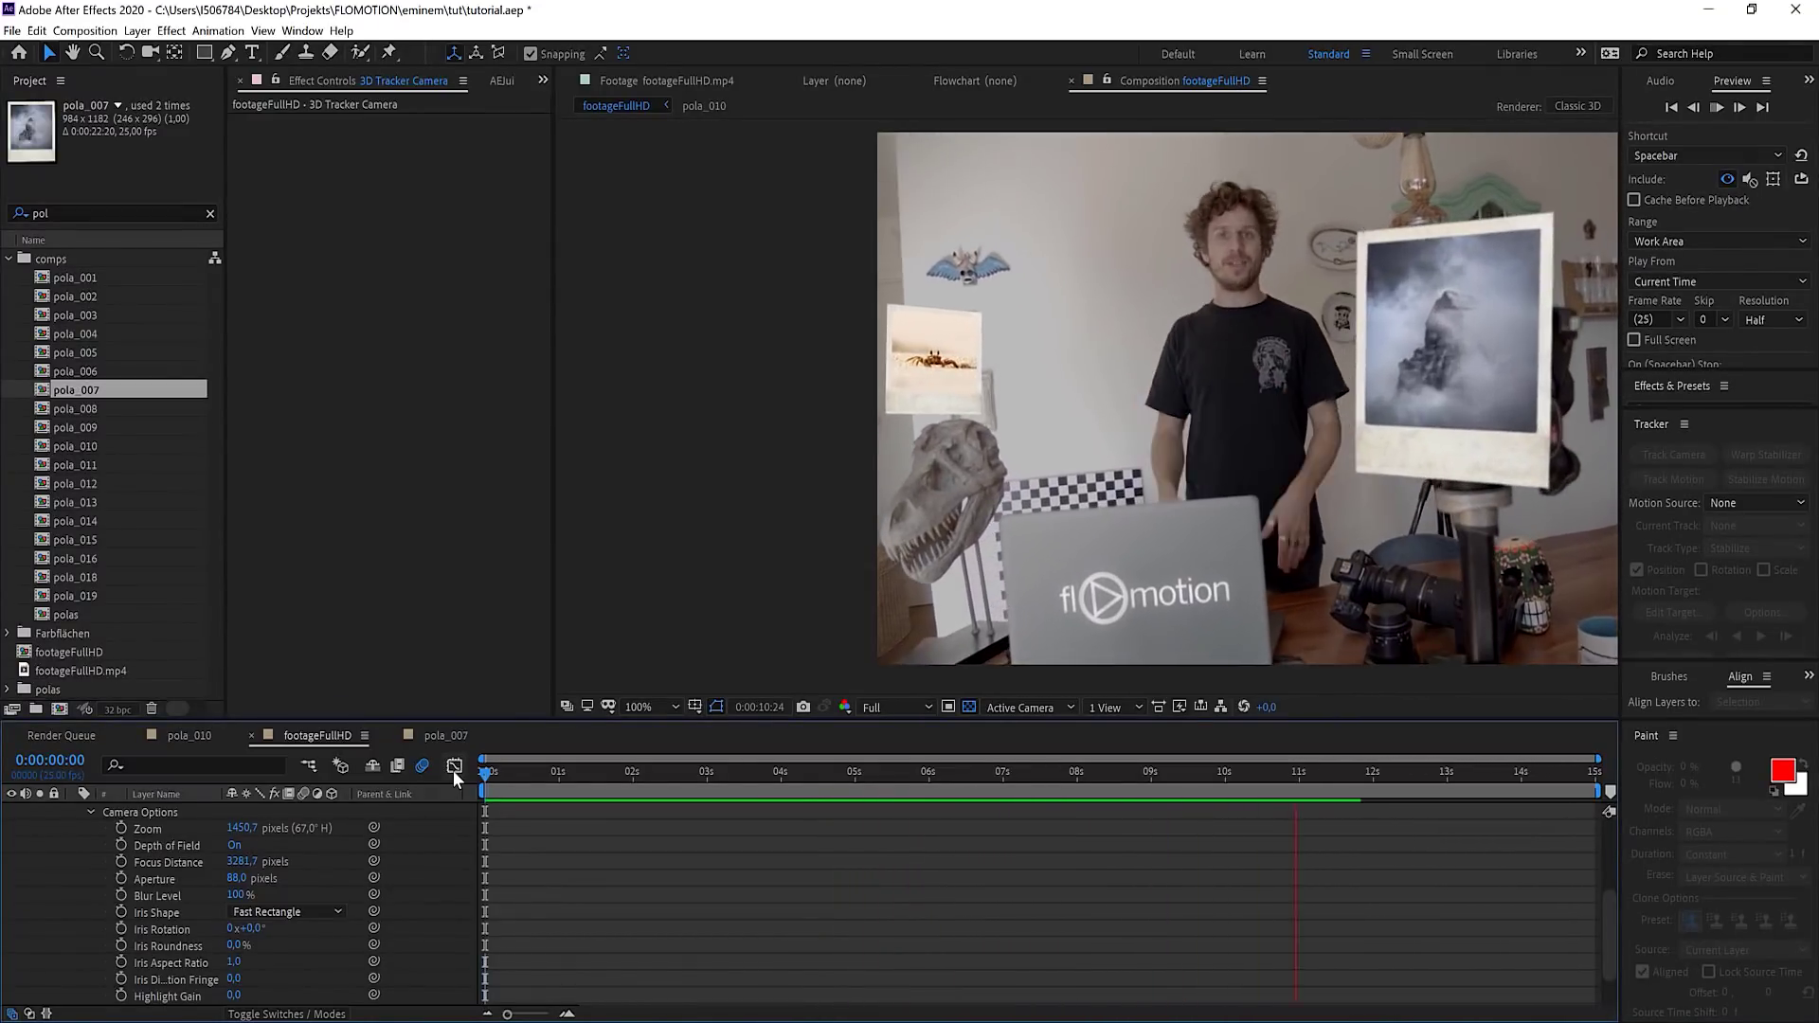
pyautogui.press('space')
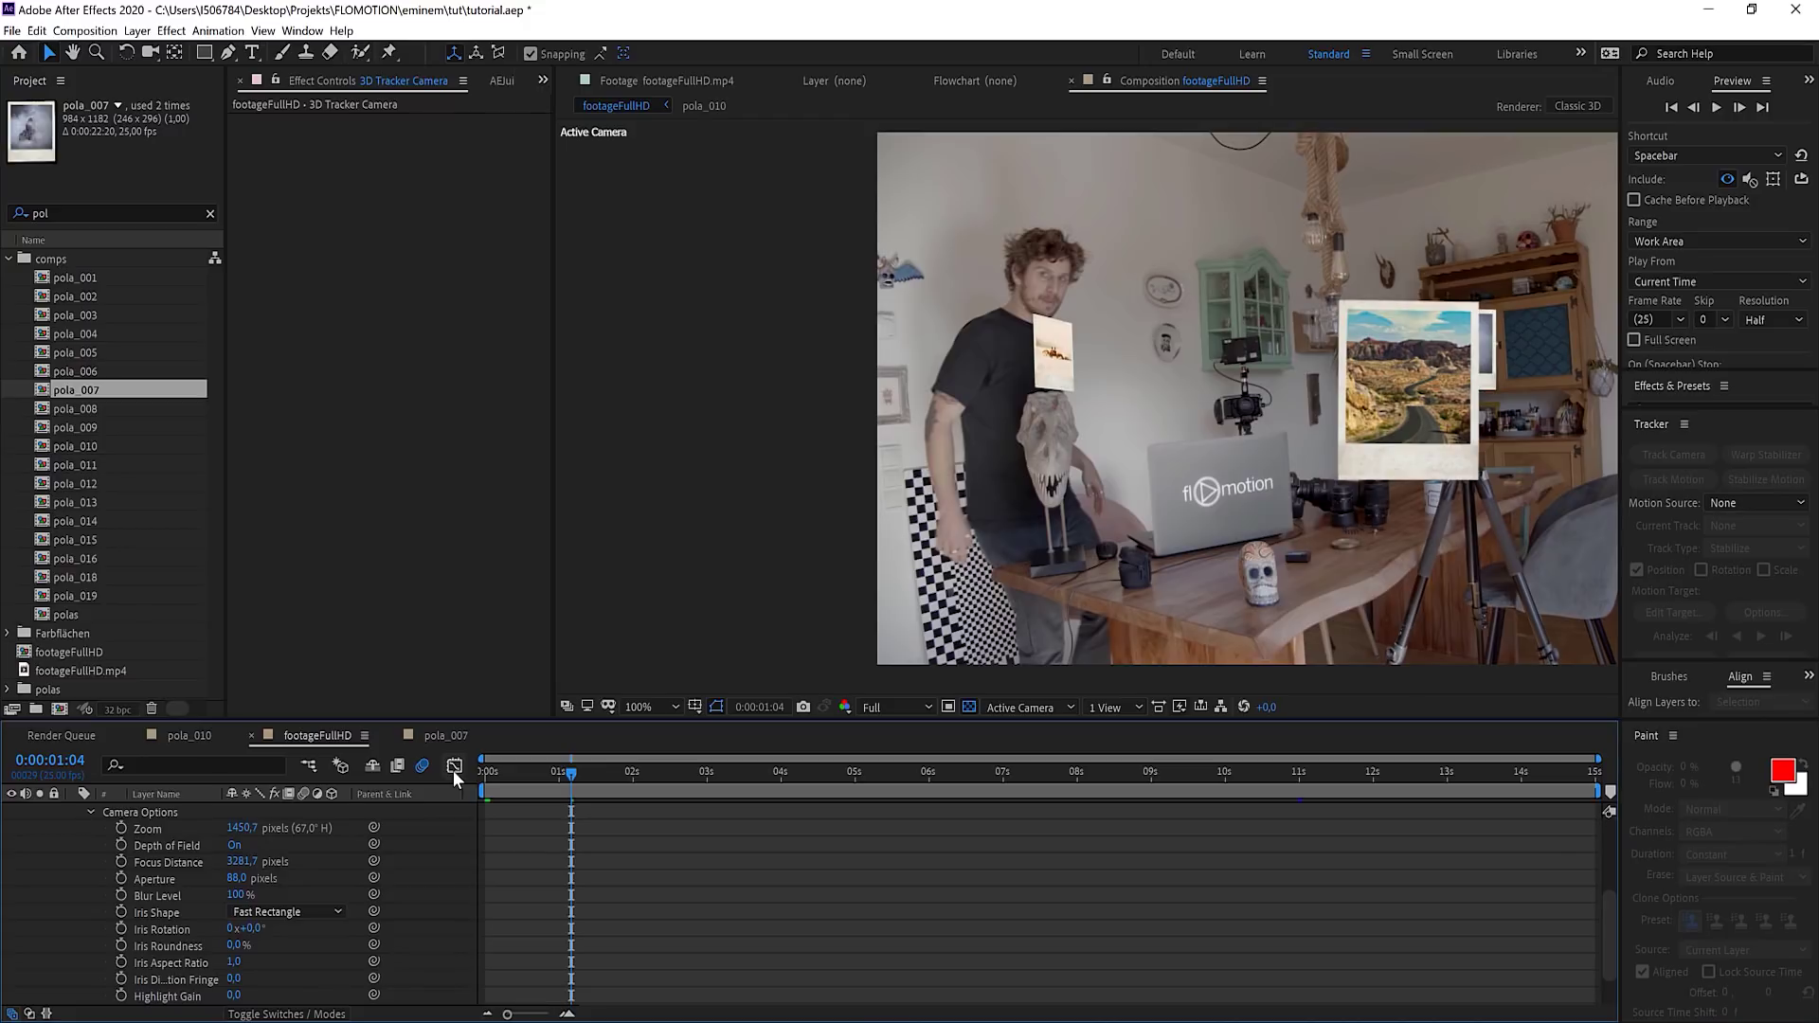
pyautogui.click(91, 812)
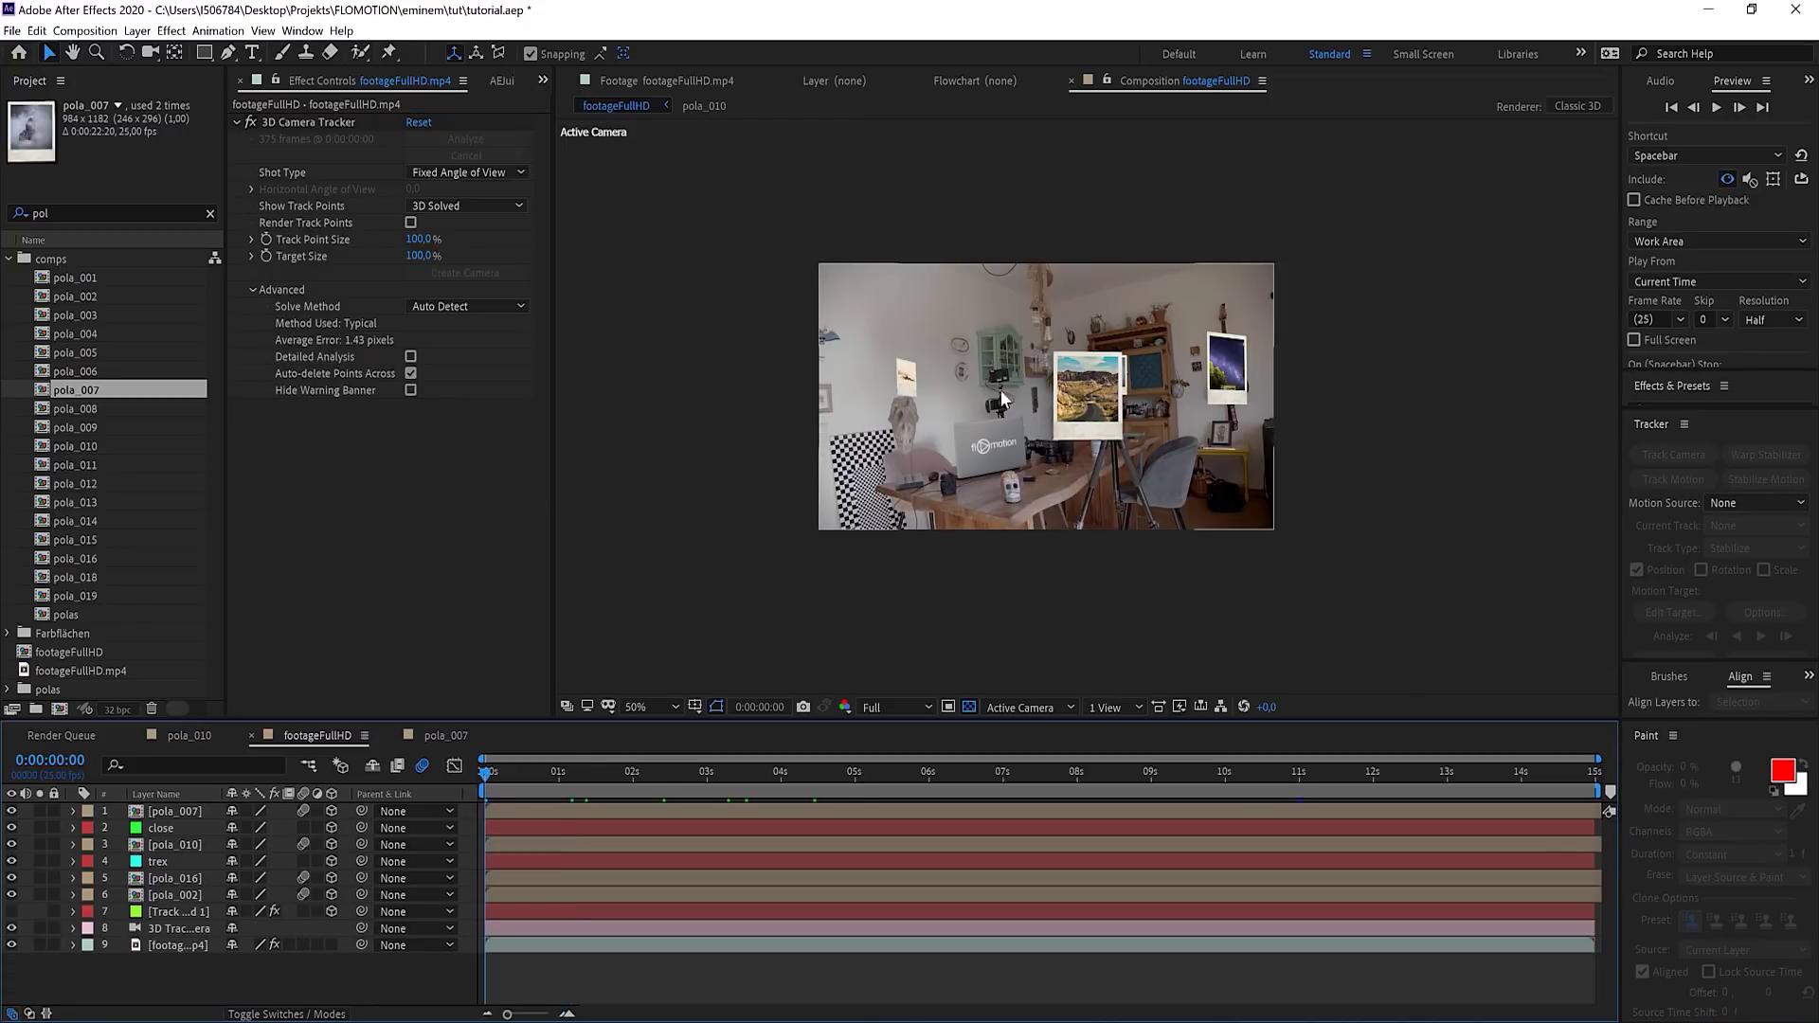
# - Add a Point-type light, Point Light 1, and move it to light the middle polaroid
pyautogui.click(139, 33)
pyautogui.moveTo(154, 53)
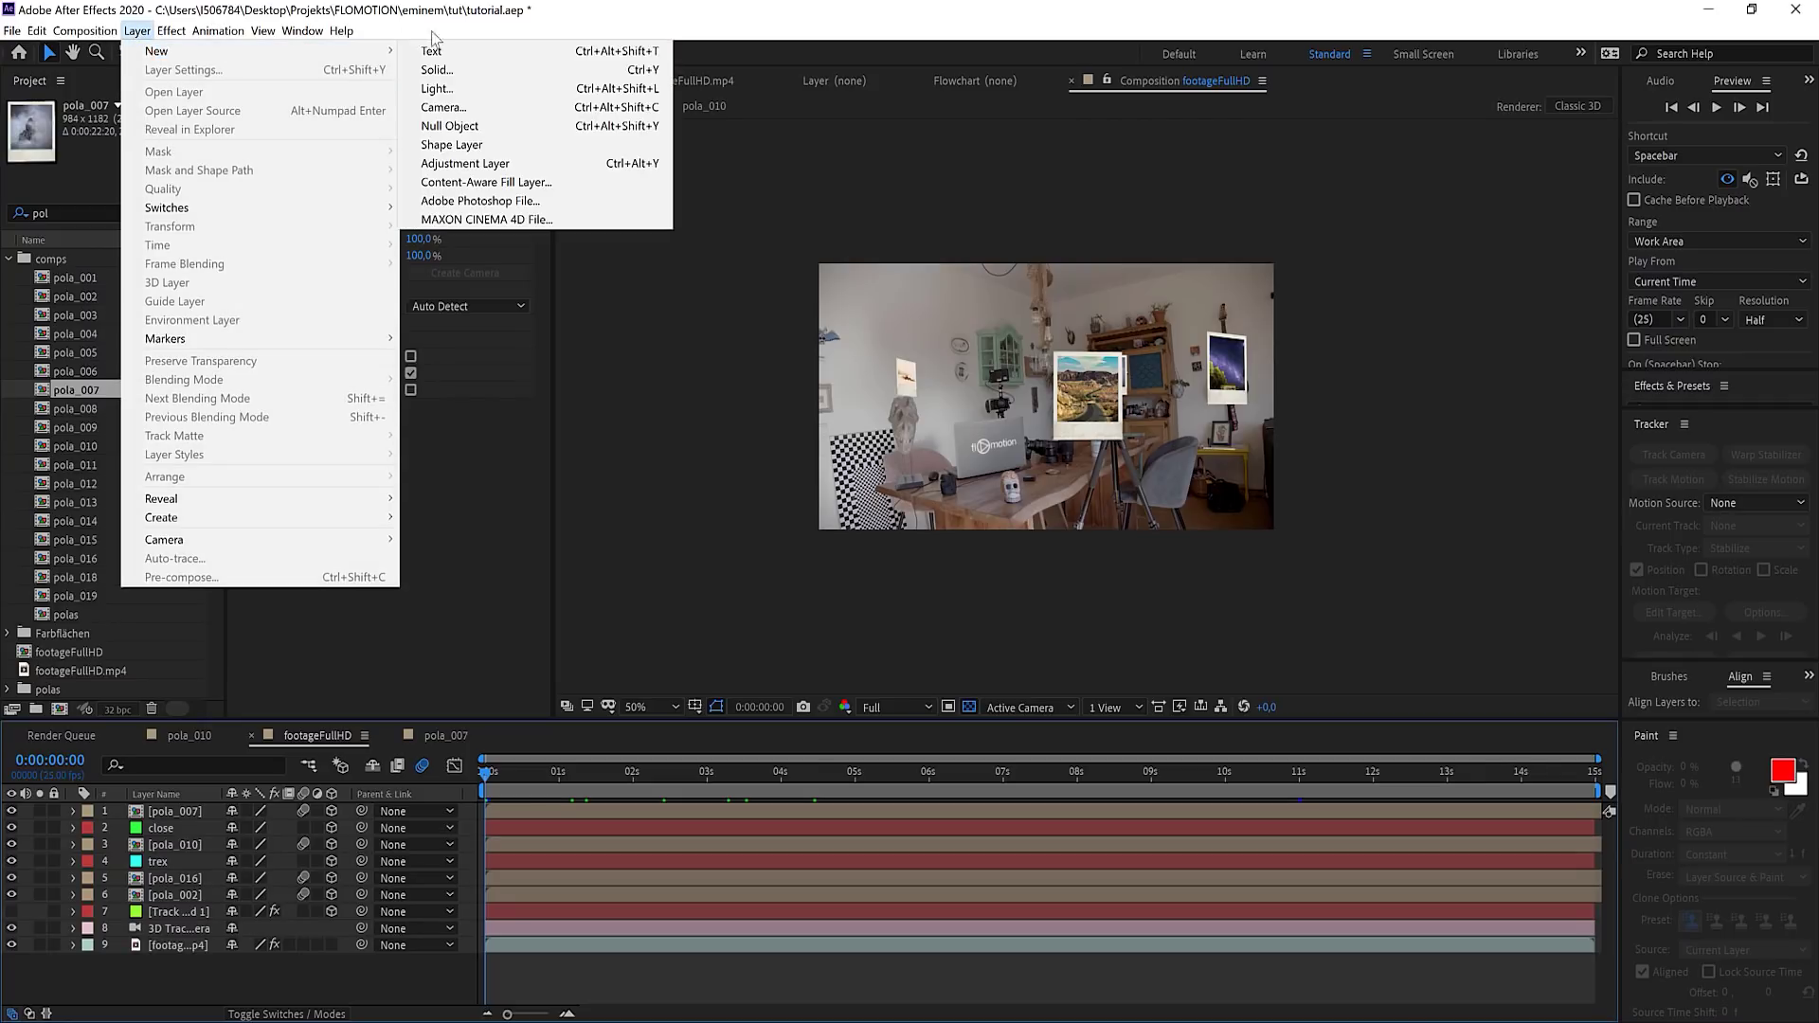
pyautogui.click(438, 88)
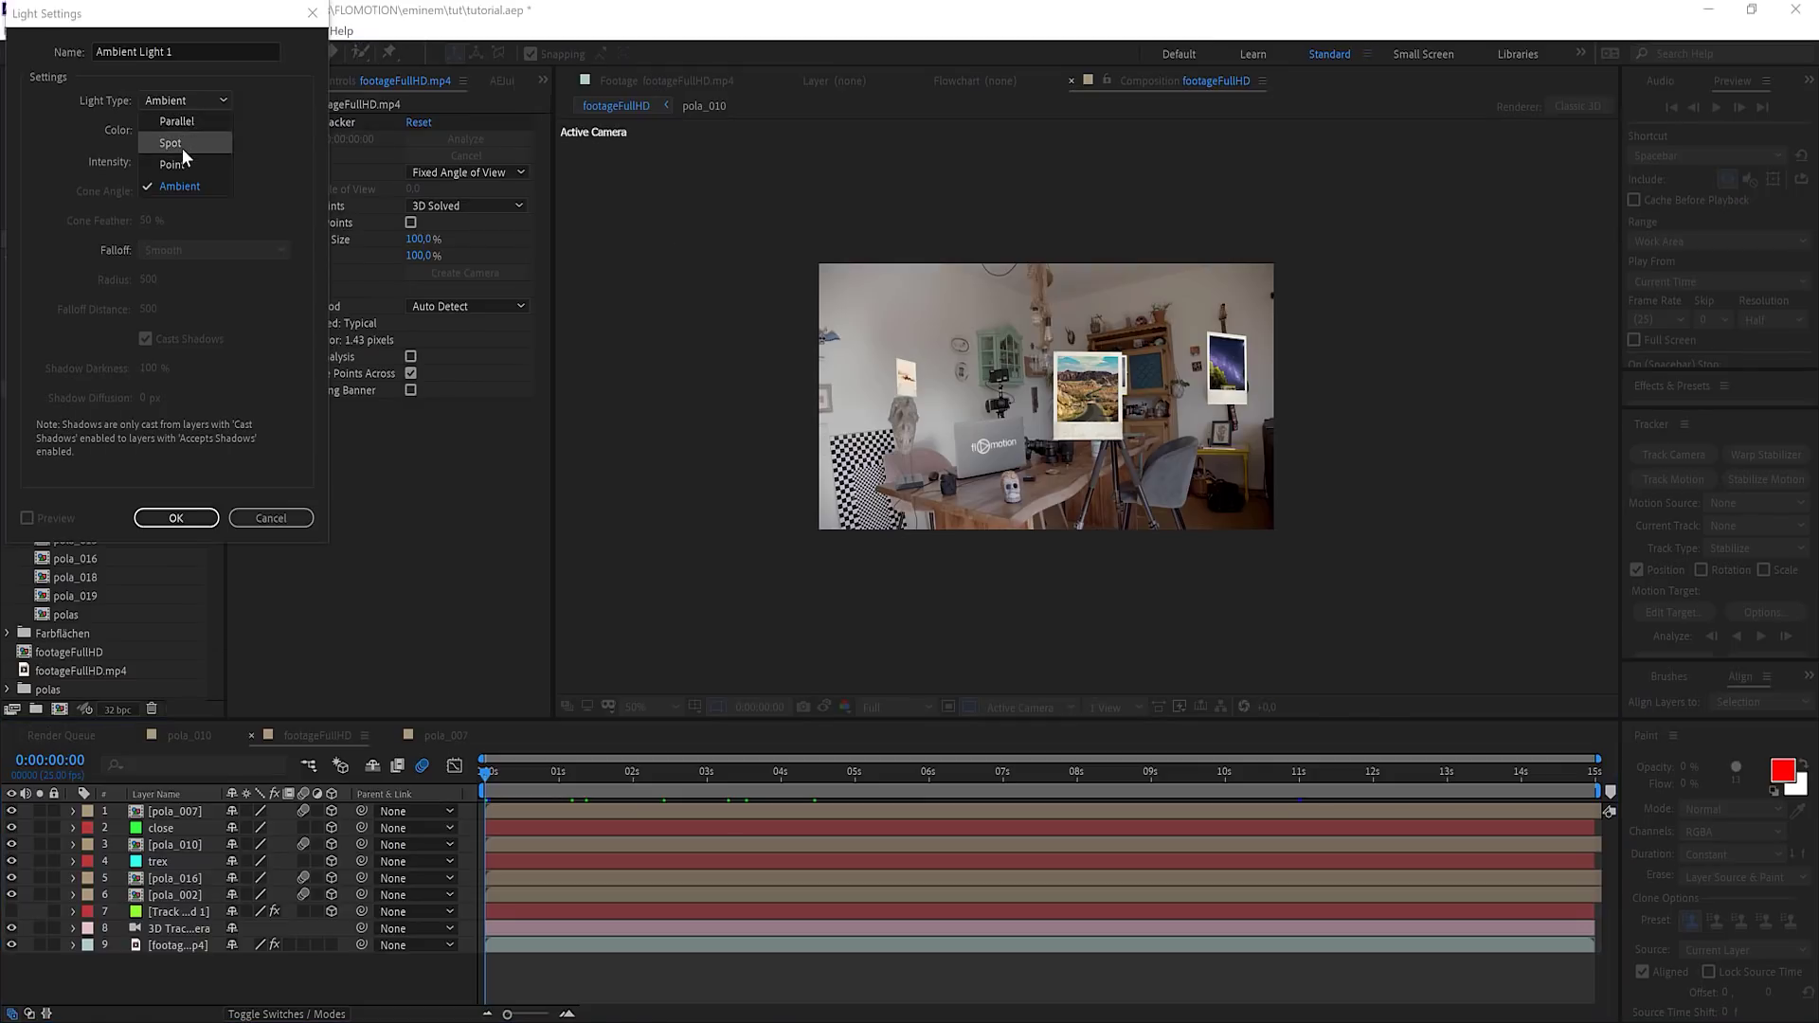
pyautogui.click(186, 523)
pyautogui.moveTo(1180, 382); pyautogui.dragTo(1023, 438)
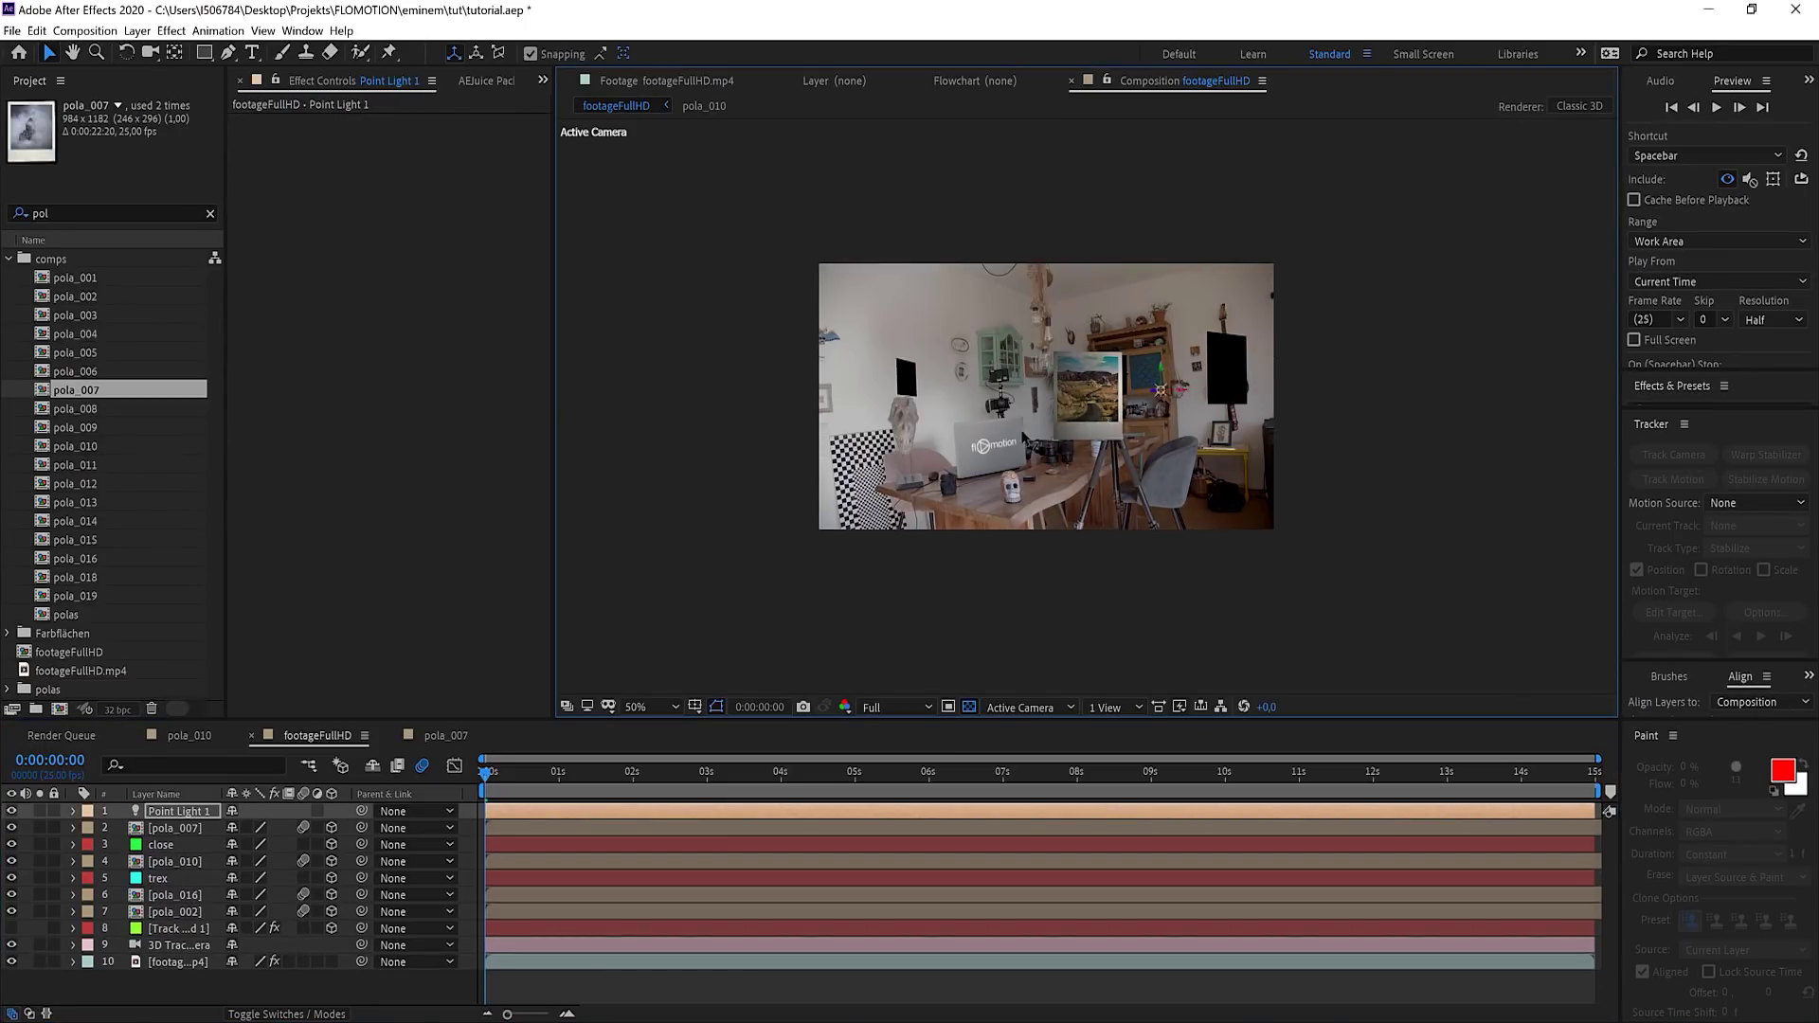
# - Switch the viewer to 2 Views and position Point Light 1 down-left in the Top view
pyautogui.click(1116, 707)
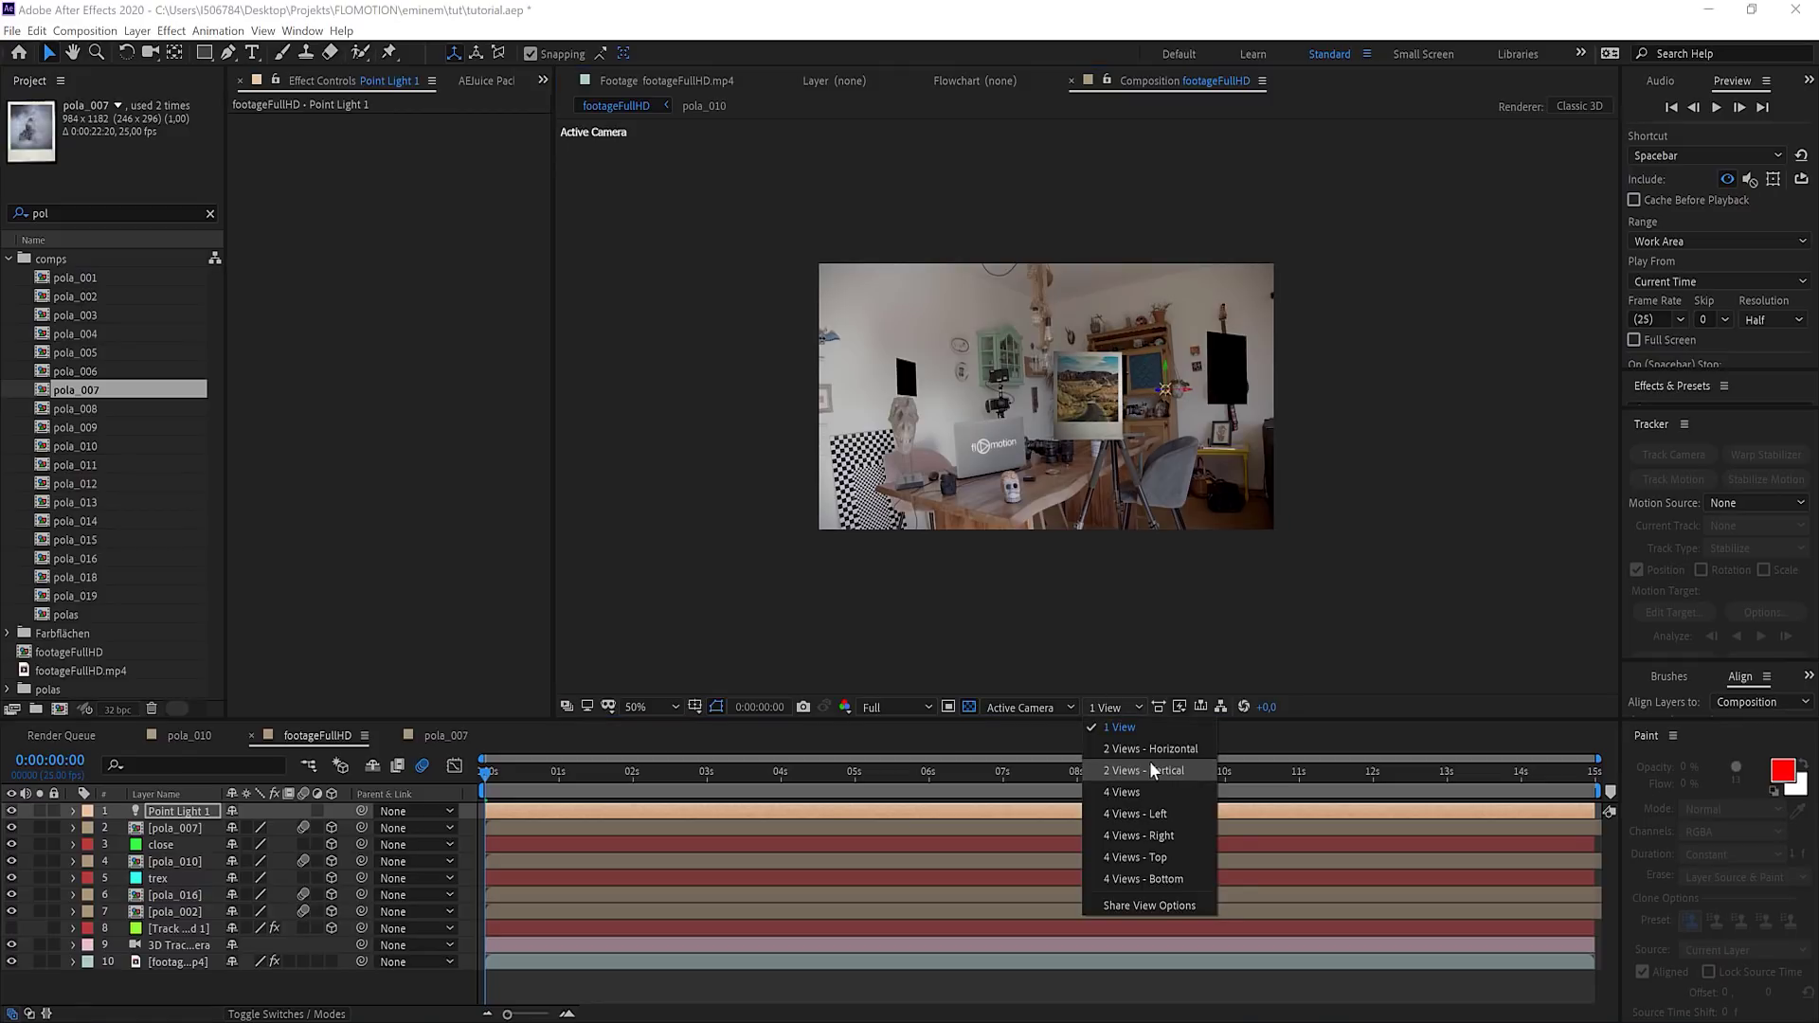
pyautogui.click(1148, 750)
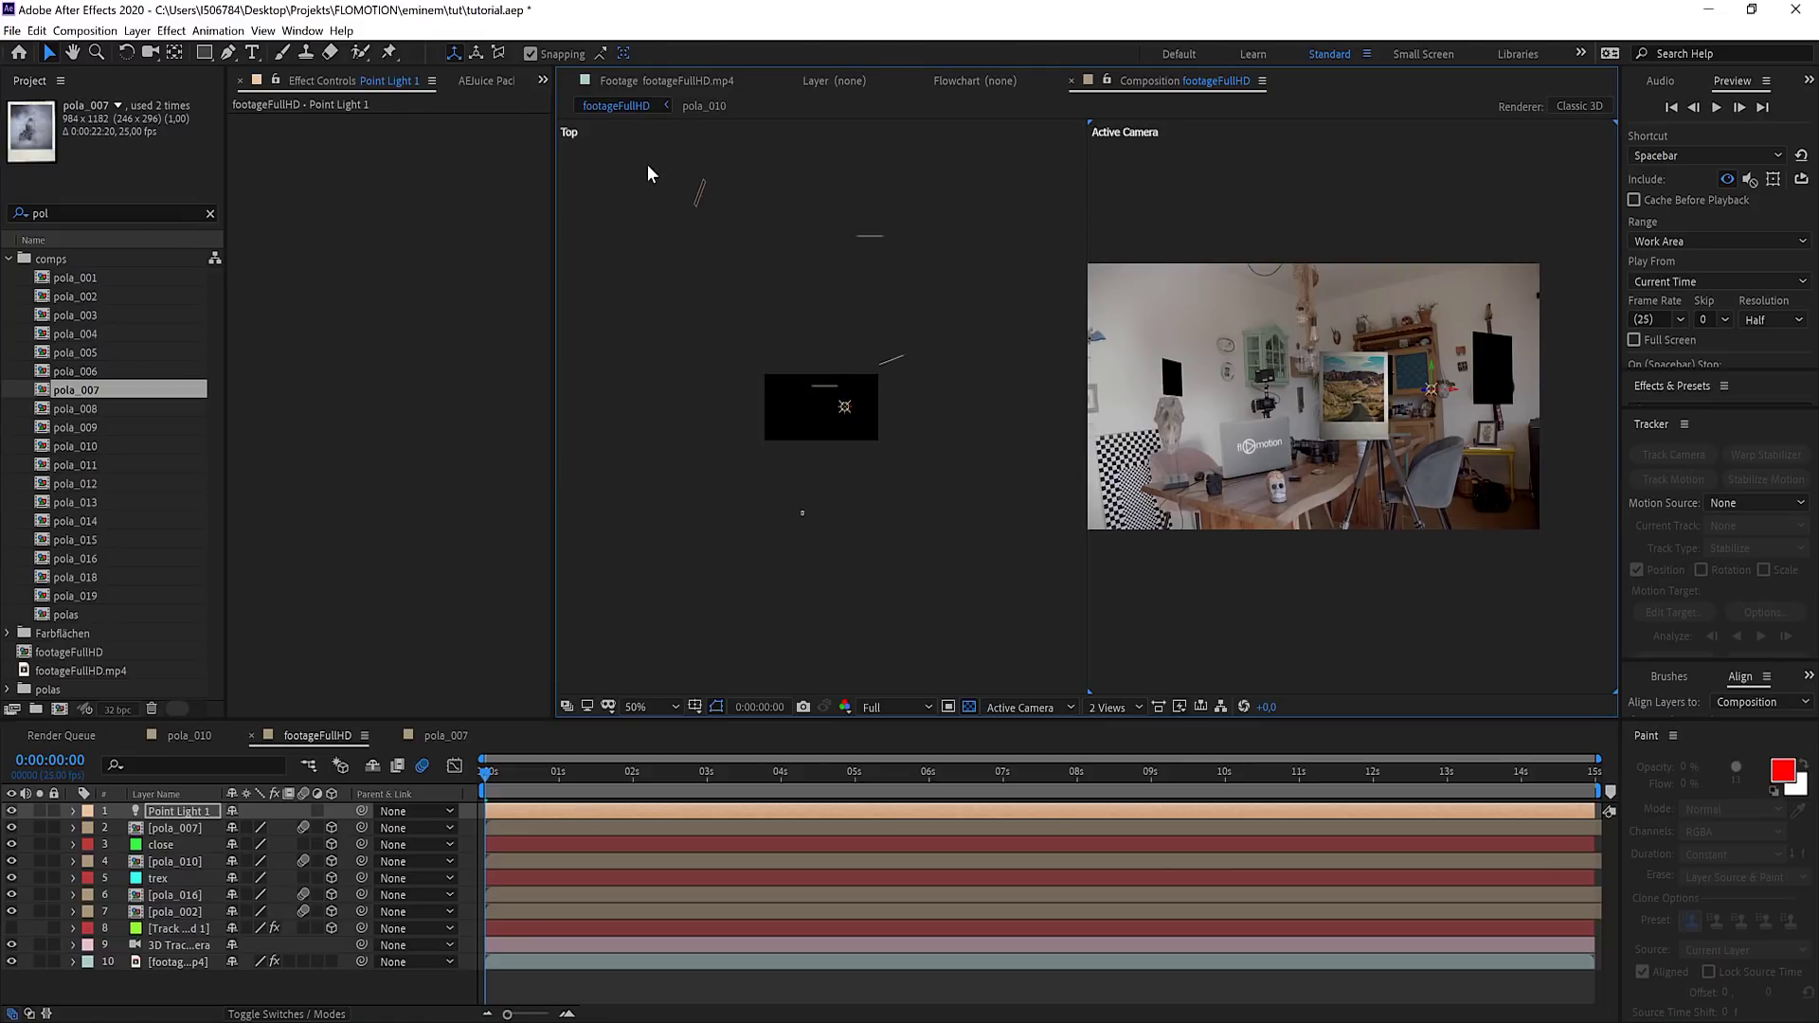
pyautogui.moveTo(843, 409); pyautogui.dragTo(843, 423)
pyautogui.hotkey('ctrl', 'alt', 'shift', '\\')
pyautogui.moveTo(917, 493); pyautogui.dragTo(848, 513)
pyautogui.press(',')
pyautogui.press(',')
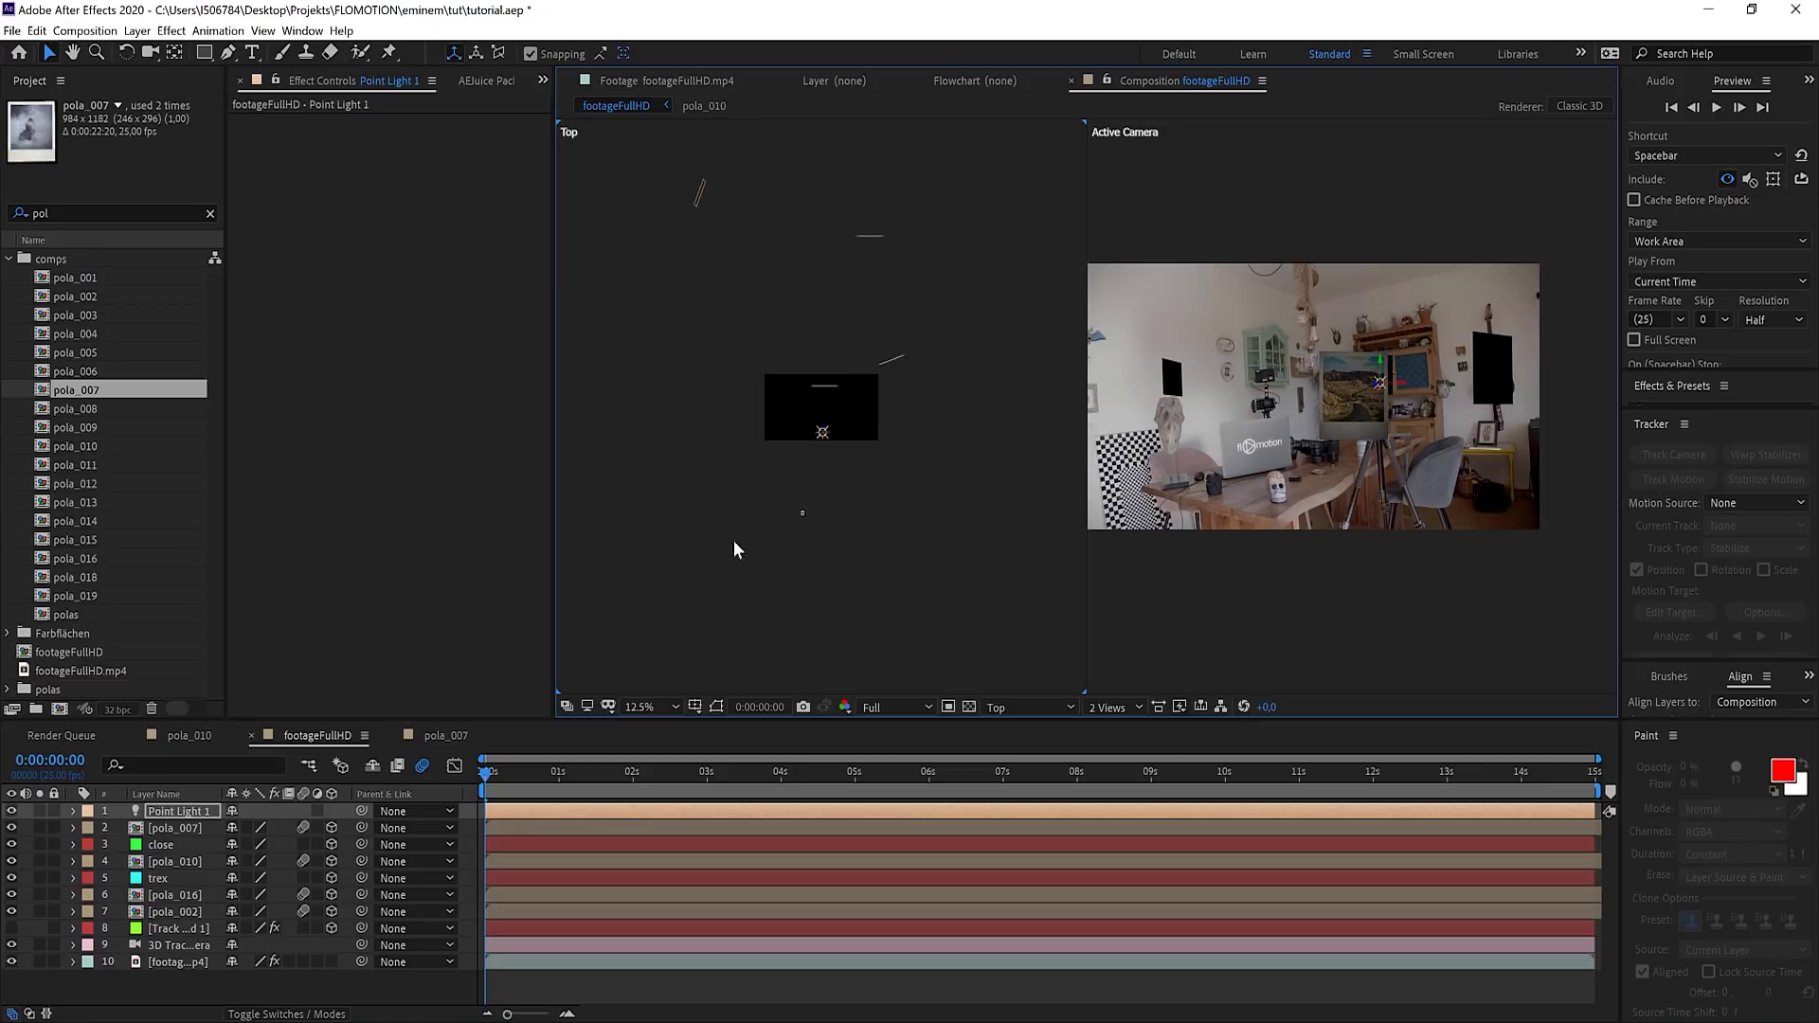
pyautogui.moveTo(823, 431); pyautogui.dragTo(721, 503)
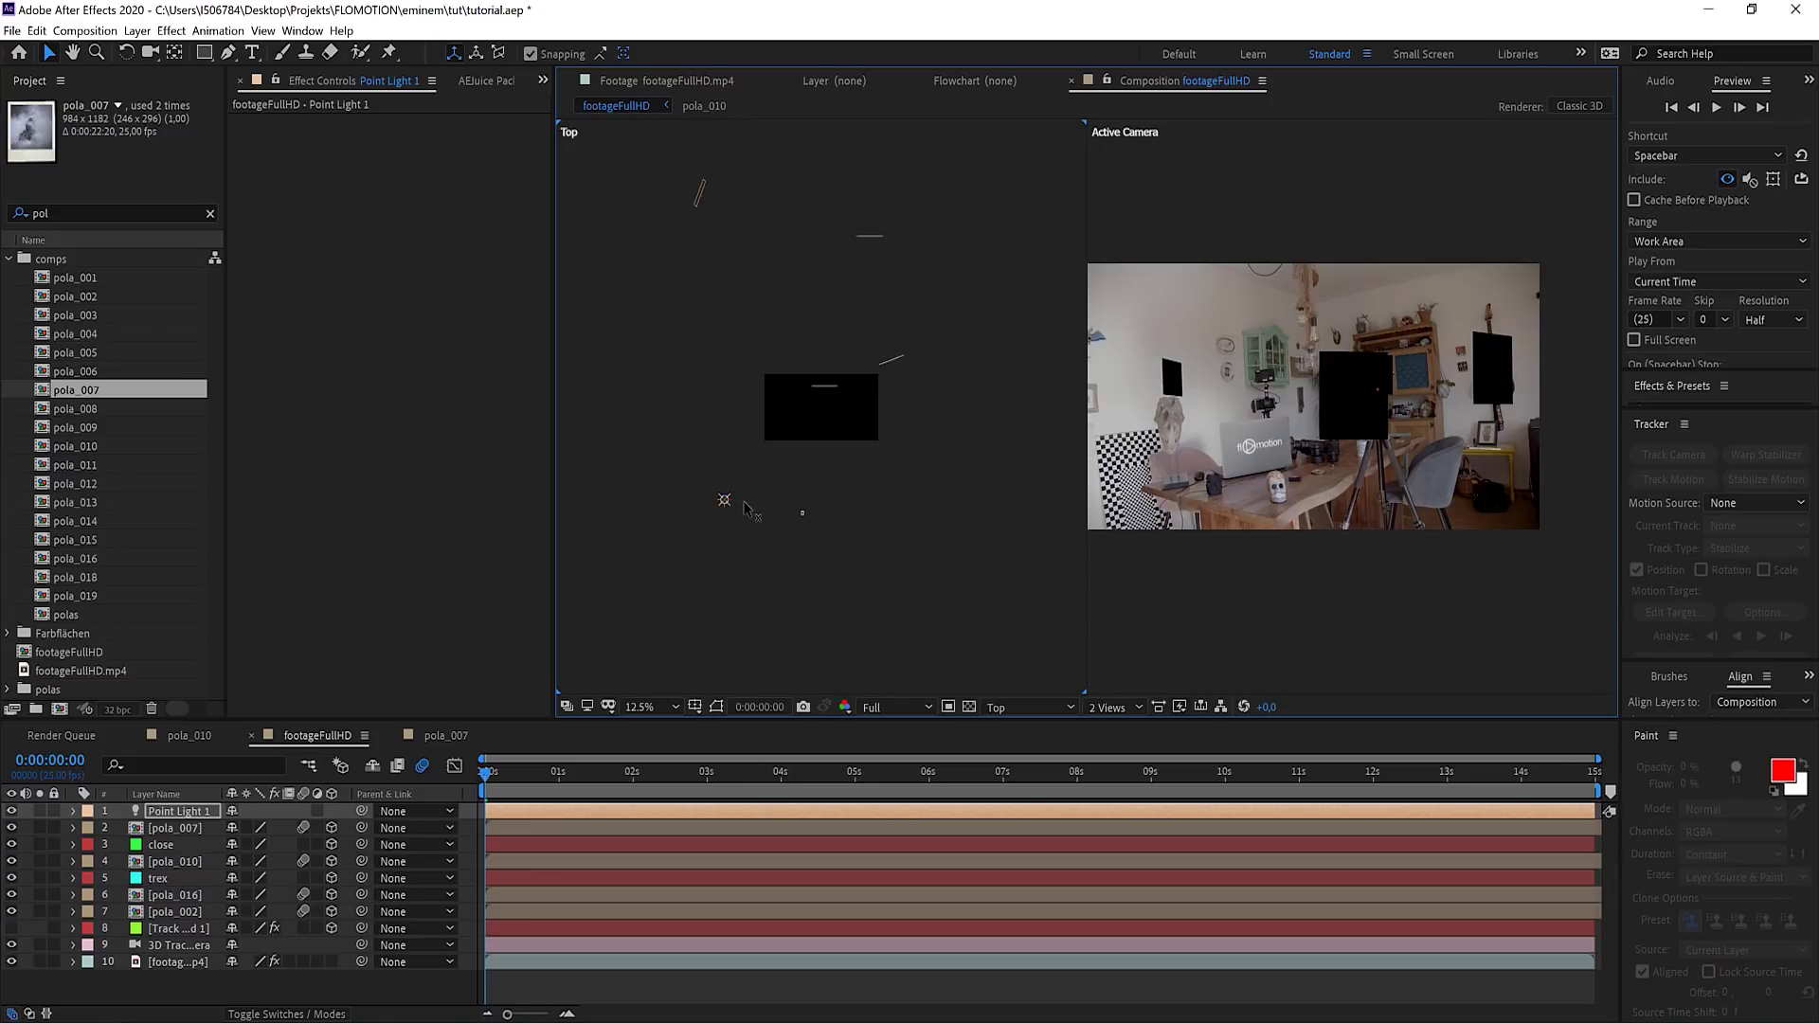
# - Give Point Light 1 radius 5332, falloff distance 4701 and a higher intensity
pyautogui.click(73, 810)
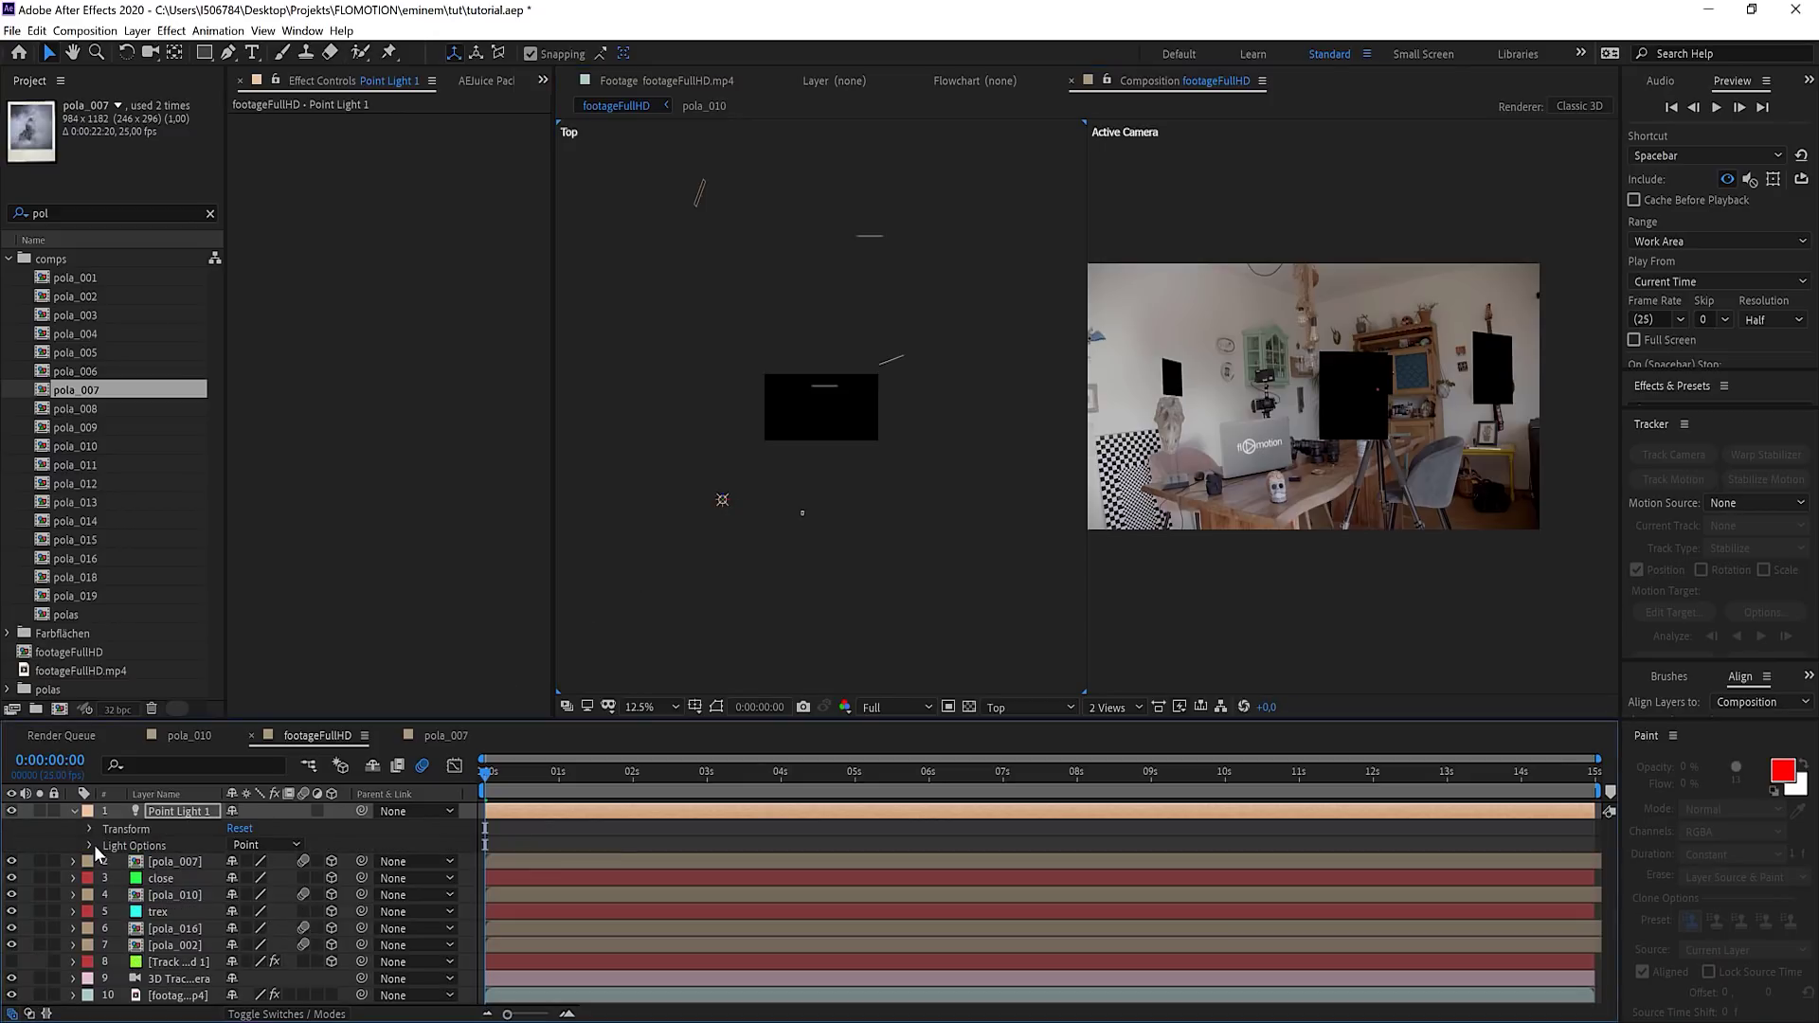
pyautogui.click(89, 844)
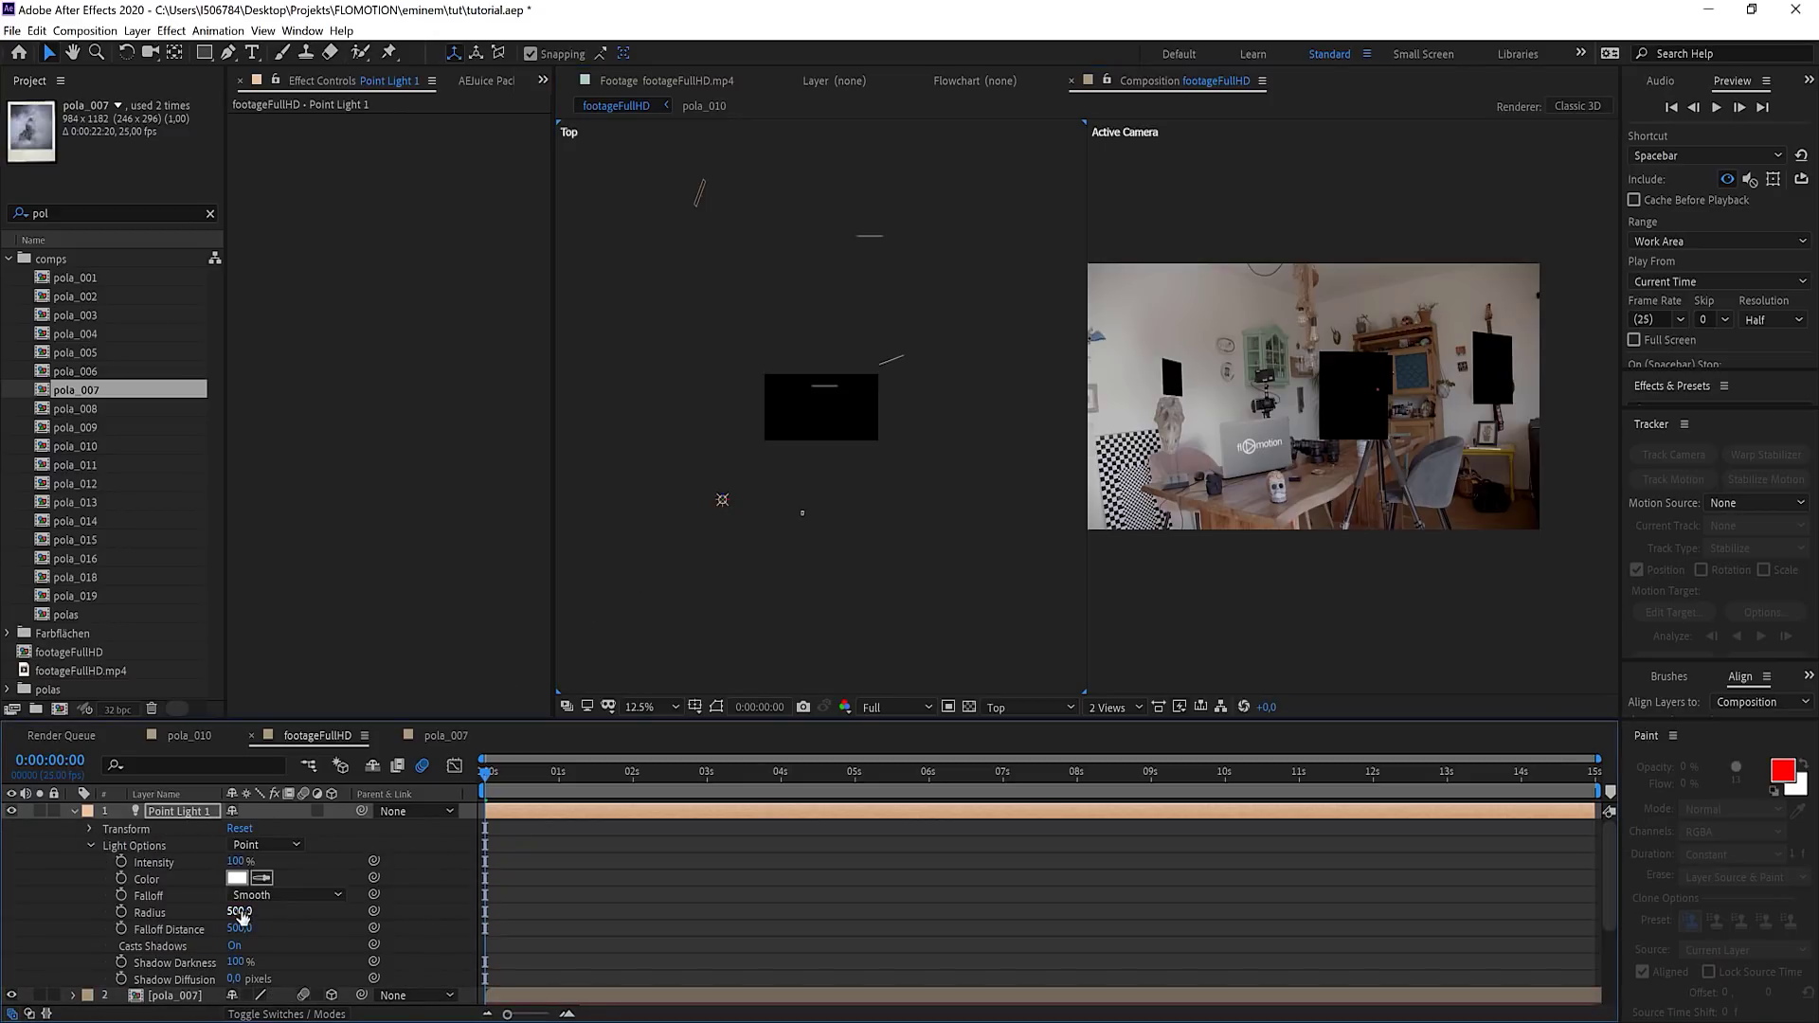
pyautogui.moveTo(240, 911); pyautogui.dragTo(748, 438)
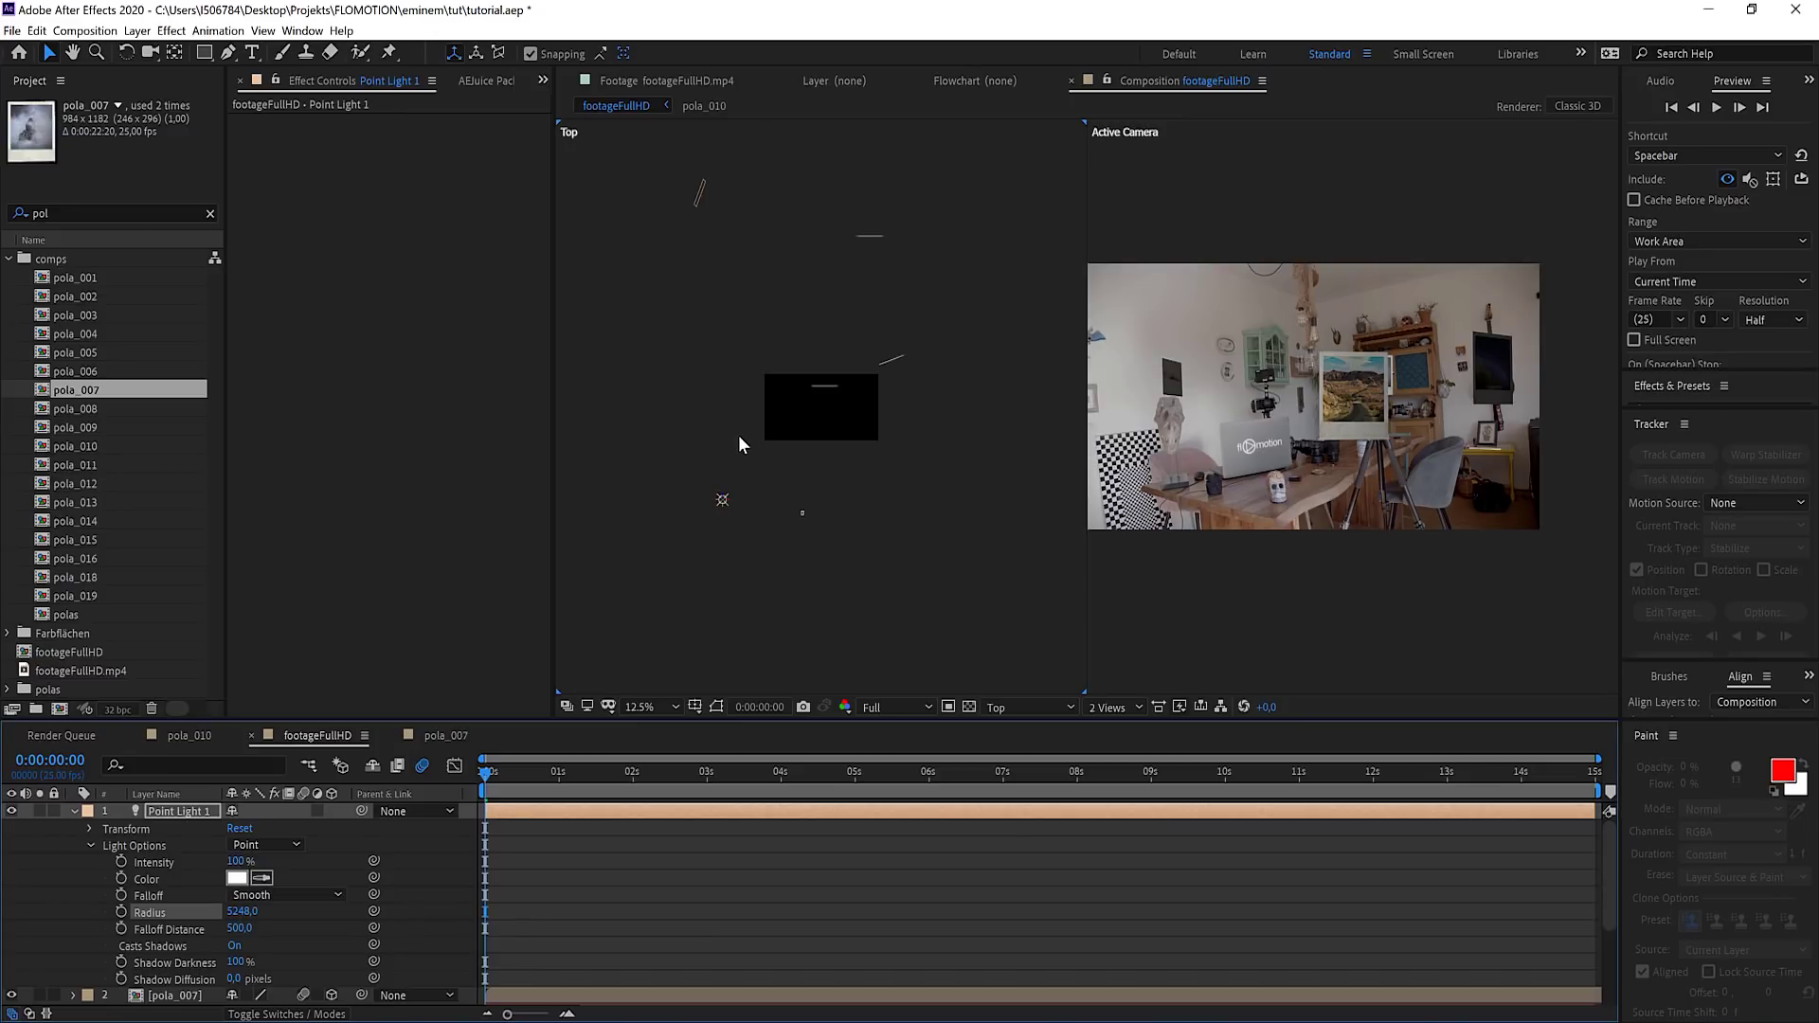
pyautogui.moveTo(242, 912); pyautogui.dragTo(379, 915)
pyautogui.moveTo(237, 864); pyautogui.dragTo(253, 864)
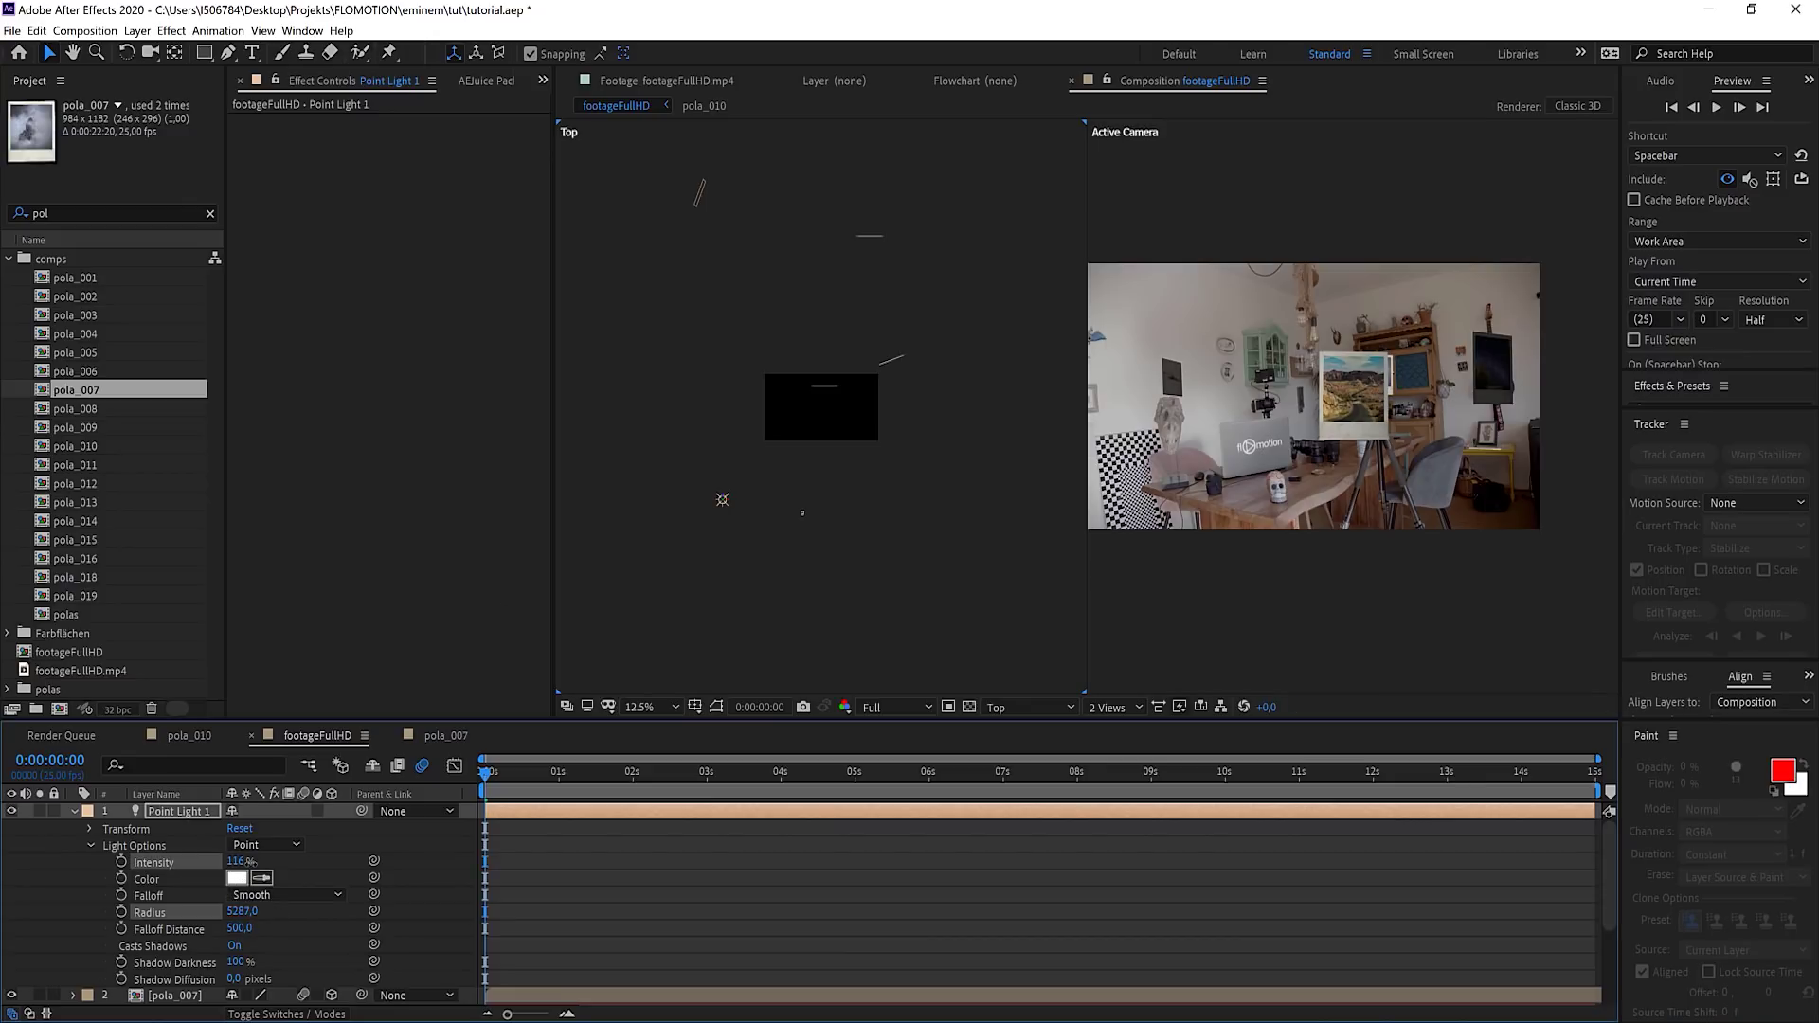
pyautogui.moveTo(242, 929); pyautogui.dragTo(569, 927)
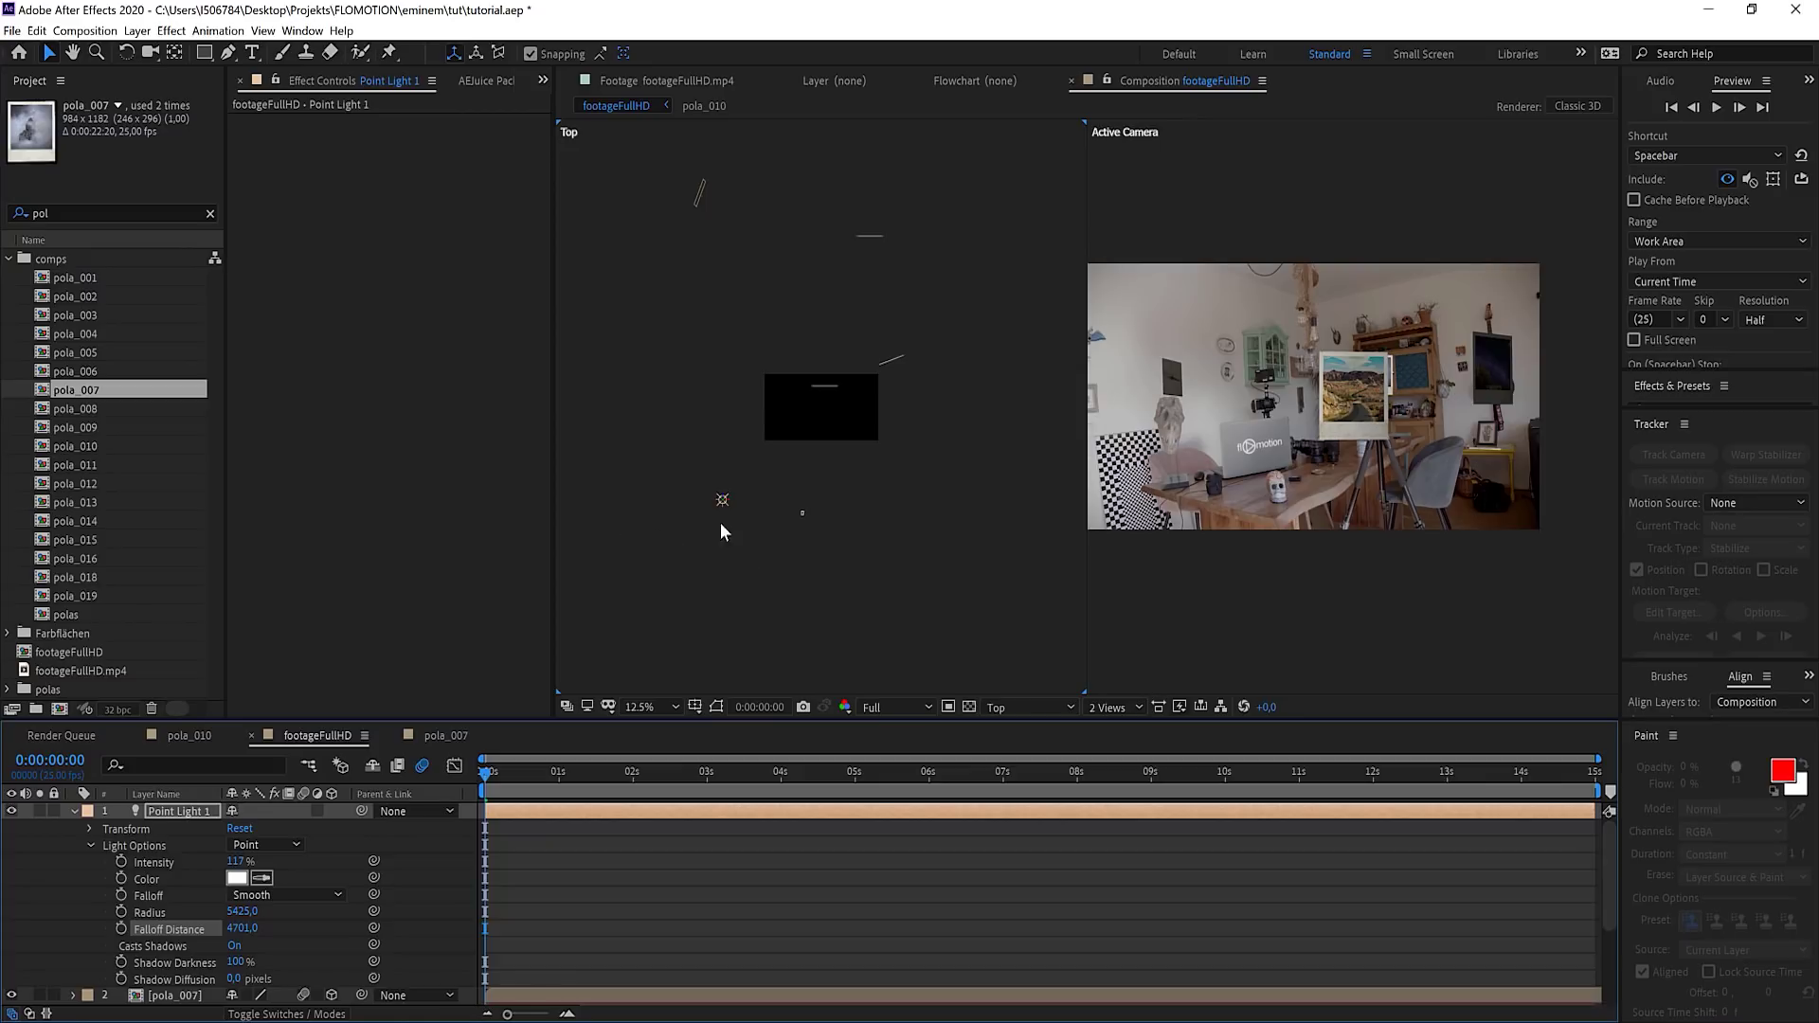
# - Duplicate the point light and move the copy right toward the right polaroid
pyautogui.click(185, 813)
pyautogui.hotkey('ctrl', 'd')
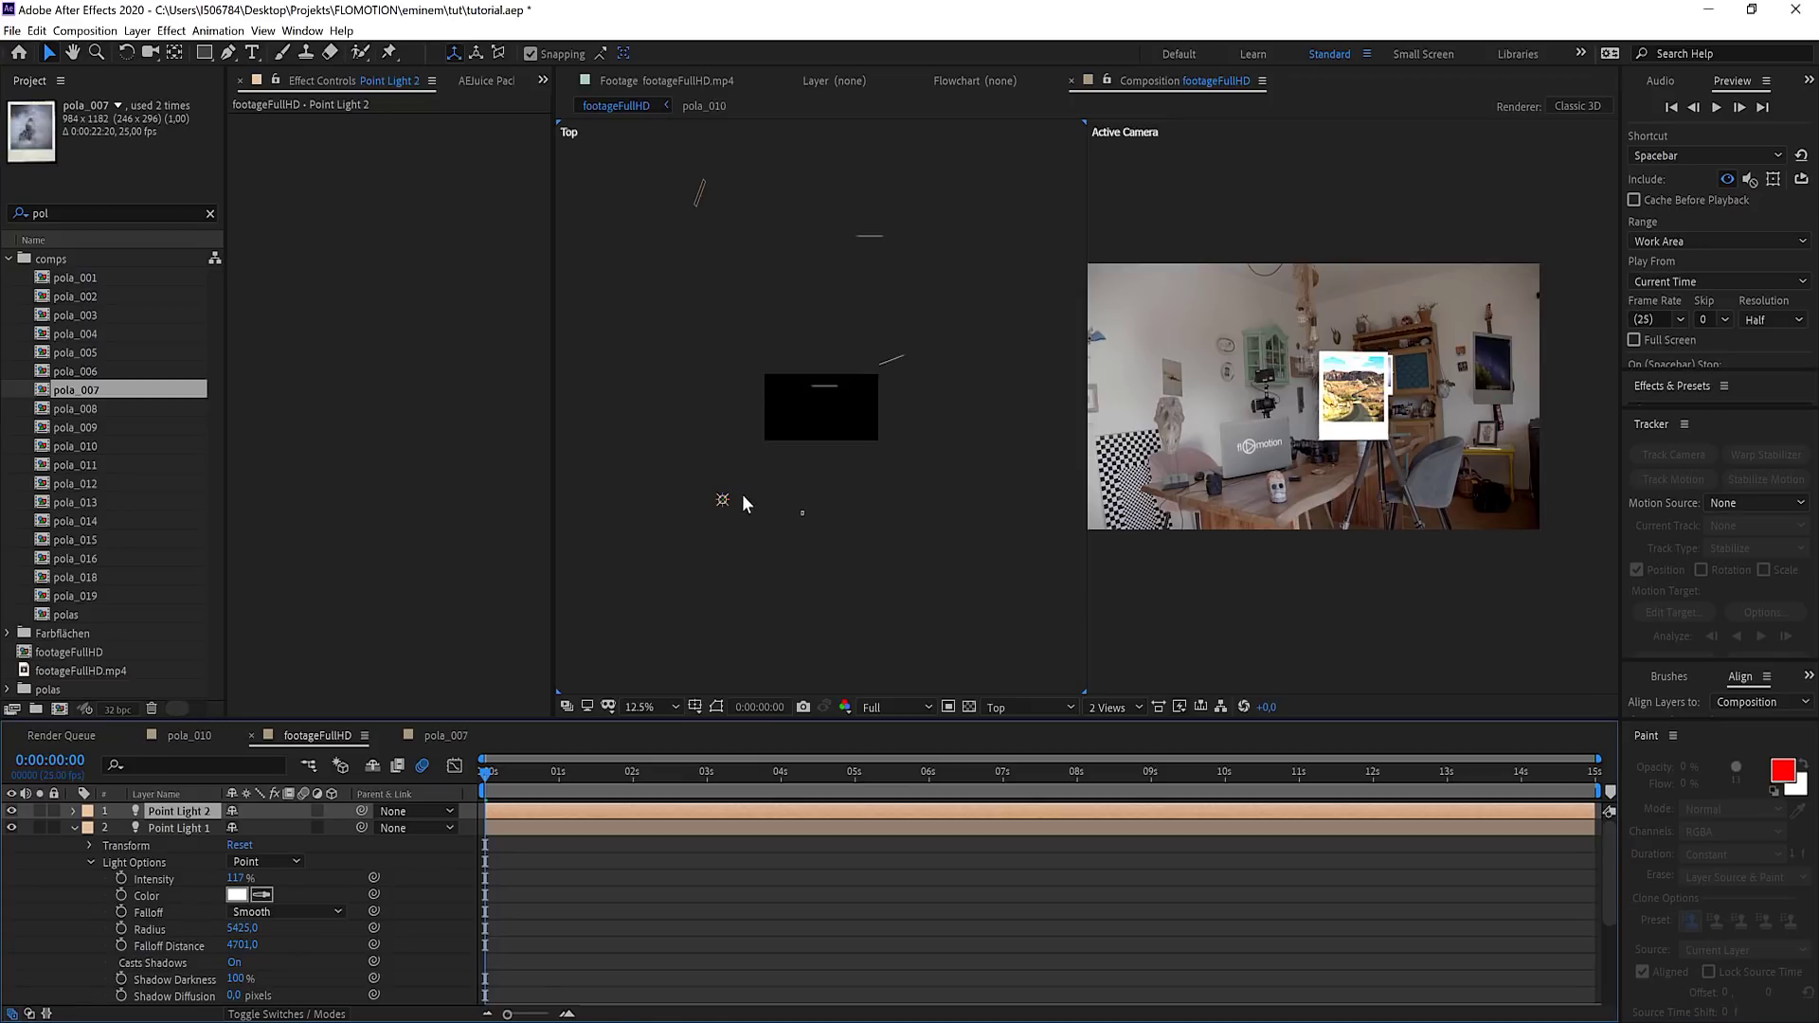
pyautogui.moveTo(725, 502); pyautogui.dragTo(995, 509)
pyautogui.moveTo(267, 881); pyautogui.dragTo(210, 882)
# - Set Point Light 2's intensity to 50%
pyautogui.click(78, 828)
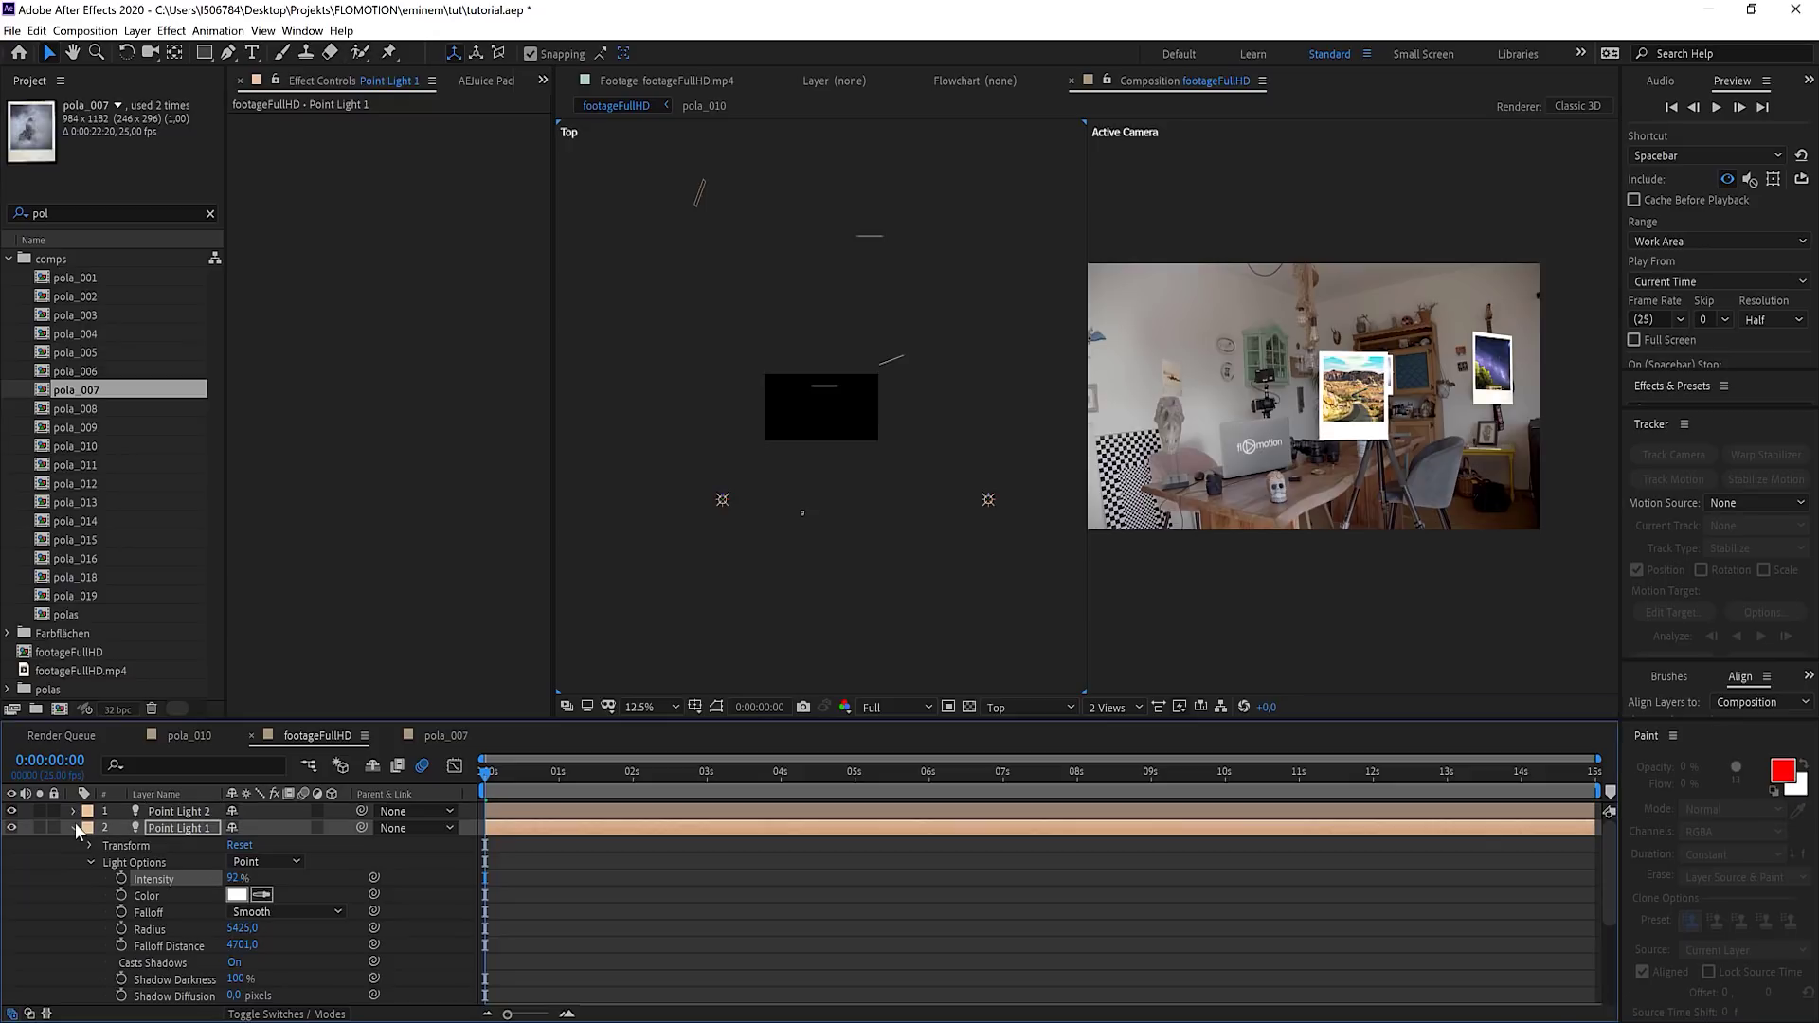
pyautogui.click(74, 812)
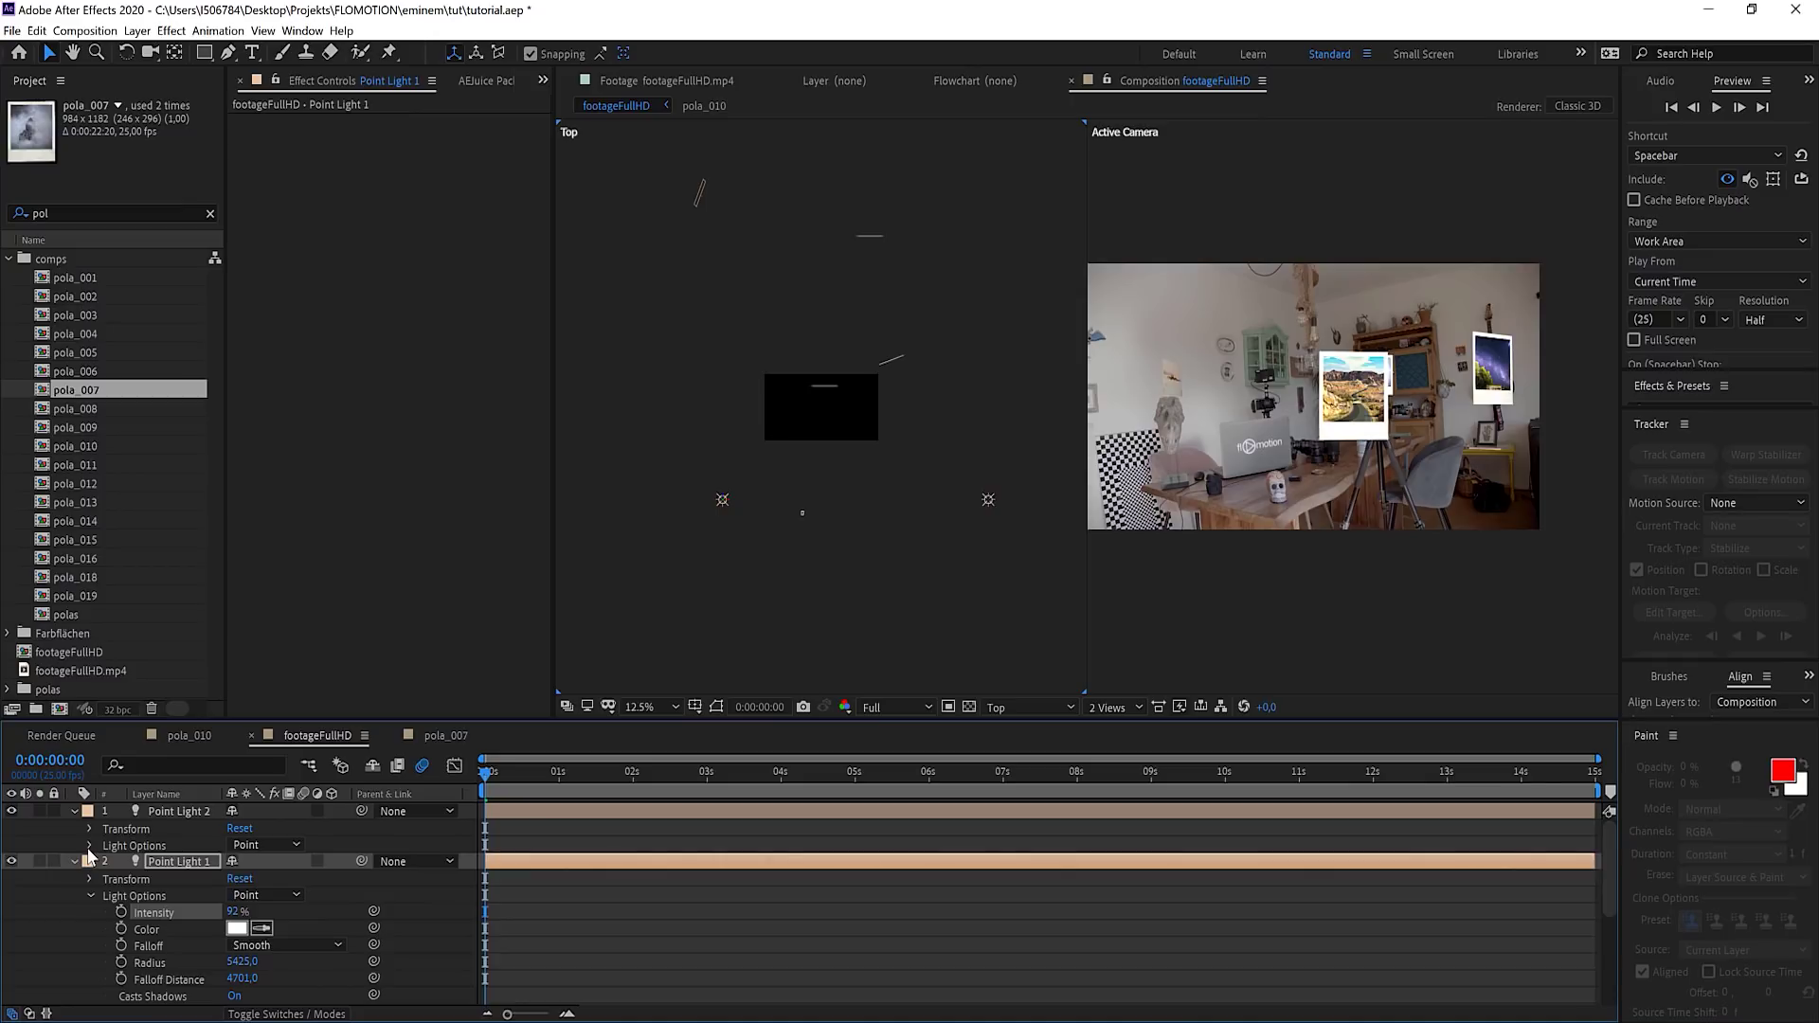
pyautogui.click(90, 845)
pyautogui.click(233, 863)
pyautogui.write('50')
pyautogui.press('Return')
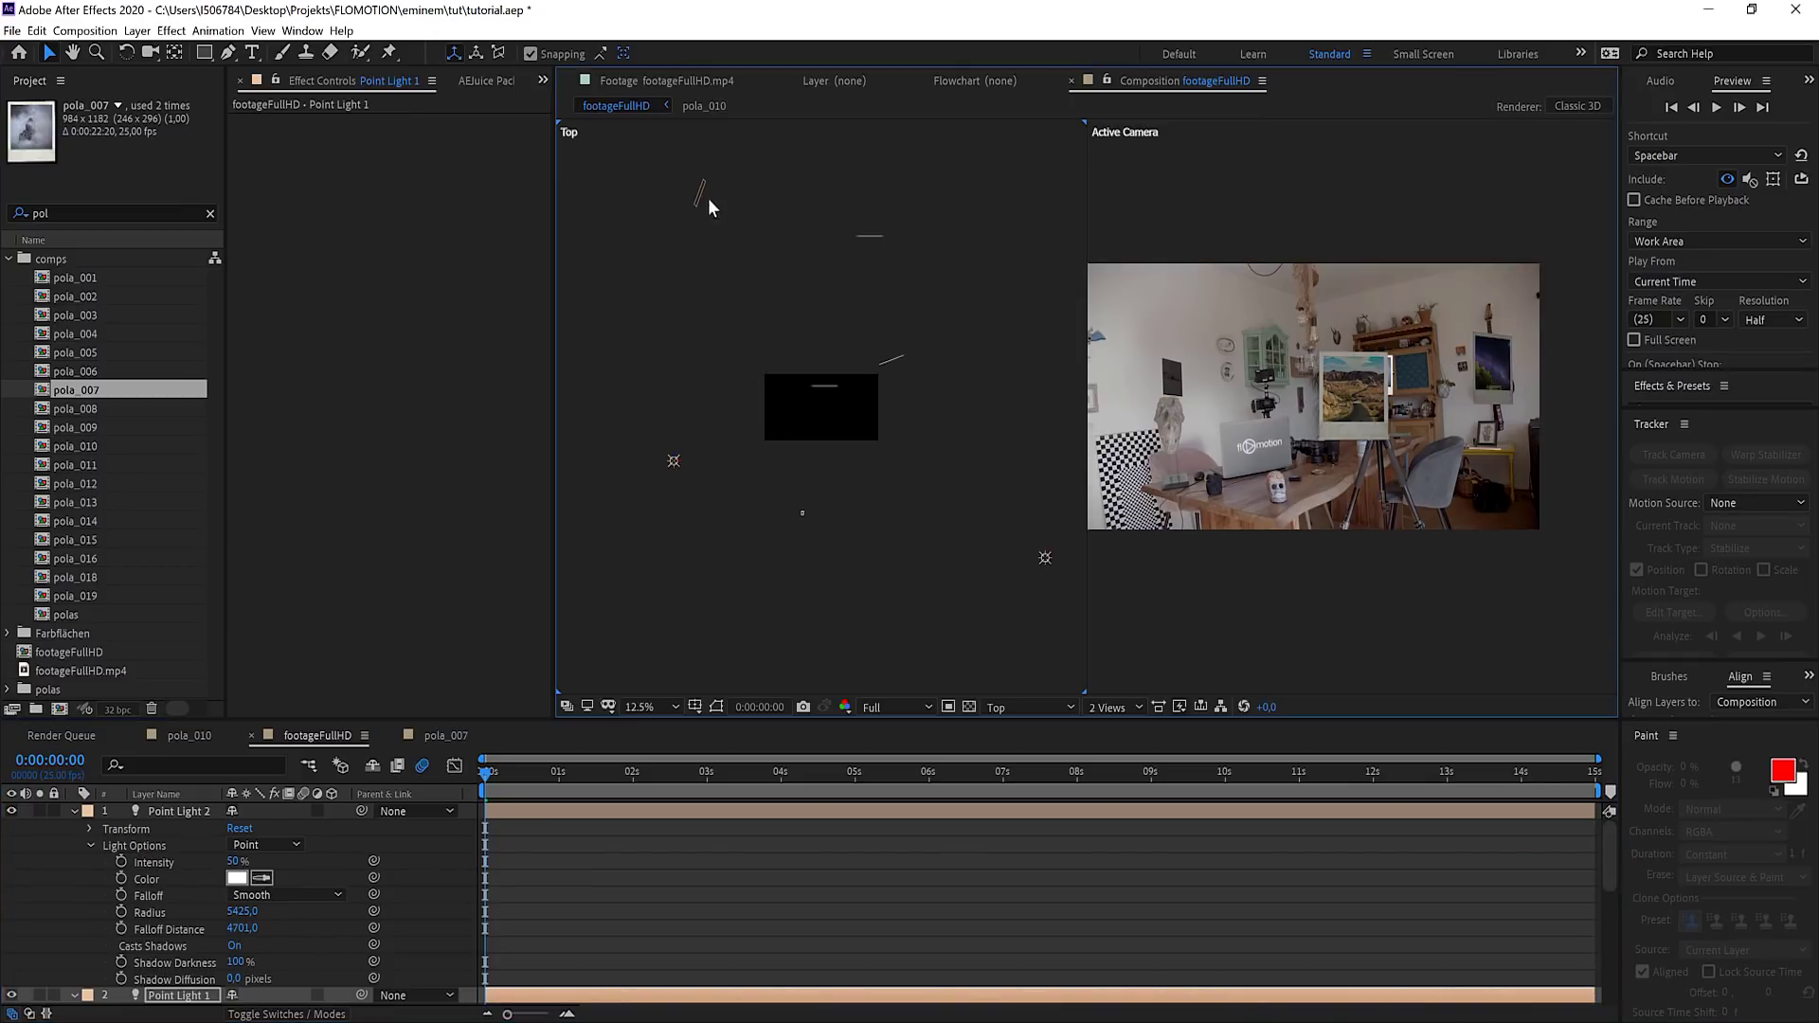
pyautogui.click(699, 194)
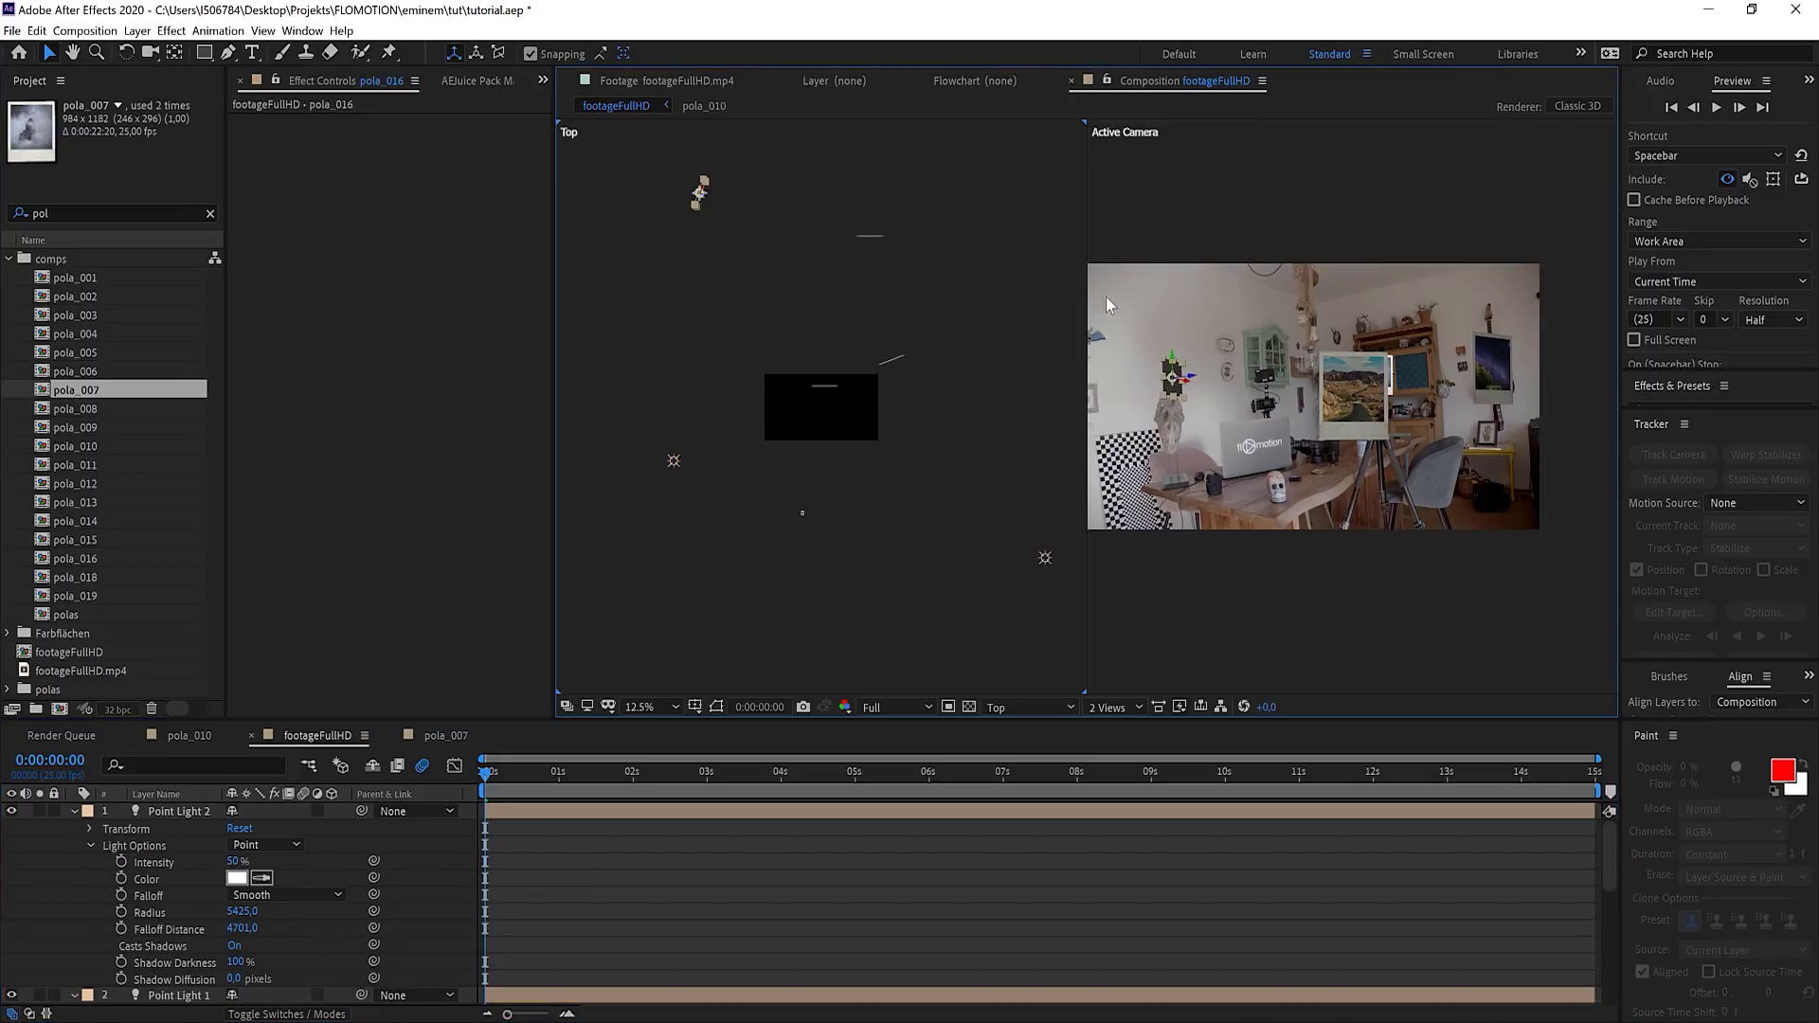
# - Rotate the pola_016 polaroid to a new angle with the Rotation tool
pyautogui.press('w')
pyautogui.click(1201, 378)
pyautogui.moveTo(1174, 378); pyautogui.dragTo(1188, 379)
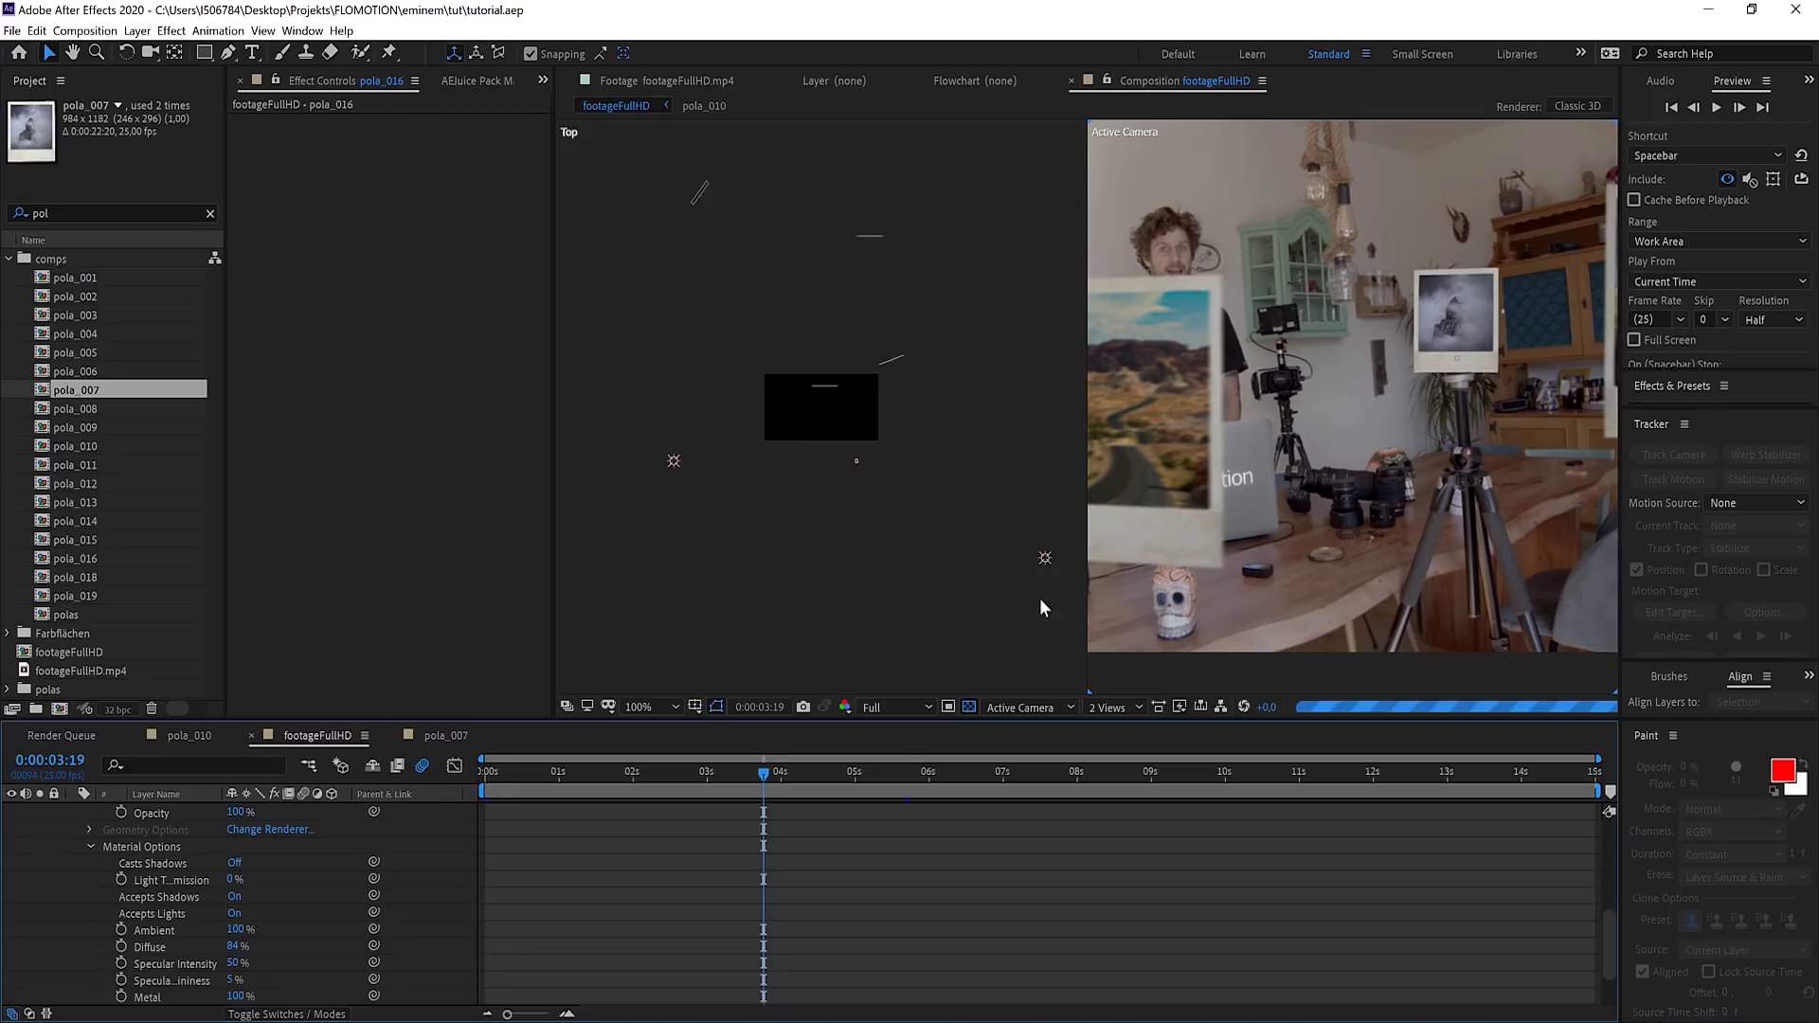
# - Return to a single camera view, widen the viewer and preview from the start
pyautogui.click(1127, 707)
pyautogui.click(1130, 728)
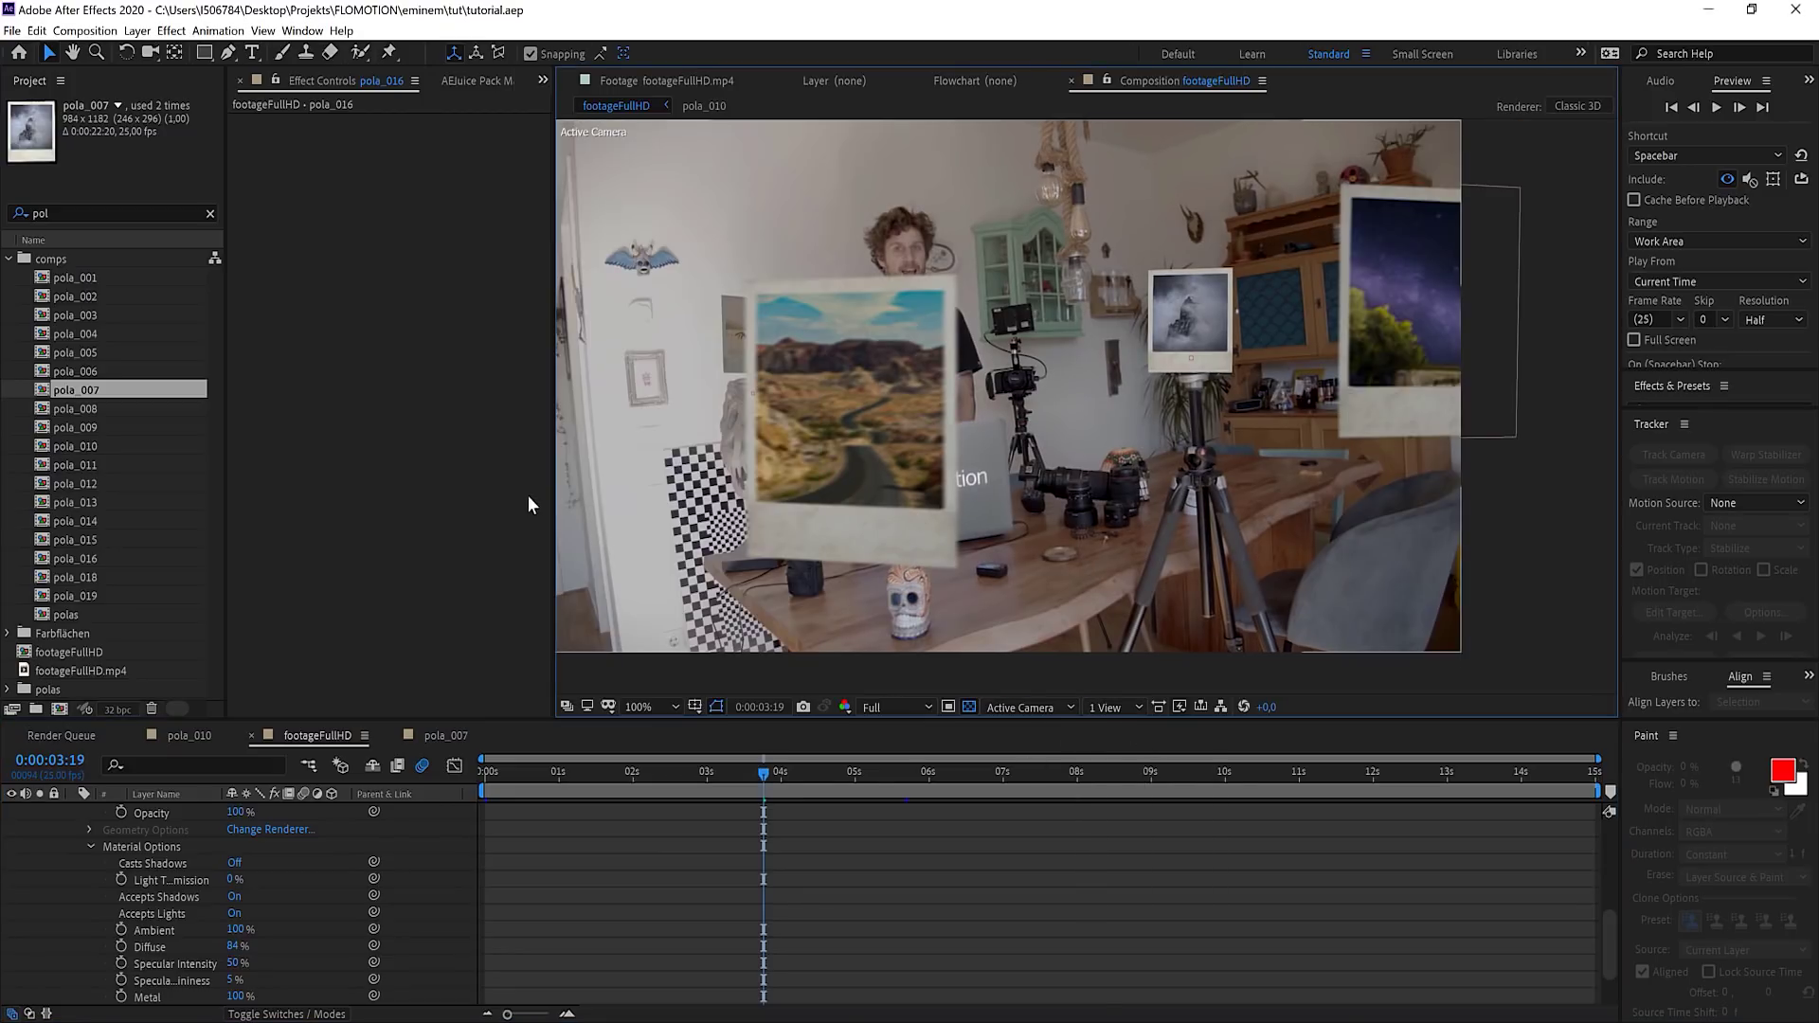
pyautogui.moveTo(552, 483); pyautogui.dragTo(326, 466)
pyautogui.moveTo(492, 775); pyautogui.dragTo(476, 775)
pyautogui.press('space')
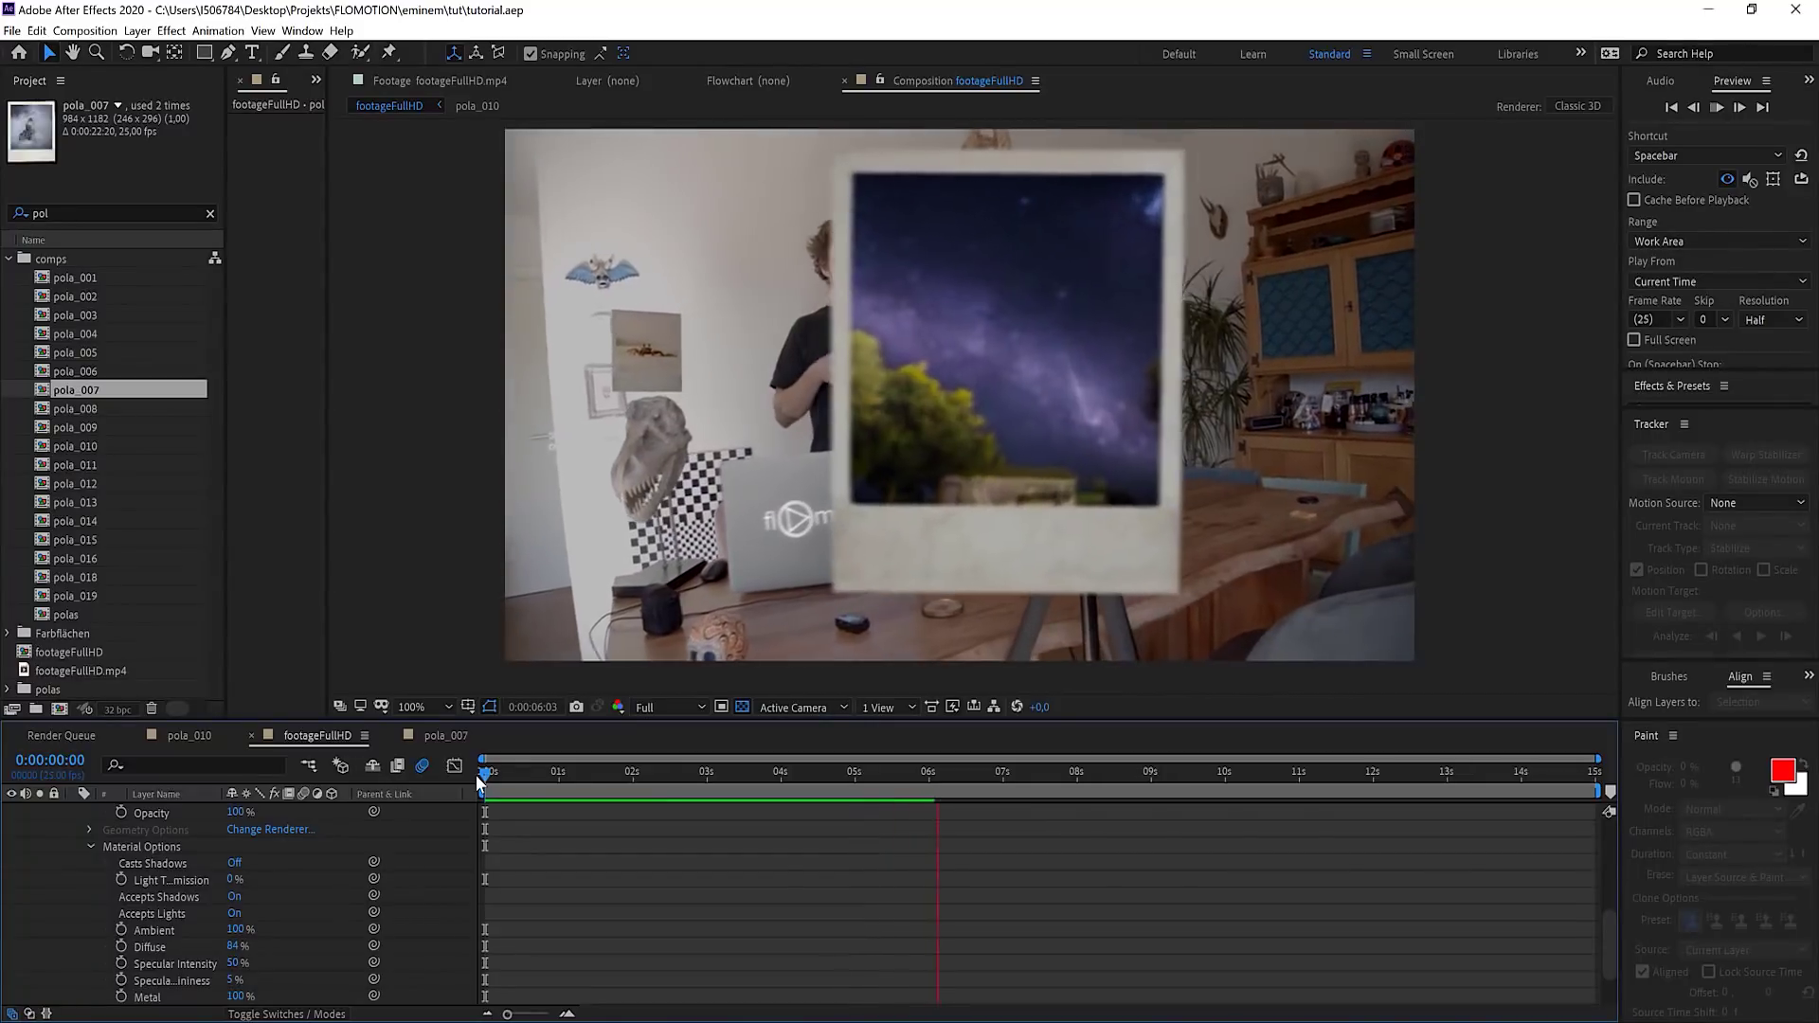
pyautogui.click(1001, 775)
# - Add composition markers at 5s, 6s and 7:10, then show the tracker camera's settings
pyautogui.moveTo(1001, 777); pyautogui.dragTo(858, 785)
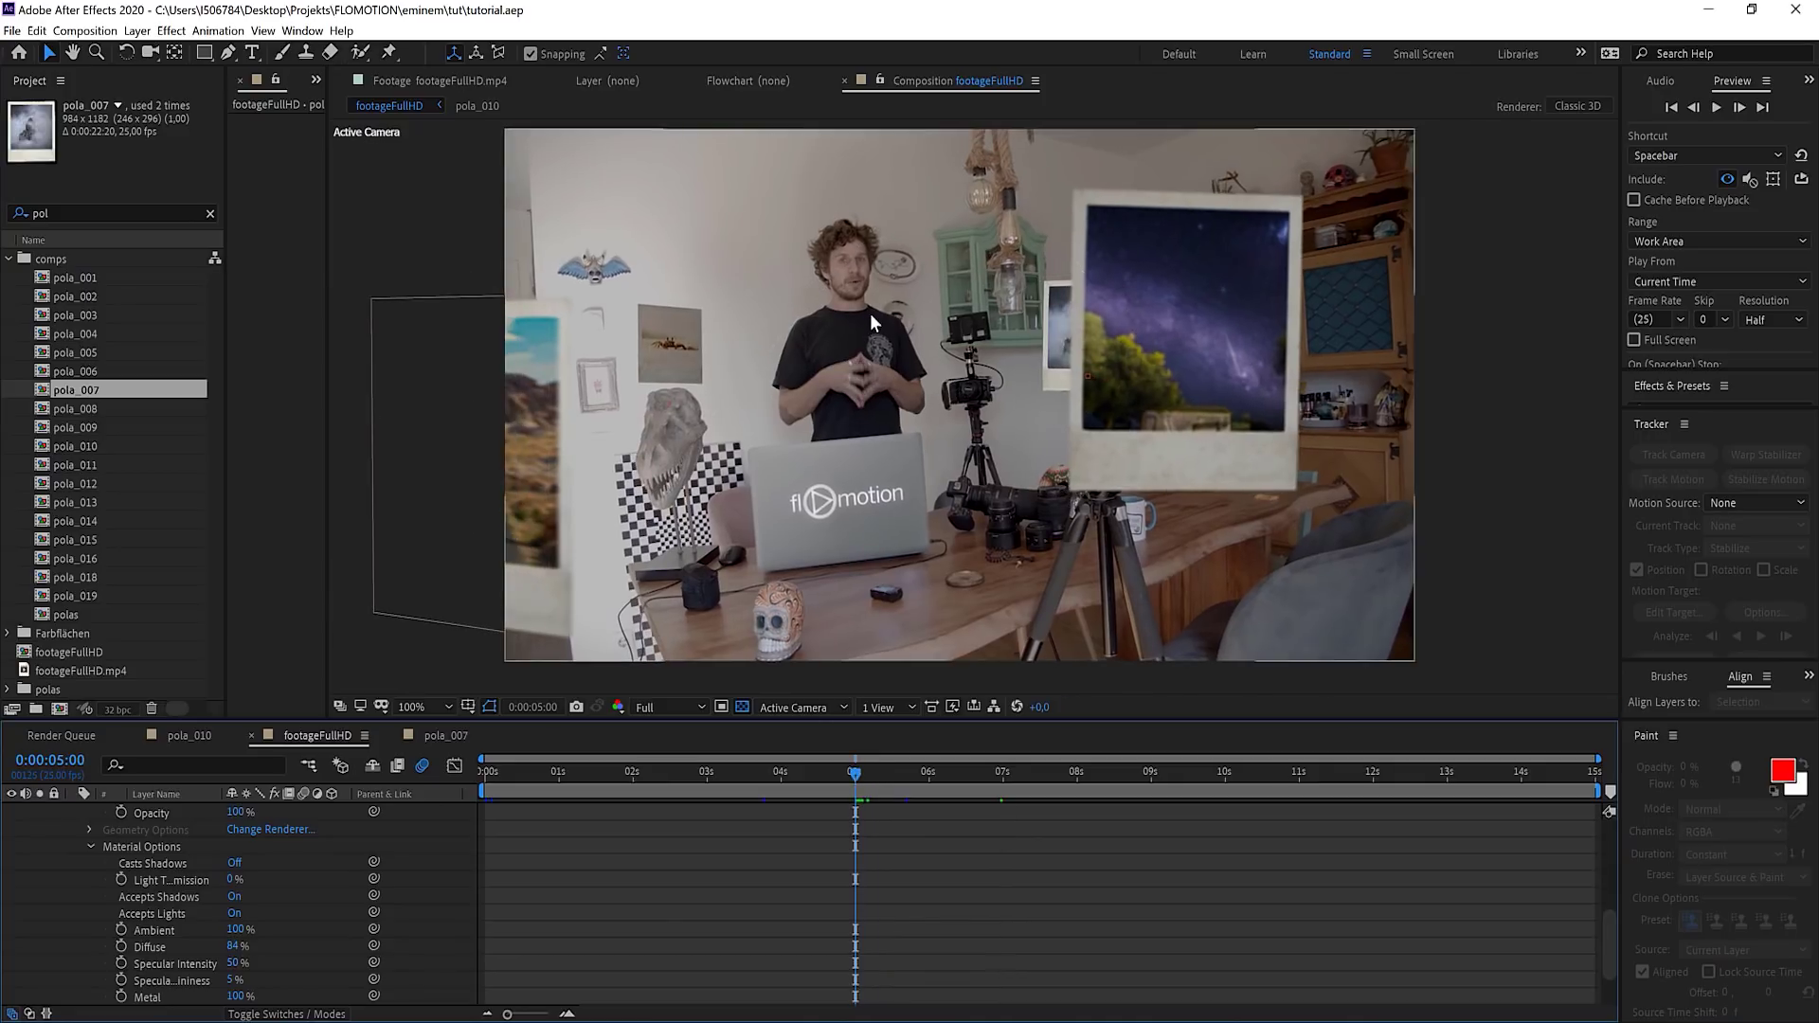
pyautogui.press('KP_Multiply')
pyautogui.click(929, 777)
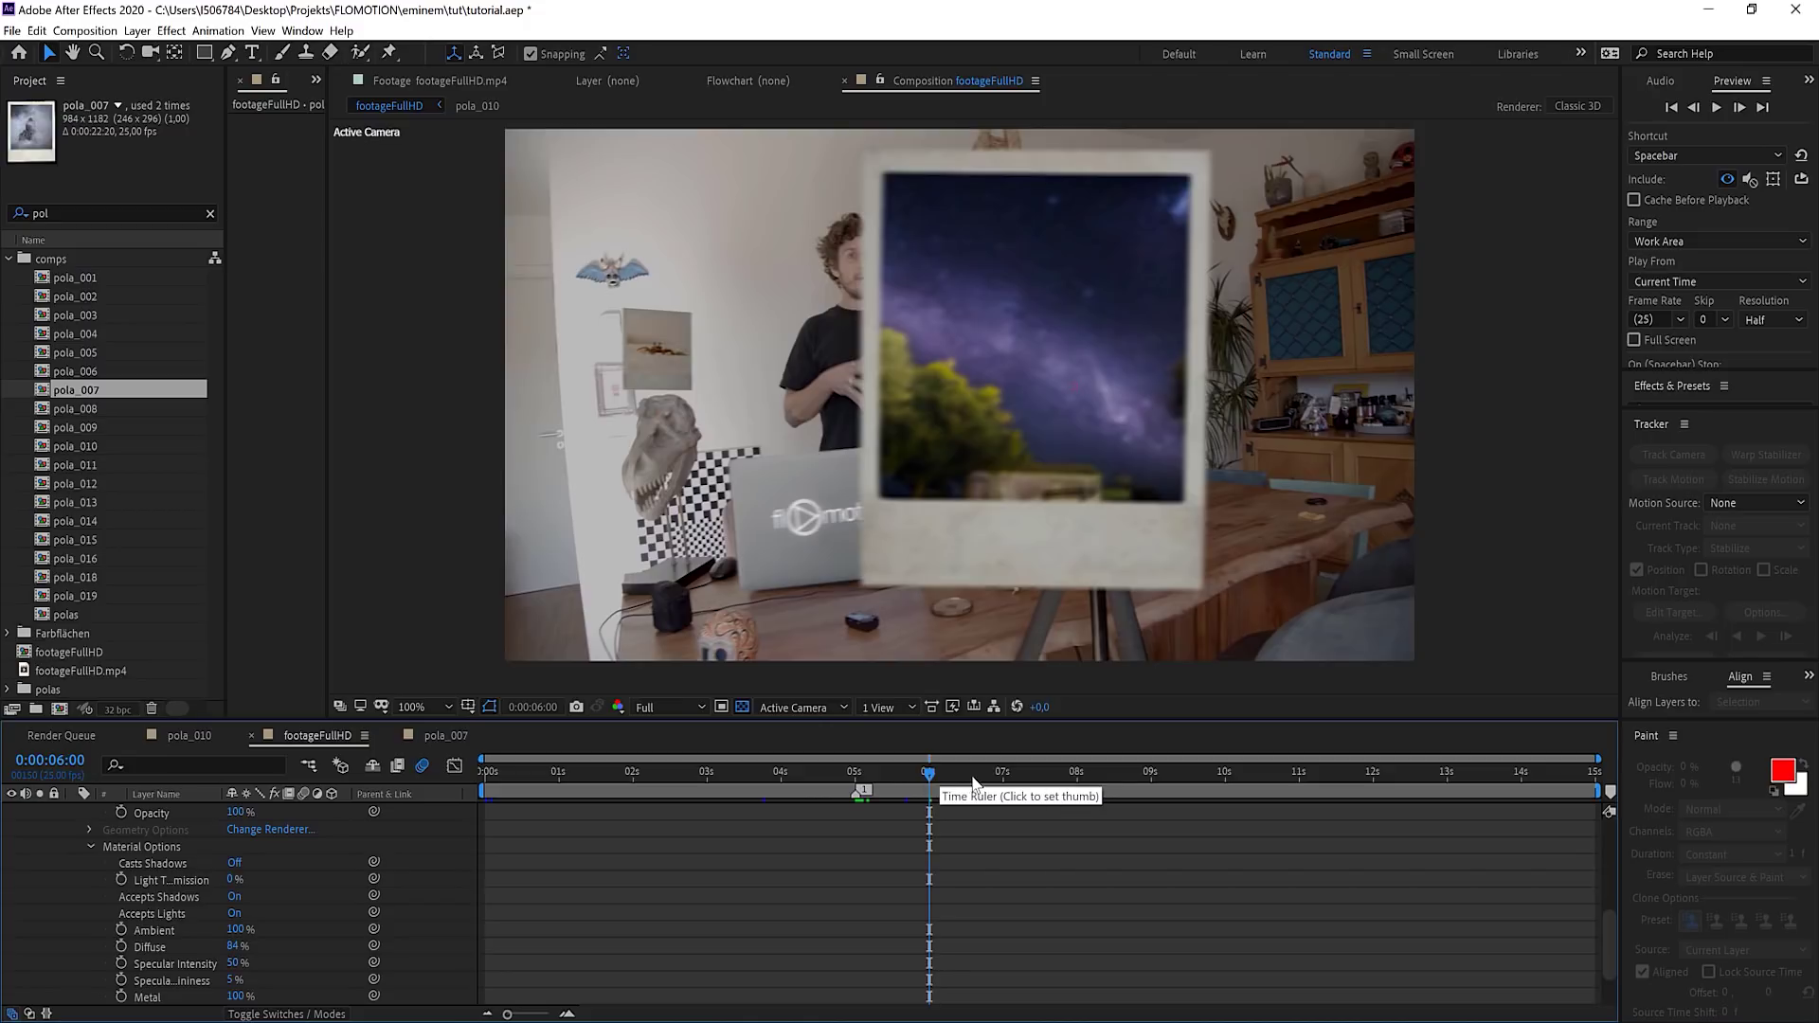
pyautogui.press('KP_Multiply')
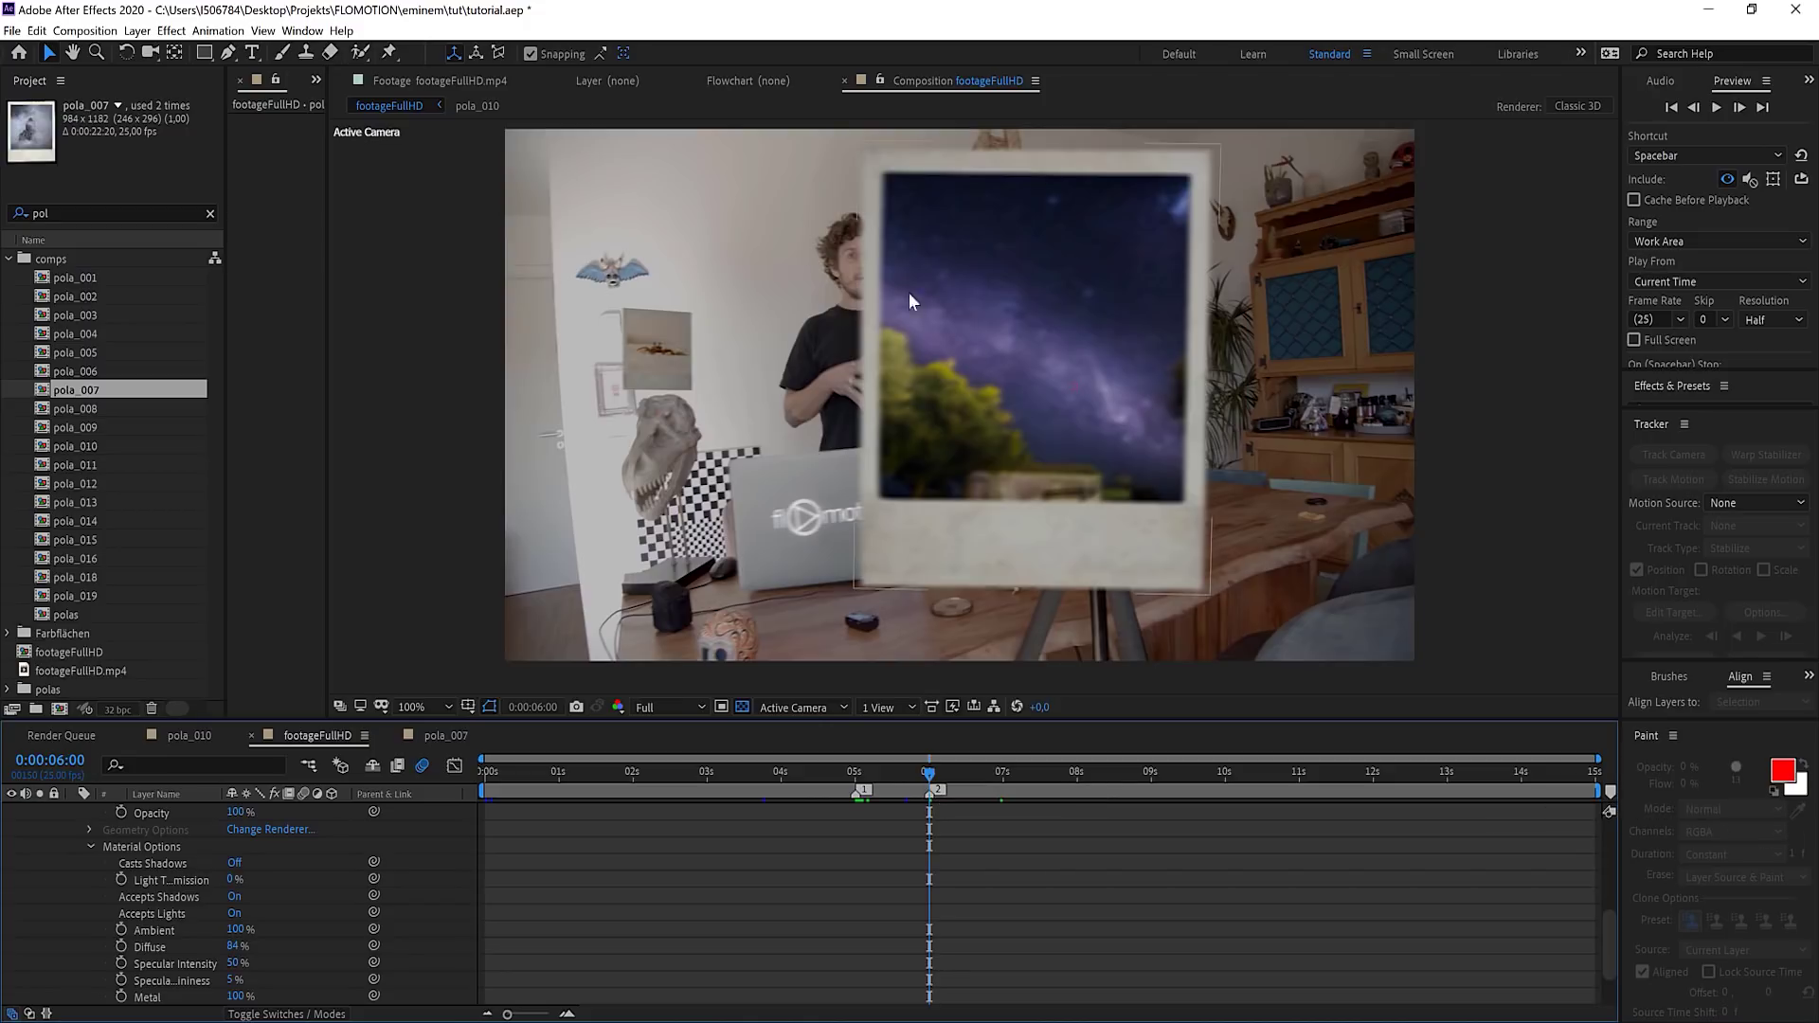
pyautogui.click(1003, 775)
pyautogui.click(1033, 776)
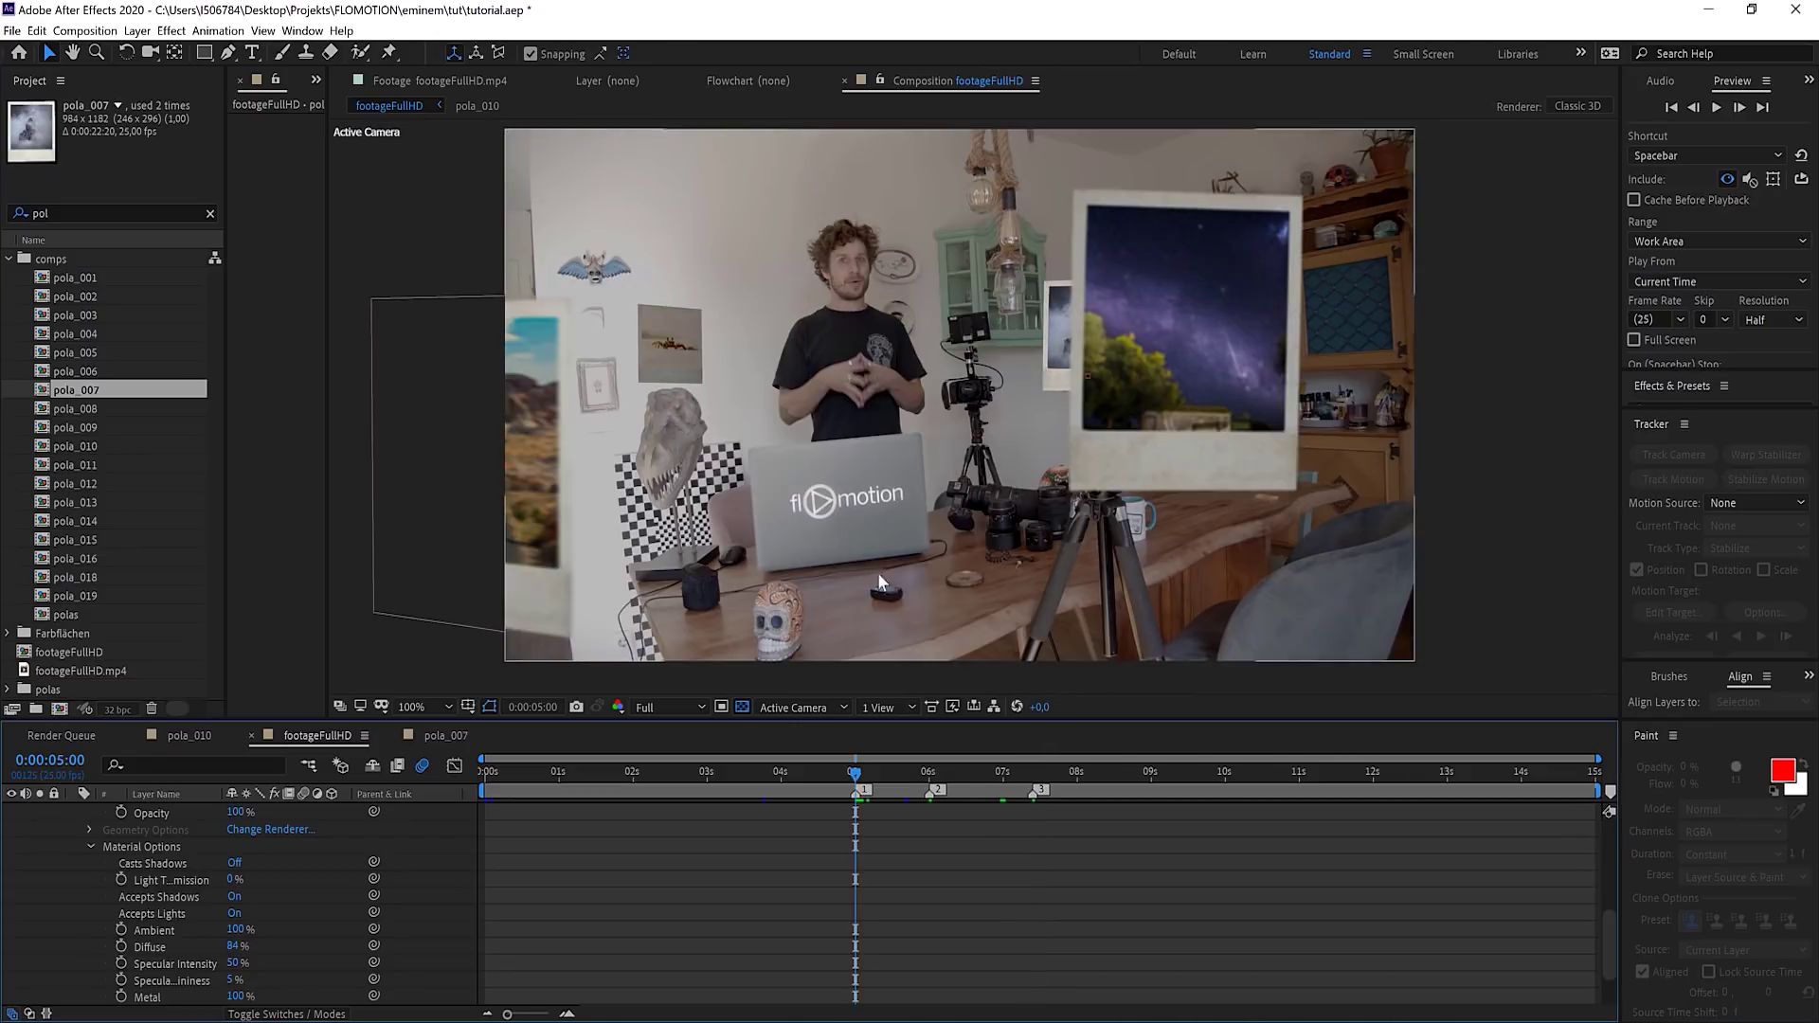
pyautogui.scroll(-2, 191, 905)
pyautogui.click(170, 979)
pyautogui.press('a')
pyautogui.press('a')
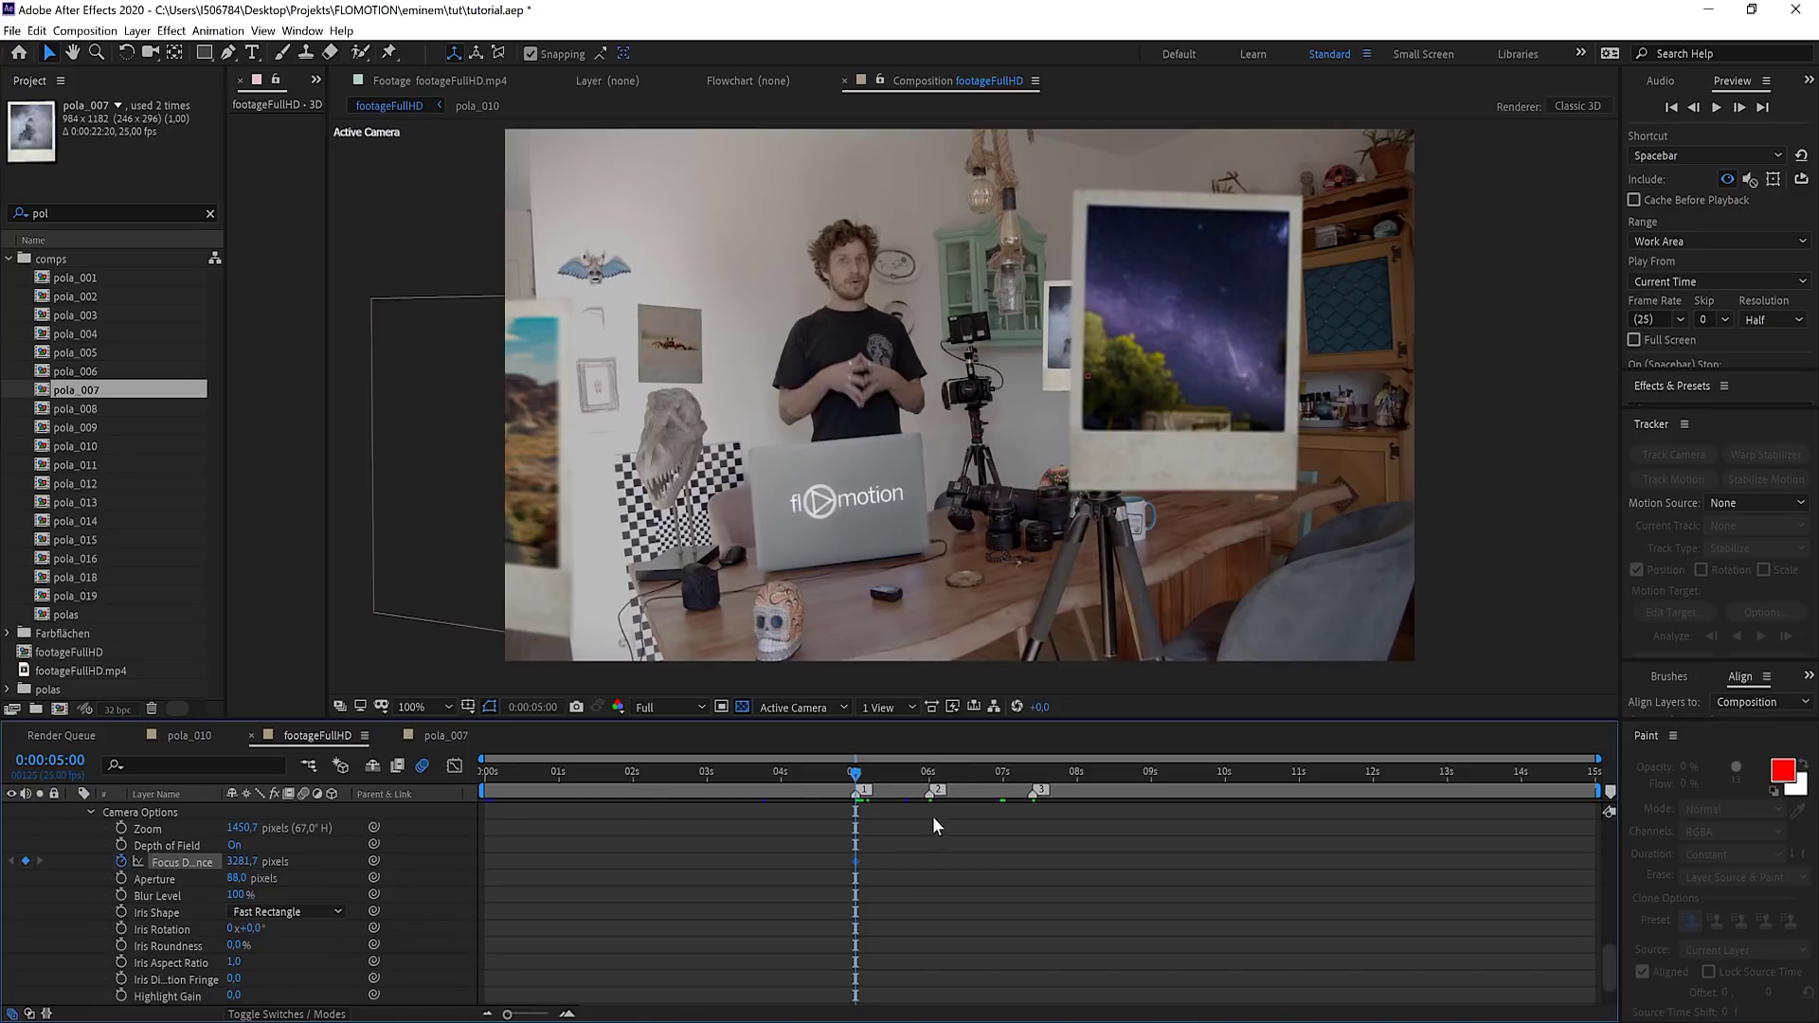
# - At the 6-second marker, set the camera's Focus Distance keyframe to 757,7 pixels
pyautogui.click(1036, 776)
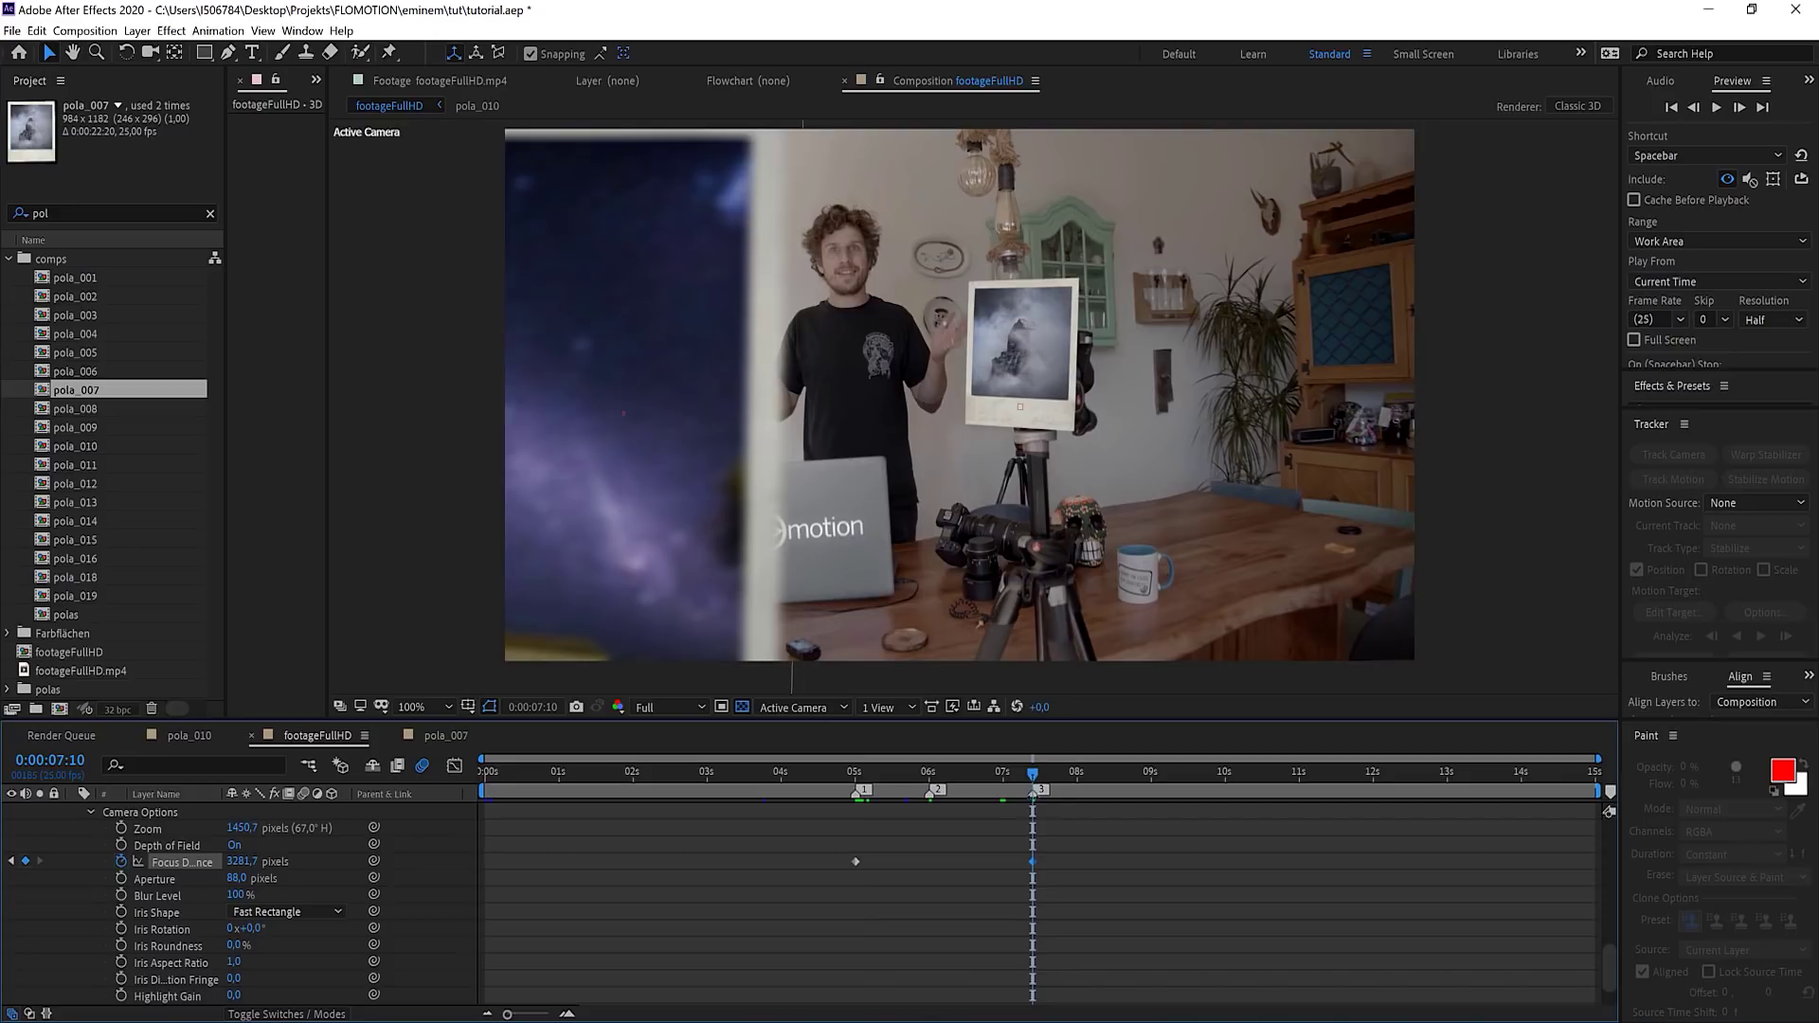
pyautogui.click(930, 775)
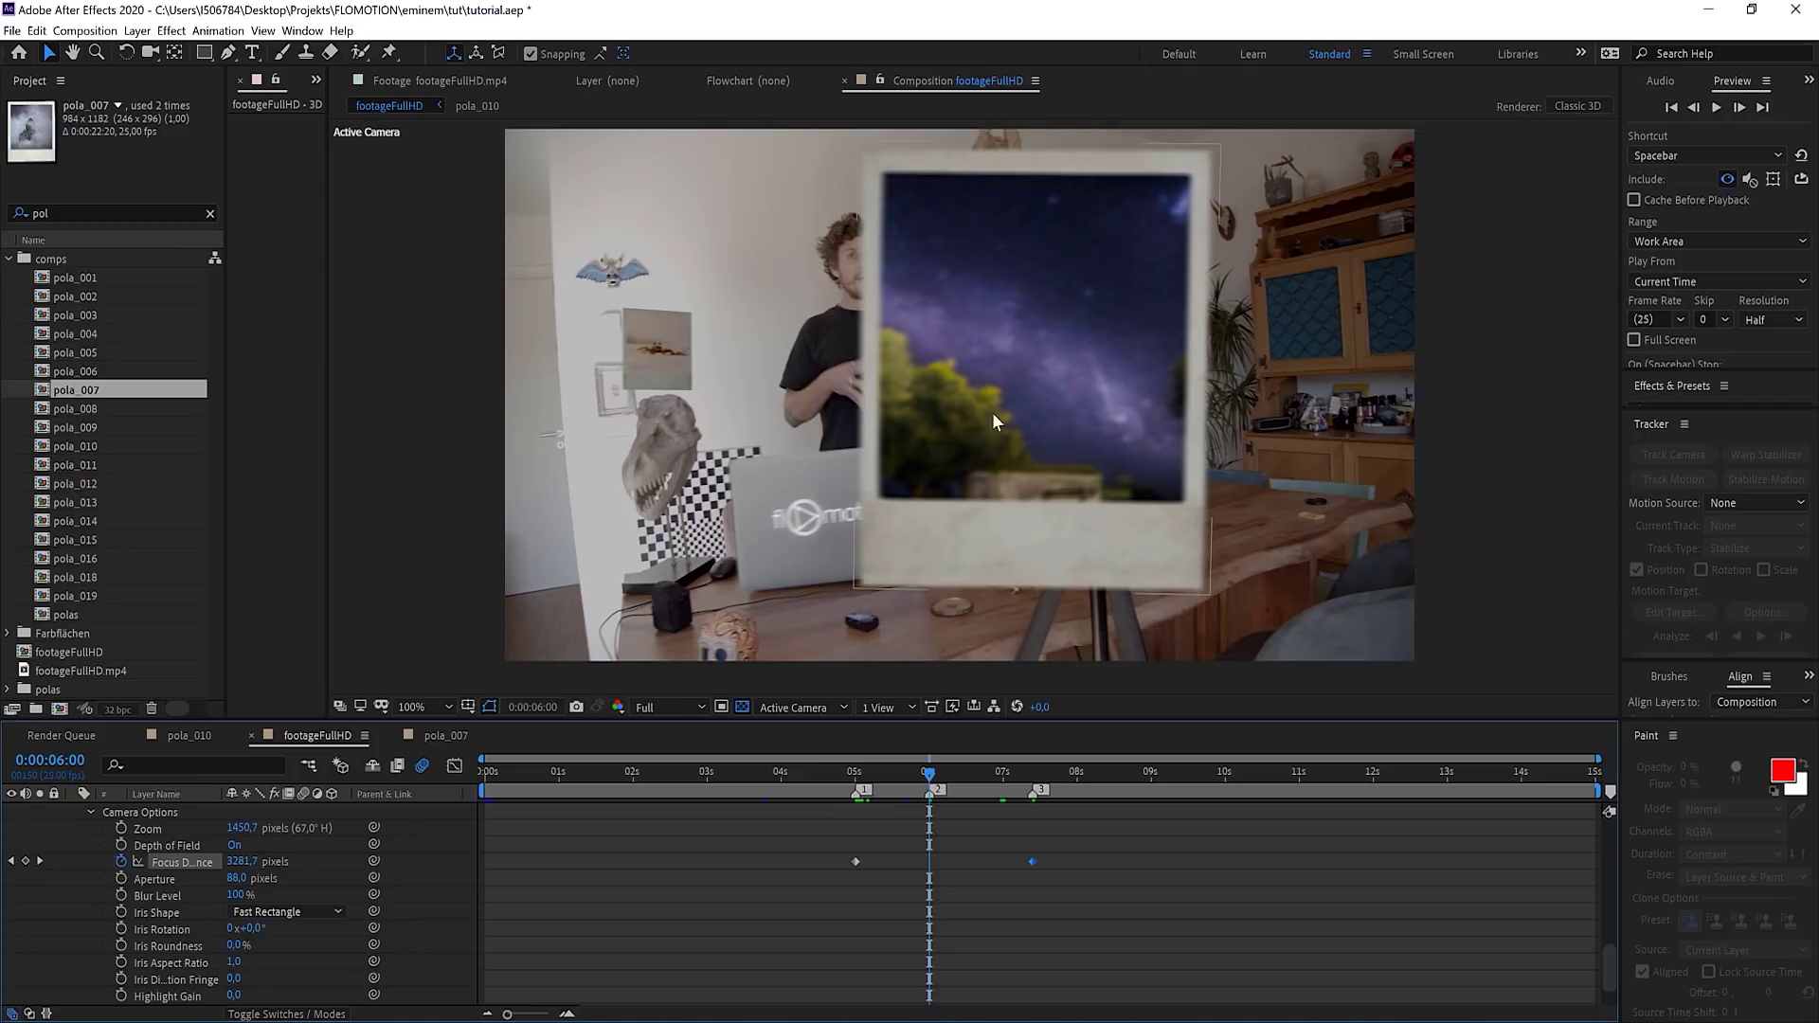
pyautogui.moveTo(254, 866); pyautogui.dragTo(94, 862)
# - Collapse the camera, polaroid material options and all other layer properties
pyautogui.scroll(3, 89, 839)
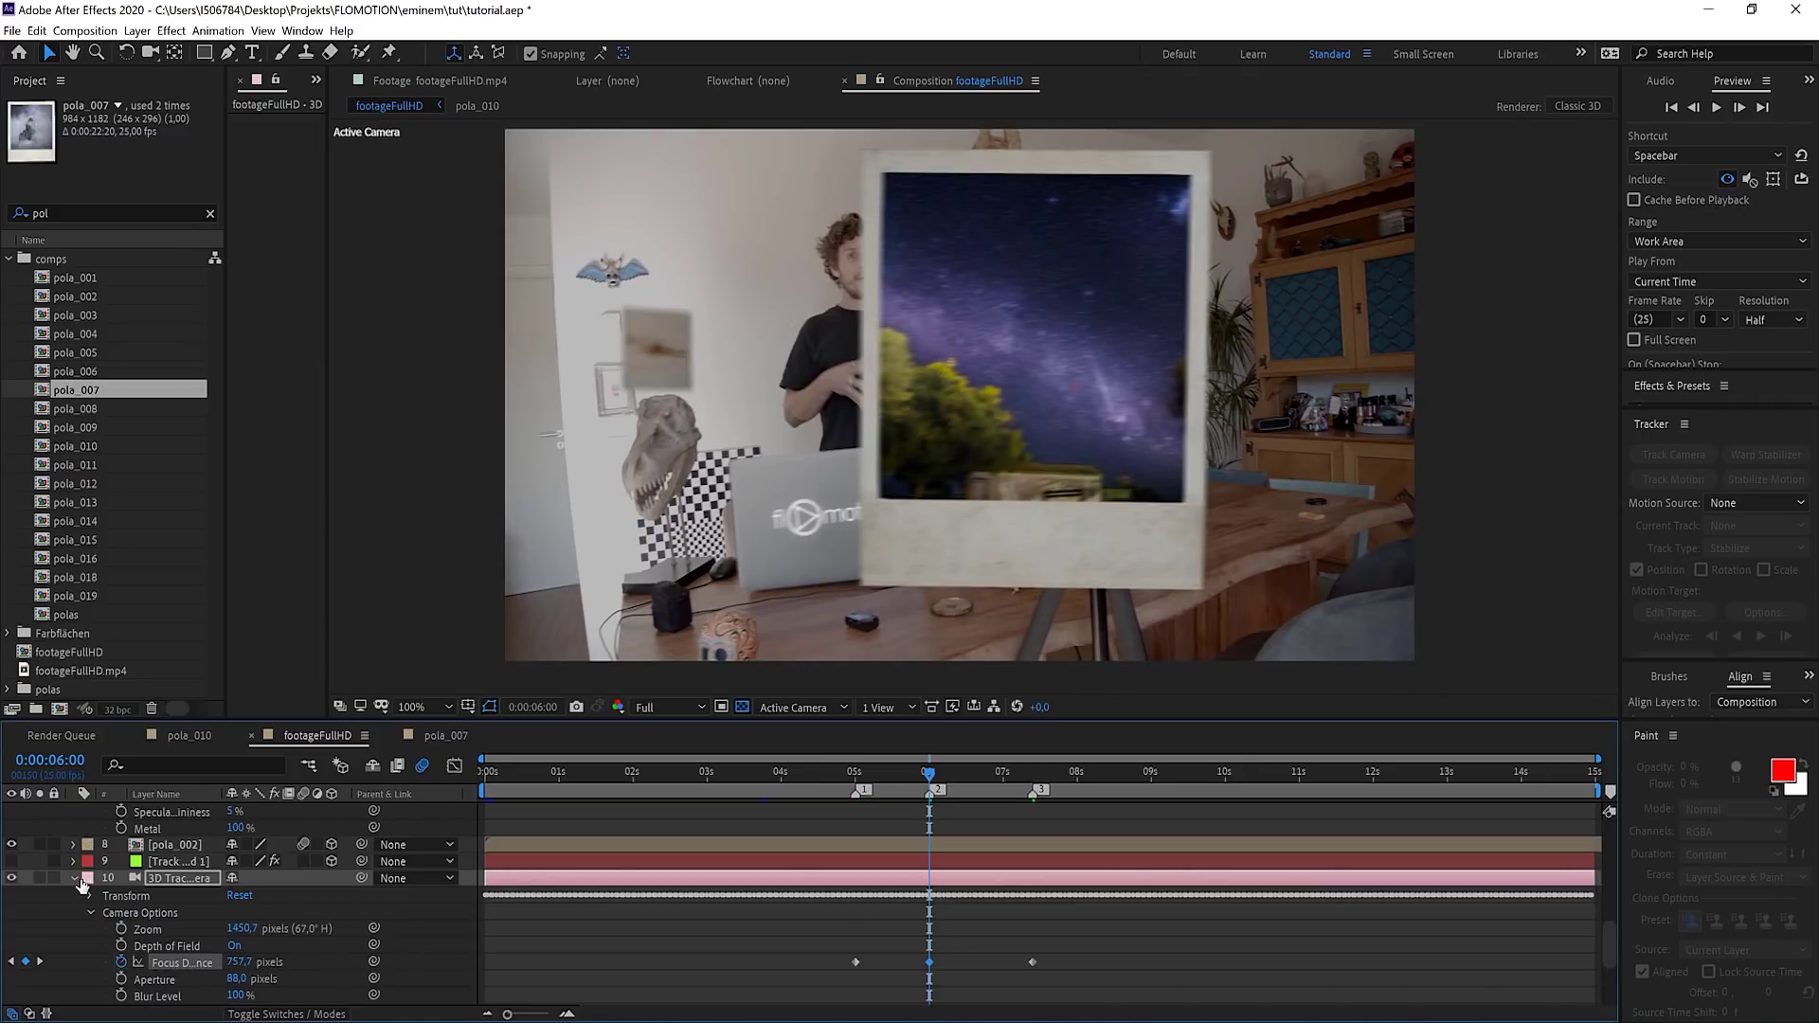
pyautogui.click(73, 878)
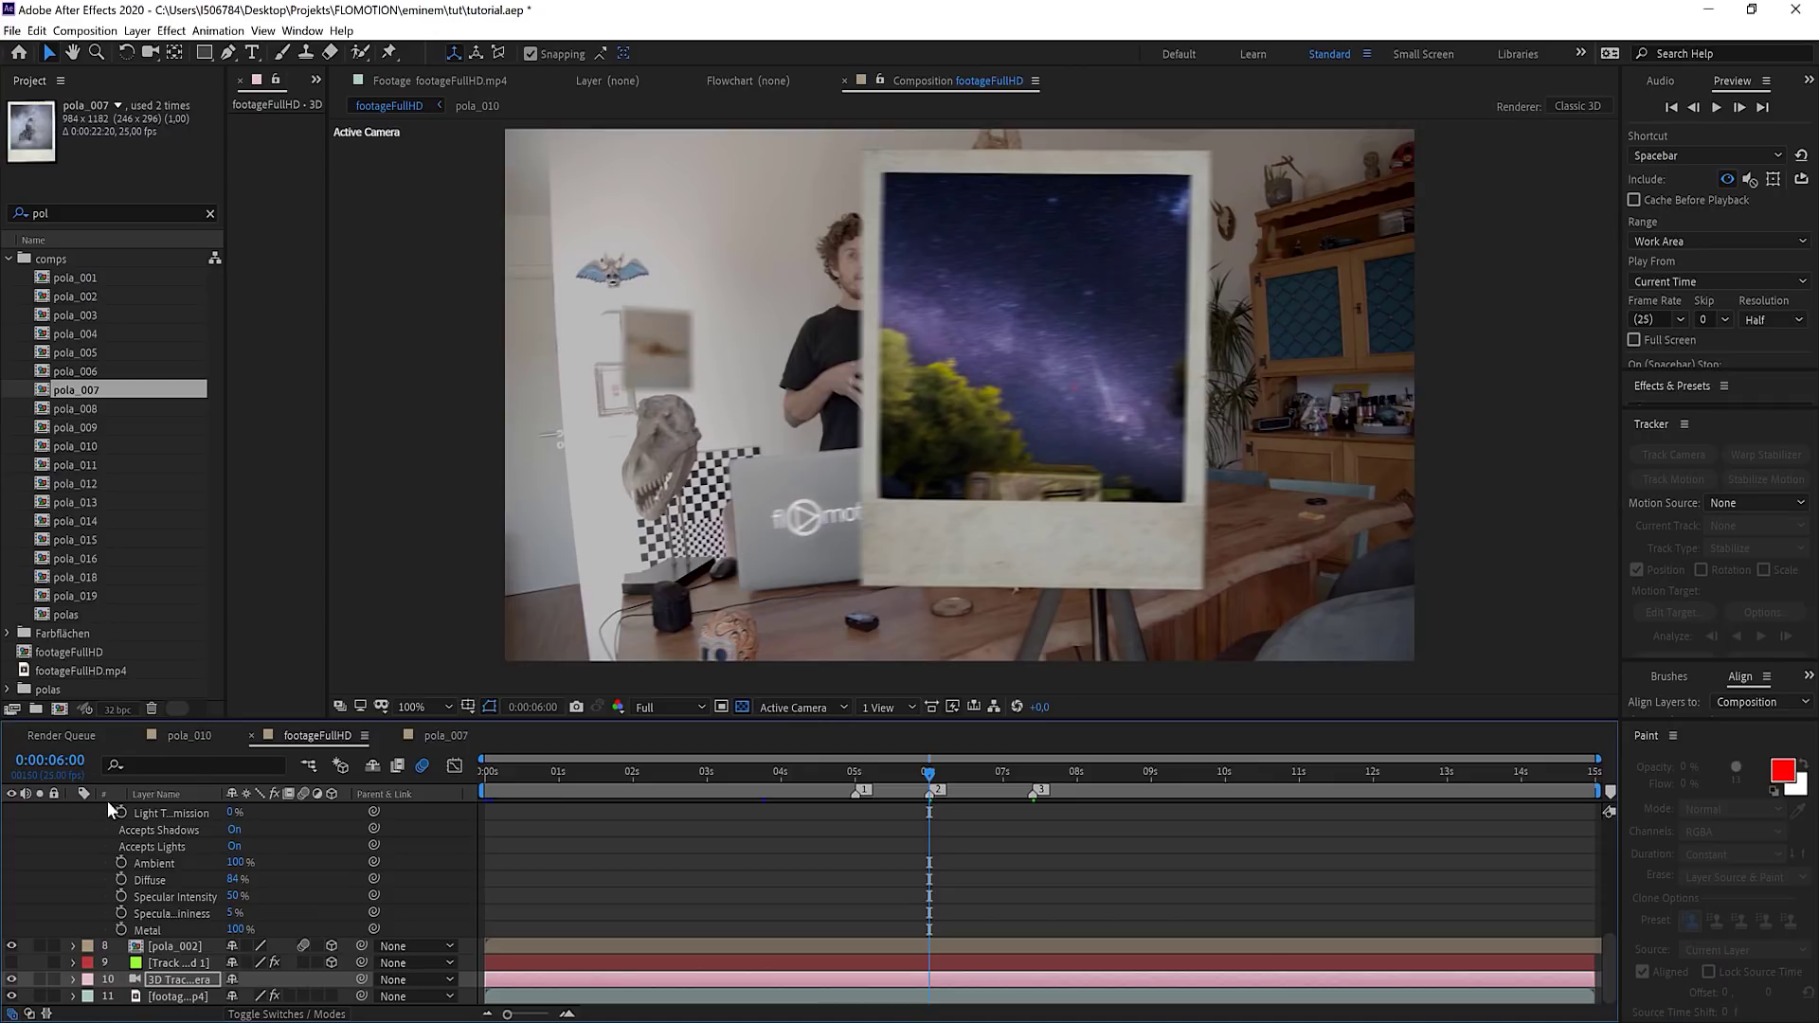
pyautogui.scroll(3, 99, 837)
pyautogui.click(89, 879)
pyautogui.scroll(3, 95, 866)
pyautogui.click(72, 905)
pyautogui.click(1669, 385)
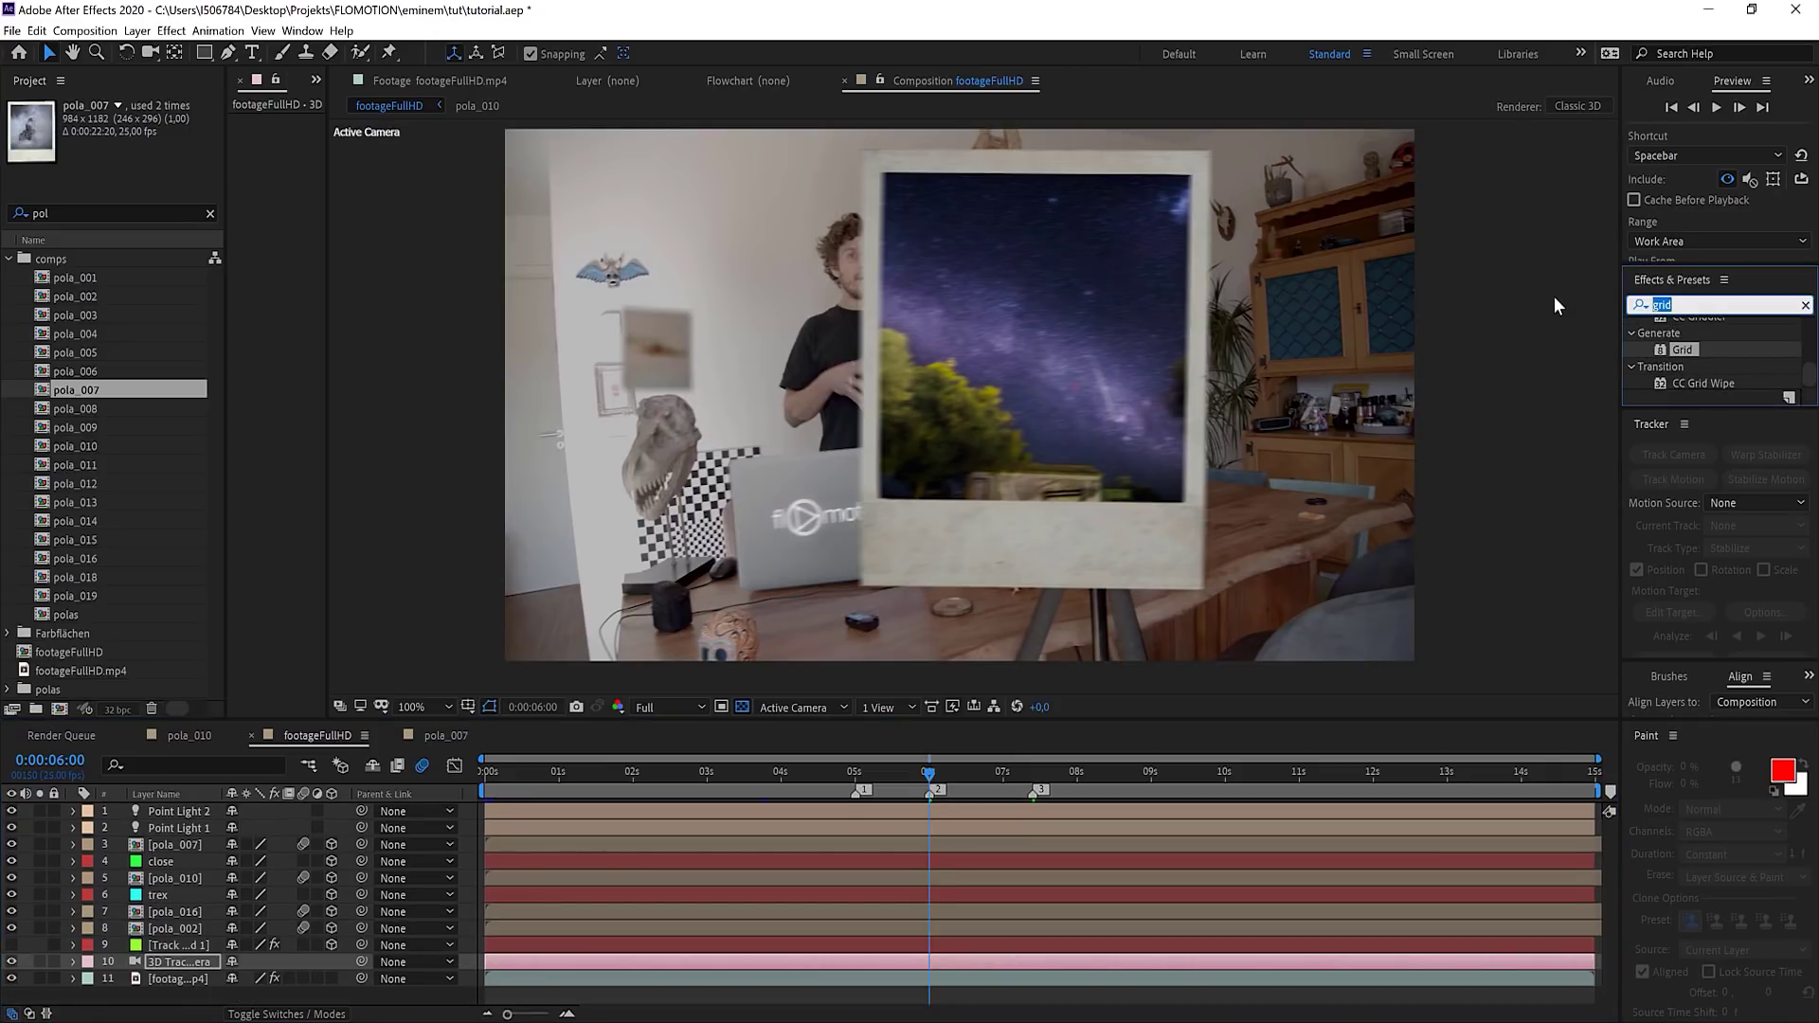
# - Apply Camera Lens Blur to the room footage layer
pyautogui.write('camera')
pyautogui.moveTo(1689, 417); pyautogui.dragTo(190, 980)
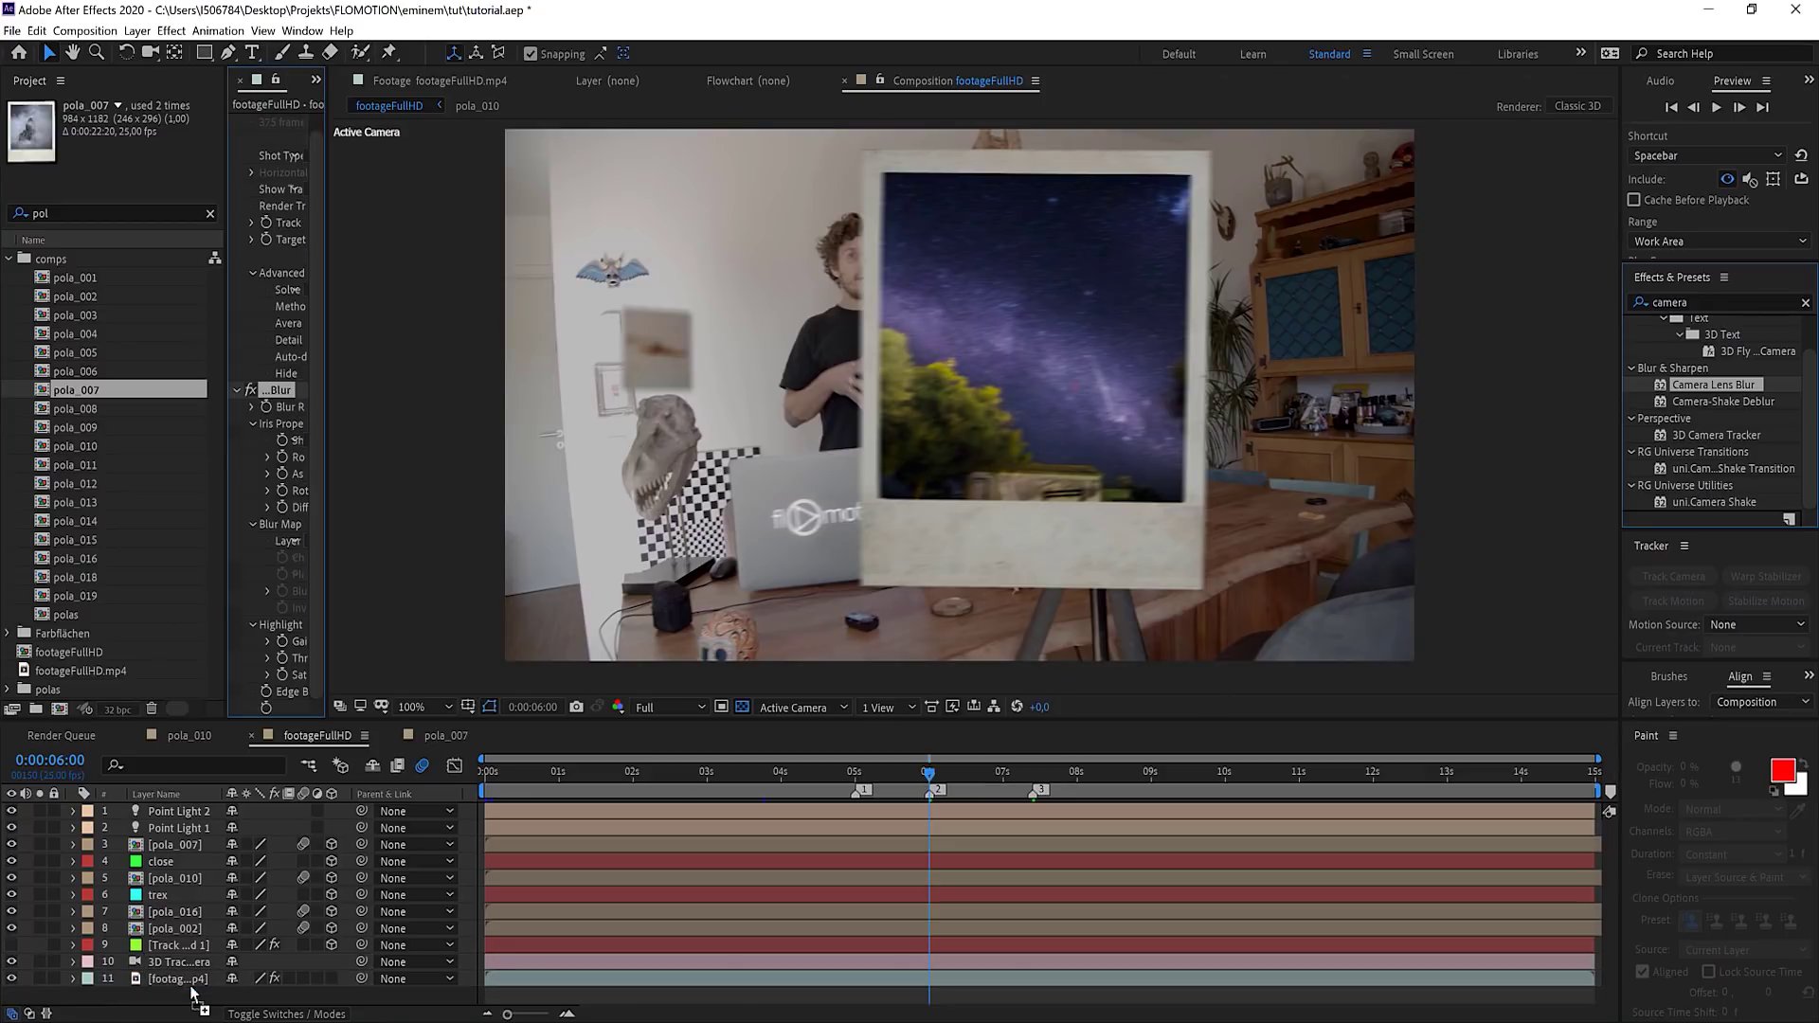
pyautogui.click(858, 782)
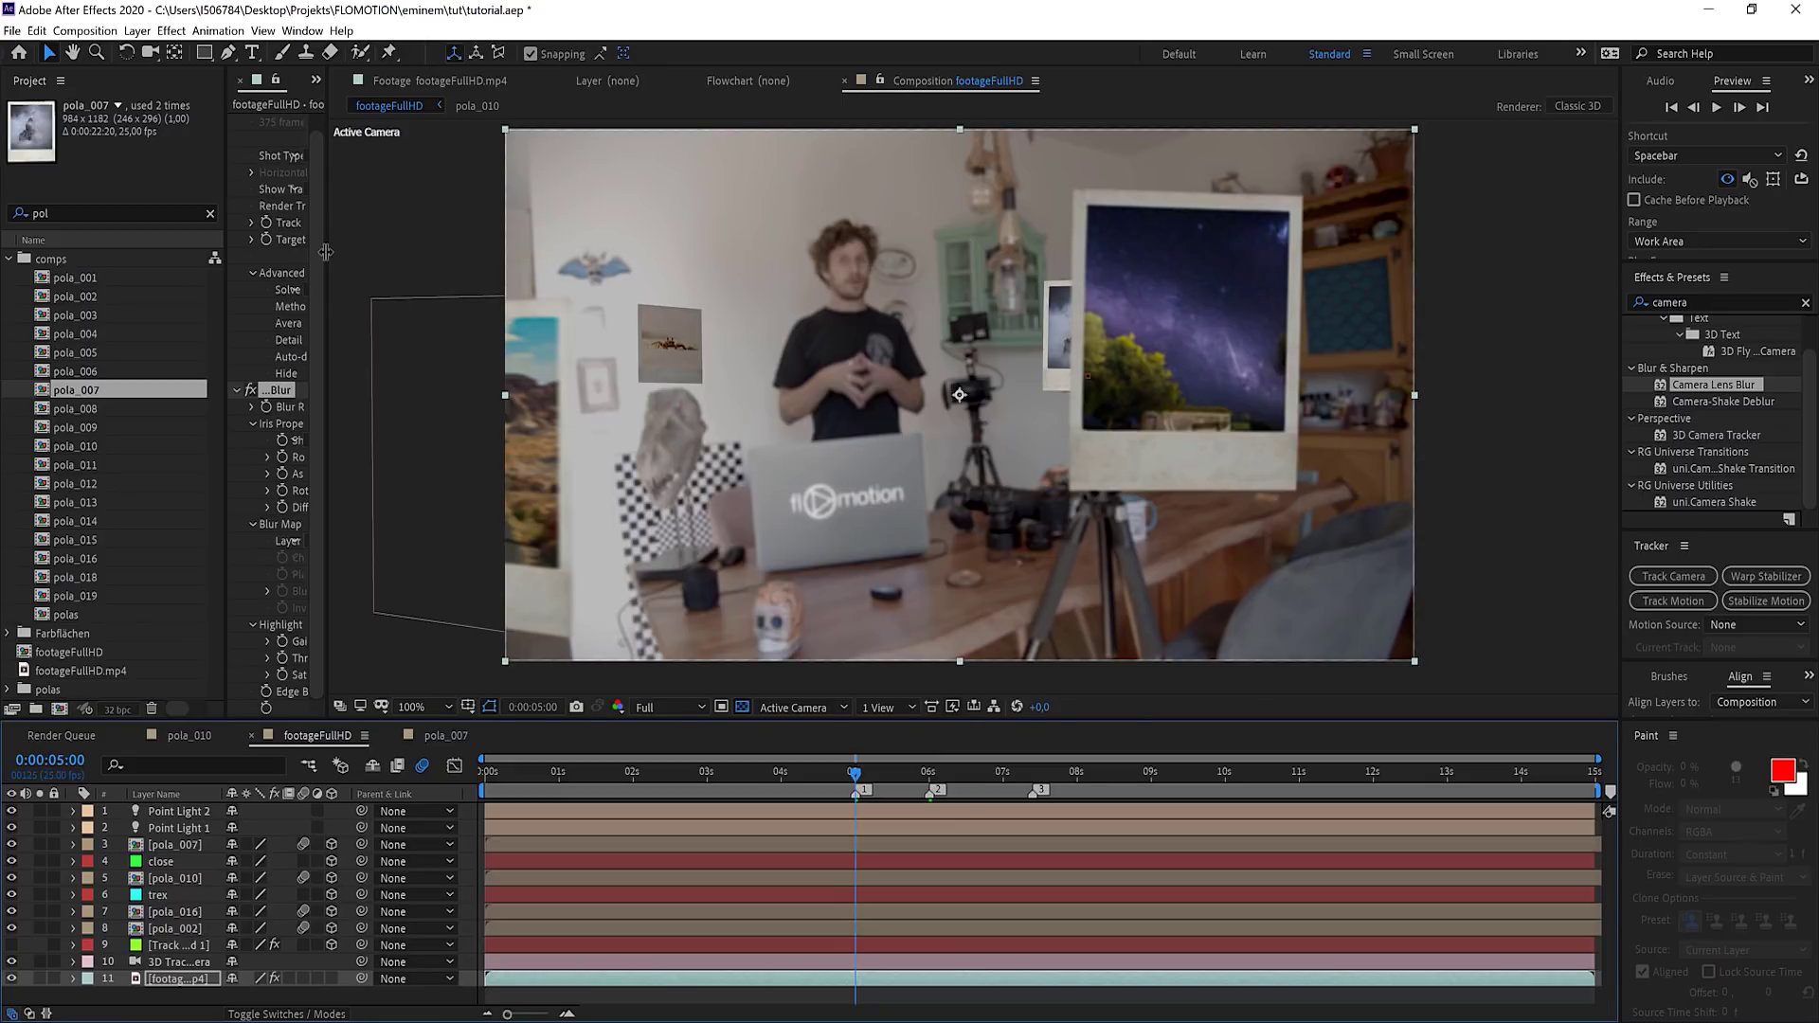
pyautogui.moveTo(327, 251); pyautogui.dragTo(530, 251)
# - Keyframe Blur Radius at 0 at 5:00 and 7:10, and 16 at 6:00
pyautogui.click(266, 406)
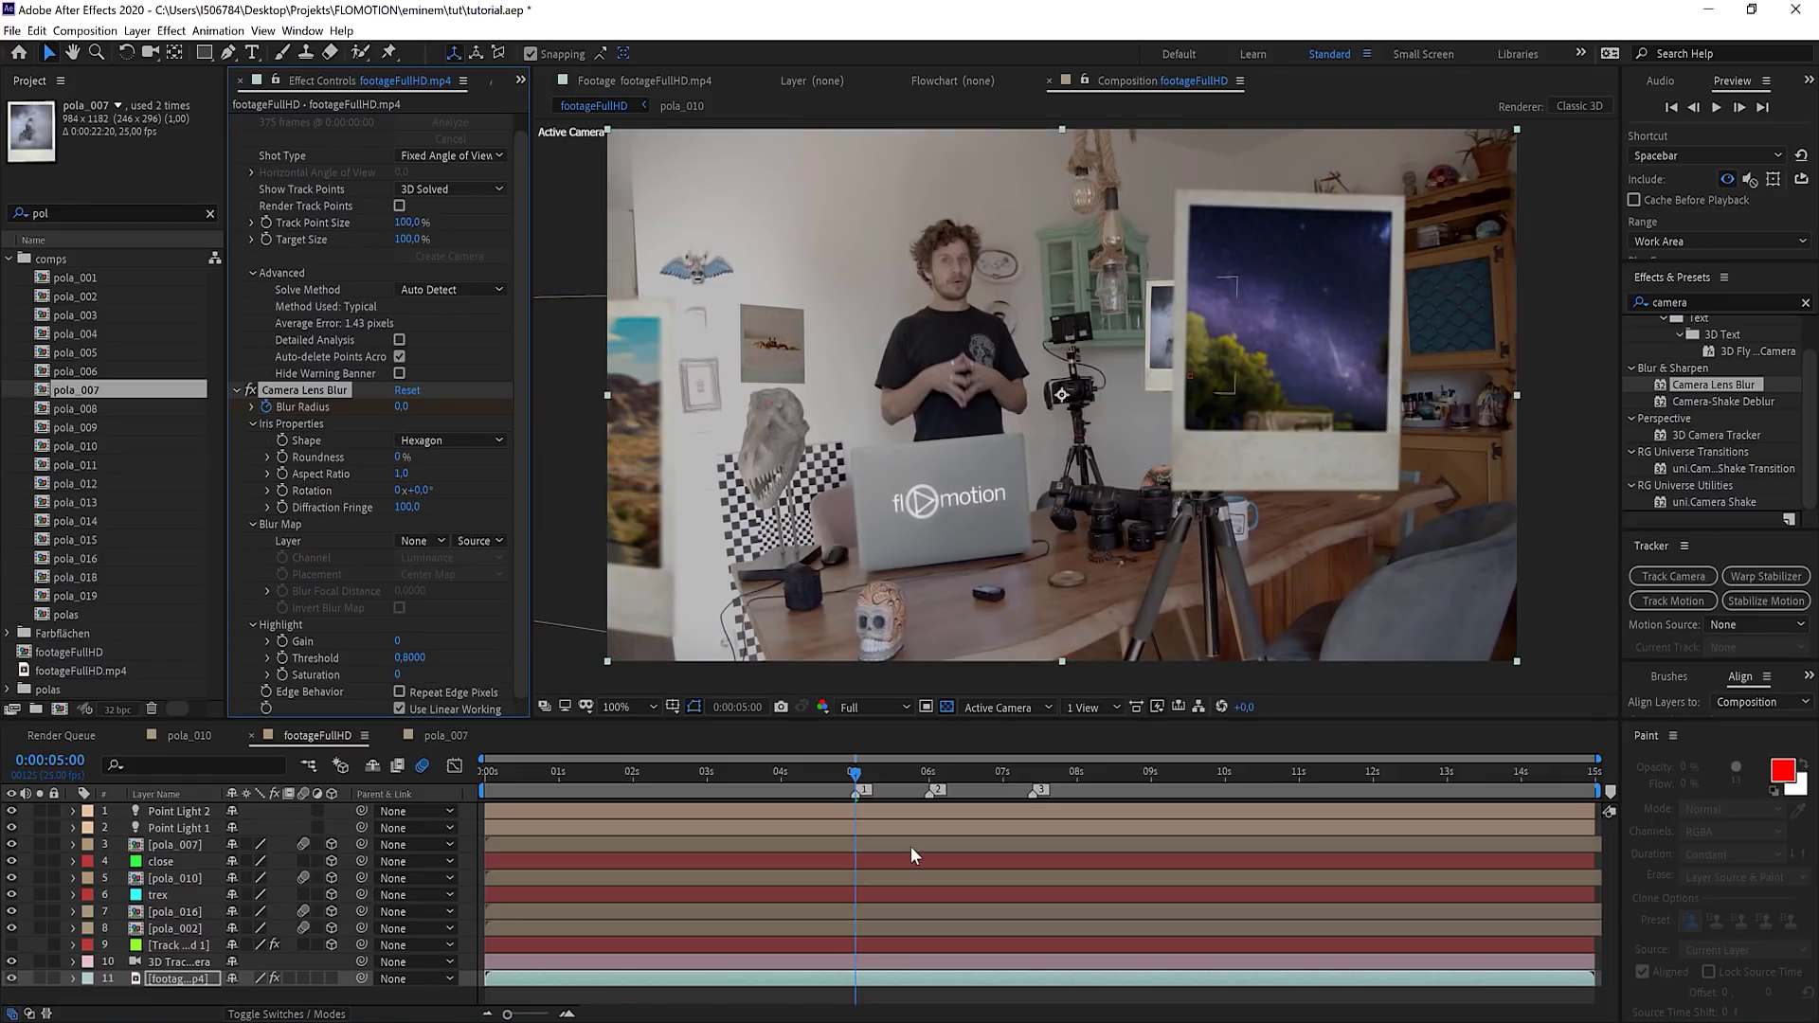
pyautogui.press('u')
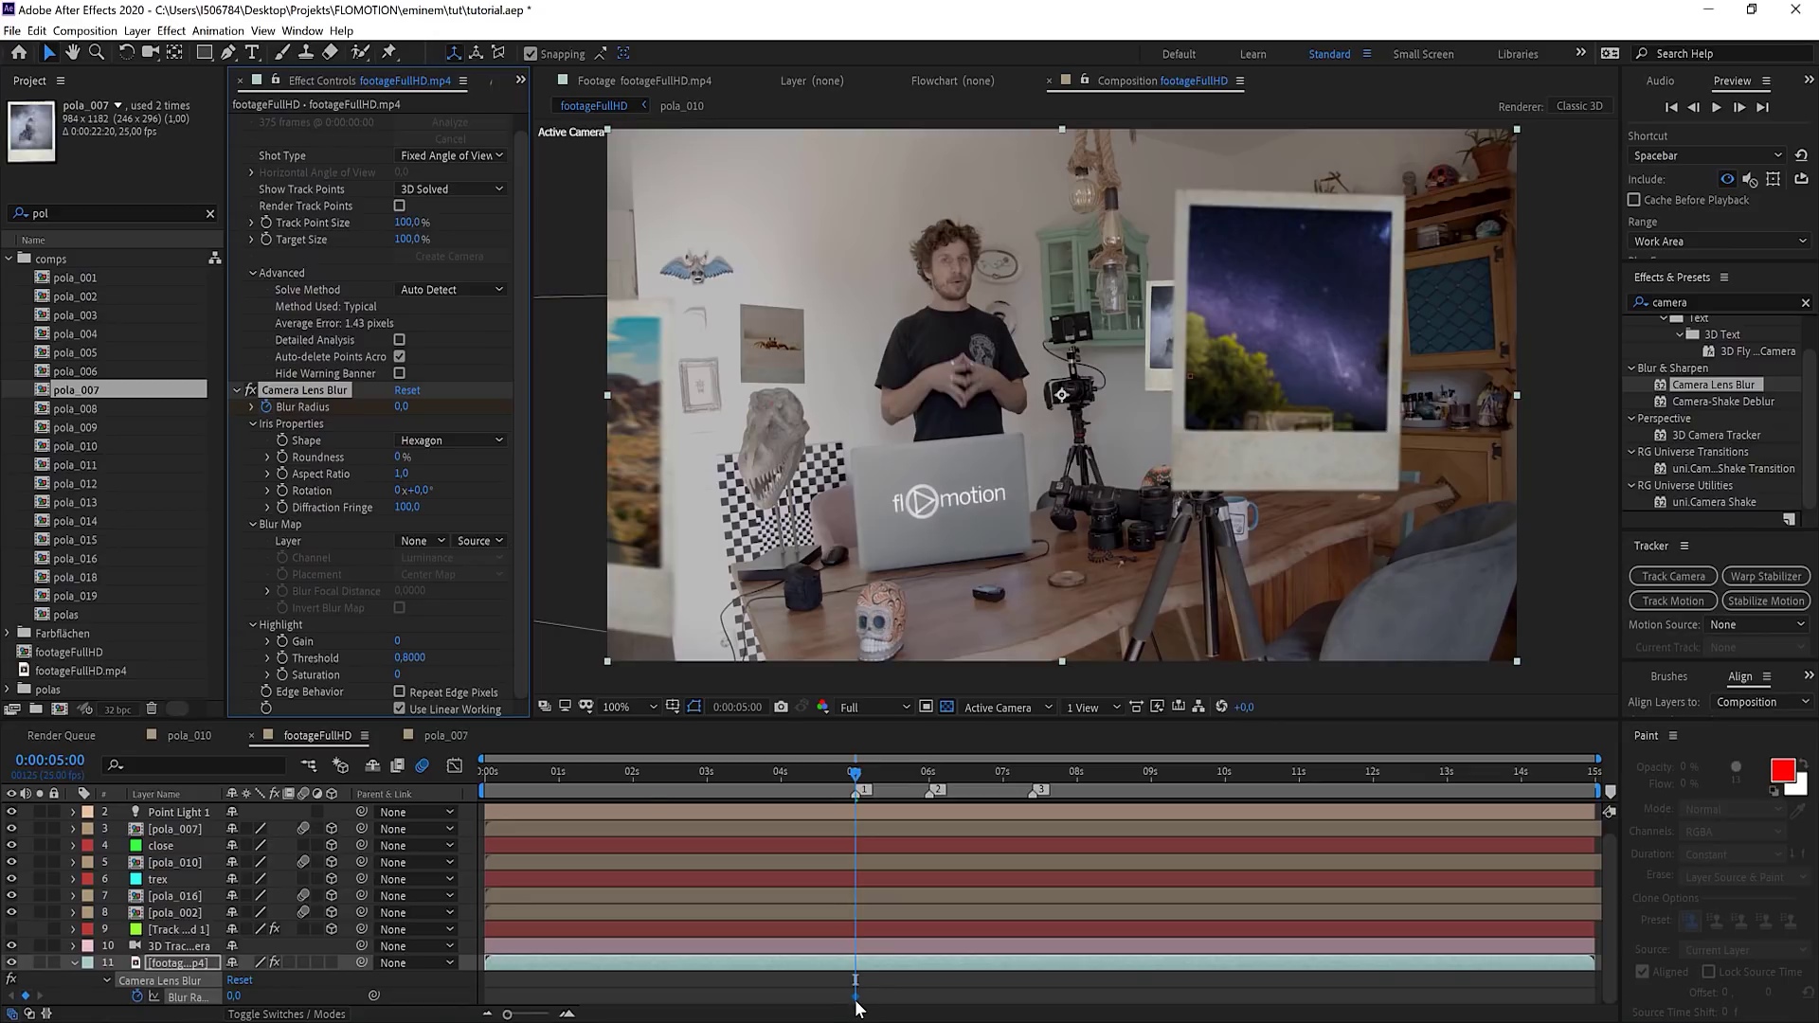
pyautogui.press('3')
pyautogui.hotkey('ctrl', 'v')
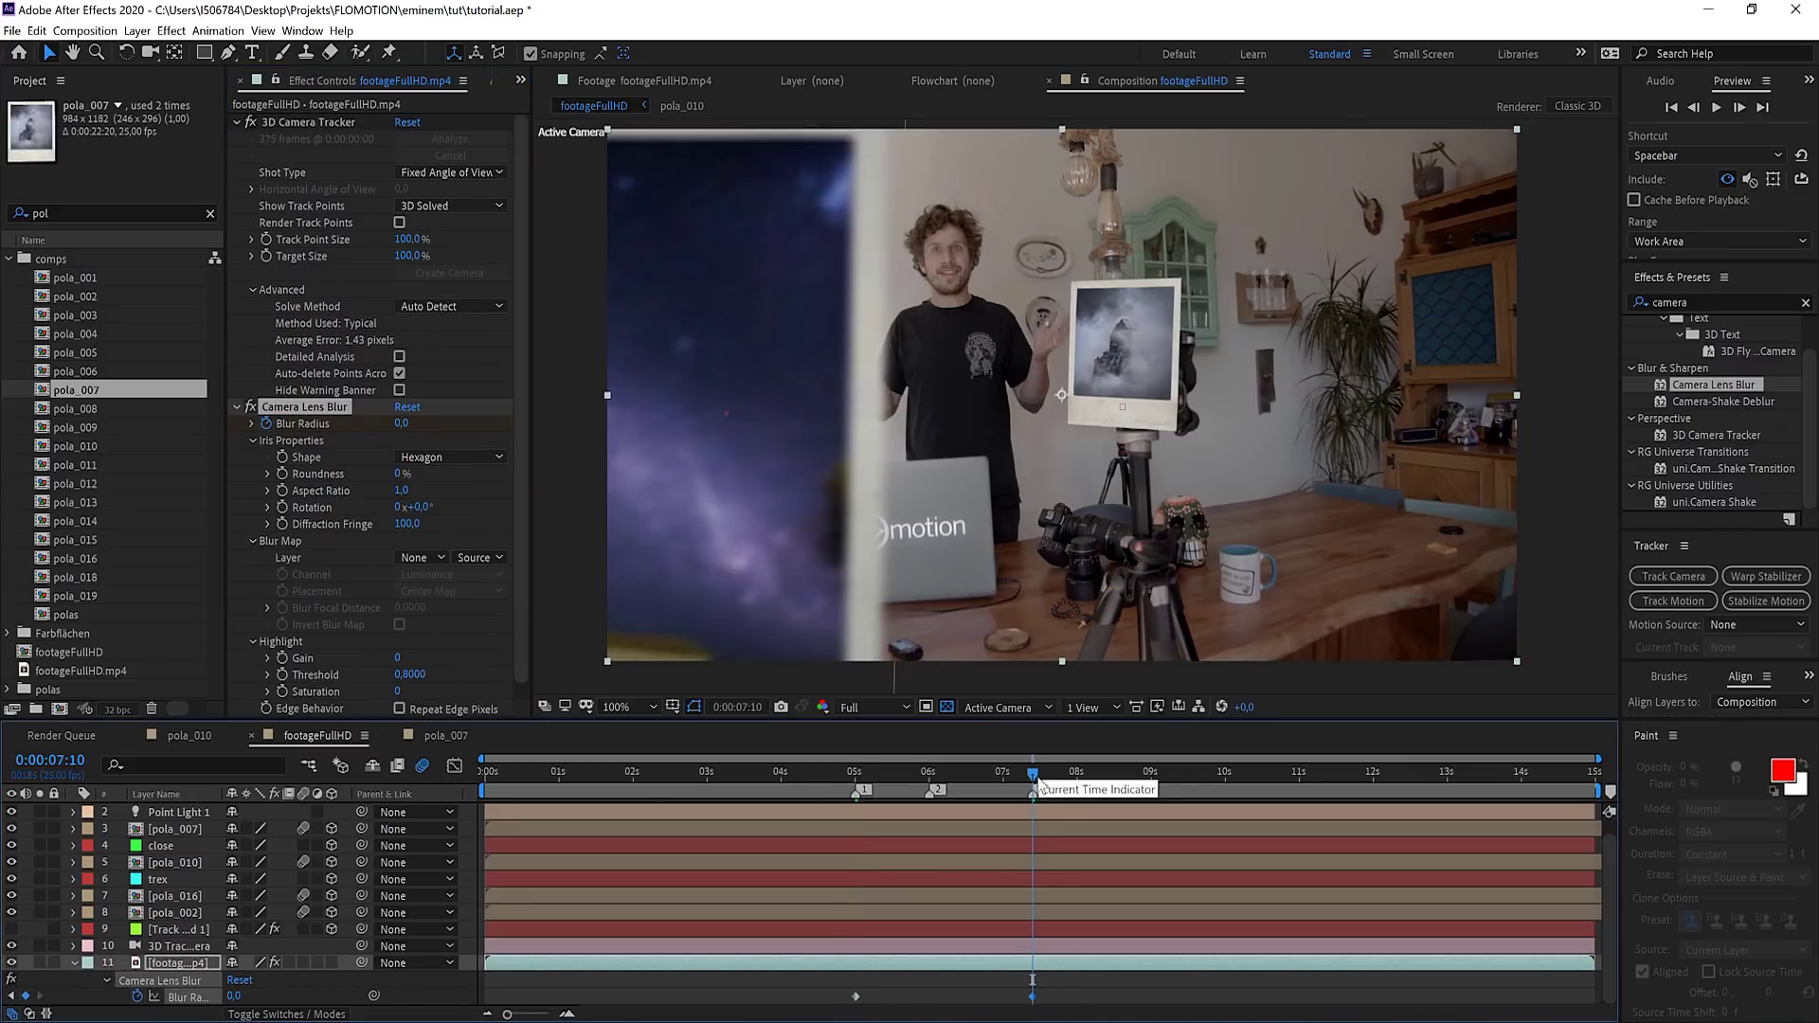
pyautogui.press('2')
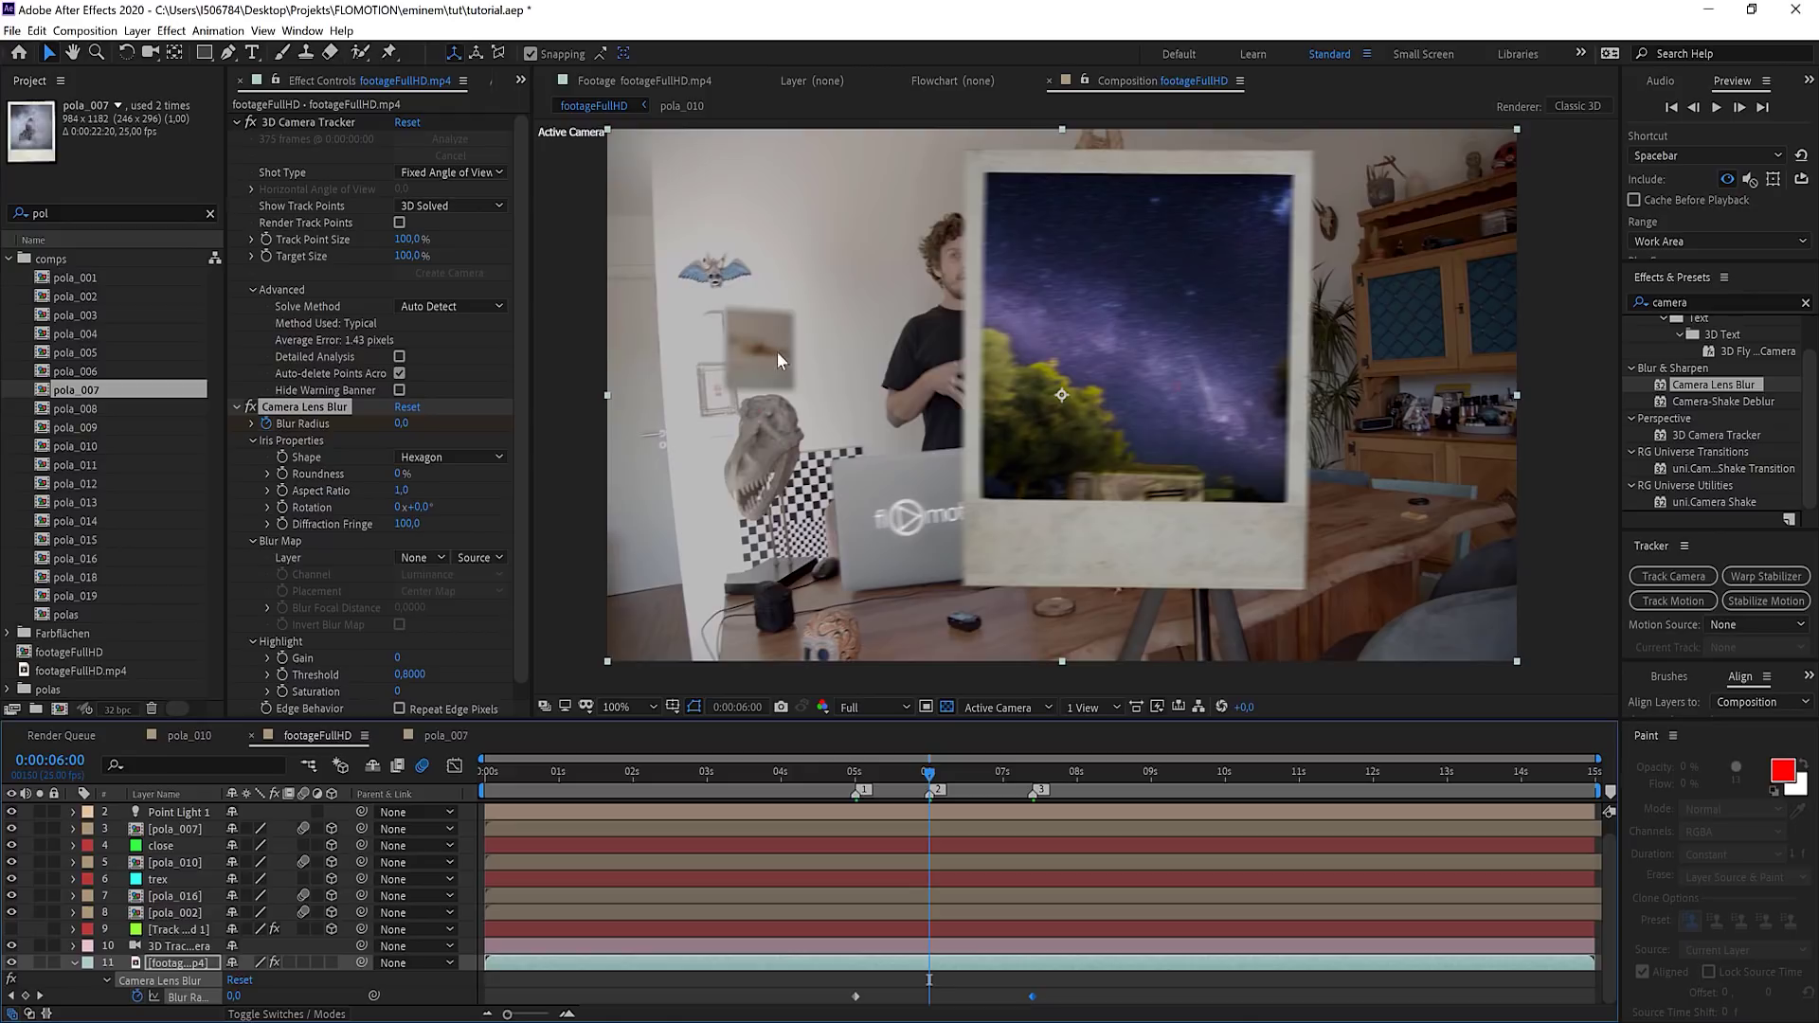
pyautogui.hotkey('ctrl', 'v')
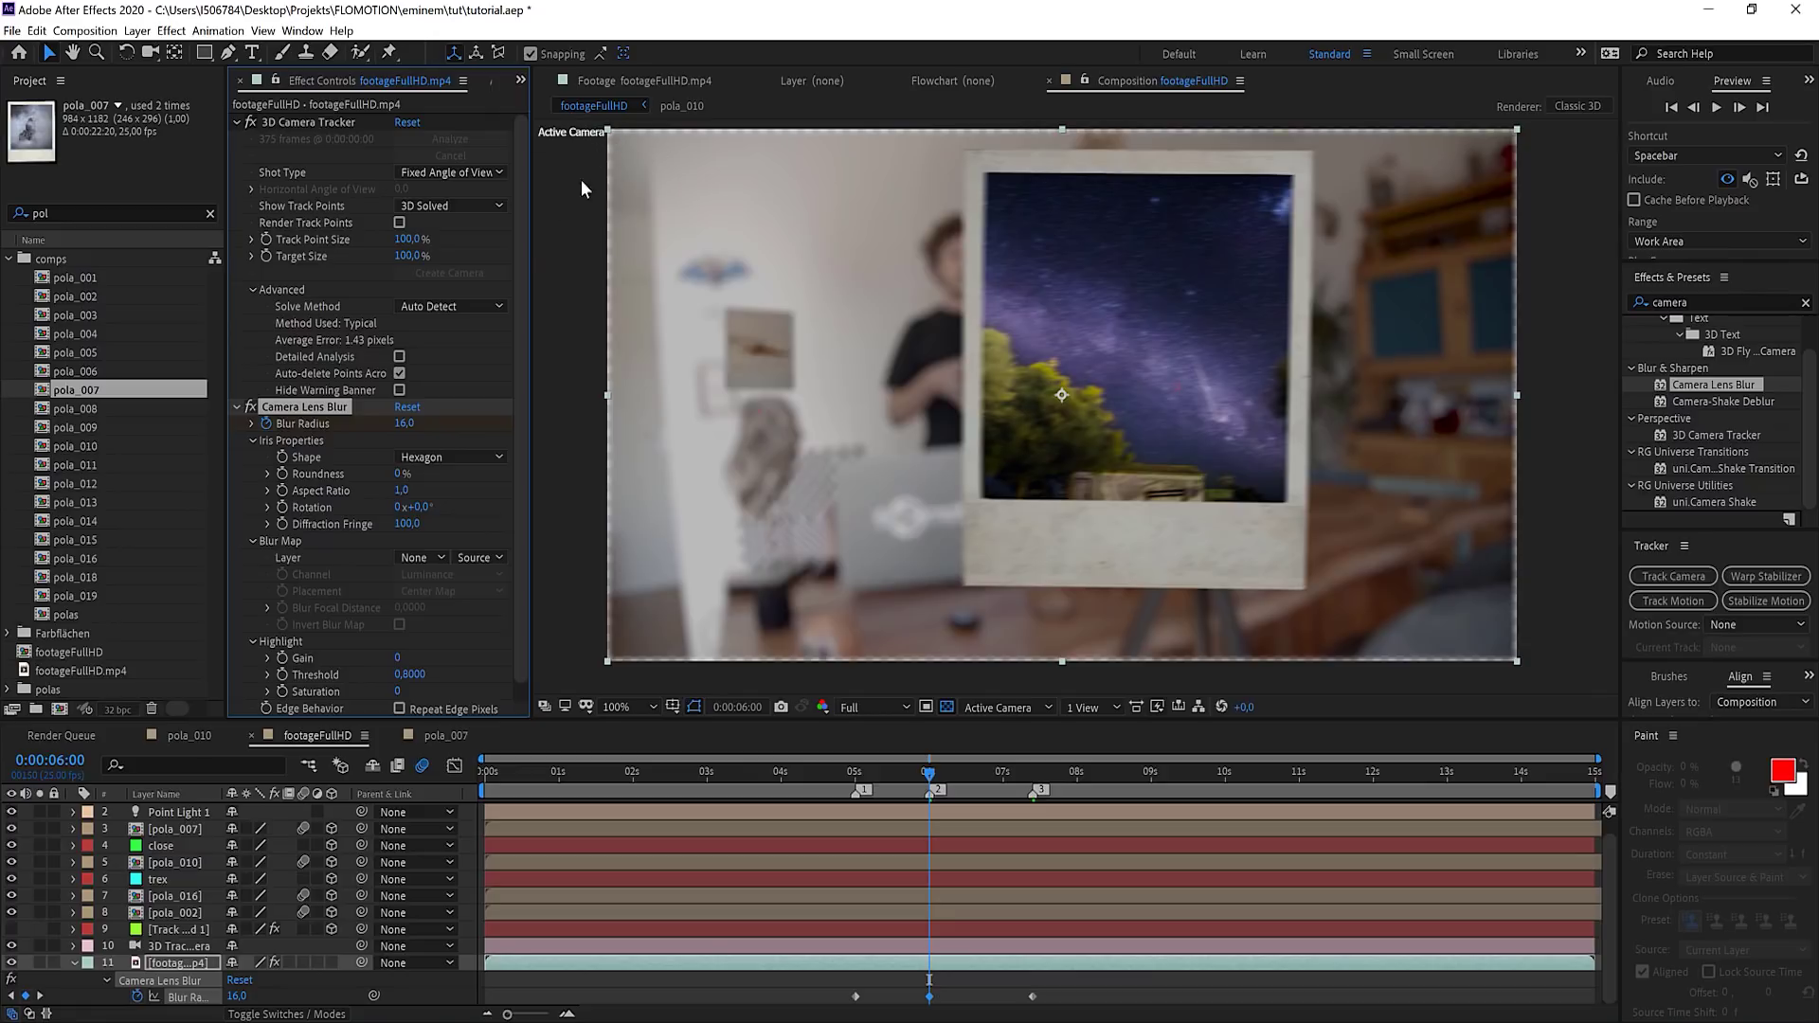
# - Enable Repeat Edge Pixels on the lens blur and return to the composition start
pyautogui.scroll(-1, 511, 492)
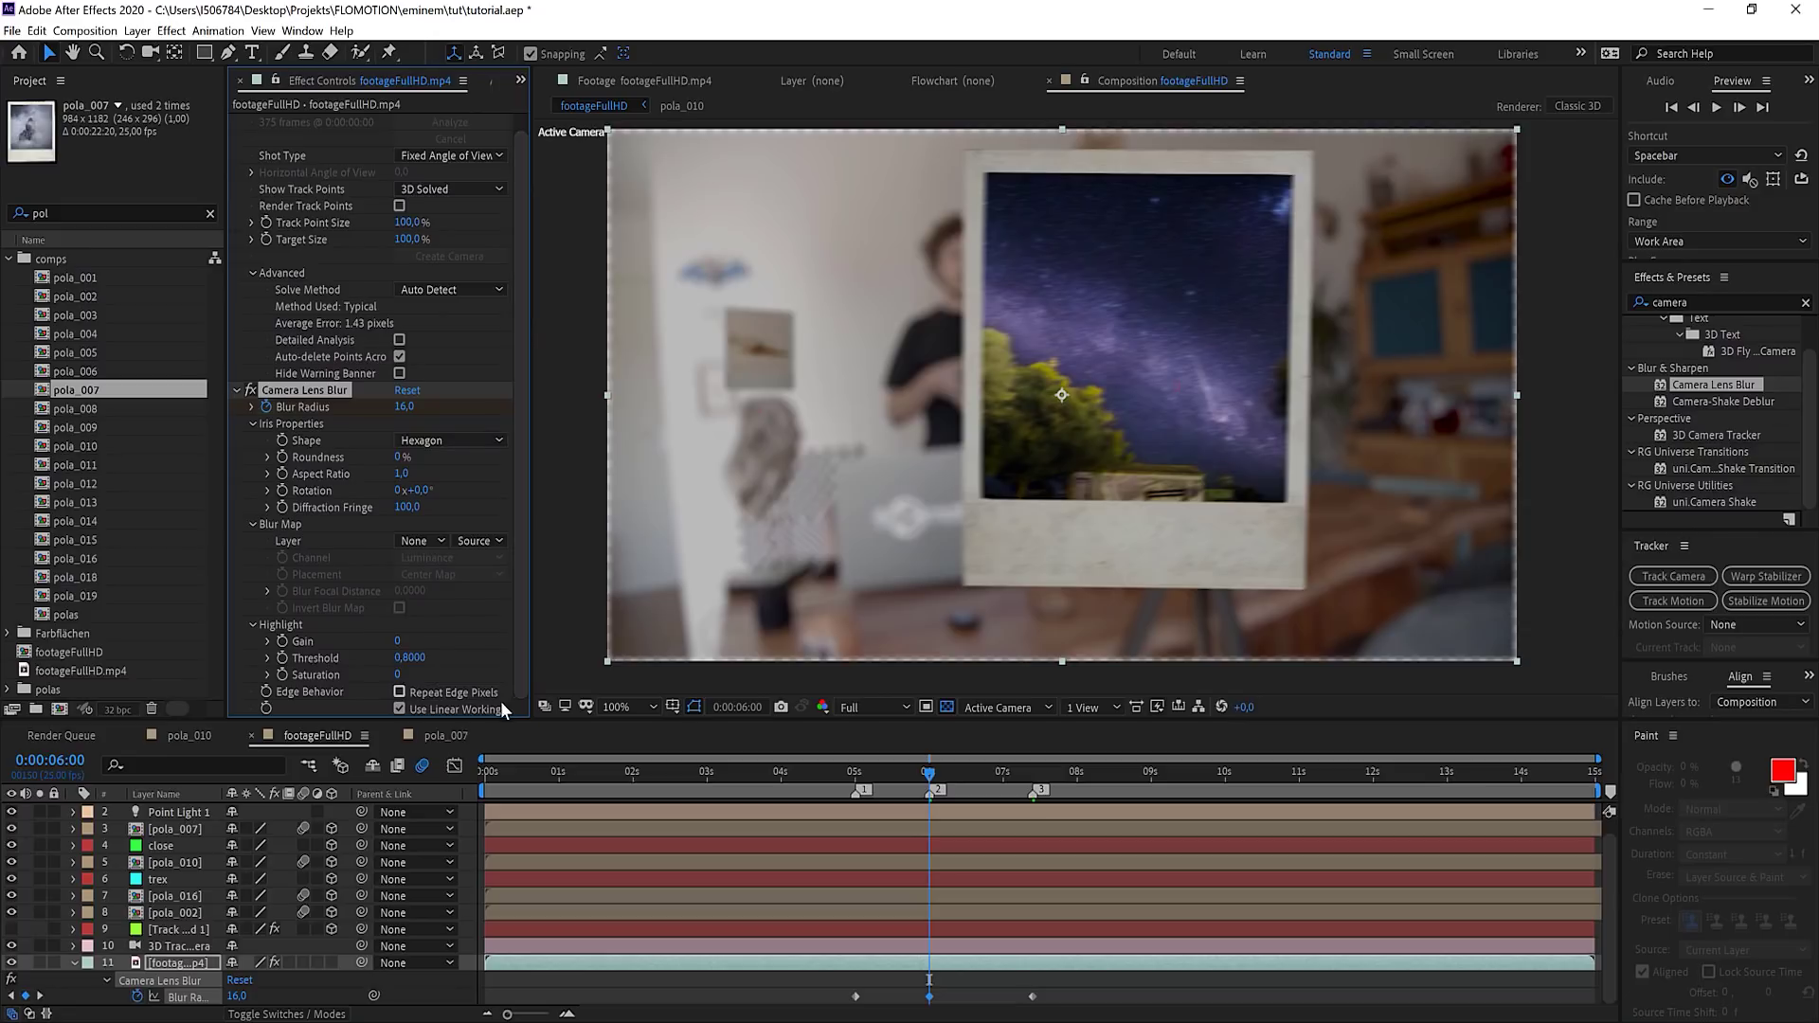
pyautogui.click(399, 693)
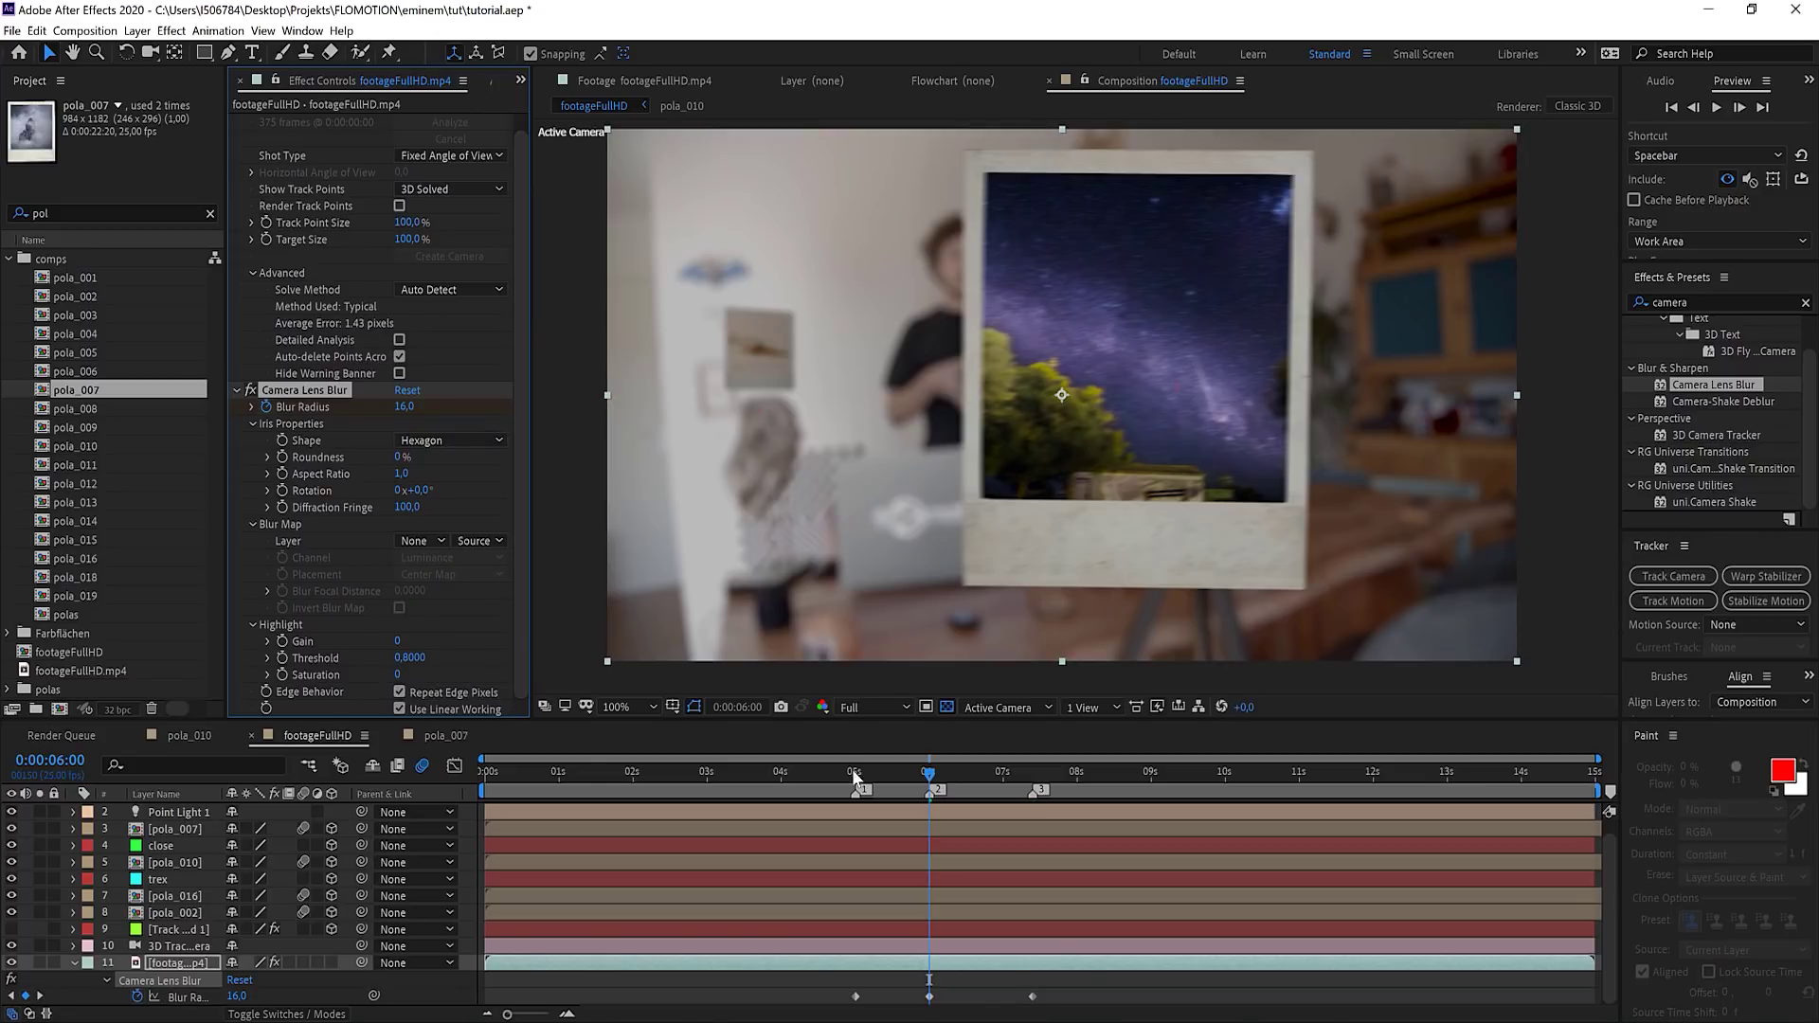
pyautogui.press('Home')
# - End the work area at 10 seconds and preview the composition from the start
pyautogui.hotkey('ctrl', 'Up')
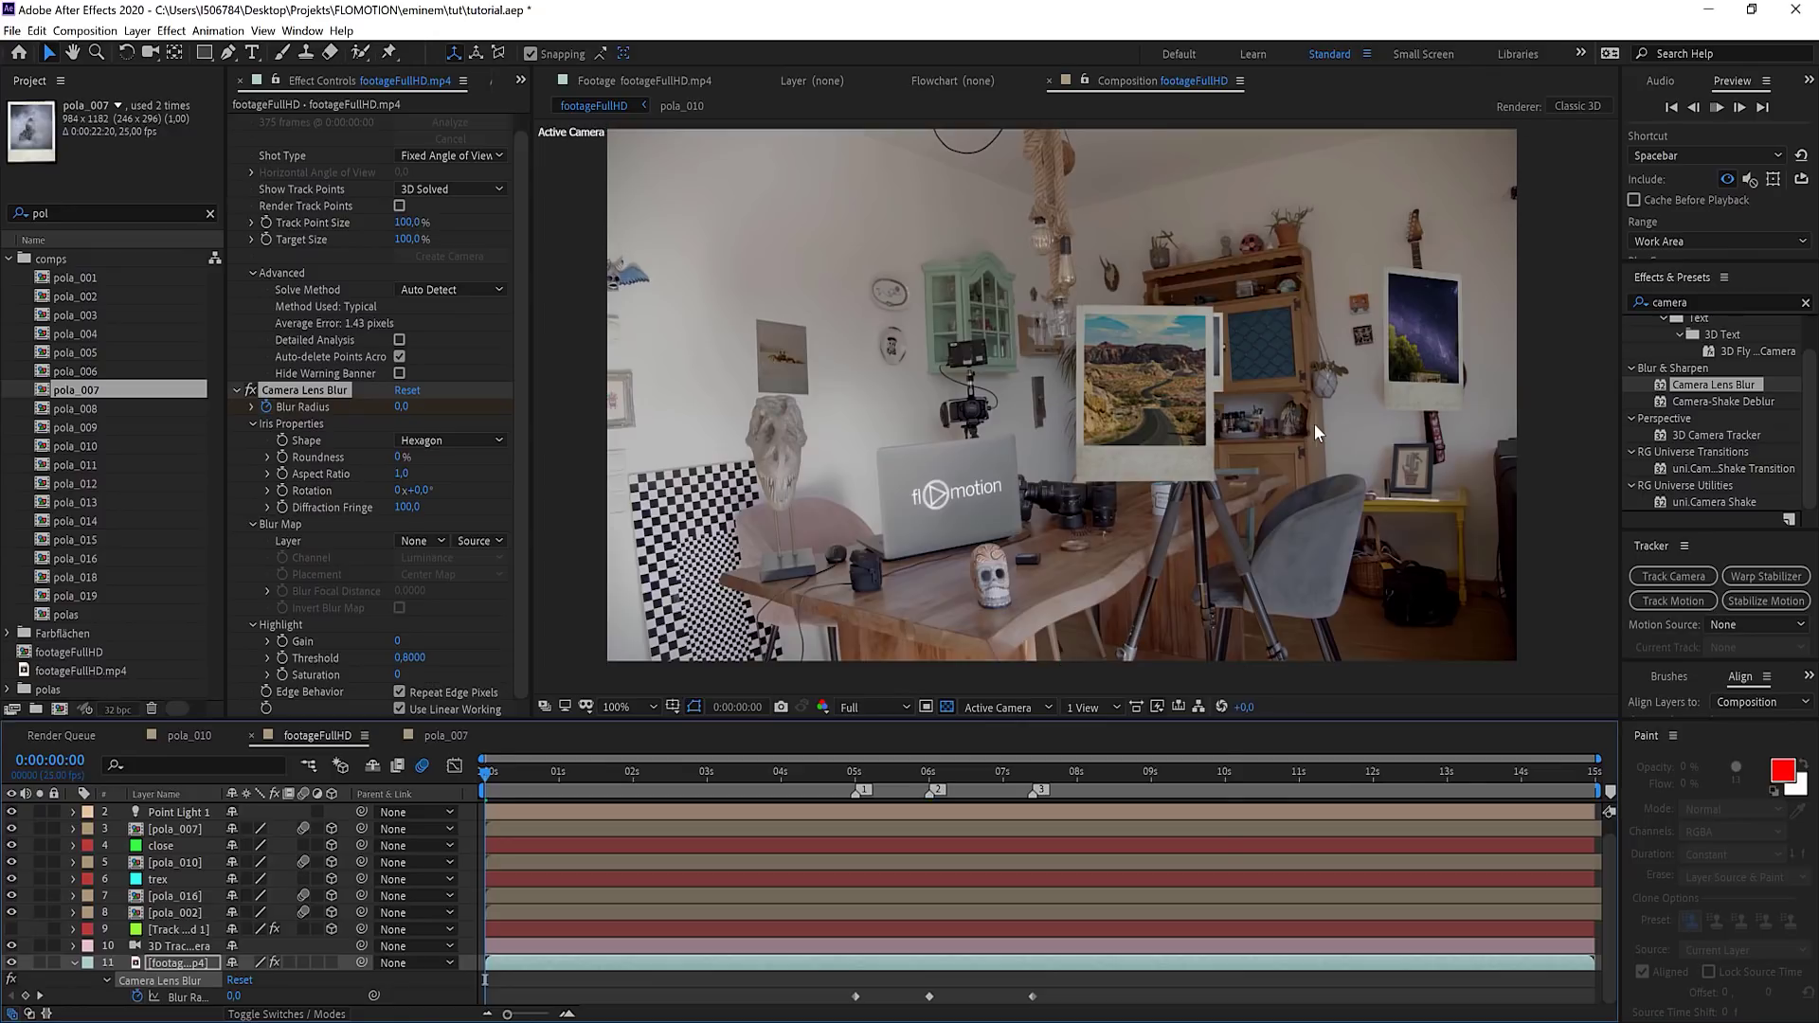
pyautogui.click(1226, 773)
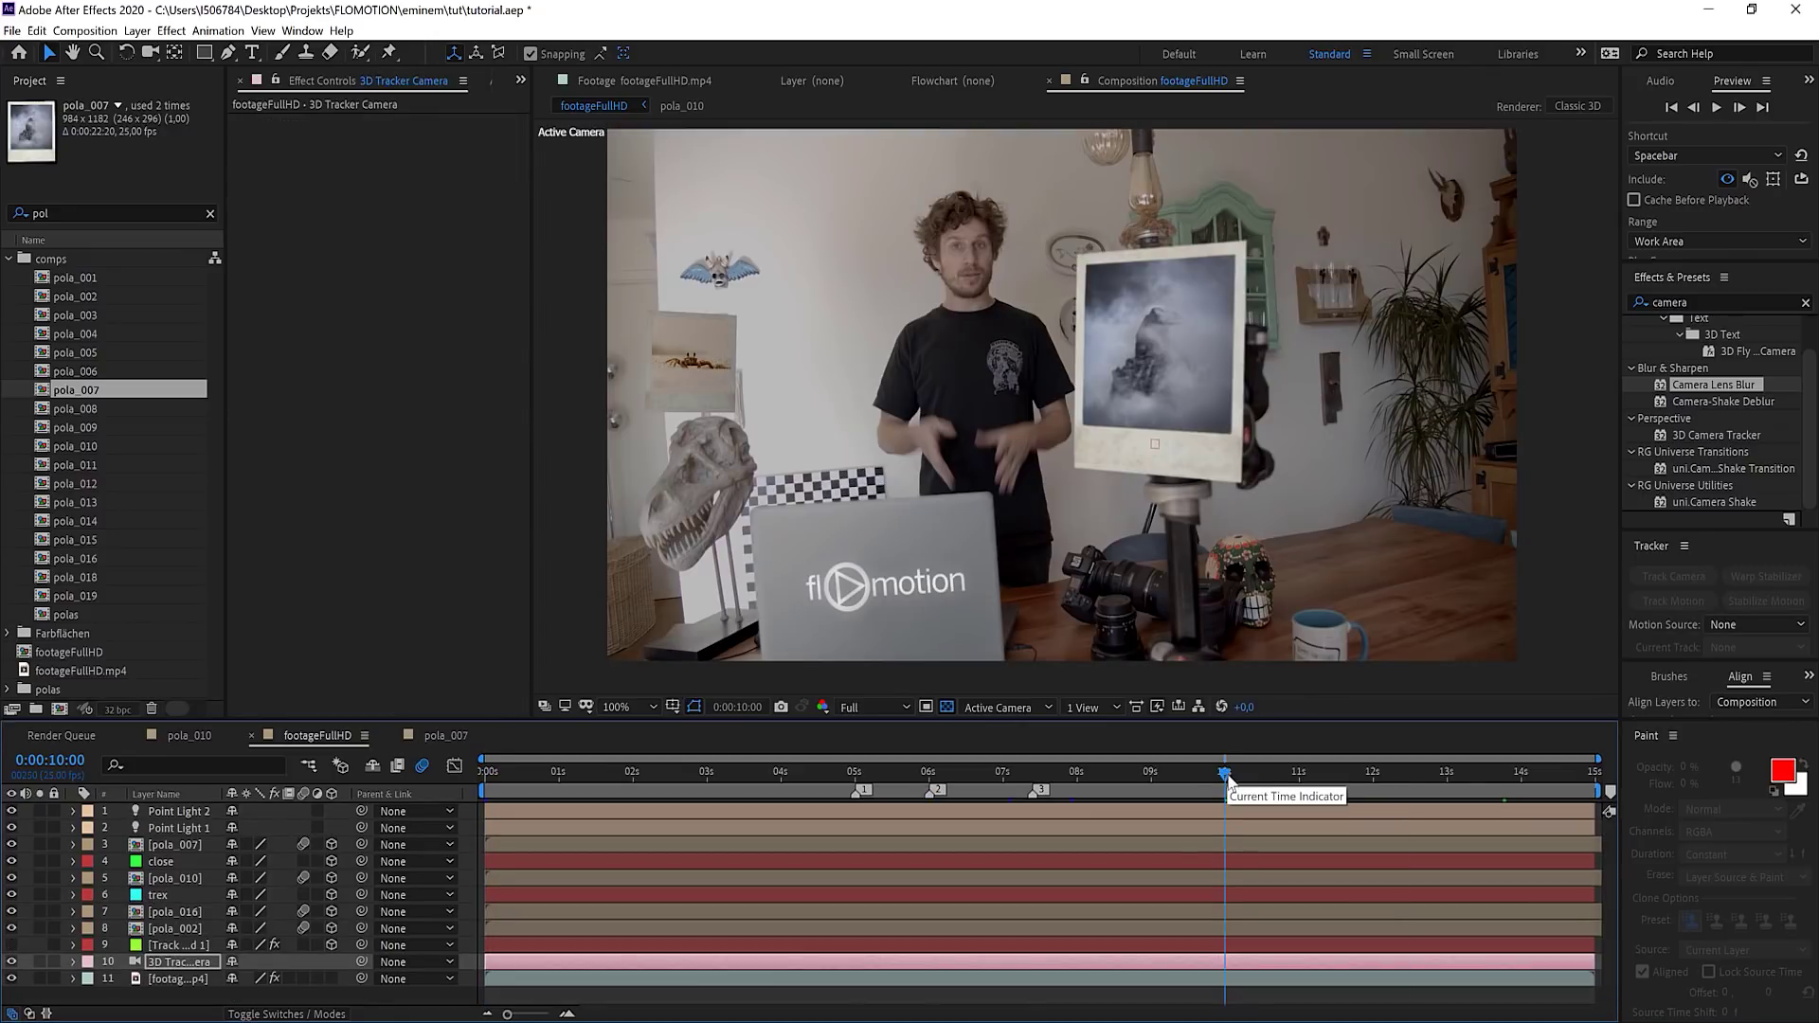
pyautogui.press('n')
pyautogui.click(476, 772)
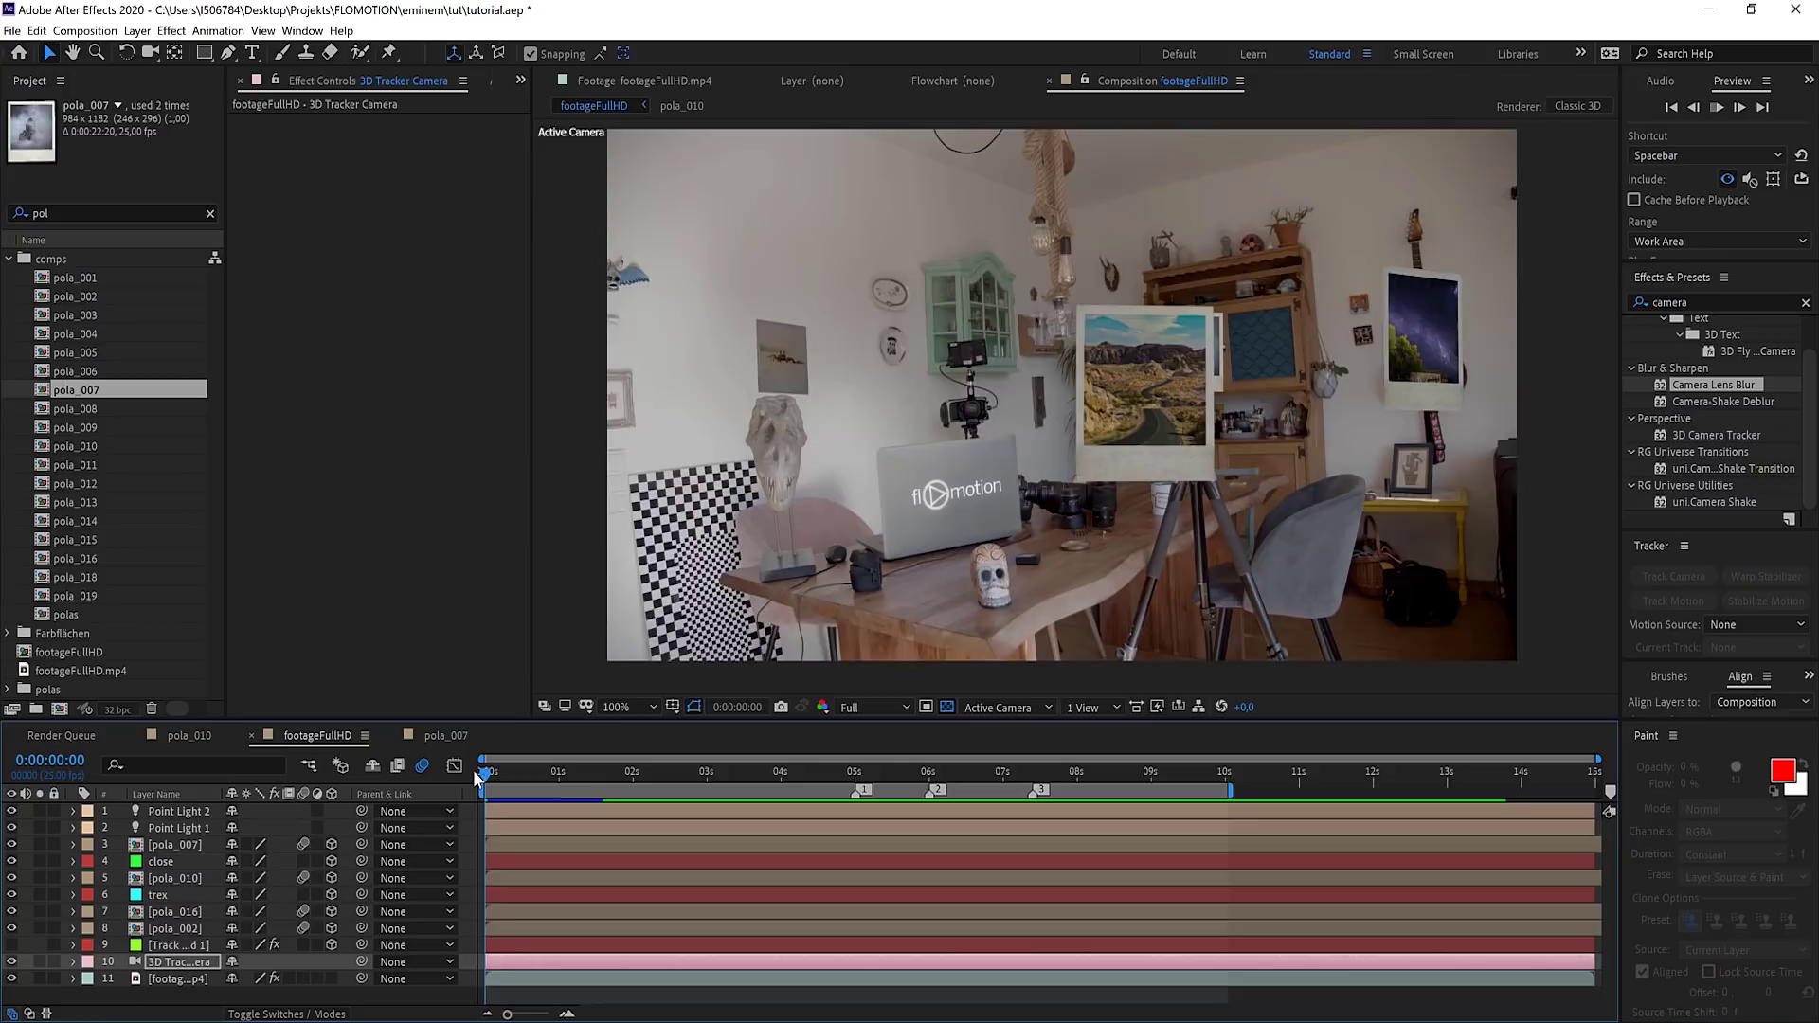
pyautogui.press('space')
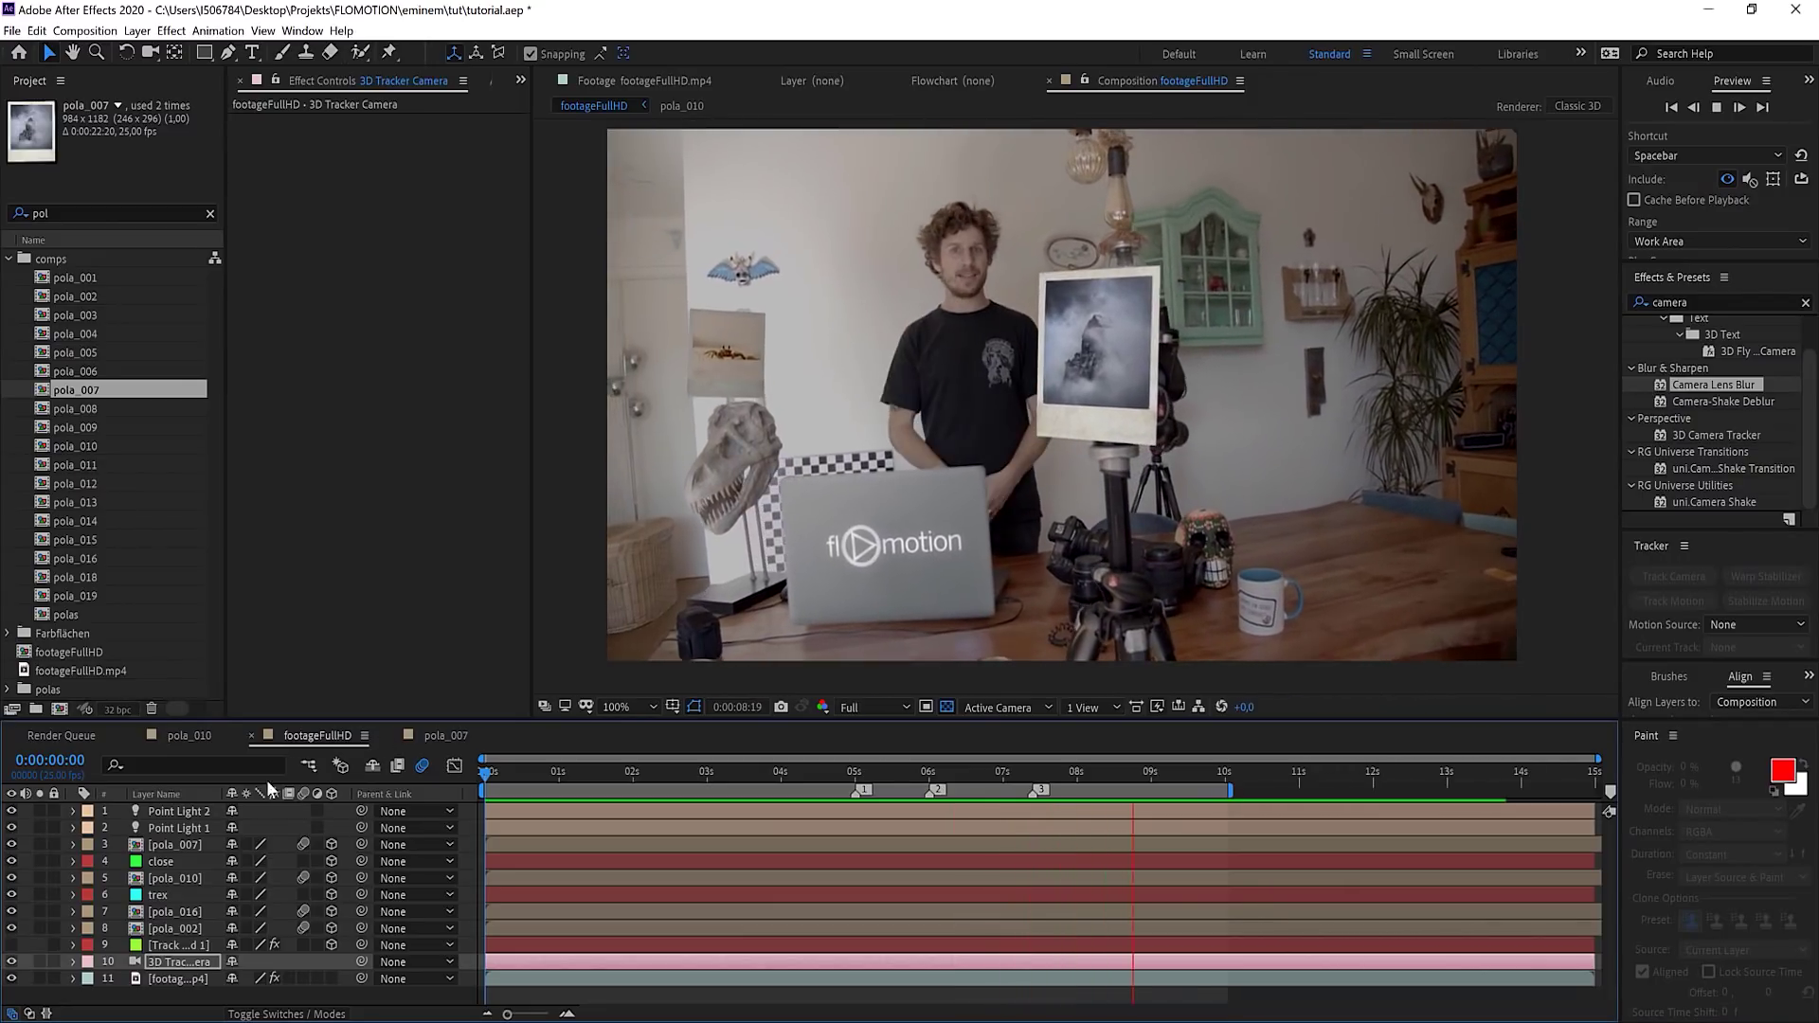
pyautogui.press('space')
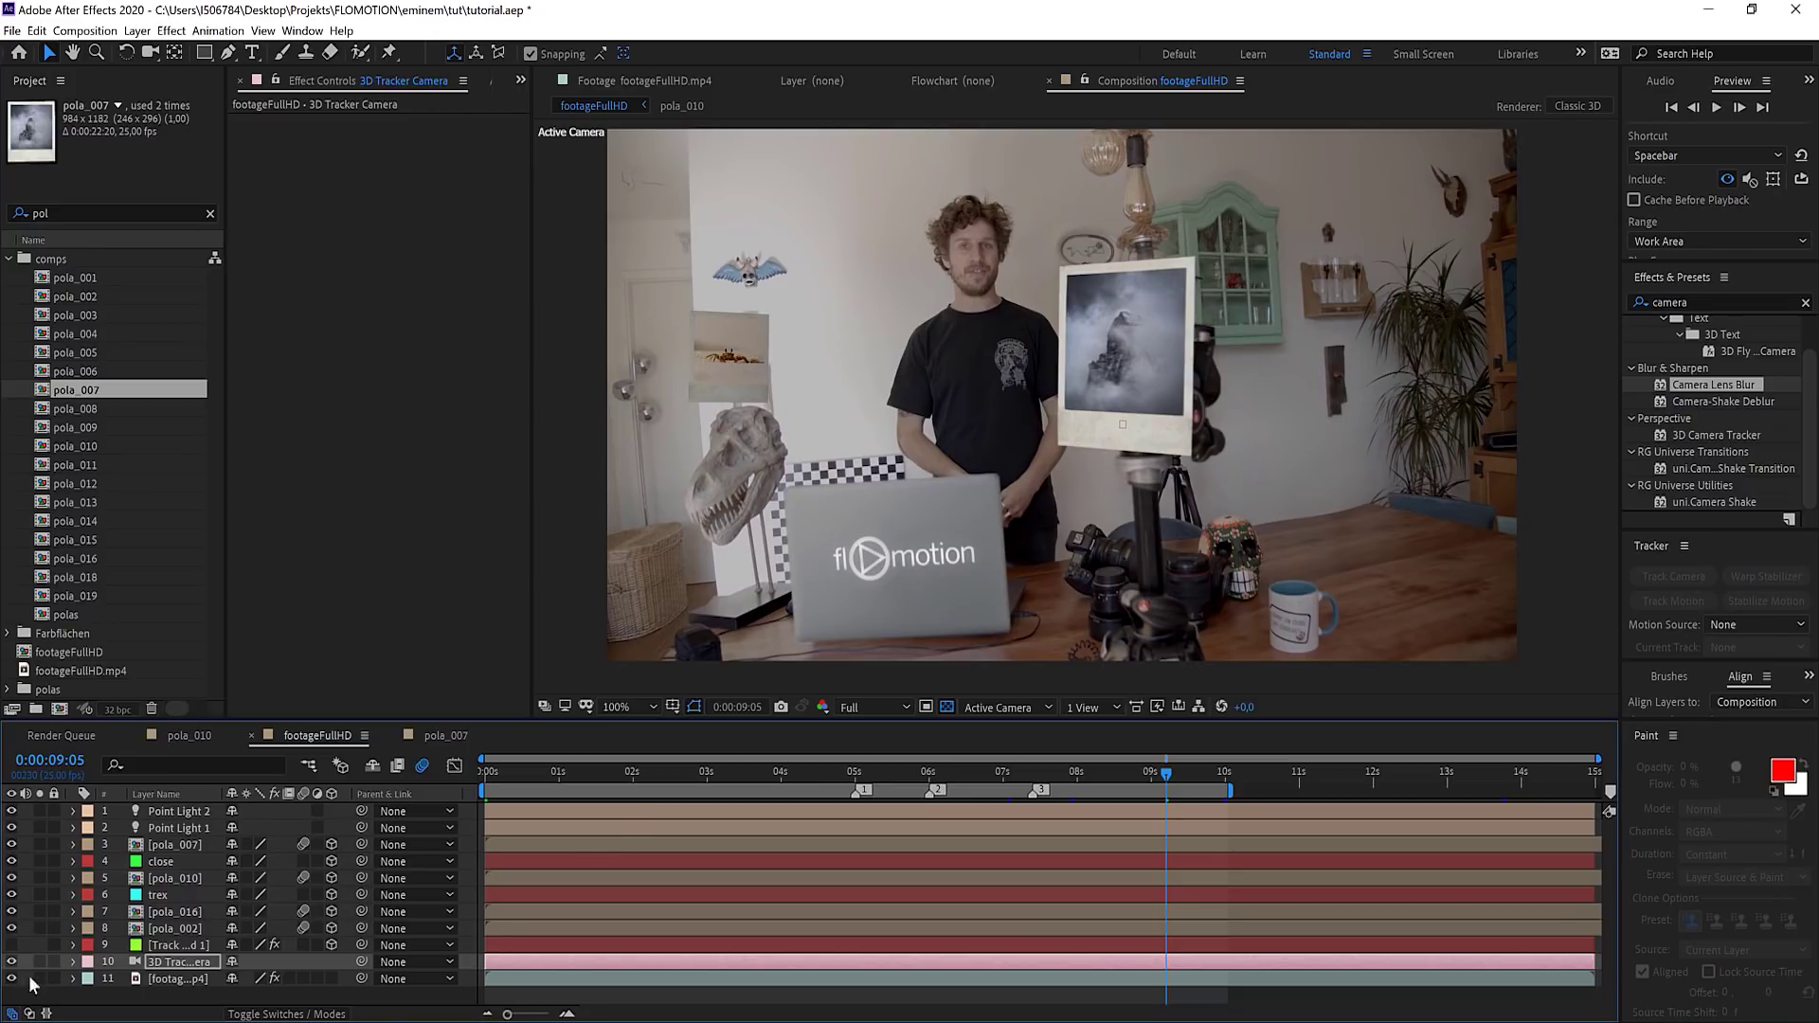
# - Select layers 3–9 and turn off their visibility
pyautogui.click(166, 942)
pyautogui.keyDown('ctrl'); pyautogui.click(167, 928); pyautogui.keyUp('ctrl')
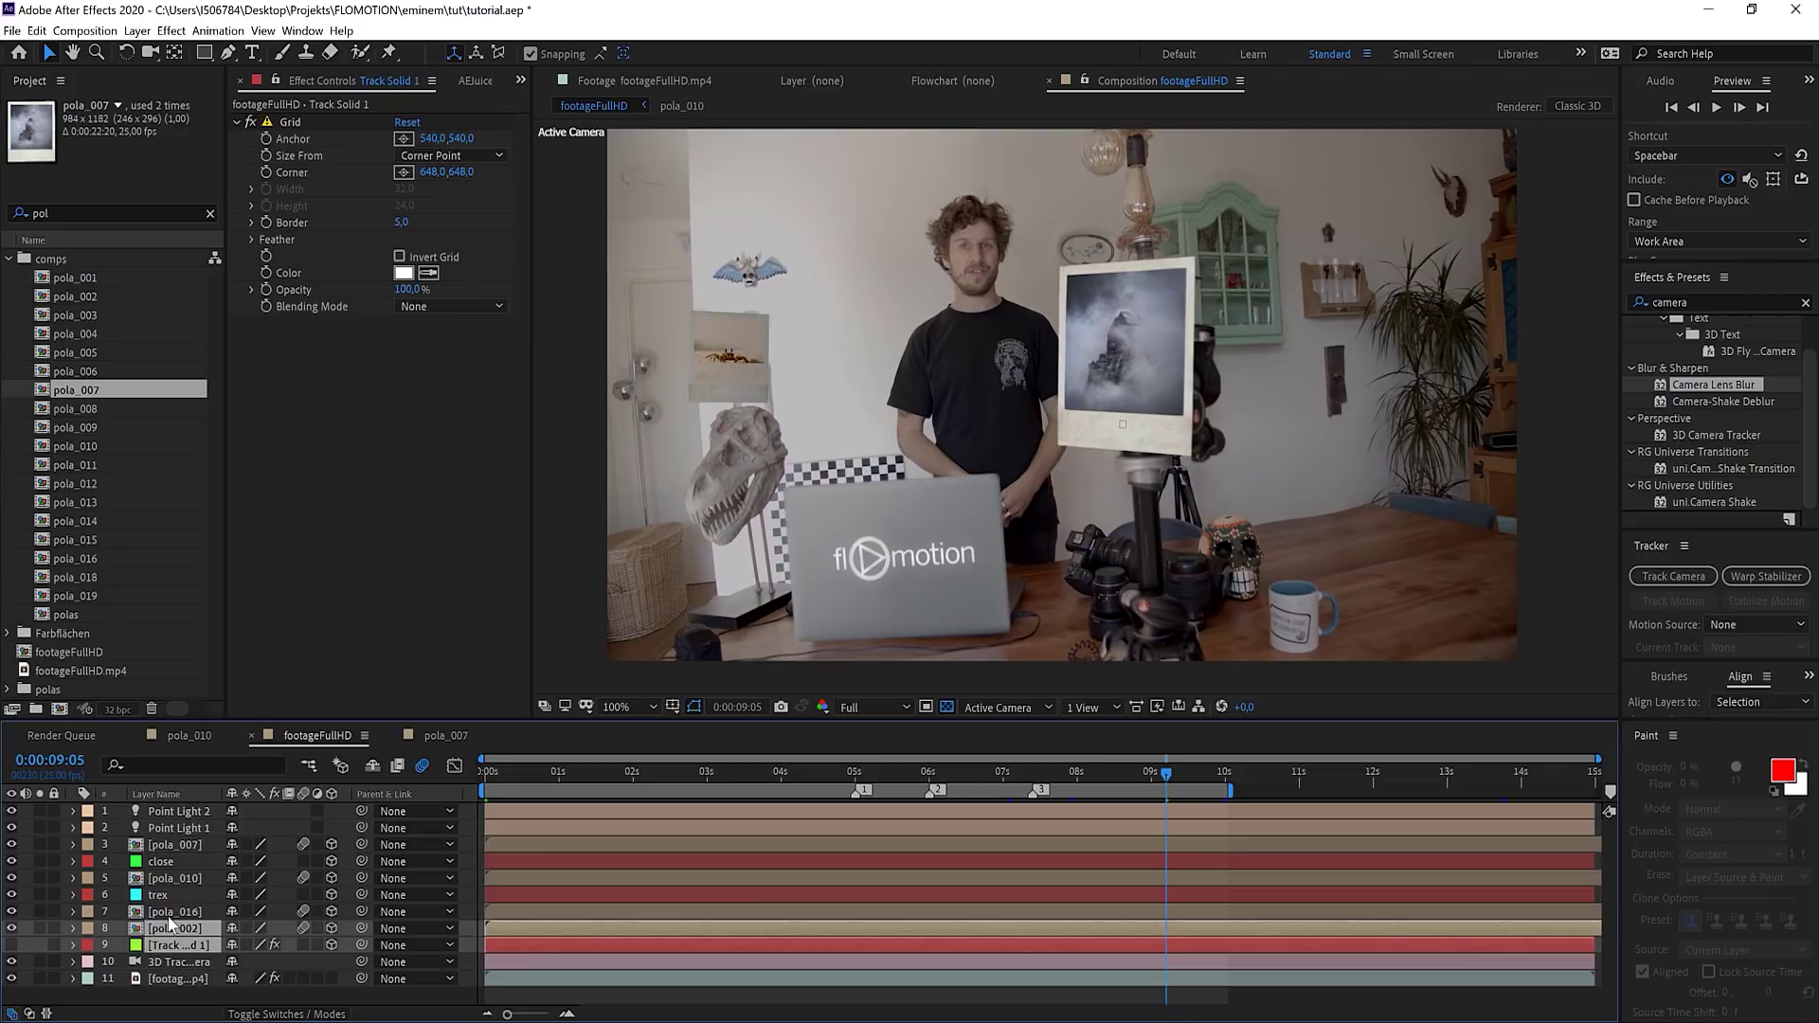
pyautogui.keyDown('ctrl'); pyautogui.click(168, 911); pyautogui.keyUp('ctrl')
pyautogui.keyDown('ctrl'); pyautogui.click(171, 894); pyautogui.keyUp('ctrl')
pyautogui.keyDown('ctrl'); pyautogui.click(174, 878); pyautogui.keyUp('ctrl')
pyautogui.keyDown('ctrl'); pyautogui.click(179, 861); pyautogui.keyUp('ctrl')
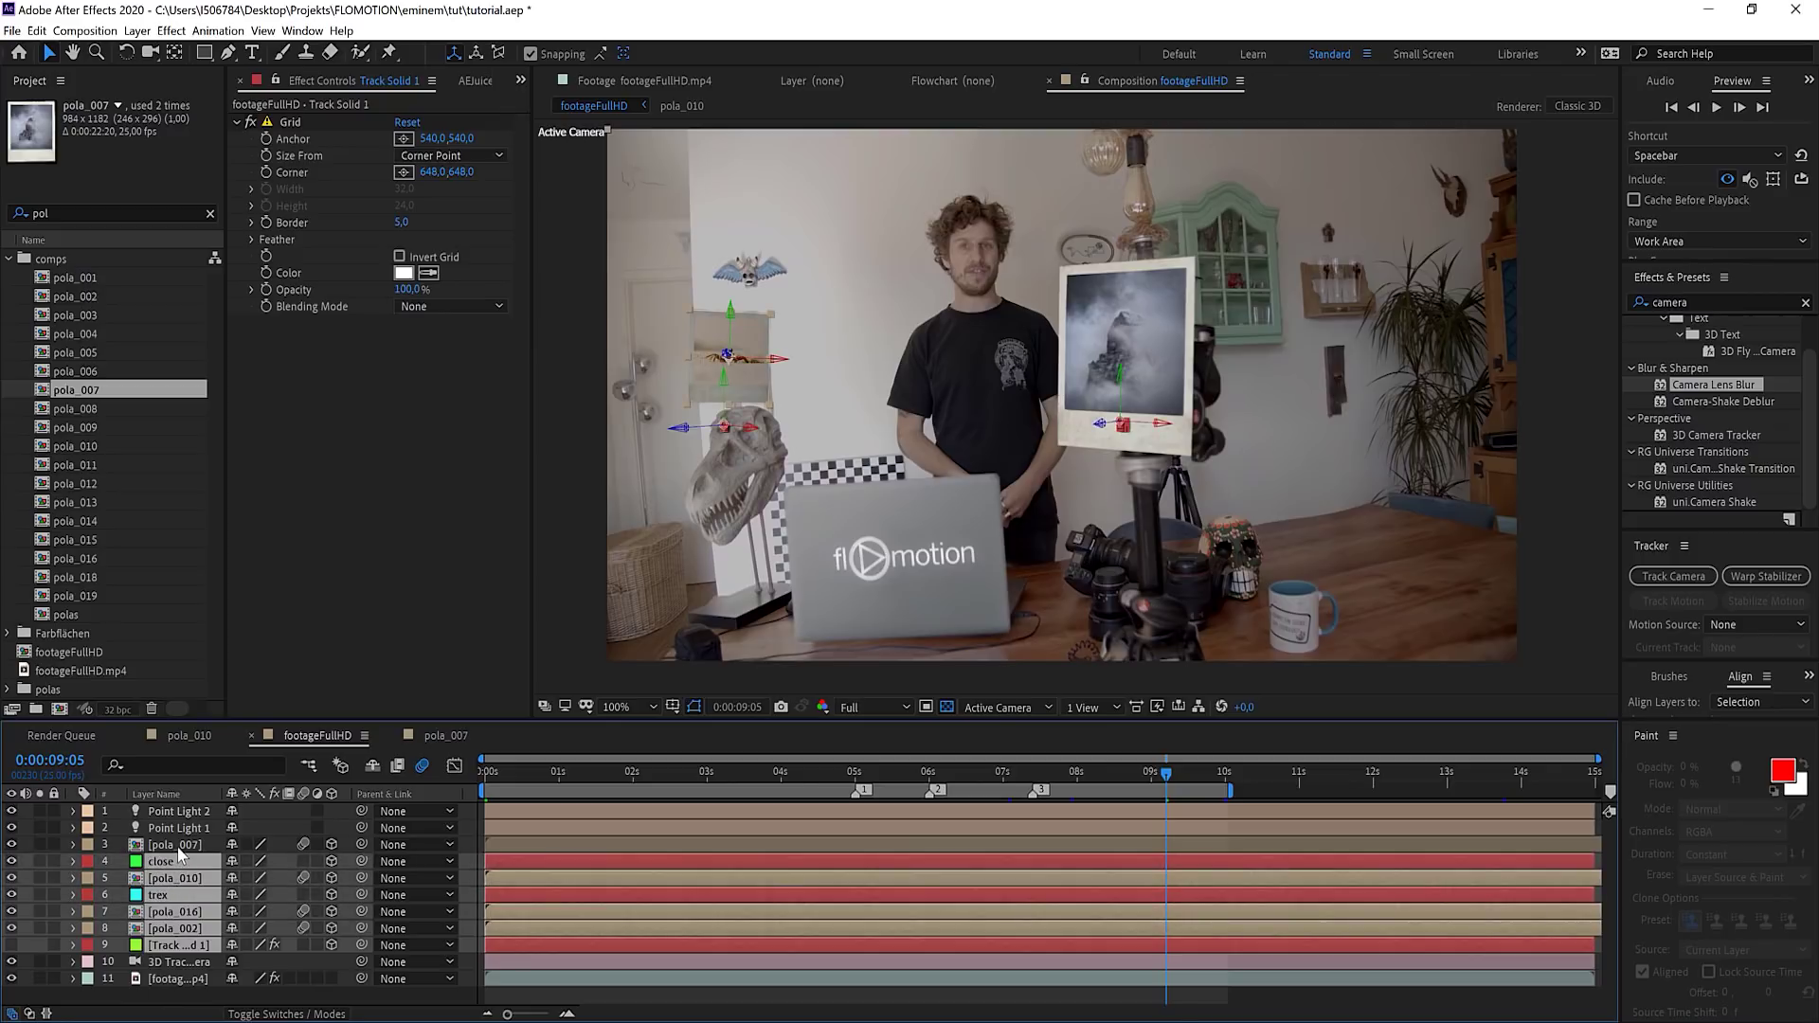
pyautogui.keyDown('ctrl'); pyautogui.click(175, 844); pyautogui.keyUp('ctrl')
pyautogui.click(12, 846)
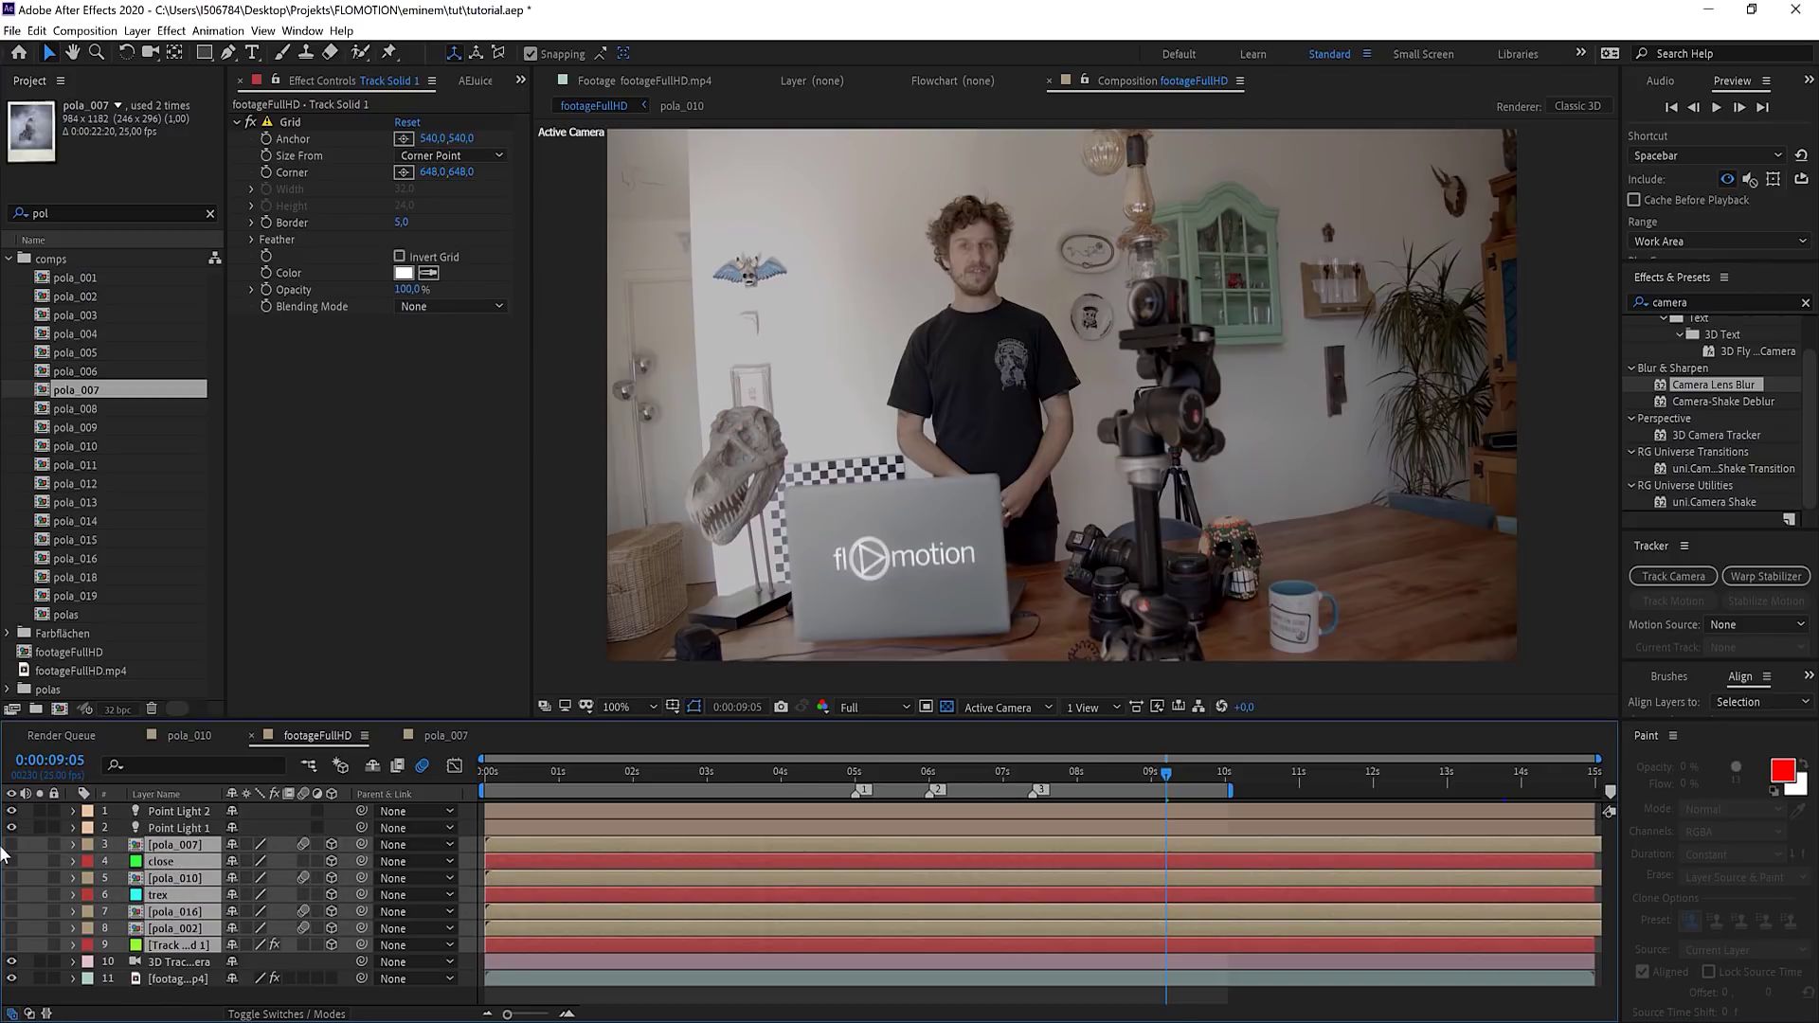
# - Mark layers 3–9 as shy and hide shy layers from the timeline
pyautogui.click(232, 845)
pyautogui.click(372, 766)
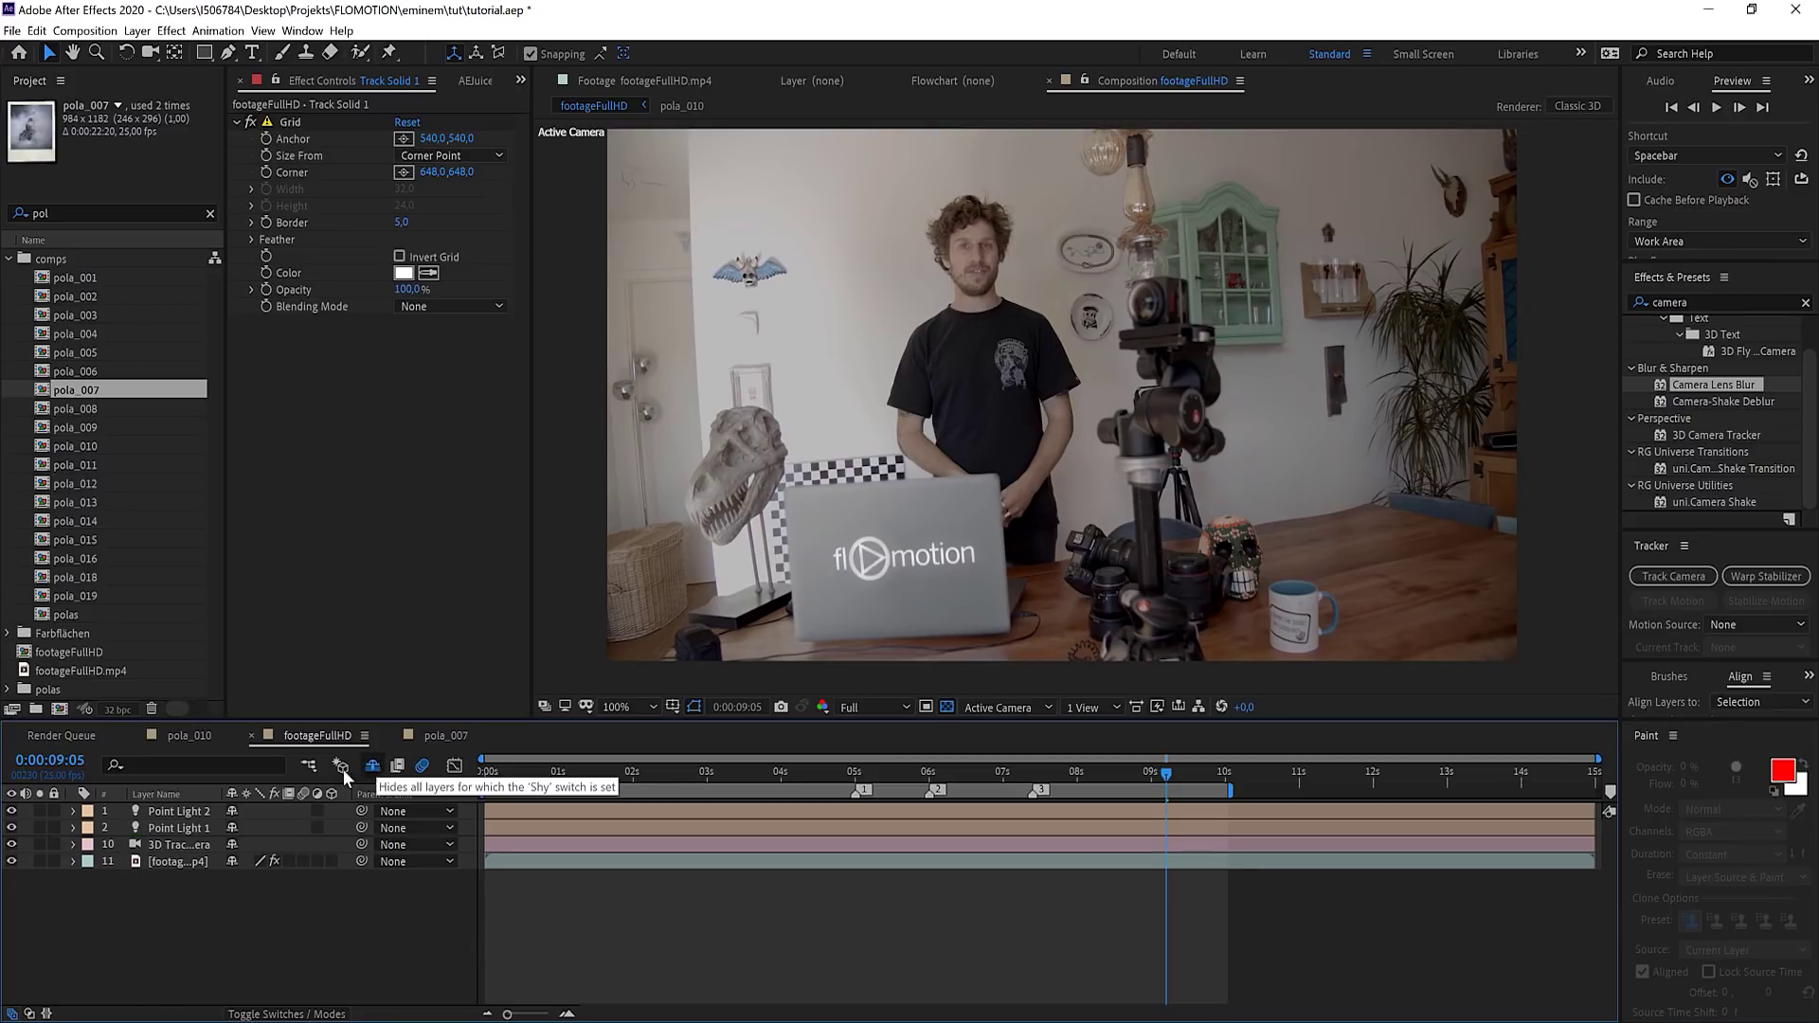
pyautogui.click(374, 765)
pyautogui.click(374, 766)
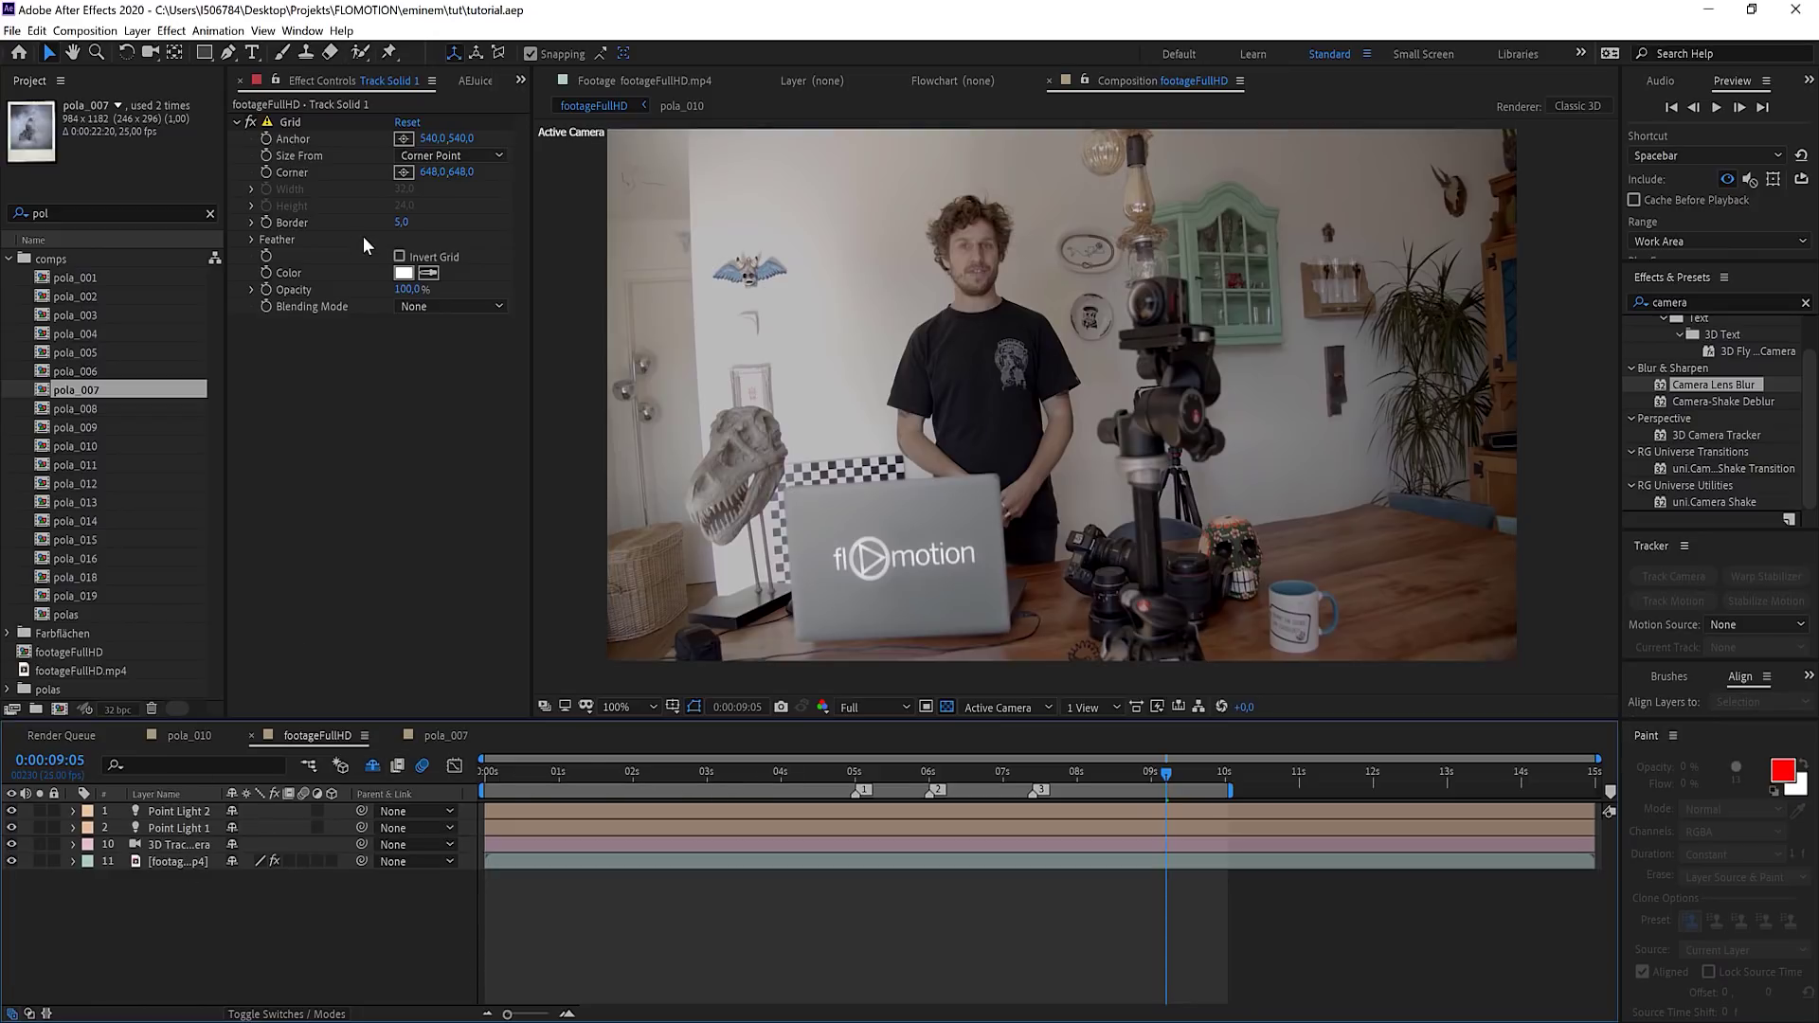
pyautogui.click(240, 122)
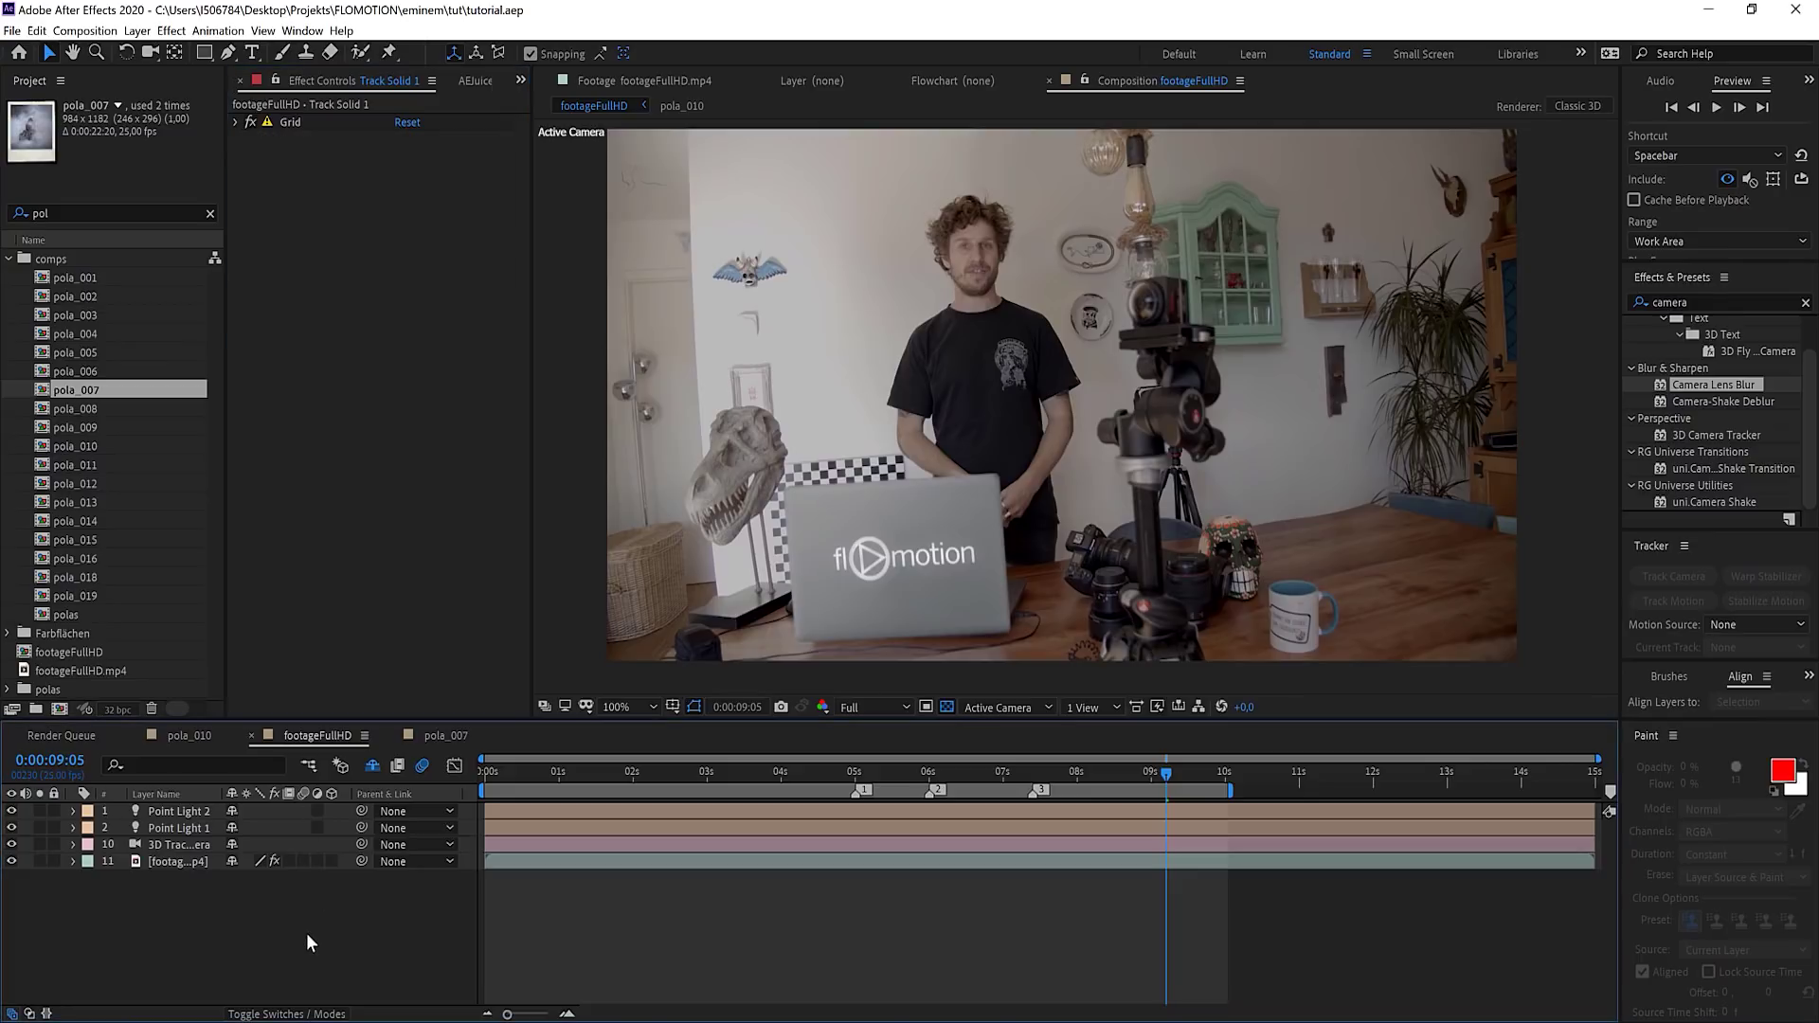
# - Create a comp-sized 1920×1080 solid named 'element'
pyautogui.hotkey('ctrl', 'y')
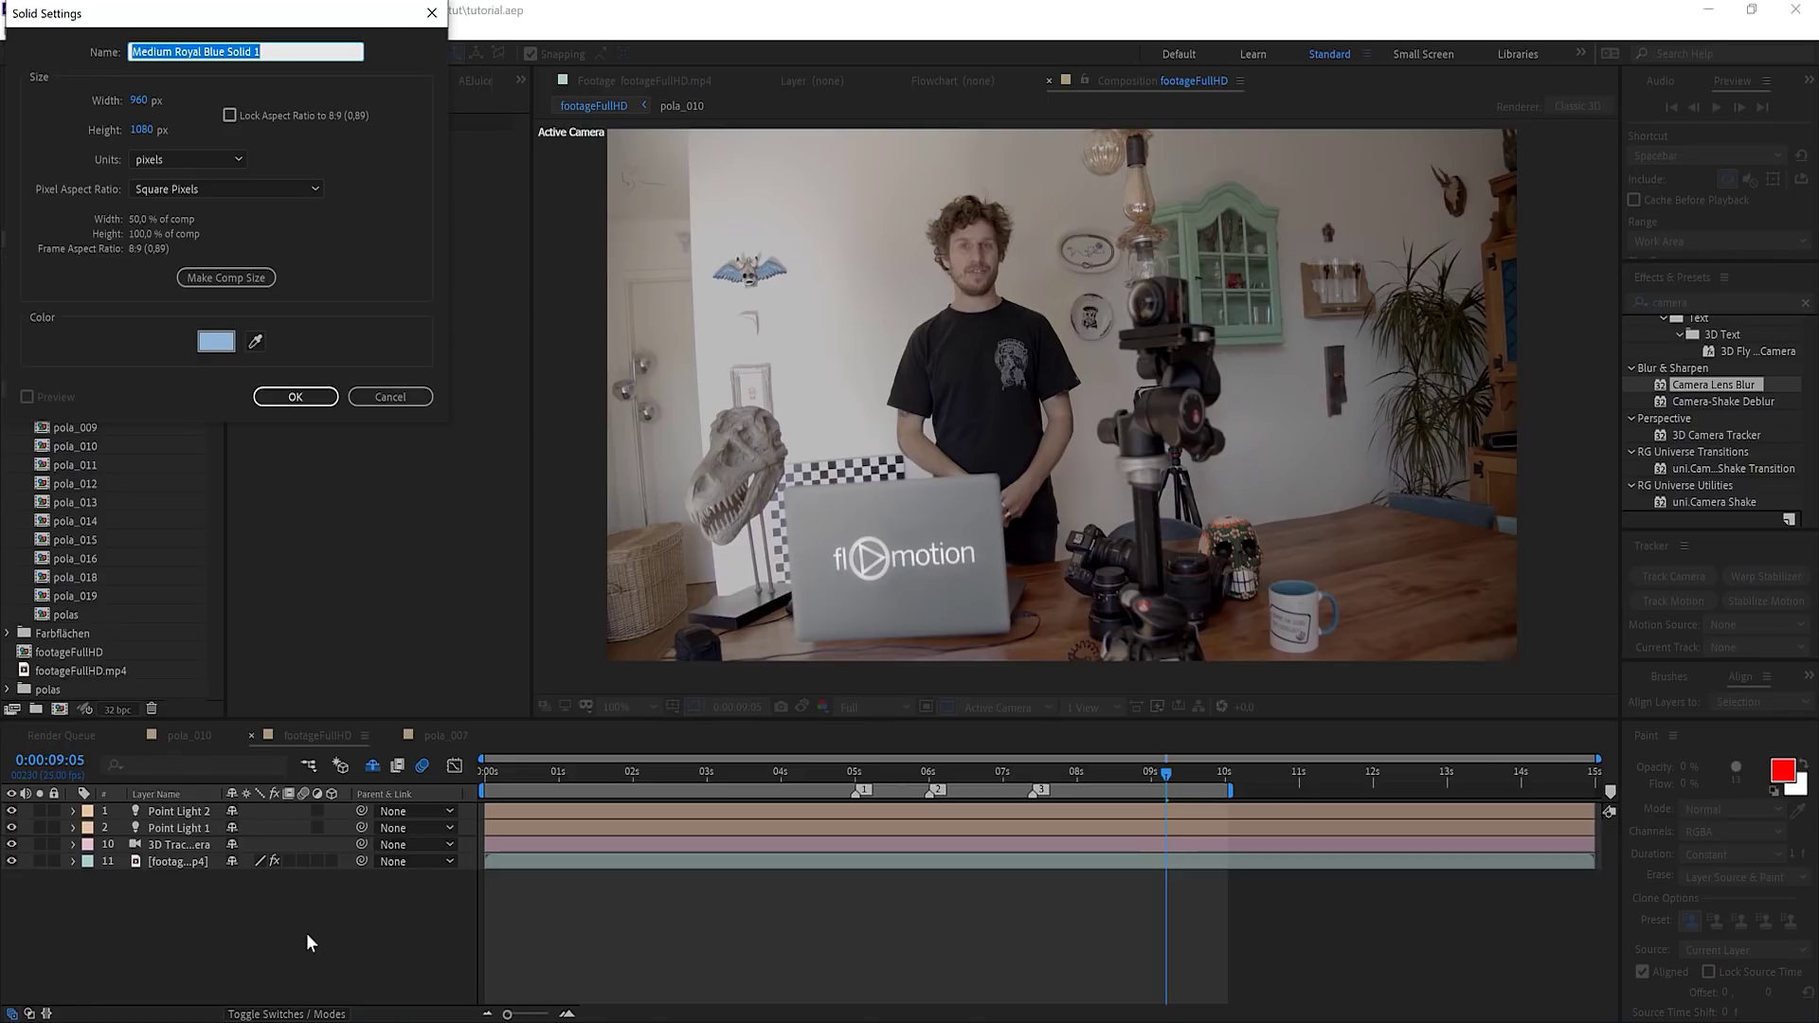
pyautogui.write('c')
pyautogui.write('lement')
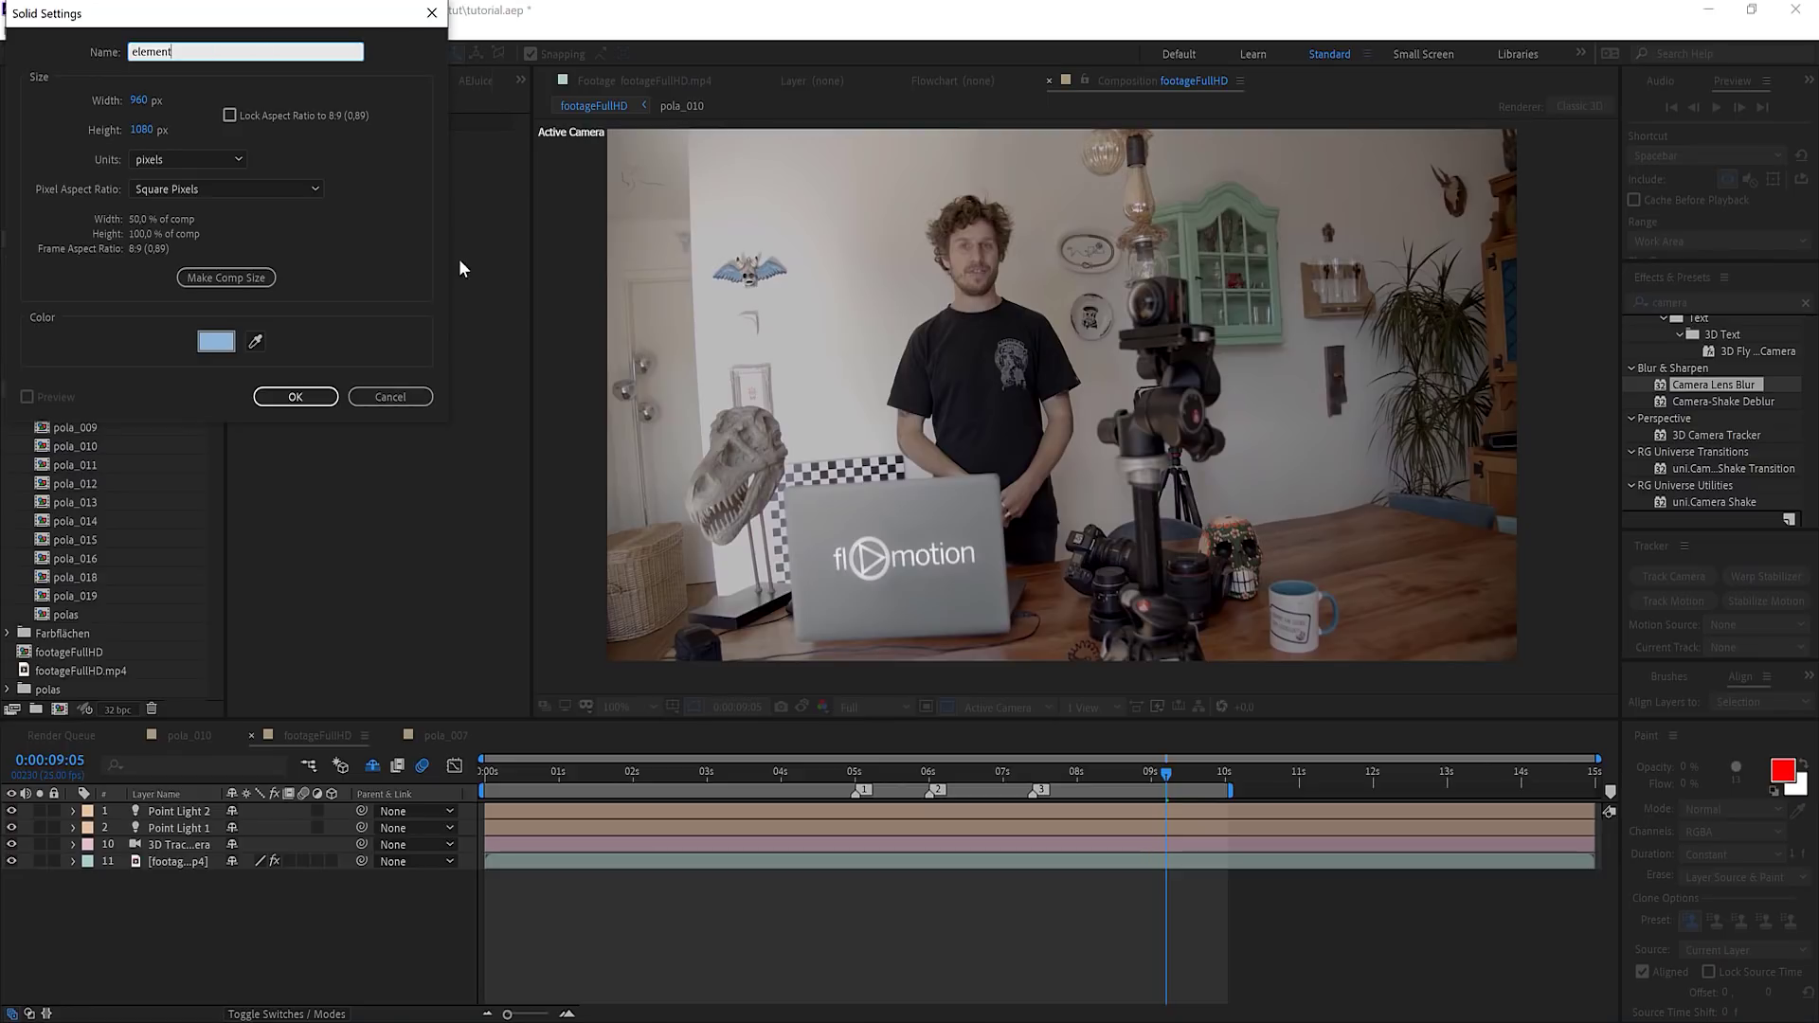
pyautogui.click(237, 282)
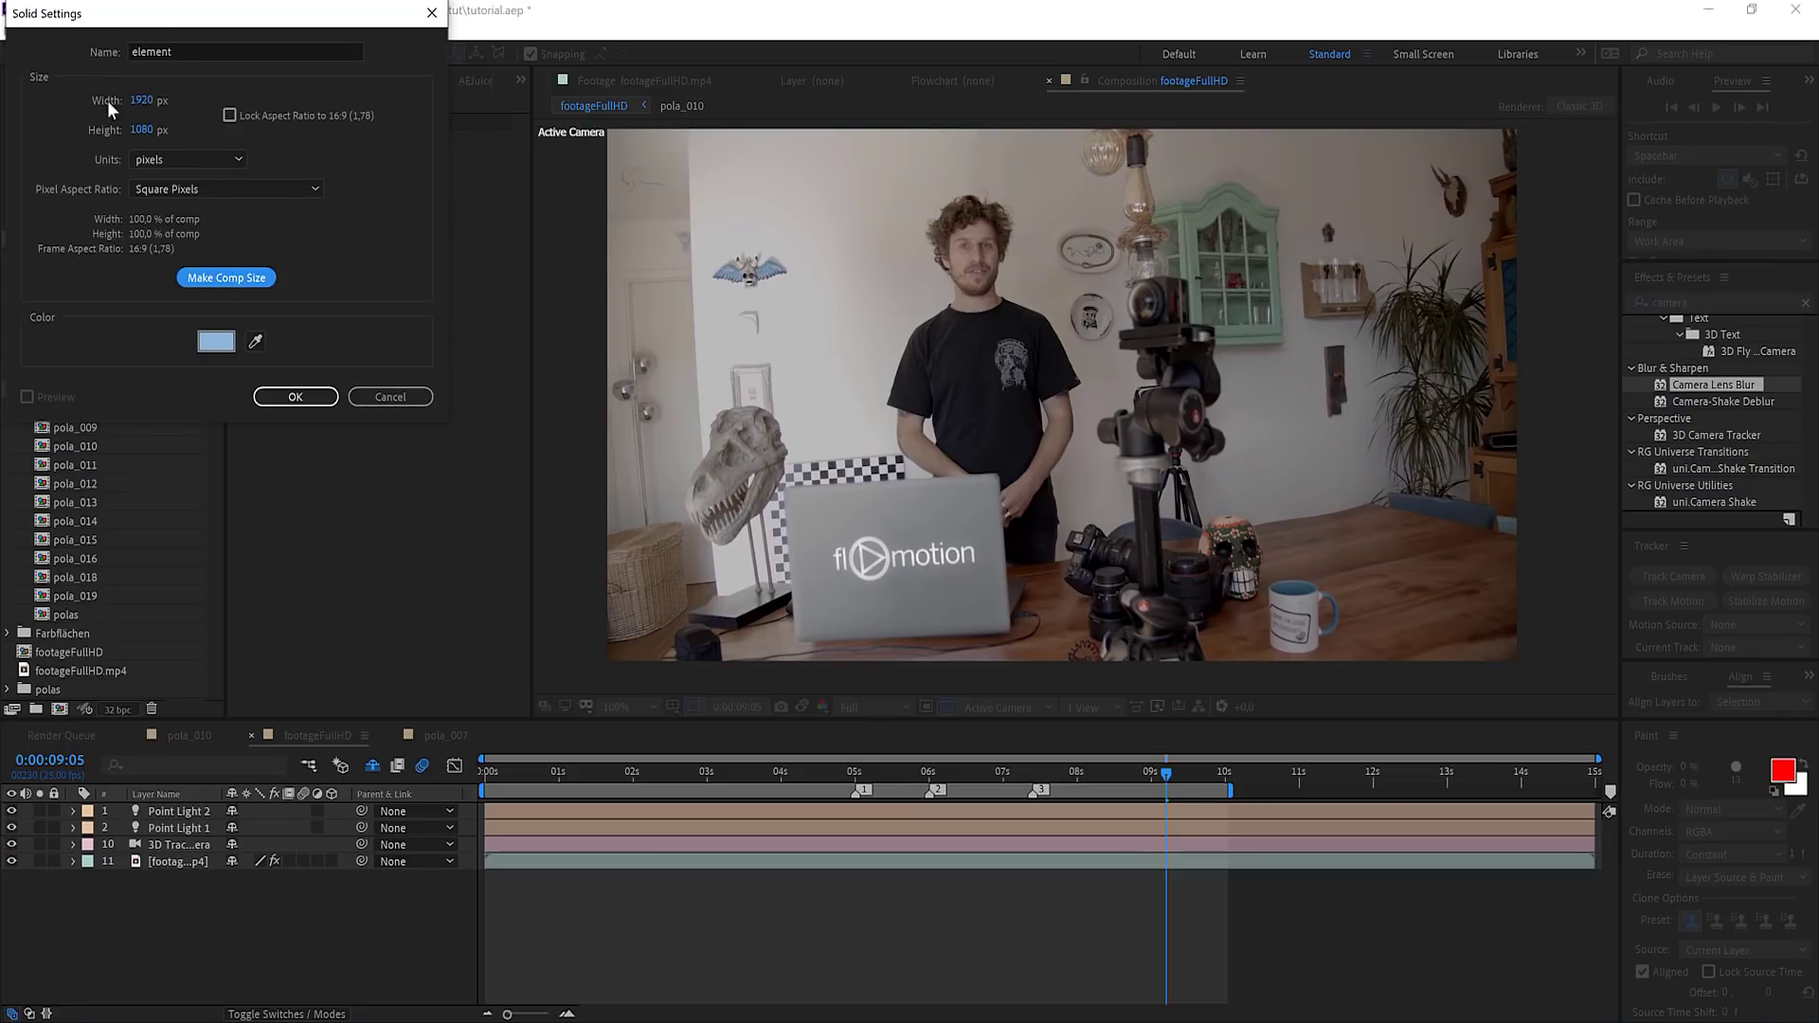
pyautogui.click(297, 398)
# - Apply the Video Copilot Element effect to the element solid
pyautogui.click(1702, 302)
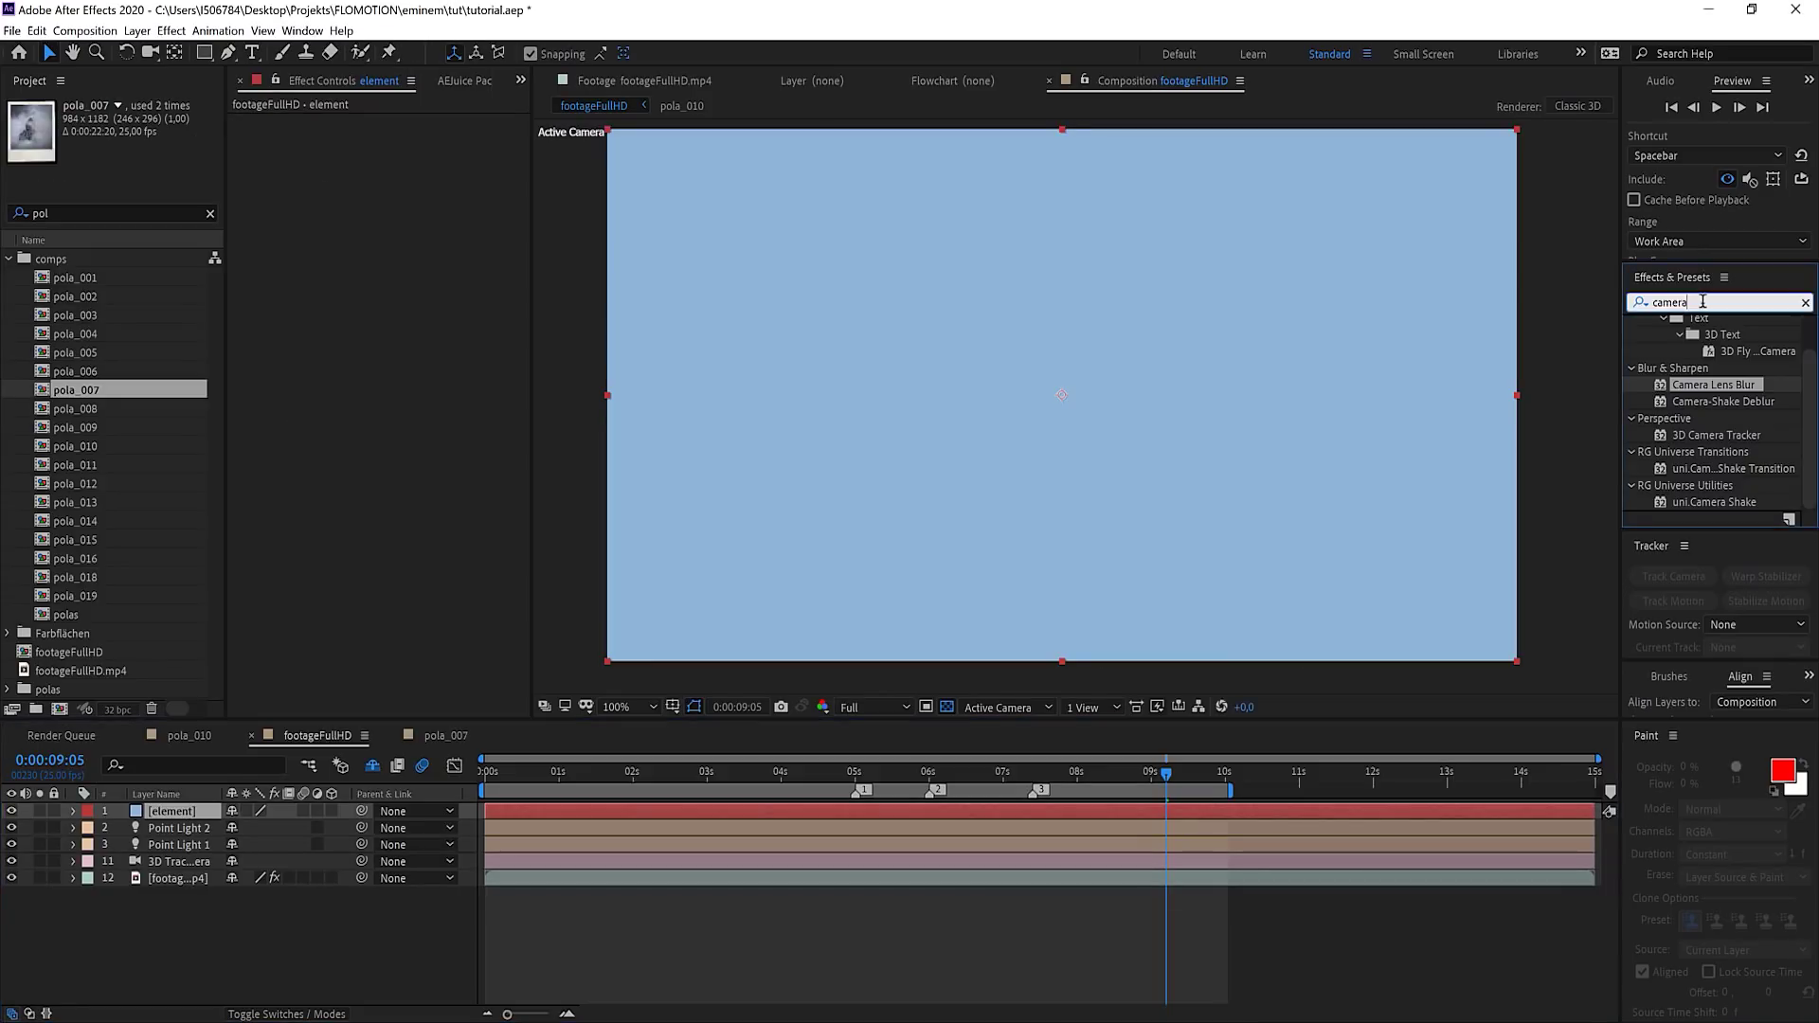
pyautogui.write('elem')
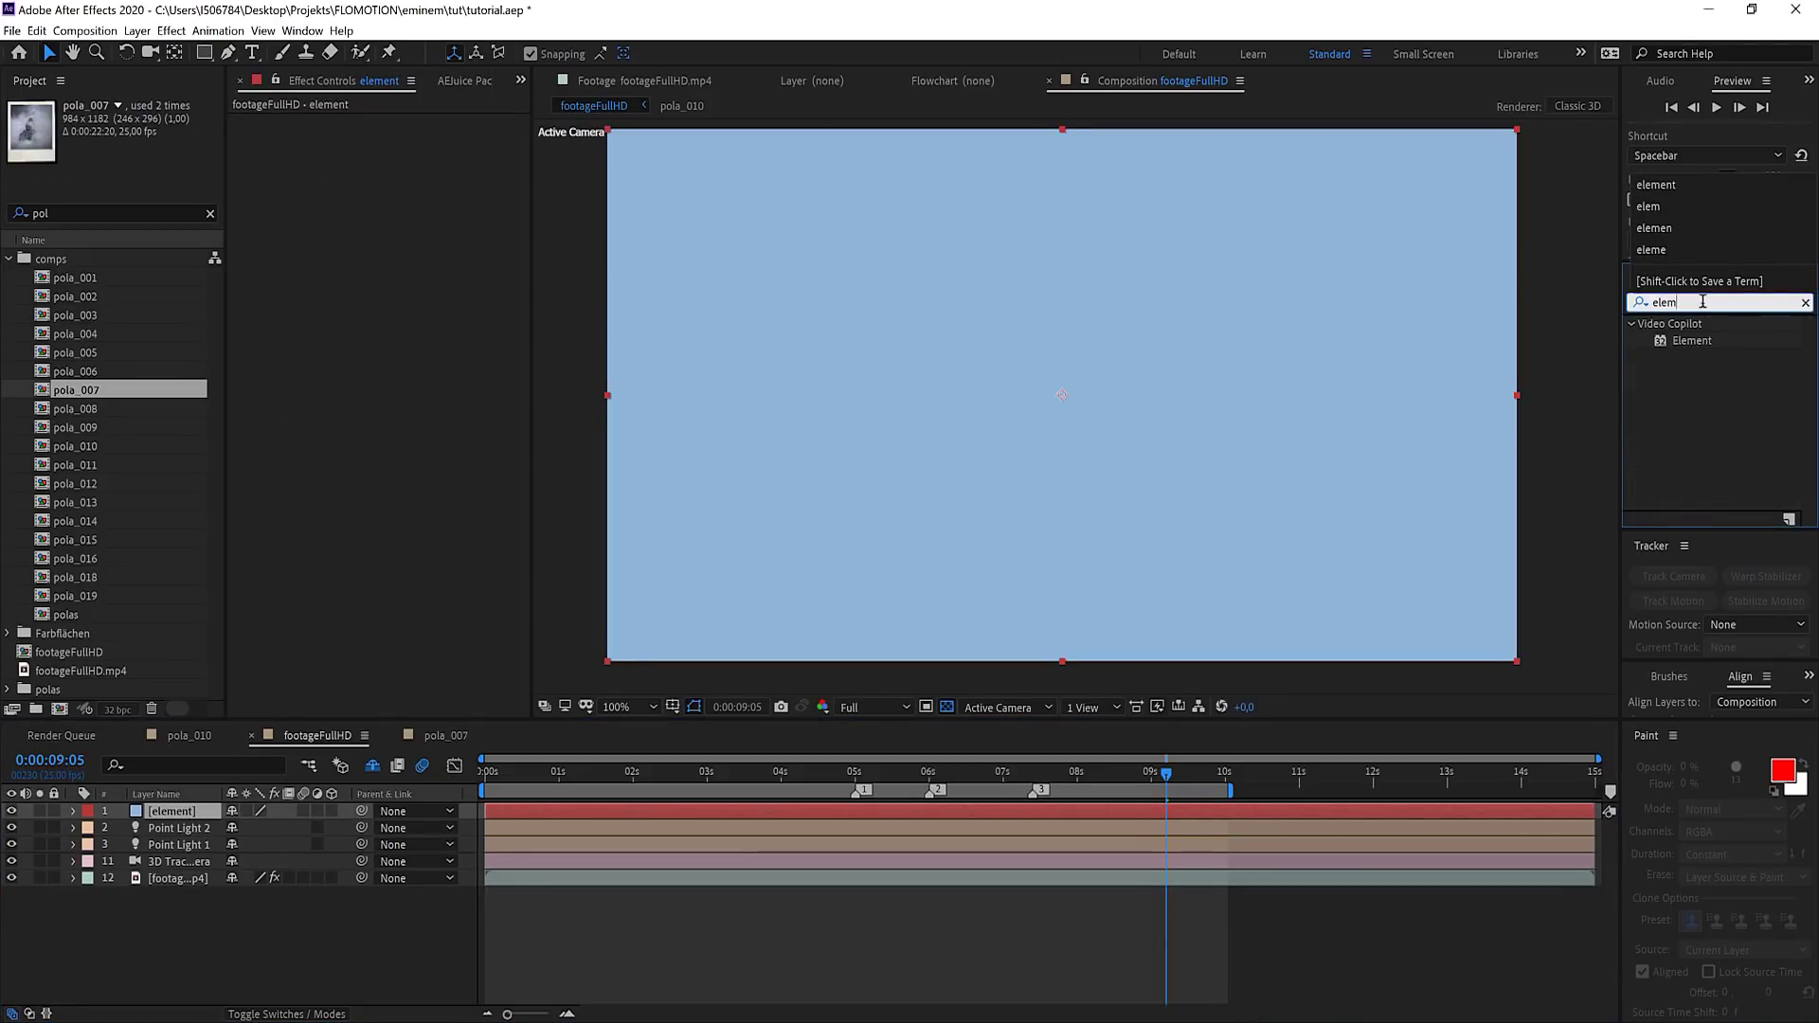
pyautogui.moveTo(1692, 340); pyautogui.dragTo(1021, 417)
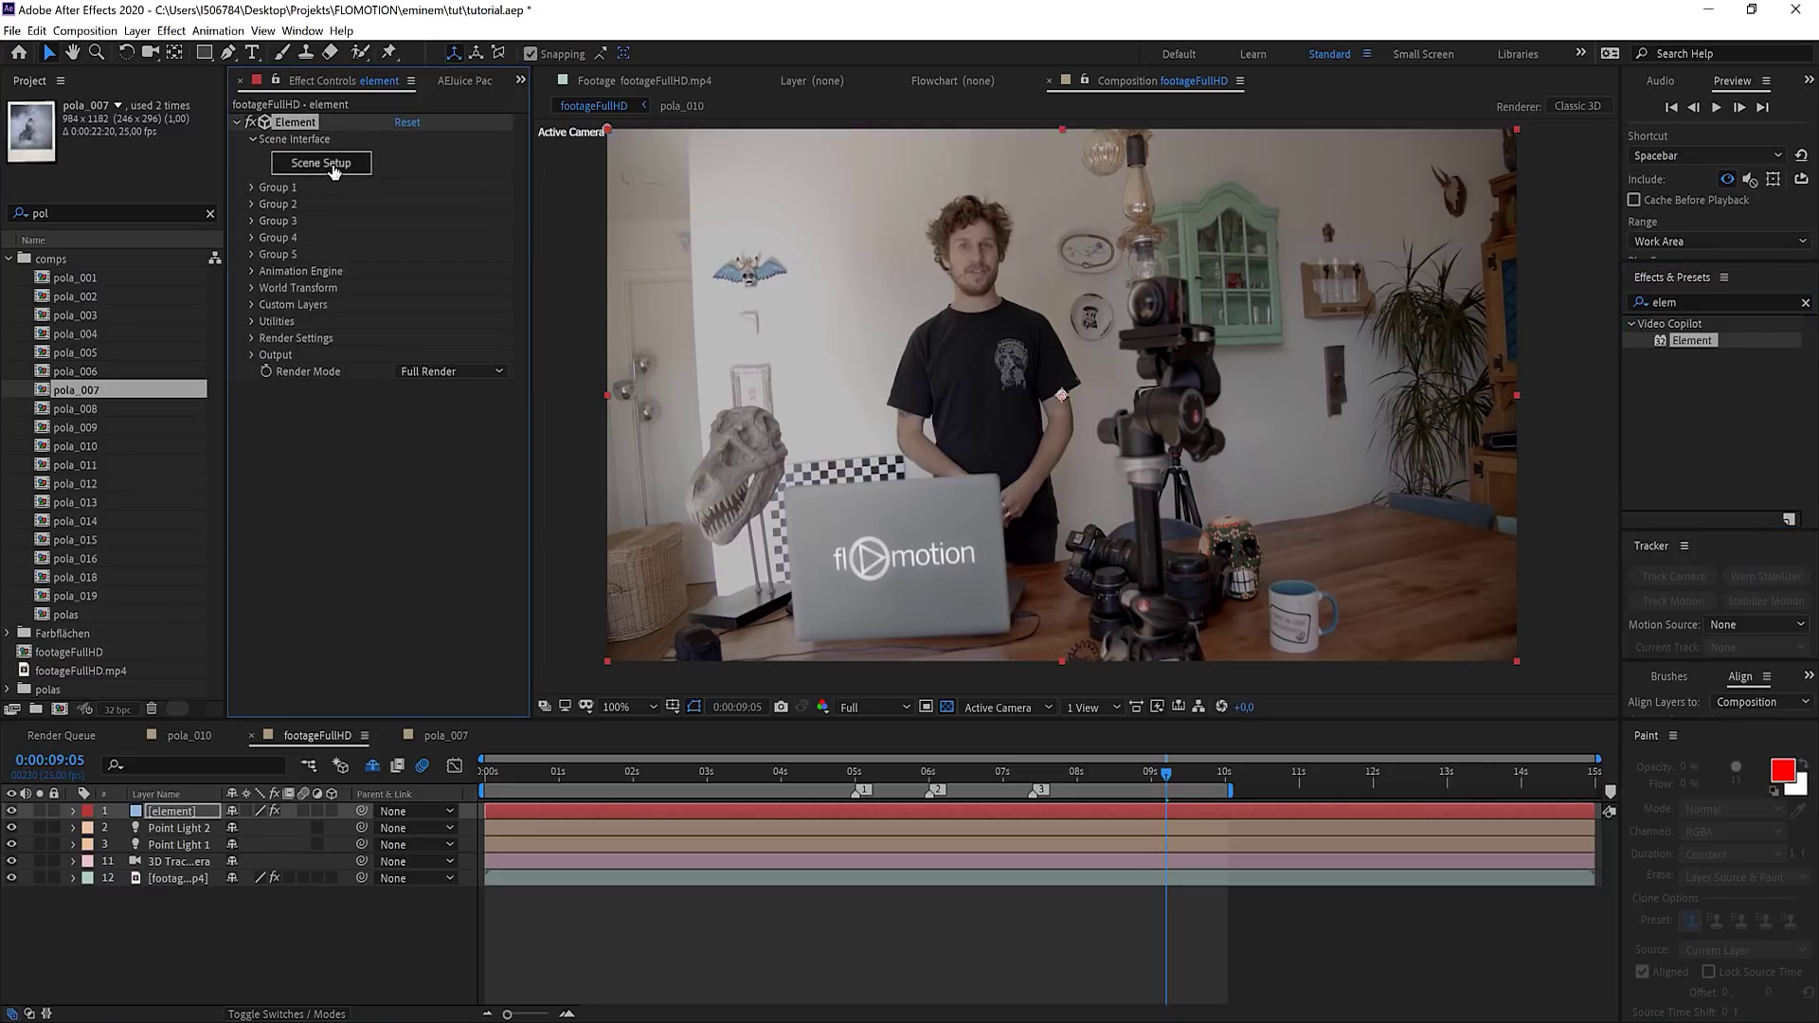
# - Open Element's Scene Setup and add a Box Model cube primitive
pyautogui.click(322, 164)
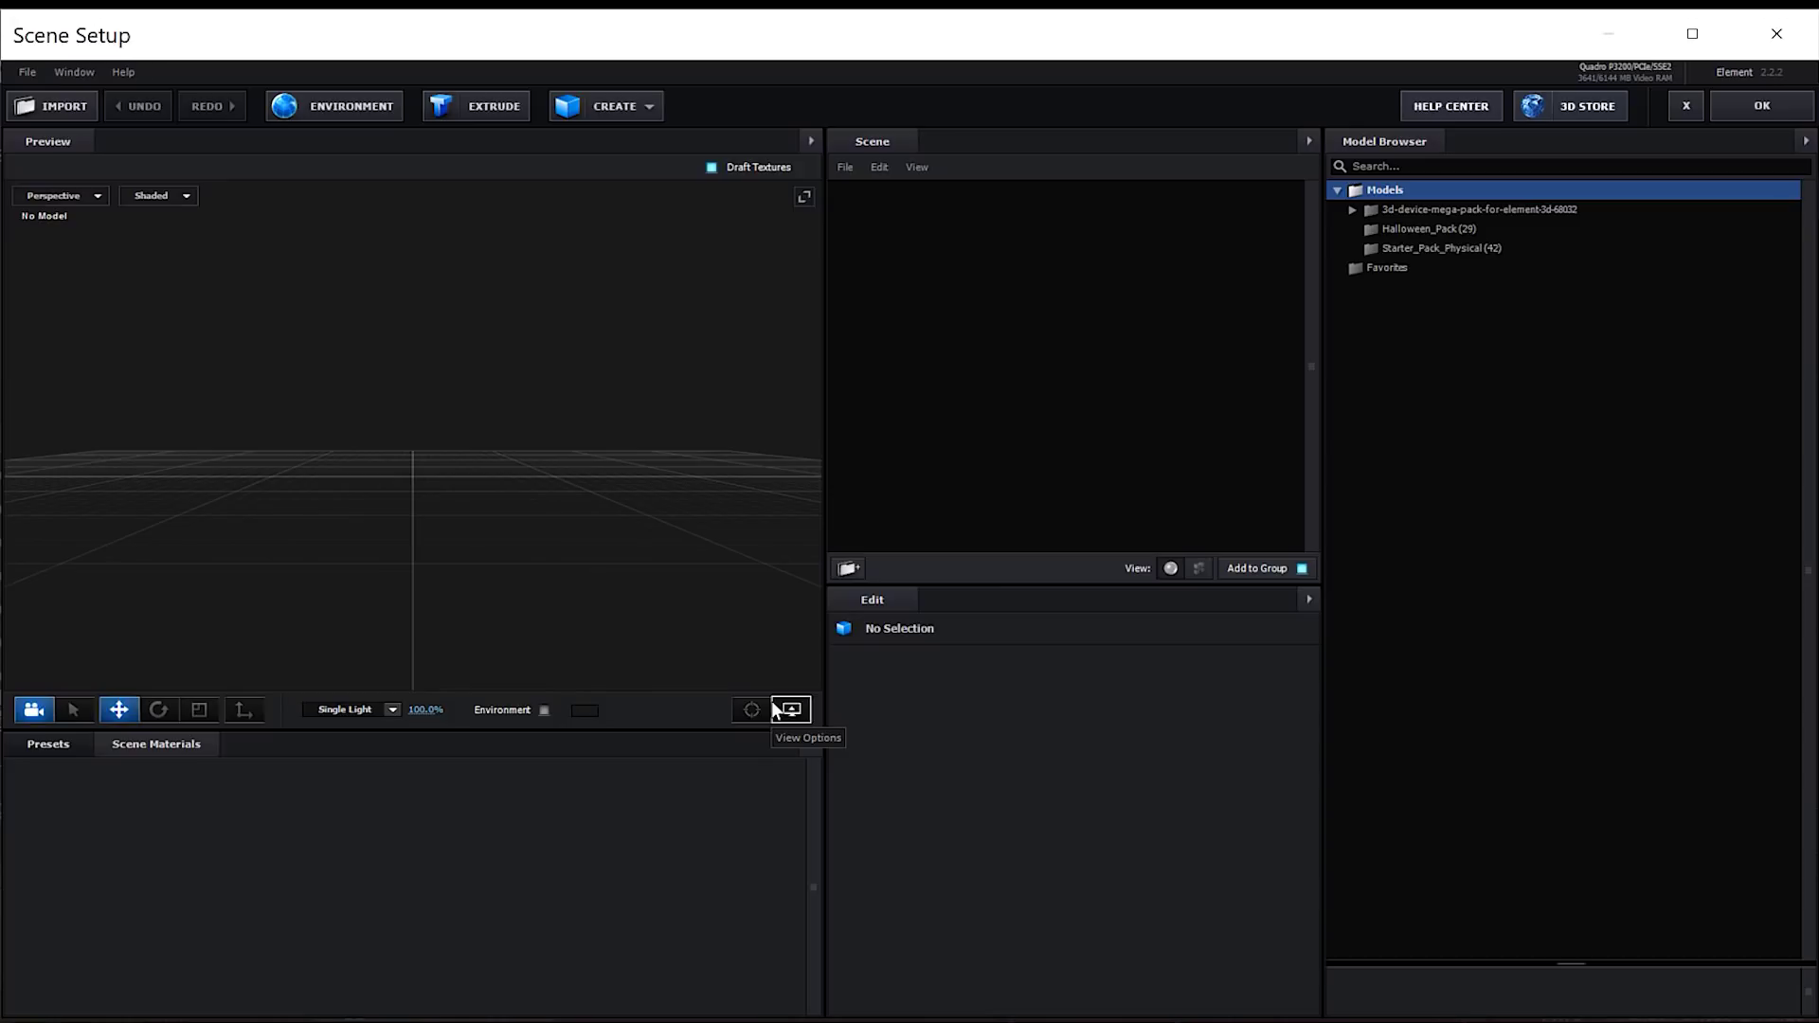
pyautogui.moveTo(409, 543)
pyautogui.mouseDown()
pyautogui.moveTo(407, 527)
pyautogui.moveTo(326, 532)
pyautogui.moveTo(362, 531)
pyautogui.moveTo(342, 528)
pyautogui.moveTo(412, 572)
pyautogui.mouseUp()
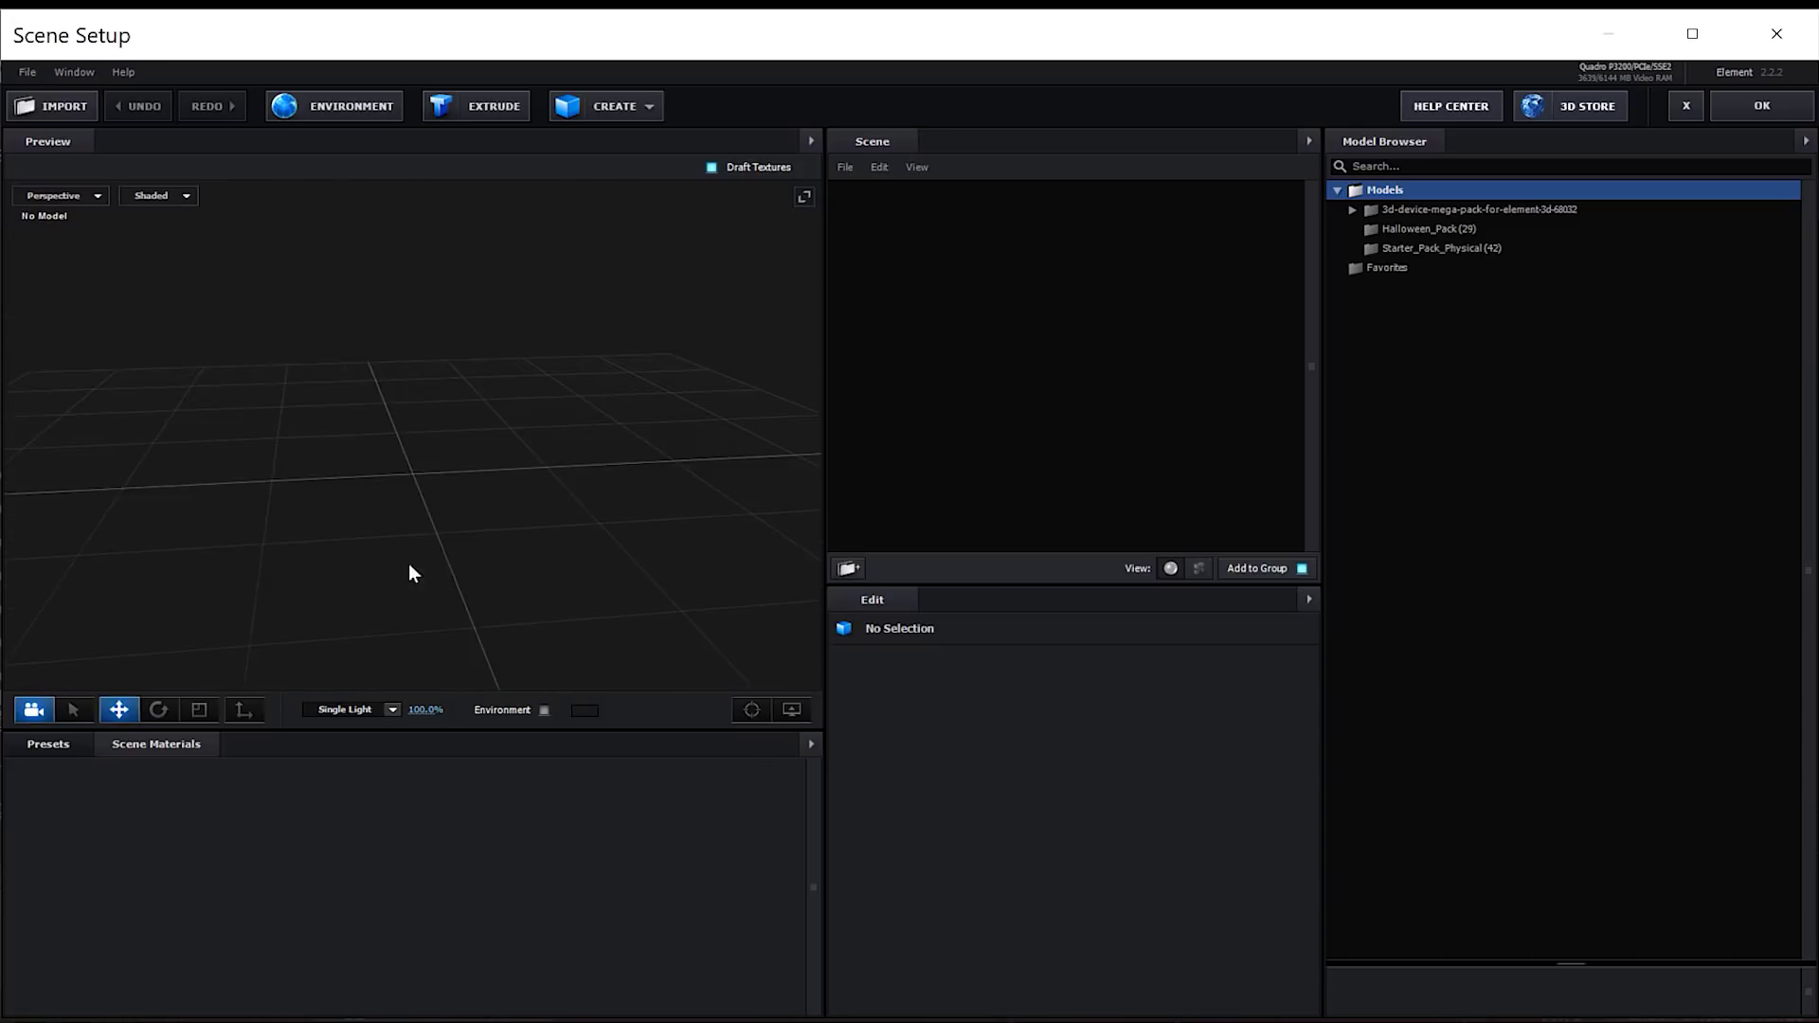
pyautogui.click(622, 105)
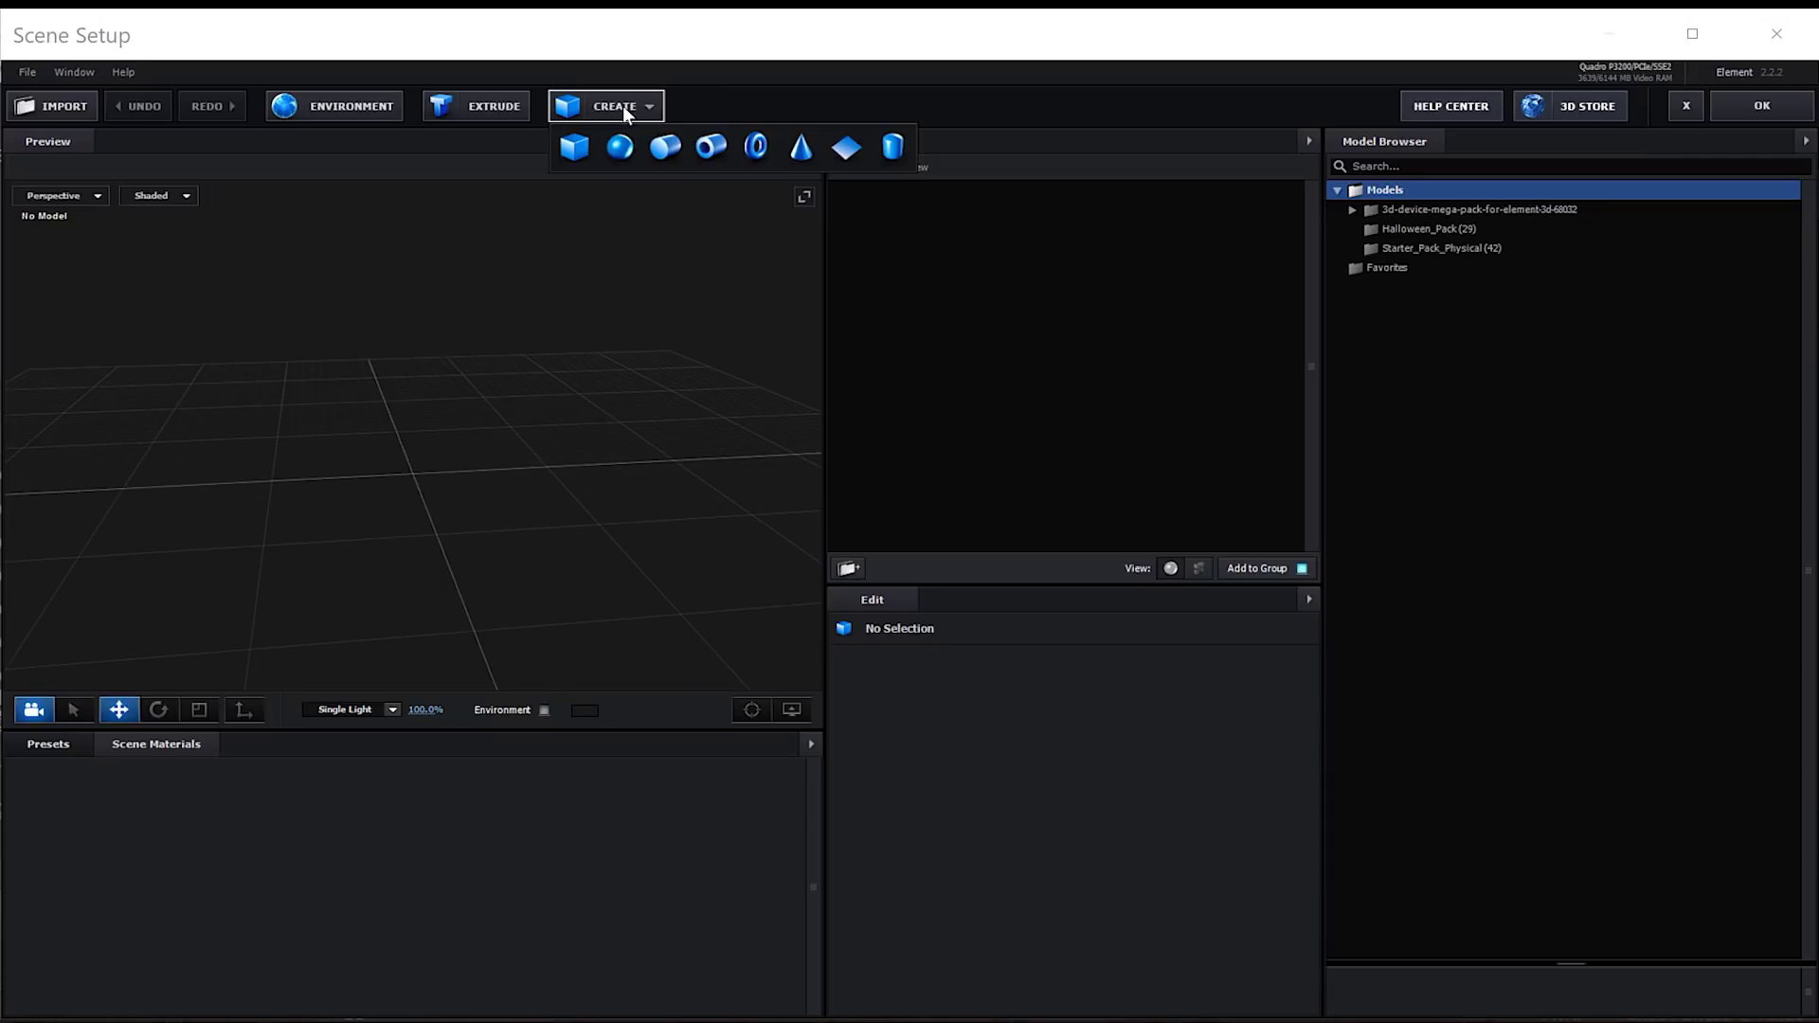
pyautogui.click(574, 146)
pyautogui.moveTo(561, 495); pyautogui.dragTo(606, 547)
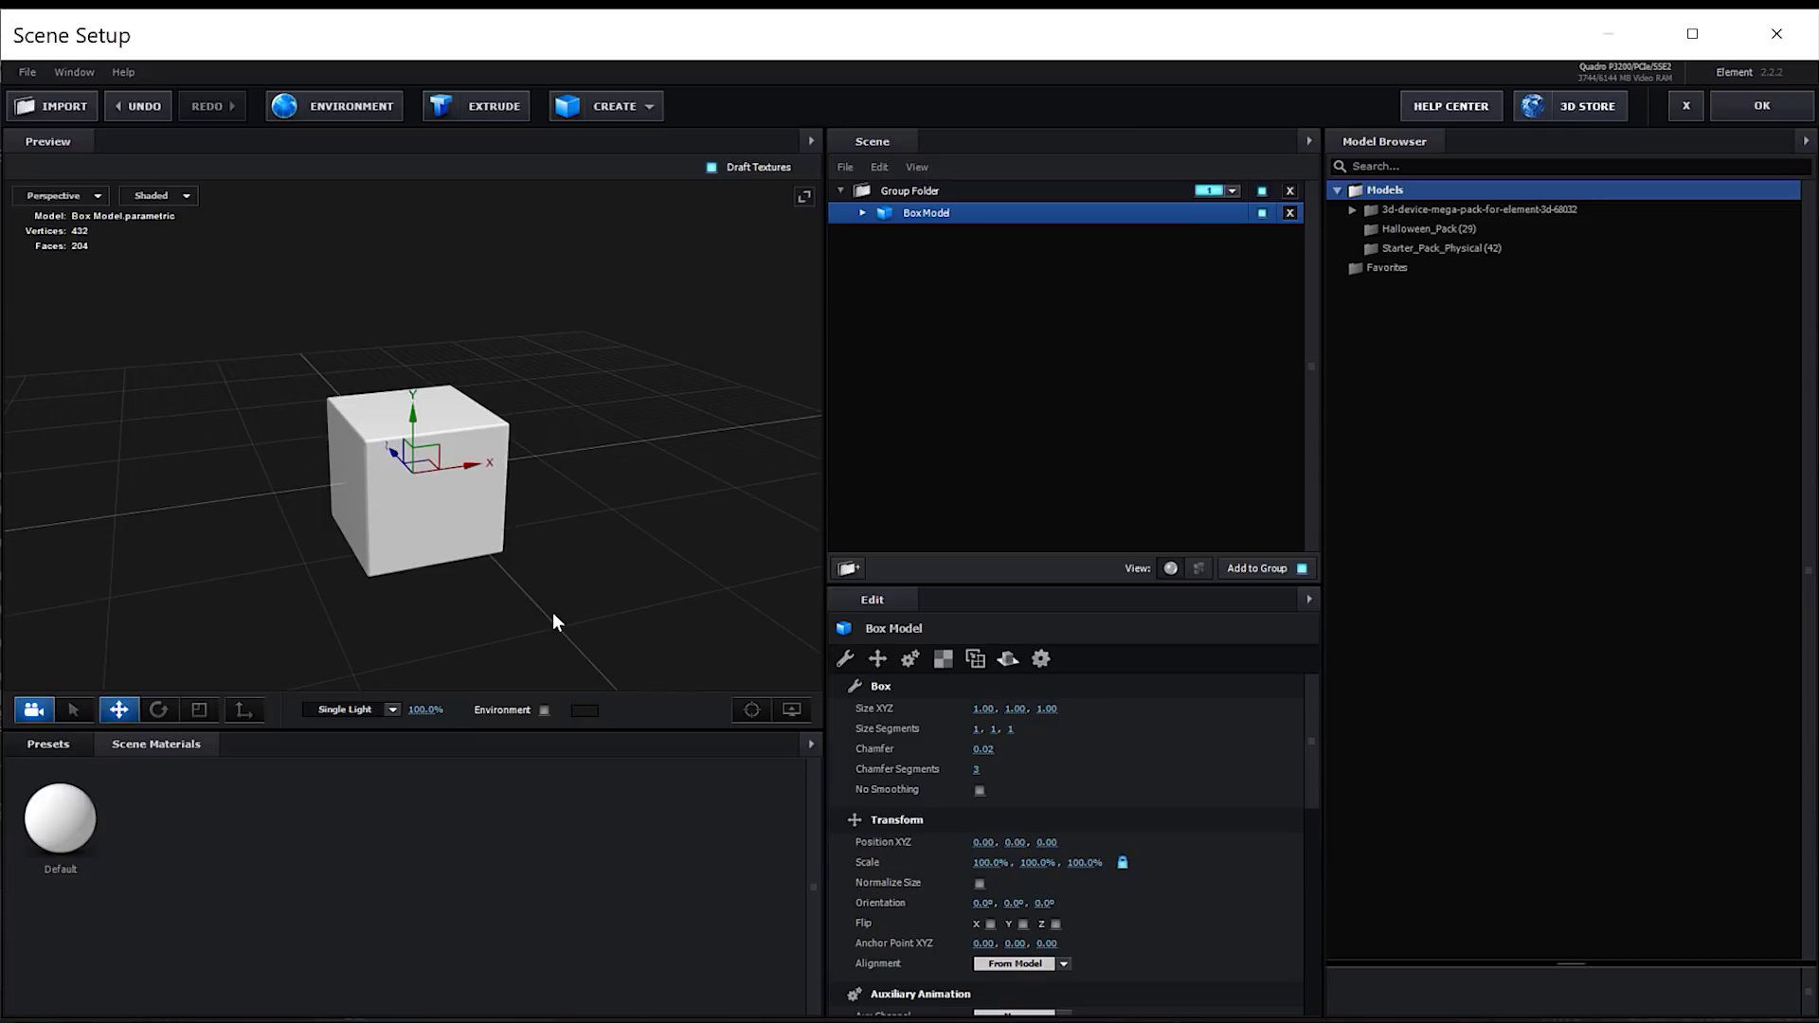
# - Apply a Pro_Shaders_2 Concrete material preset to the cube
pyautogui.click(48, 743)
pyautogui.click(97, 826)
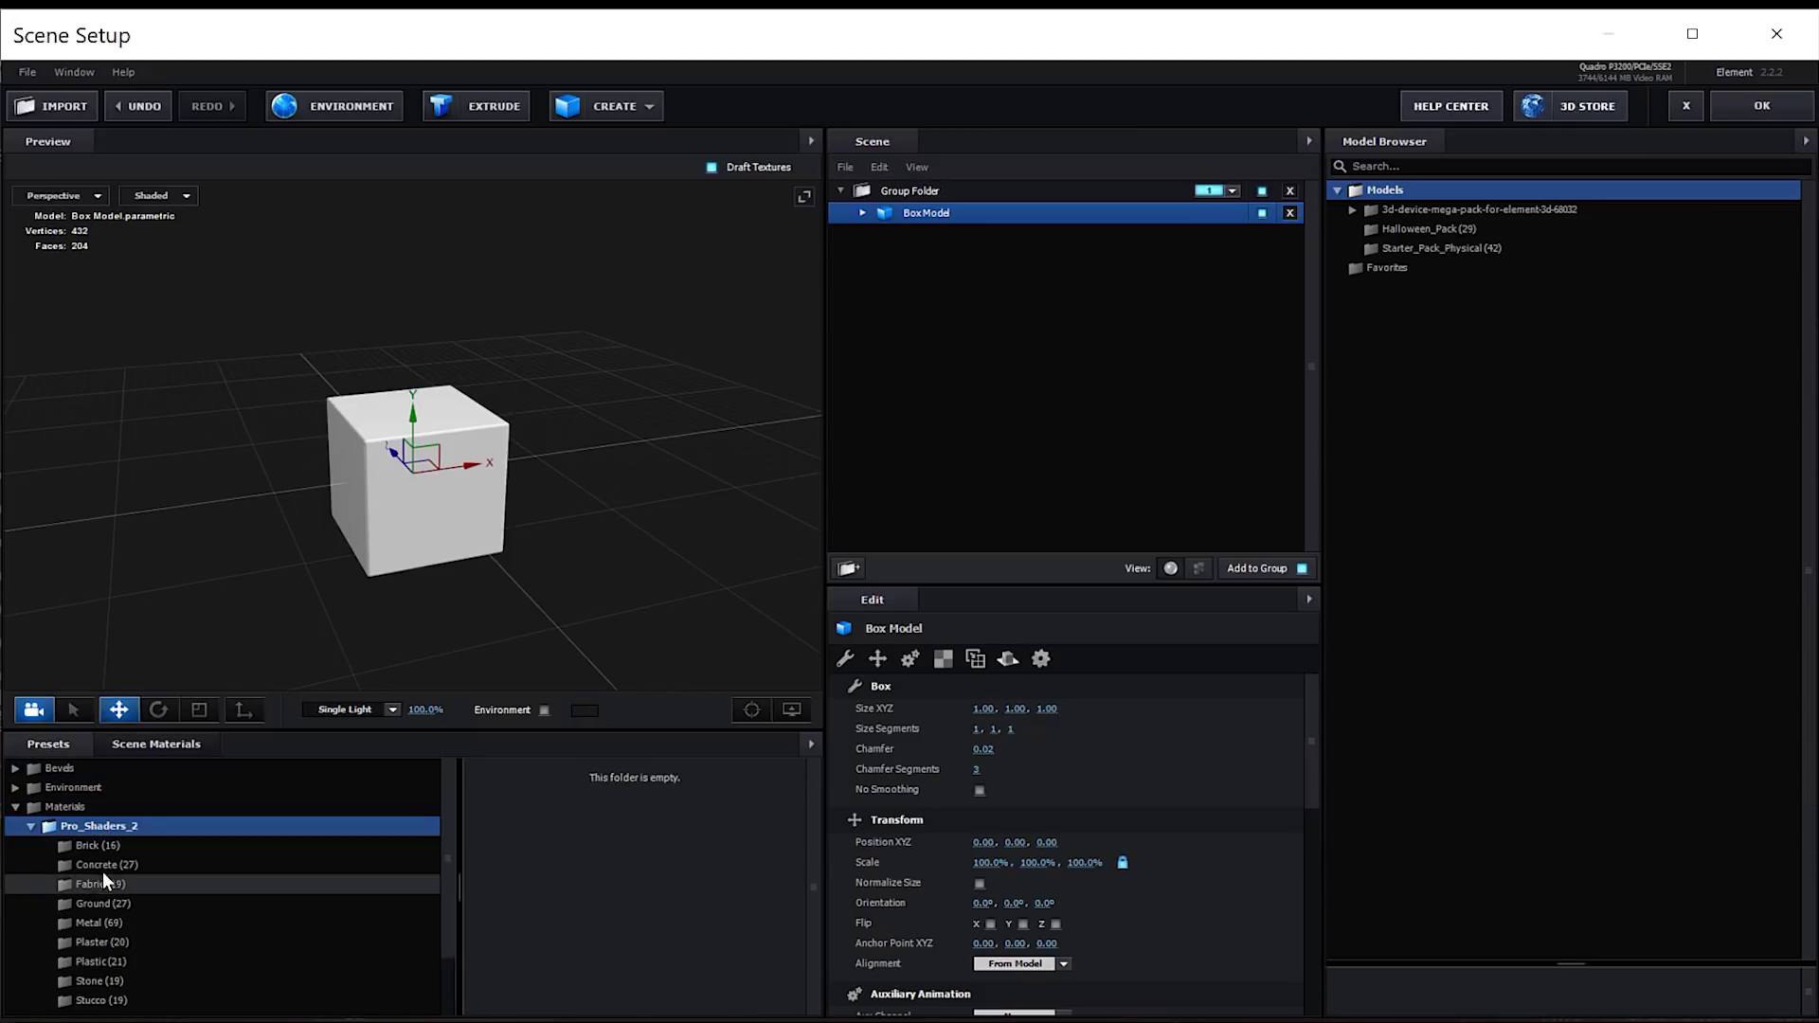
pyautogui.click(99, 864)
pyautogui.moveTo(526, 817); pyautogui.dragTo(427, 455)
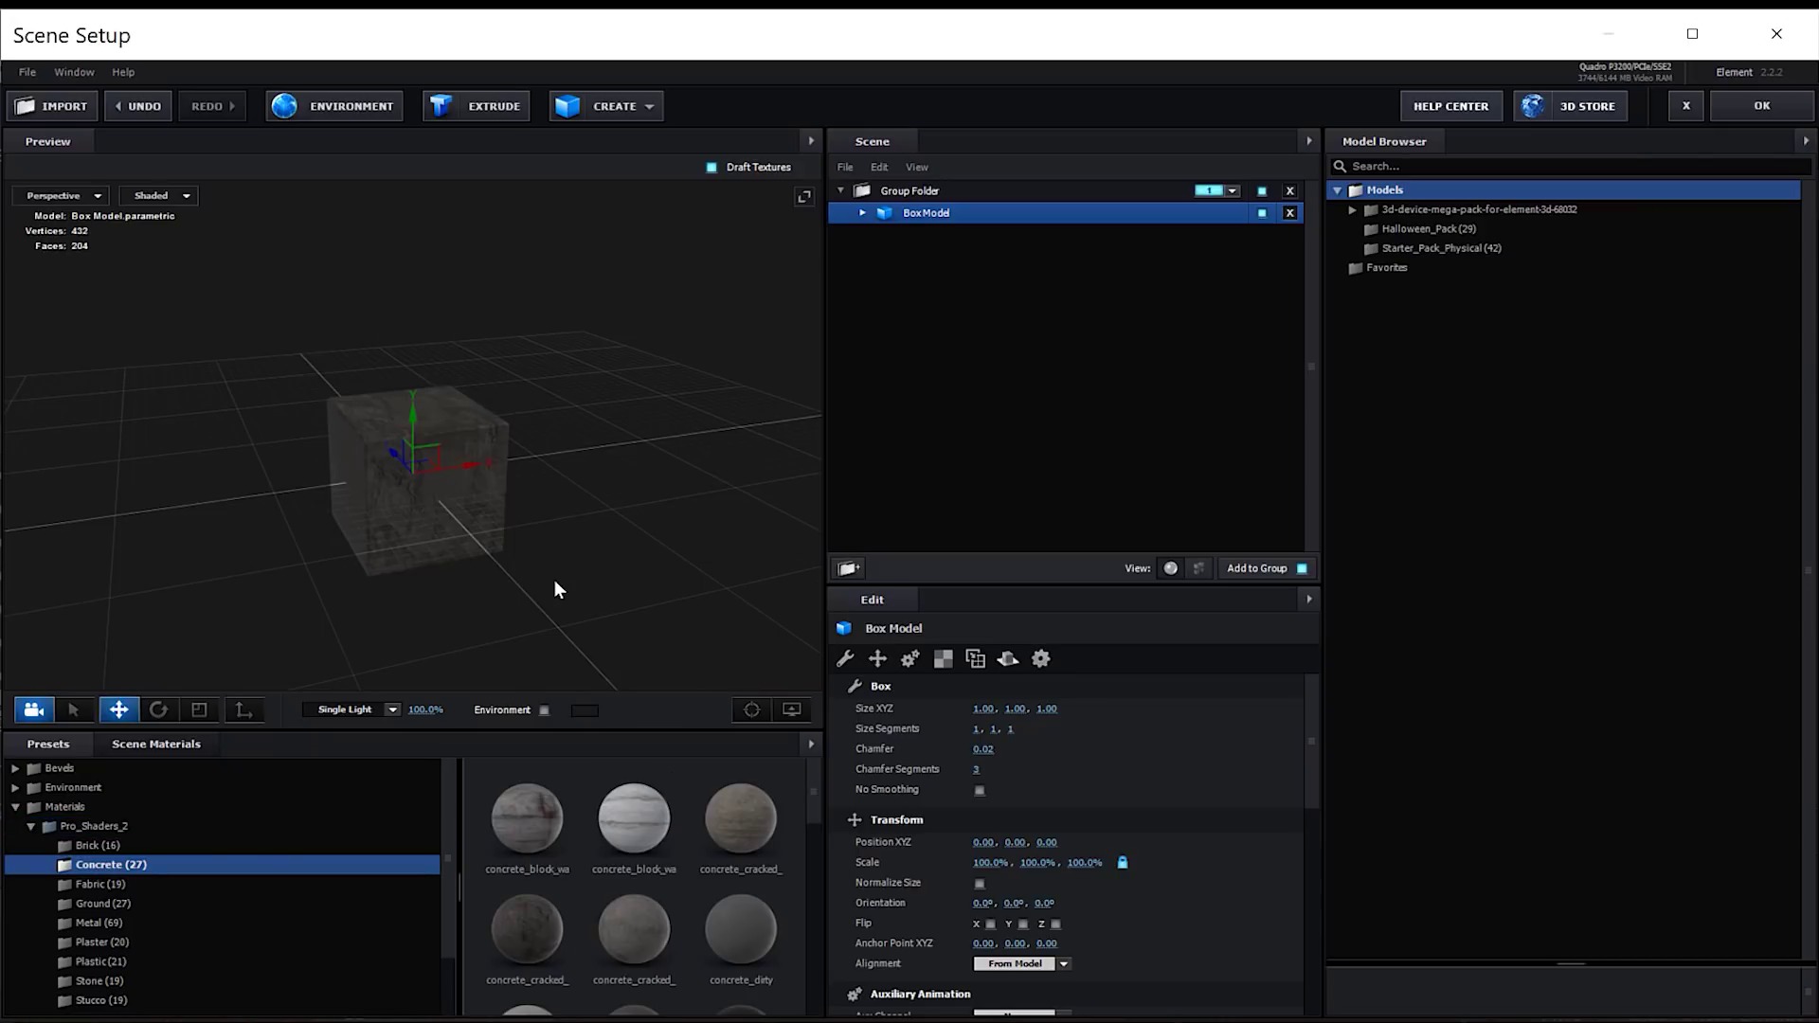
# - Inspect the concrete cube from several angles, then delete the Box Model
pyautogui.scroll(5, 550, 578)
pyautogui.scroll(3, 544, 574)
pyautogui.moveTo(557, 506); pyautogui.dragTo(603, 621)
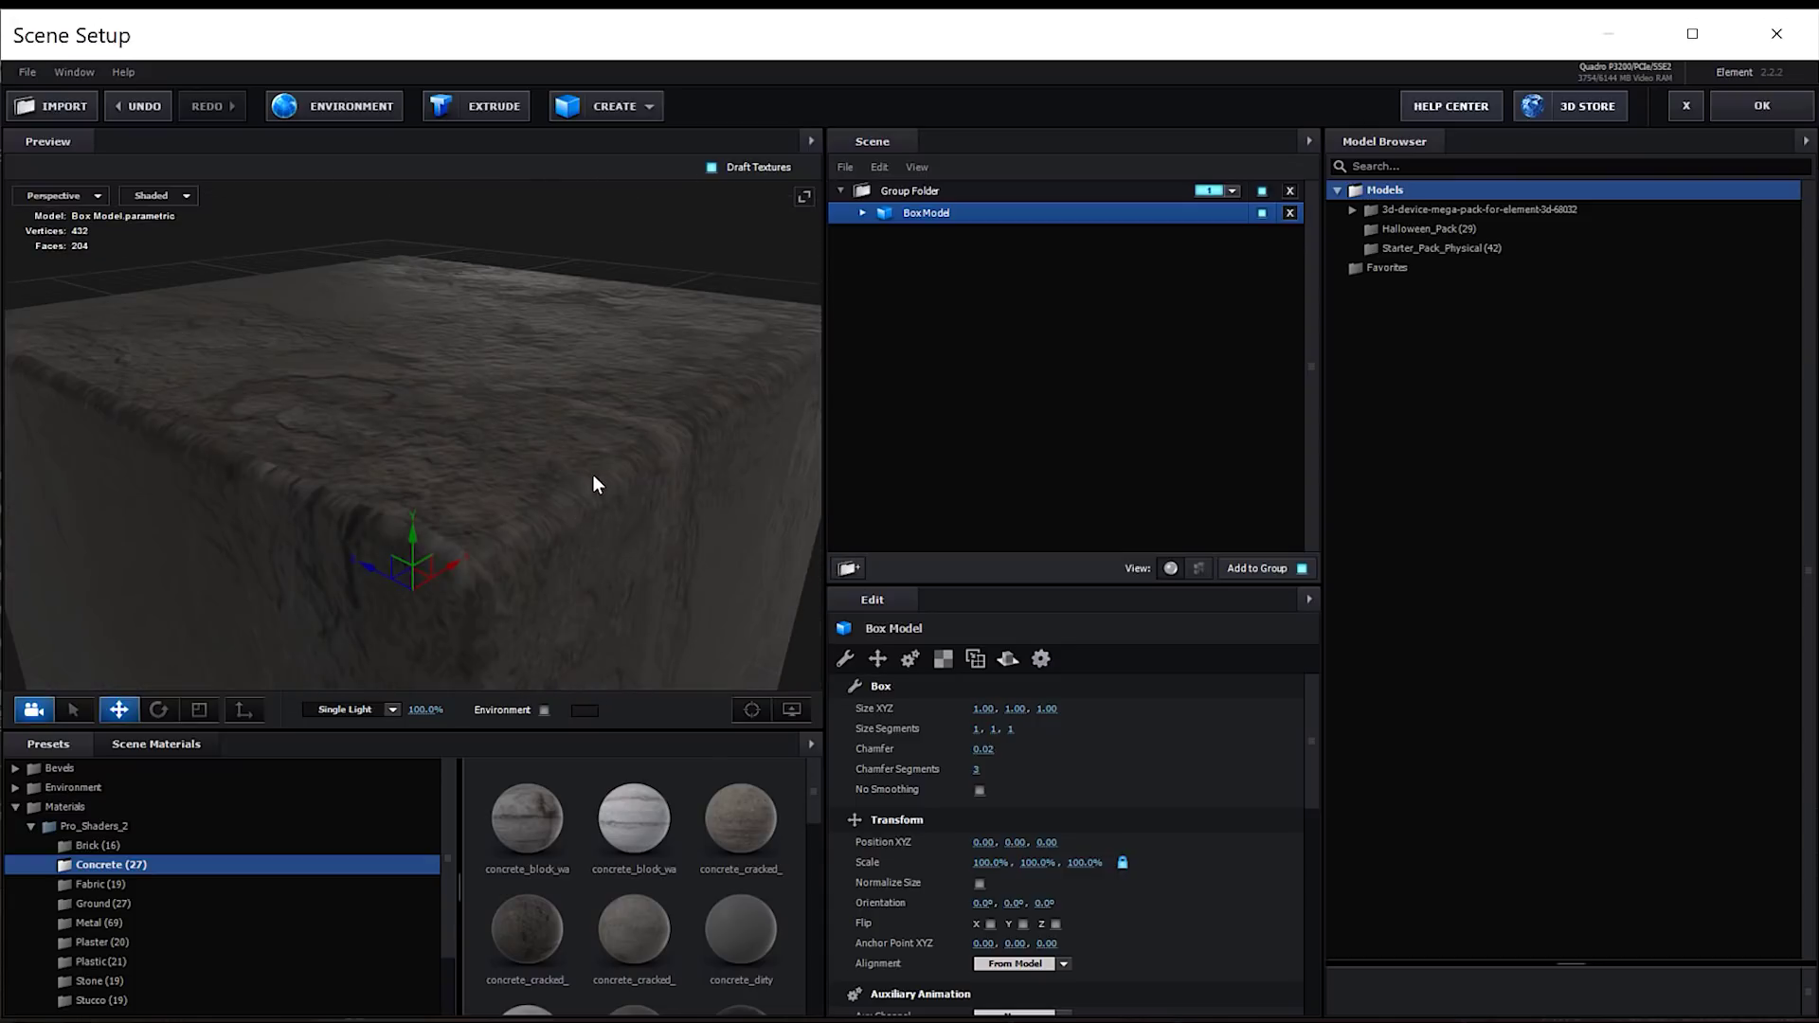
pyautogui.scroll(-3, 591, 474)
pyautogui.moveTo(356, 525); pyautogui.dragTo(433, 528)
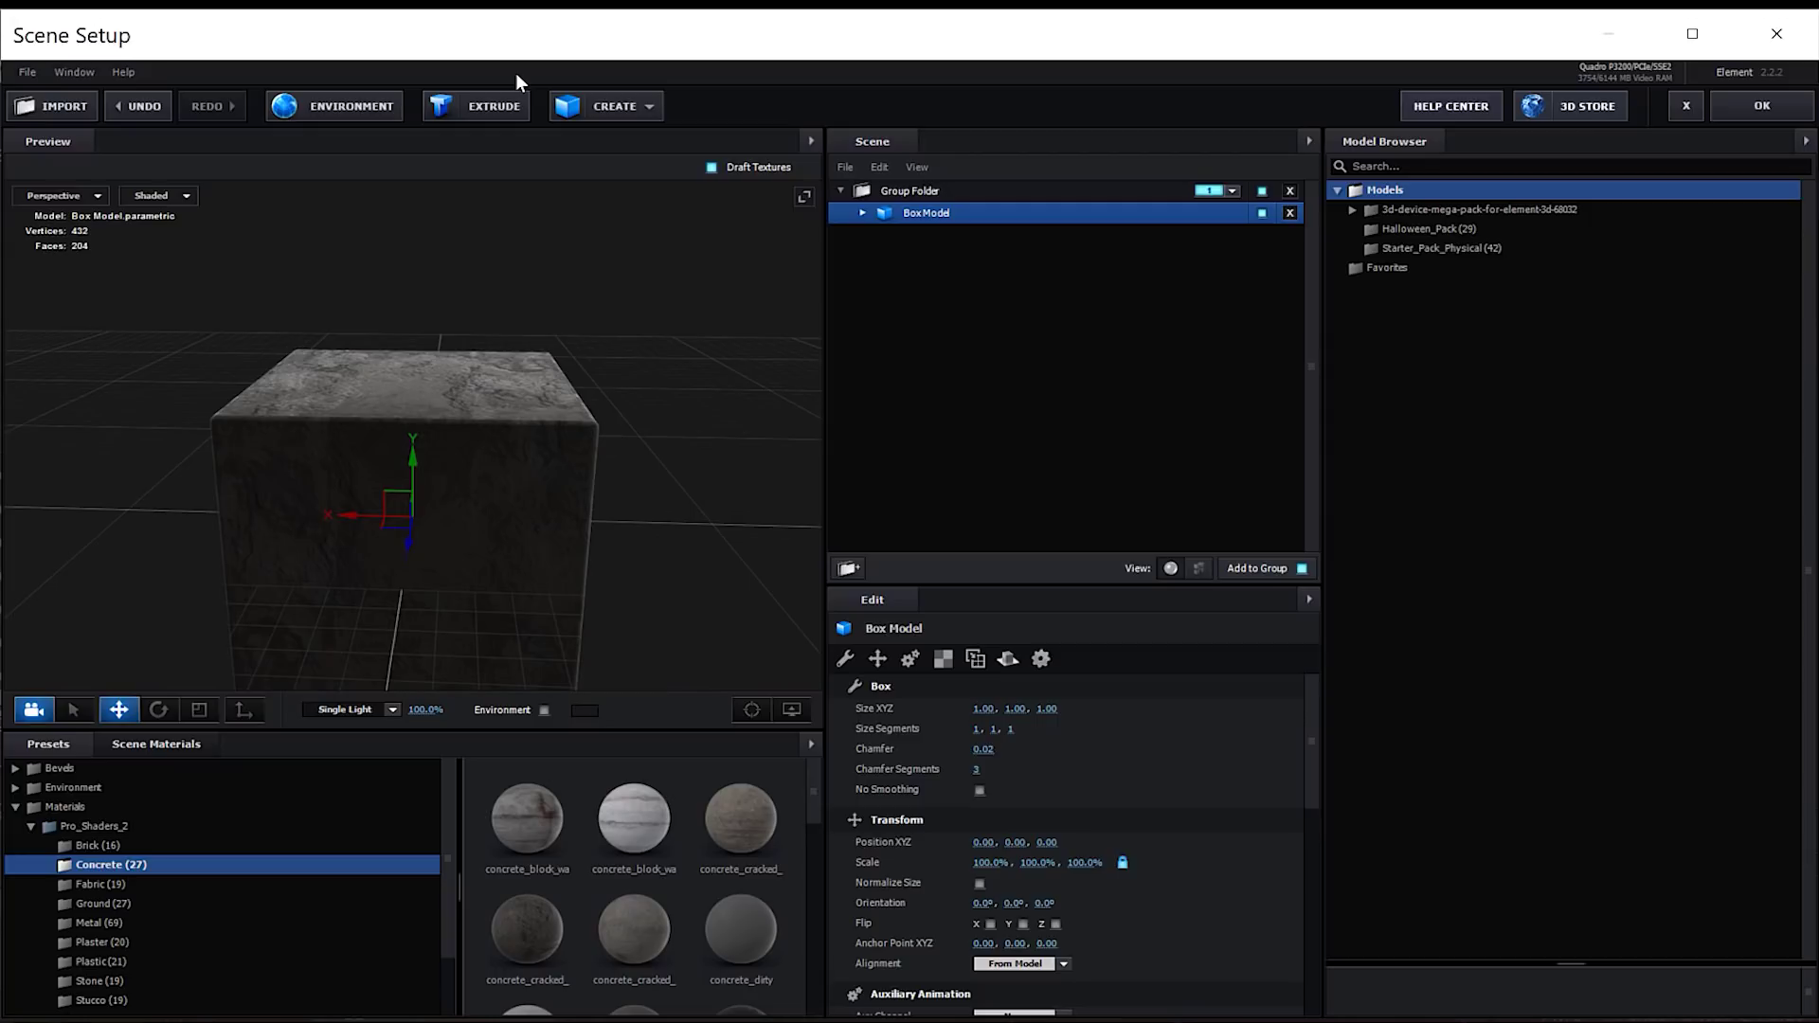
pyautogui.moveTo(502, 360); pyautogui.dragTo(474, 479)
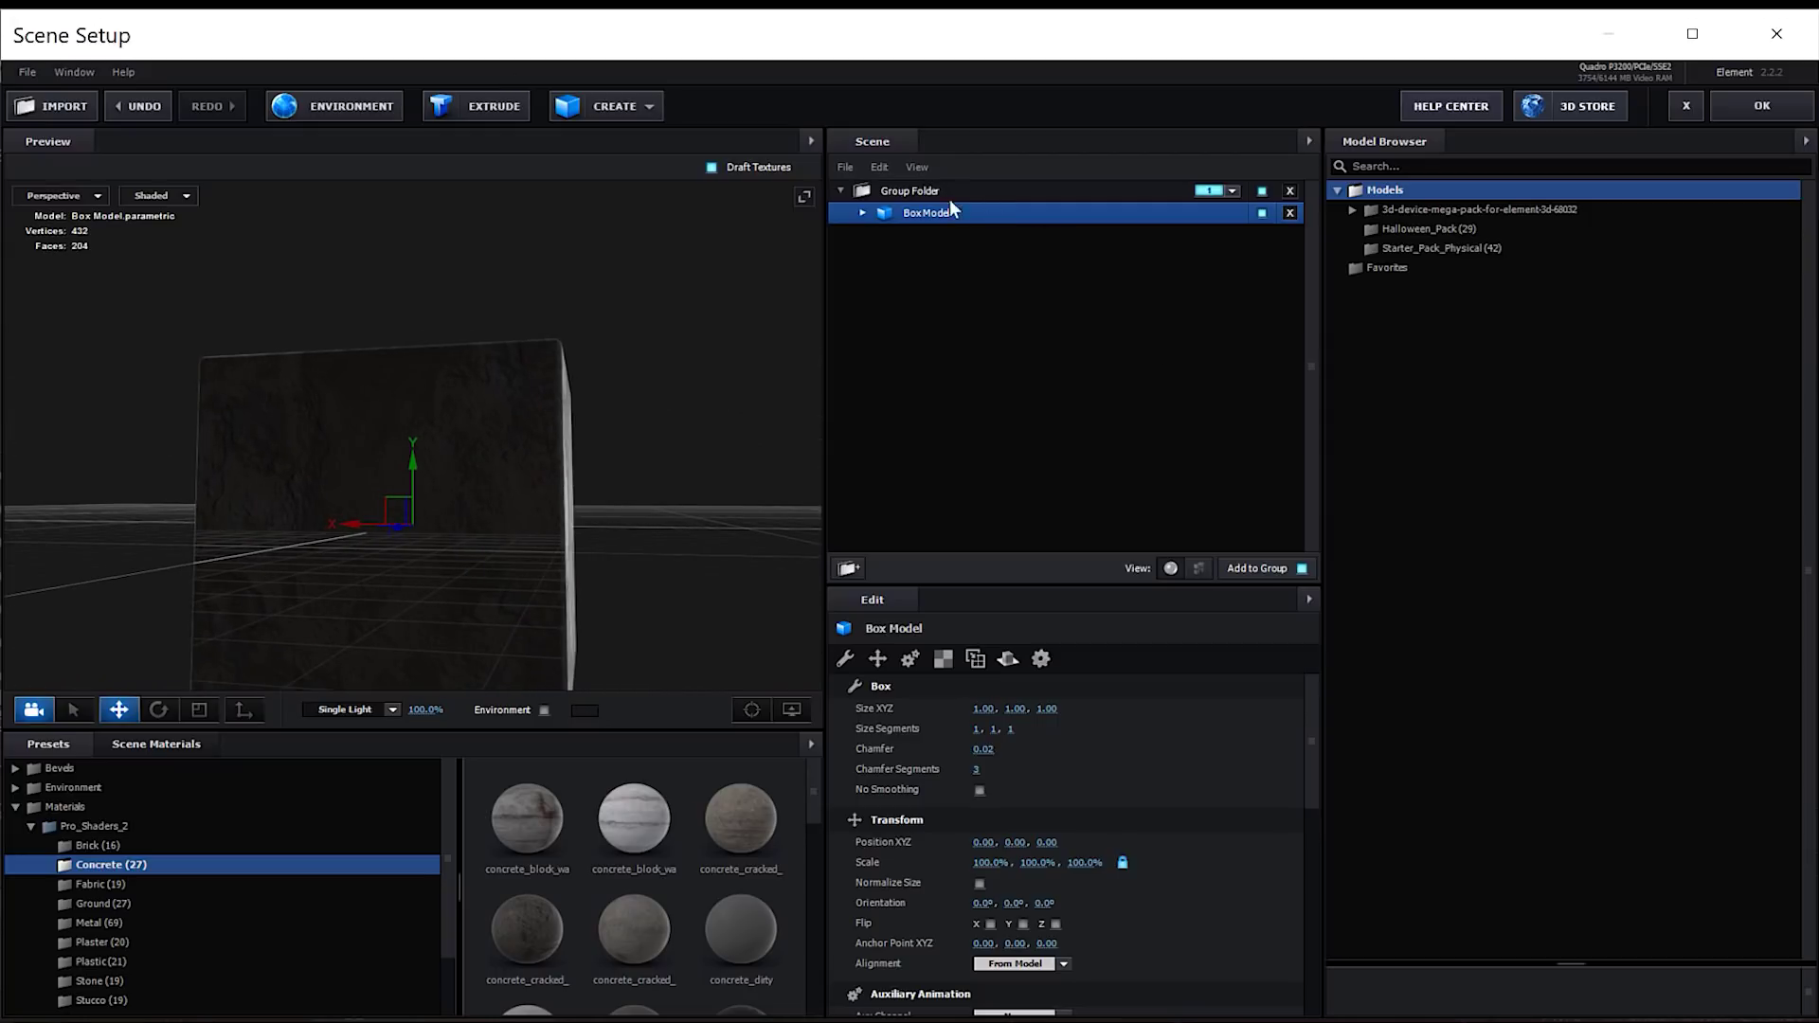
pyautogui.press('Delete')
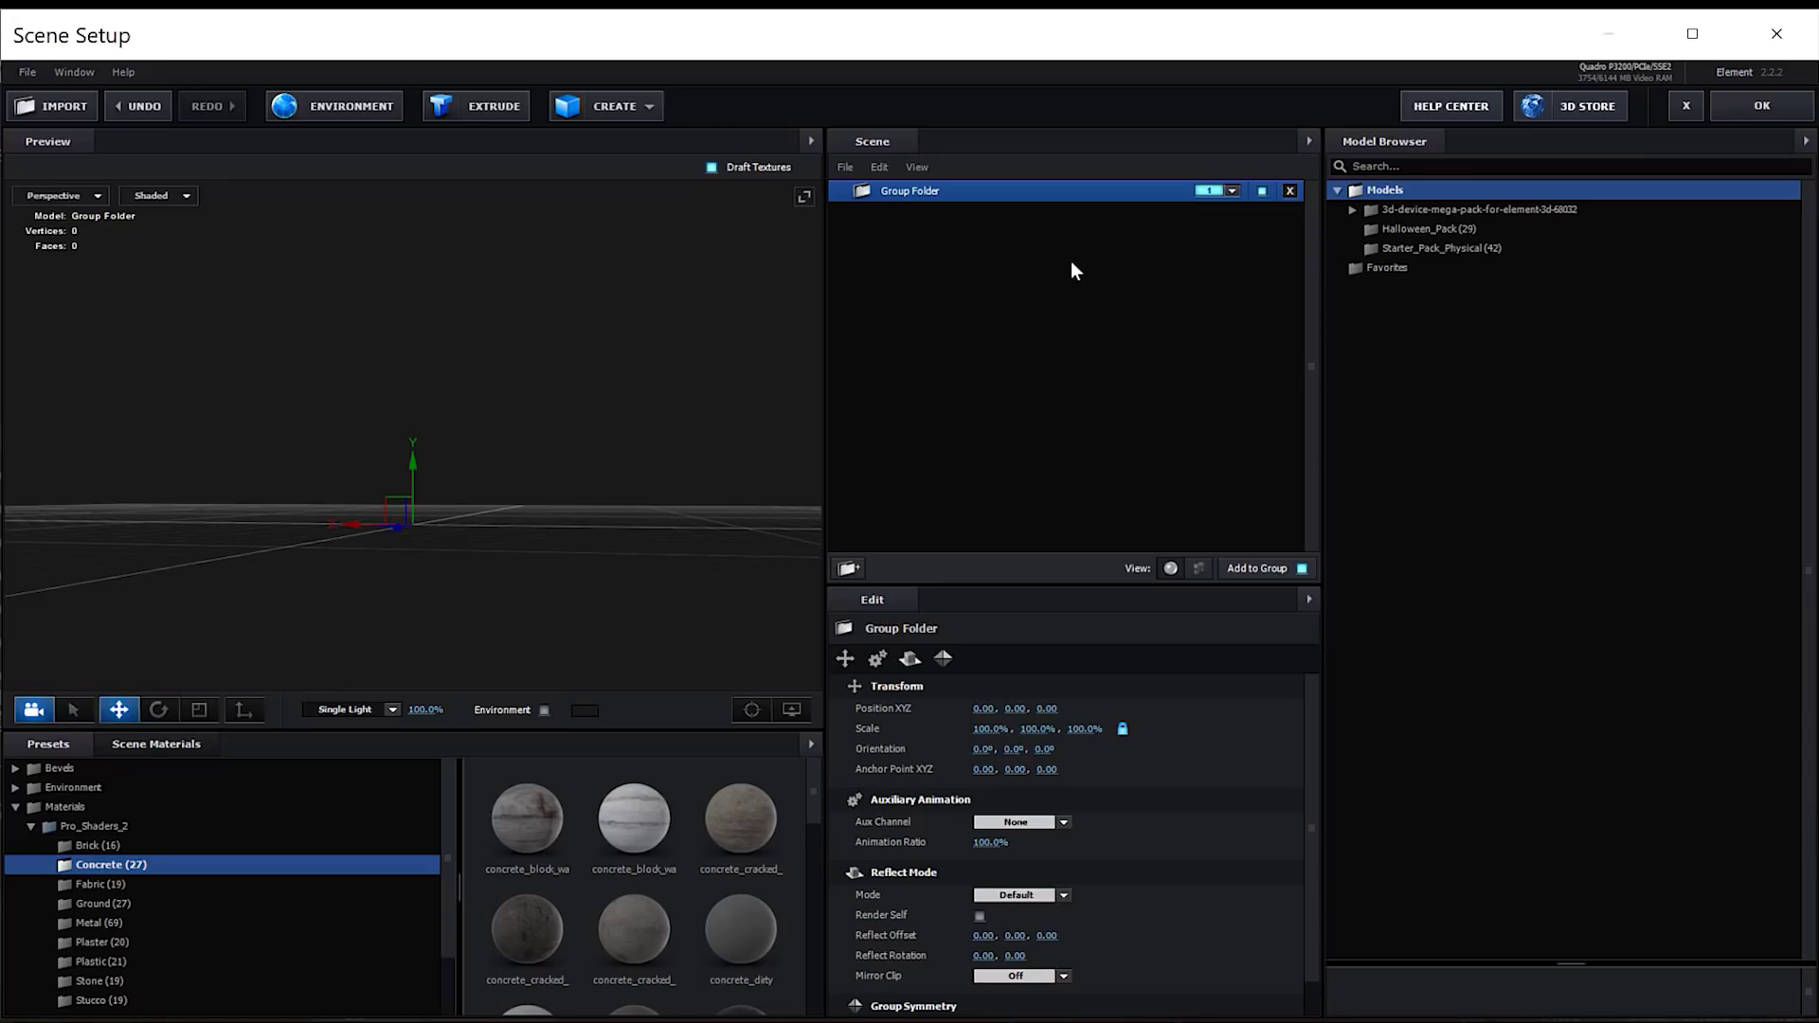
# - Add Halloween_Pack's butcher_knife model and inspect its tip and handle in the preview
pyautogui.click(1446, 230)
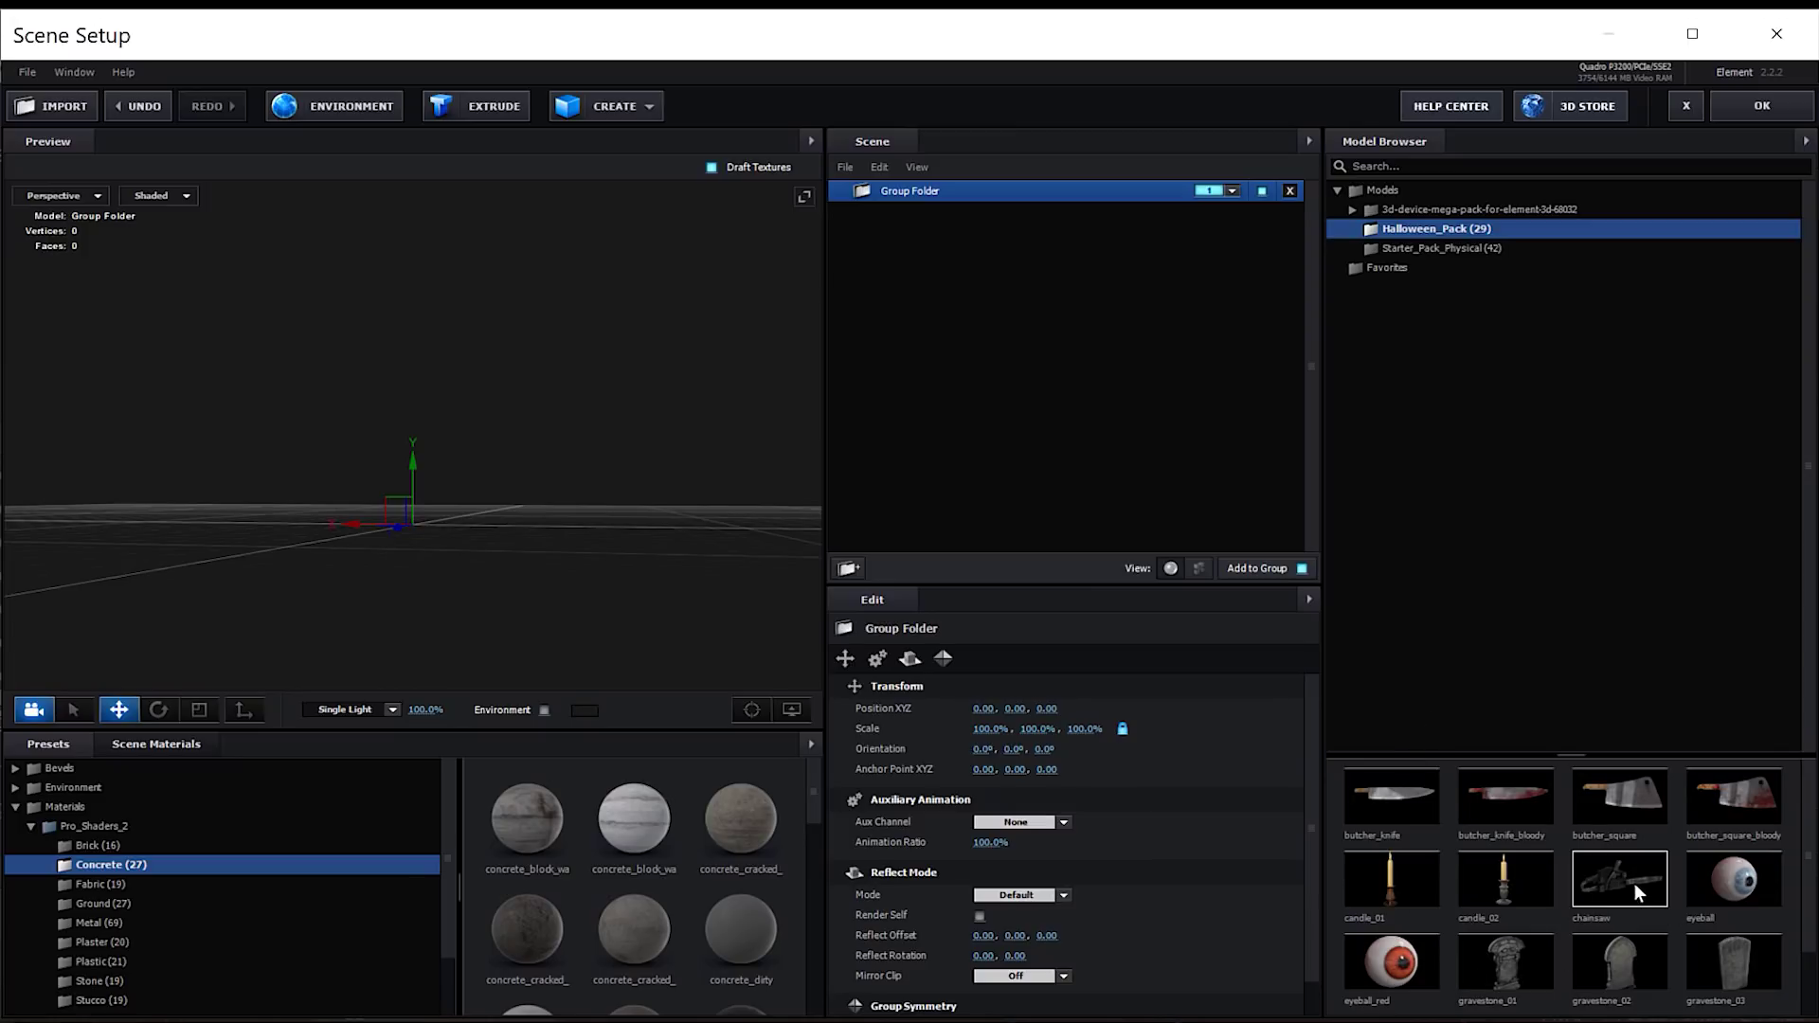
pyautogui.click(1399, 794)
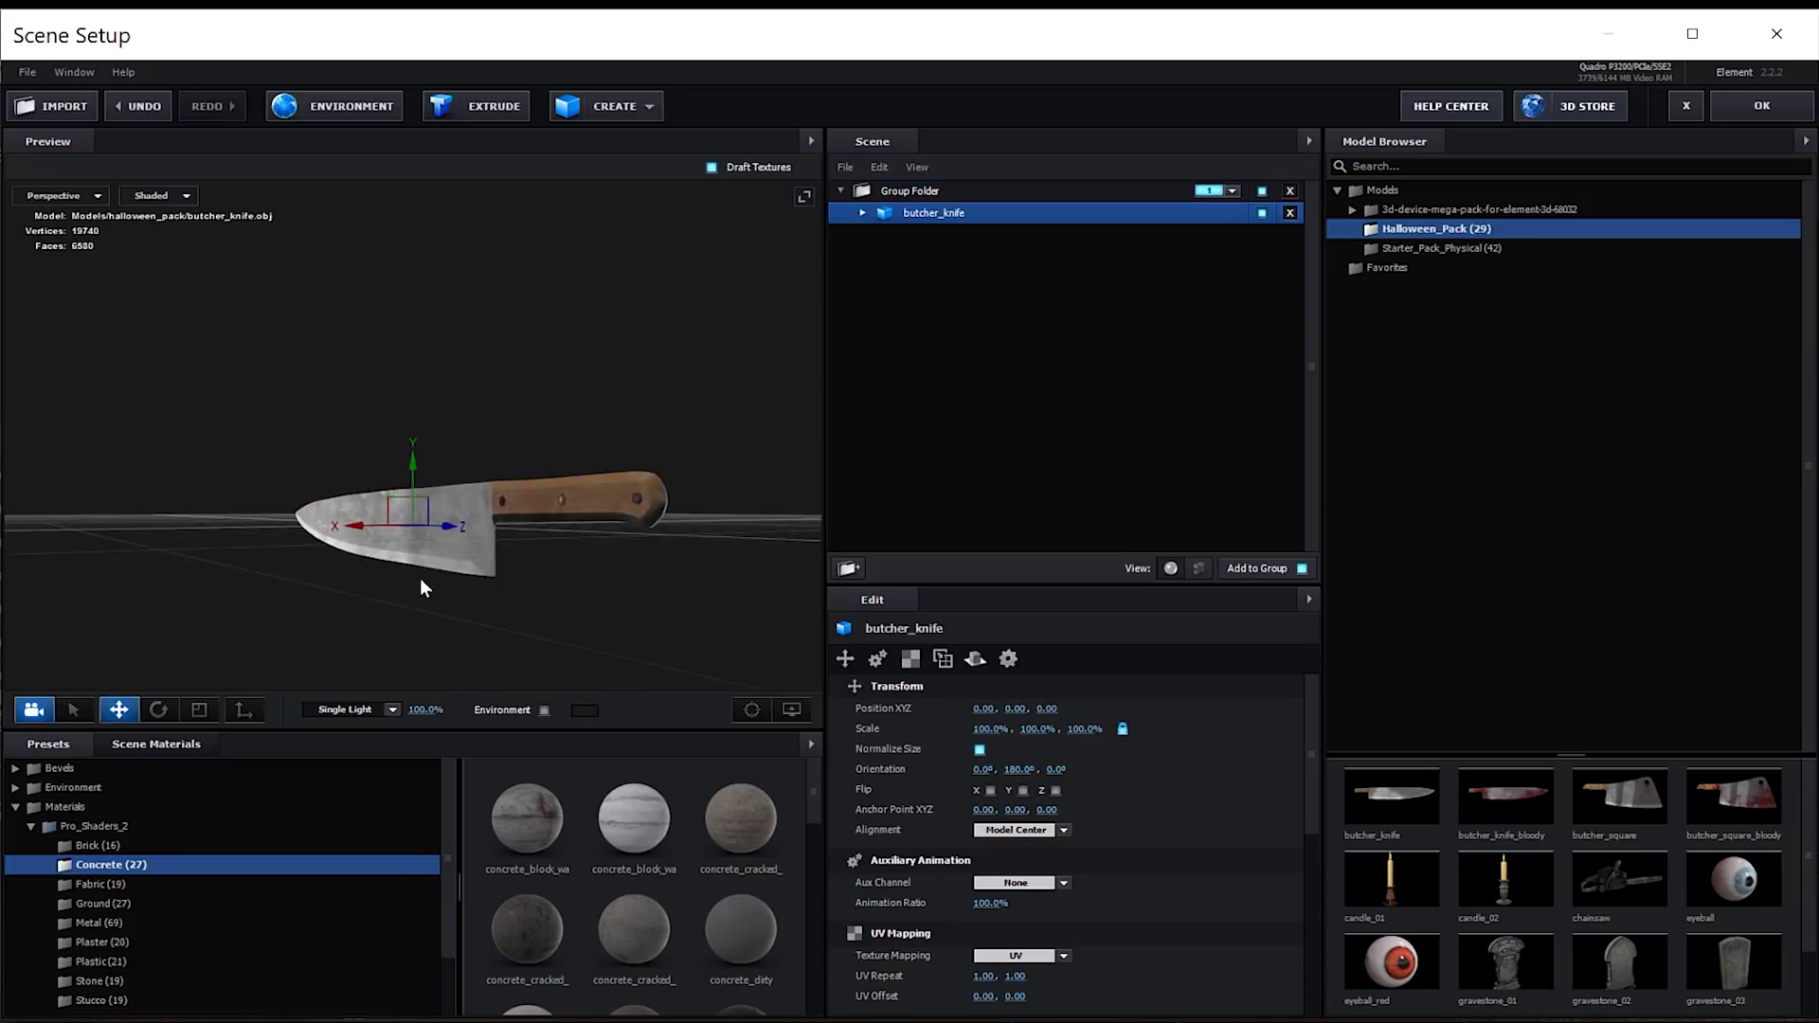
pyautogui.scroll(6, 421, 587)
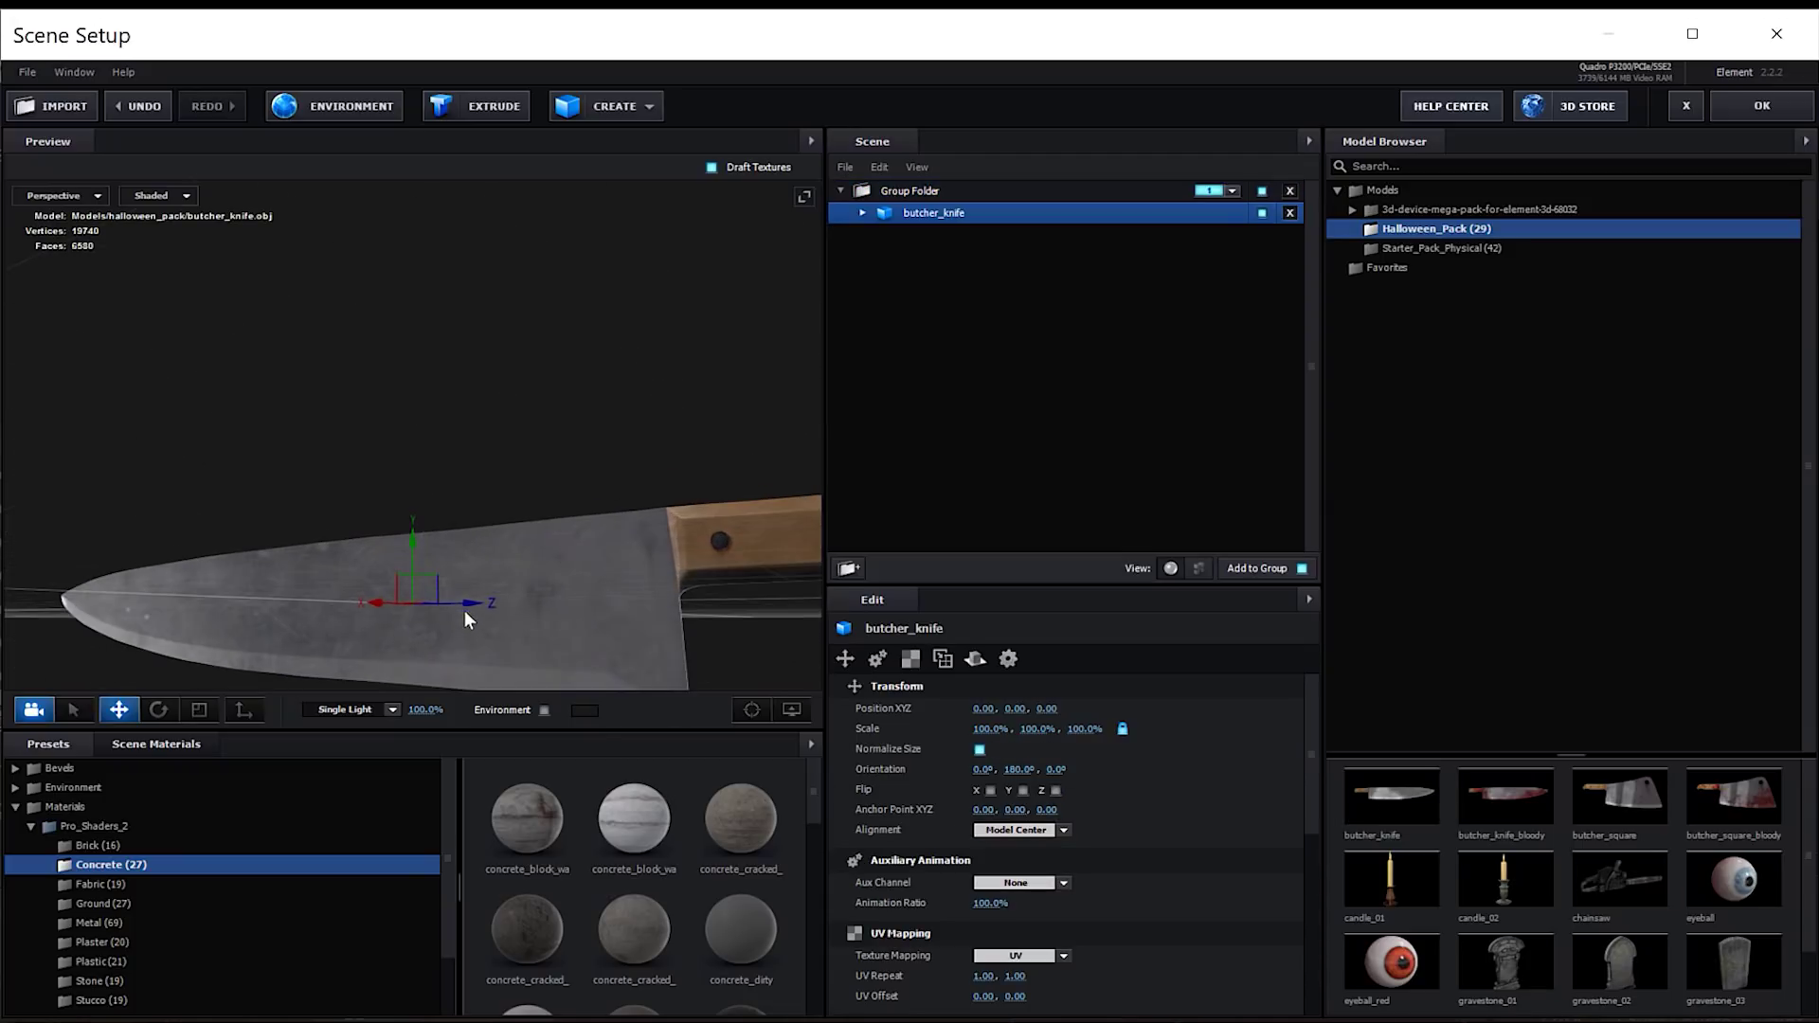
pyautogui.moveTo(480, 610); pyautogui.dragTo(459, 482)
pyautogui.scroll(5, 450, 553)
pyautogui.moveTo(289, 546); pyautogui.dragTo(378, 555)
# - Unlink the butcher knife's scale axes and stretch it to 148.5% along X
pyautogui.press('Right')
pyautogui.press('Down')
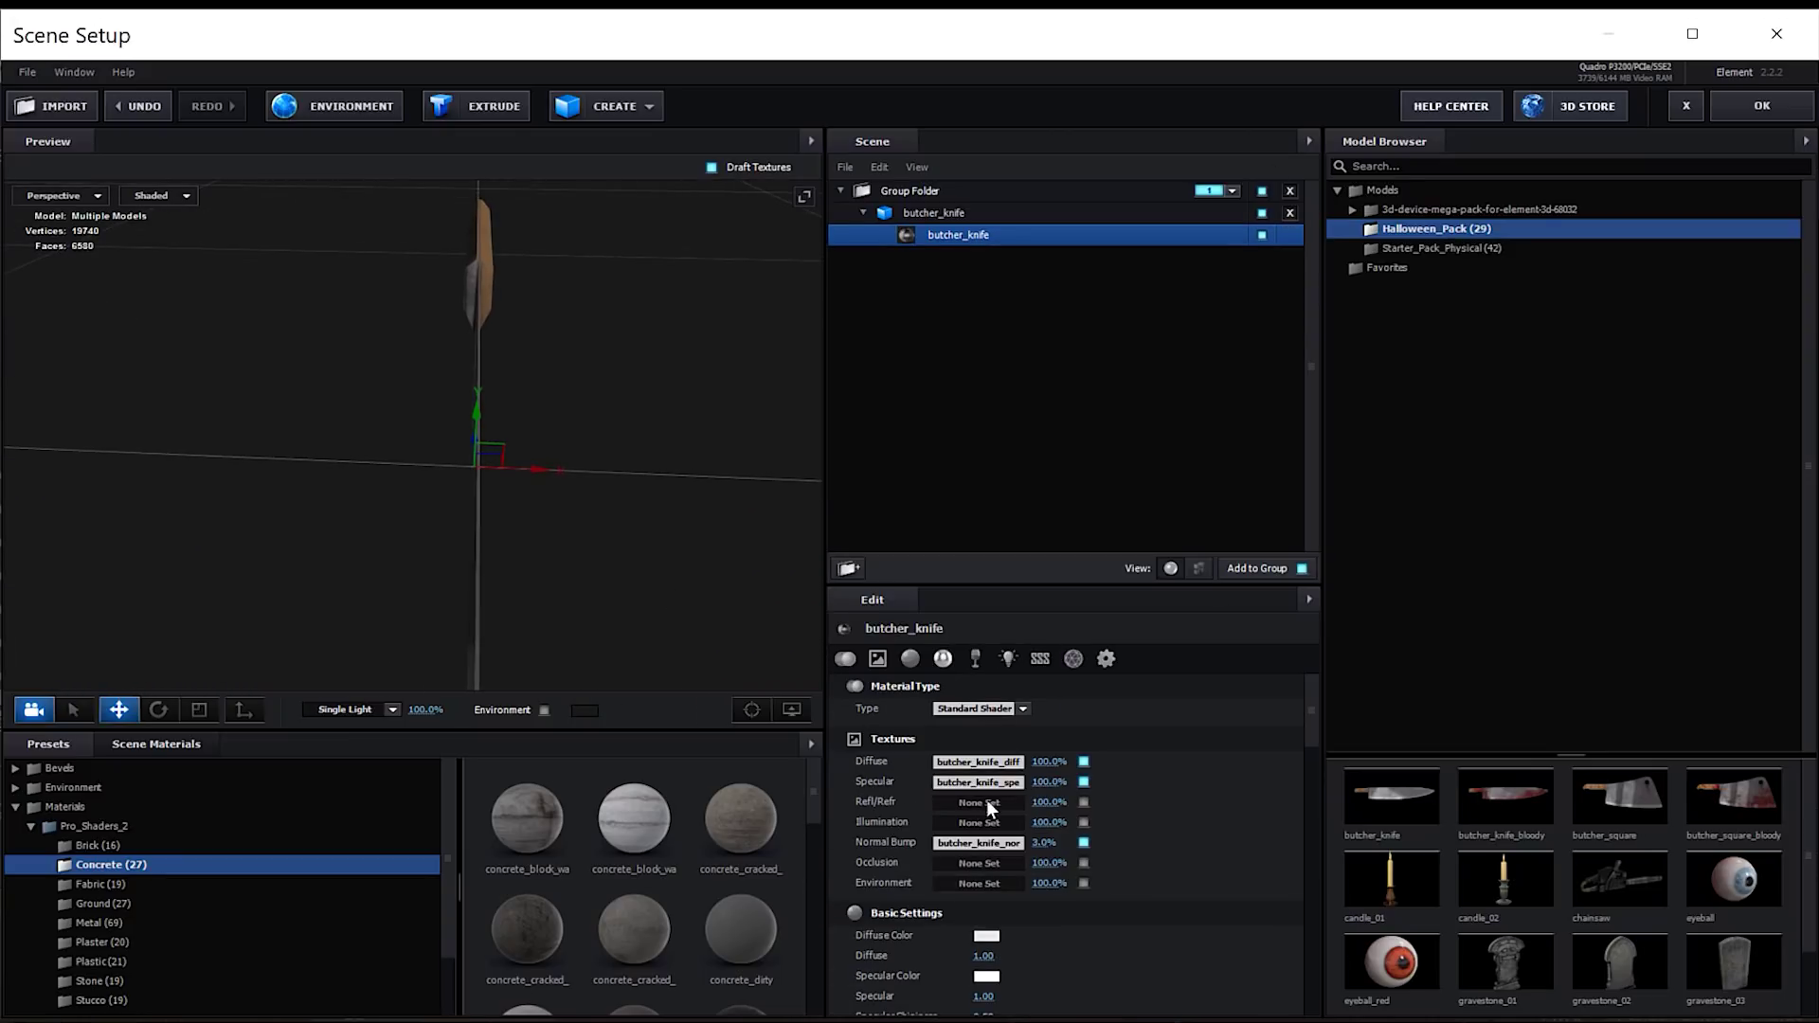
pyautogui.click(929, 214)
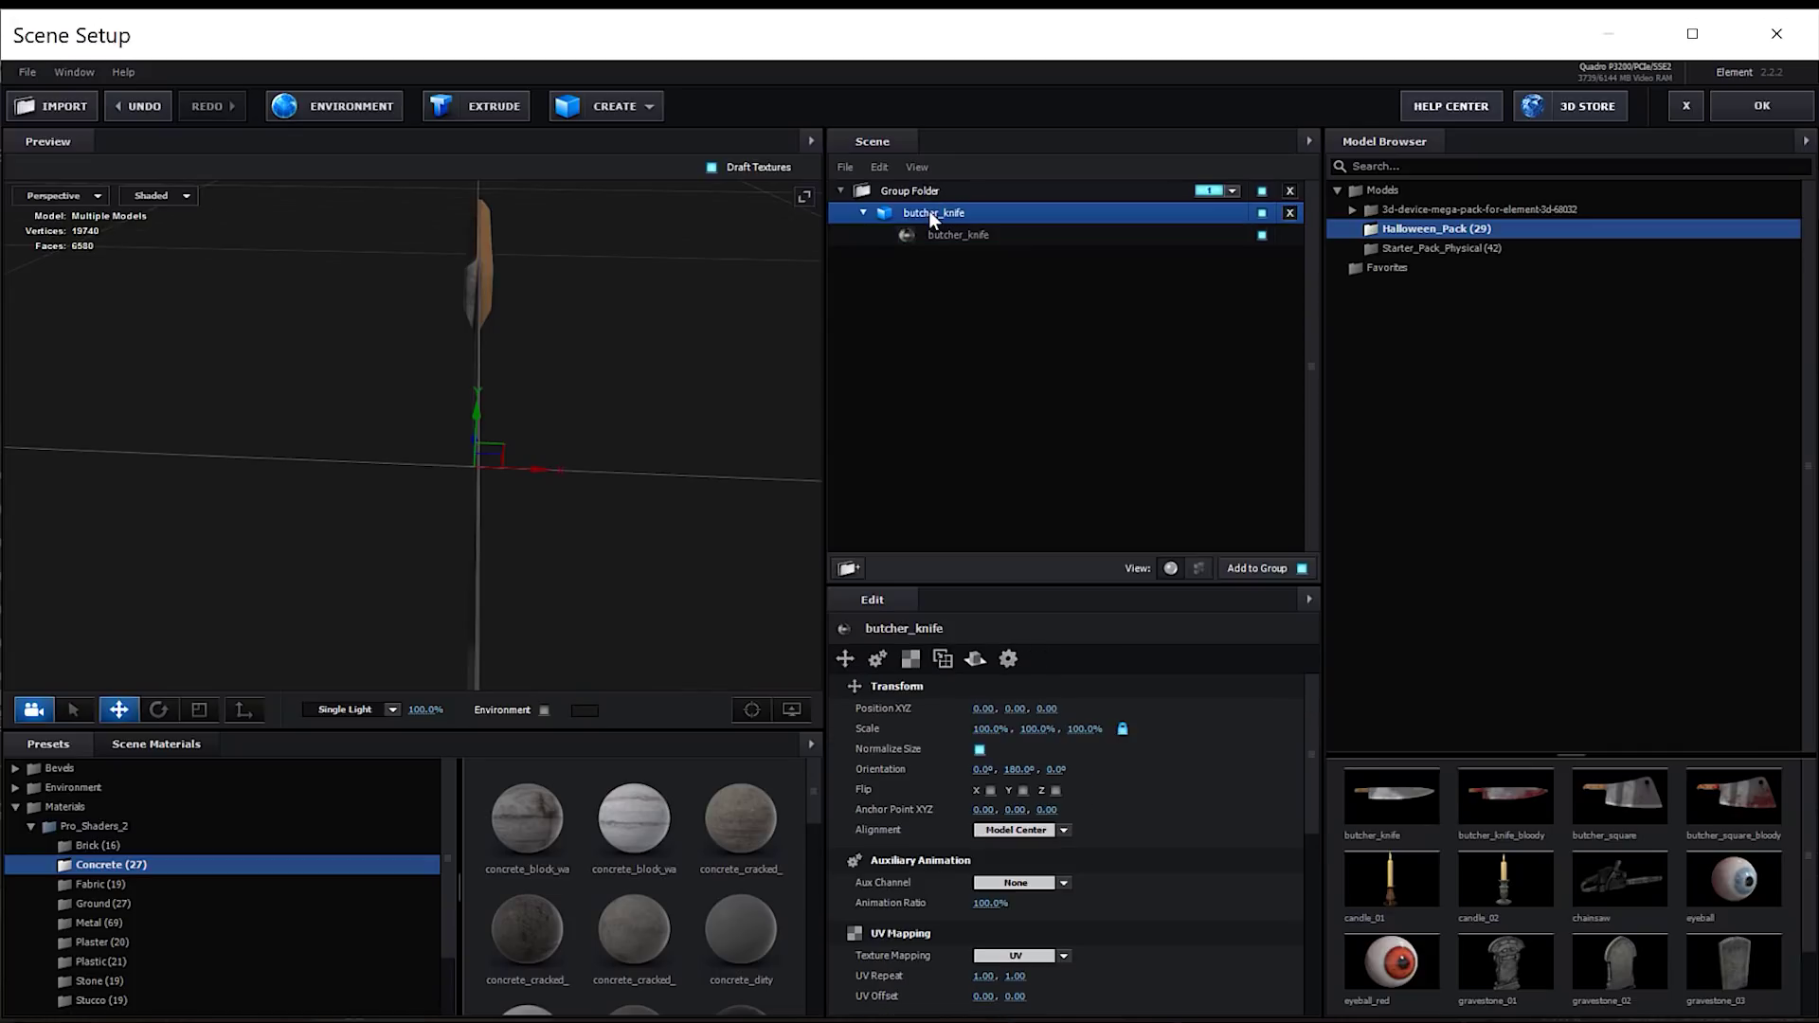
pyautogui.click(1123, 729)
pyautogui.moveTo(990, 729); pyautogui.dragTo(1089, 728)
pyautogui.click(966, 232)
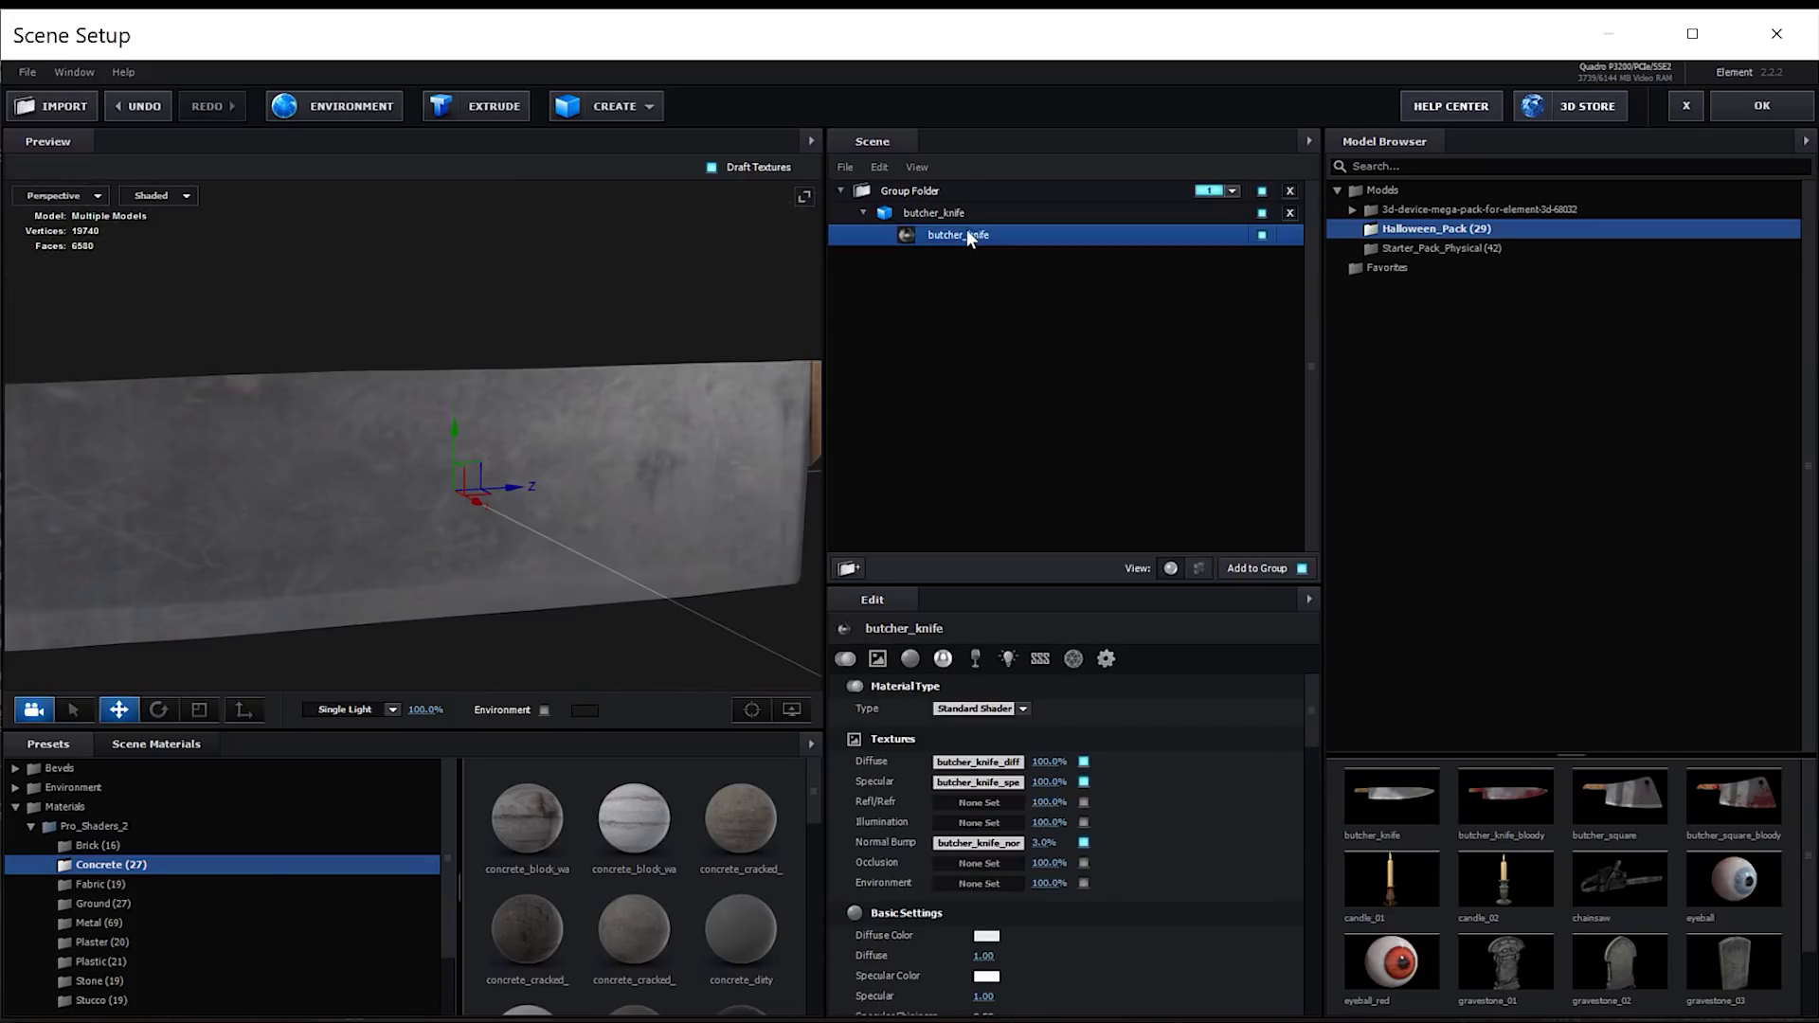
# - Strengthen the knife material's Normal Bump while orbiting around the blade
pyautogui.moveTo(610, 551); pyautogui.dragTo(633, 503)
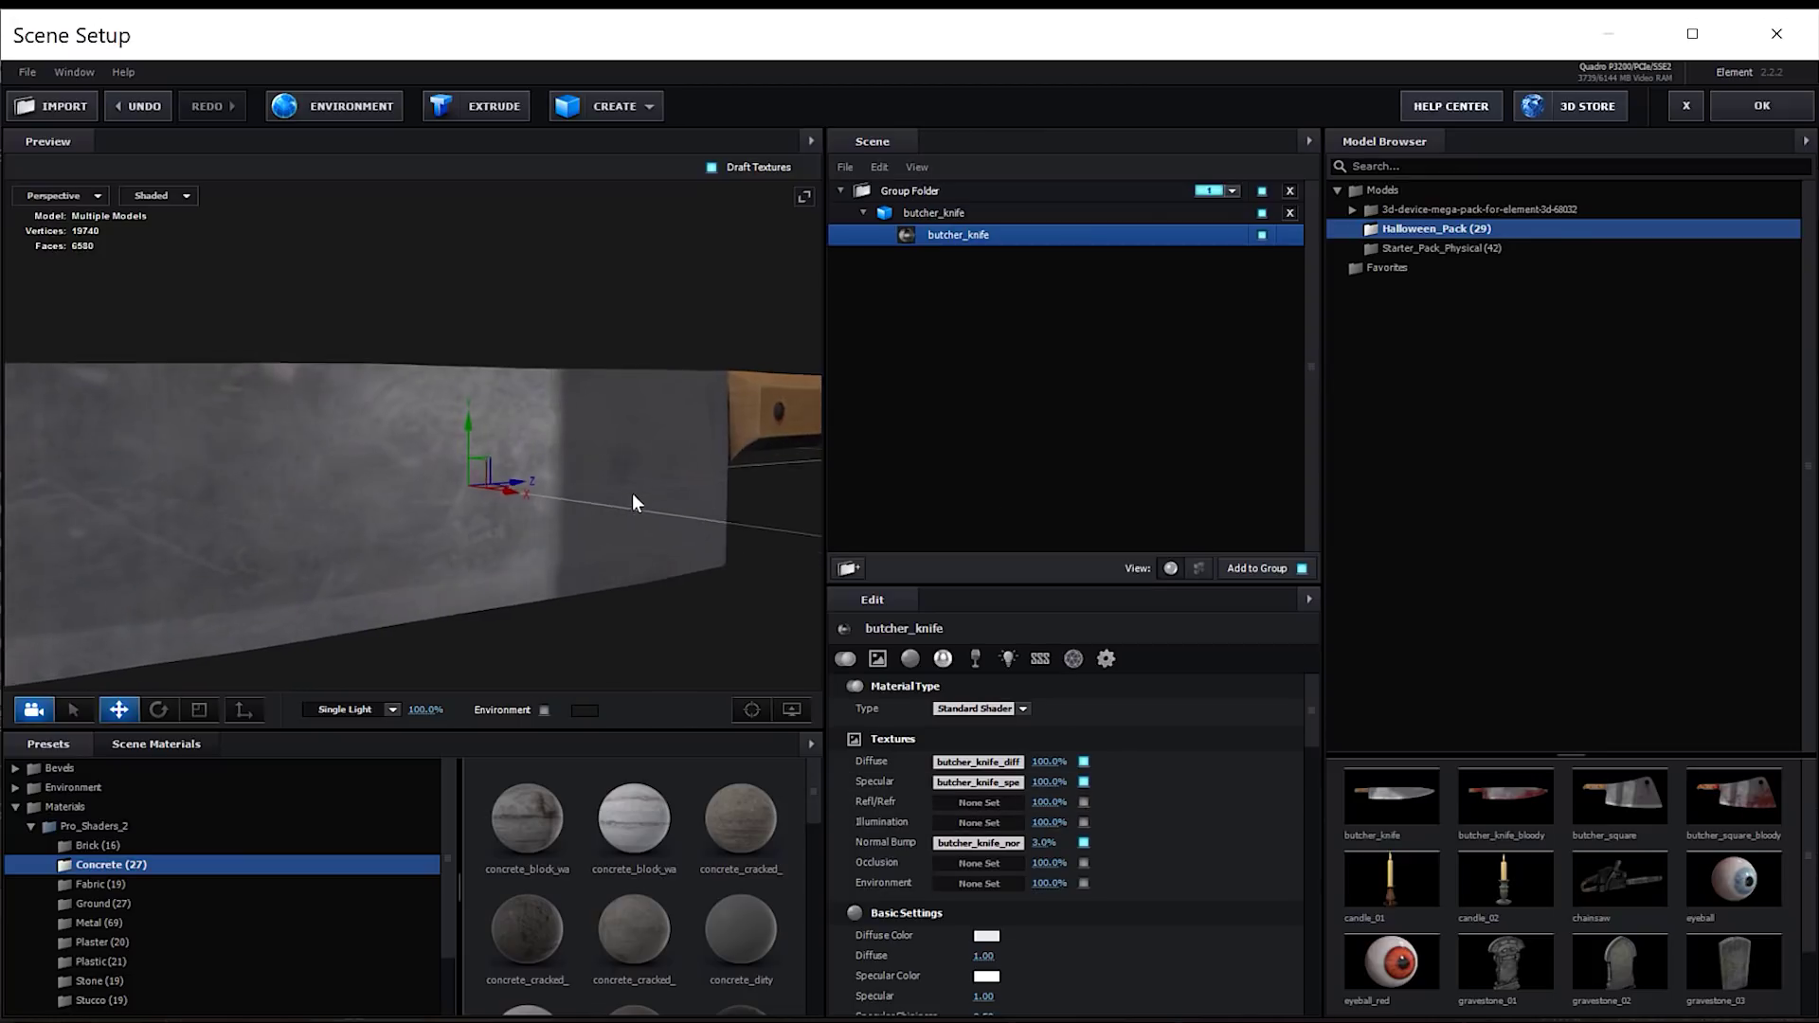
pyautogui.moveTo(471, 490); pyautogui.dragTo(432, 521)
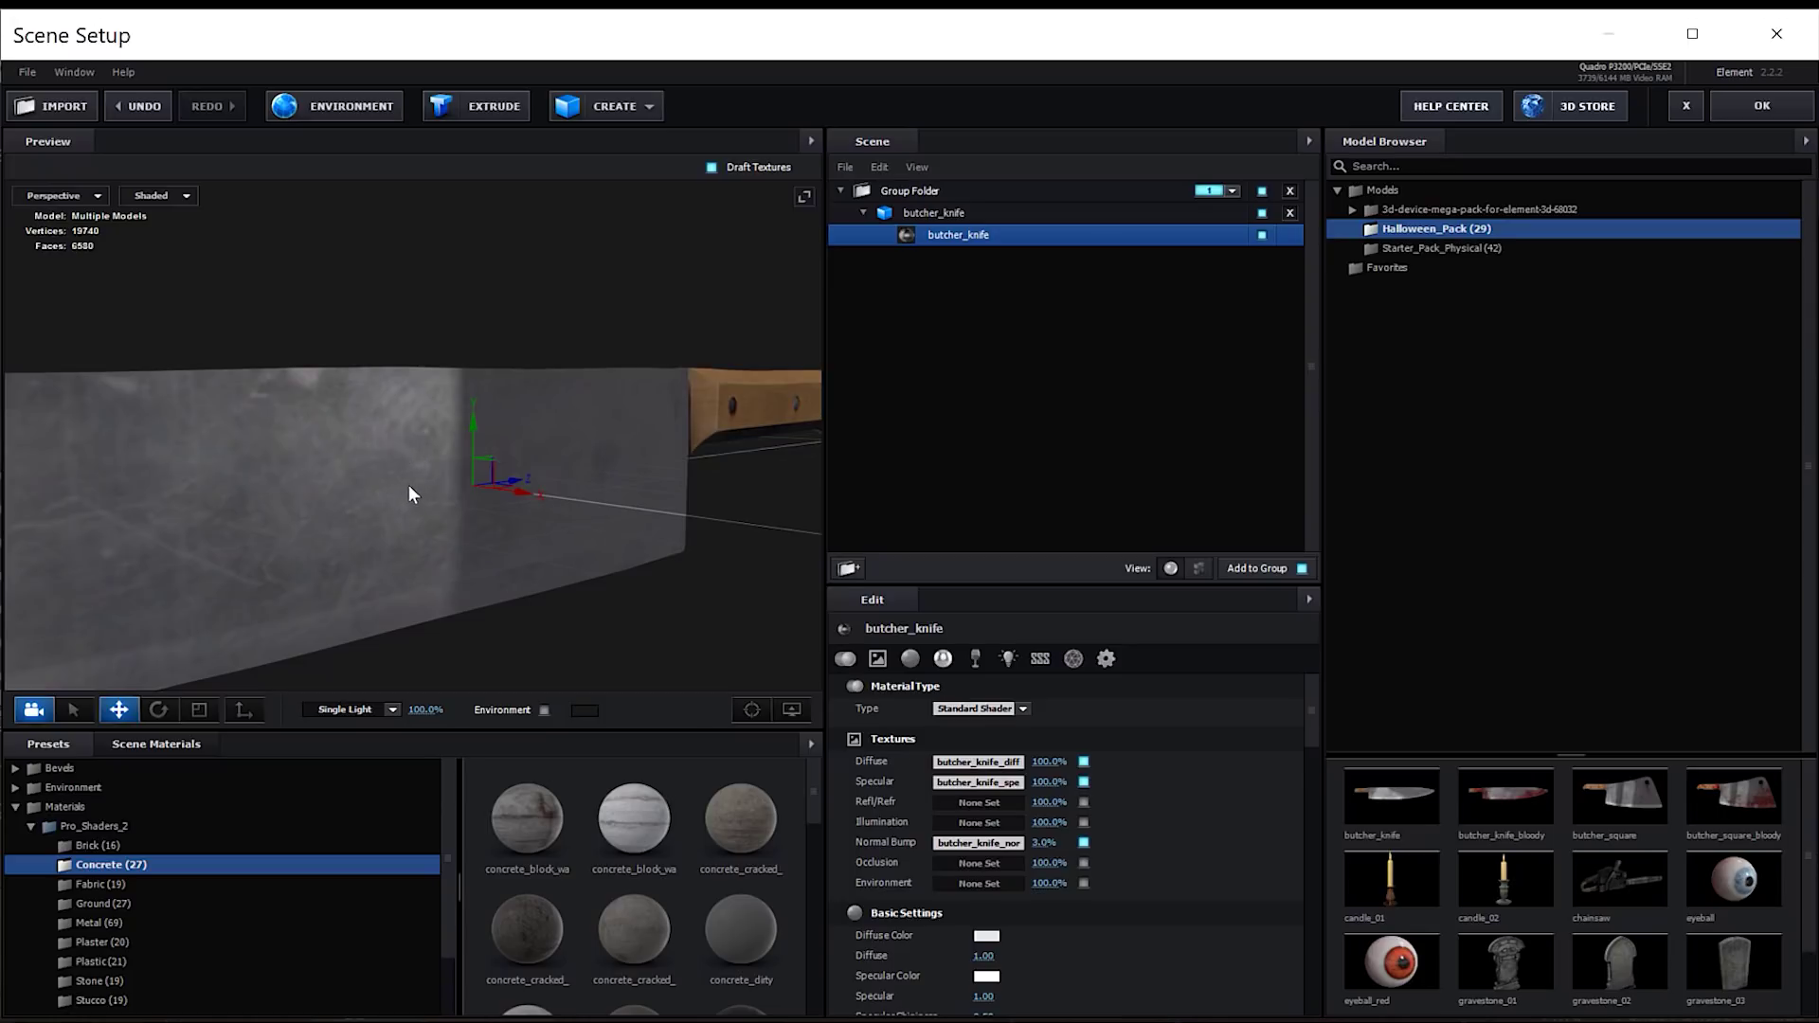
pyautogui.moveTo(378, 550); pyautogui.dragTo(384, 549)
pyautogui.moveTo(734, 410)
pyautogui.mouseDown()
pyautogui.moveTo(696, 424)
pyautogui.moveTo(555, 401)
pyautogui.mouseUp()
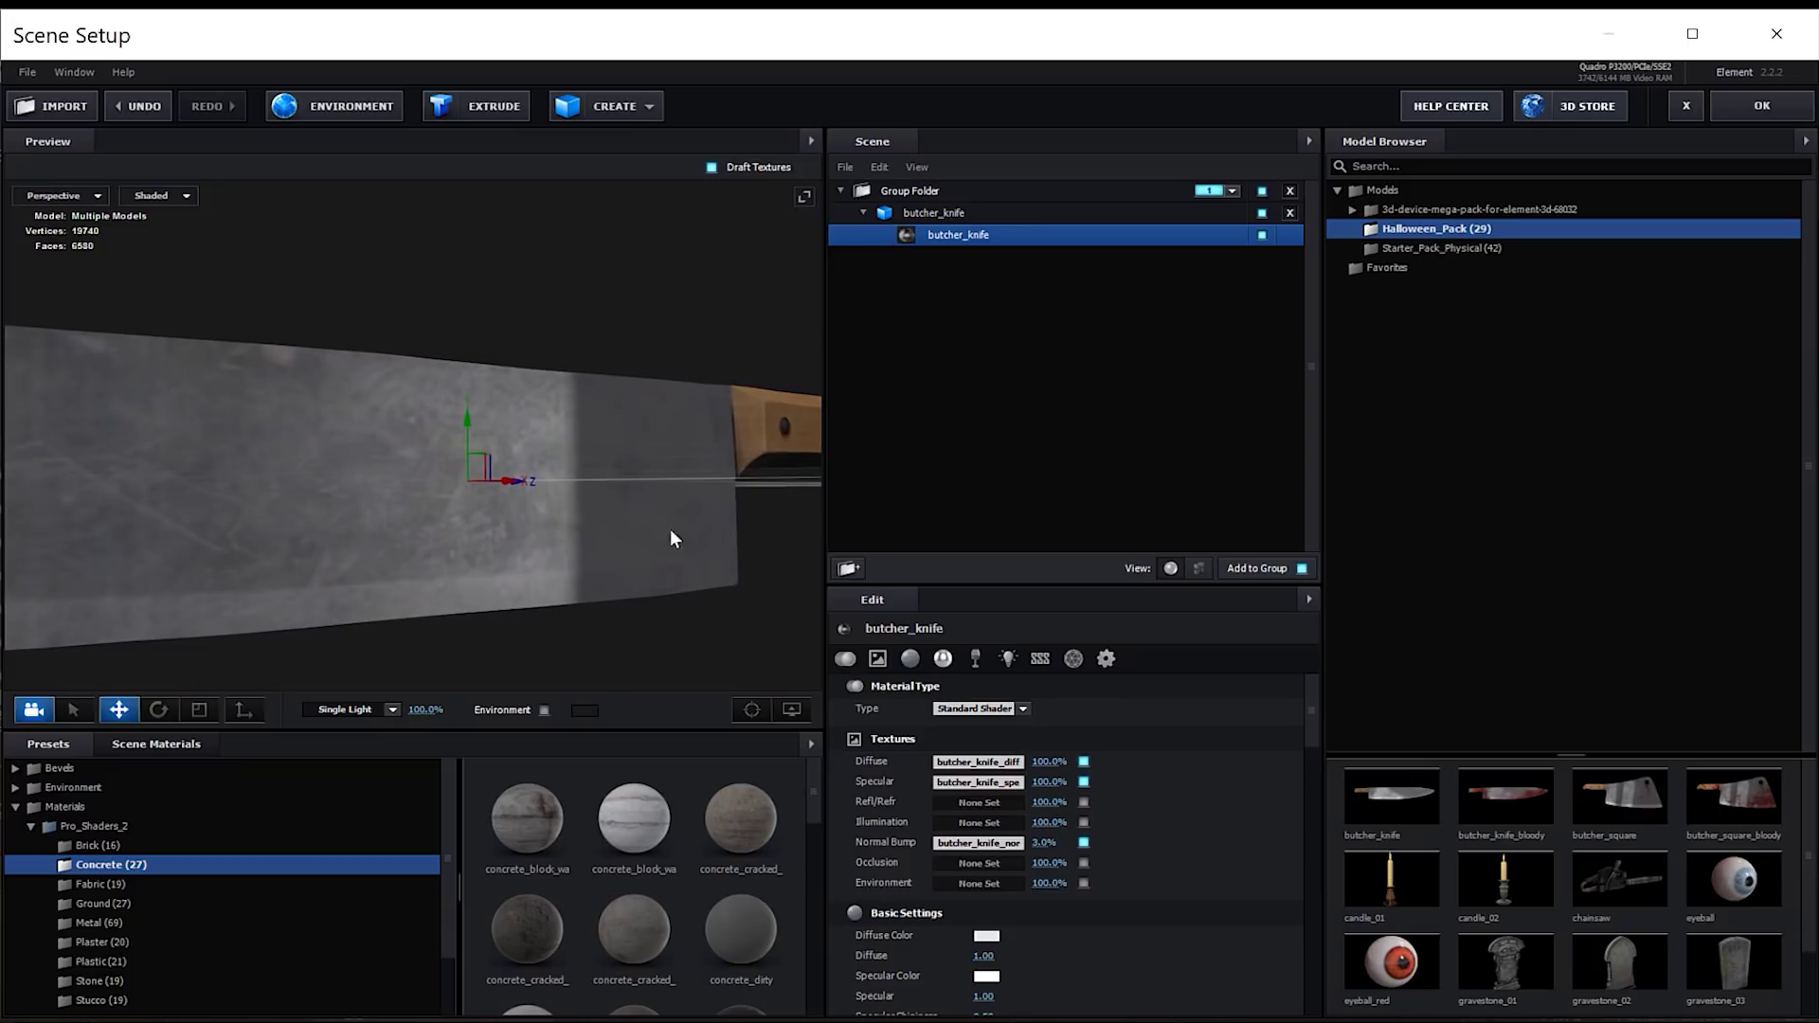
pyautogui.moveTo(1042, 851); pyautogui.dragTo(1298, 846)
# - Lower the knife's Reflection Intensity to 25%, then zoom out to see the whole knife
pyautogui.moveTo(300, 493); pyautogui.dragTo(622, 387)
pyautogui.moveTo(607, 534); pyautogui.dragTo(578, 557)
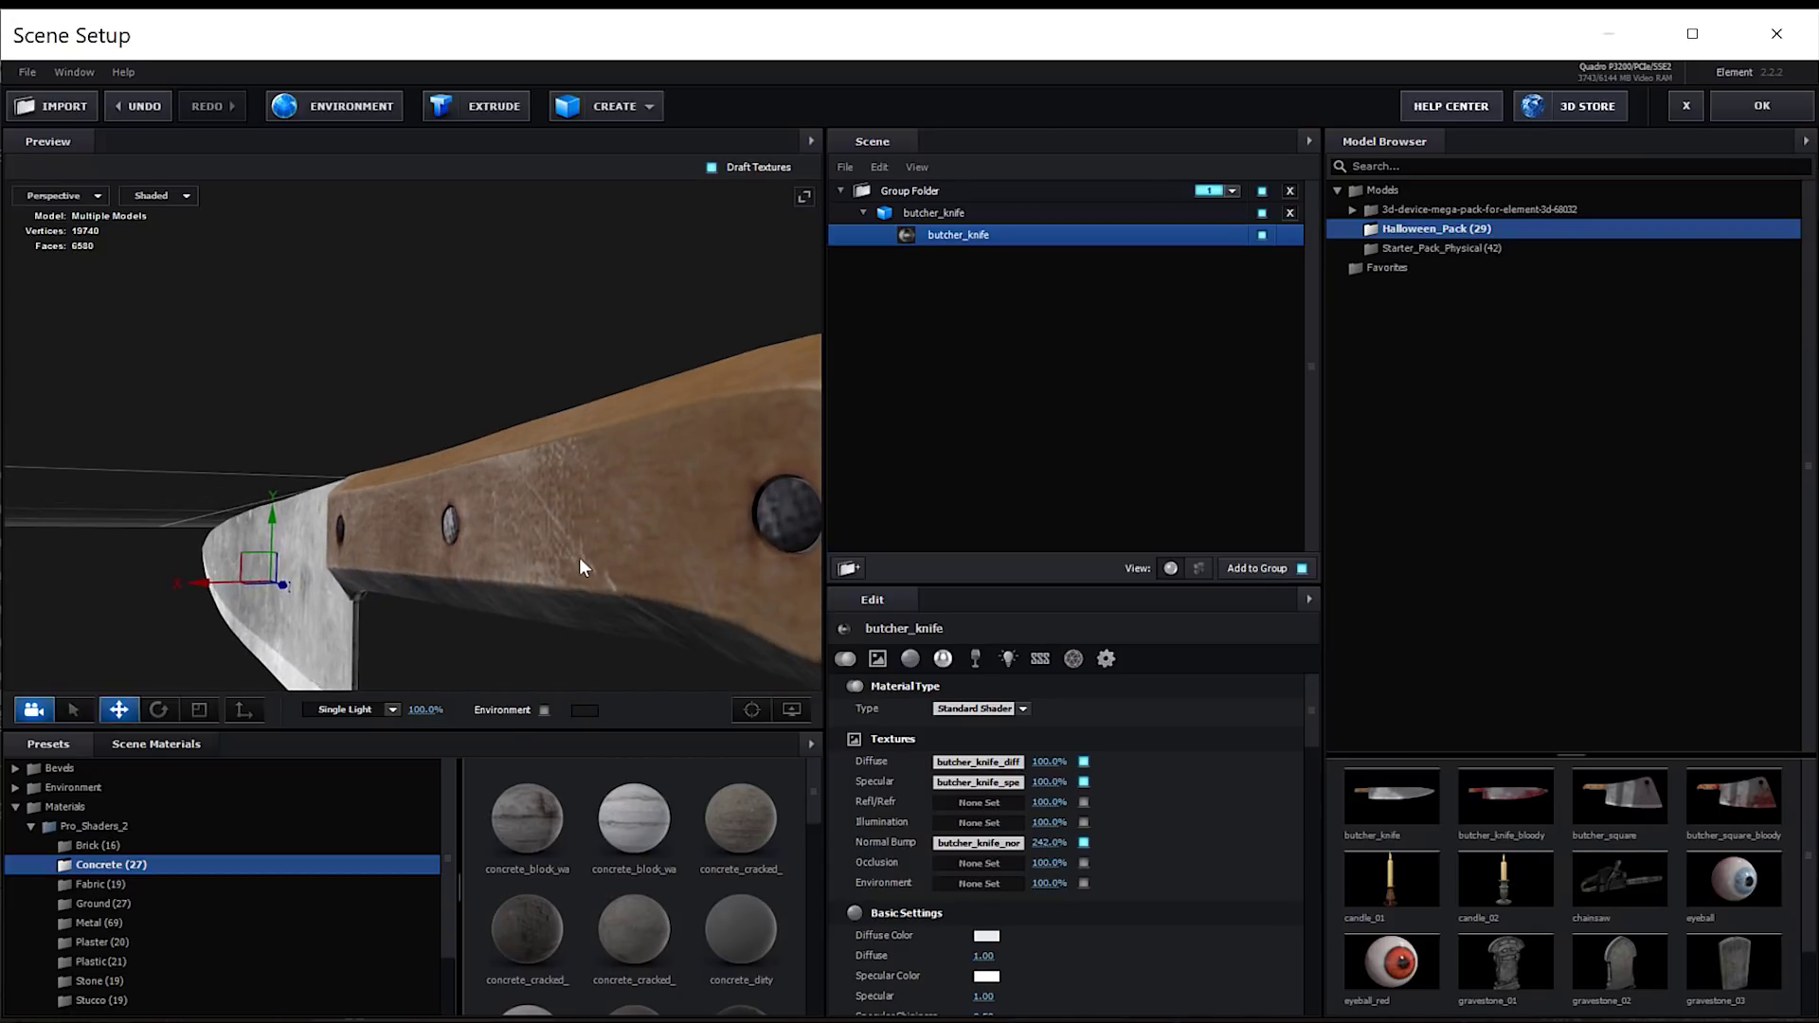
pyautogui.moveTo(1315, 716); pyautogui.dragTo(1311, 767)
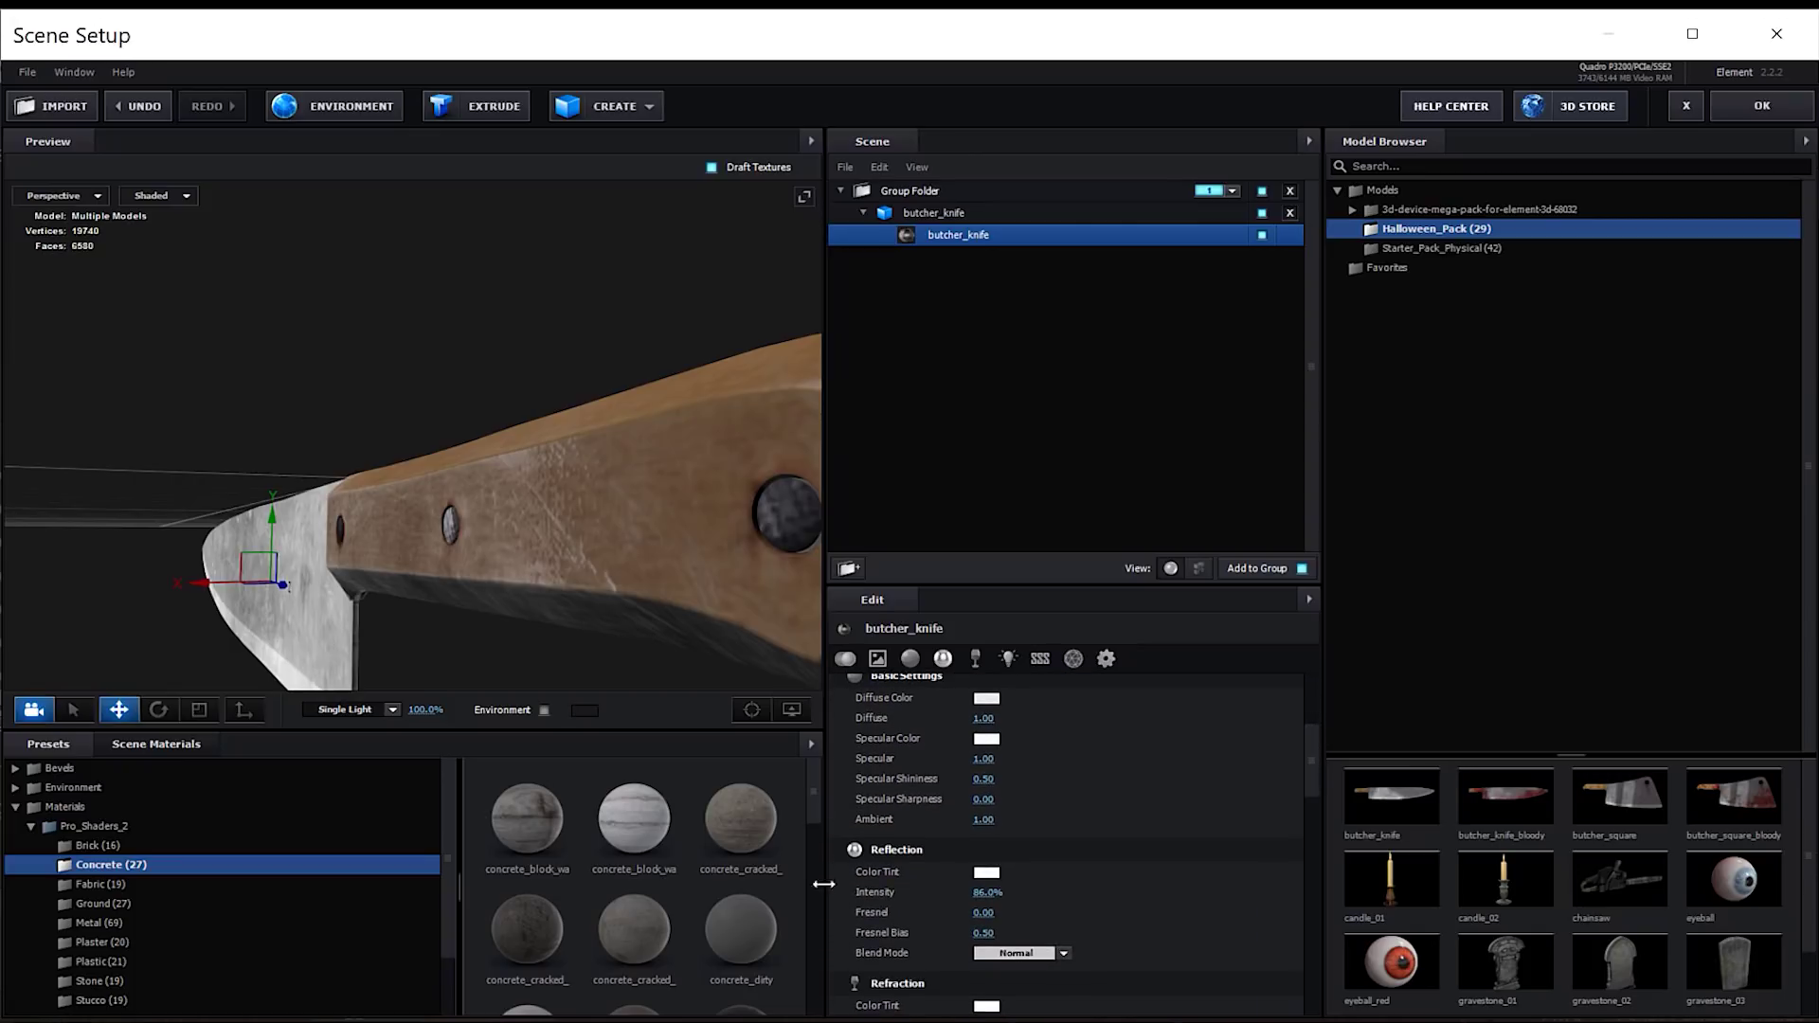
pyautogui.moveTo(987, 893); pyautogui.dragTo(930, 894)
pyautogui.moveTo(682, 587); pyautogui.dragTo(512, 356)
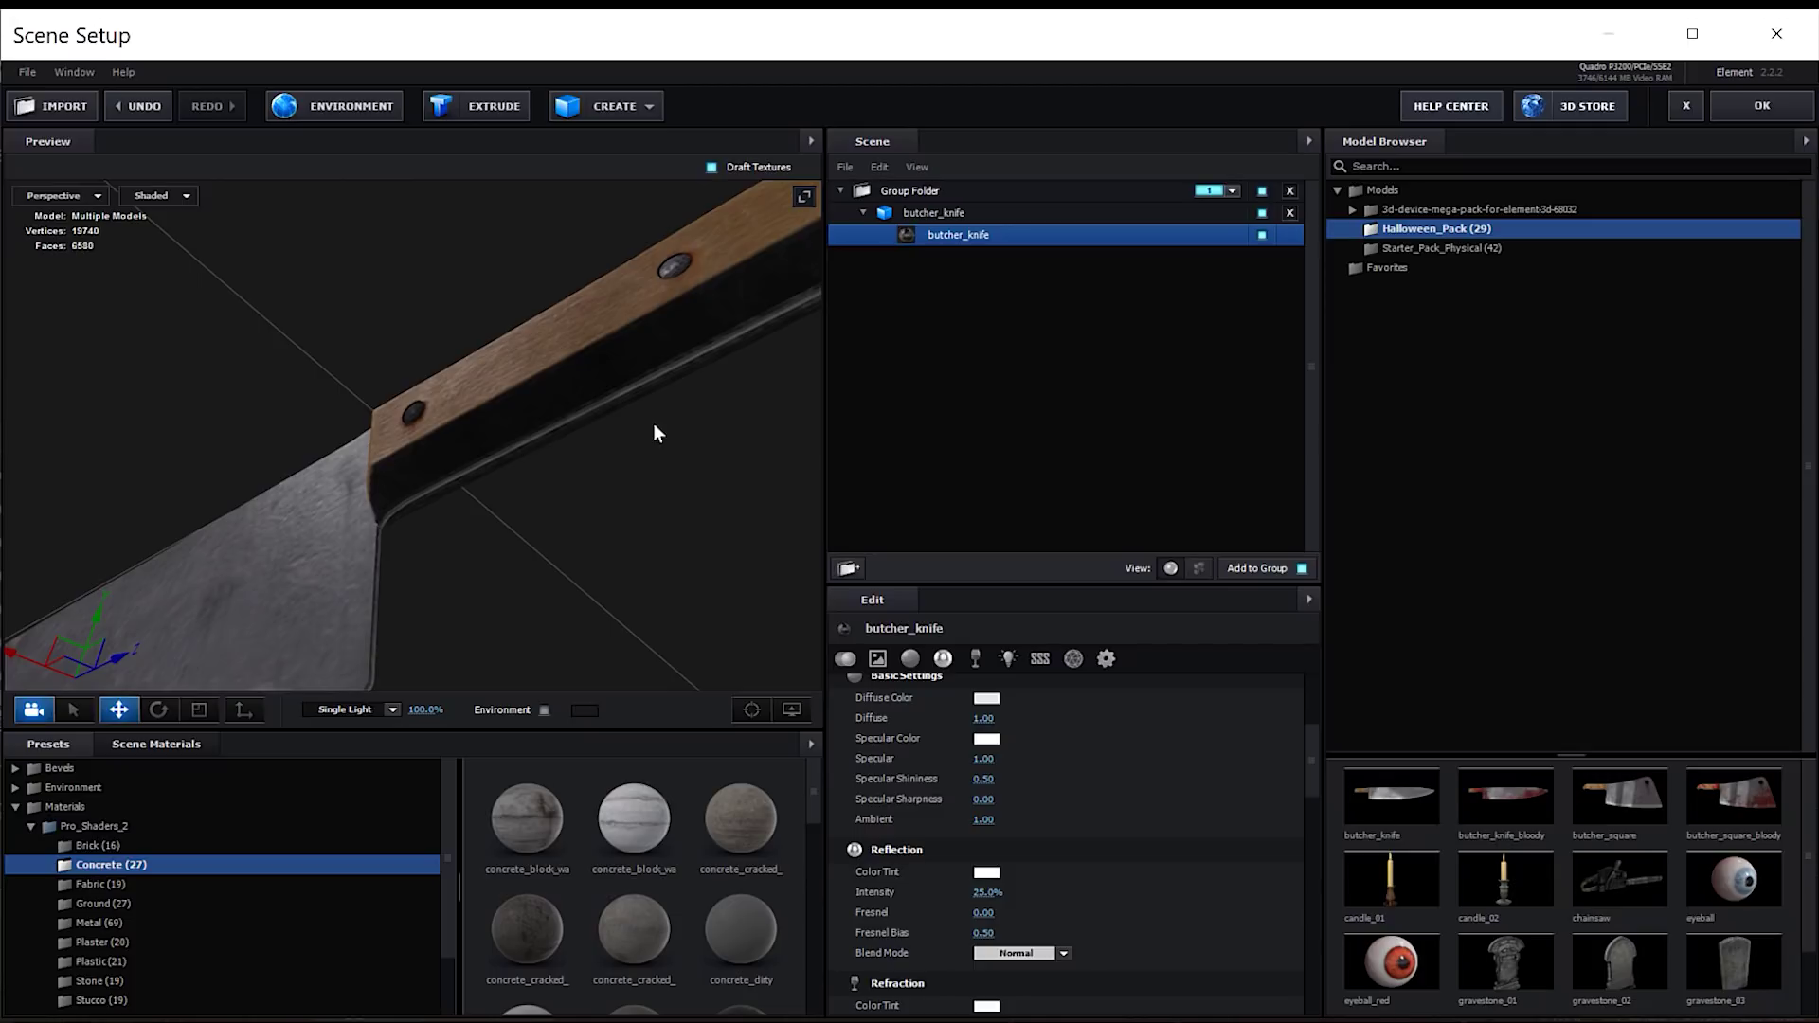
pyautogui.moveTo(593, 394); pyautogui.dragTo(319, 532)
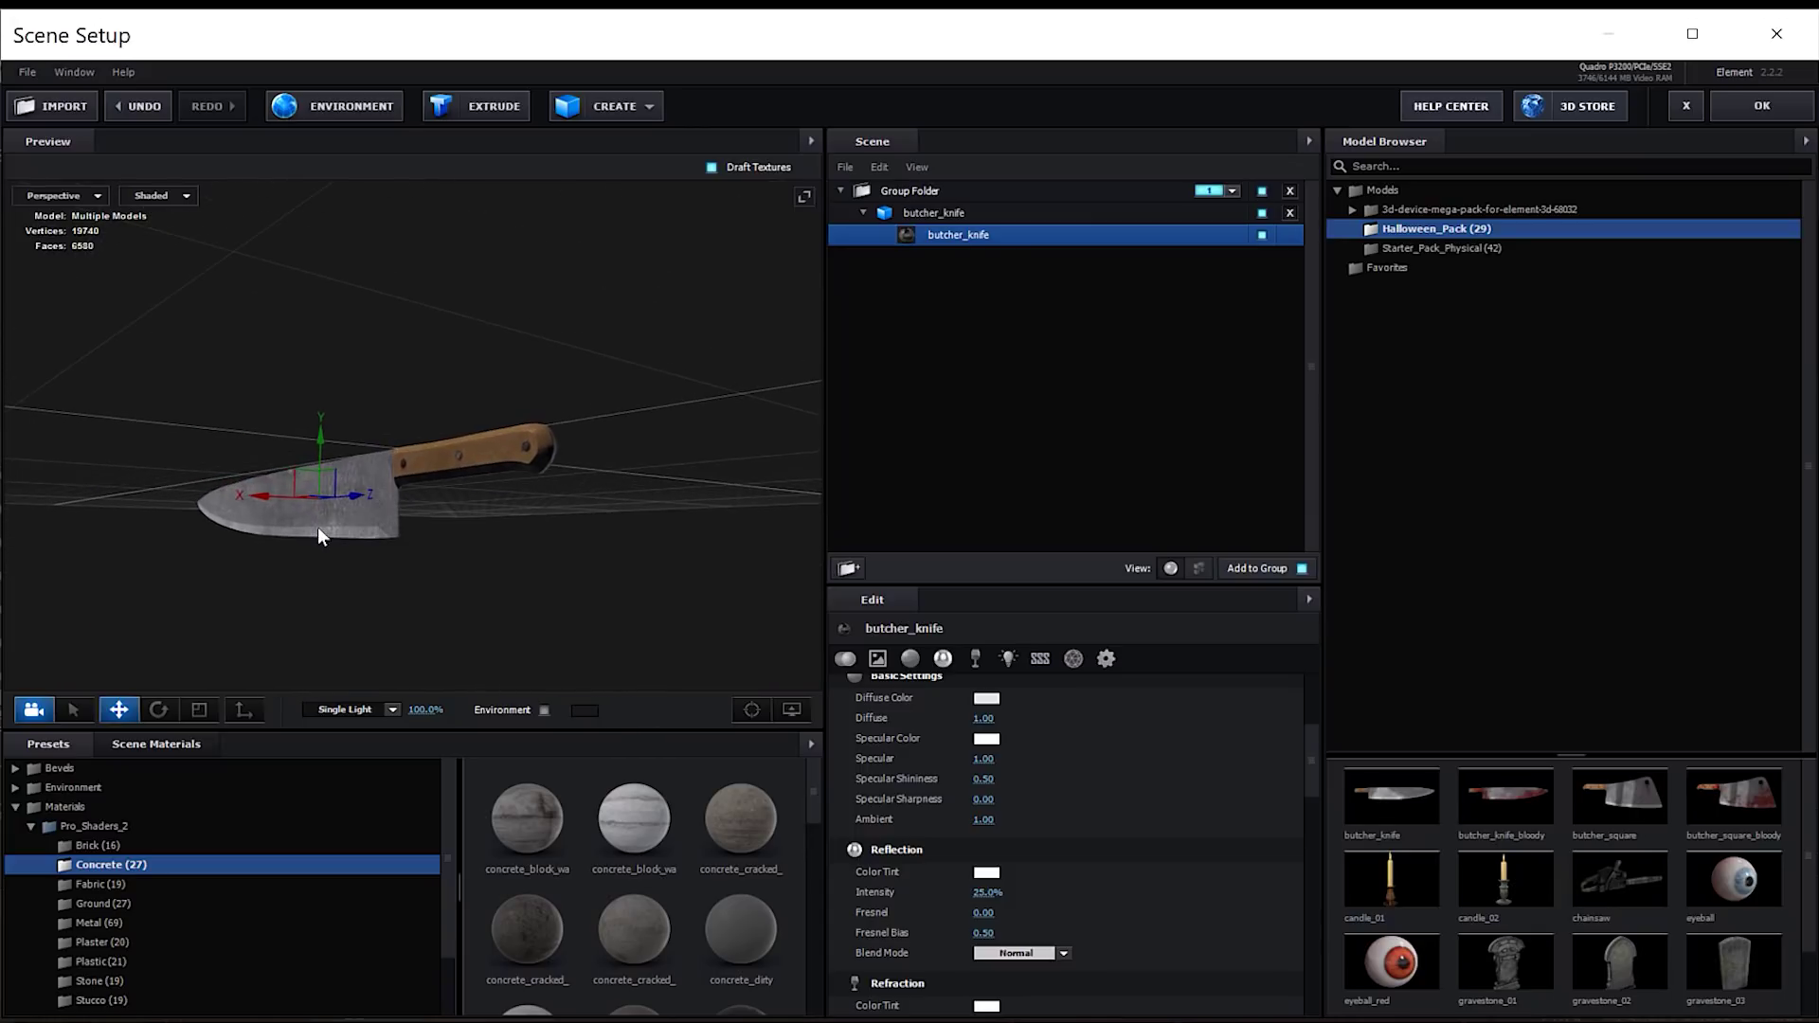
# - Apply the Element 3D scene and return to the shot's first frame in After Effects
pyautogui.click(1760, 106)
pyautogui.moveTo(915, 823); pyautogui.dragTo(719, 822)
pyautogui.moveTo(521, 826); pyautogui.dragTo(521, 826)
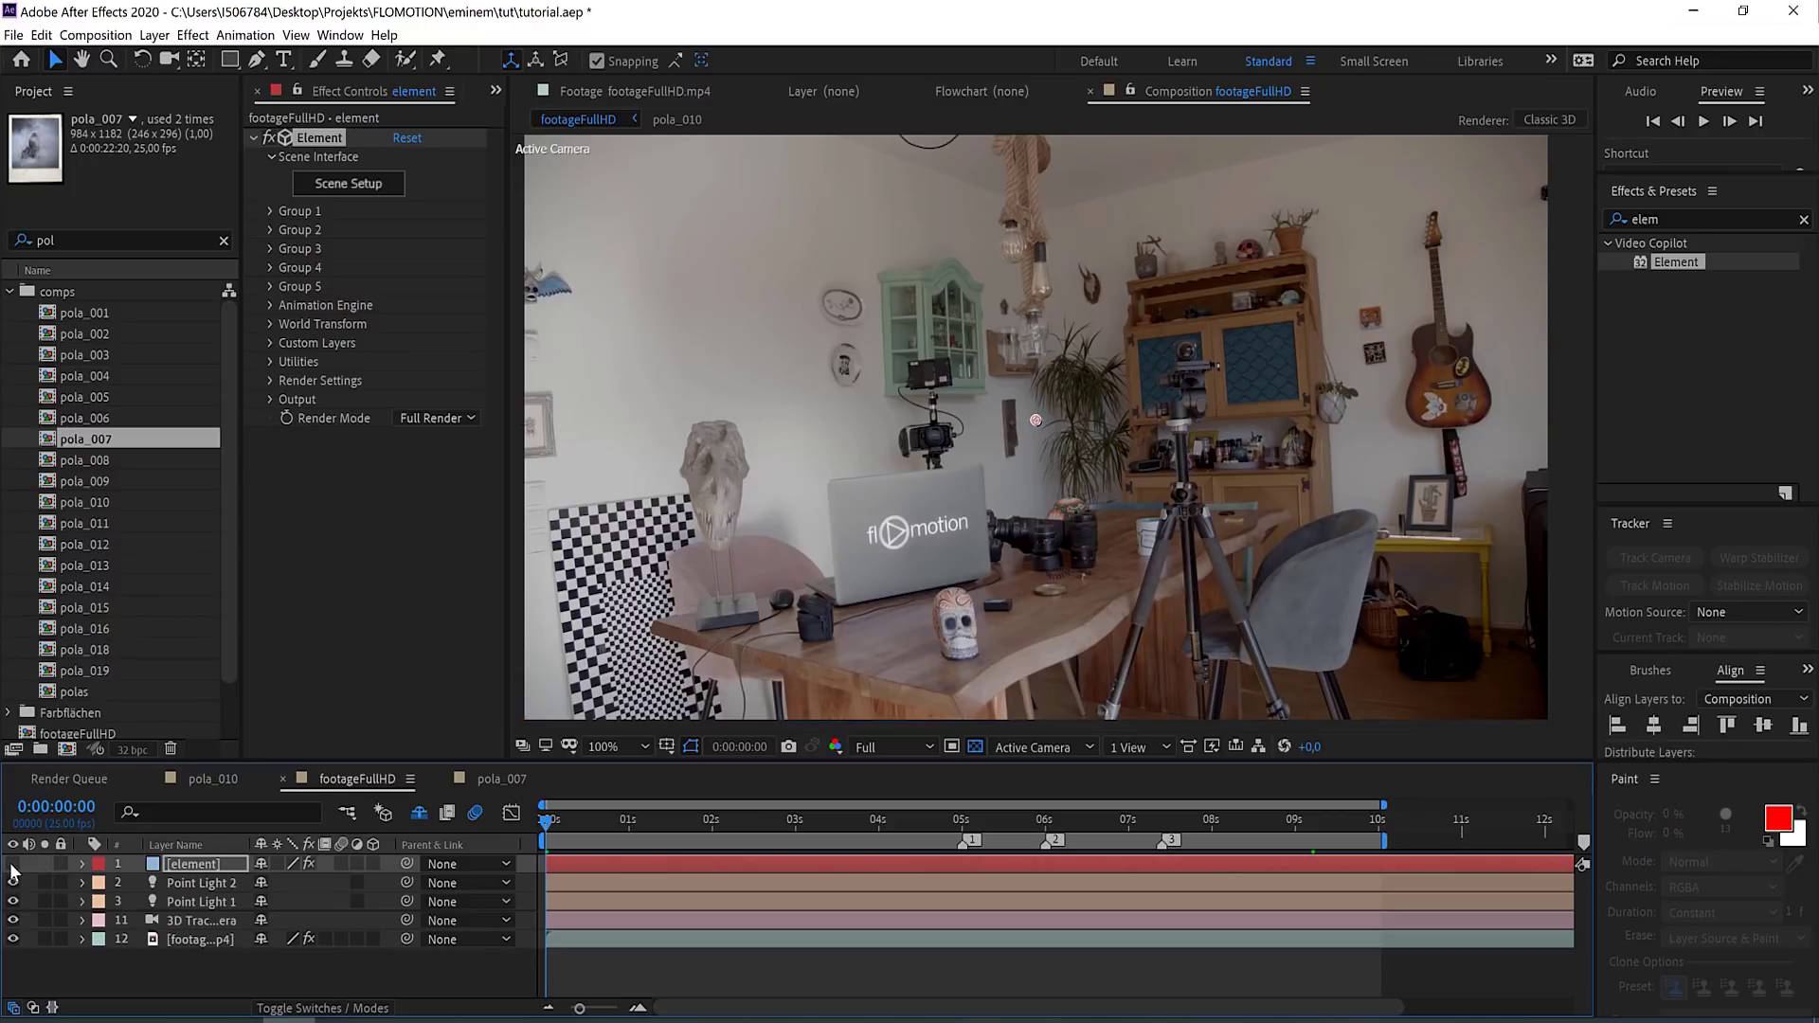
# - Set Depth of Field to Off in the 3D Tracker Camera's Camera Options and check frame 0:00:02:17
pyautogui.click(43, 864)
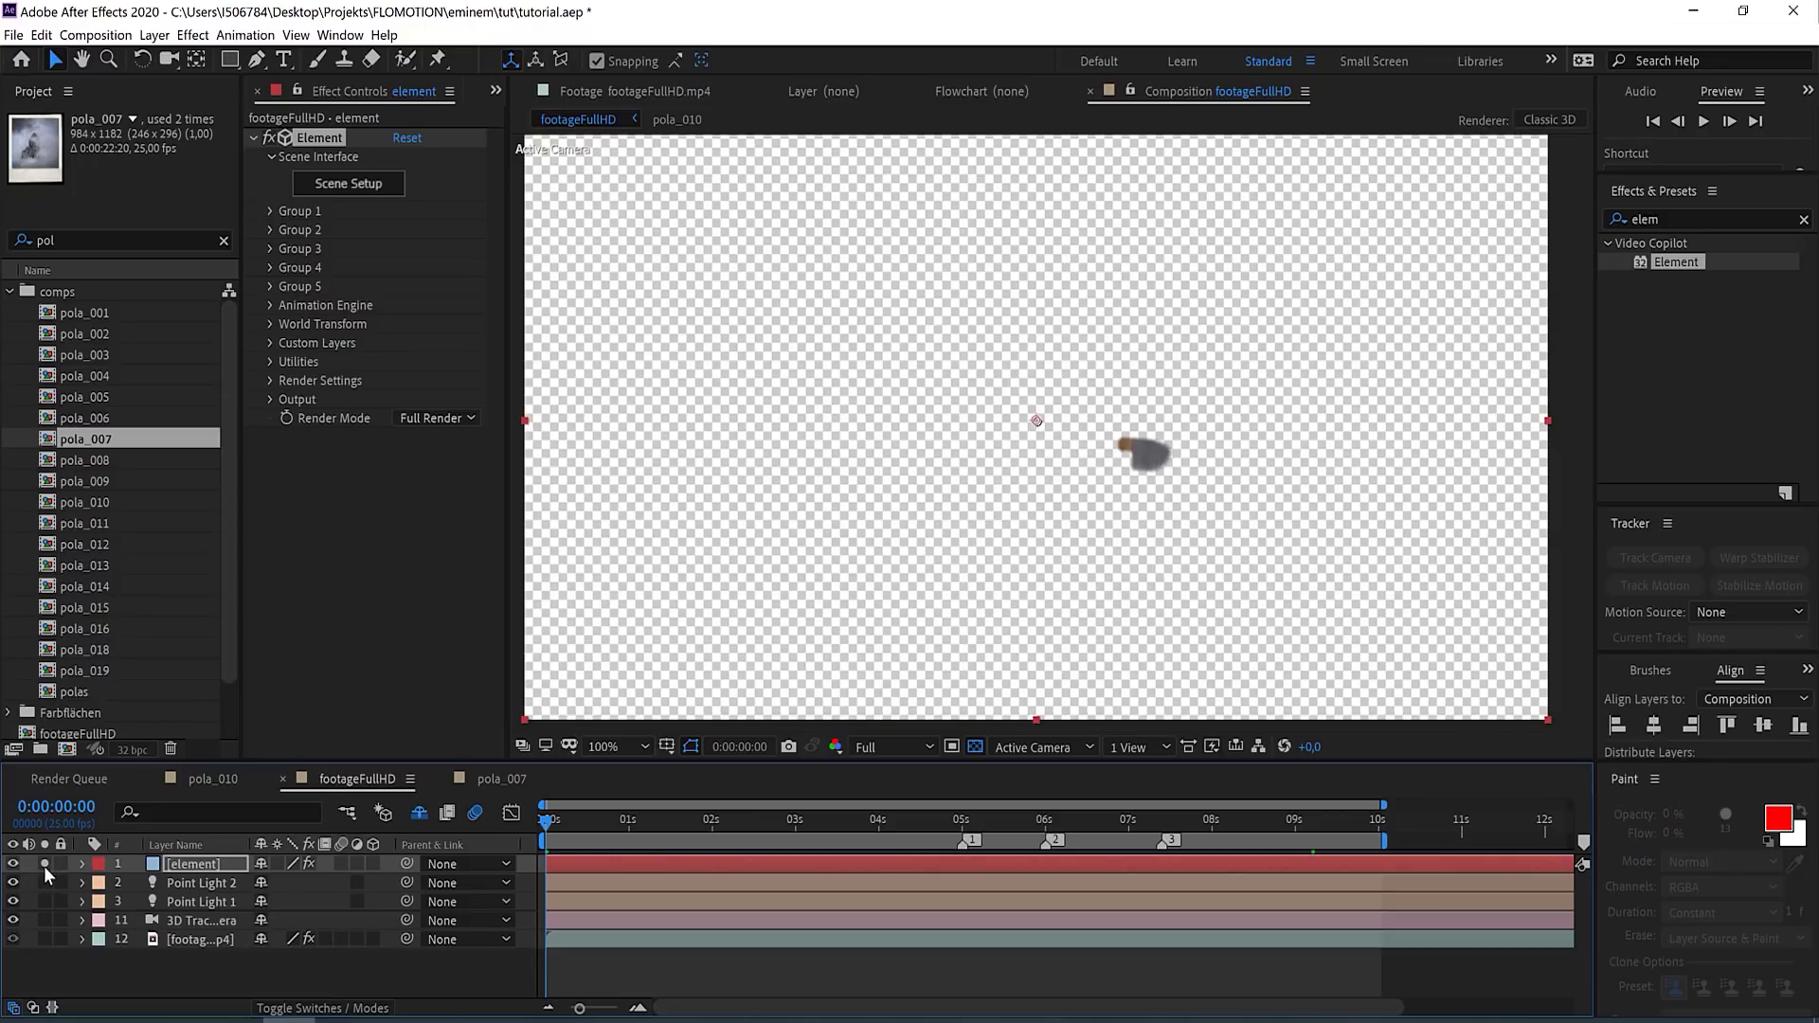
pyautogui.click(44, 864)
pyautogui.click(80, 924)
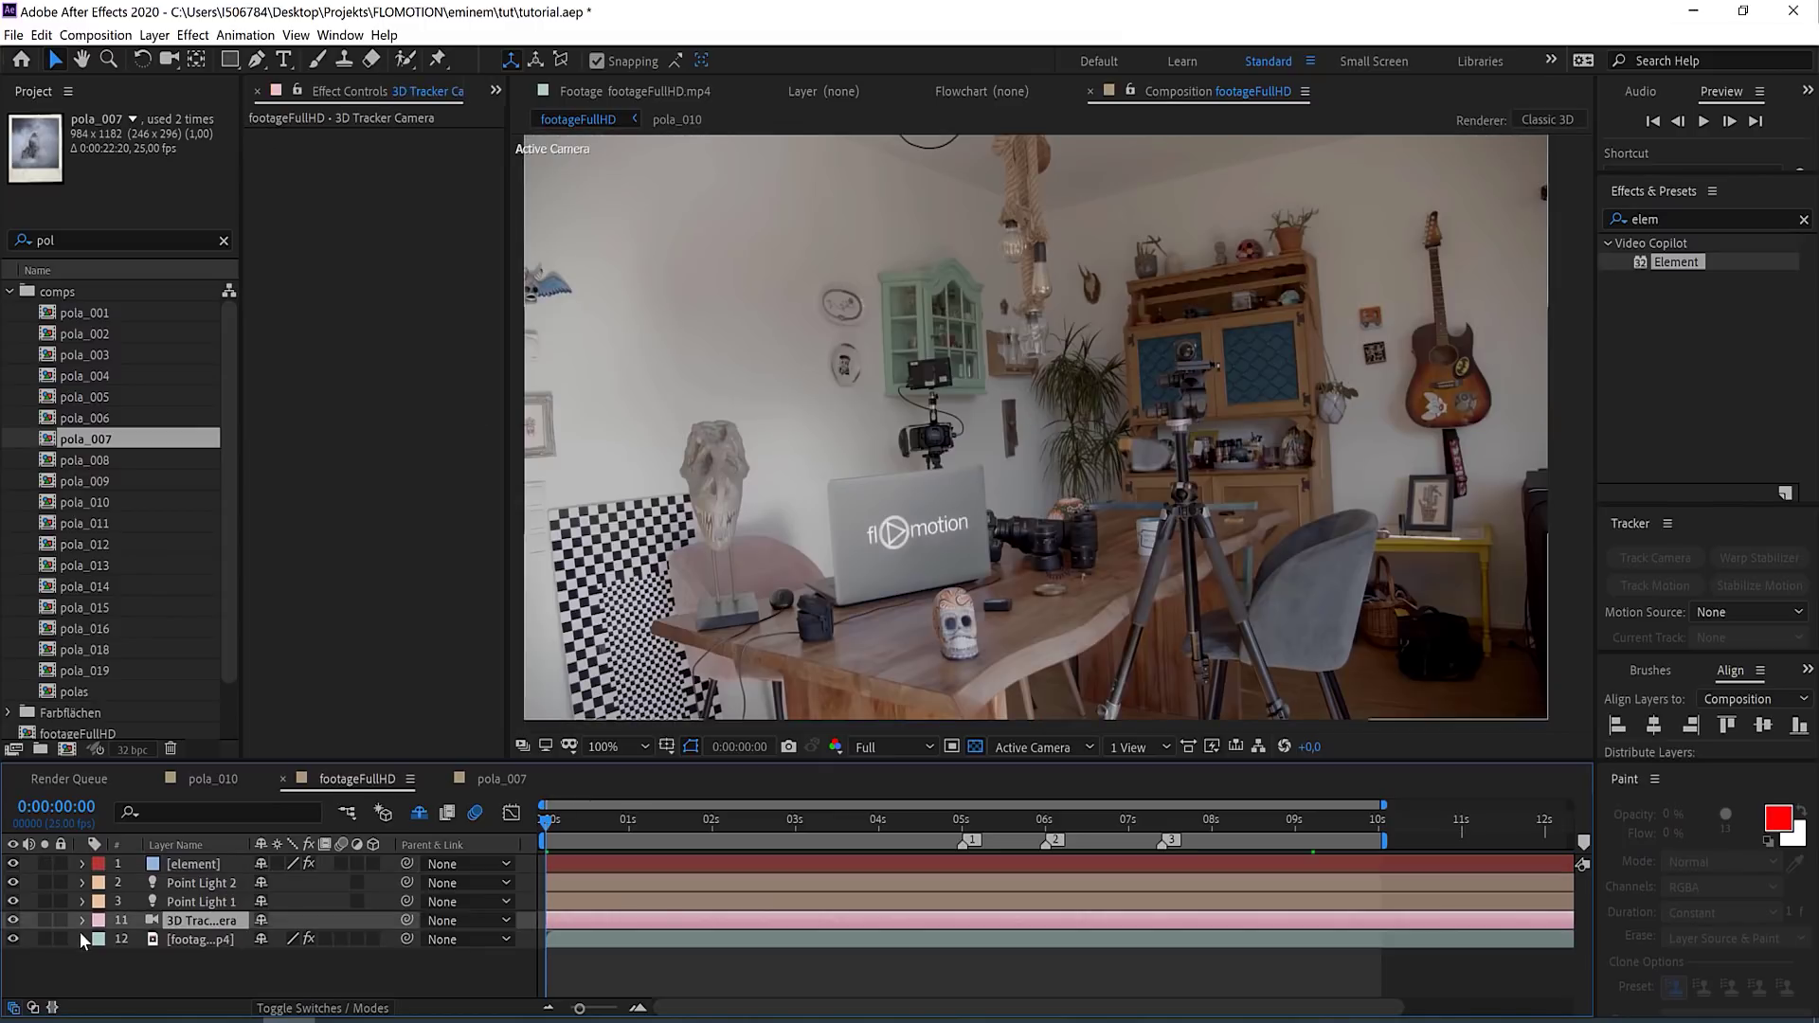
pyautogui.click(84, 920)
pyautogui.scroll(-1, 139, 930)
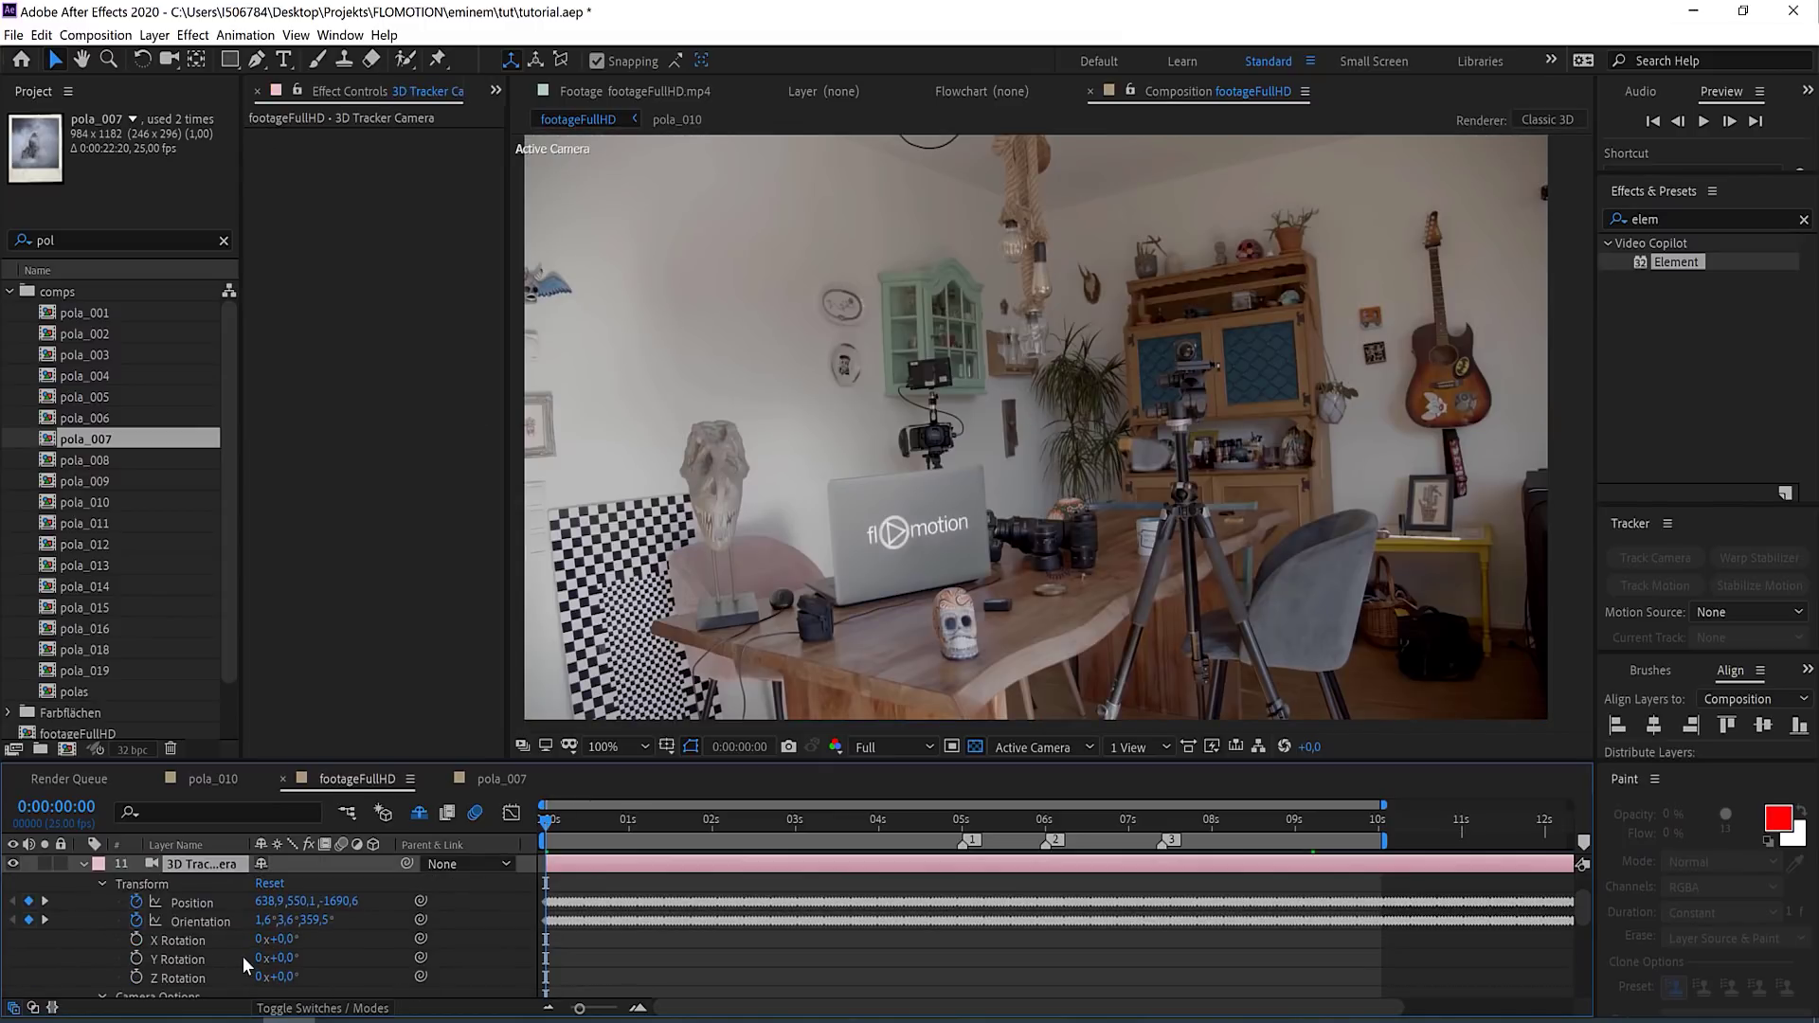
pyautogui.scroll(-2, 243, 957)
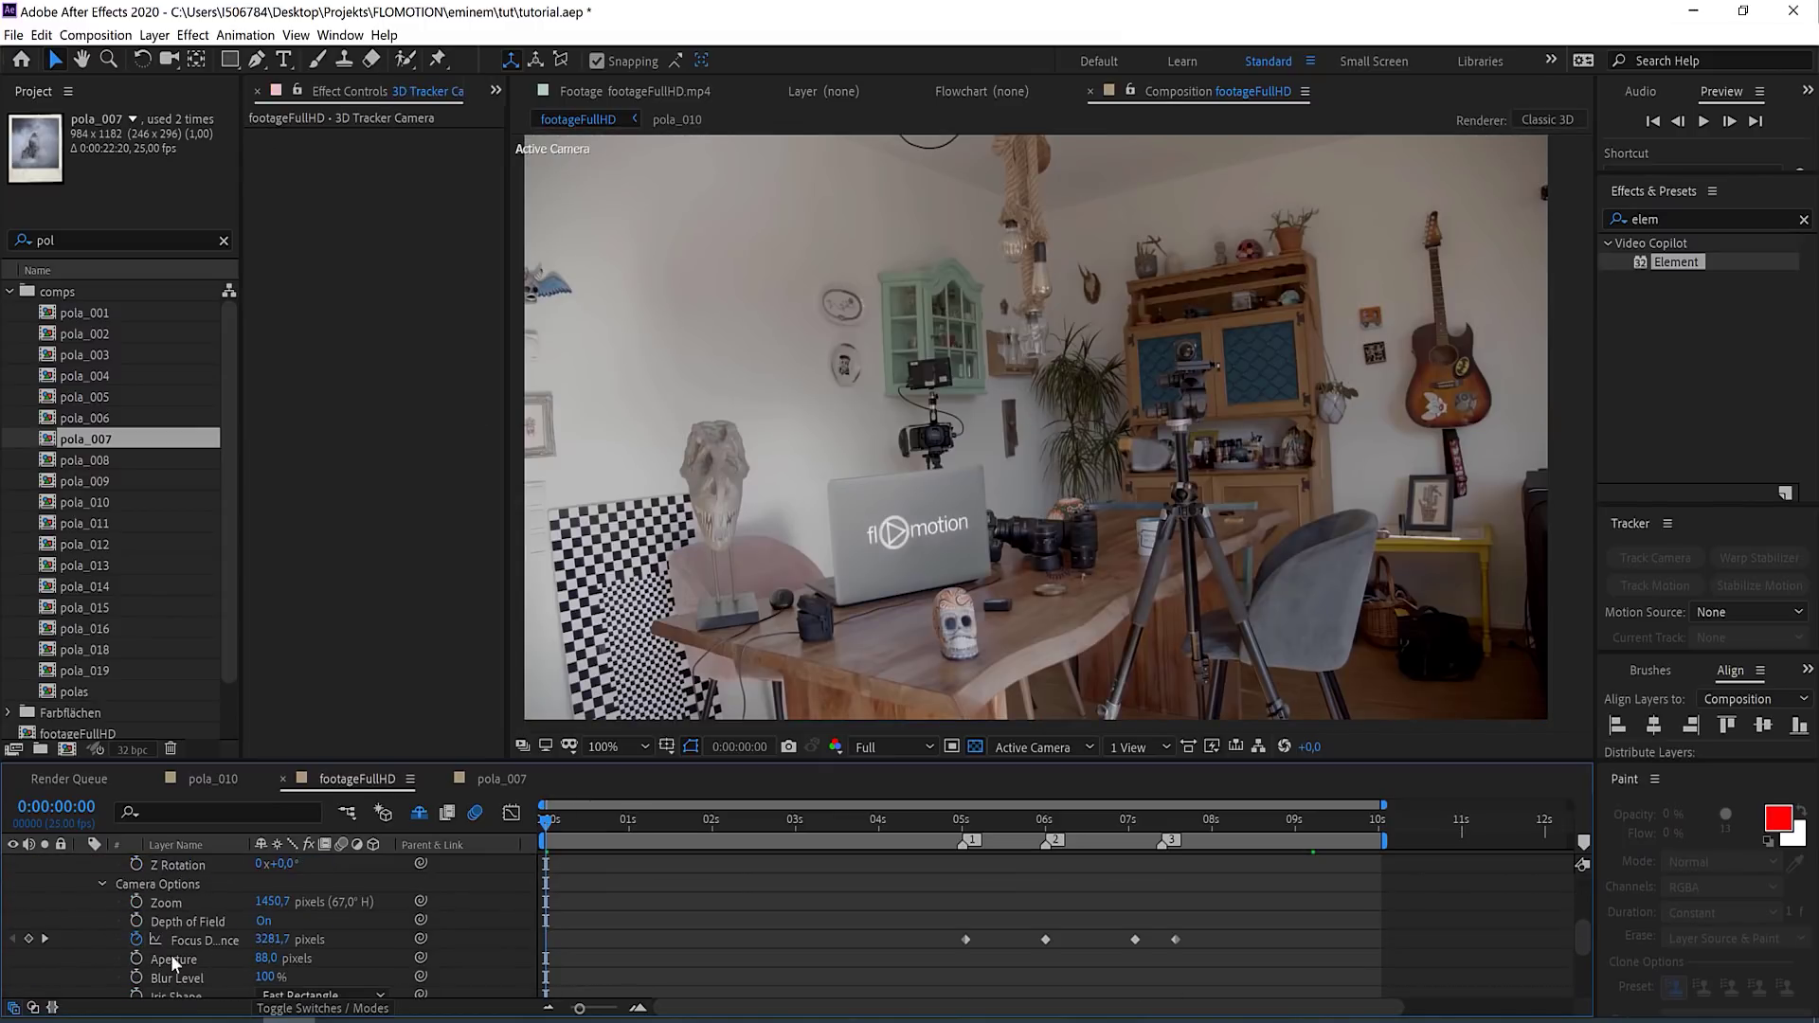
pyautogui.click(269, 922)
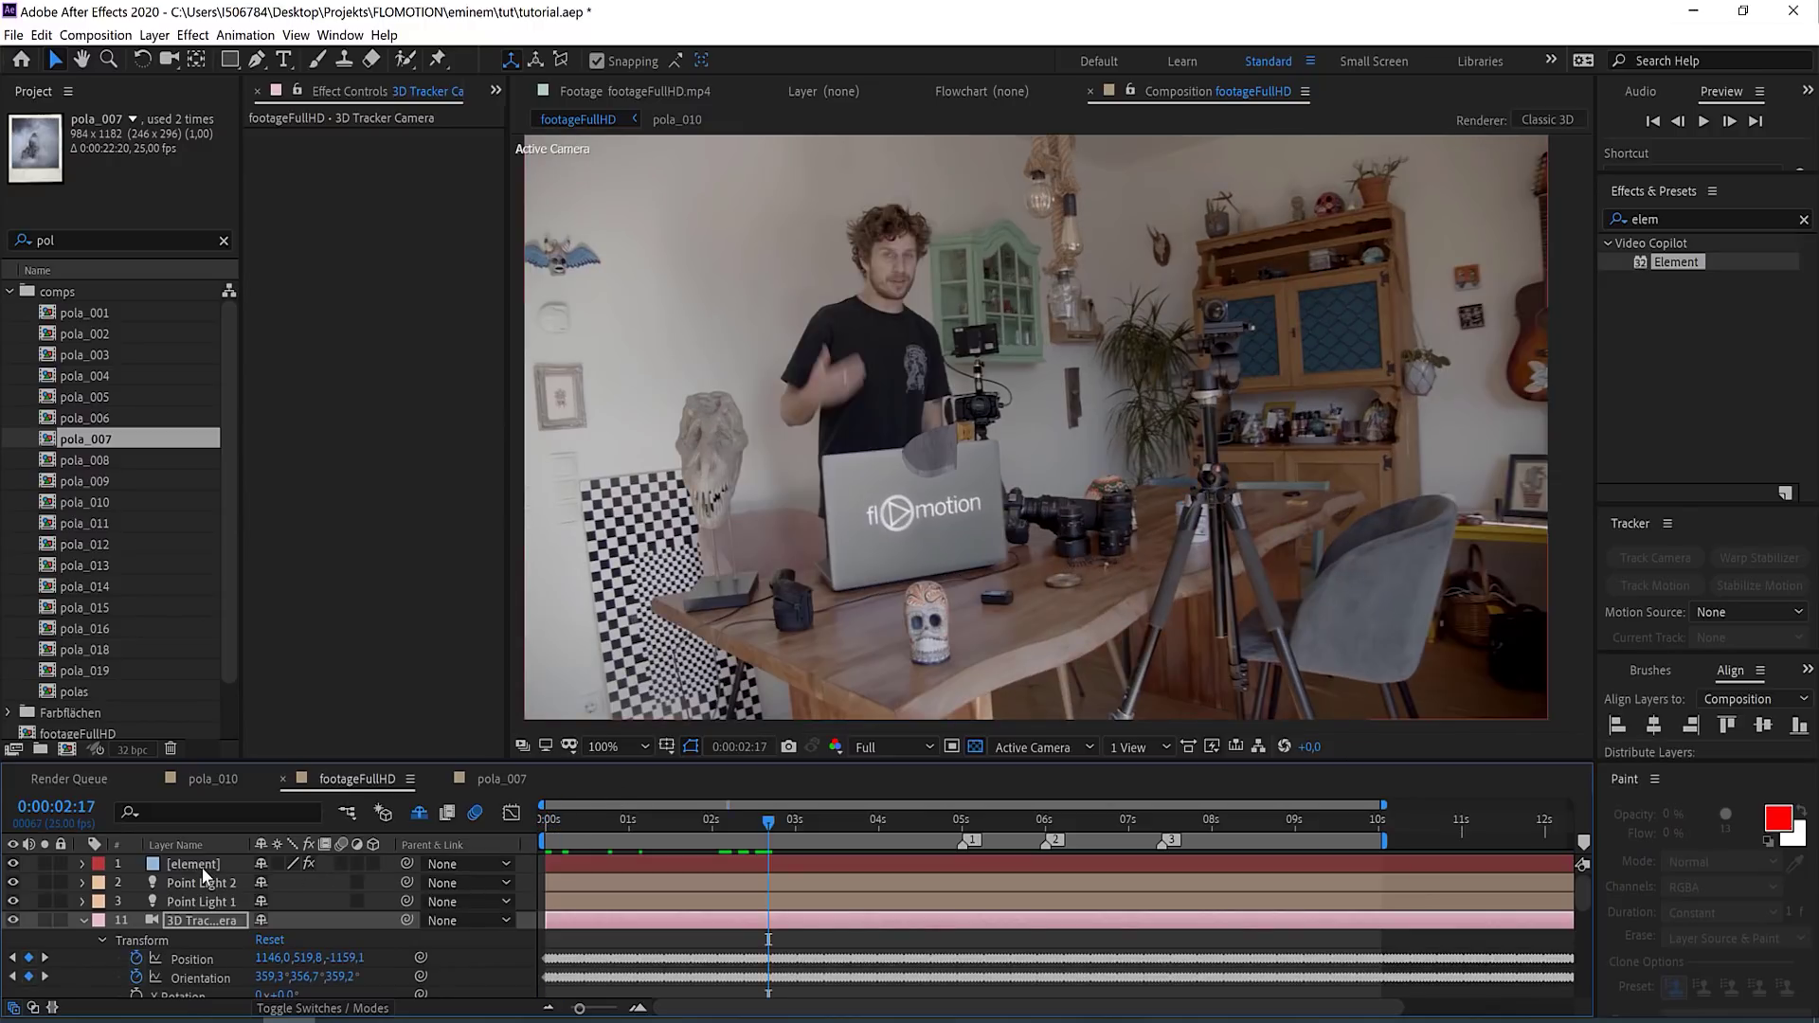
pyautogui.click(202, 867)
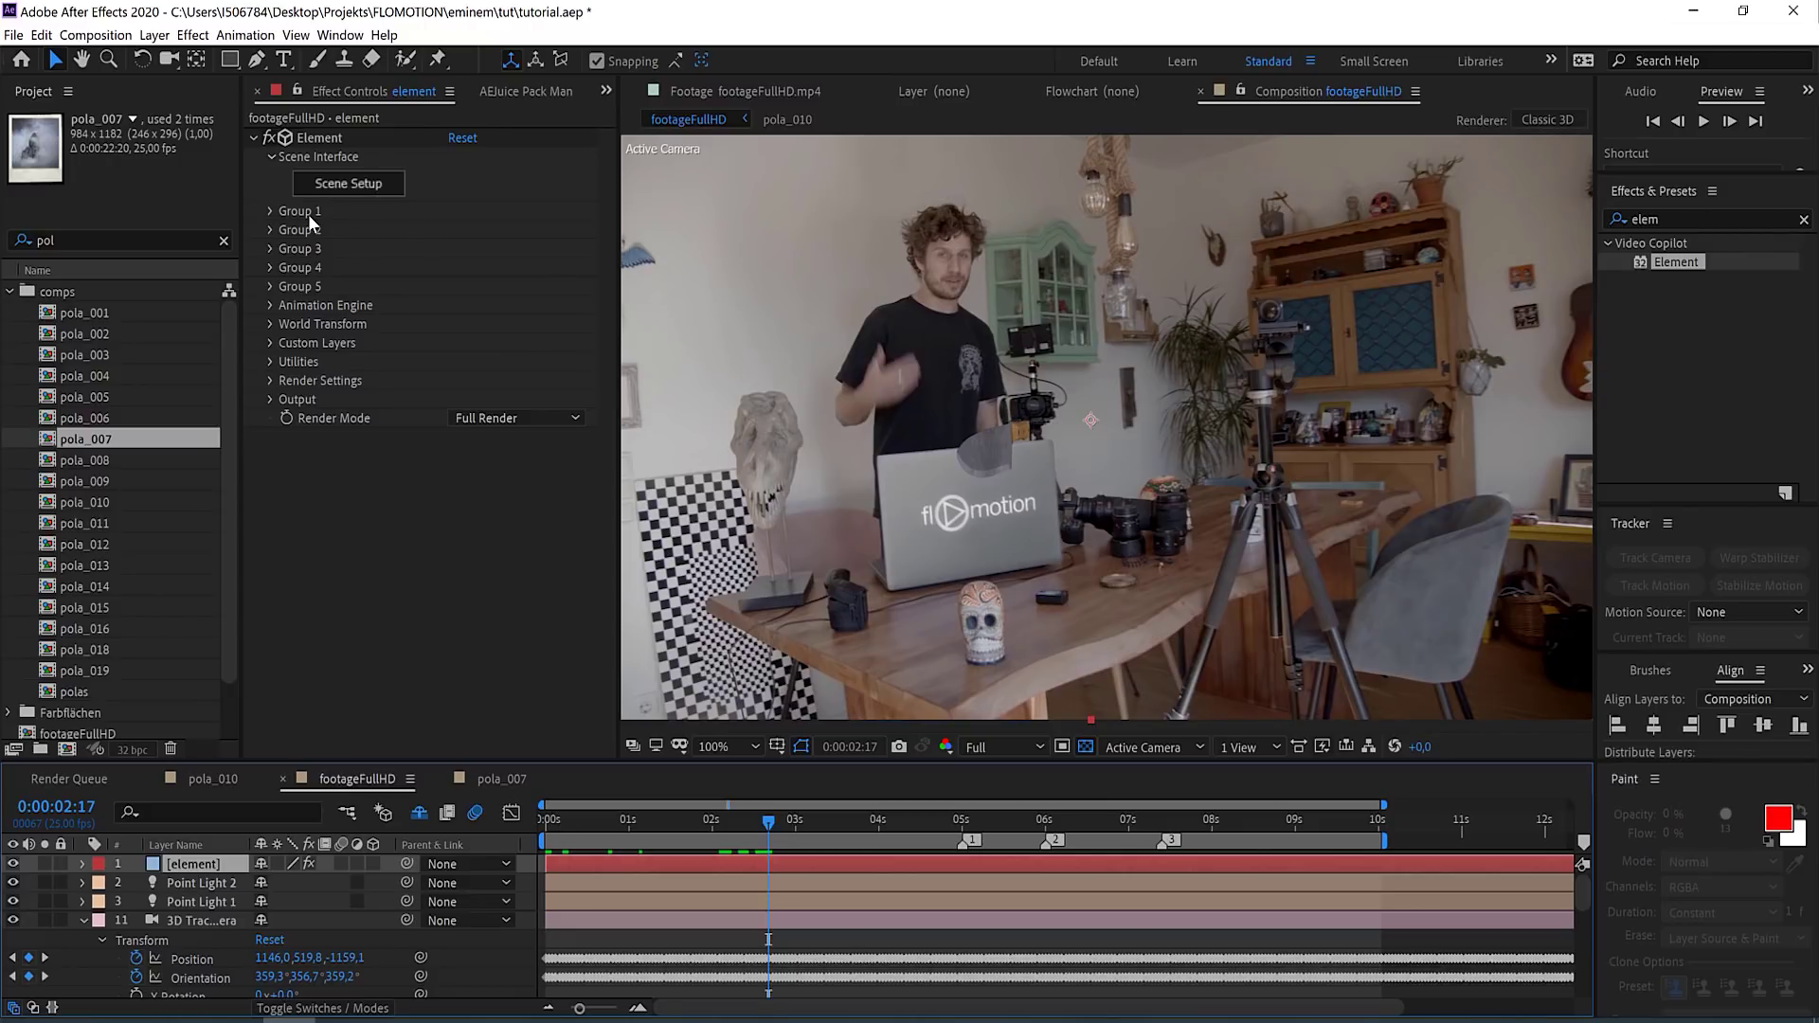
# - Set Group 1's Particle Replicator shape to 3D Grid, keeping the particle count at 1
pyautogui.click(269, 210)
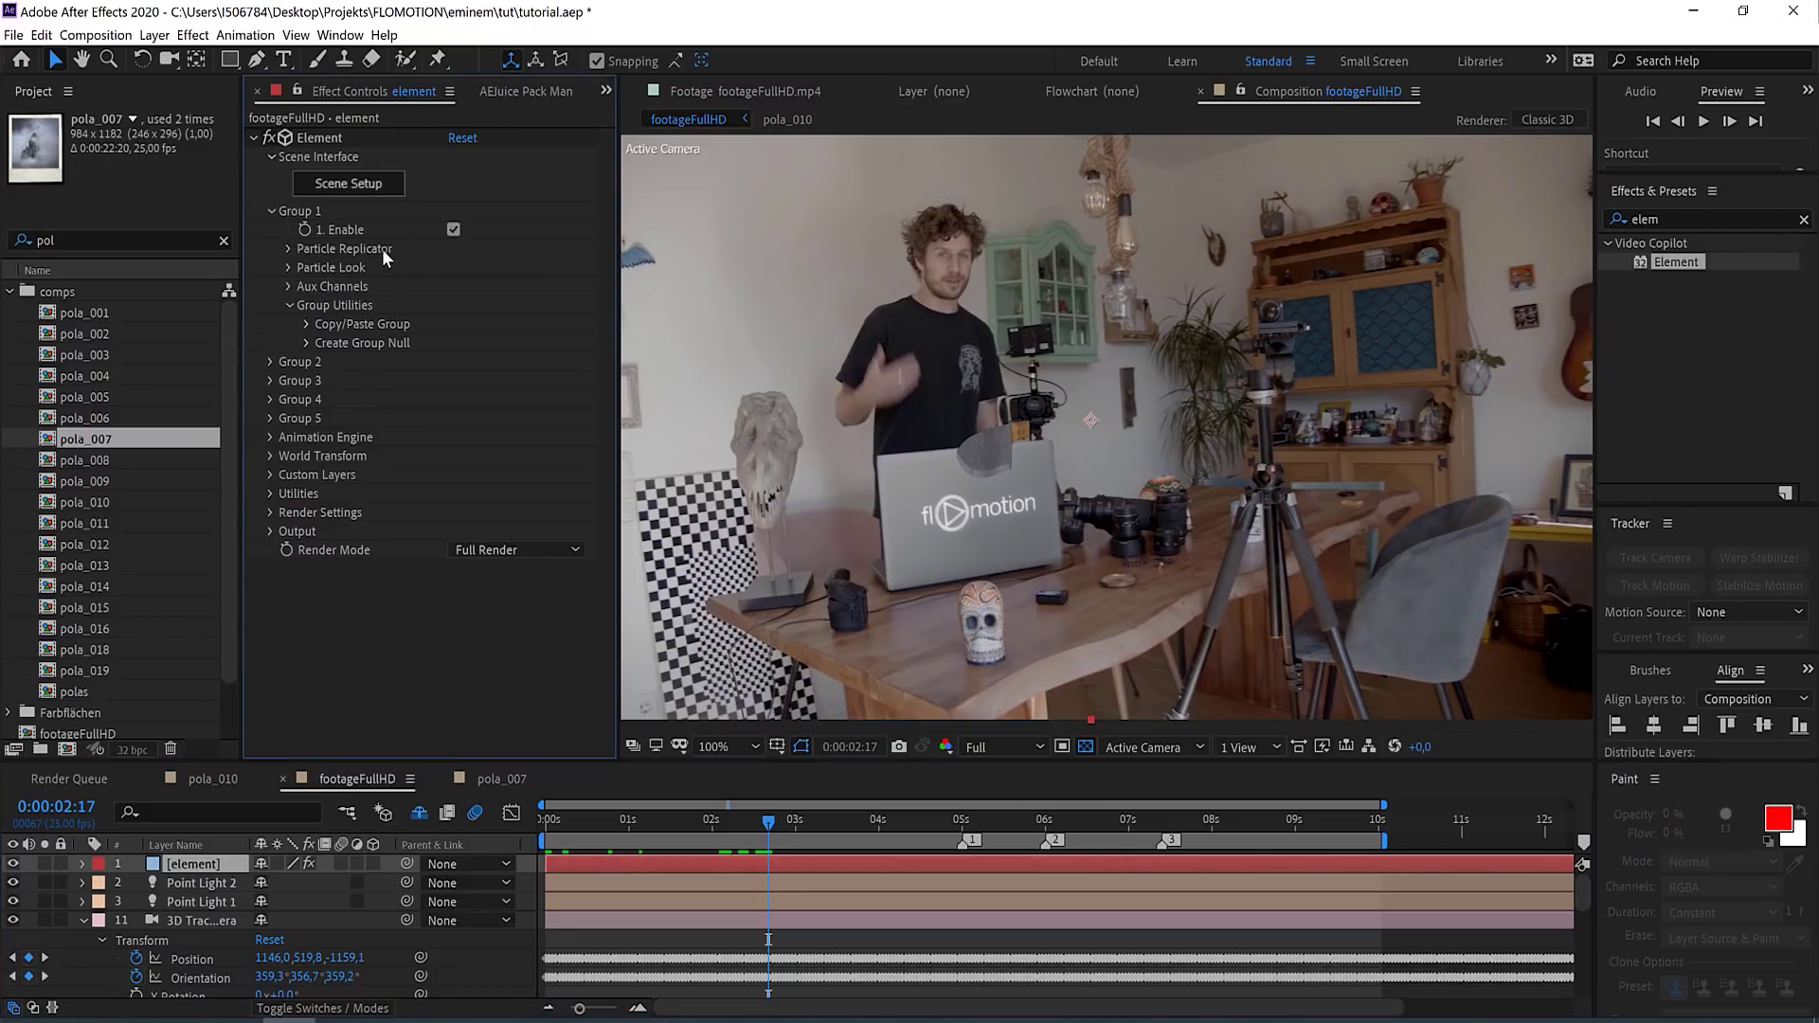
pyautogui.click(288, 249)
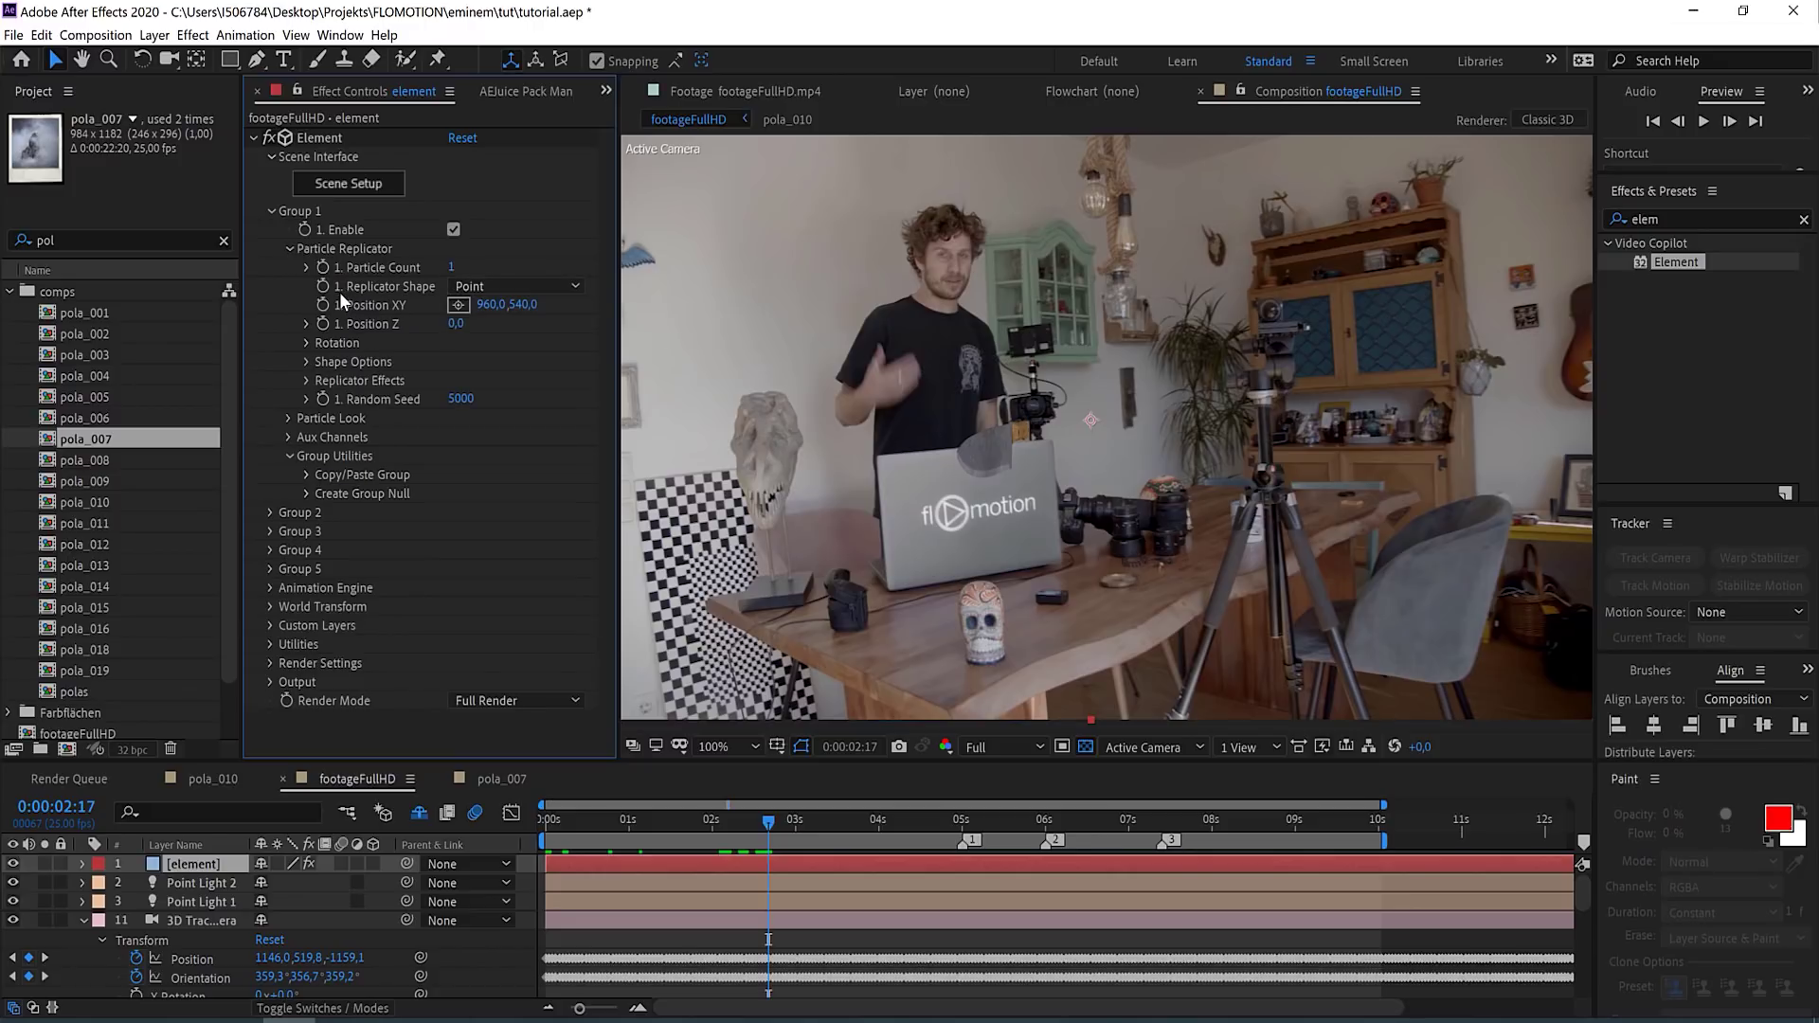
pyautogui.moveTo(453, 273); pyautogui.dragTo(782, 405)
pyautogui.moveTo(442, 267); pyautogui.dragTo(418, 269)
pyautogui.click(532, 284)
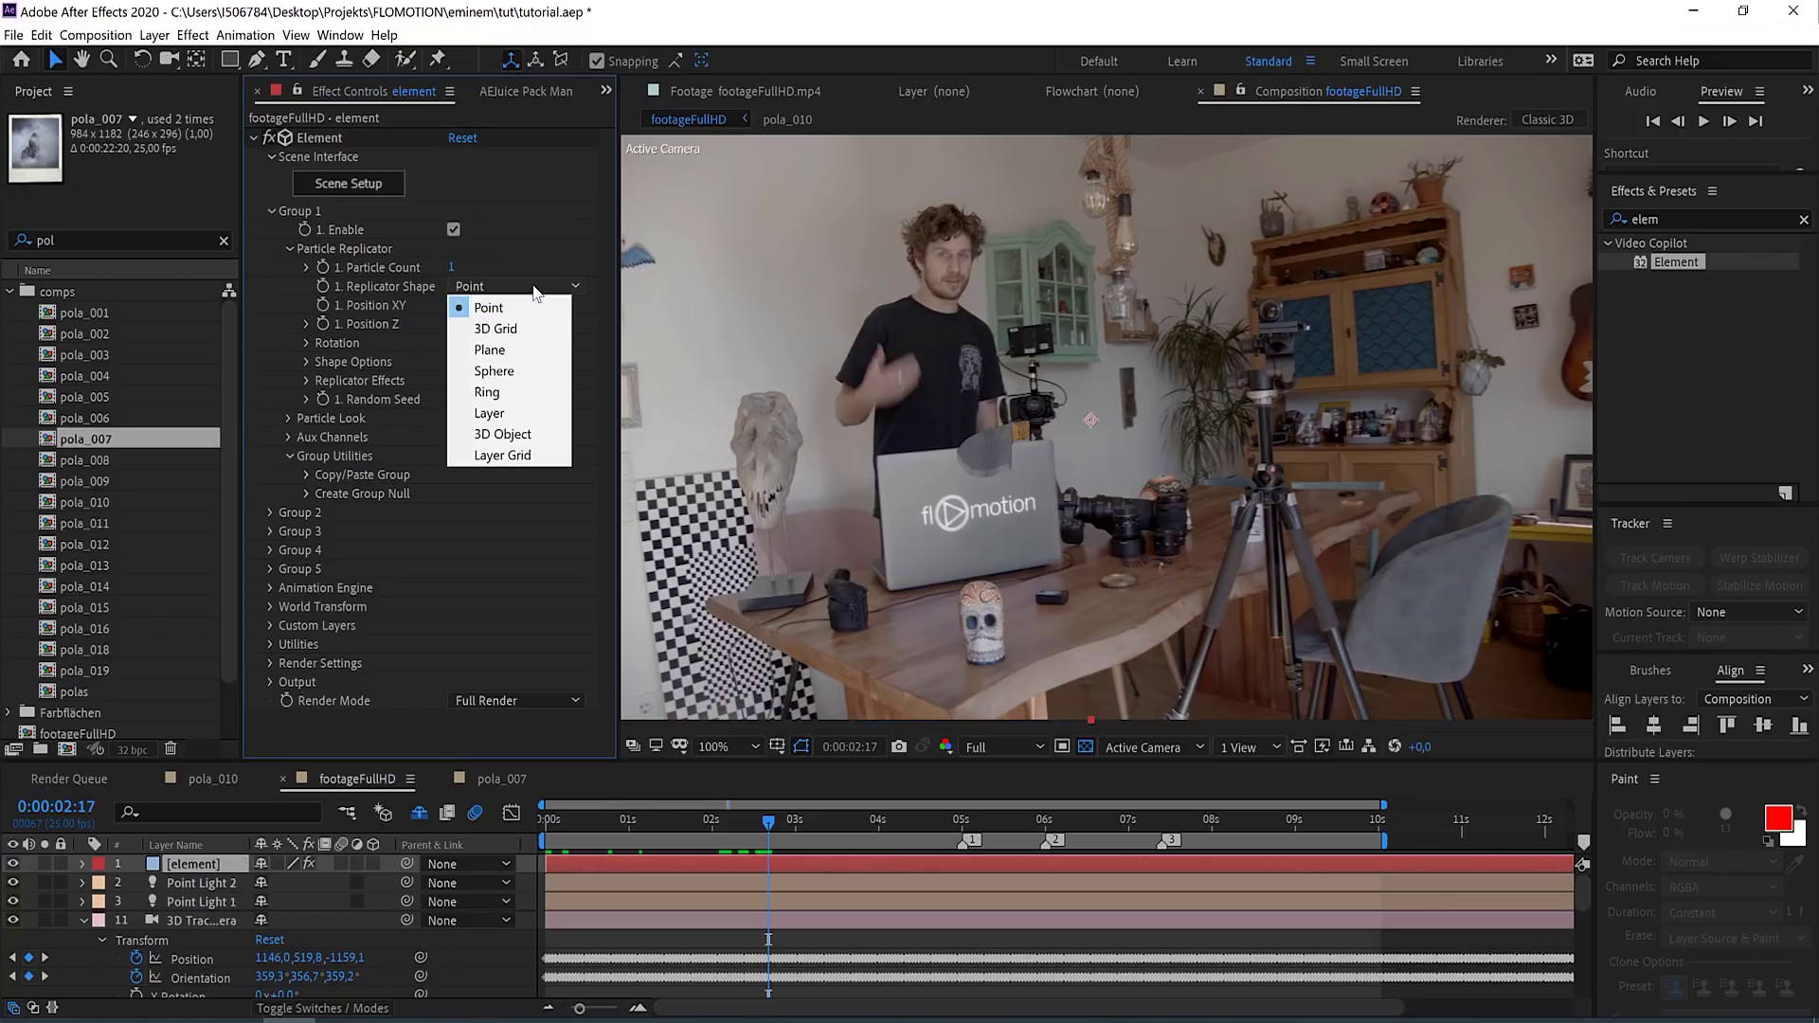
pyautogui.click(502, 328)
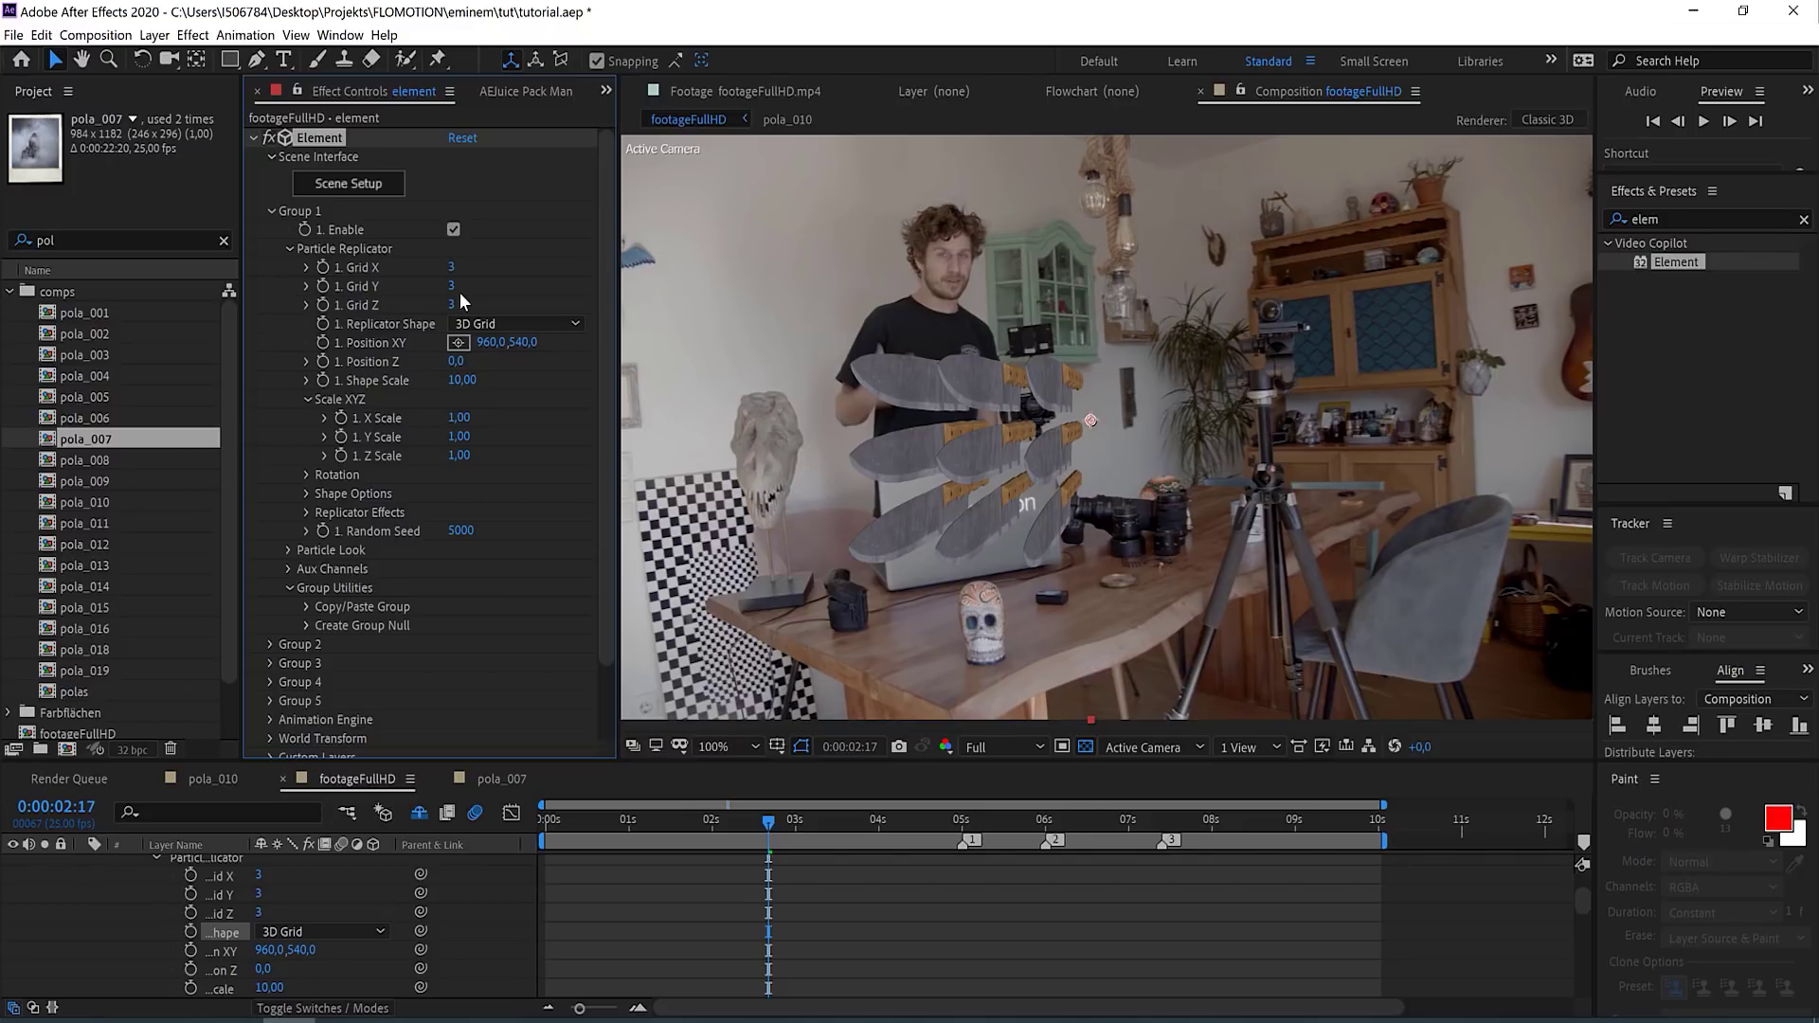
# - Scale the knife grid to 14.10/6.50/11.00 and rotate it 167° around Y
pyautogui.moveTo(473, 418); pyautogui.dragTo(555, 438)
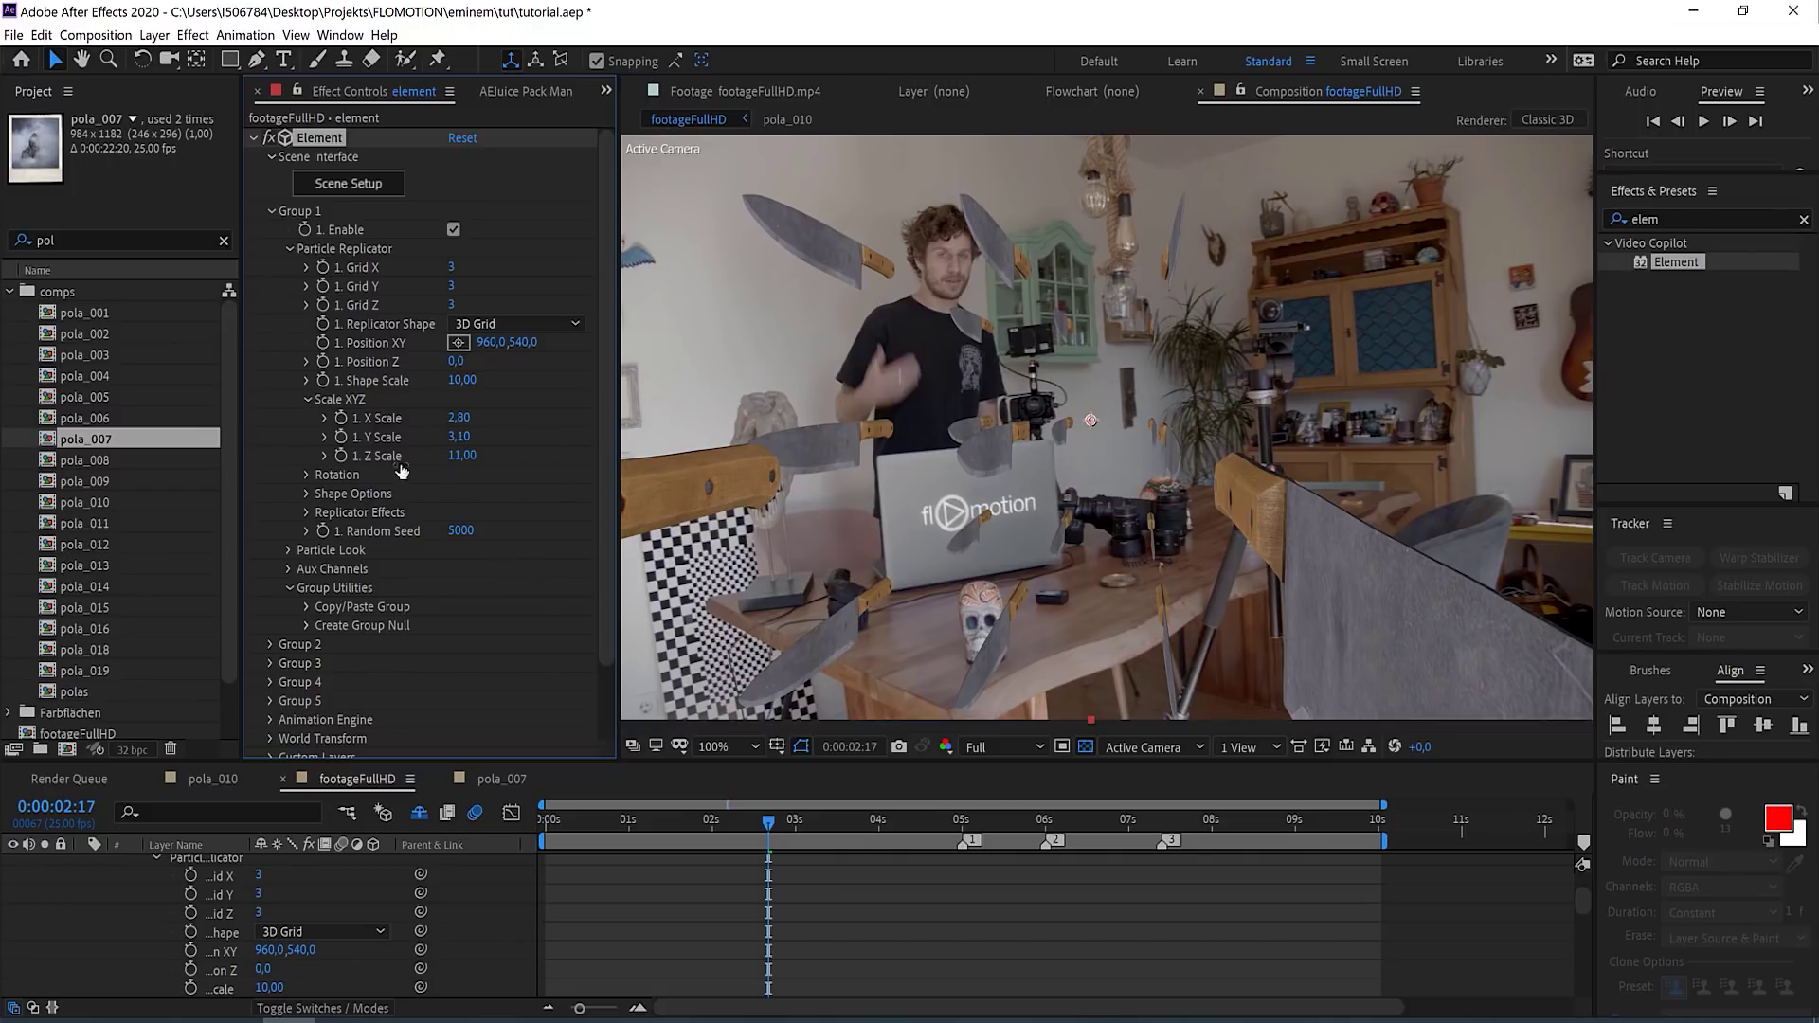
pyautogui.click(305, 476)
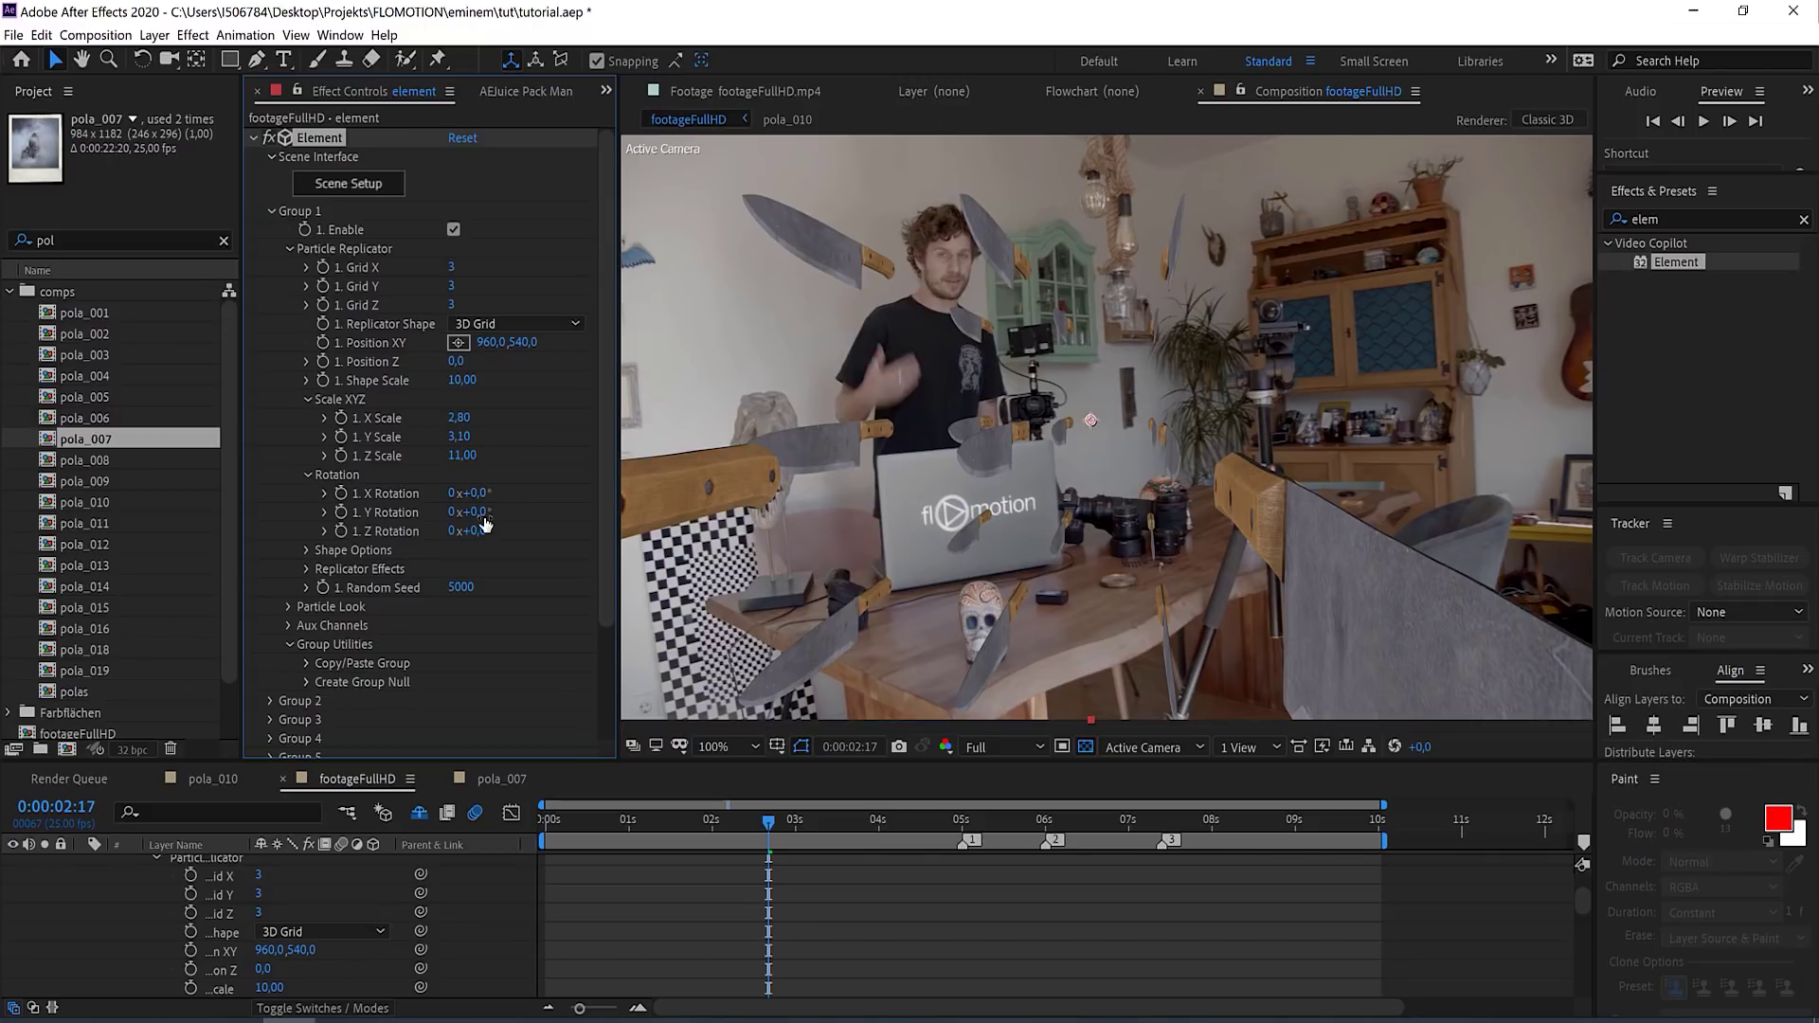
pyautogui.moveTo(479, 512); pyautogui.dragTo(644, 509)
pyautogui.moveTo(459, 436); pyautogui.dragTo(503, 418)
pyautogui.click(538, 825)
# - Preview the shot, then set the Particle Replicator Position Z to 940
pyautogui.press('space')
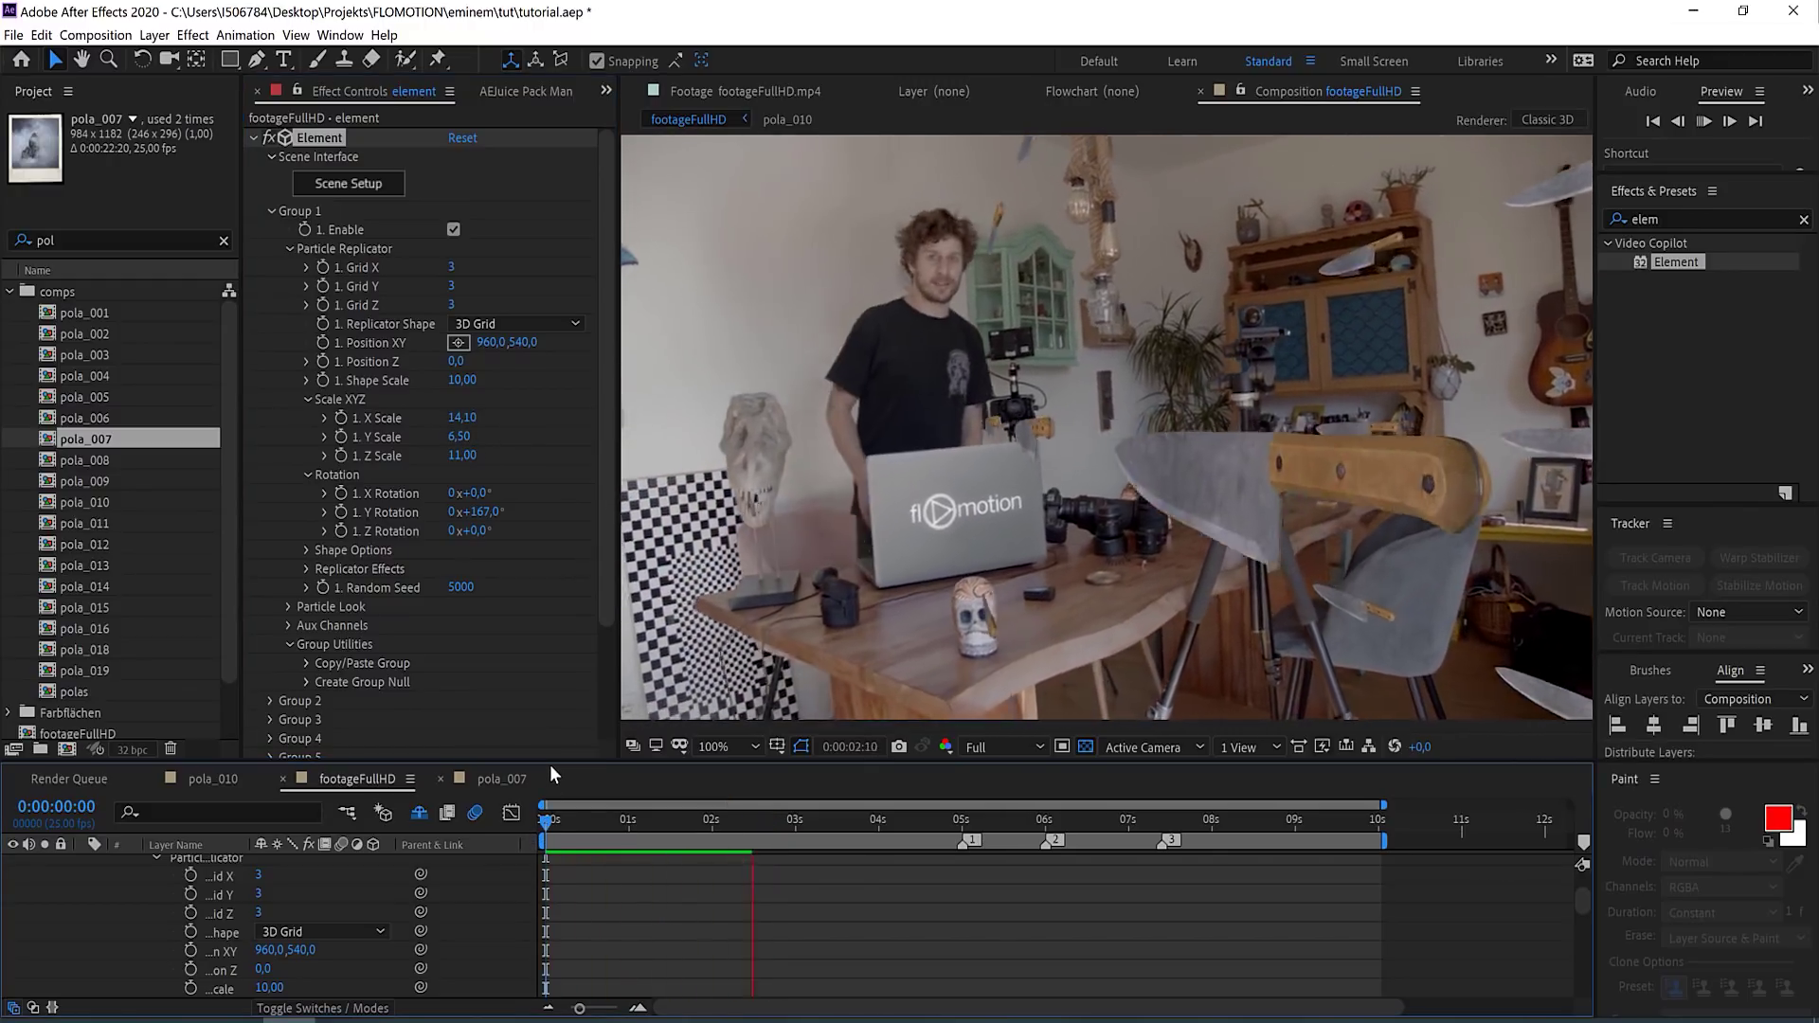
pyautogui.press('space')
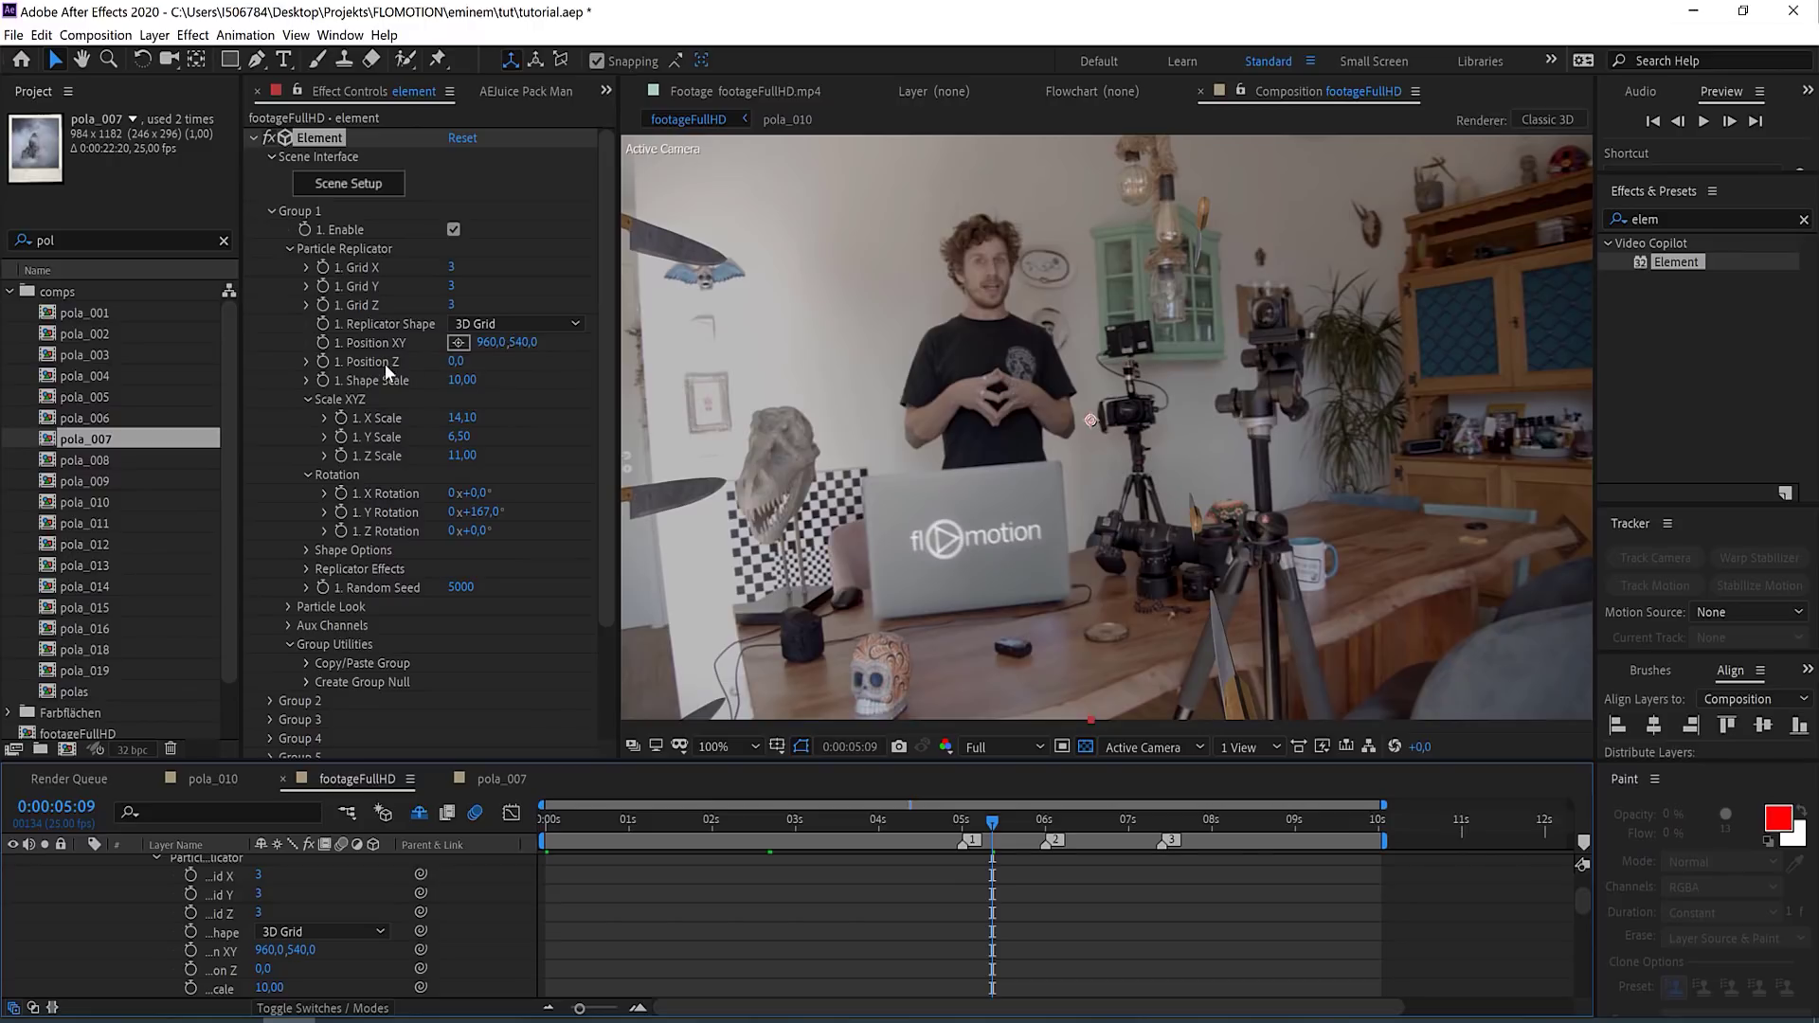
pyautogui.moveTo(455, 361); pyautogui.dragTo(534, 342)
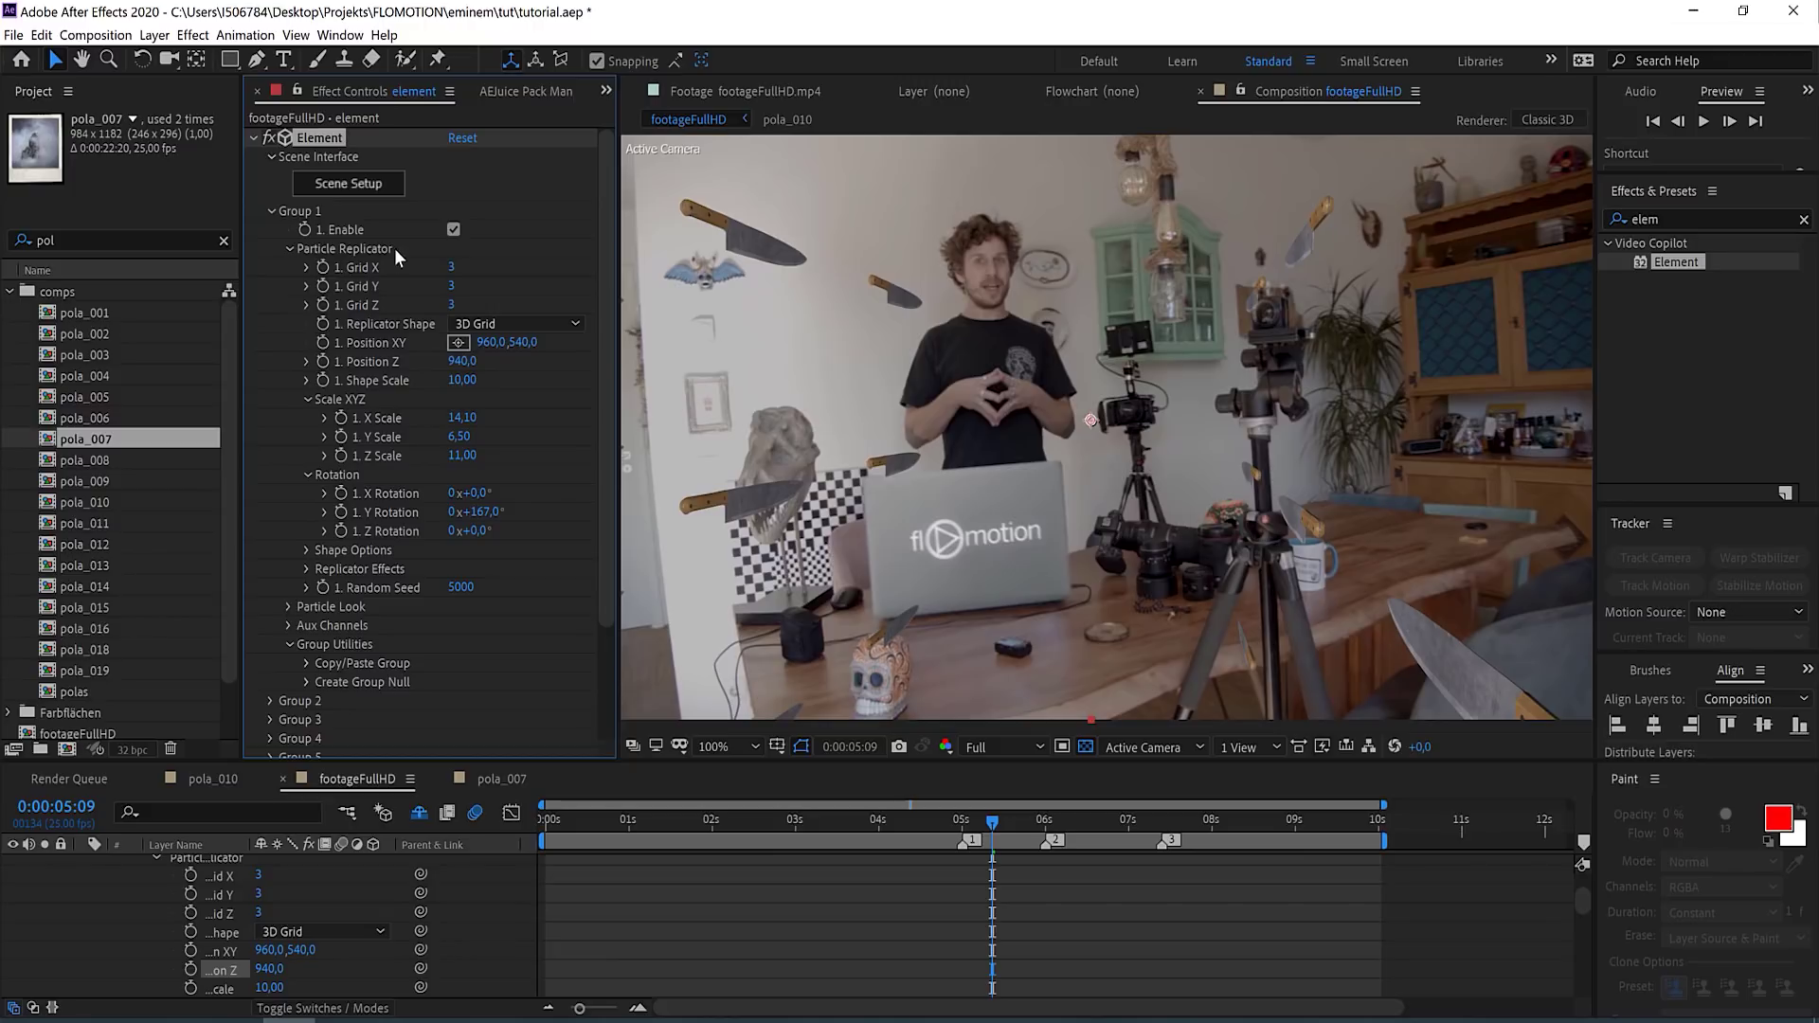
pyautogui.click(290, 248)
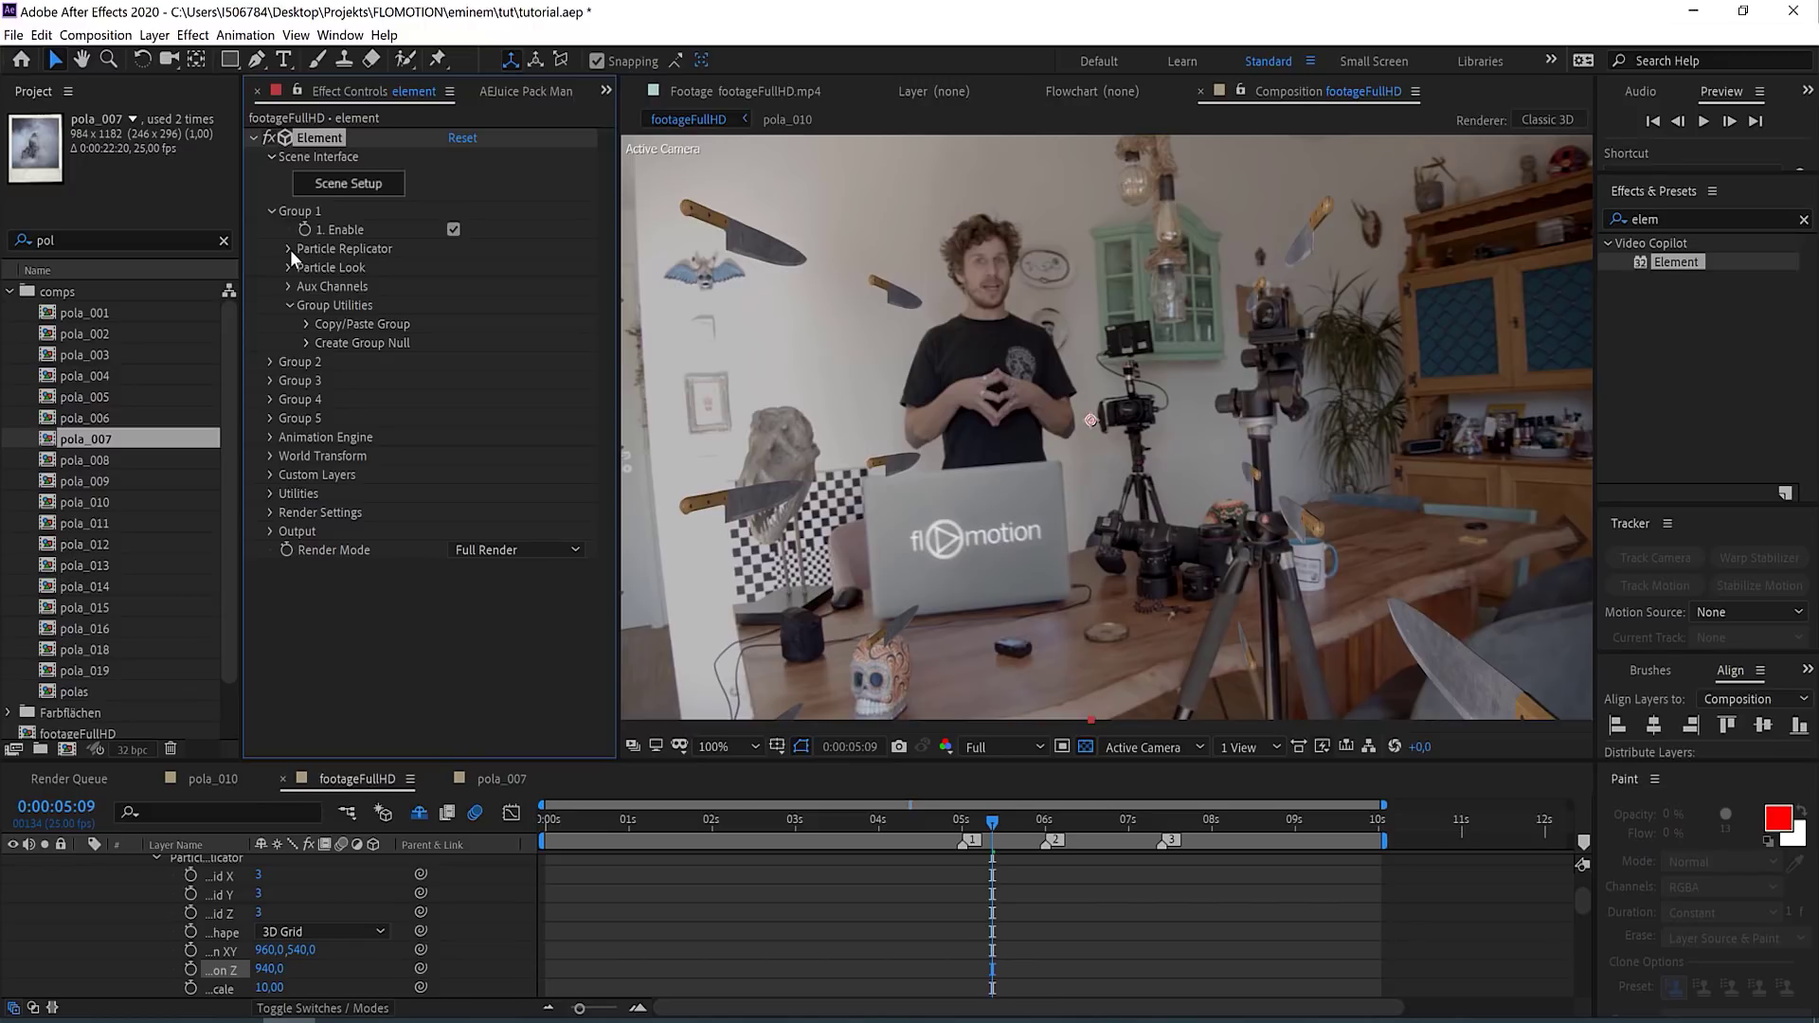
# - Set Particle Size to 12.70 and give the knives a slight X rotation
pyautogui.click(289, 267)
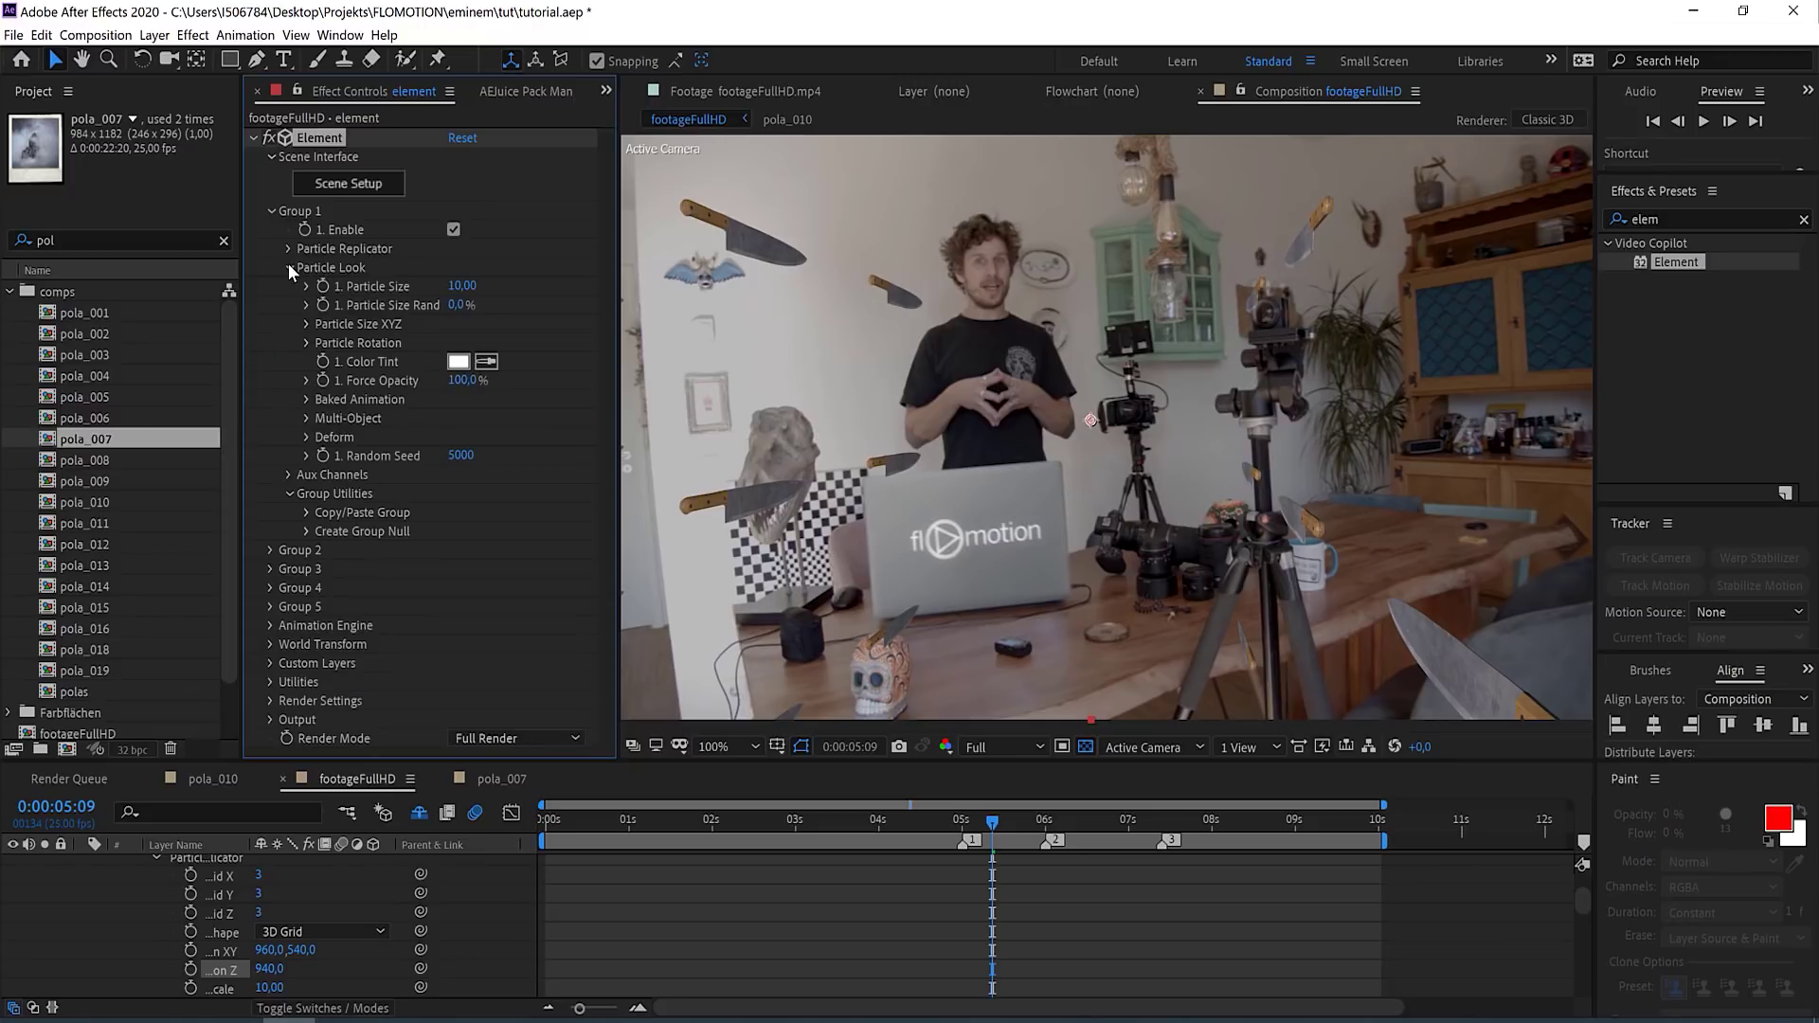
pyautogui.moveTo(471, 288); pyautogui.dragTo(497, 288)
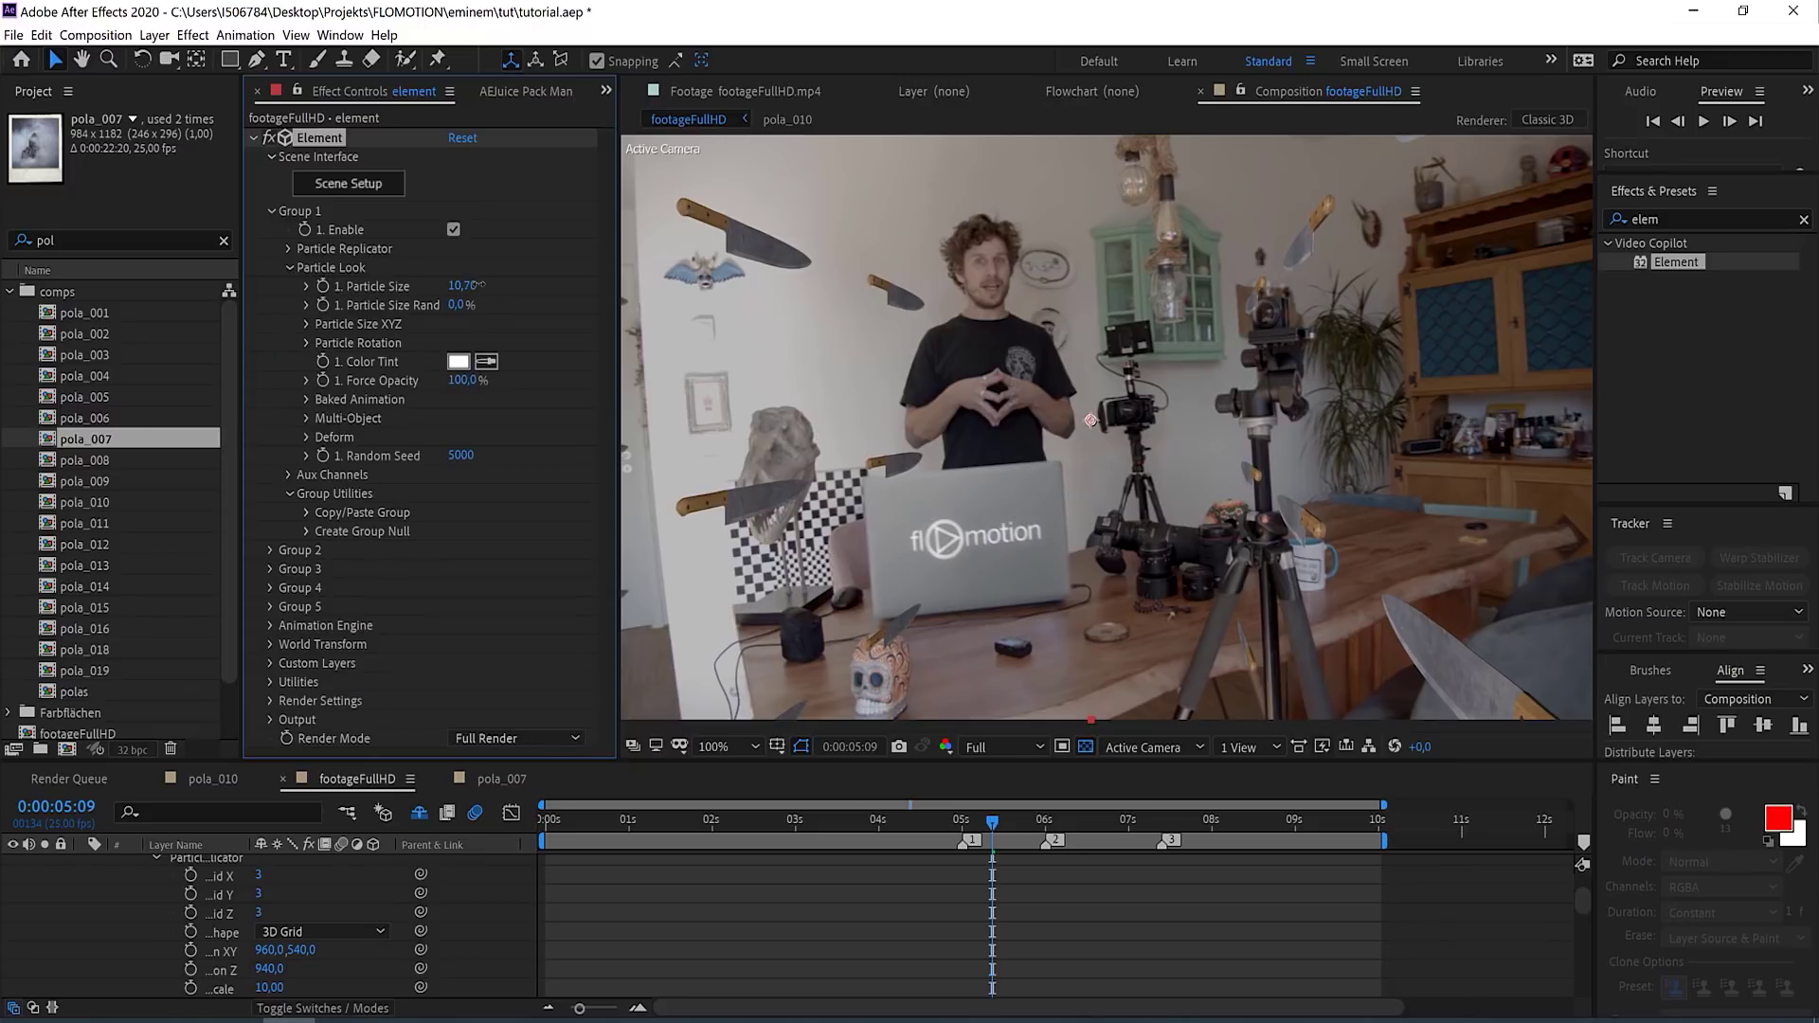
pyautogui.moveTo(466, 379); pyautogui.dragTo(491, 436)
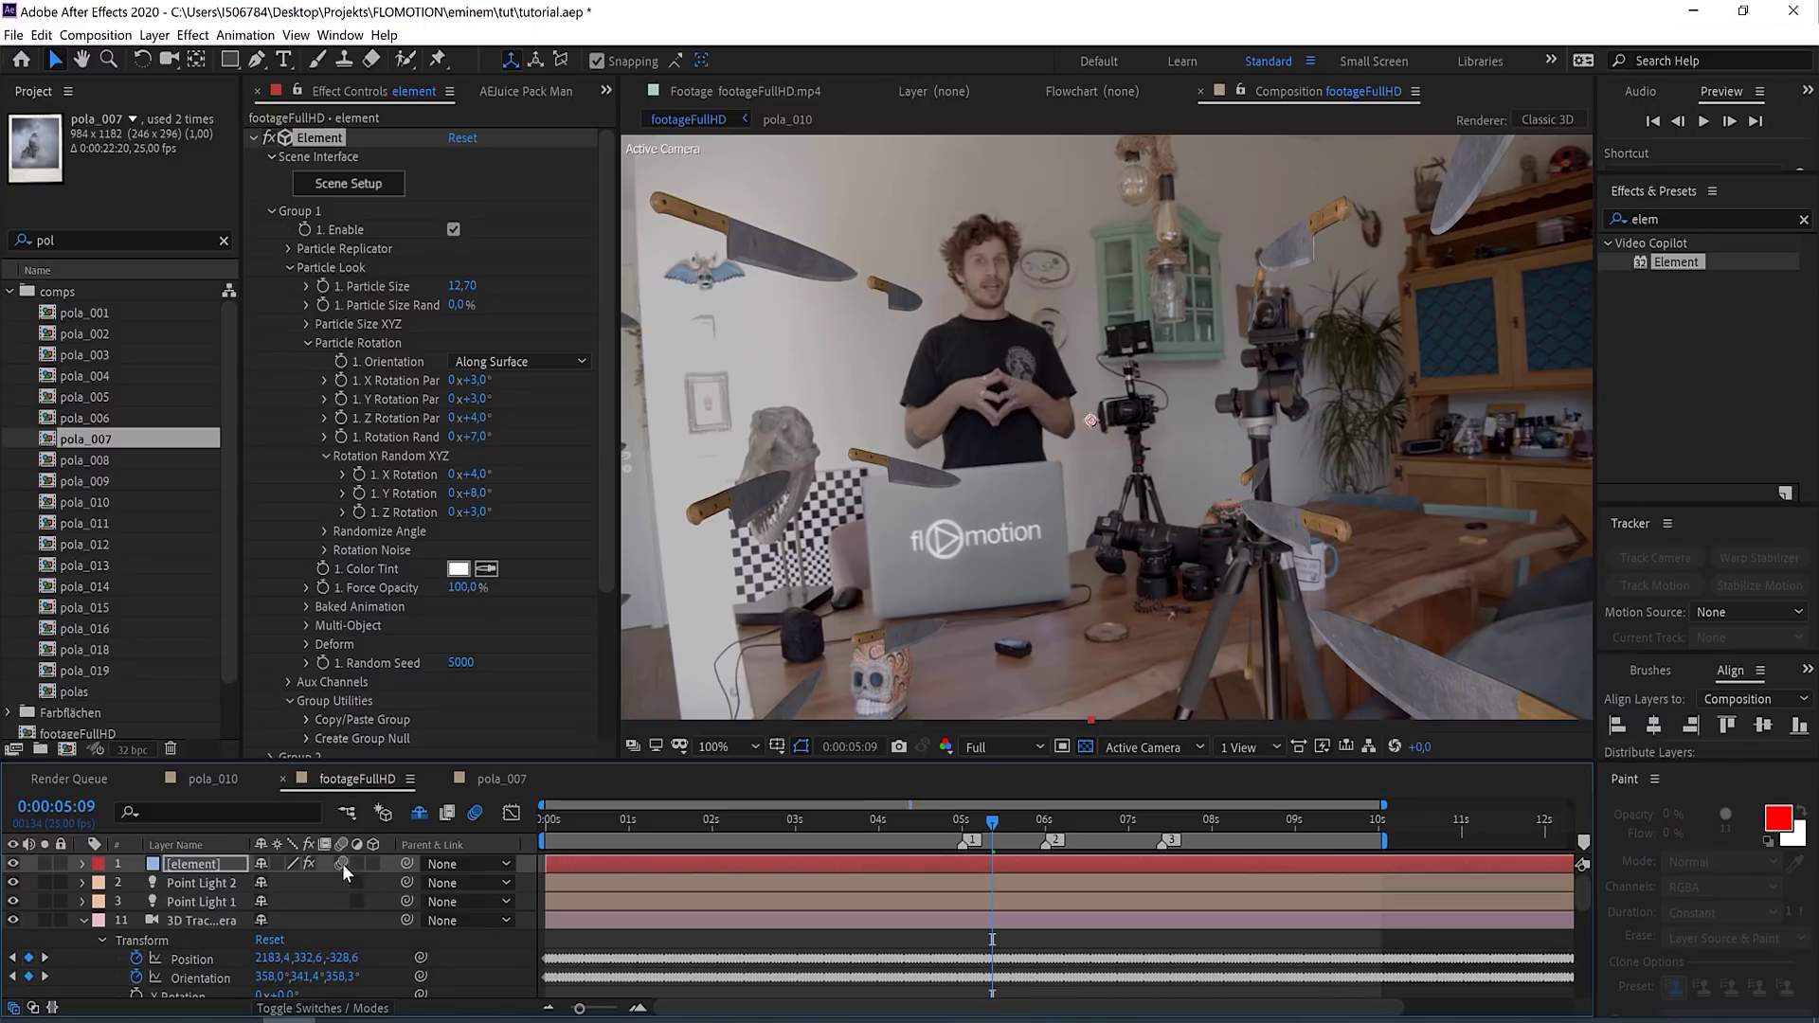
# - Switch Point Lights 1 and 2 off to compare, then turn both back on
pyautogui.moveTo(548, 821); pyautogui.dragTo(895, 824)
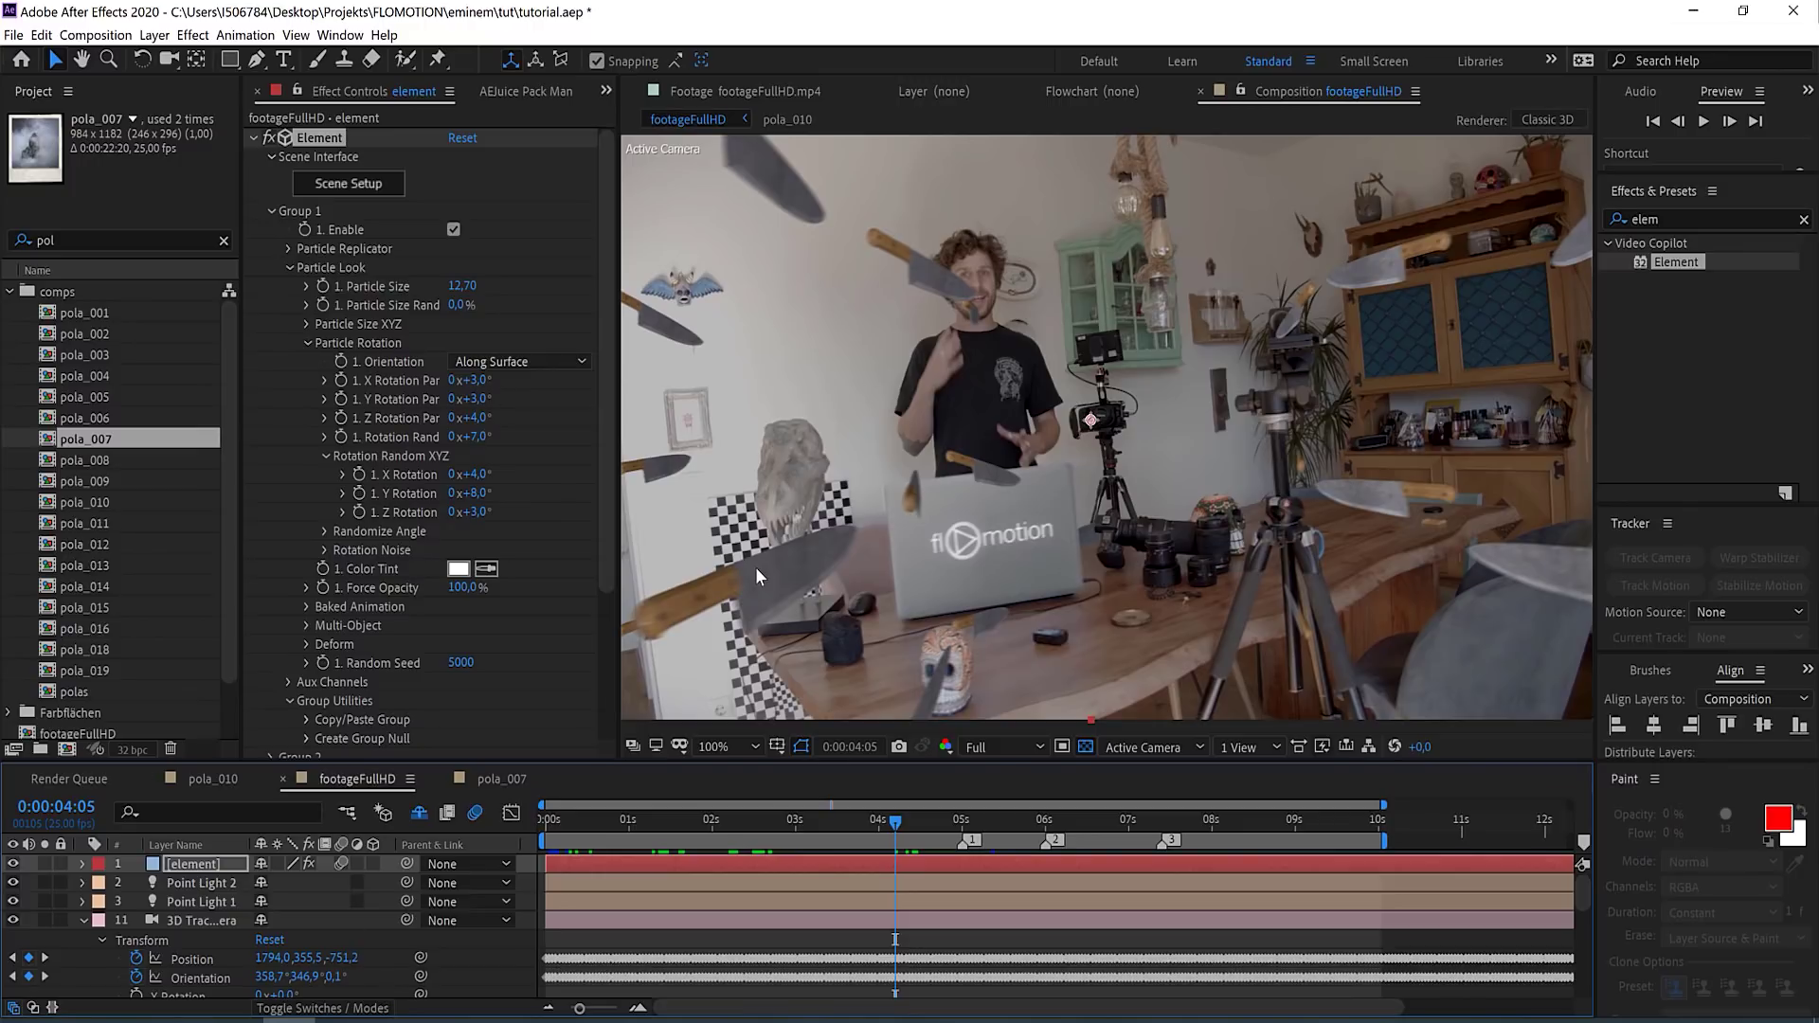
pyautogui.moveTo(14, 882); pyautogui.dragTo(16, 893)
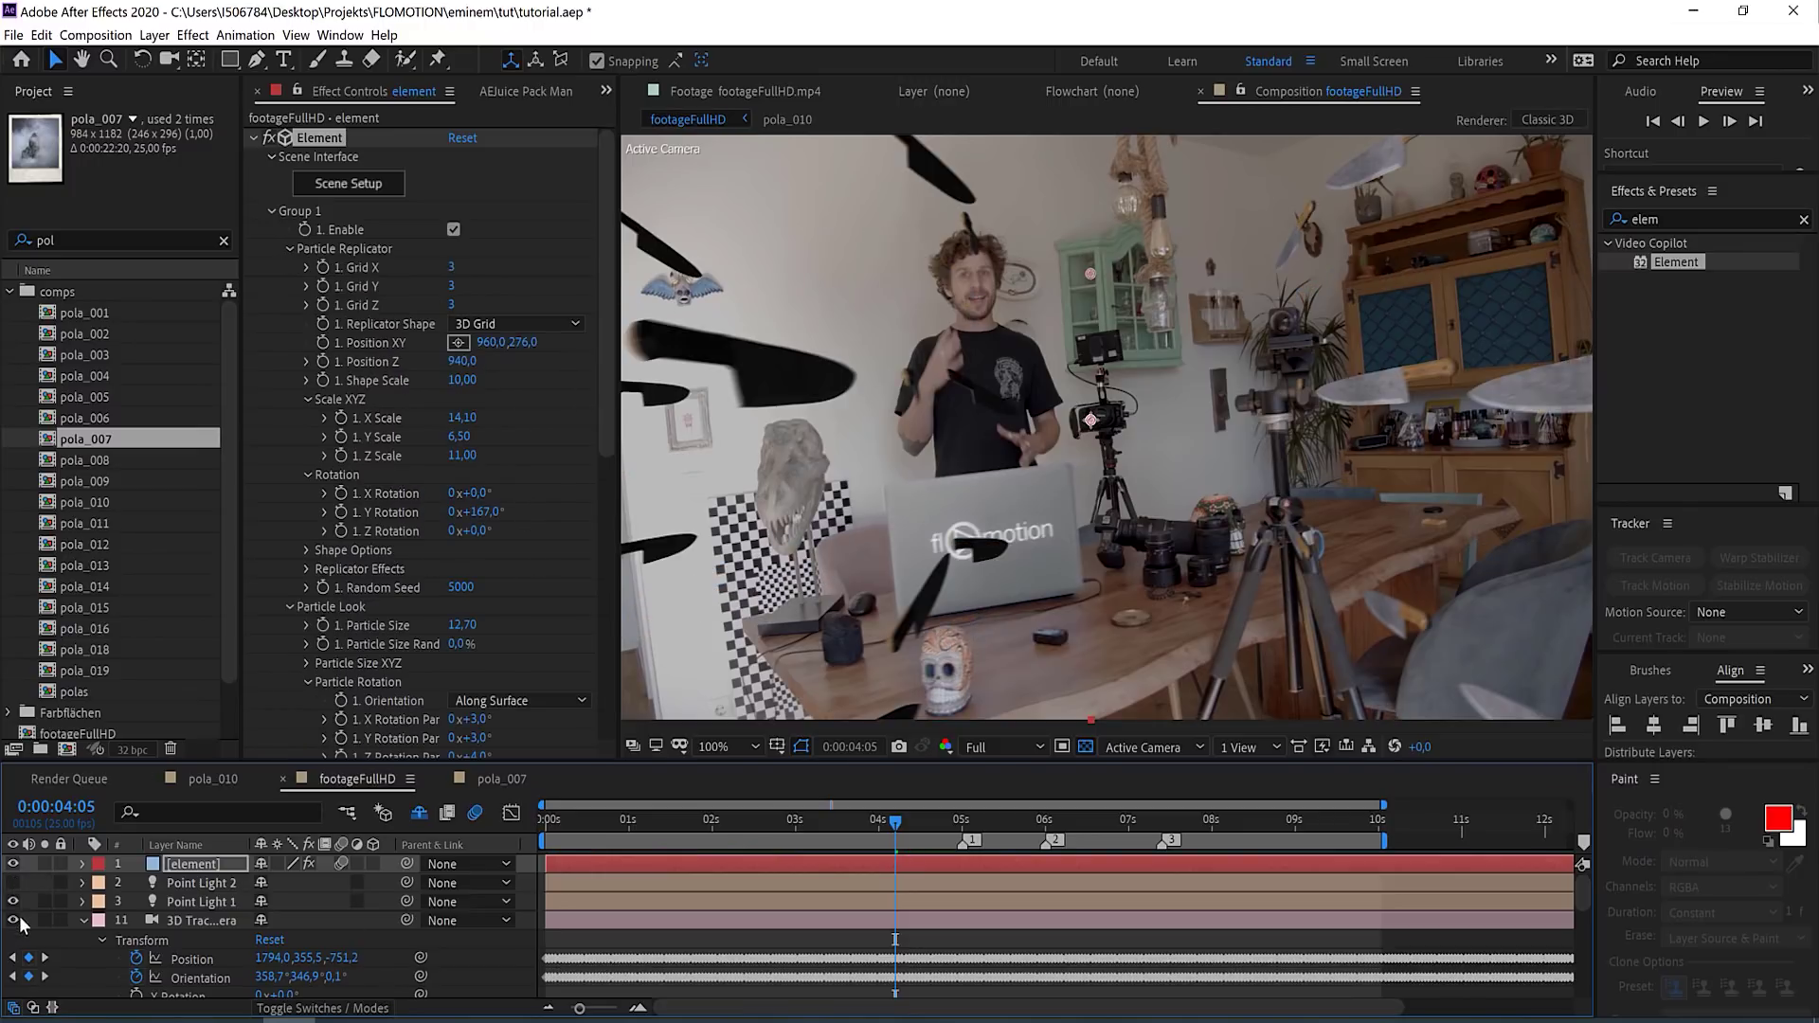
pyautogui.click(13, 902)
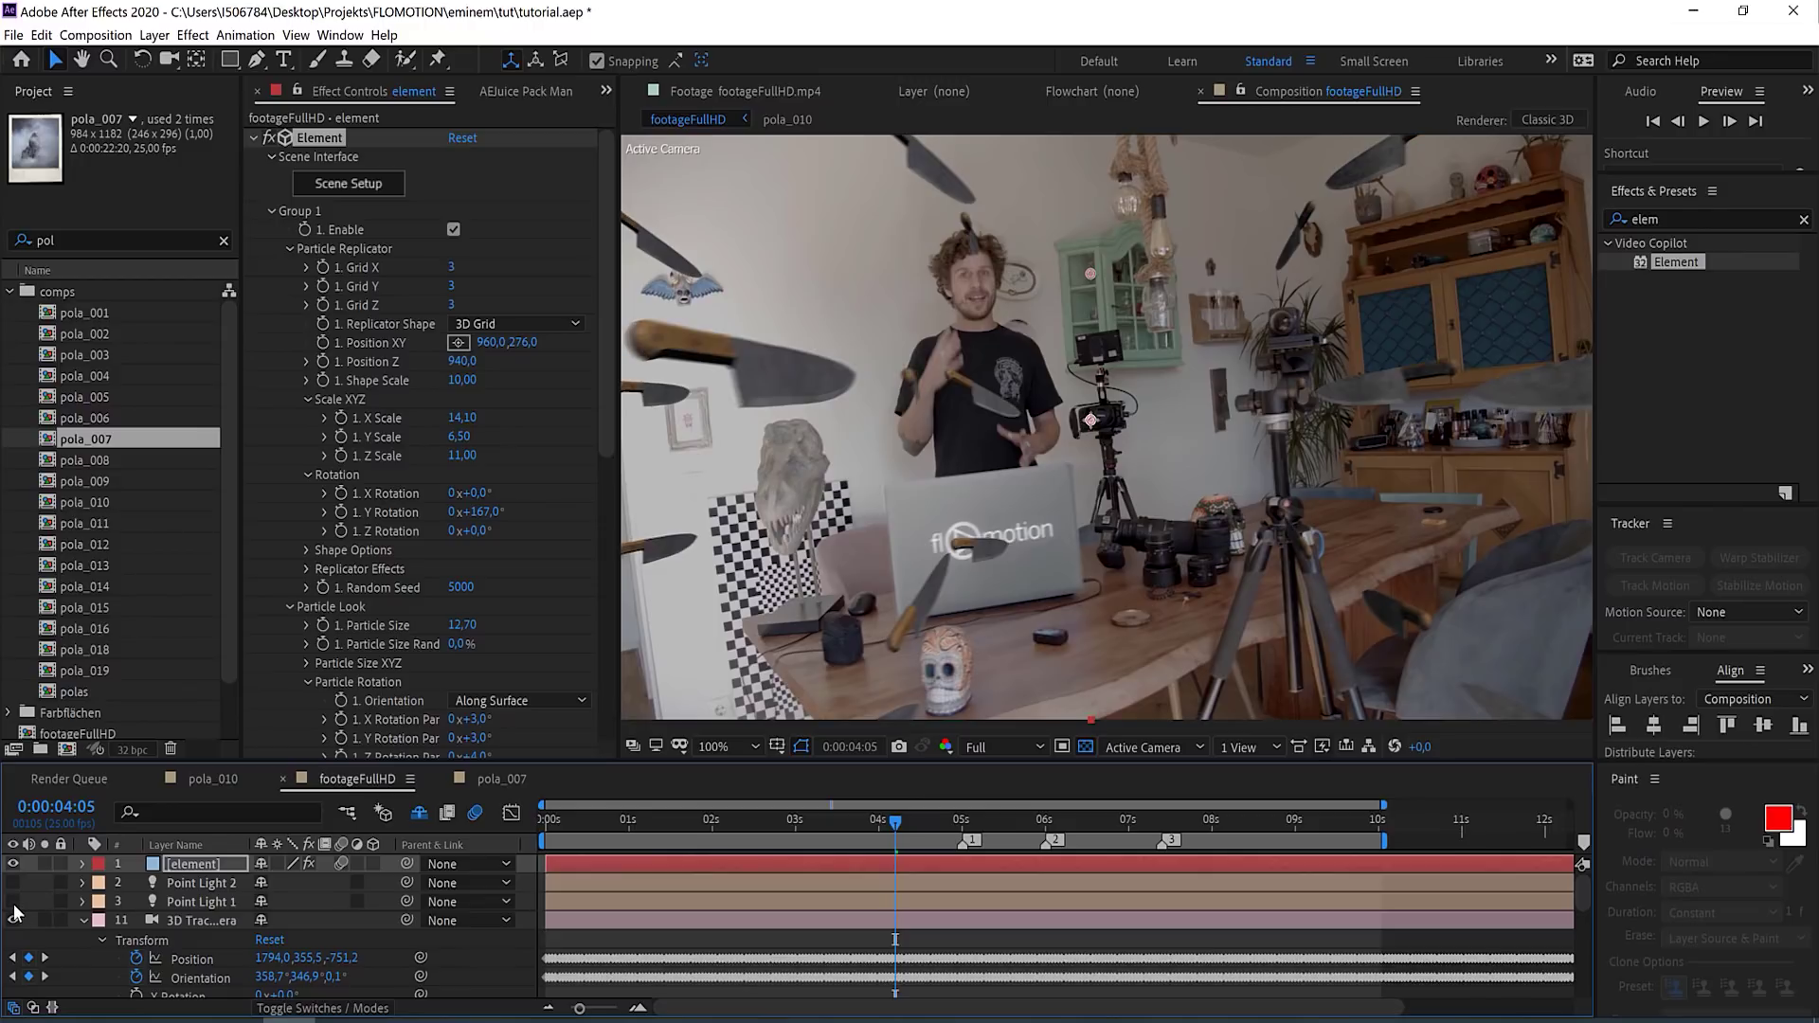
pyautogui.click(14, 902)
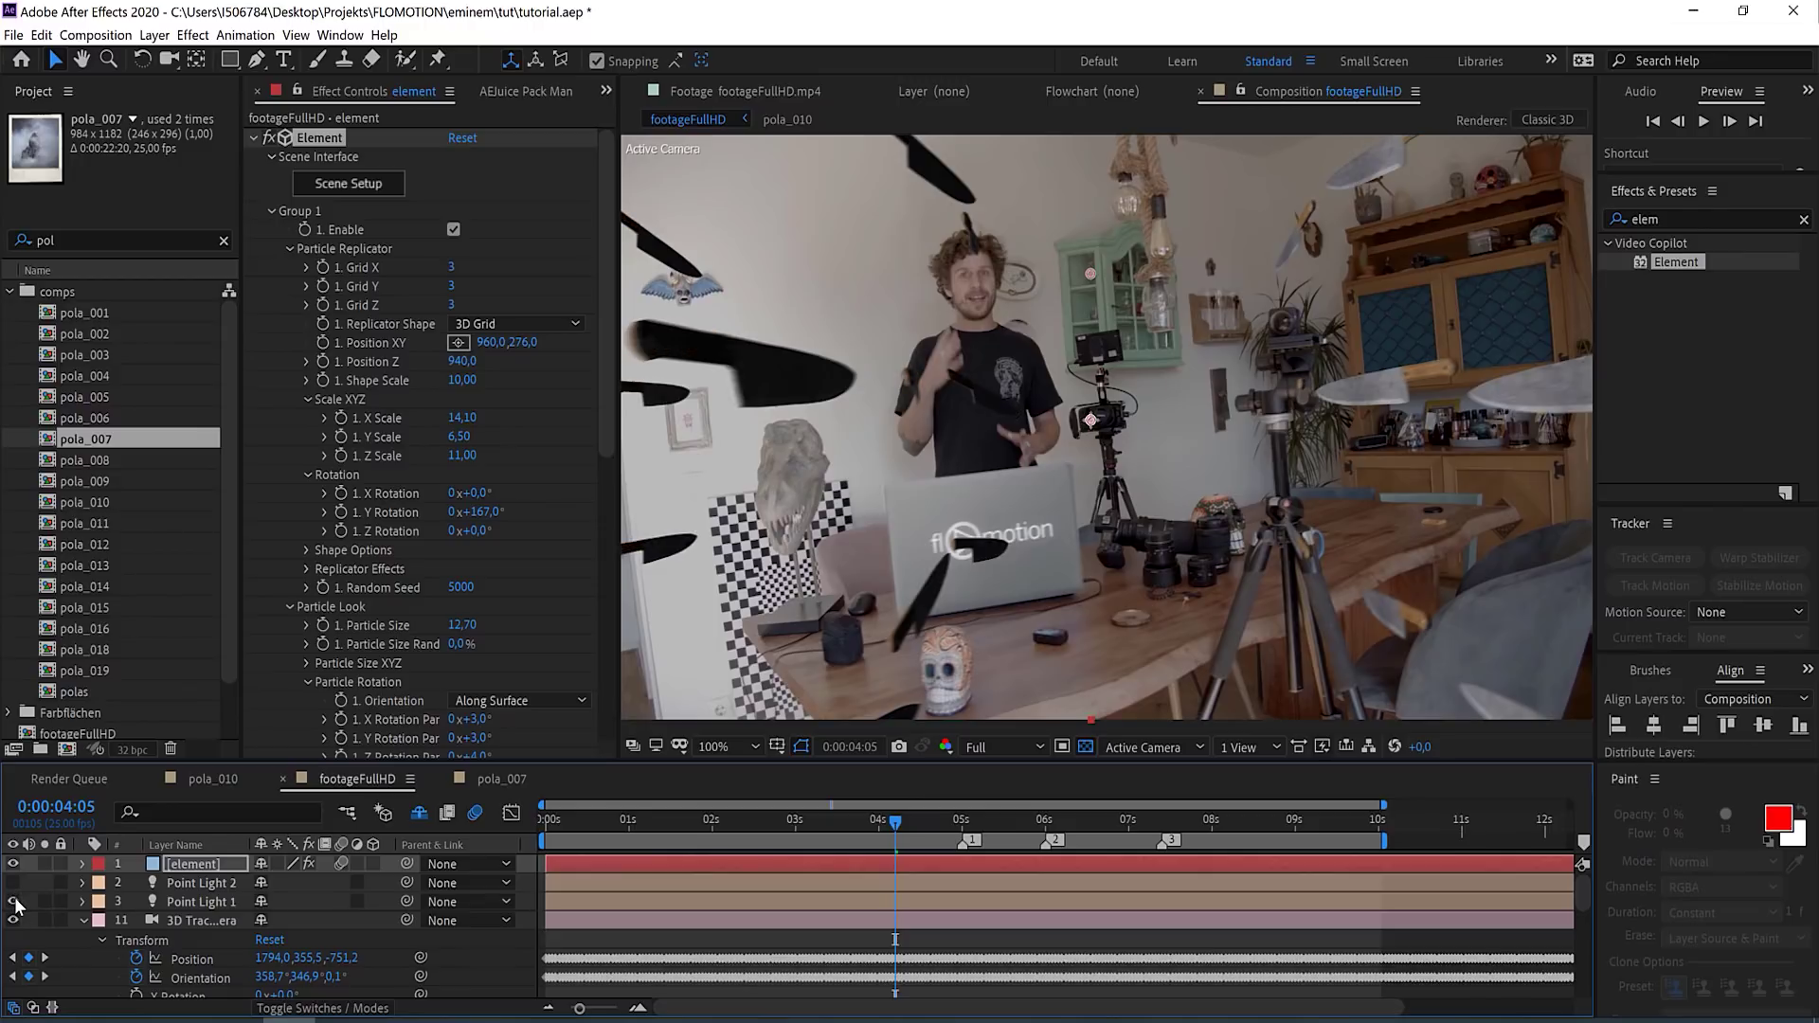
pyautogui.click(13, 882)
pyautogui.moveTo(612, 367); pyautogui.dragTo(606, 694)
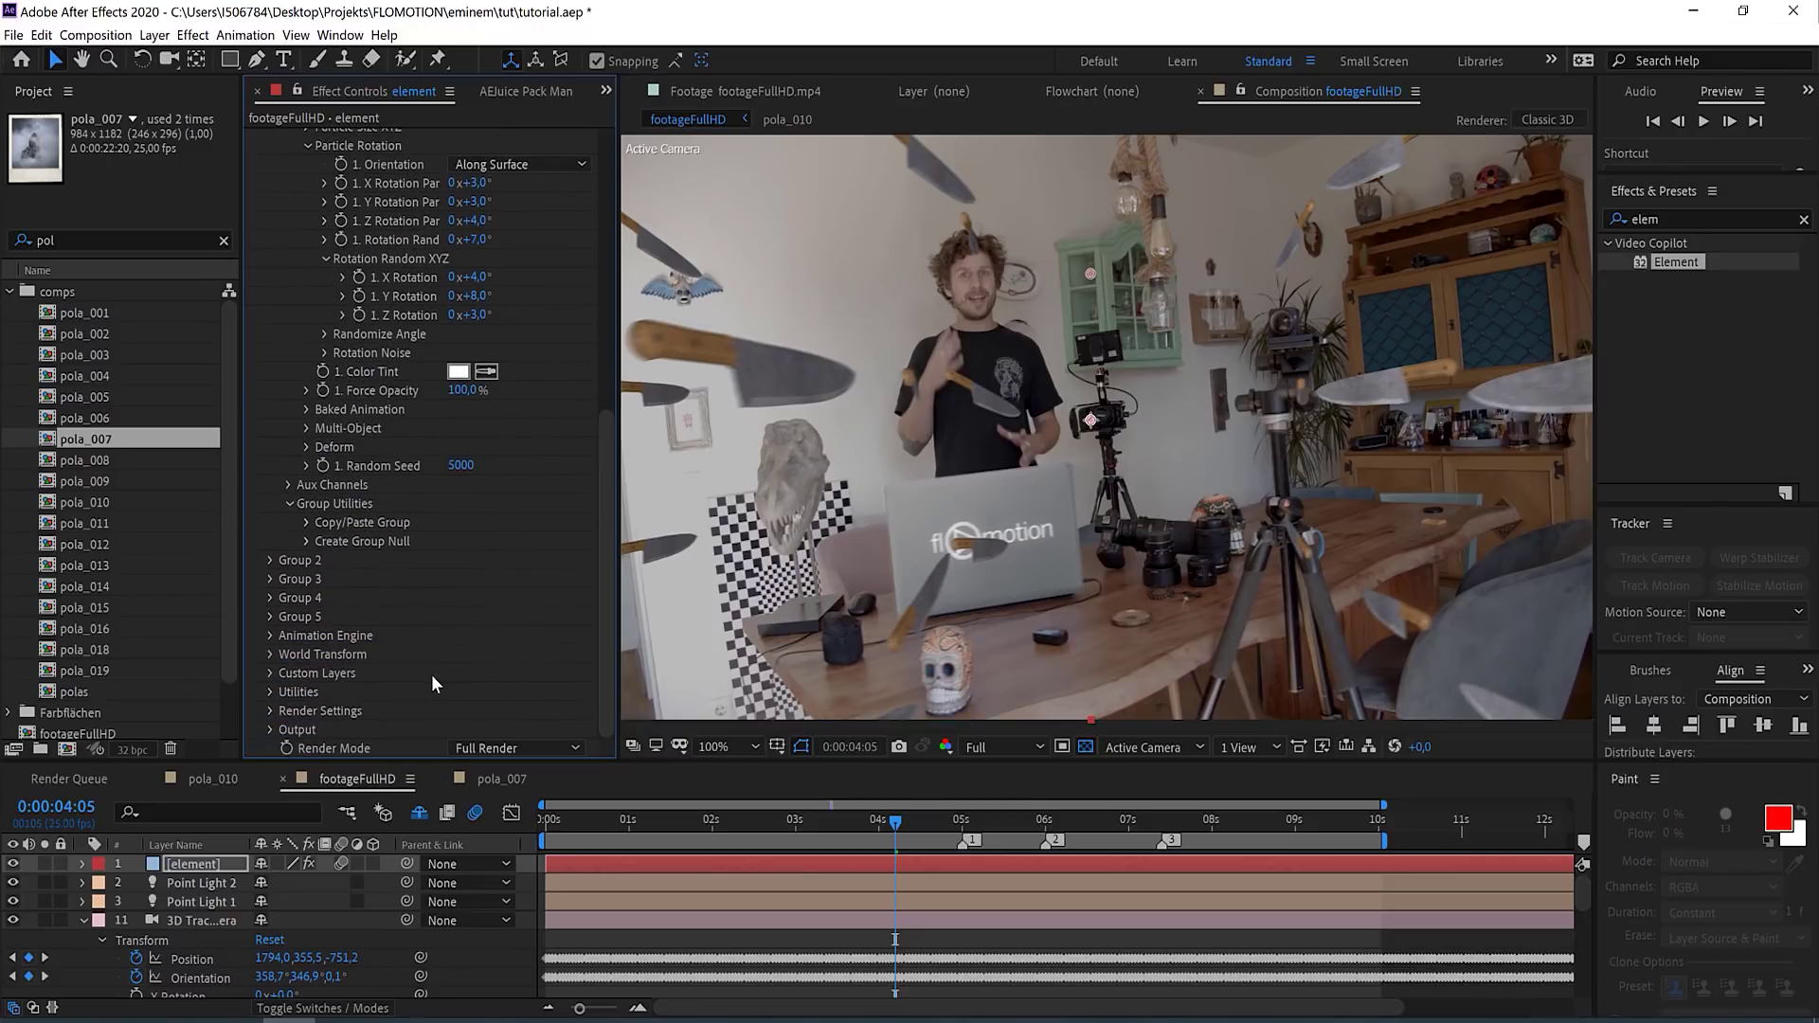
# - Try the Dark and Product lighting presets, then set Element's Add Lighting to Dramatic
pyautogui.click(271, 711)
pyautogui.scroll(-4, 323, 669)
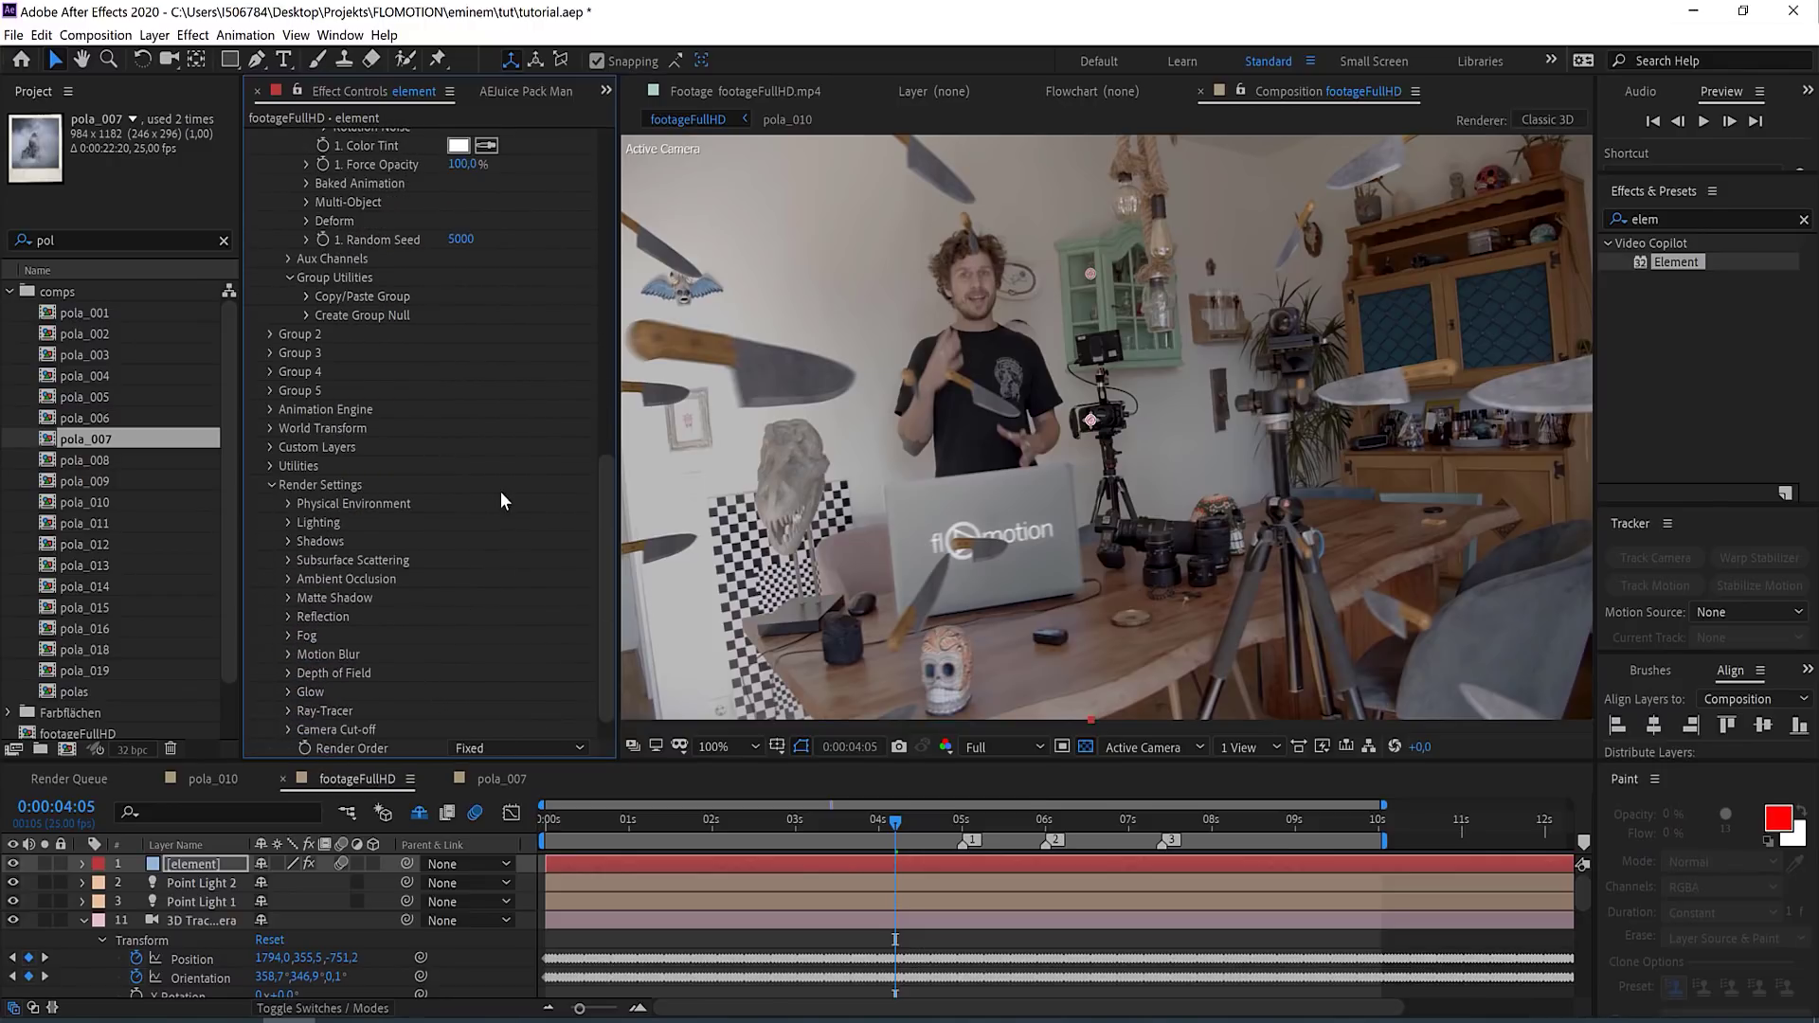
pyautogui.click(288, 523)
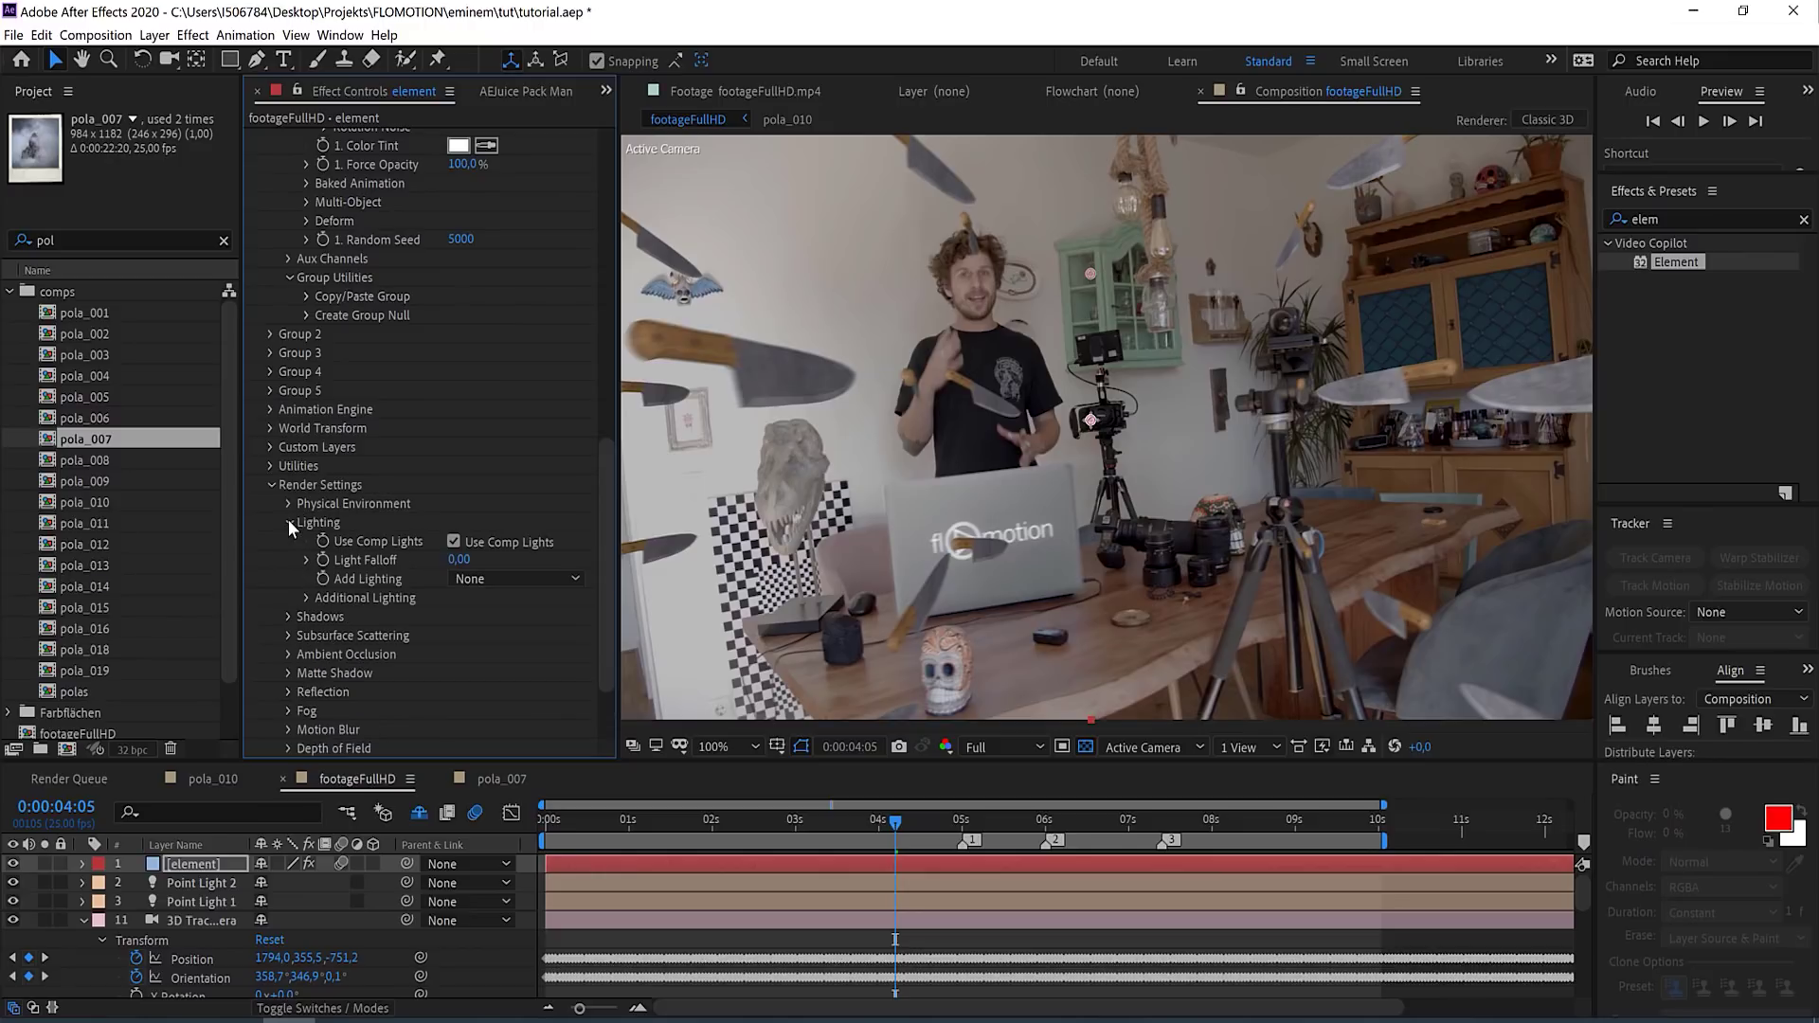
pyautogui.click(509, 574)
pyautogui.click(508, 493)
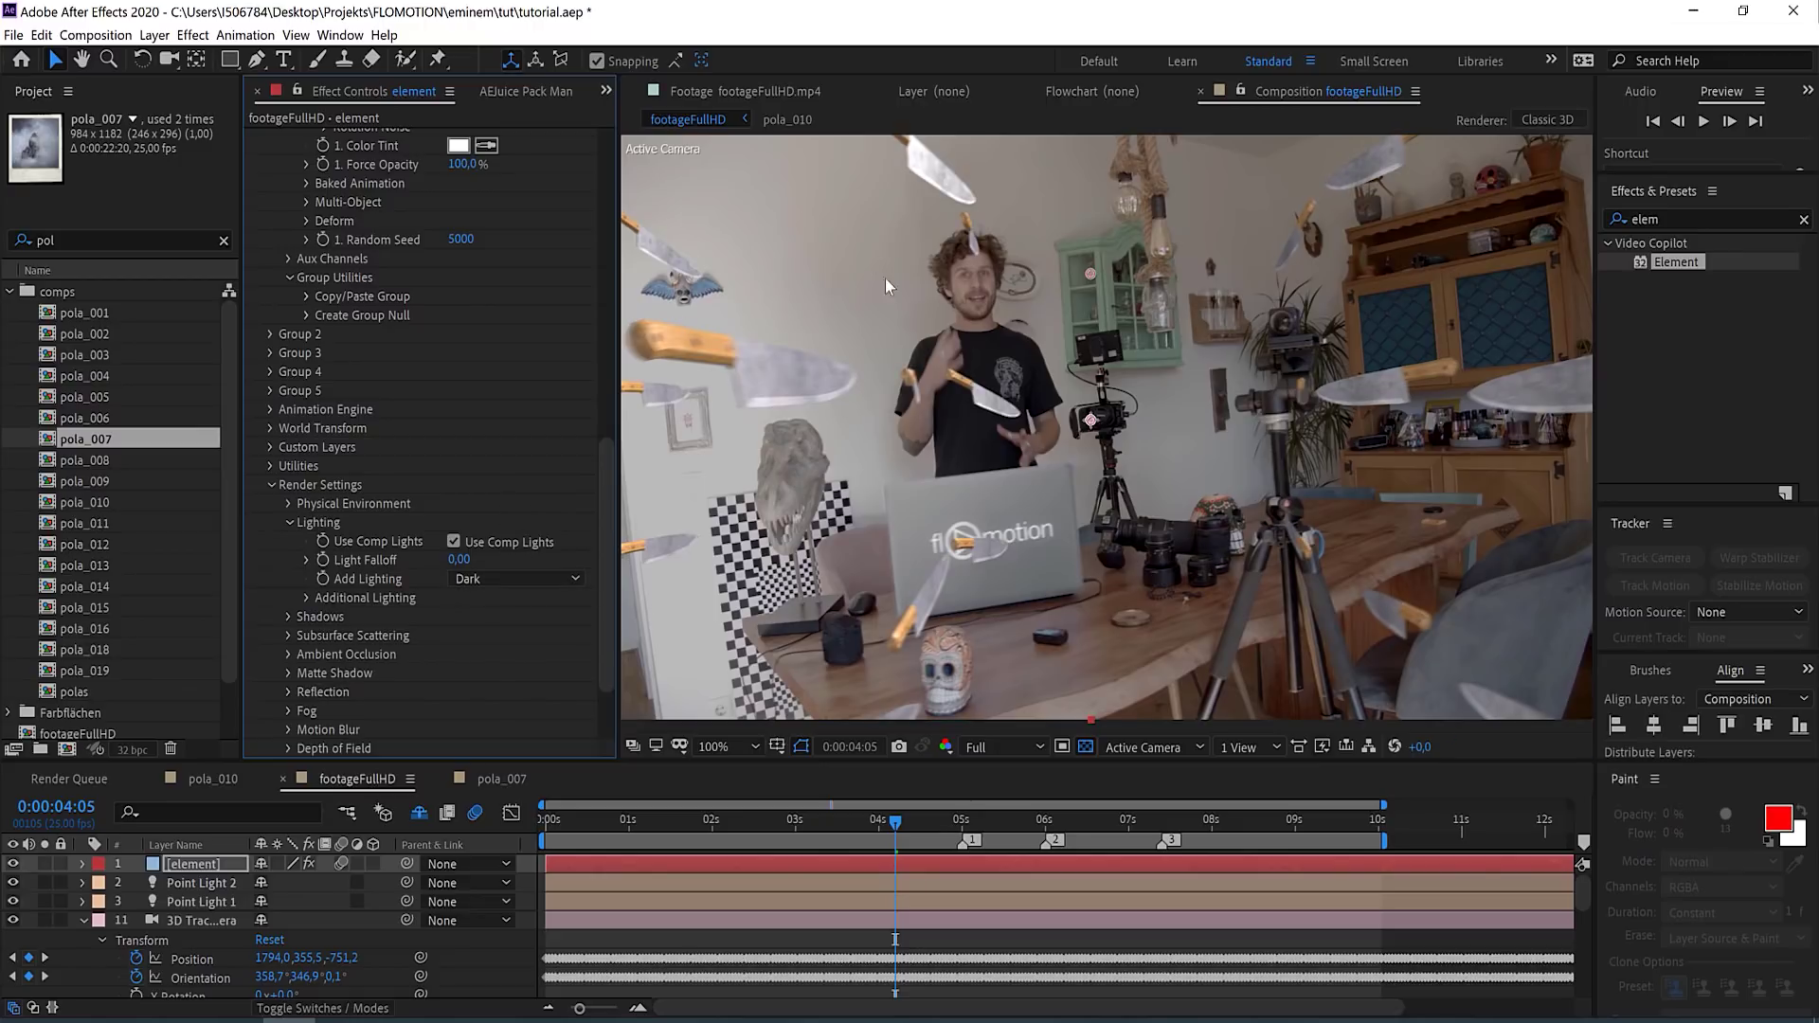
pyautogui.click(538, 578)
pyautogui.click(495, 412)
pyautogui.click(514, 576)
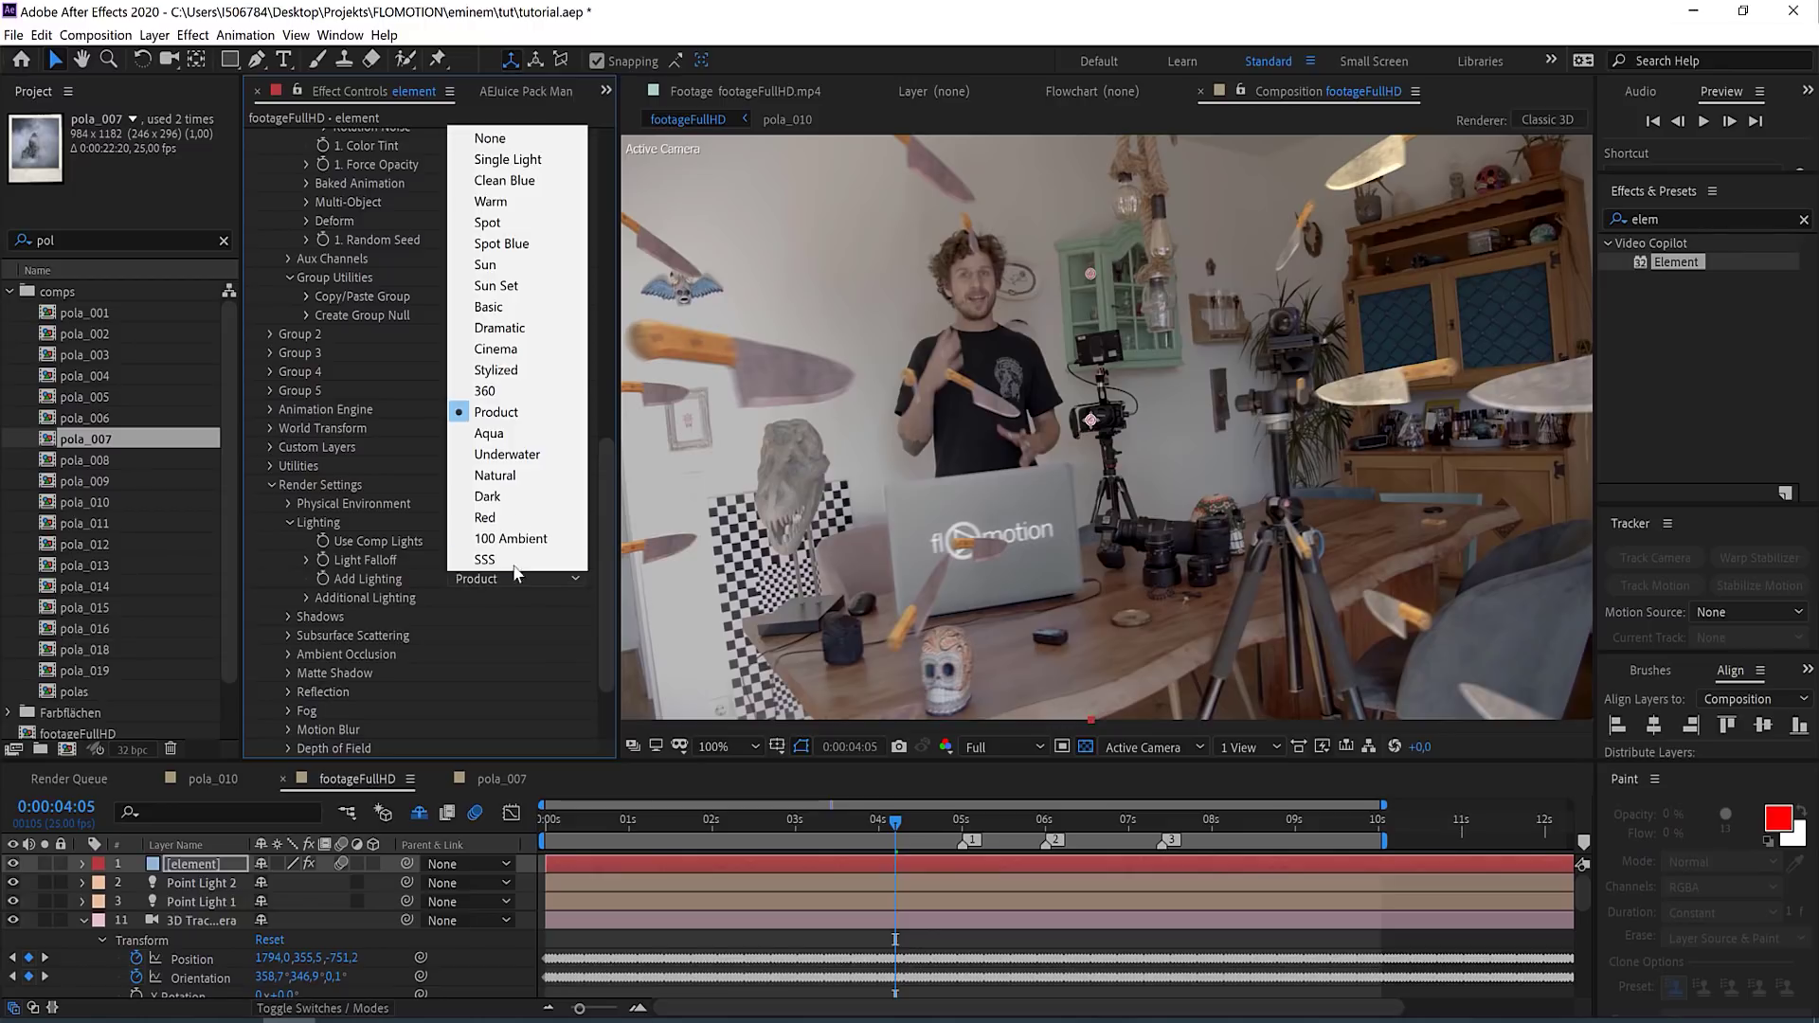
pyautogui.click(513, 332)
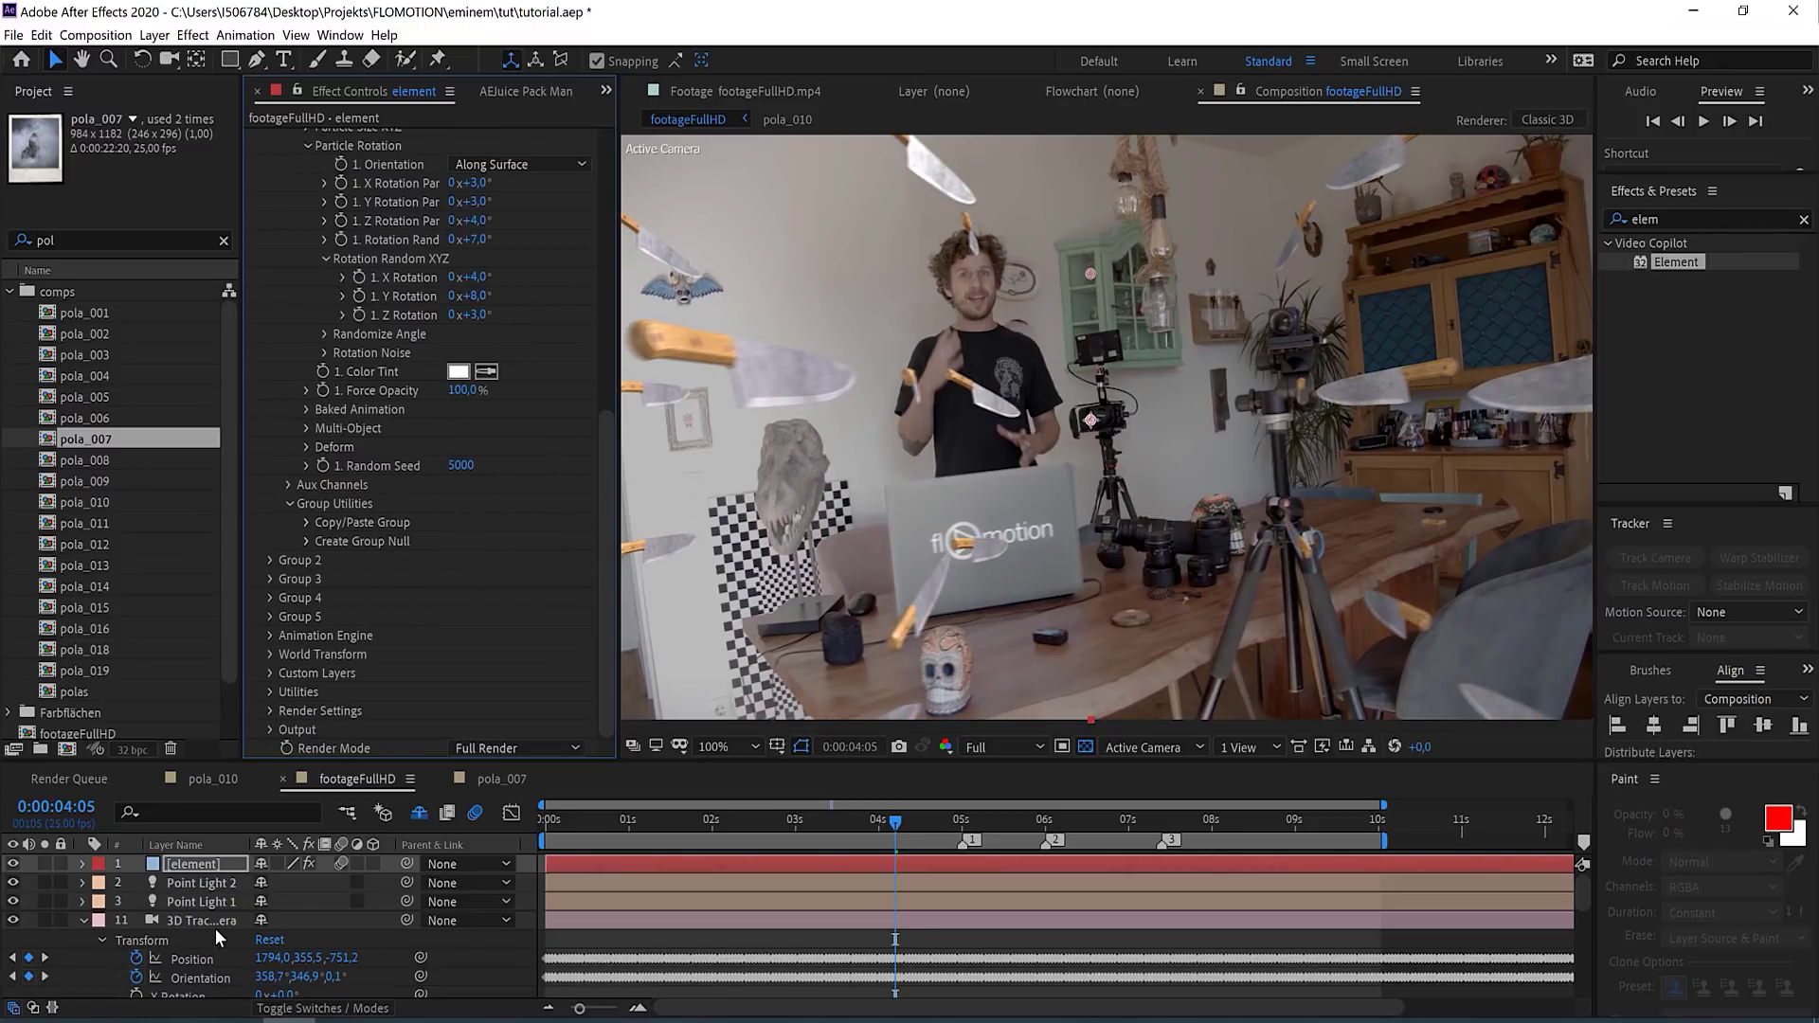
pyautogui.click(216, 925)
# - Turn the camera's Depth of Field on, lower Focus Distance to 697.7 at 0:00:06:00, and preview
pyautogui.scroll(-5, 210, 974)
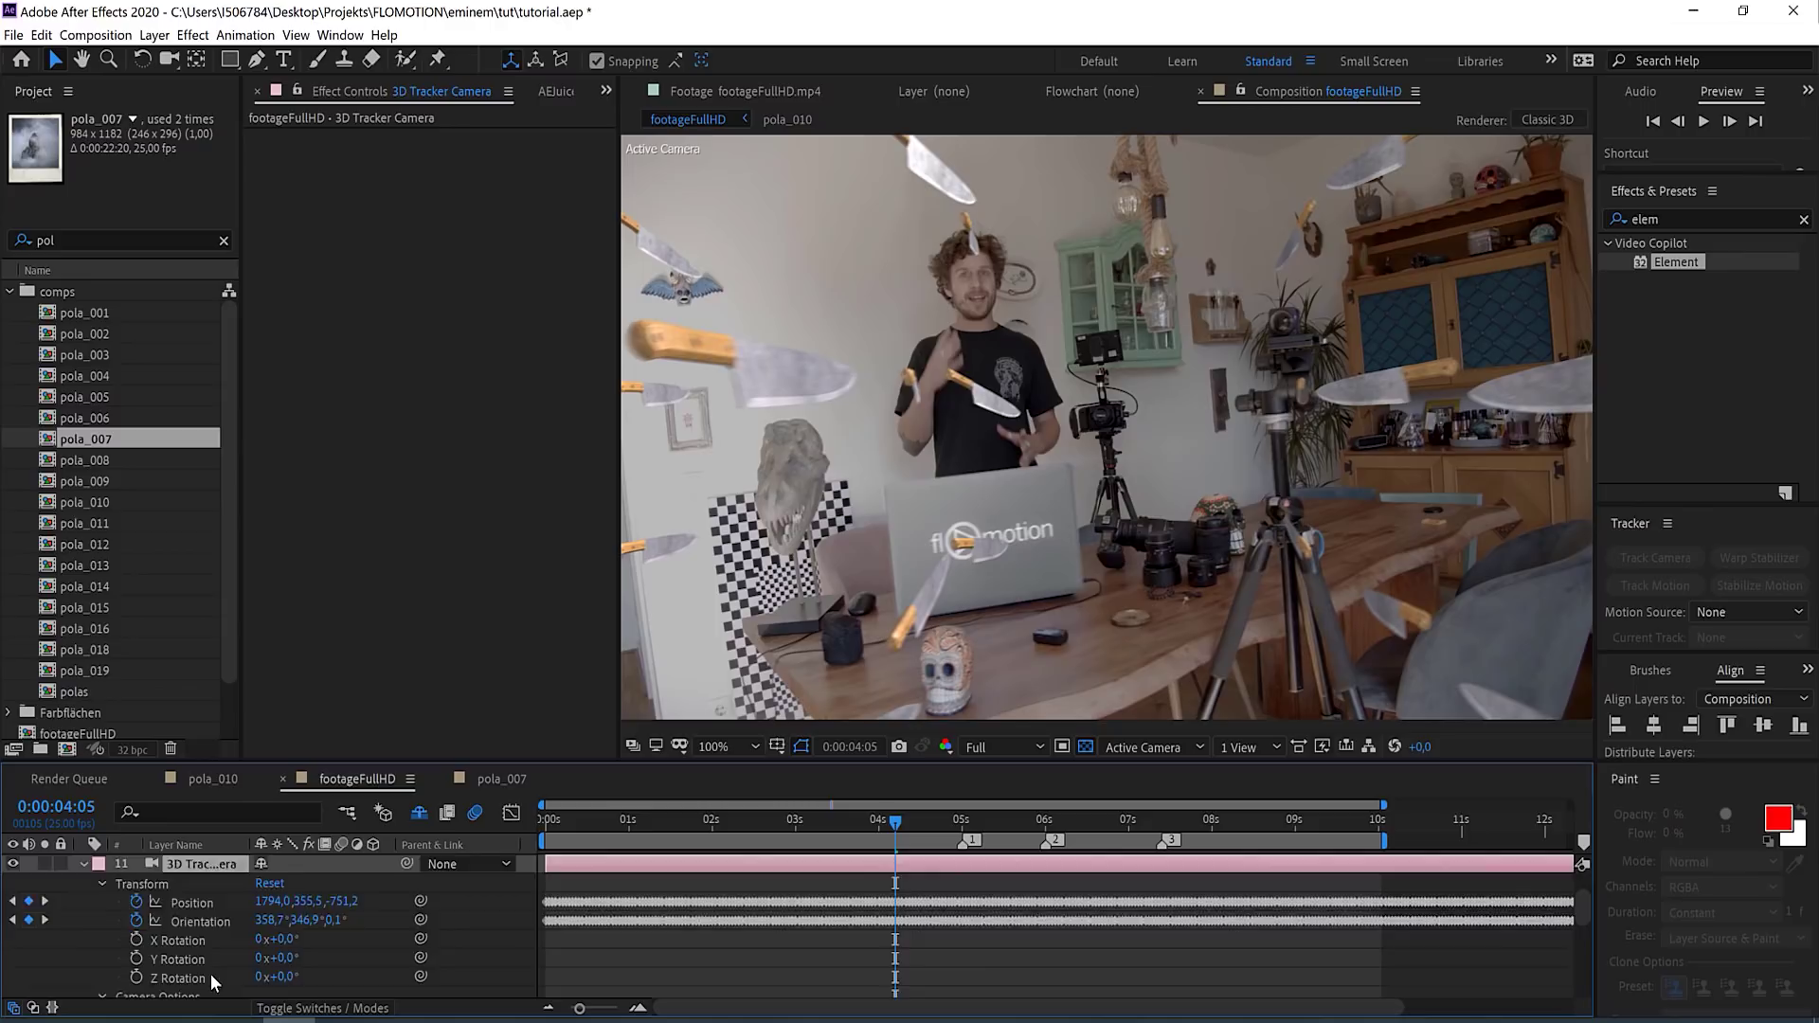
pyautogui.click(264, 920)
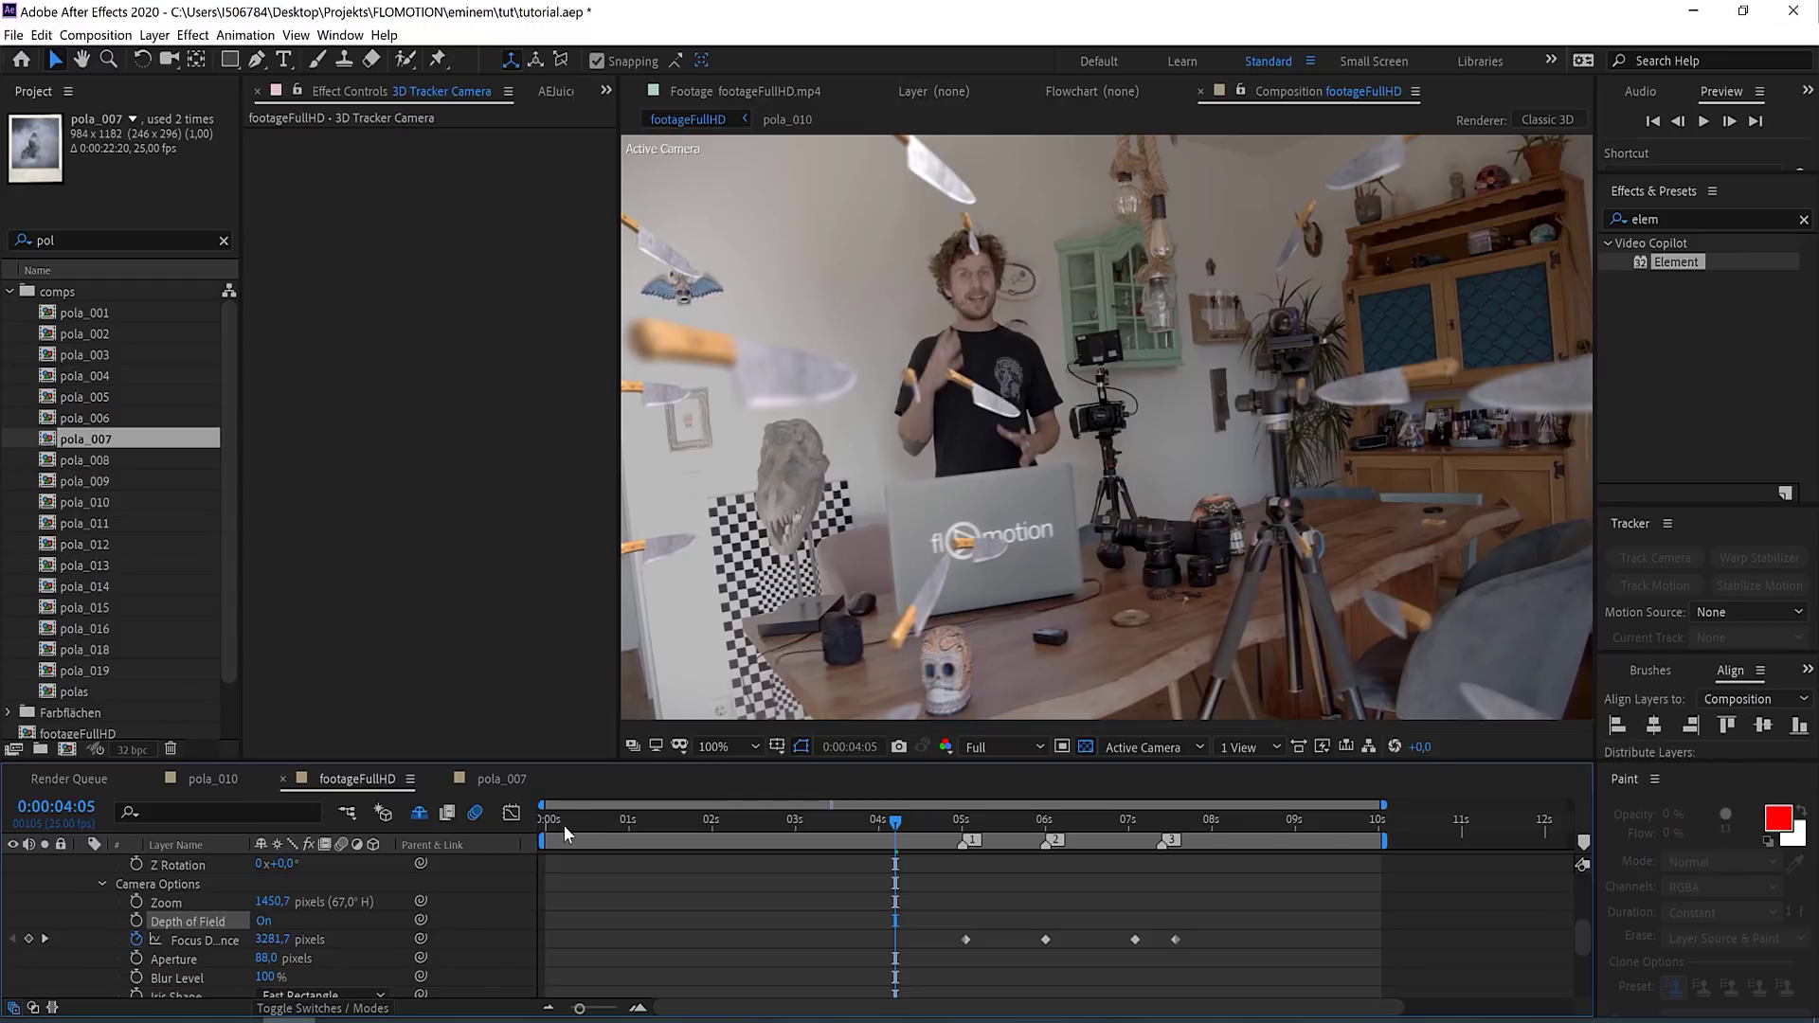
pyautogui.moveTo(565, 826); pyautogui.dragTo(1098, 818)
pyautogui.click(1044, 821)
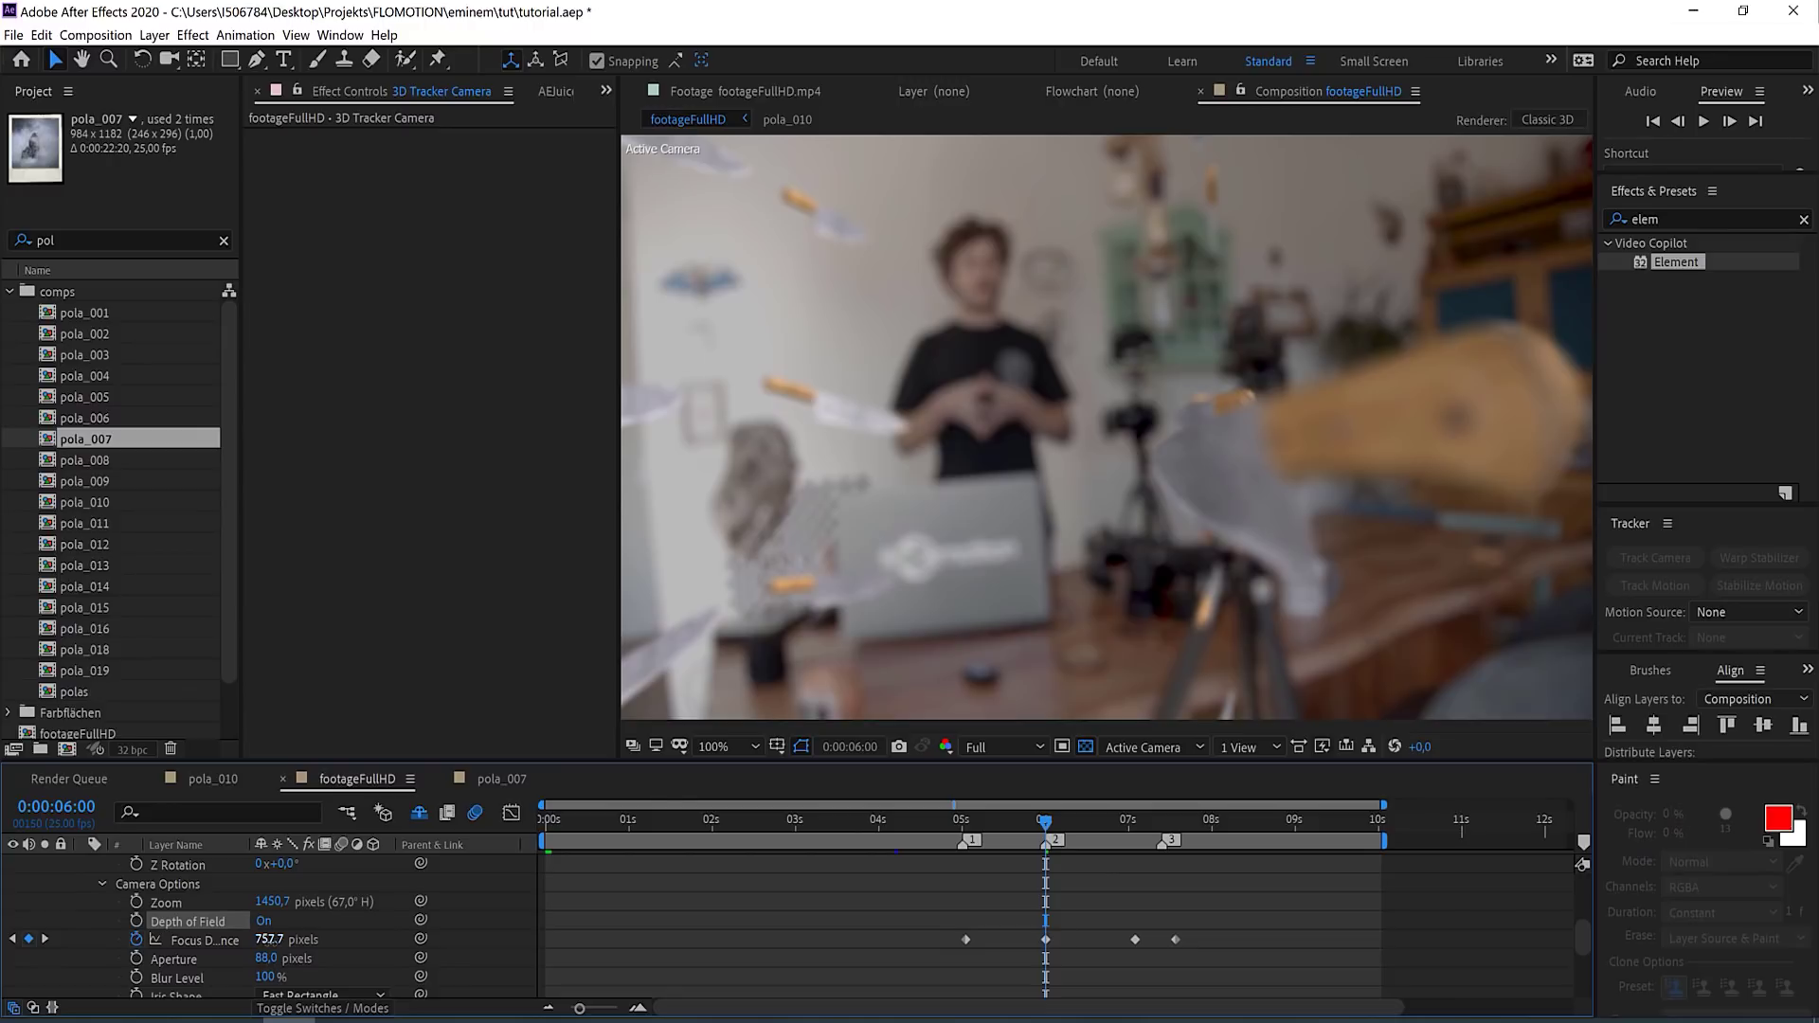
pyautogui.moveTo(269, 939); pyautogui.dragTo(257, 939)
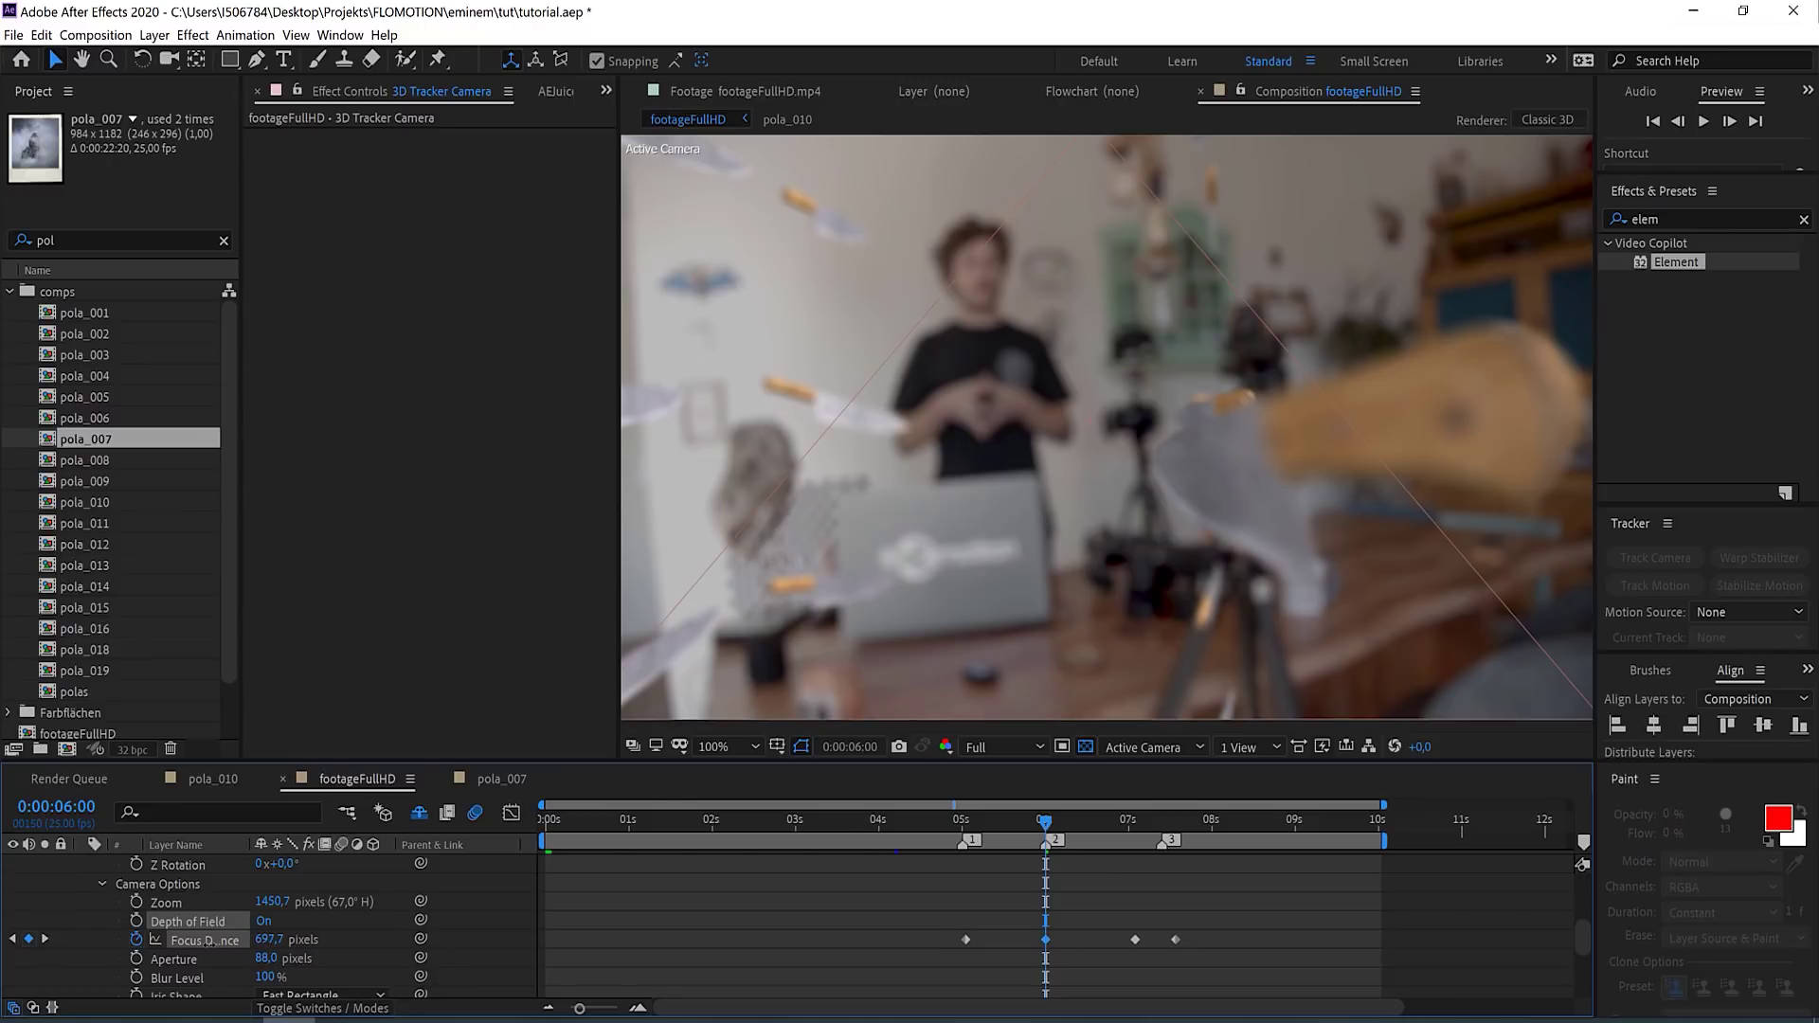
pyautogui.press('space')
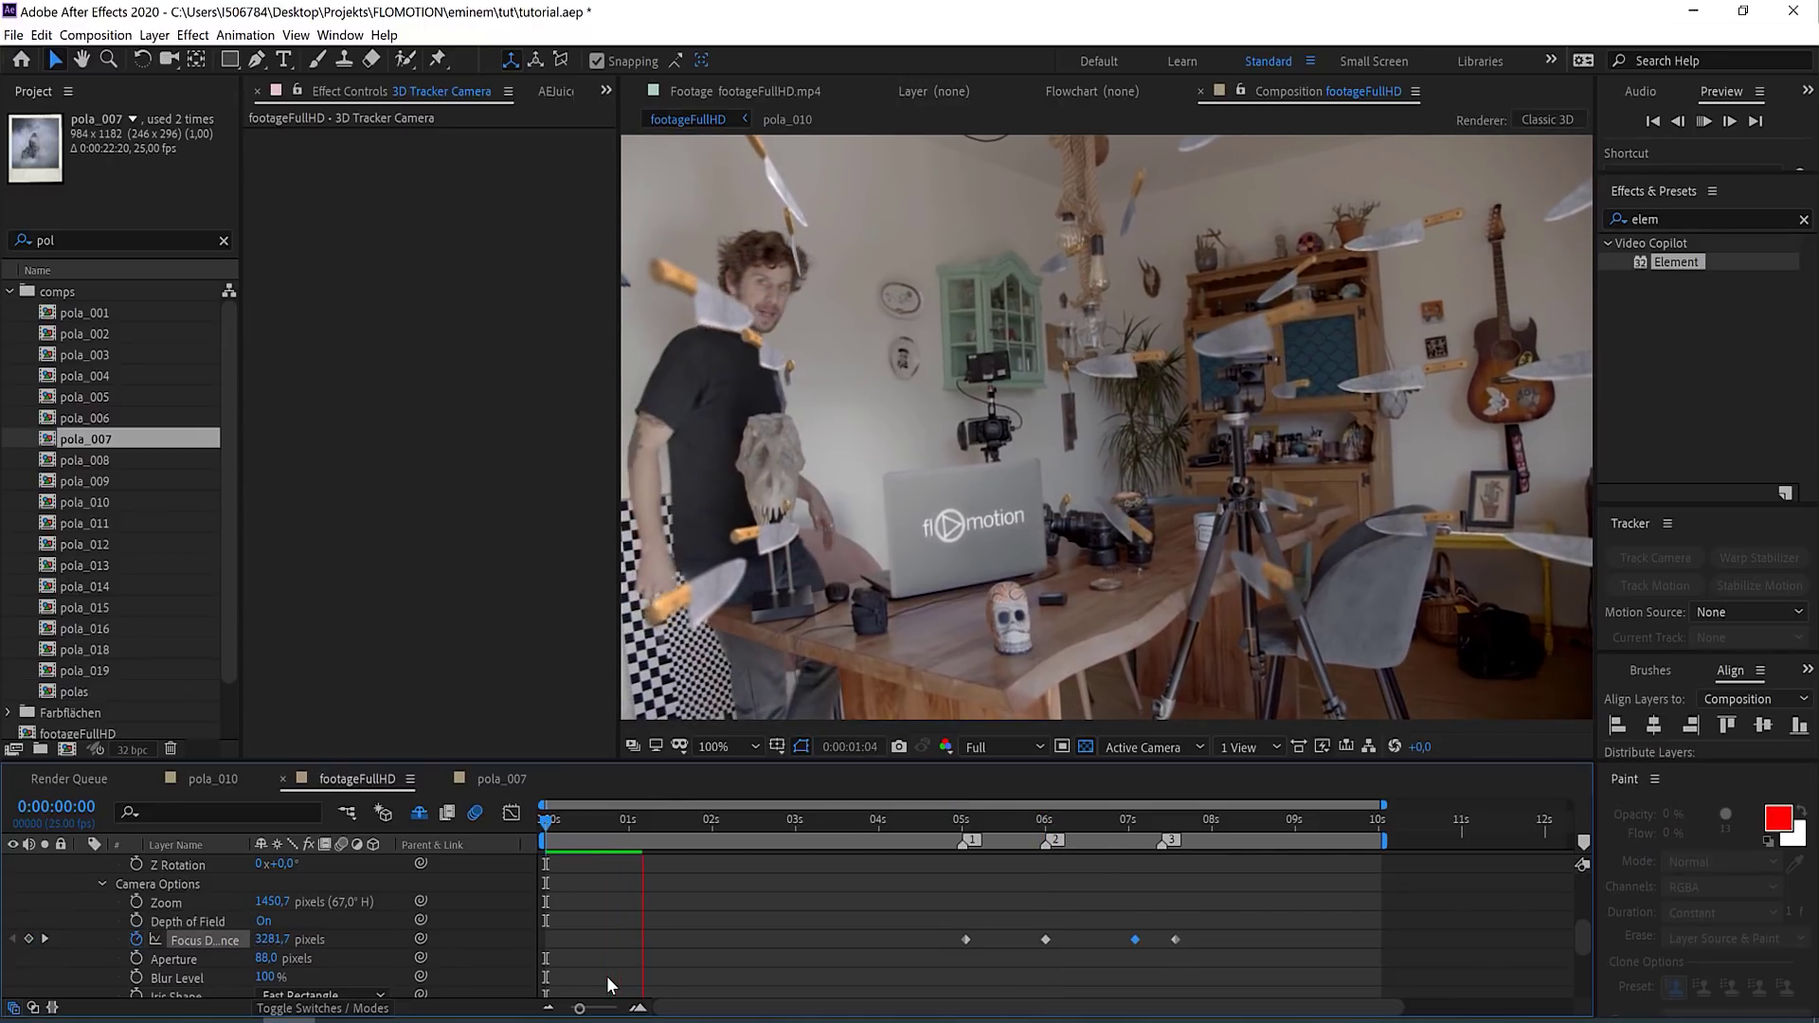